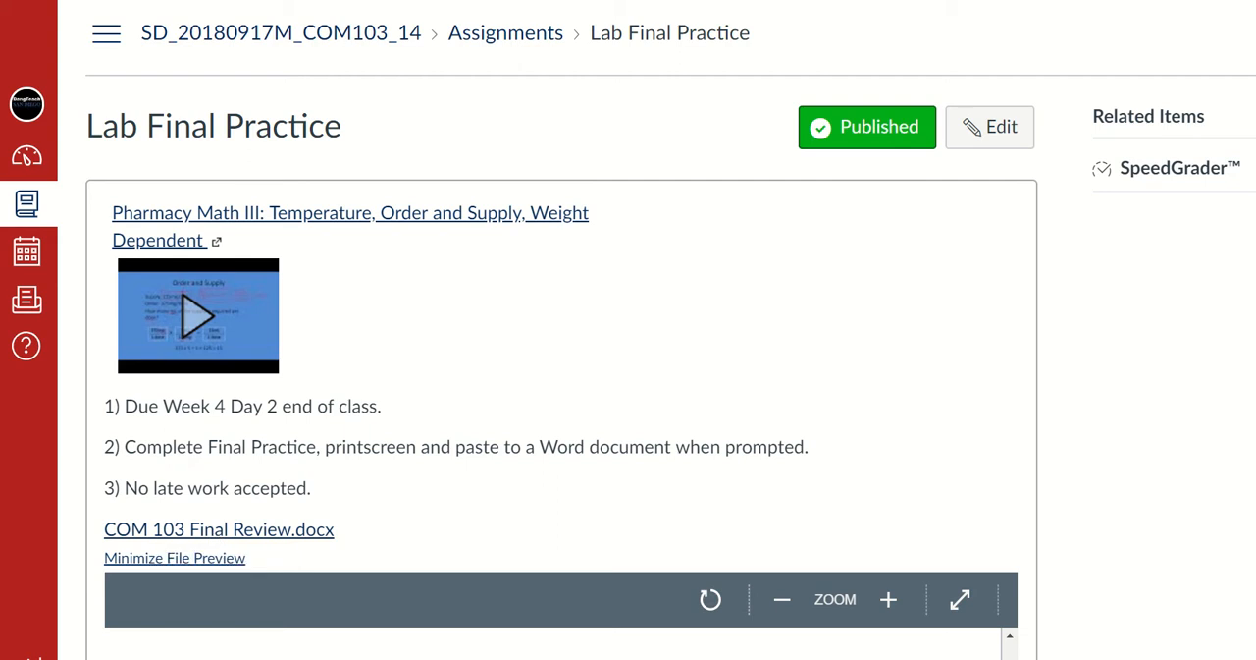
Examine the practice prescription form and the IV compound order in the Lab Final Practice assignment's file preview
scroll(1101, 373, "down", 6)
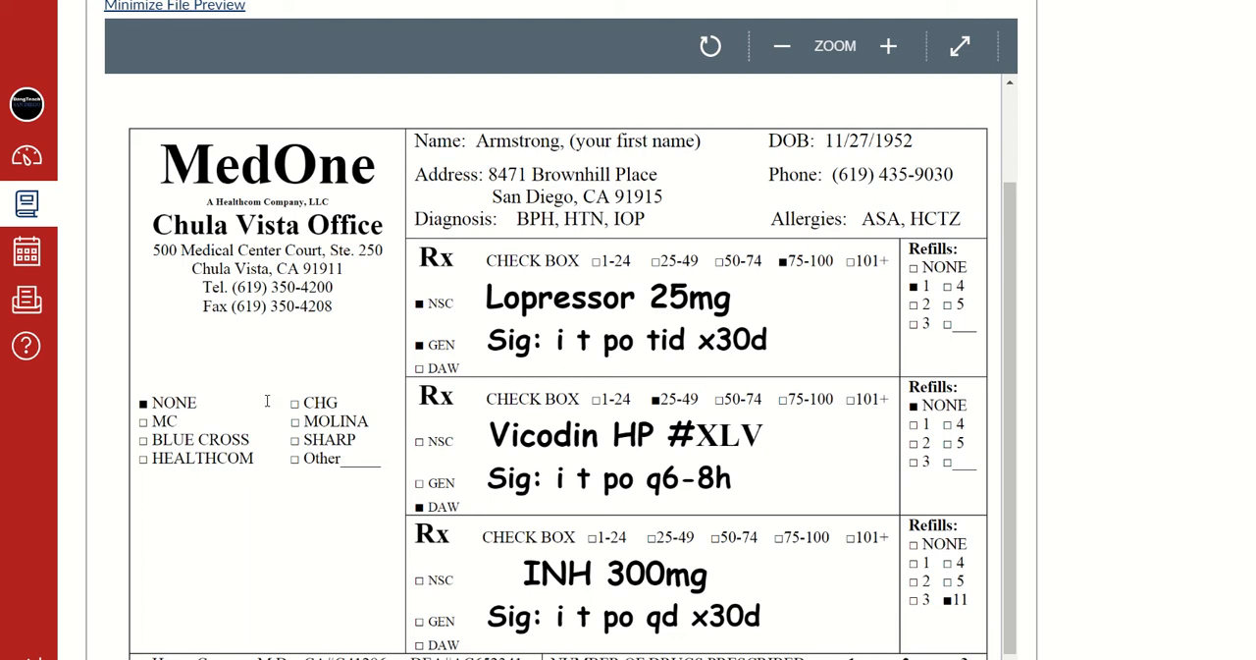
scroll(266, 400, "down", 2)
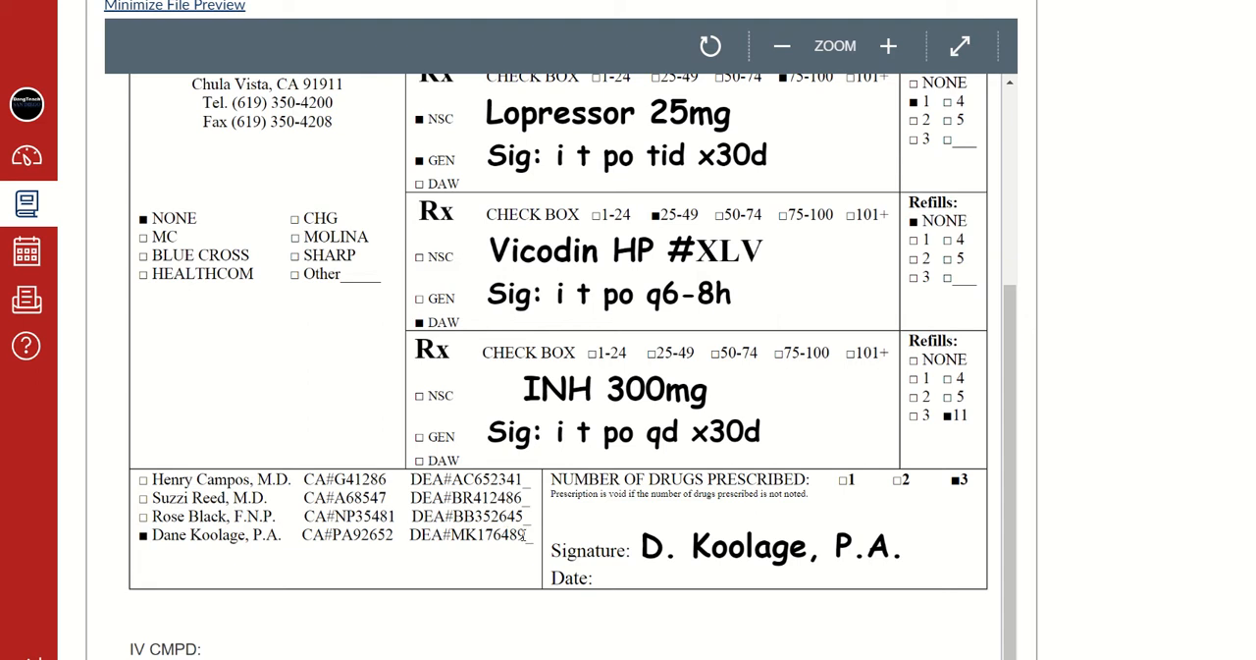
scroll(286, 561, "up", 3)
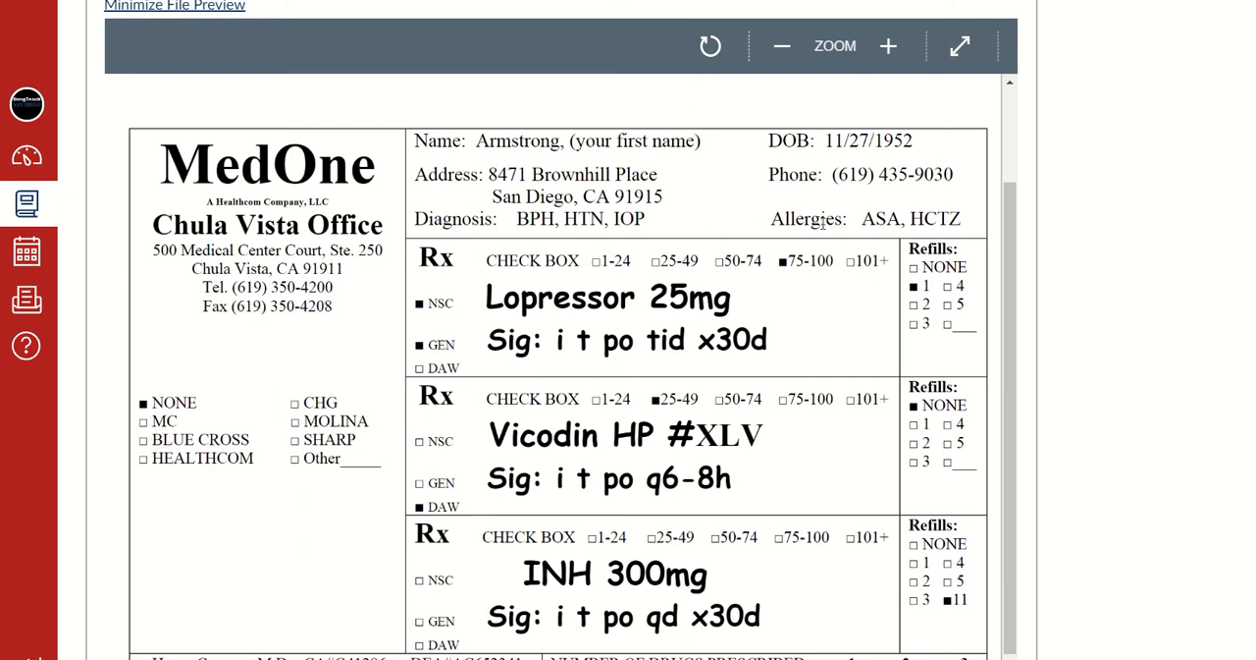
scroll(611, 295, "down", 2)
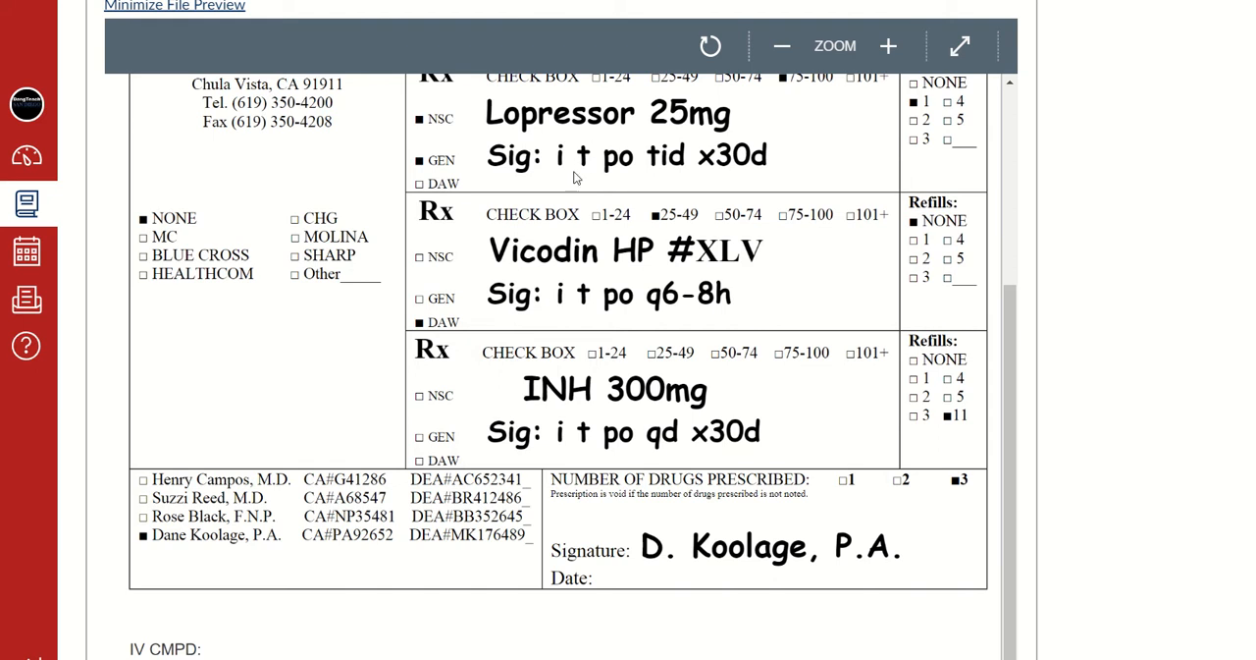
scroll(583, 575, "down", 3)
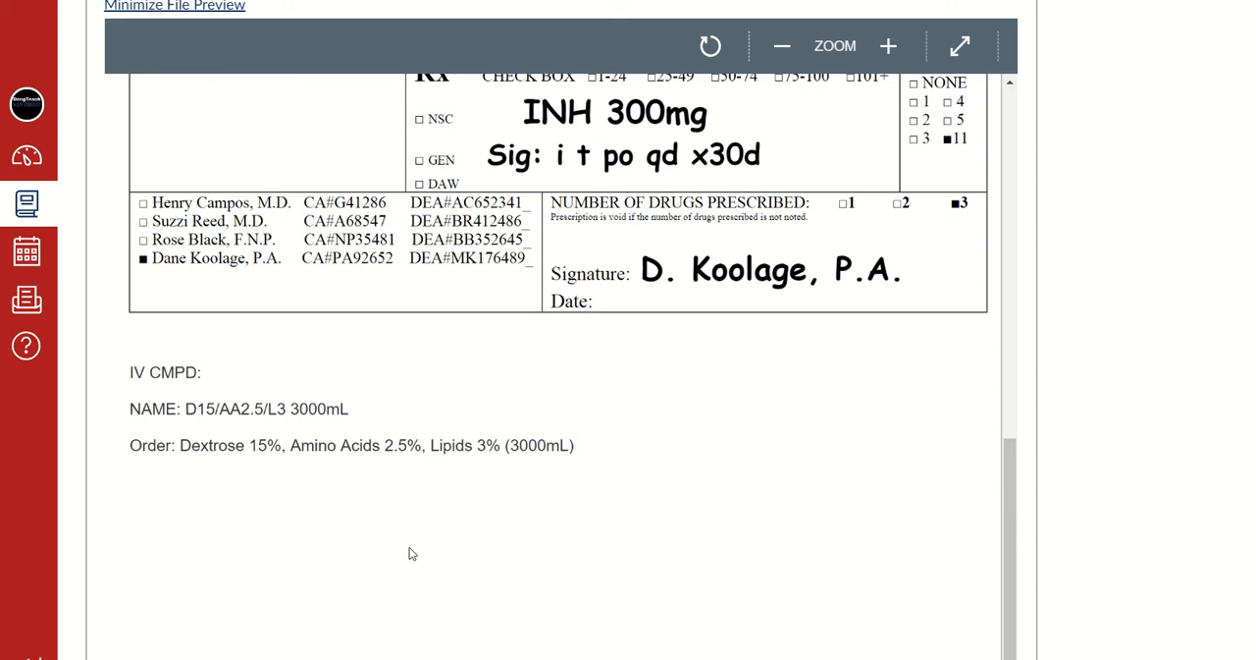
scroll(412, 554, "up", 6)
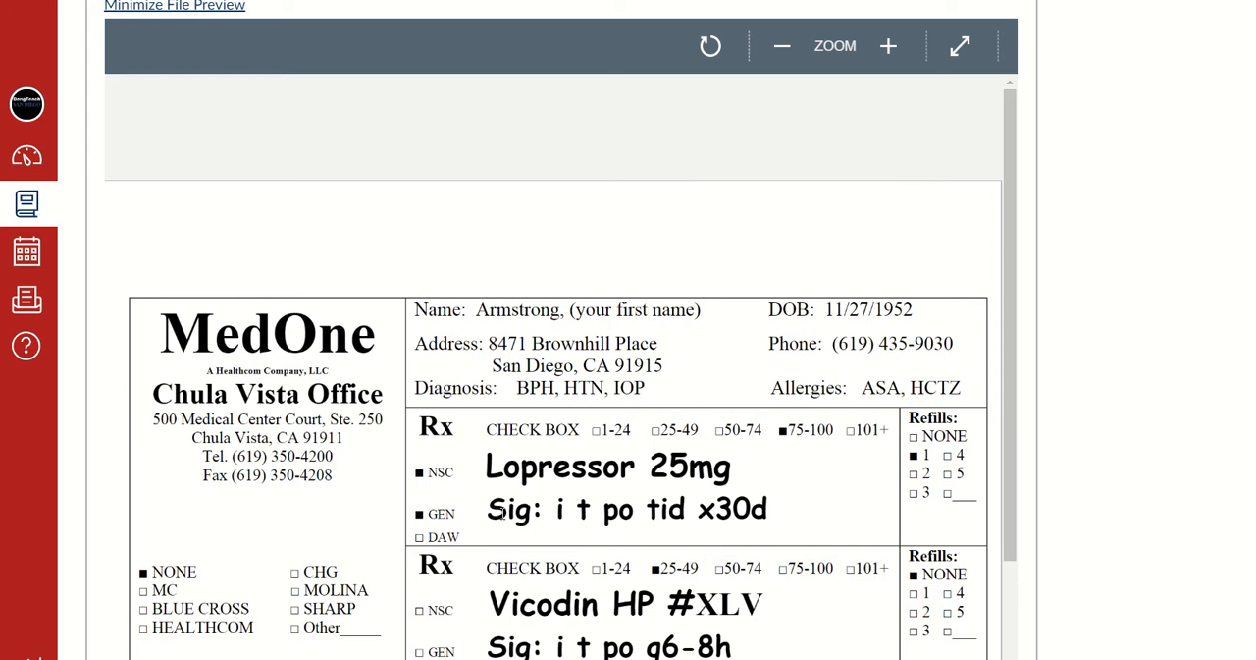
scroll(502, 514, "down", 2)
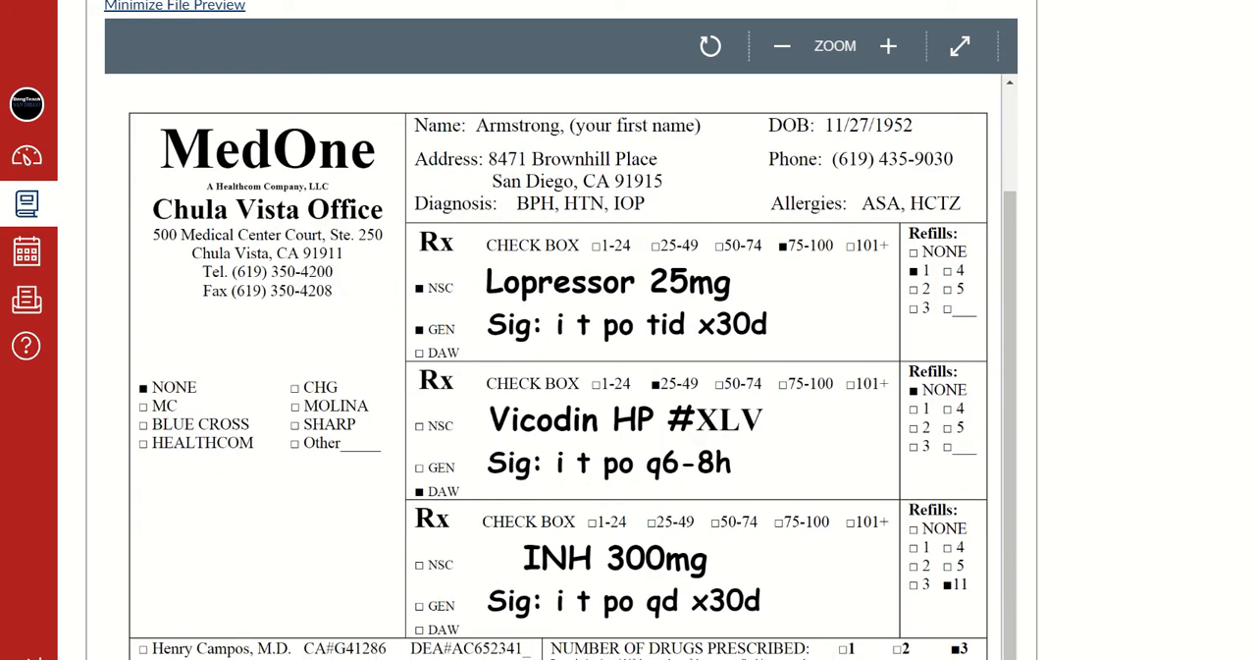
scroll(876, 654, "up", 6)
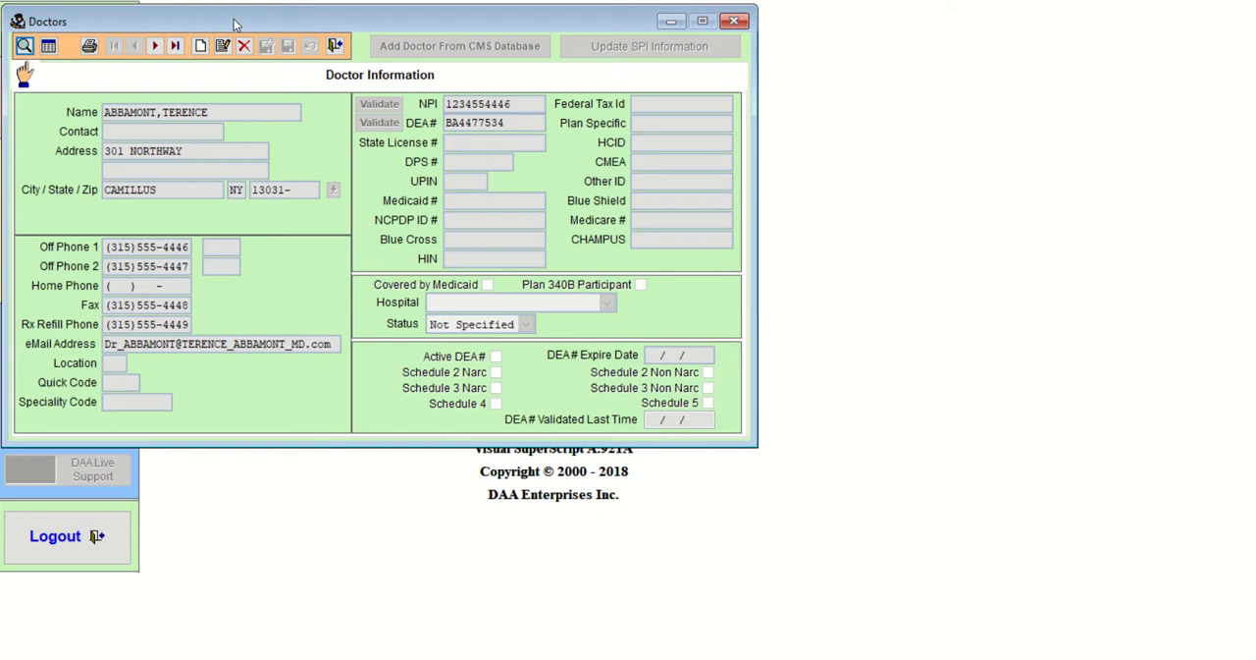
left_click_drag(233, 24, 378, 29)
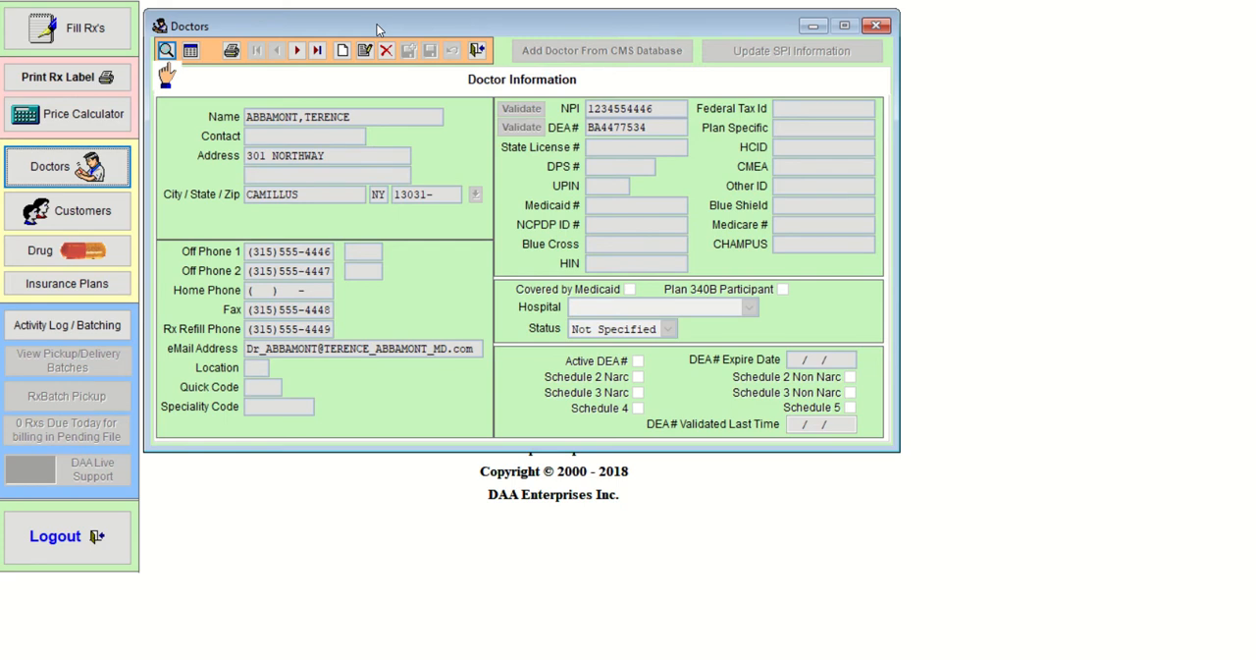
left_click_drag(378, 30, 239, 26)
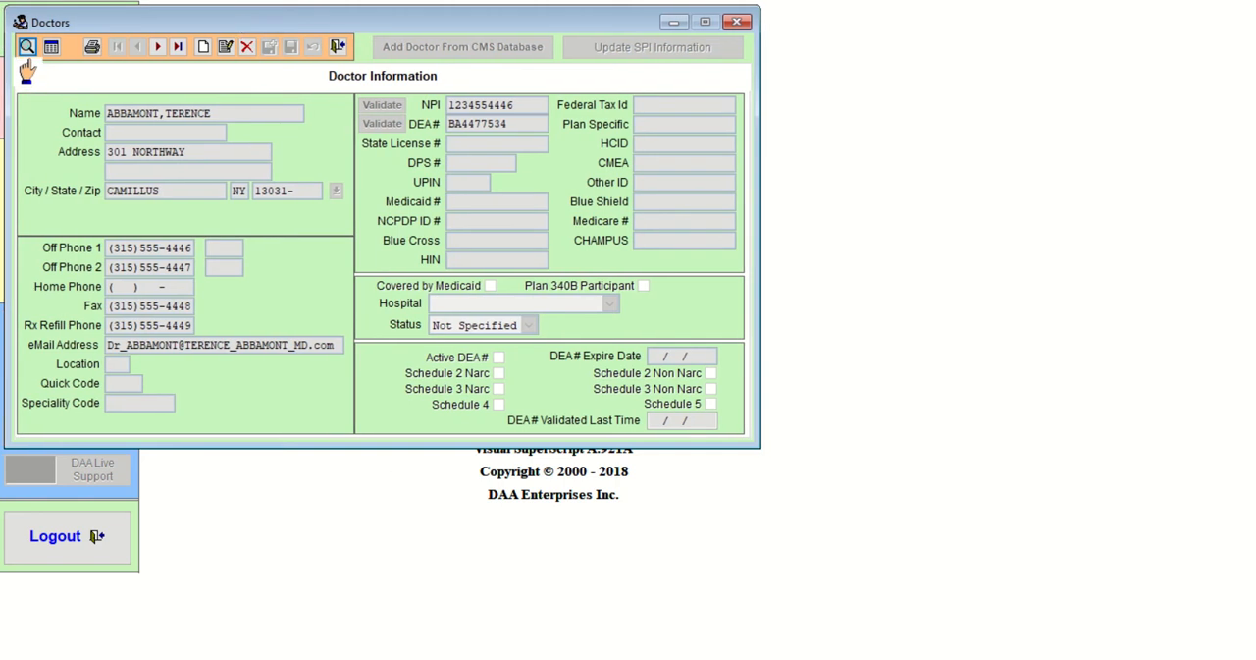
Switch to the COM 103 Final Review document in Word and enlarge its window downward around the prescriber list
left_click(452, 659)
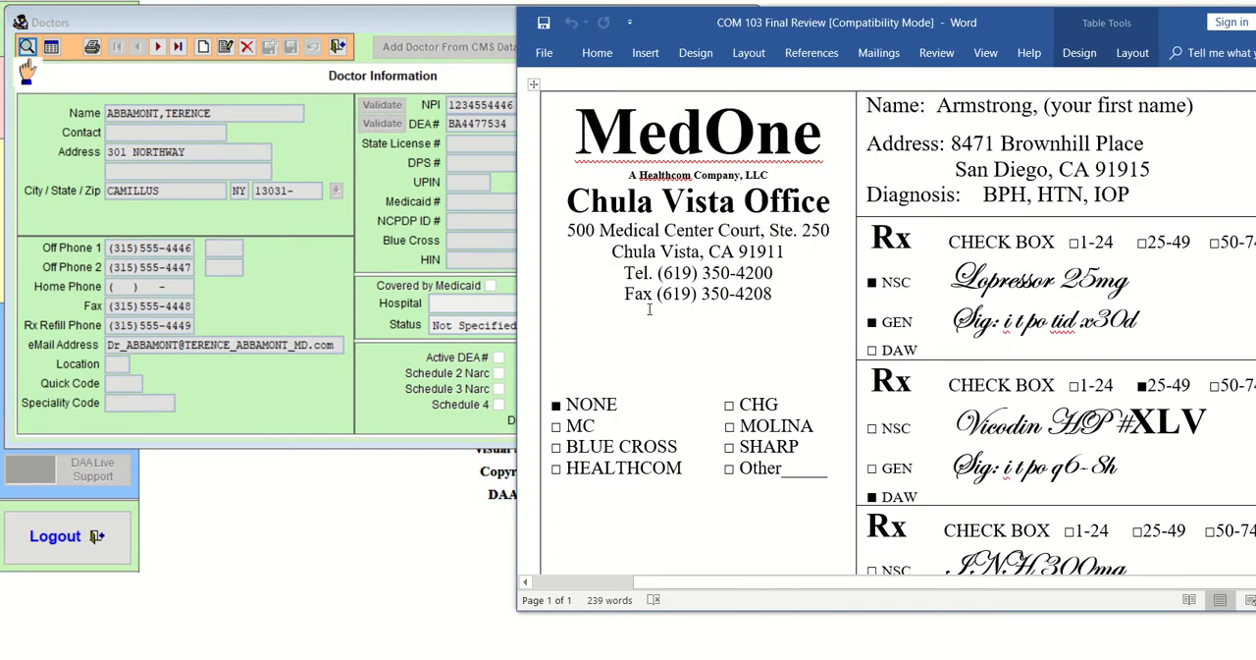
scroll(681, 336, "down", 5)
scroll(681, 336, "down", 2)
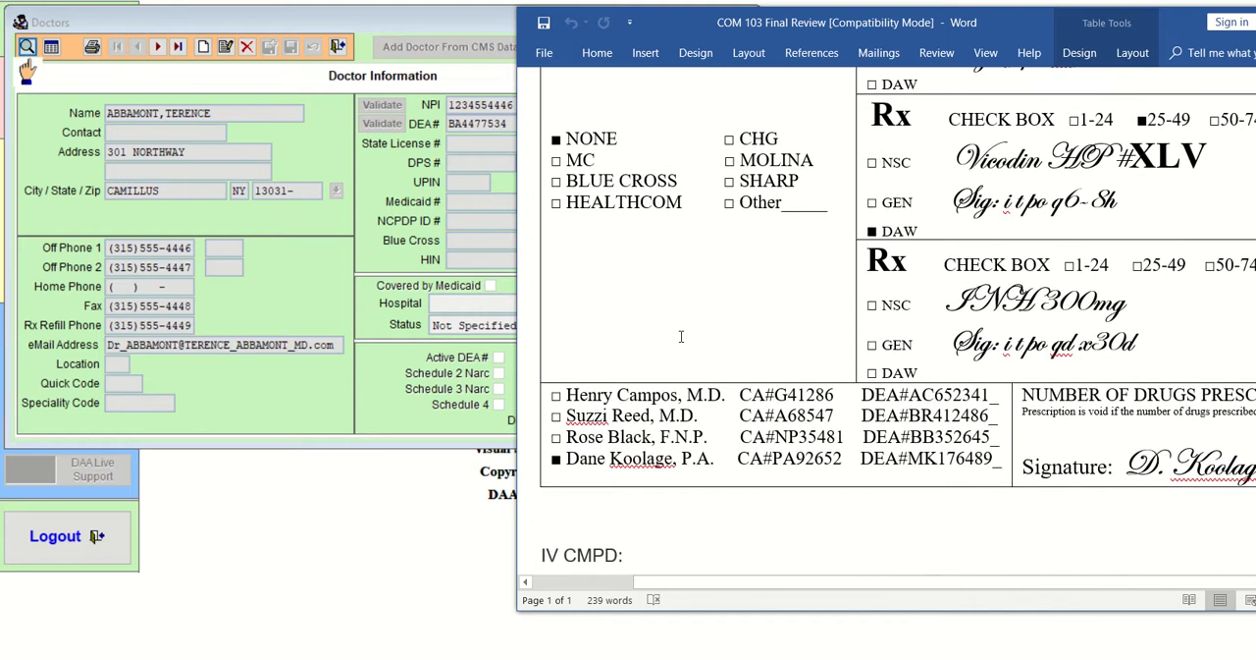
scroll(680, 337, "up", 2)
left_click_drag(697, 619, 701, 652)
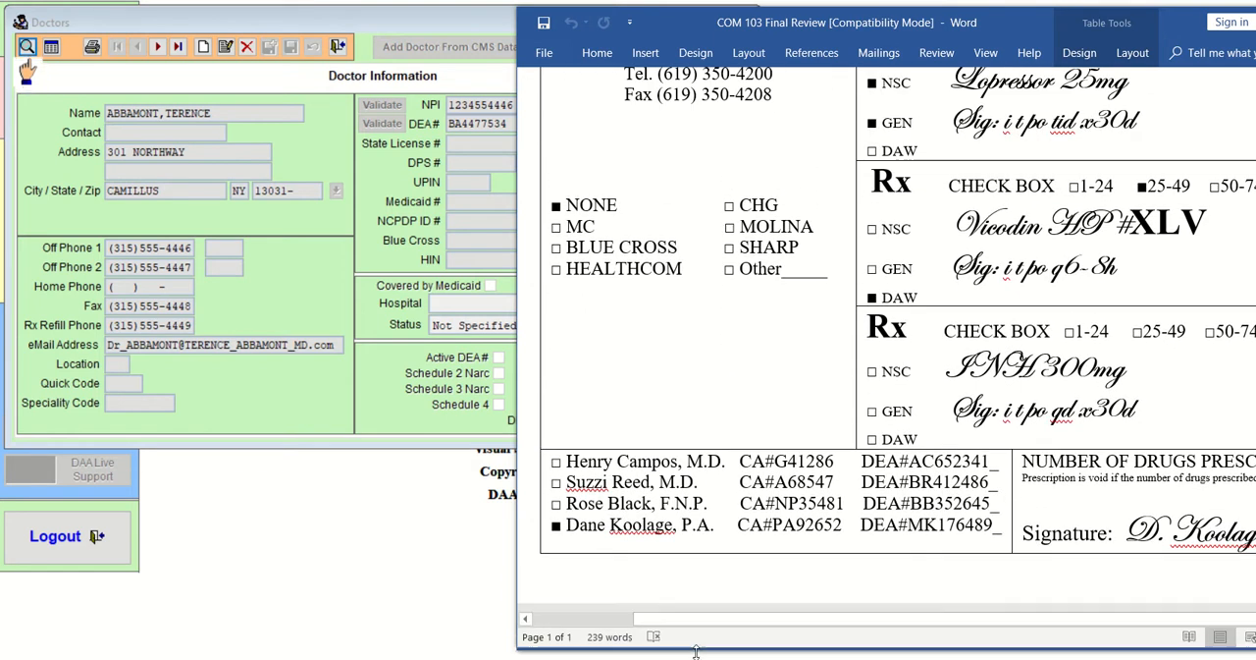
scroll(624, 601, "up", 1)
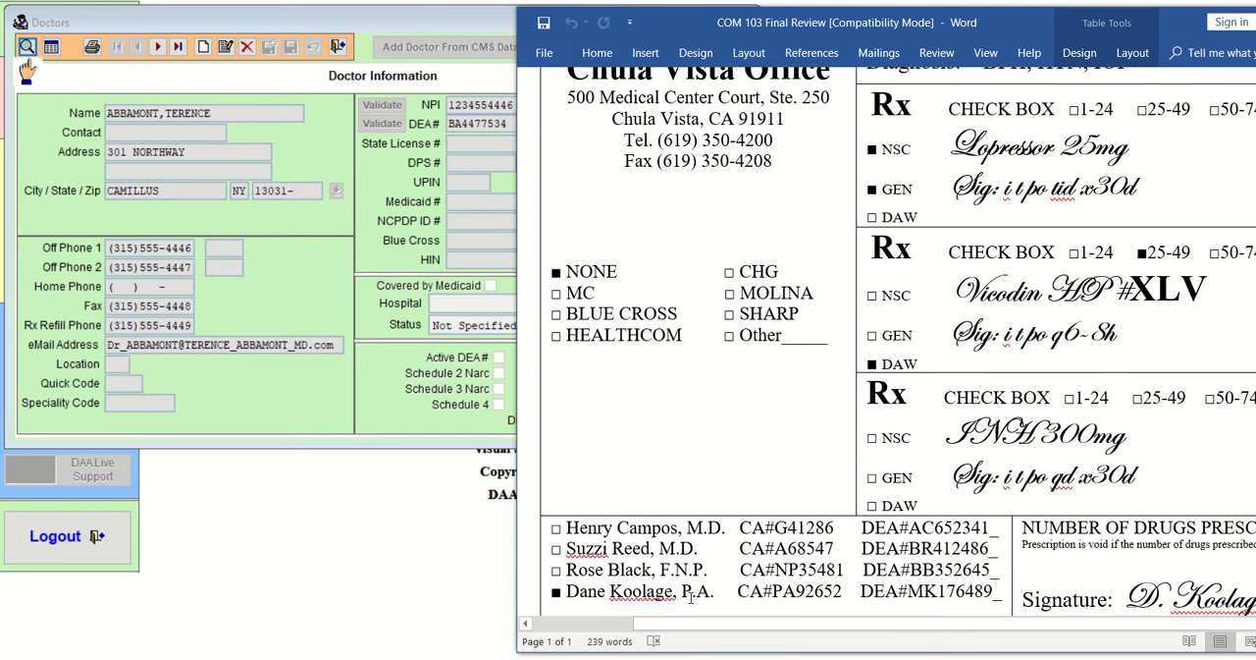
Examine the digits of the checked prescriber's DEA number on the prescription form
left_click_drag(940, 592, 992, 592)
left_click(935, 609)
left_click_drag(939, 591, 982, 592)
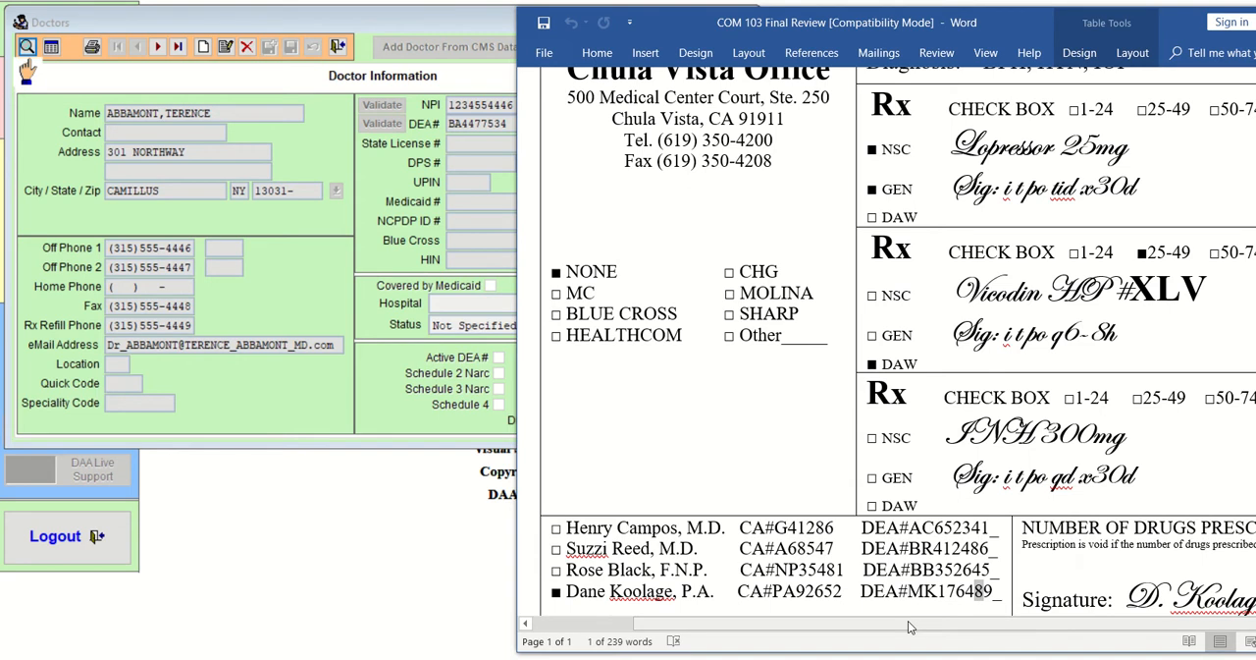
left_click_drag(946, 592, 992, 592)
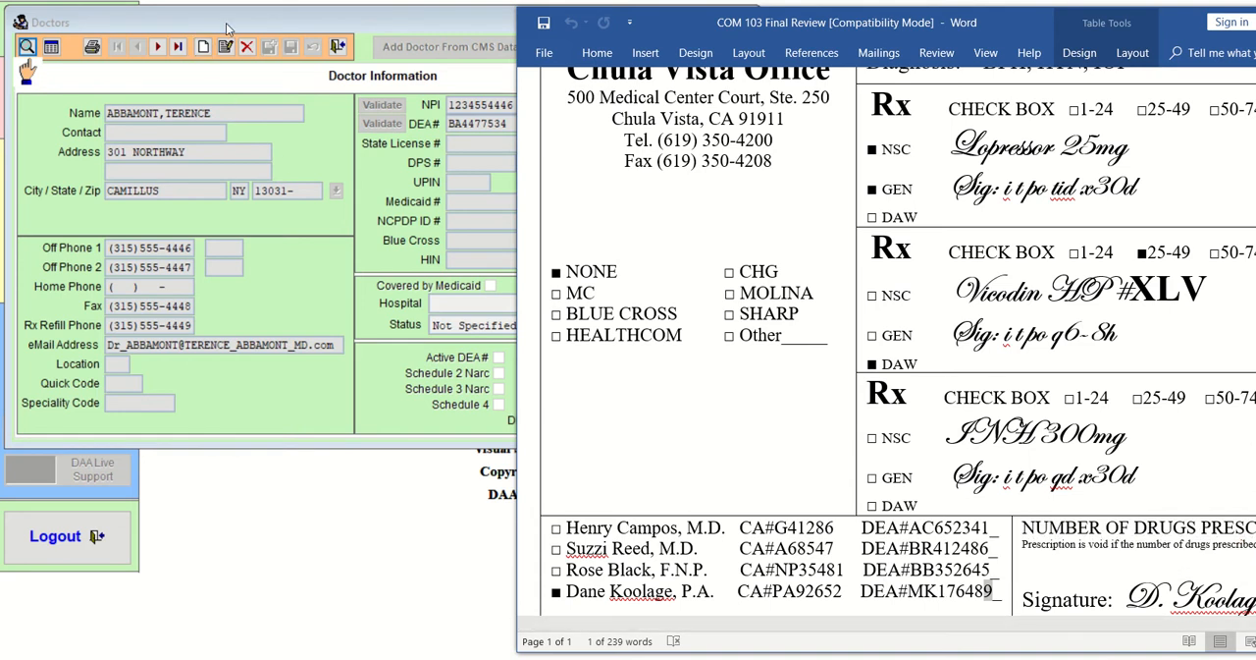
Switch to Visual SuperScript and shrink its main window to fit around the Doctors form, exposing the prescription document beside it
left_click(206, 49)
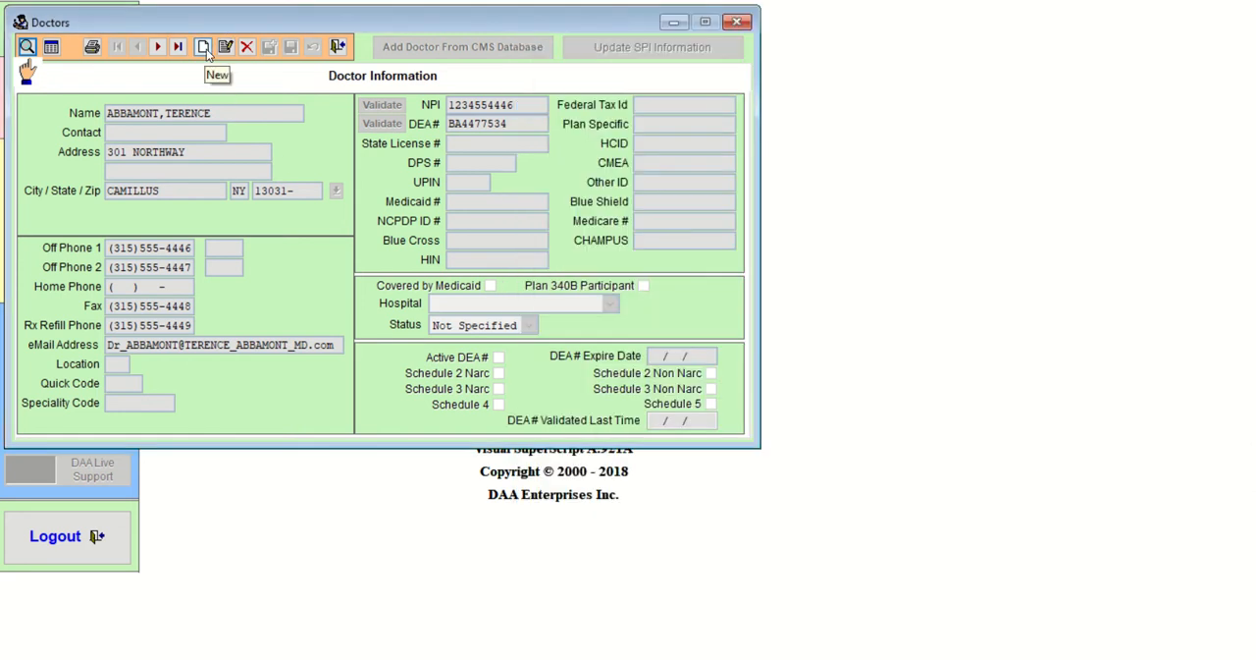
left_click(1211, 2)
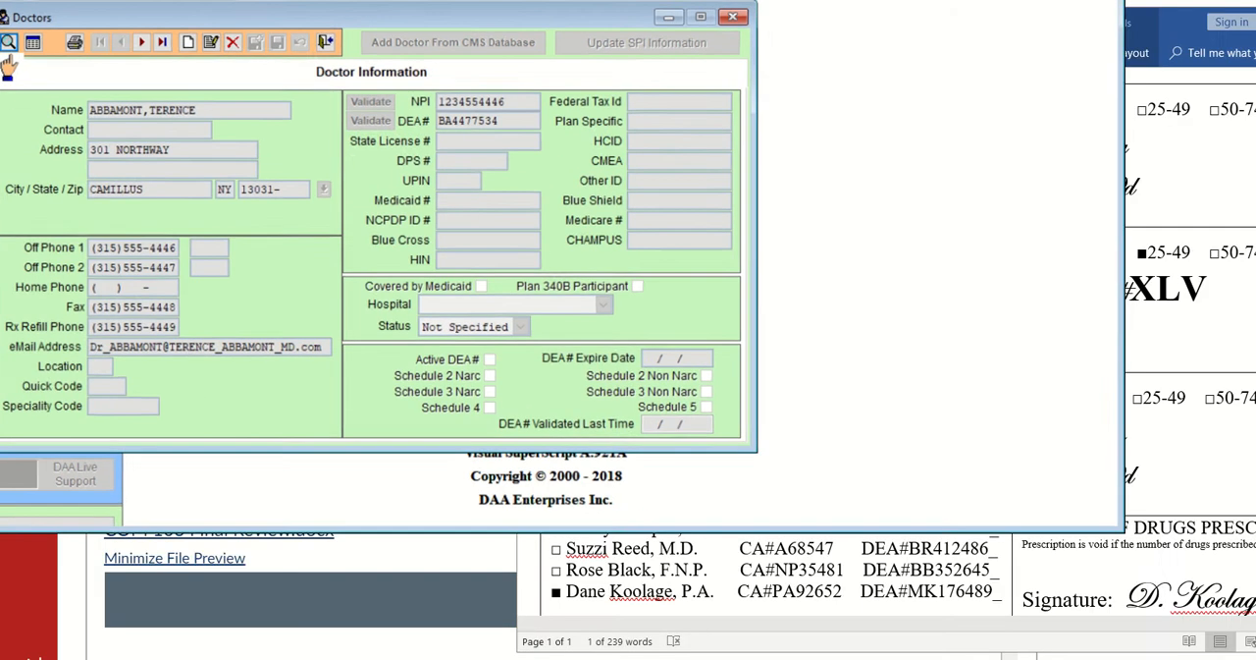
left_click_drag(1125, 528, 798, 478)
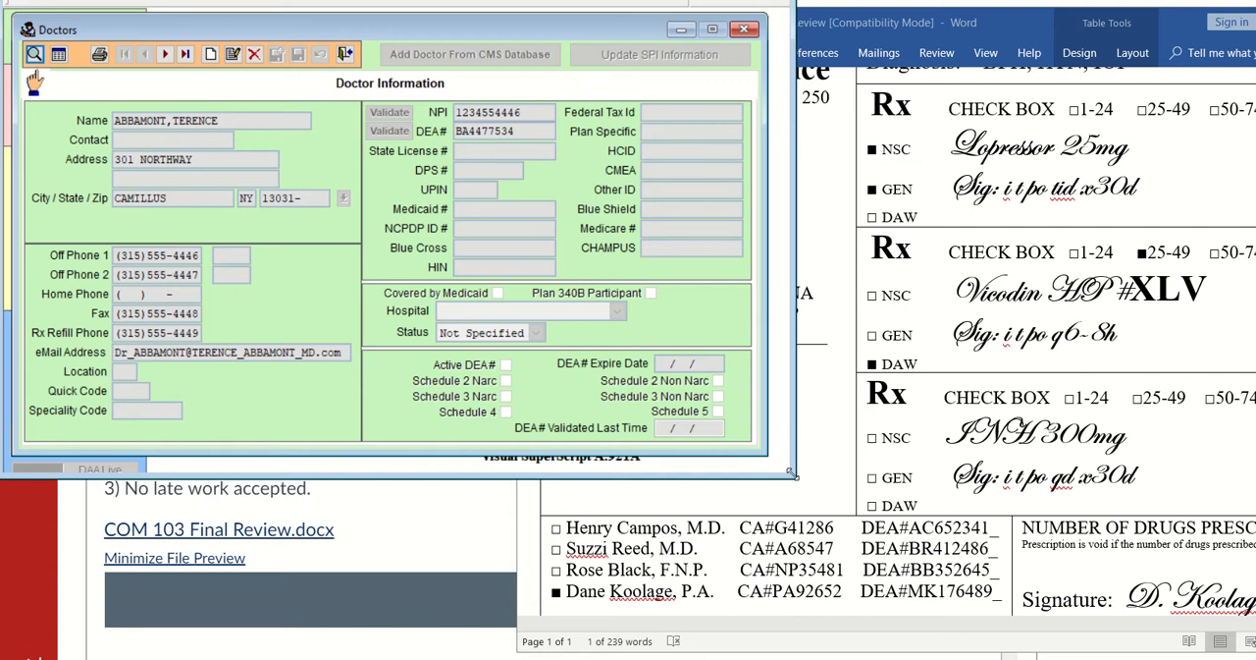
Start a new doctor record and enter the checked prescriber's full name, last name first
left_click(210, 56)
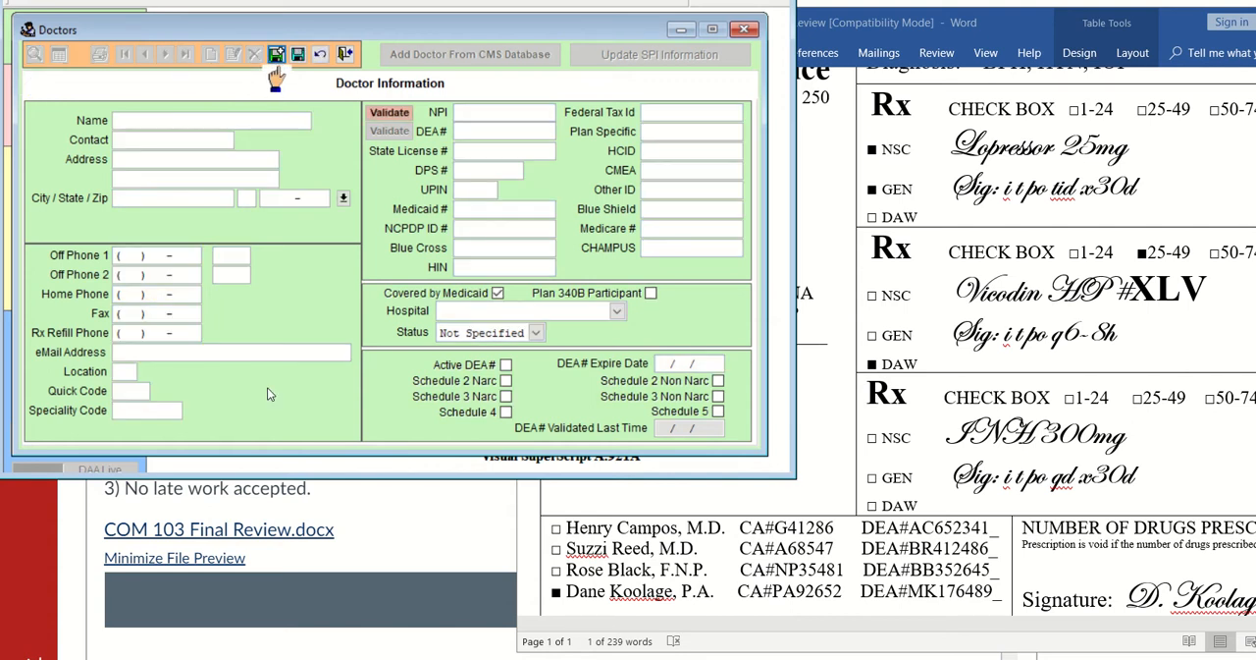
left_click(202, 125)
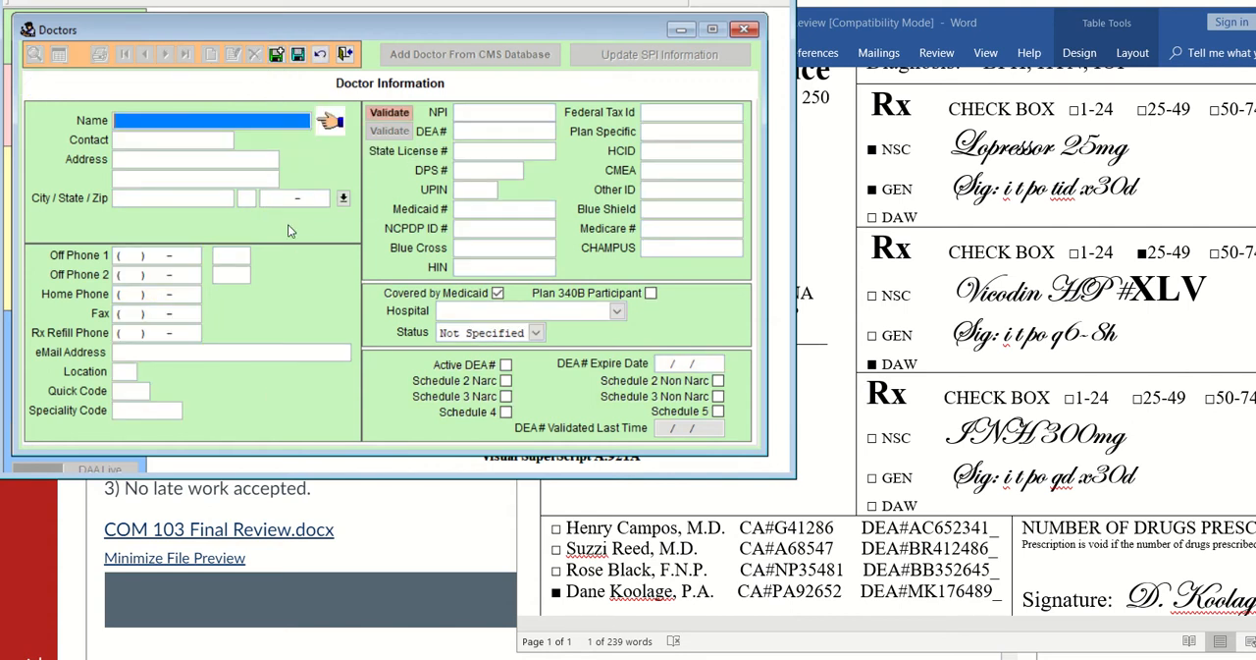
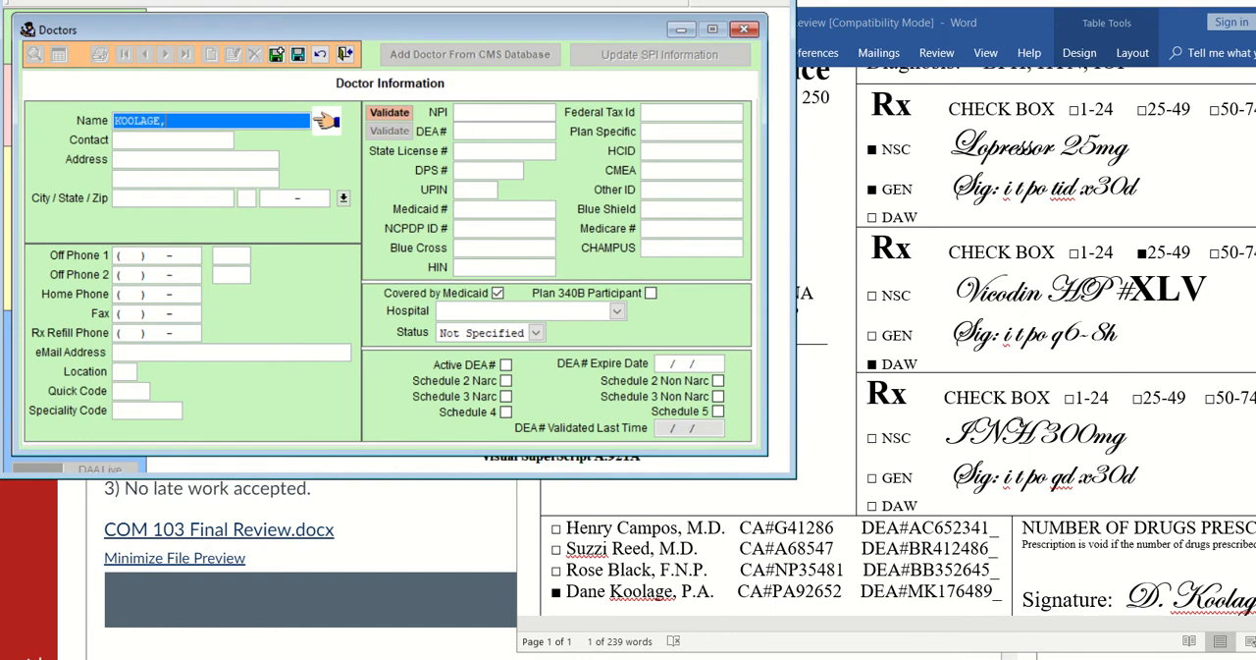
key("Tab")
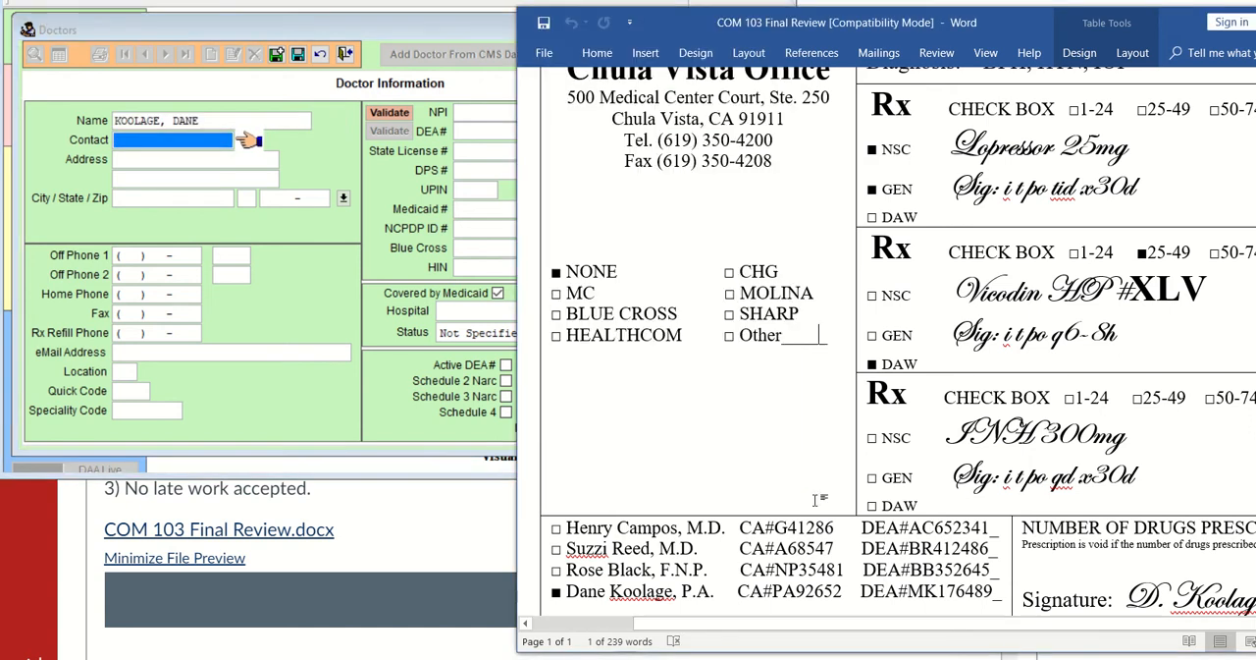
Bring the clinic address in the Word document into view and lower the window's upper edge to uncover the Doctors form
left_click(816, 501)
scroll(816, 501, "up", 3)
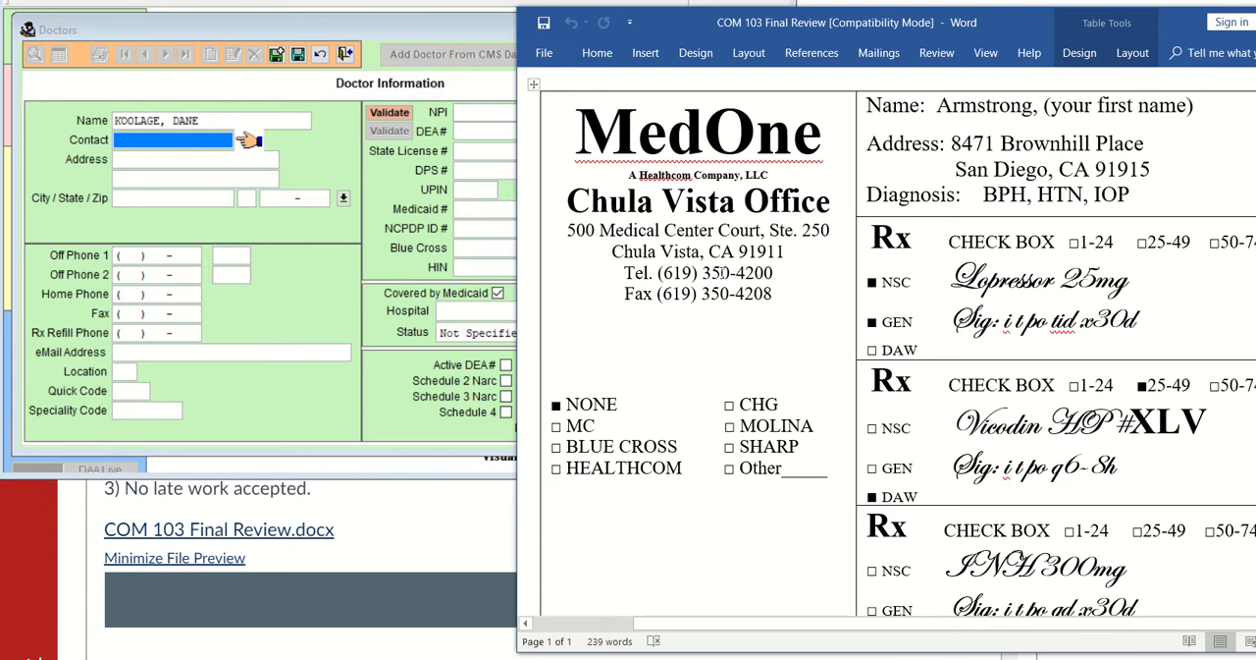
scroll(705, 425, "up", 3)
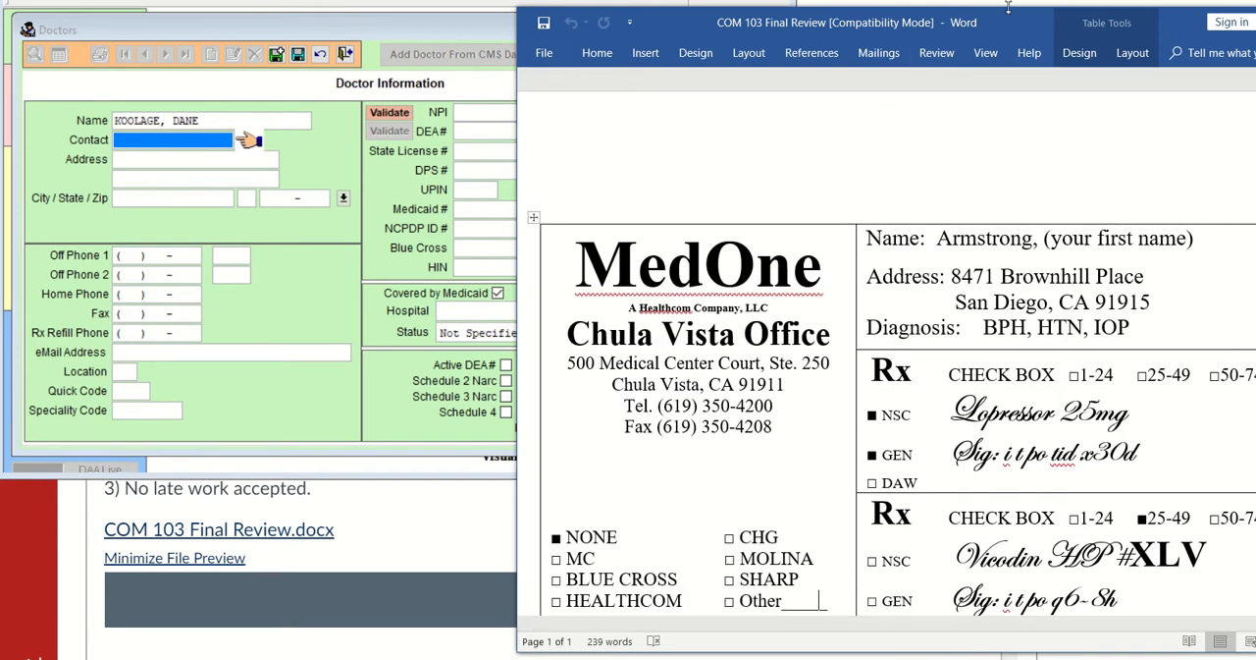
left_click_drag(1008, 8, 1027, 198)
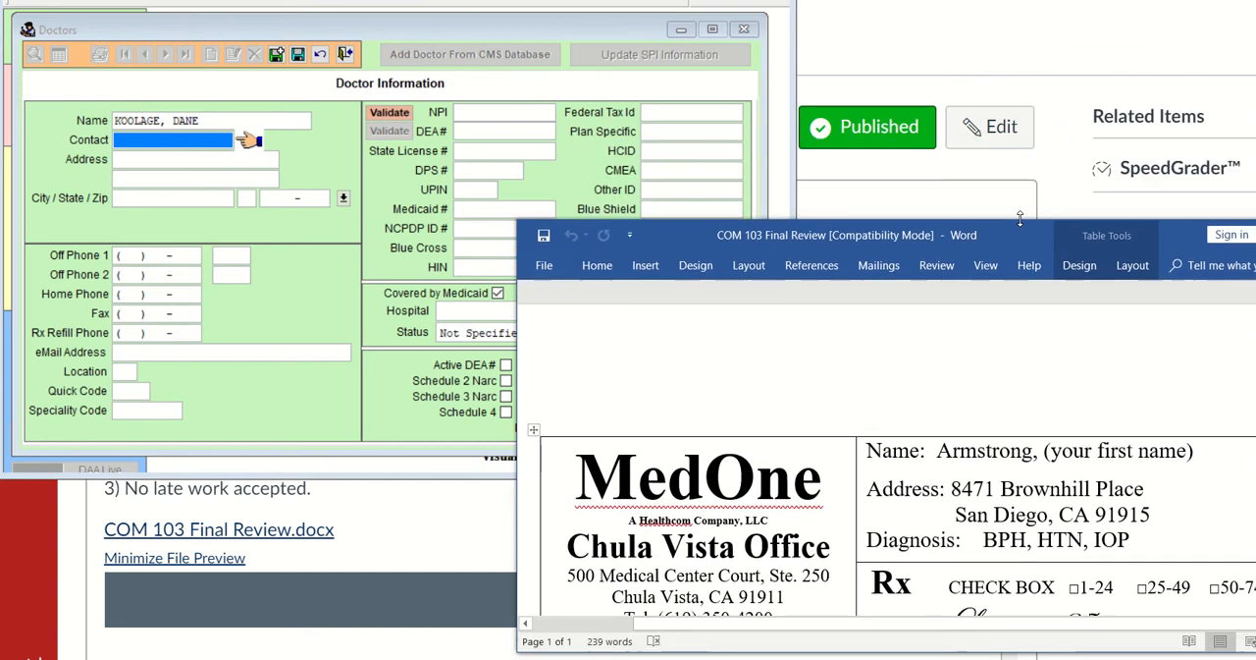
Enter the clinic's street address and suite number from the prescription header in the doctor record's two address lines
left_click(290, 159)
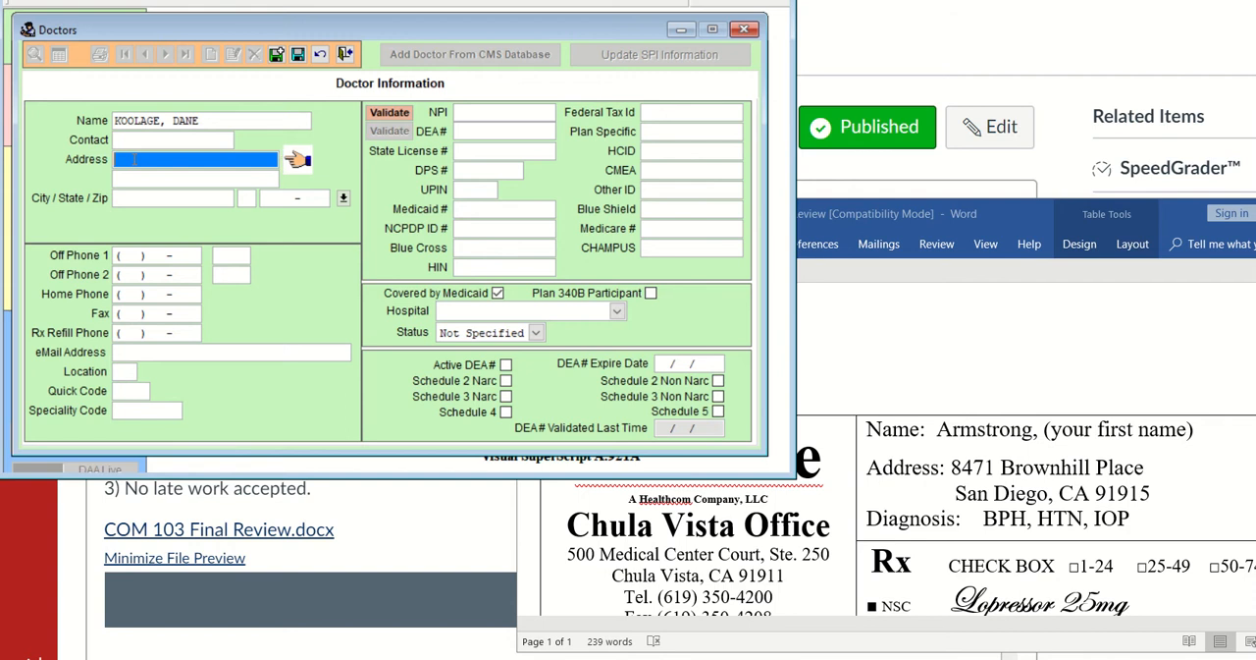
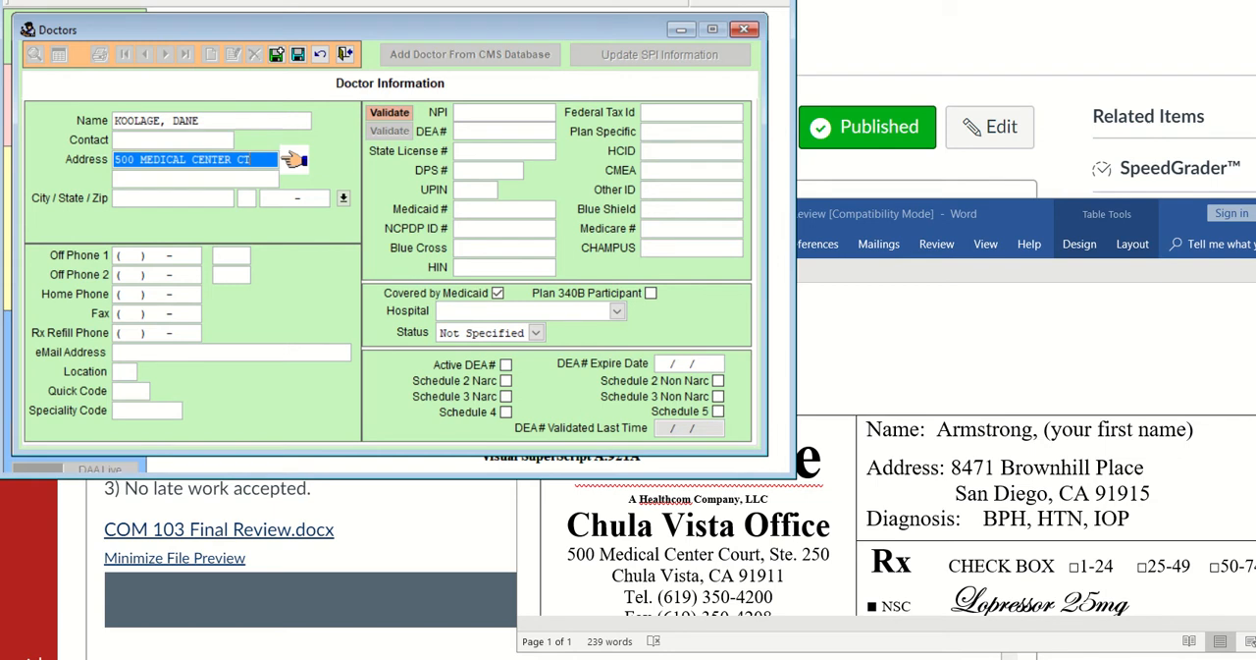
key("Tab")
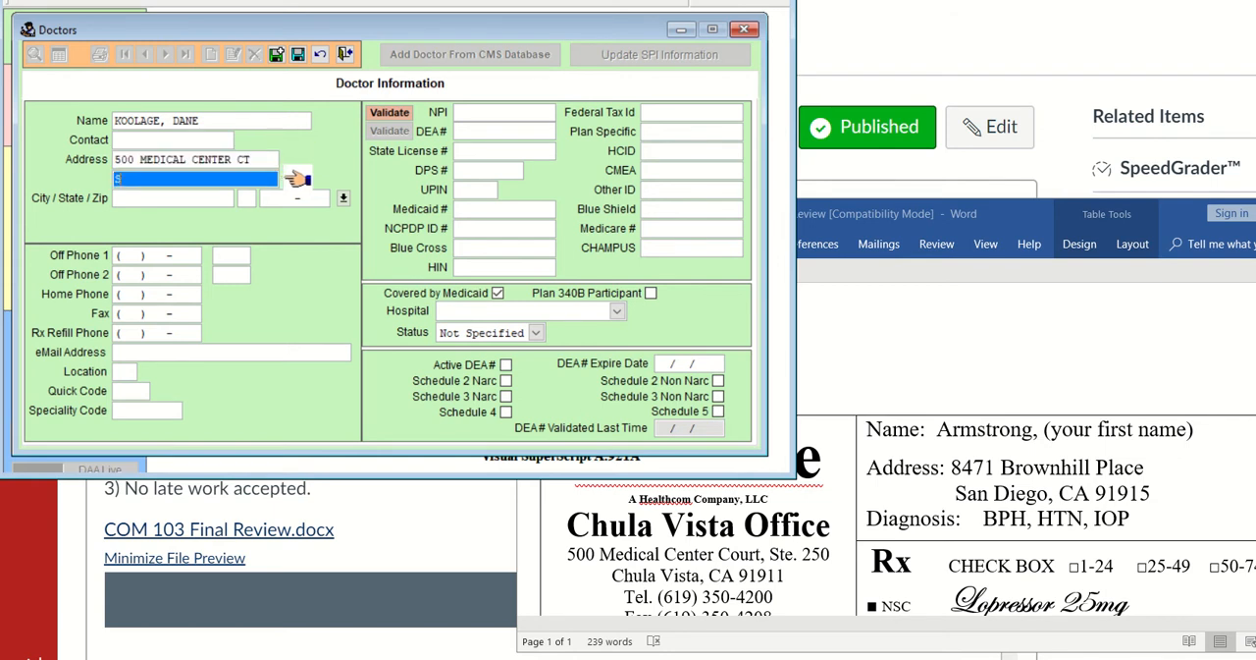
Enter the clinic's ZIP code in the doctor record so the city and state fill in
left_click(265, 201)
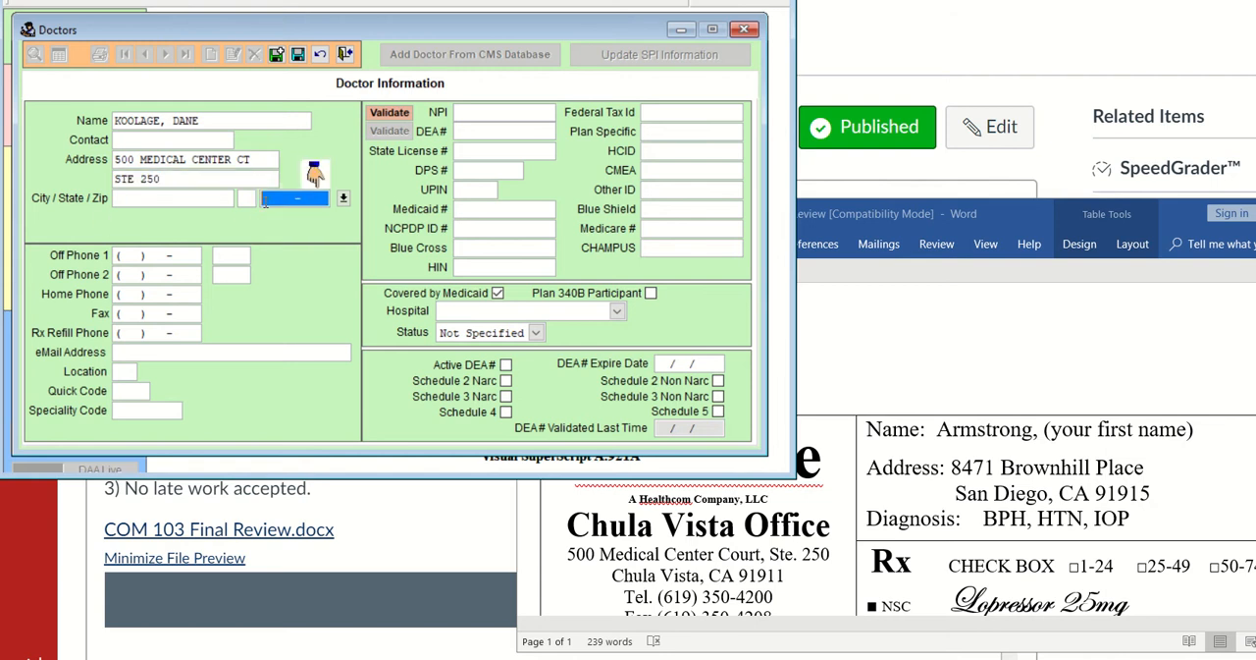
type("91911-")
key("Tab")
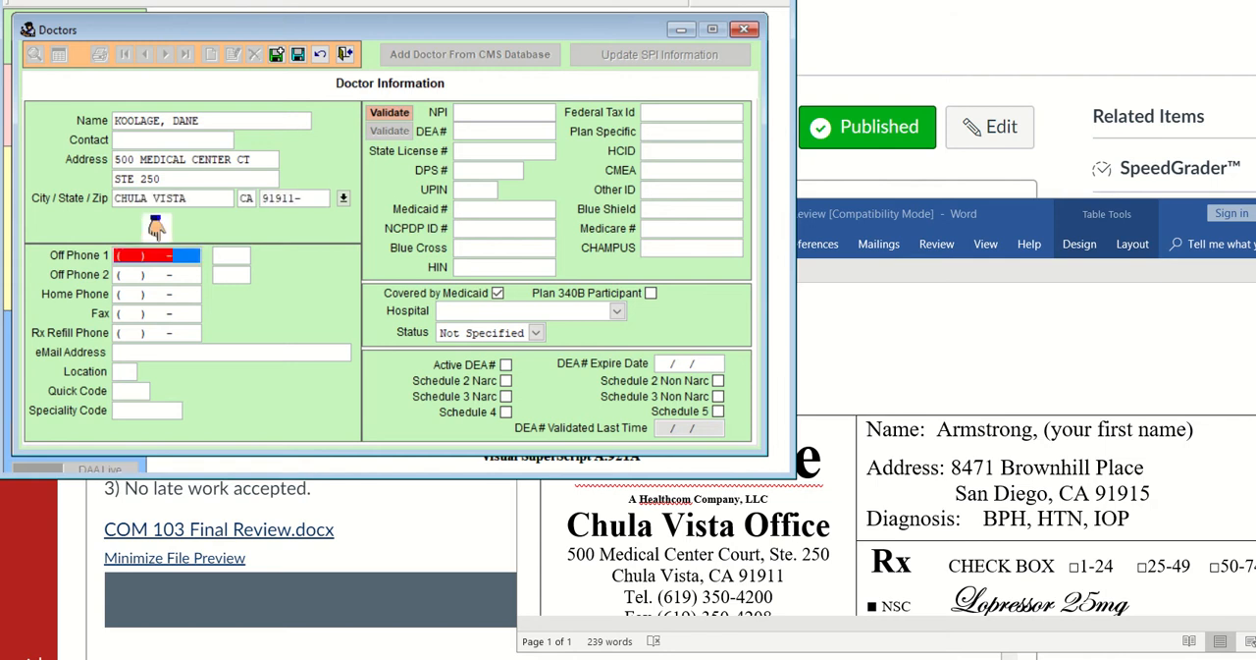
left_click(343, 199)
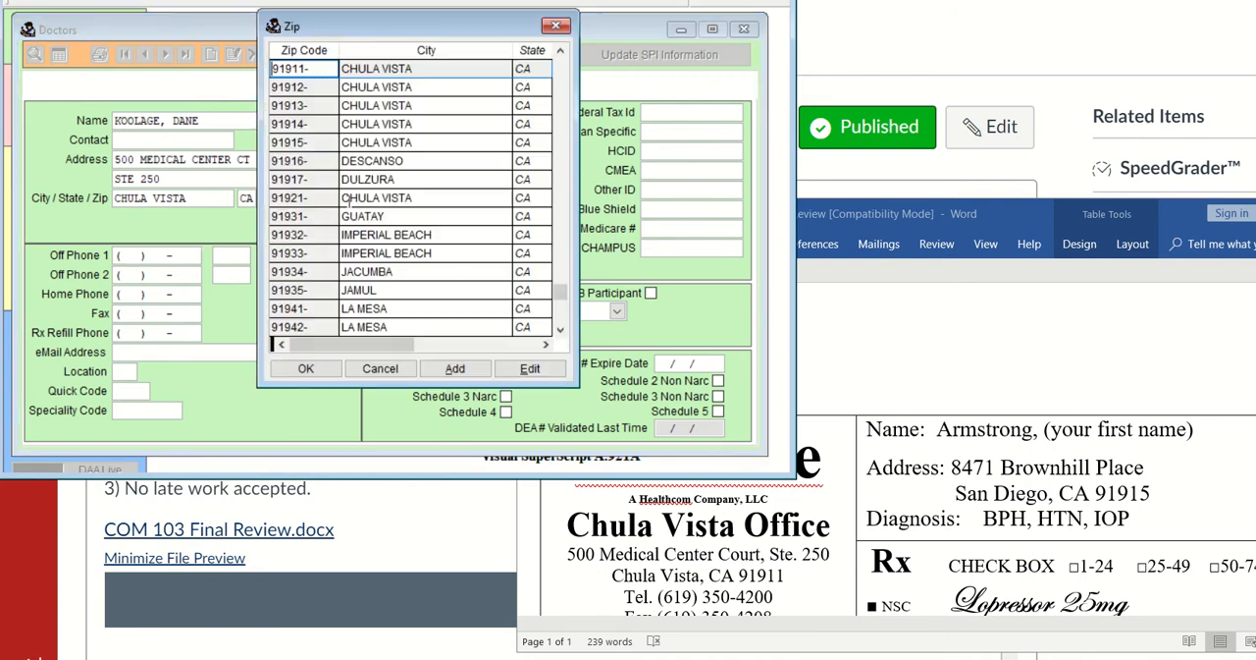
left_click(452, 368)
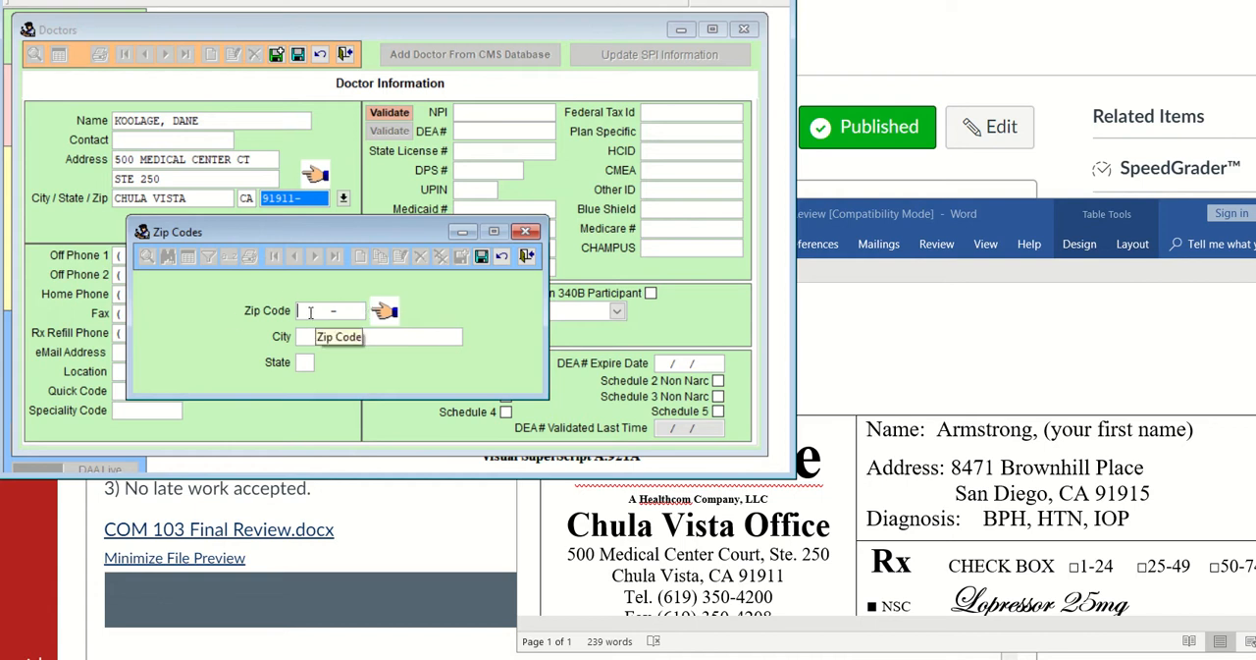
type("2")
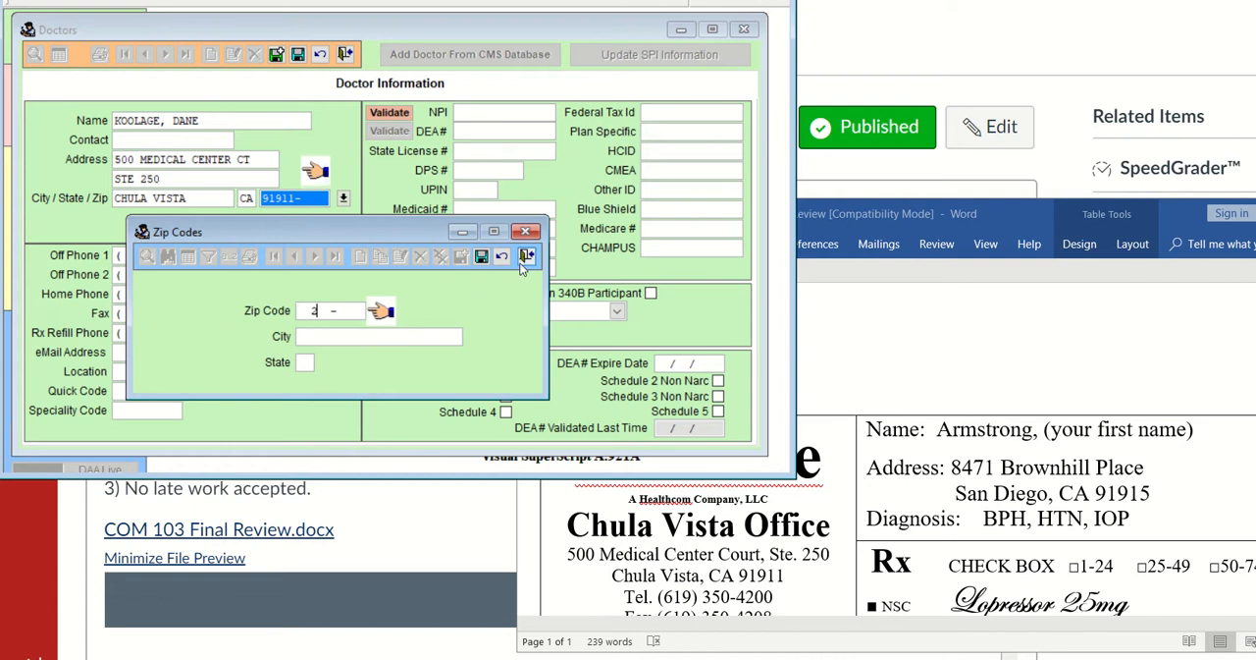
left_click(527, 255)
left_click(396, 280)
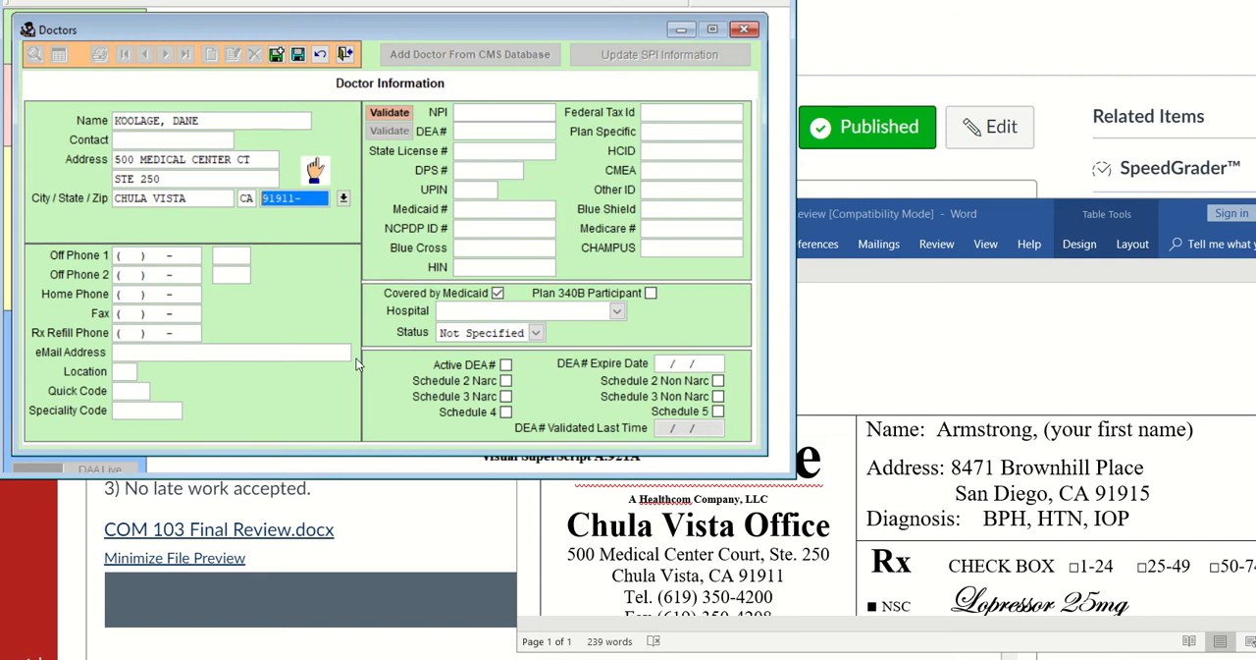
Enter the clinic's telephone number from the prescription header as the doctor's first office phone
left_click(125, 256)
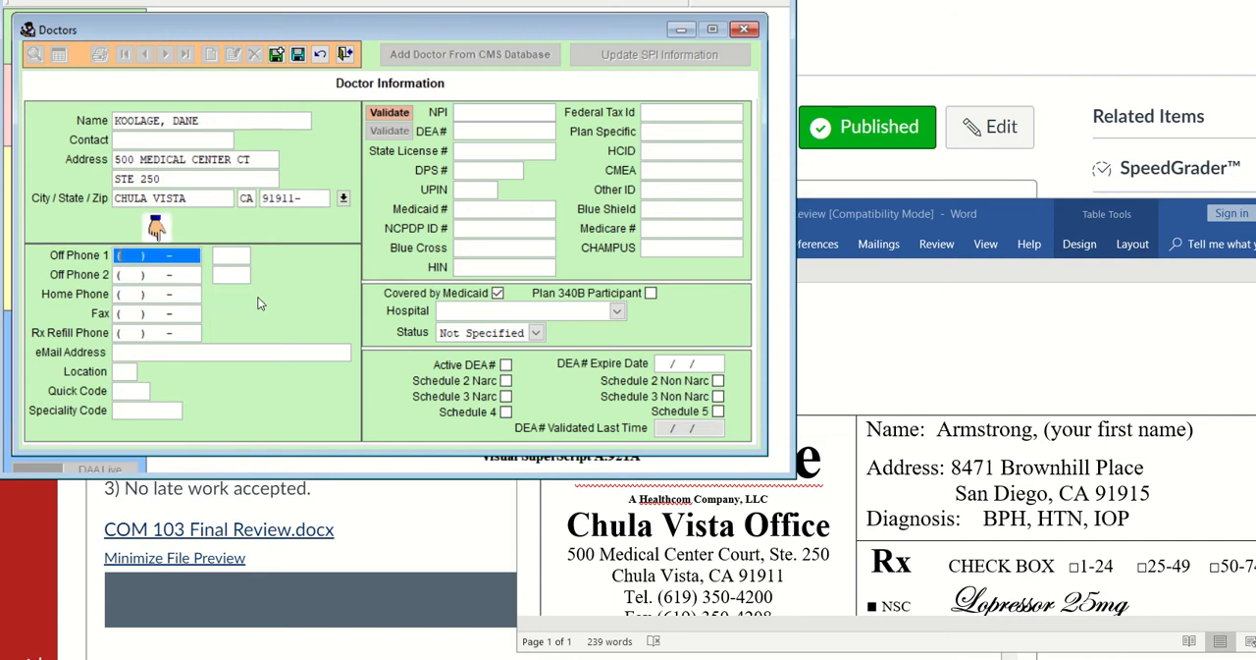
scroll(815, 569, "down", 2)
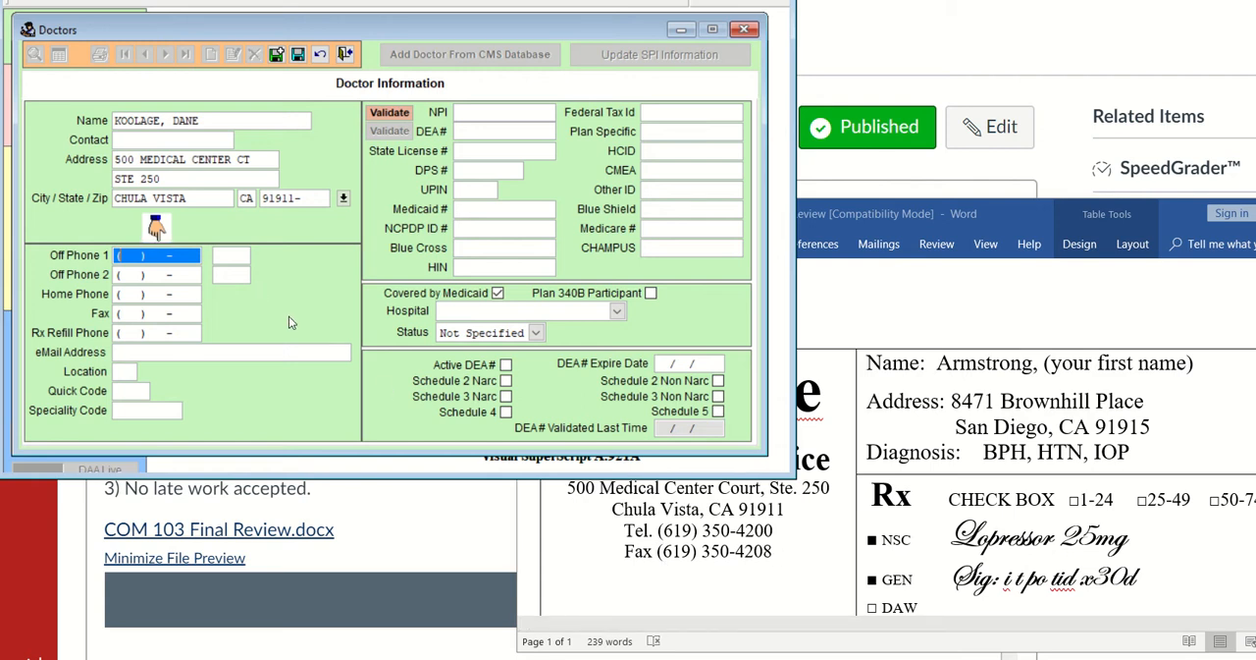
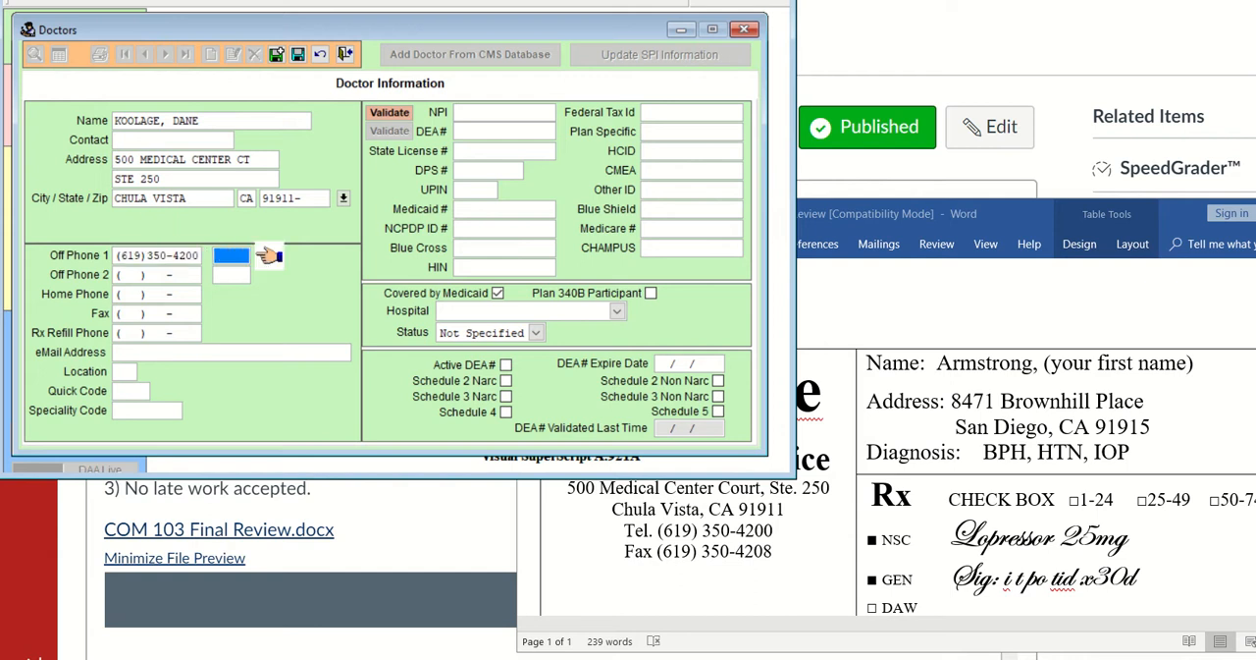
Enter the clinic's fax number from the prescription header in the doctor record
left_click(120, 314)
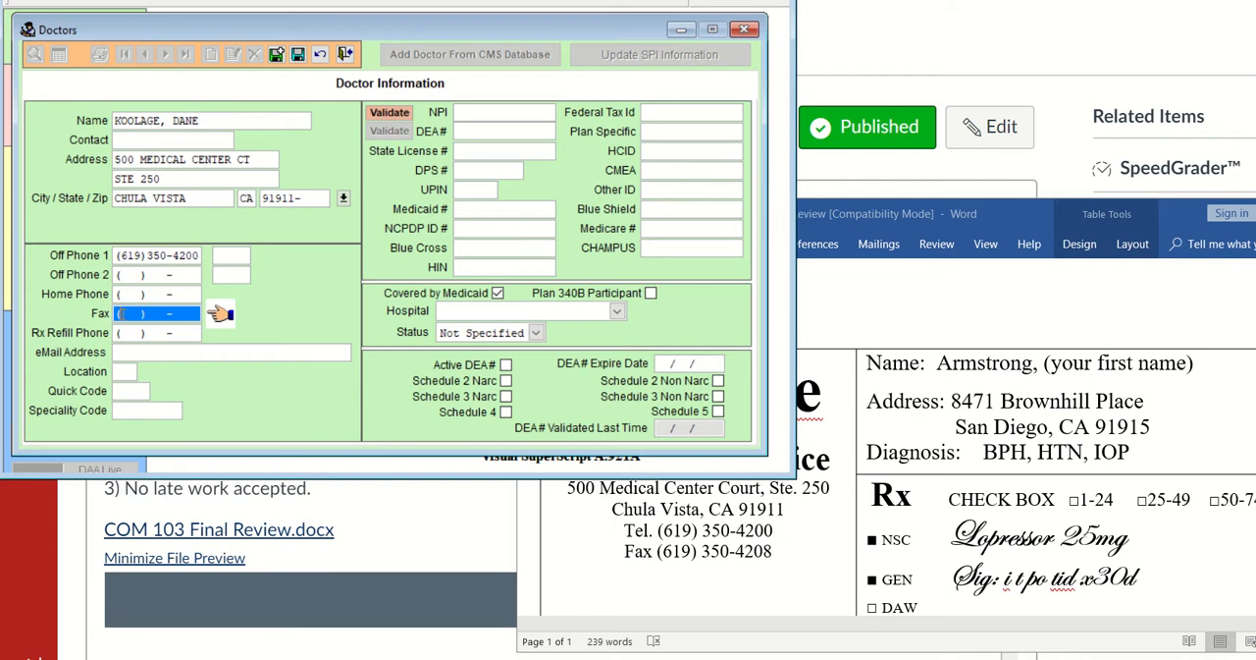
key("Tab")
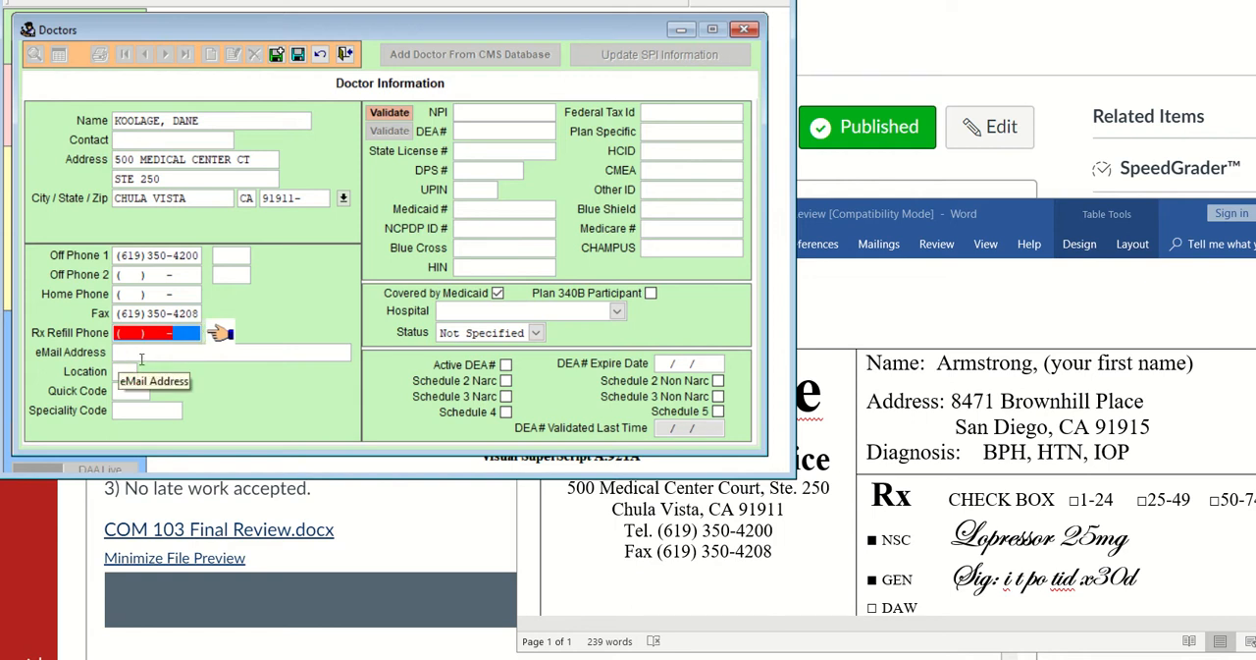
Set the doctor's quick code to DK
left_click(133, 390)
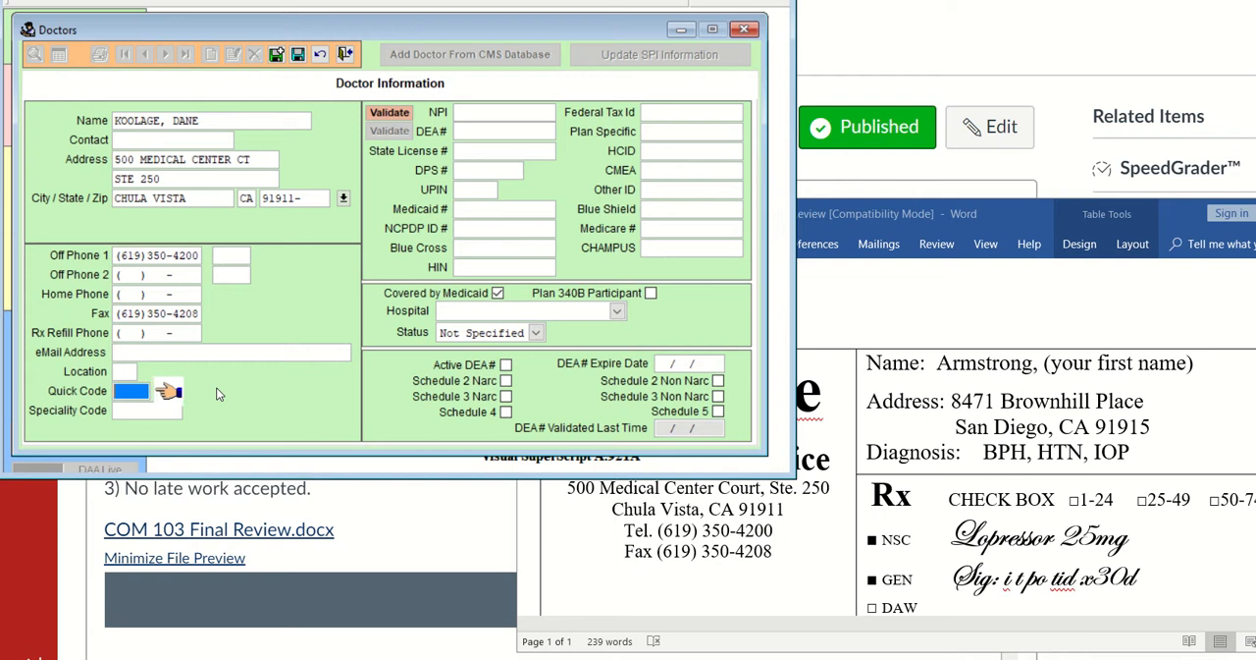
type("D")
type("R")
Enter the checked prescriber's DEA number from the prescription, adding the missing final check digit
left_click(469, 115)
key("Tab")
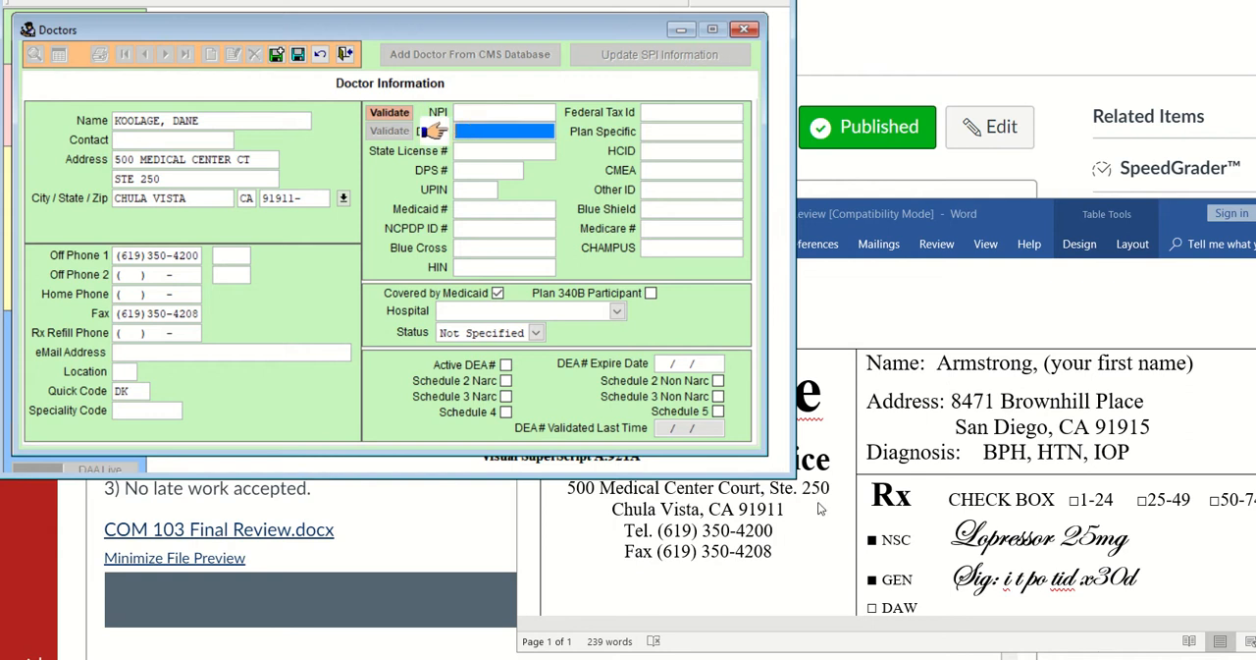
scroll(829, 517, "down", 10)
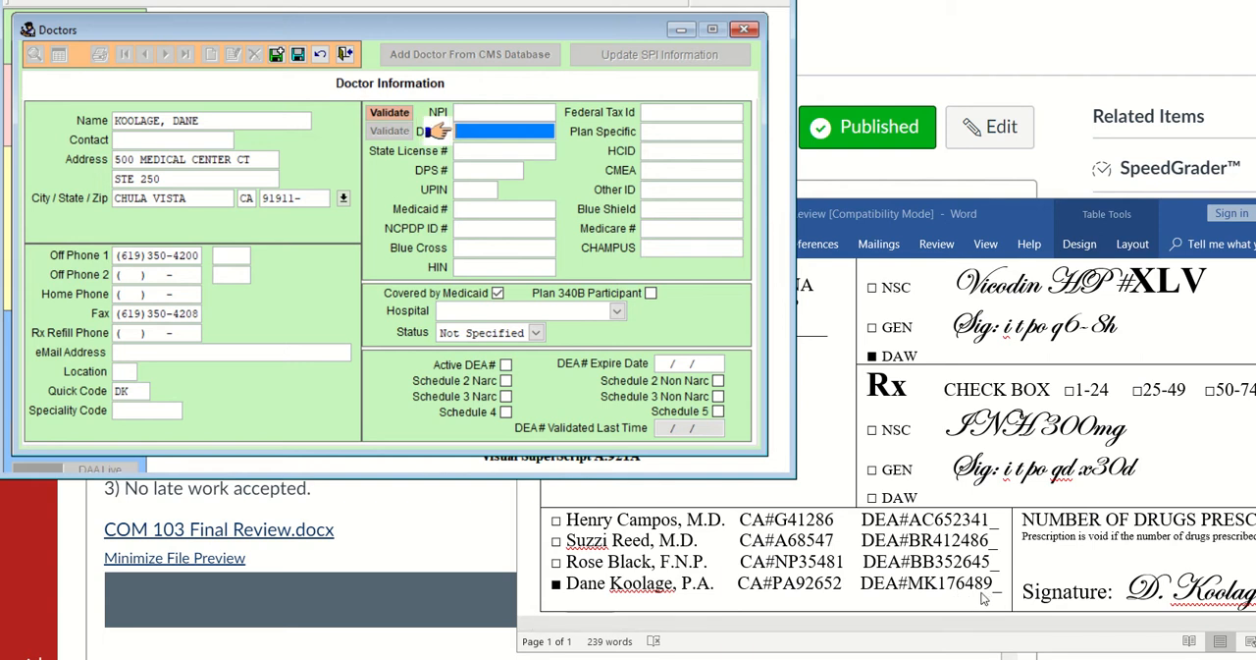
key("Tab")
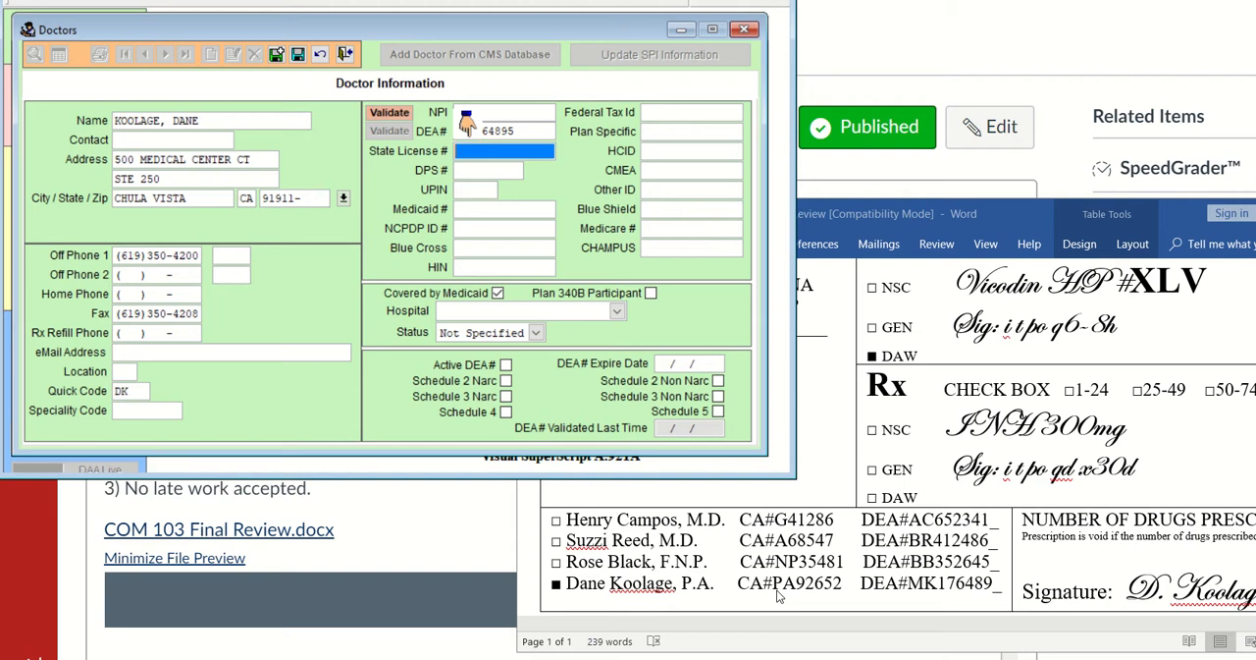
Enter the letters PA followed by the printed digits of the prescriber's DEA number as the Medicaid number
left_click(474, 209)
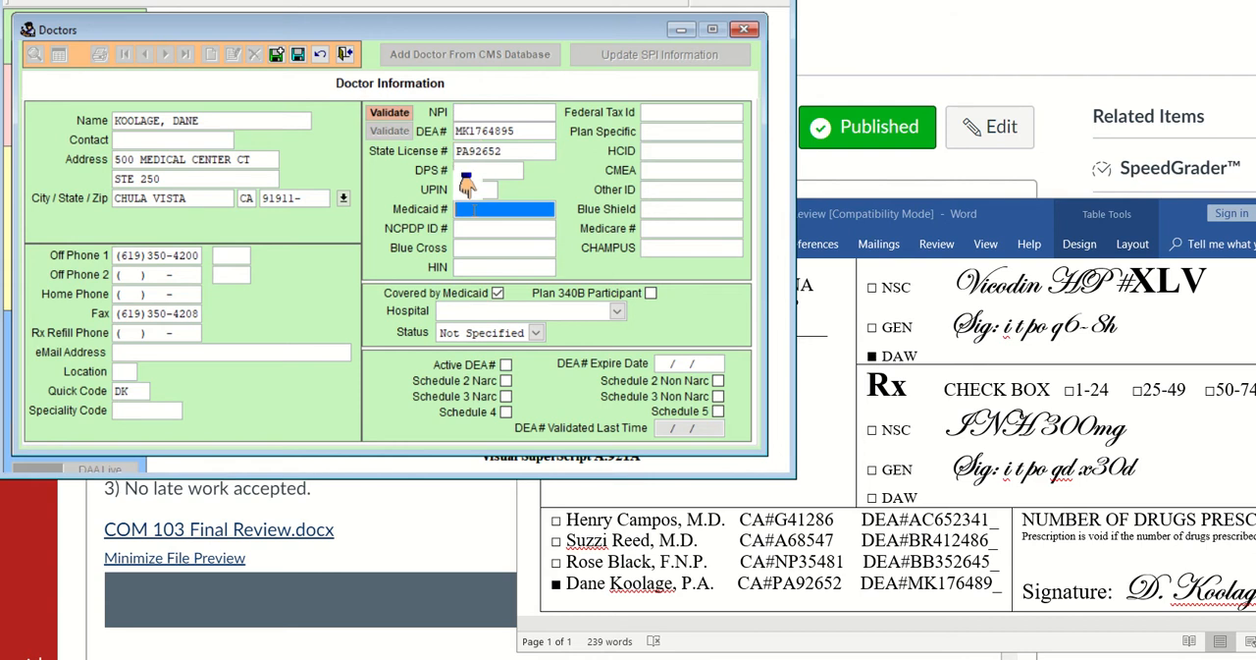
type("PA17")
key("Tab")
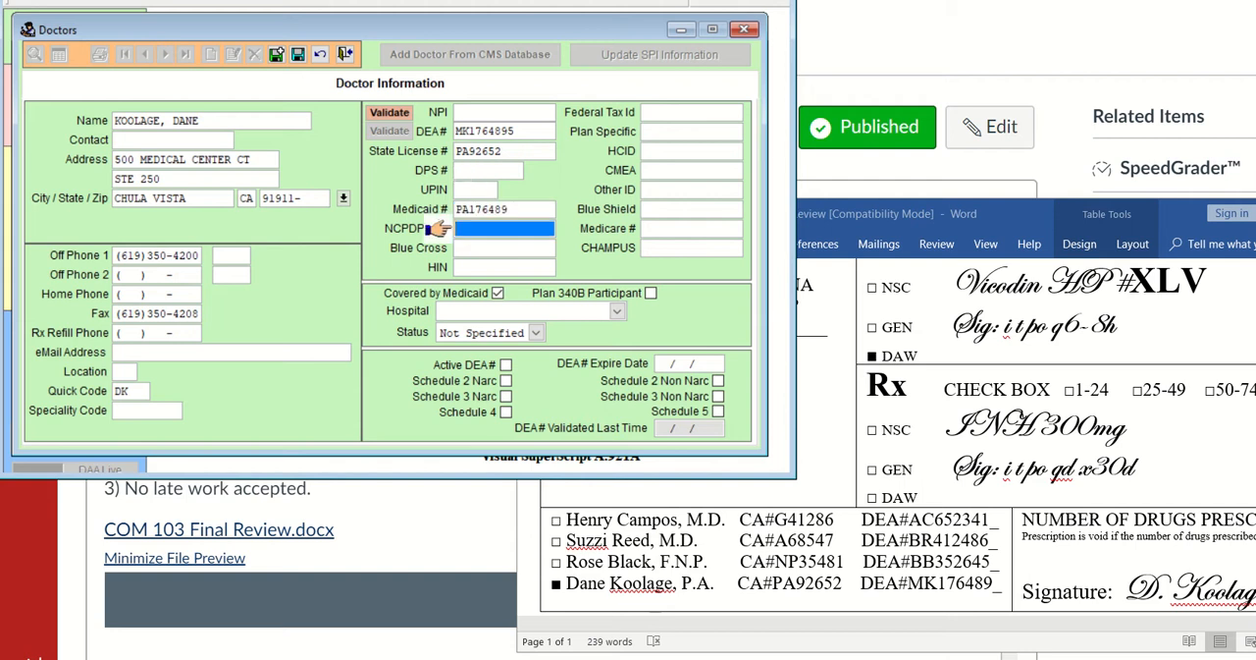
key("Tab")
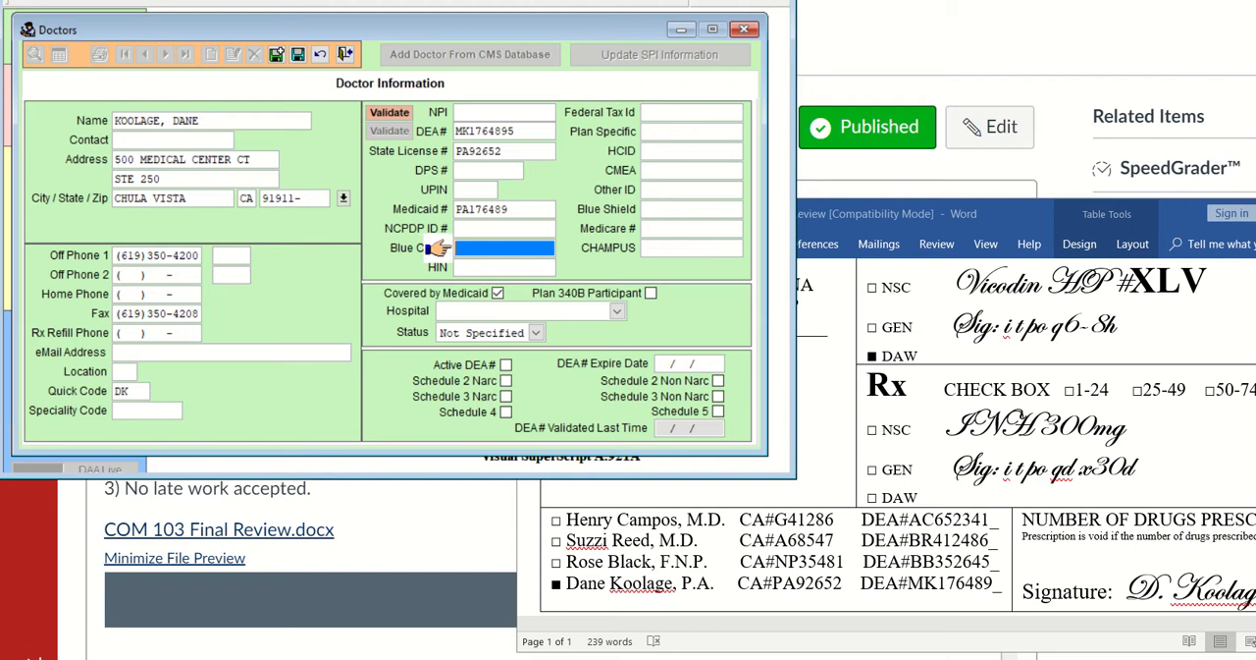
key("Tab")
key("Tab")
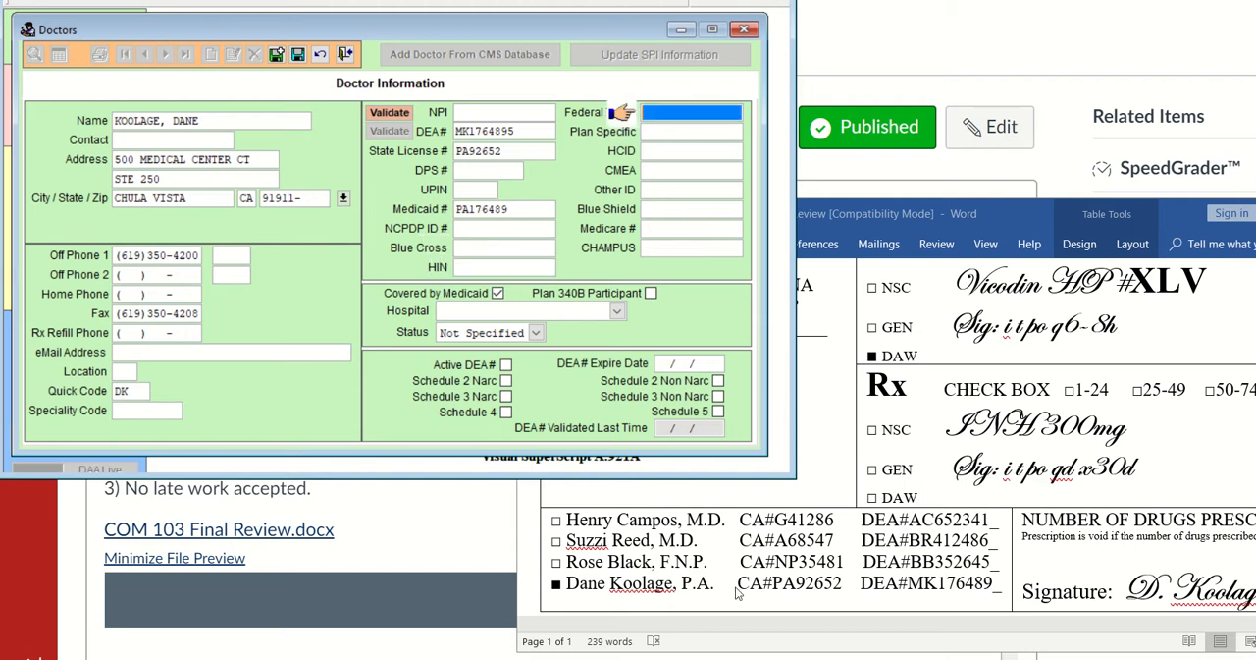
Correct the doctor's Medicaid number to match the prescriber's CA license number on the prescription
left_click(776, 589)
left_click_drag(776, 589, 848, 591)
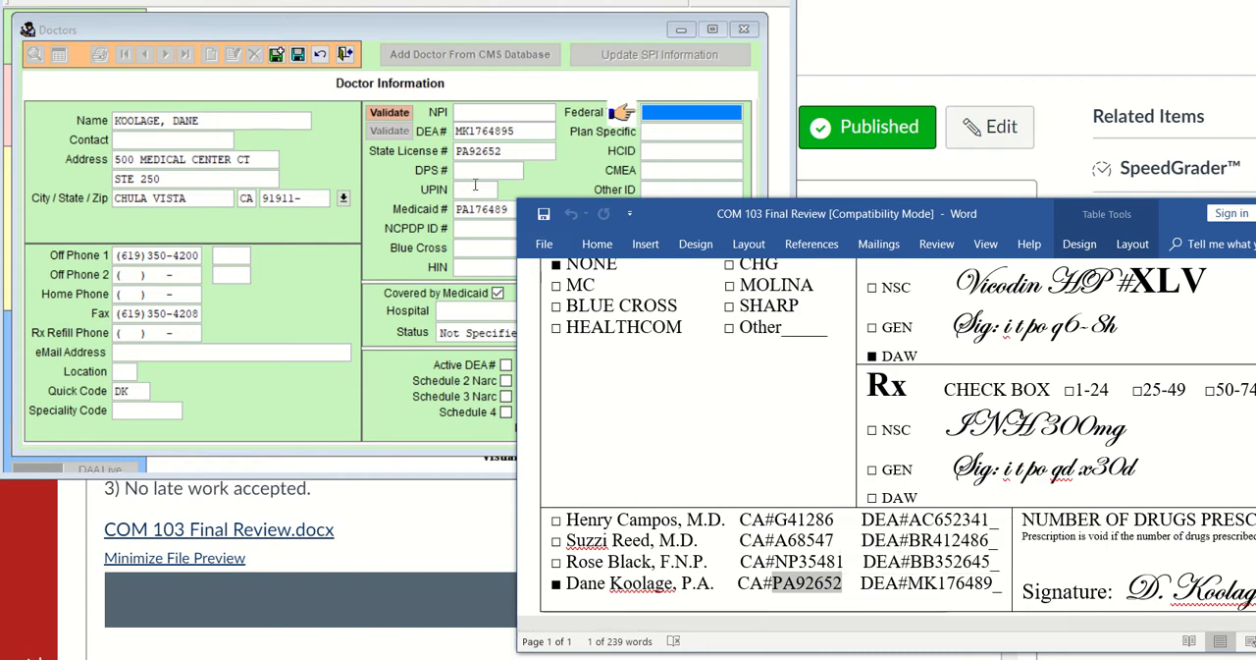
left_click(492, 212)
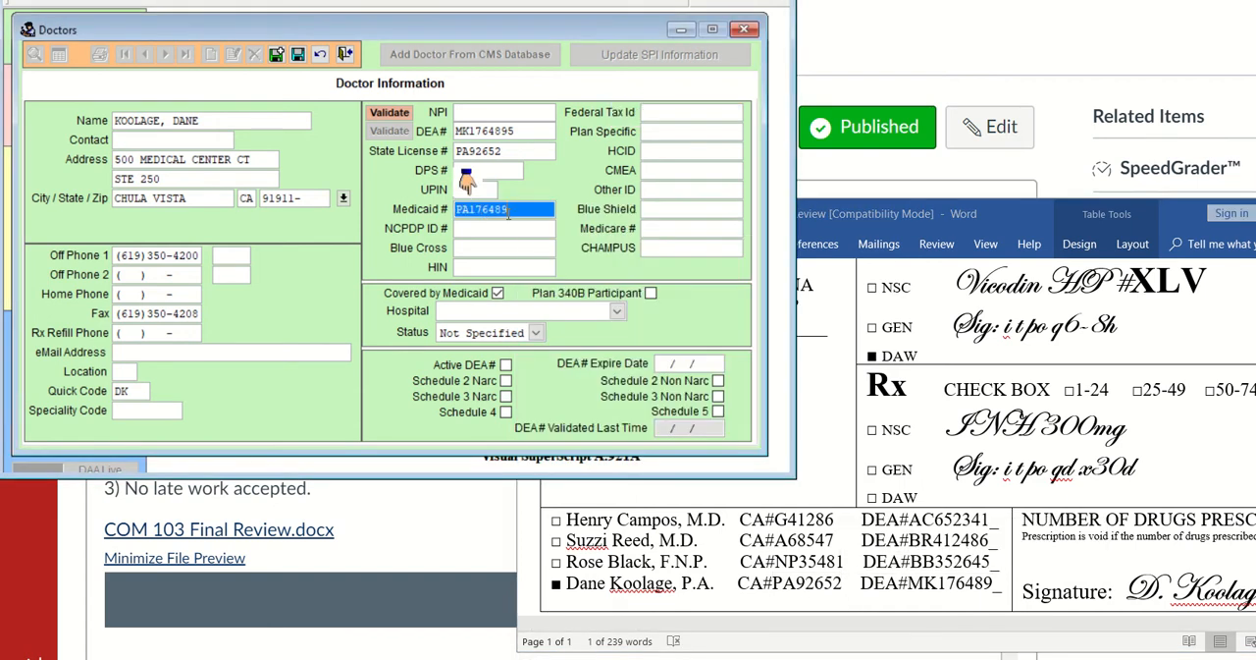
left_click(506, 209)
double_click(505, 209)
key("BackSpace")
key("BackSpace")
key("BackSpace")
key("BackSpace")
key("BackSpace")
key("BackSpace")
type("92652")
left_click(547, 251)
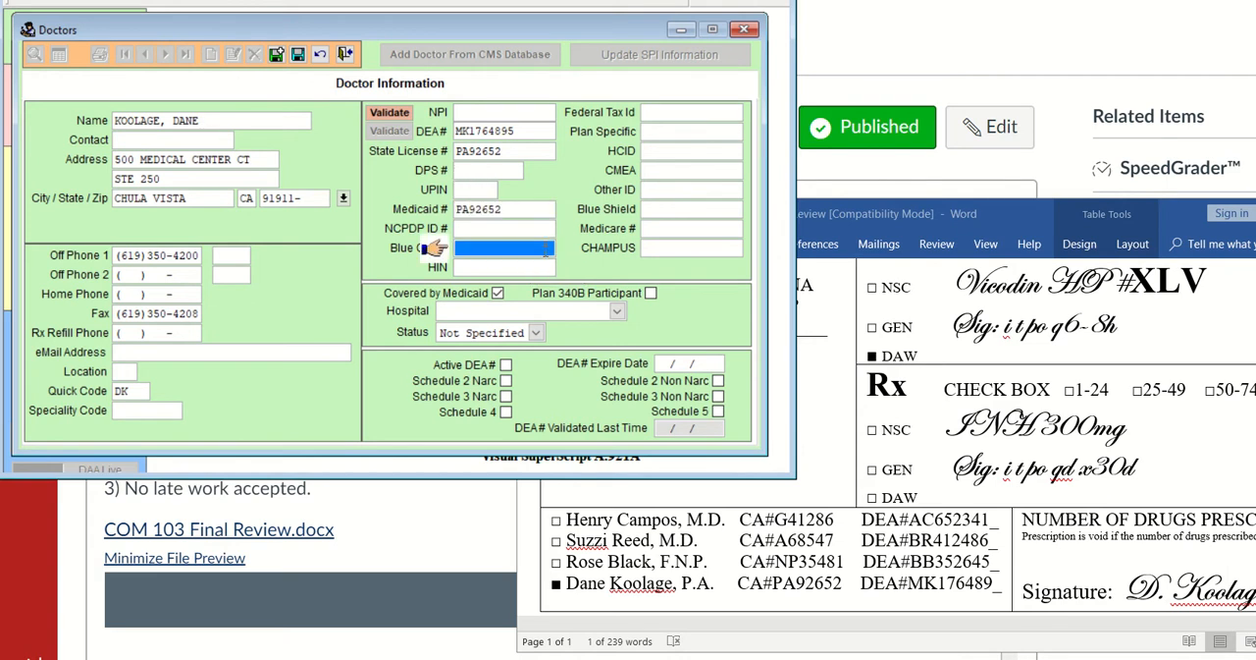
left_click_drag(777, 590, 827, 594)
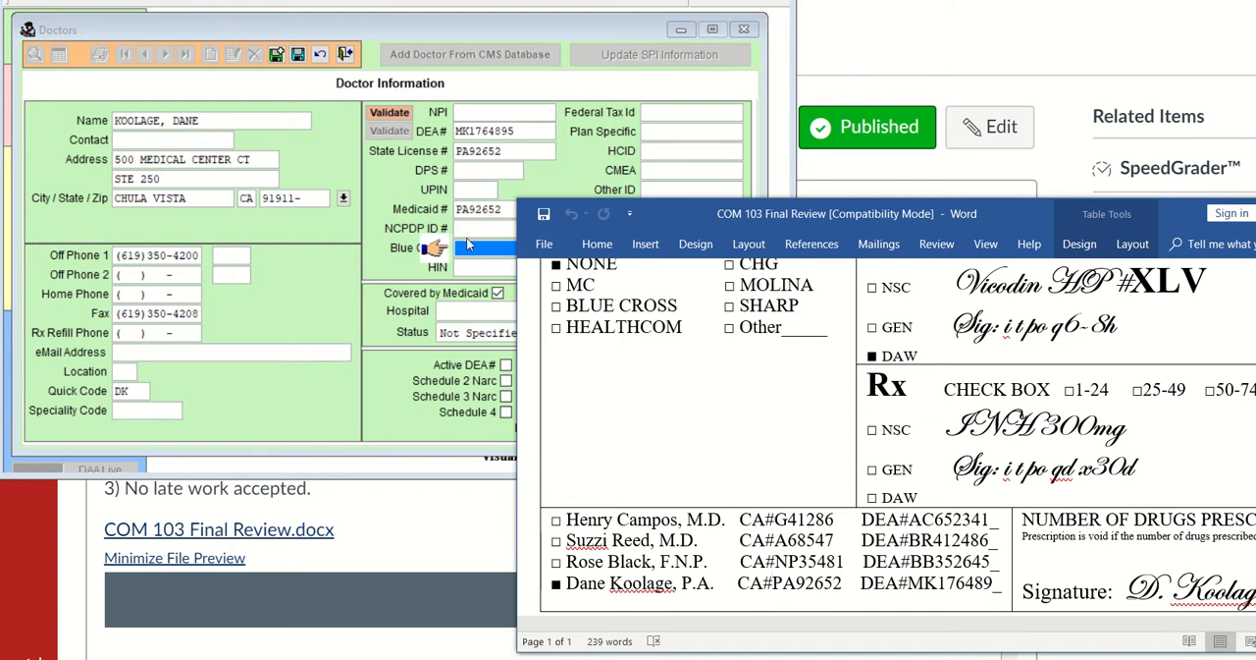
left_click(396, 279)
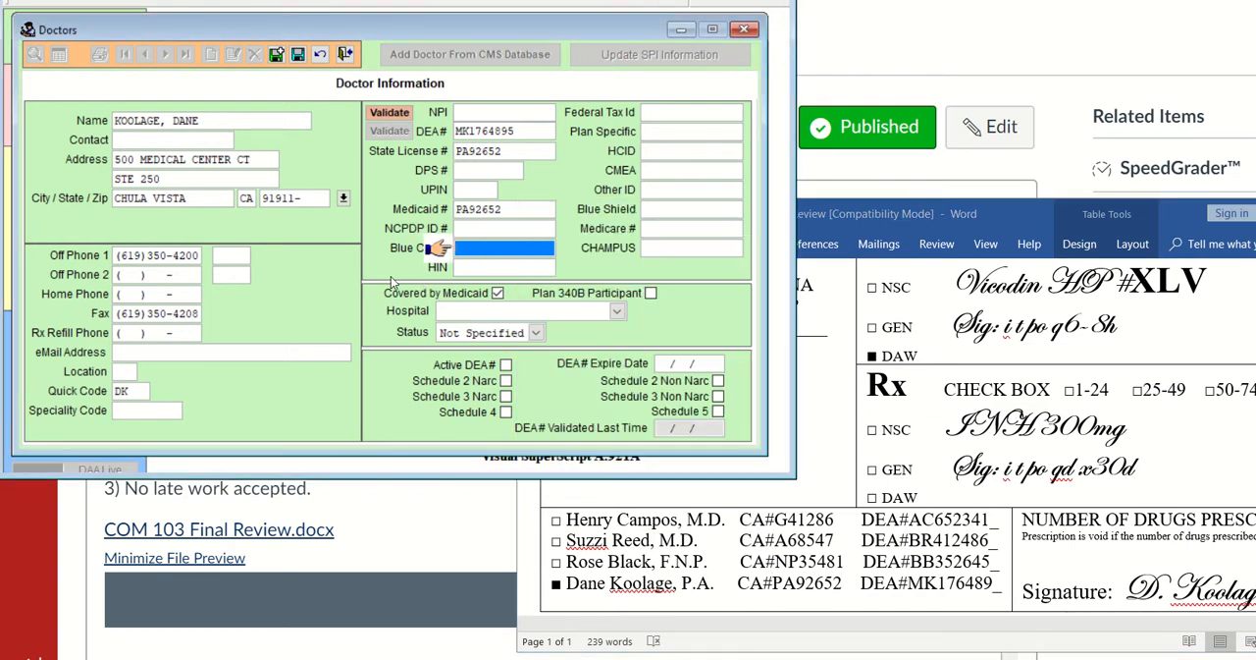
Bring the prescription header back into view and start adding a new clinic from the doctor's Hospital field
left_click(817, 489)
scroll(820, 486, "up", 5)
scroll(822, 484, "up", 2)
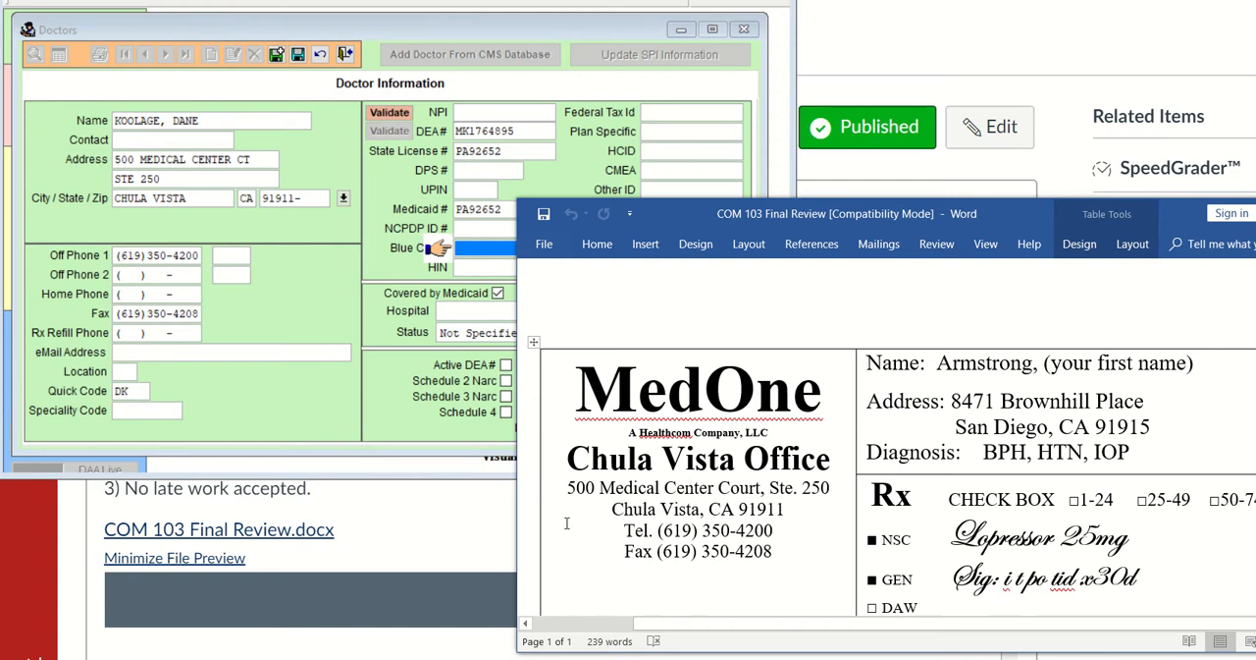
left_click(382, 316)
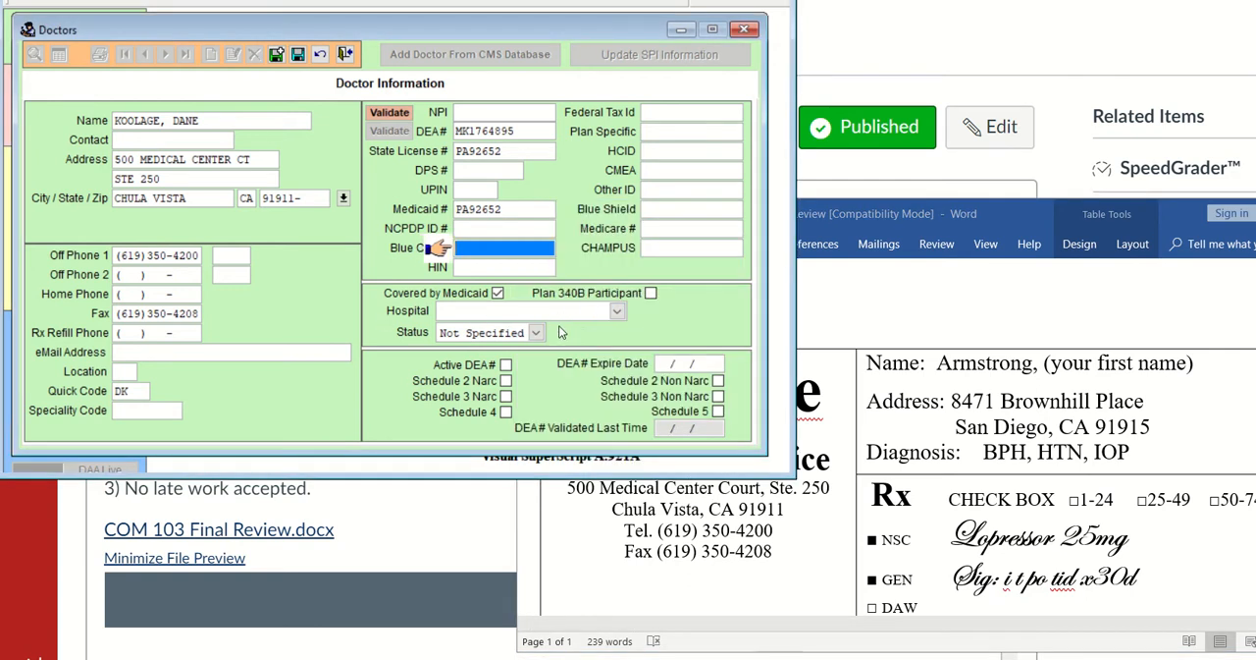
left_click(616, 312)
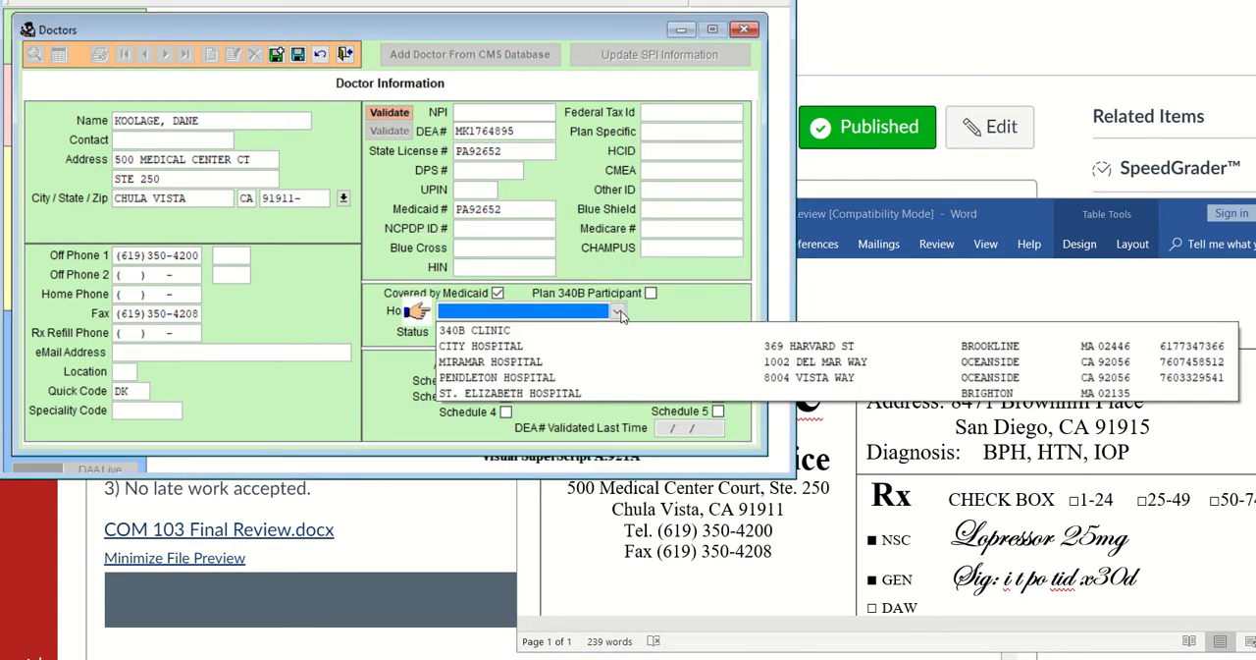
right_click(569, 316)
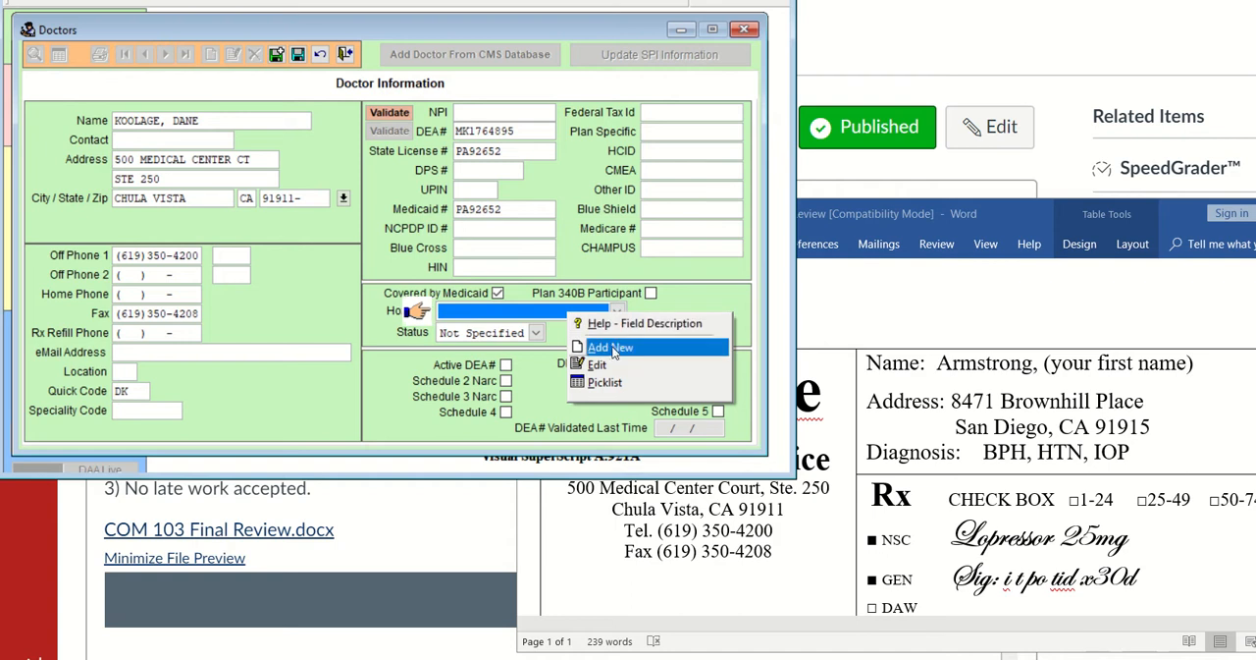
left_click(613, 348)
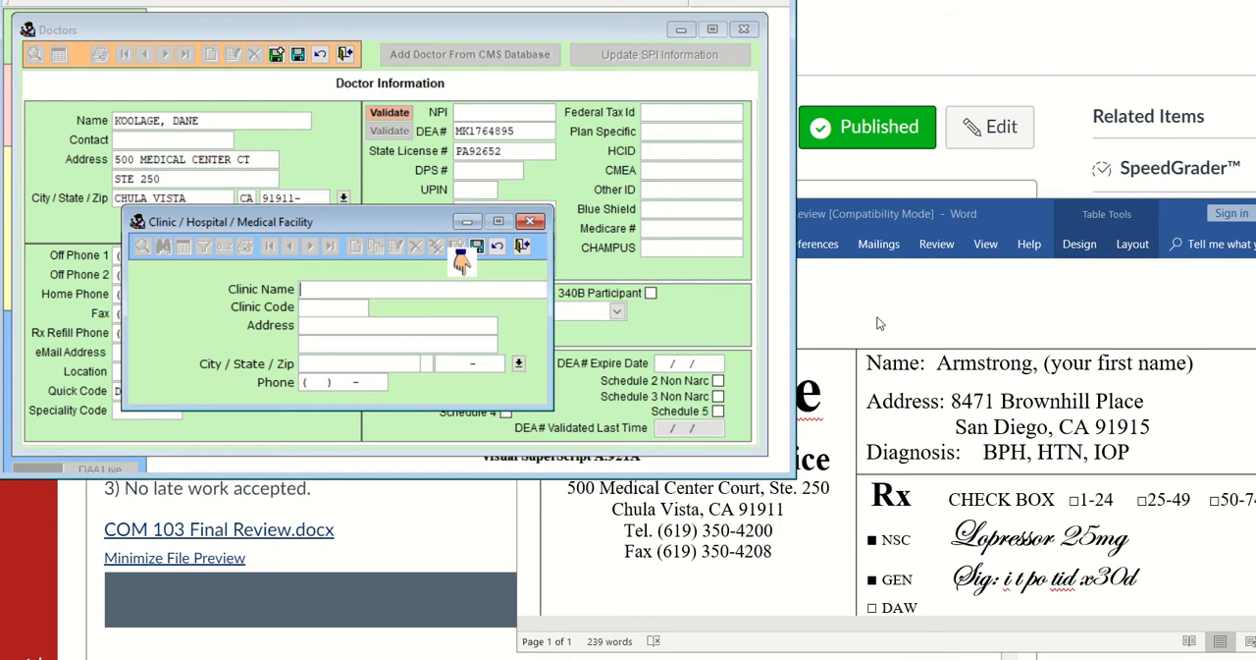
Uncover the clinic name in the Word document and enter MEDONE as both clinic name and clinic code
scroll(879, 311, "up", 1)
scroll(878, 311, "up", 1)
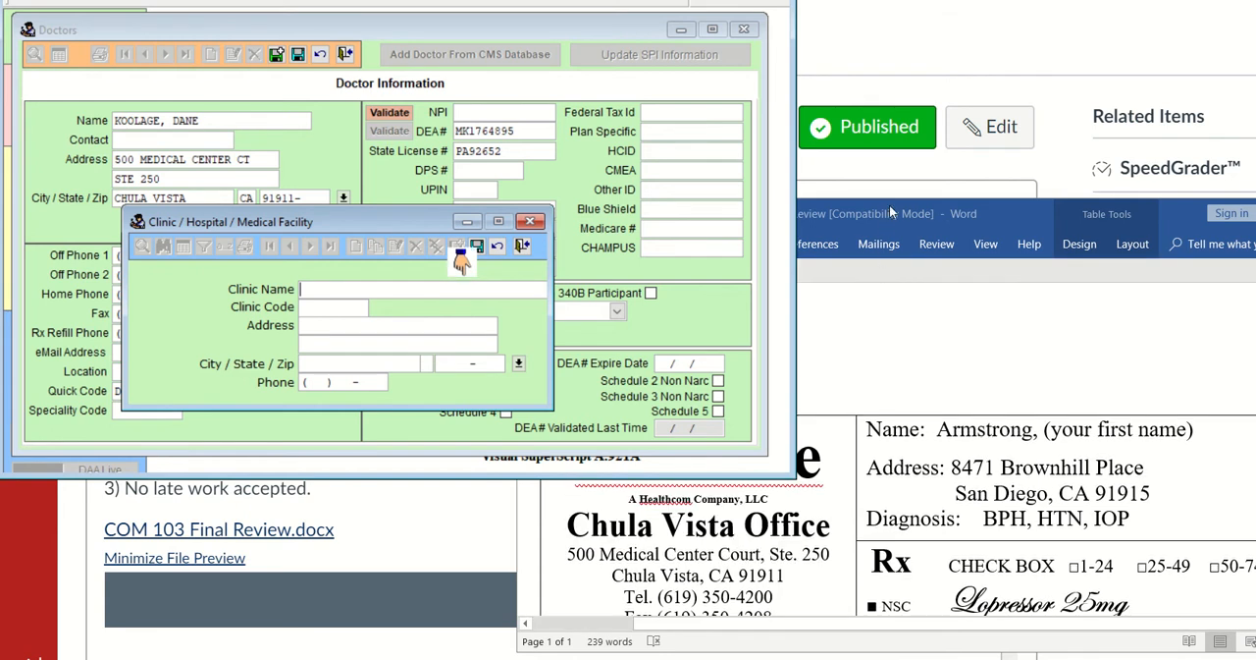
left_click_drag(891, 198, 889, 252)
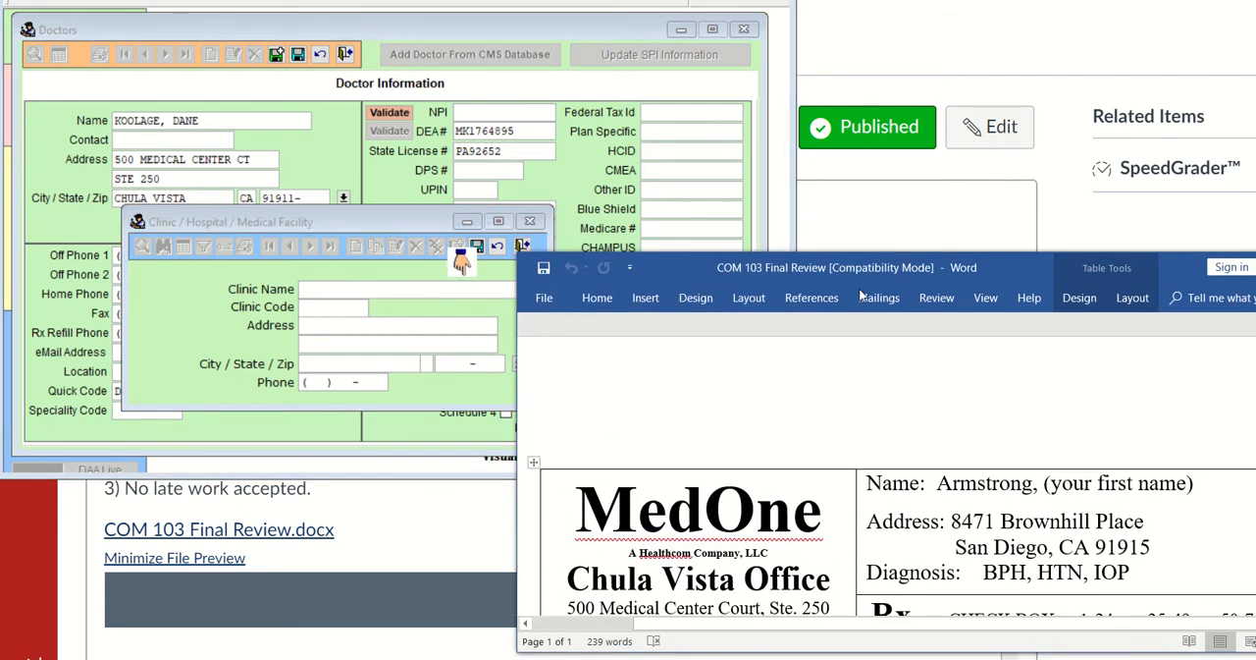
left_click(355, 287)
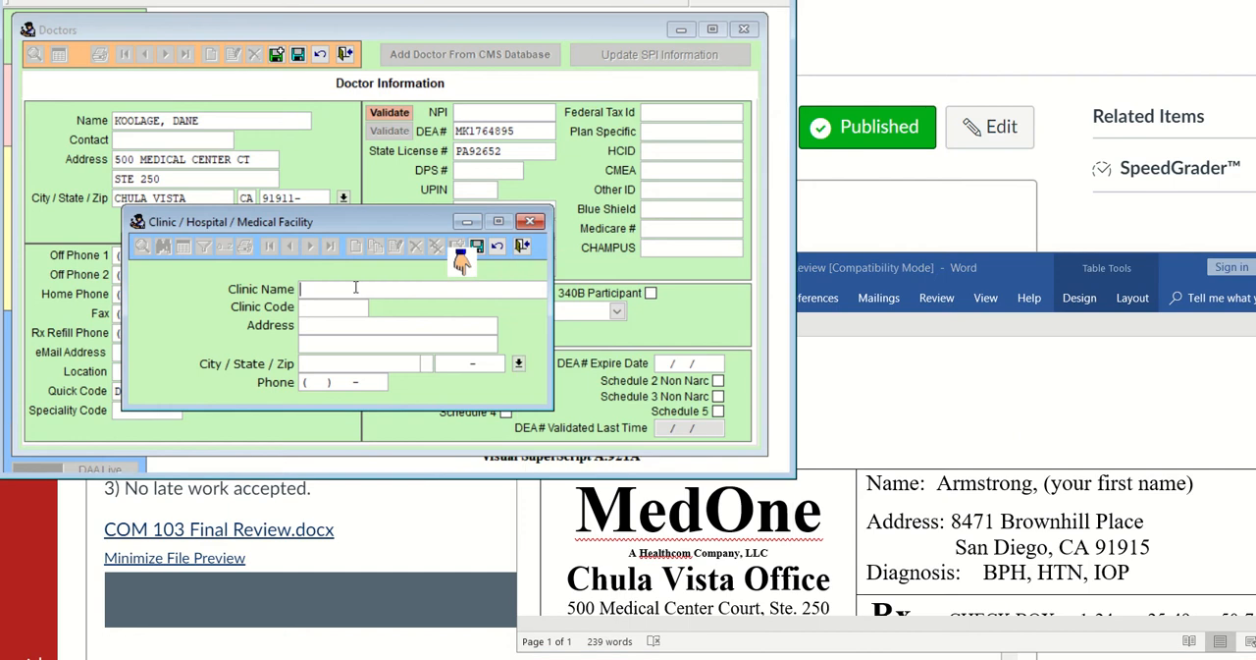
type("MEDONE")
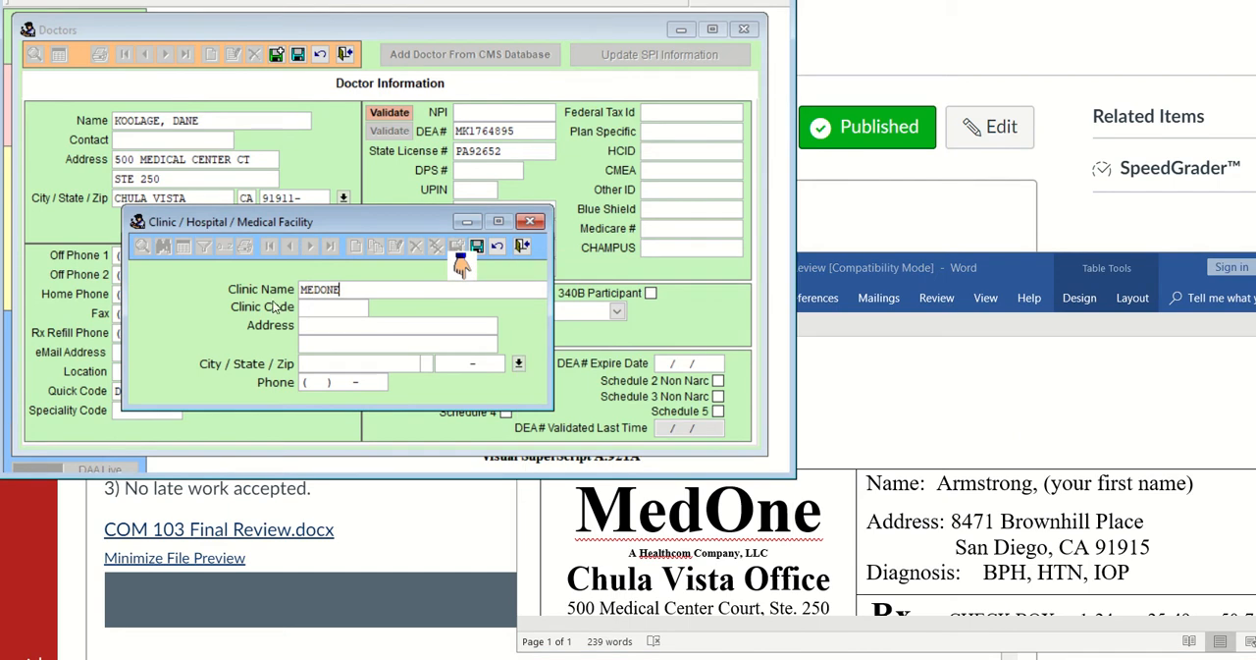
left_click(311, 304)
type("ME")
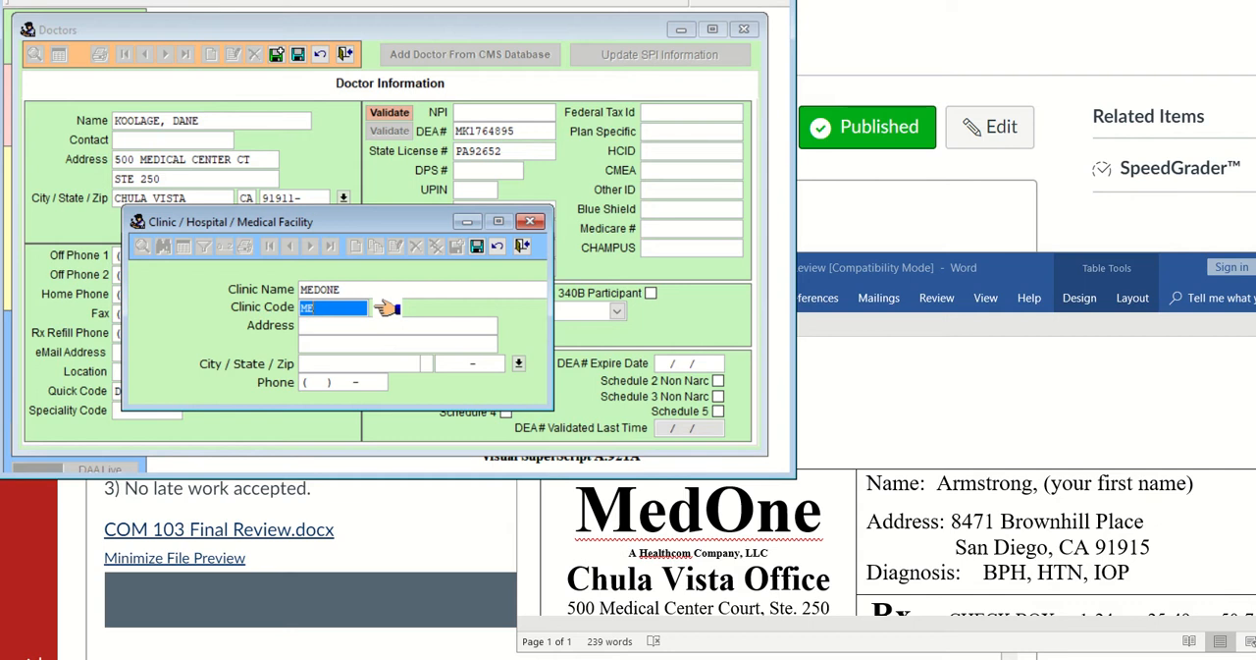
type("DCNE")
key("Tab")
Enter the clinic's street address and suite number from the prescription header in the clinic record's two address lines
scroll(722, 532, "down", 2)
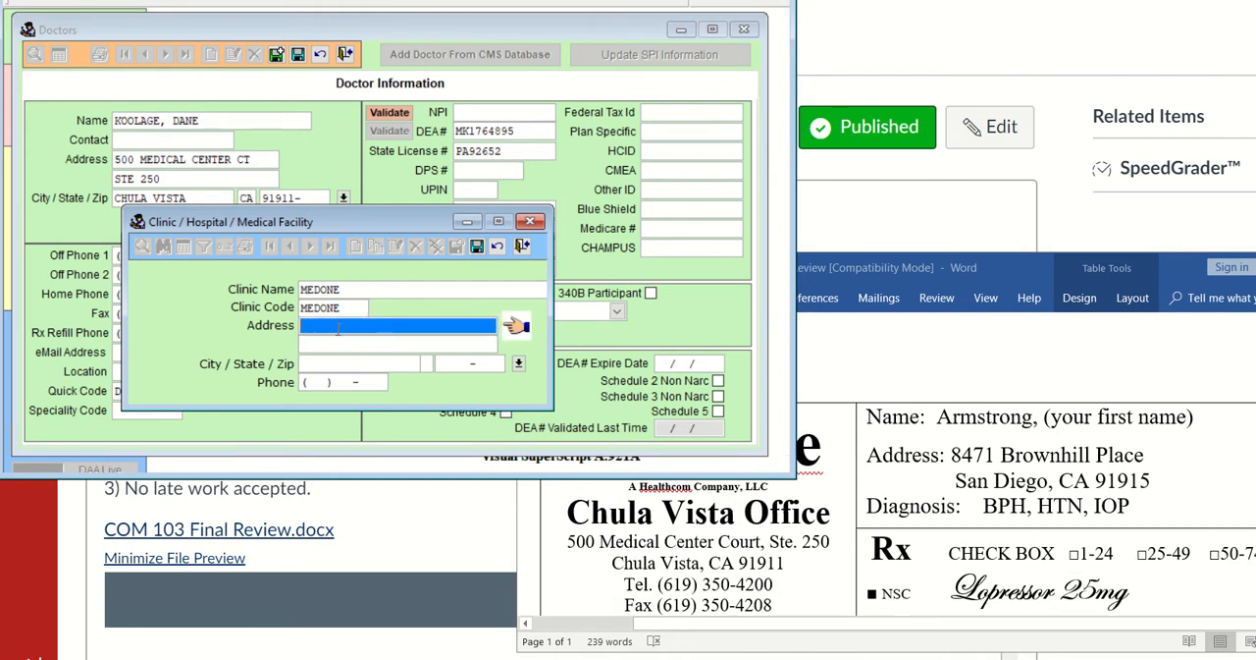
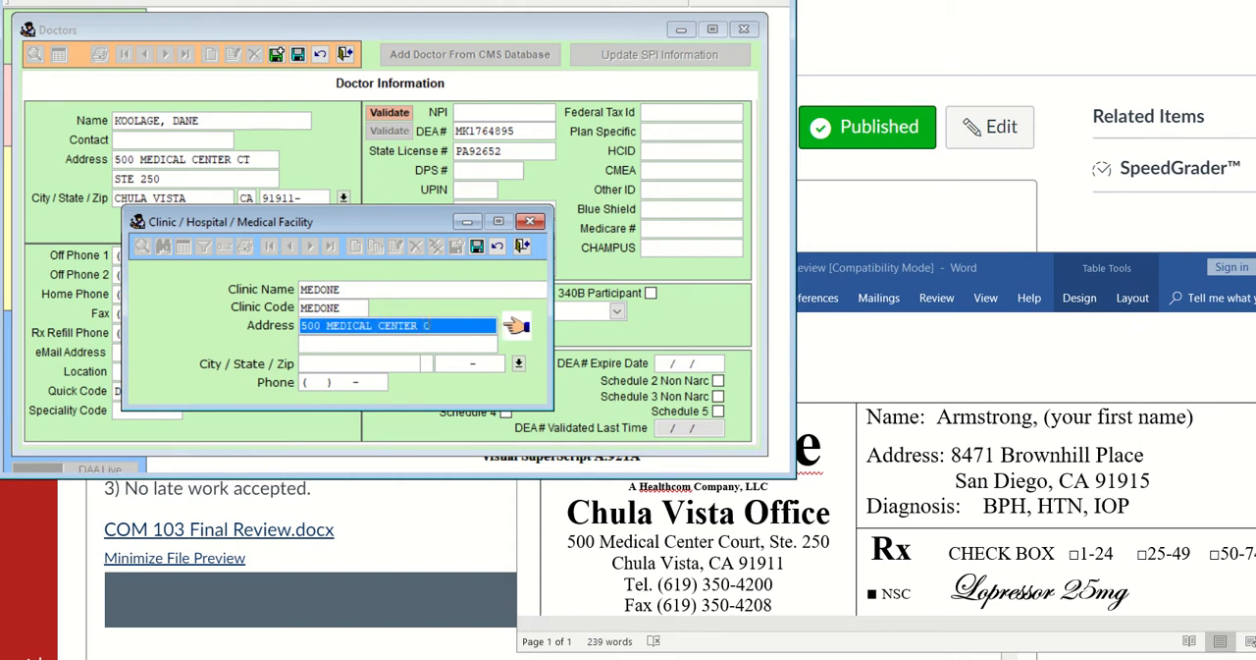
key("Return")
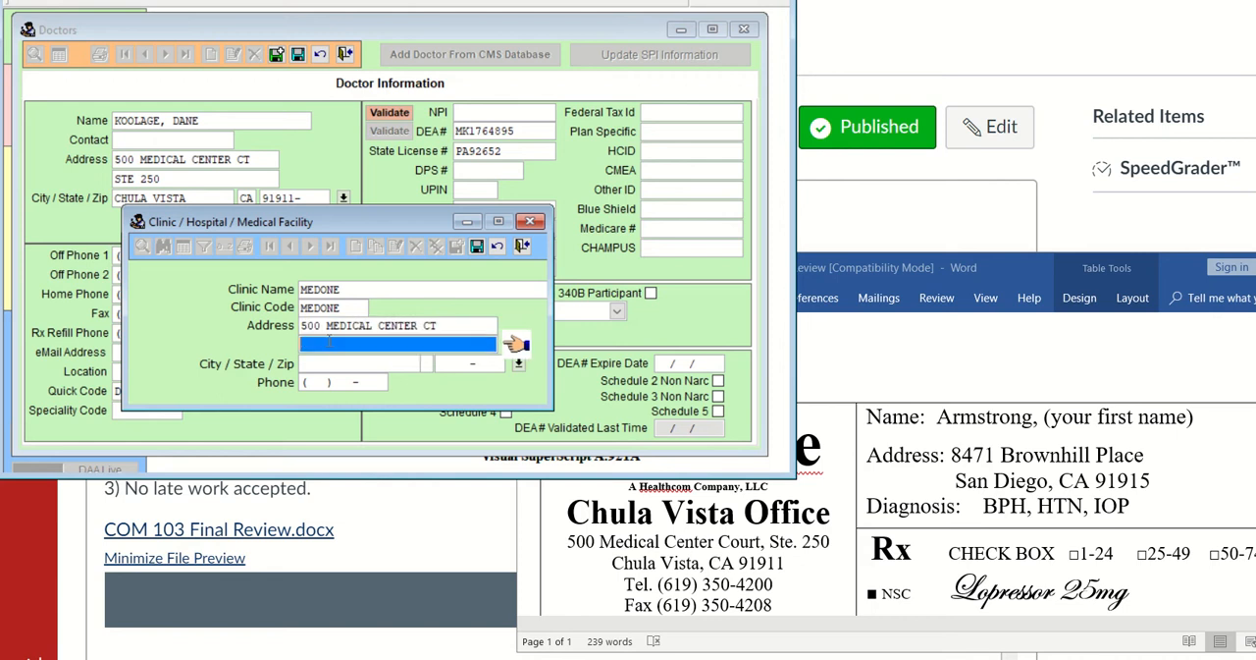
Enter the clinic's ZIP code and telephone number in the clinic record
left_click(442, 365)
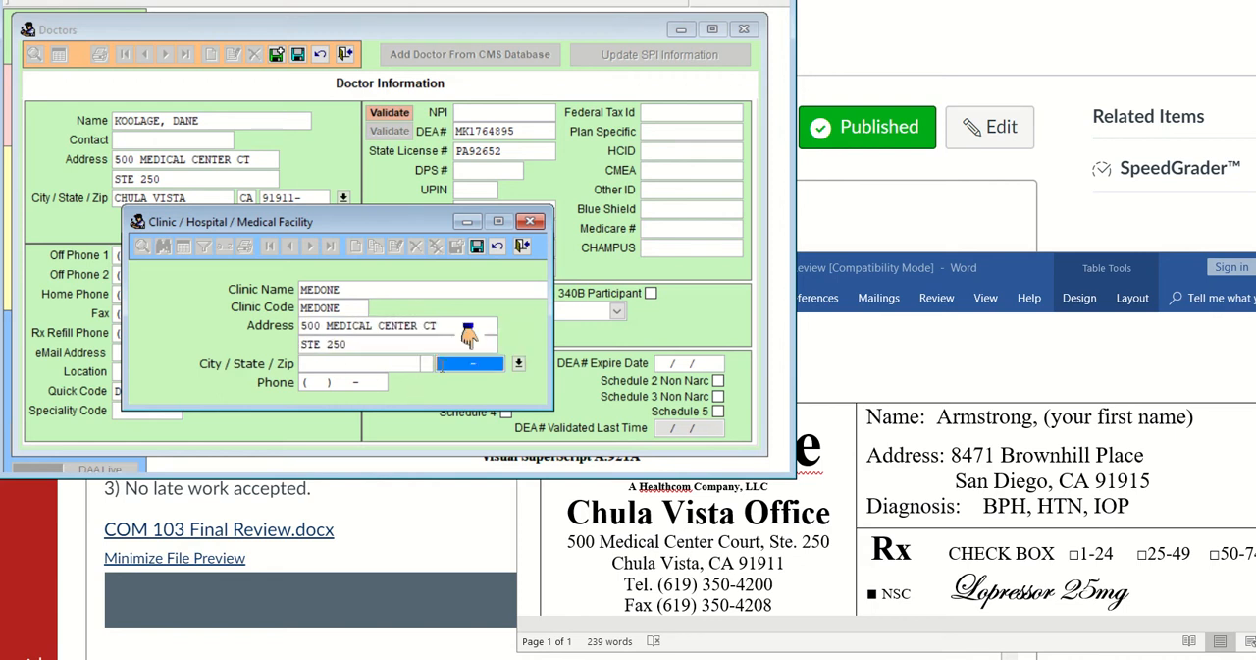
type("91911")
key("Return")
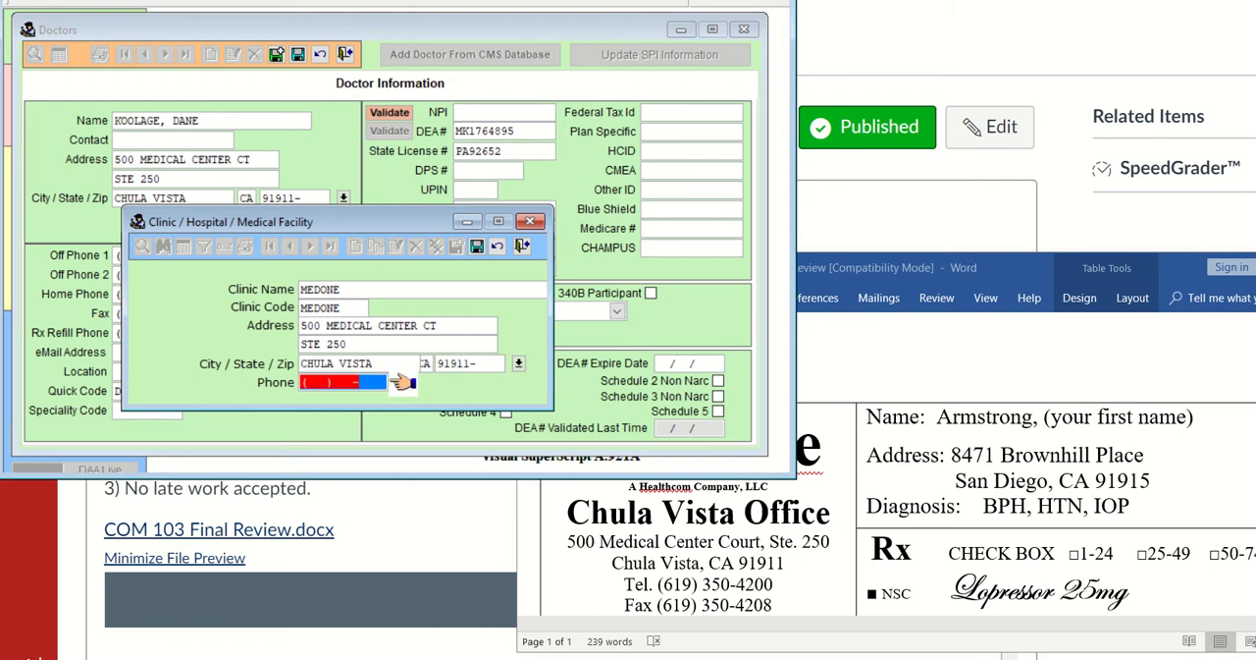
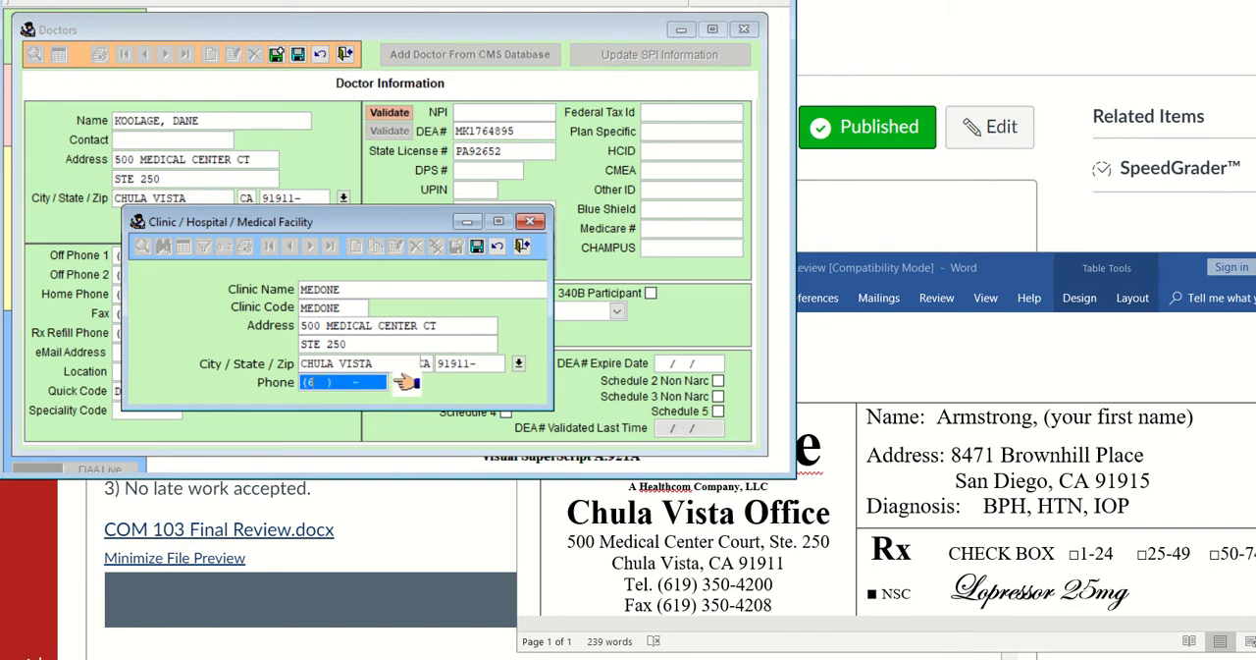
key("Return")
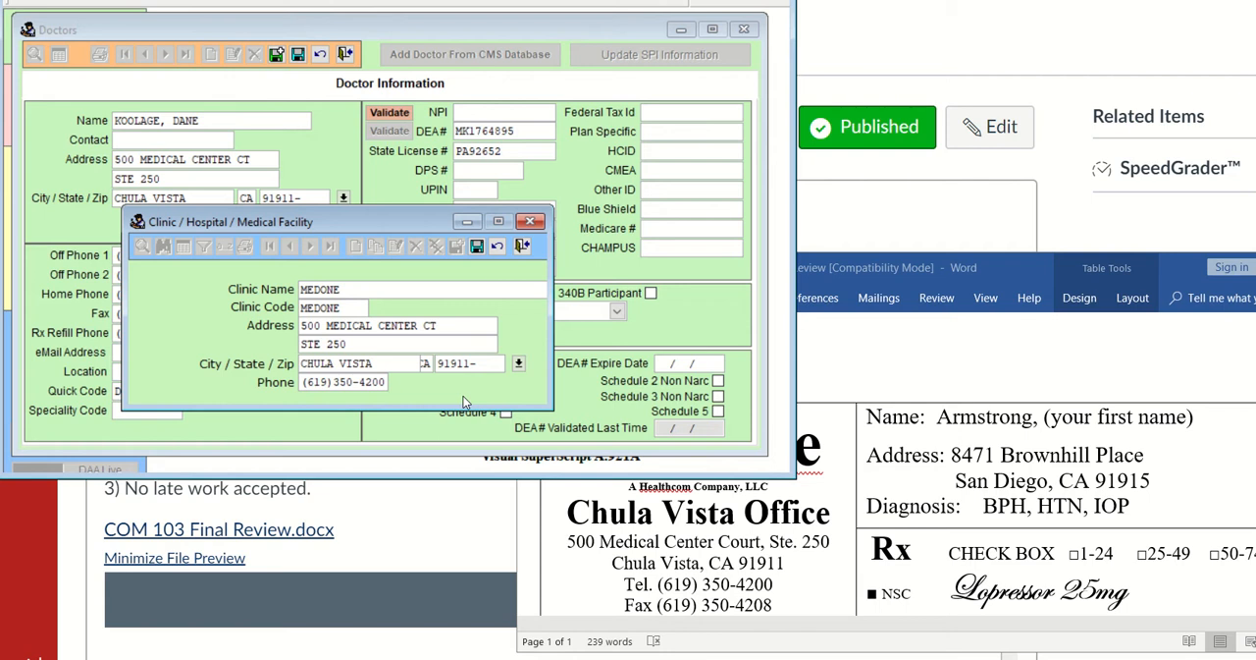
Save and close the new MEDONE clinic record, and save the doctor record with the status set to Active
left_click(477, 247)
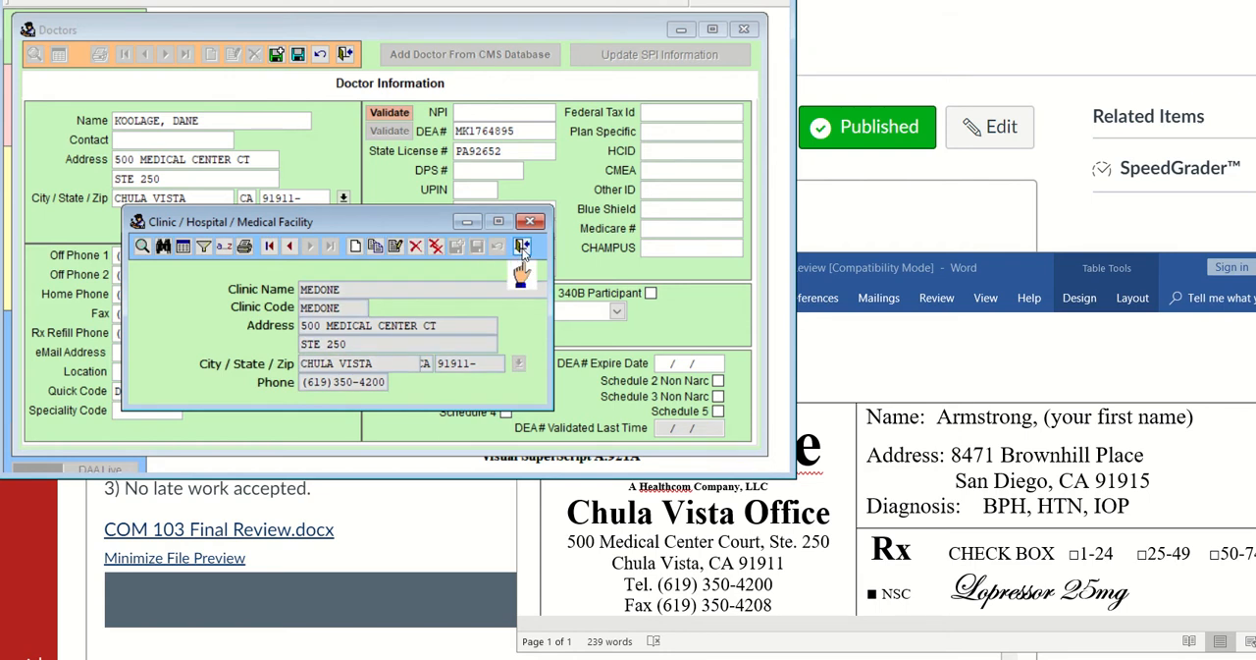
left_click(523, 246)
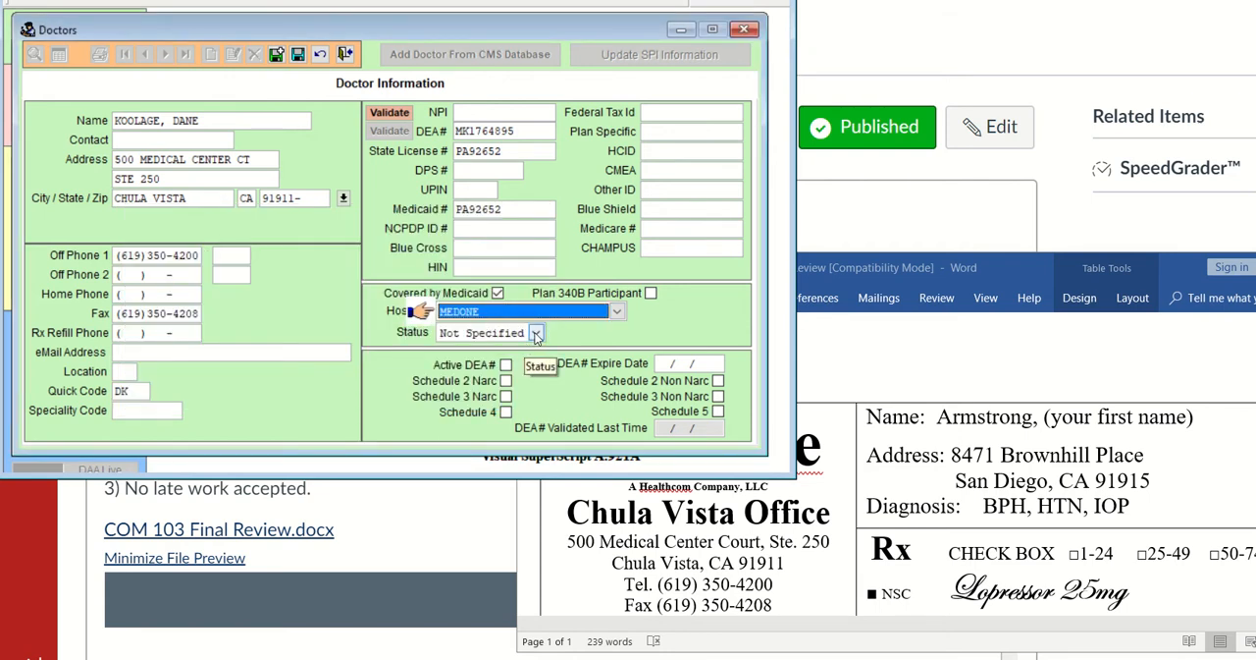
left_click(536, 334)
left_click(491, 348)
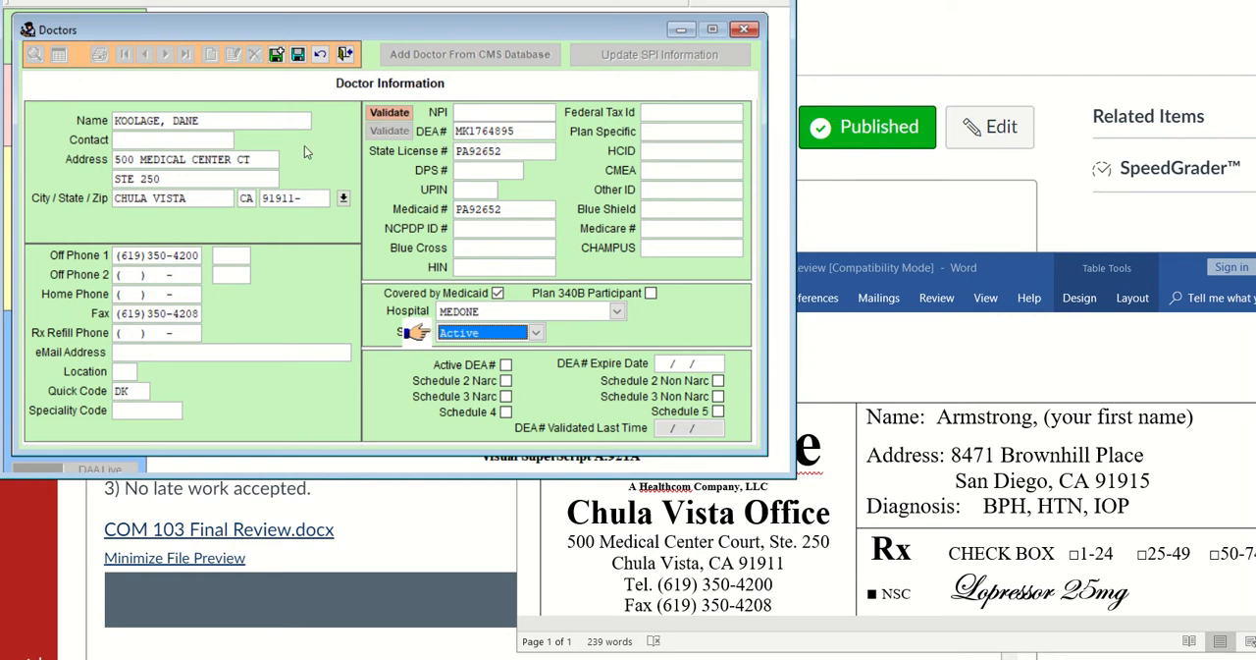
left_click(299, 56)
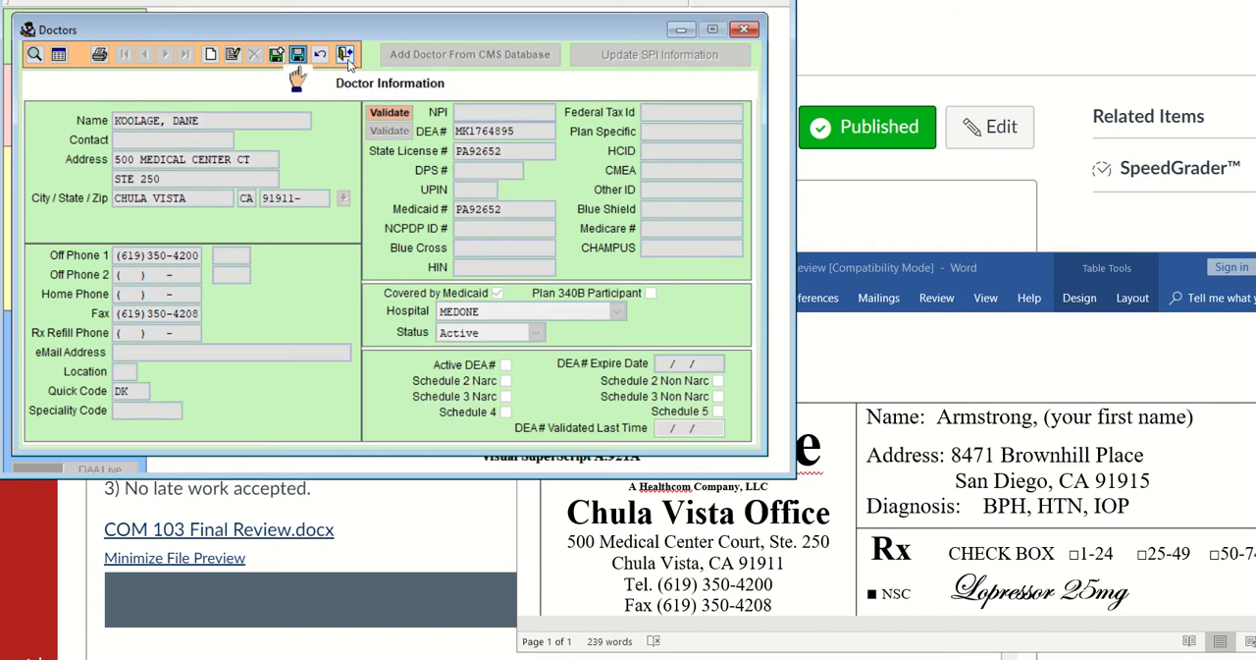
left_click(346, 54)
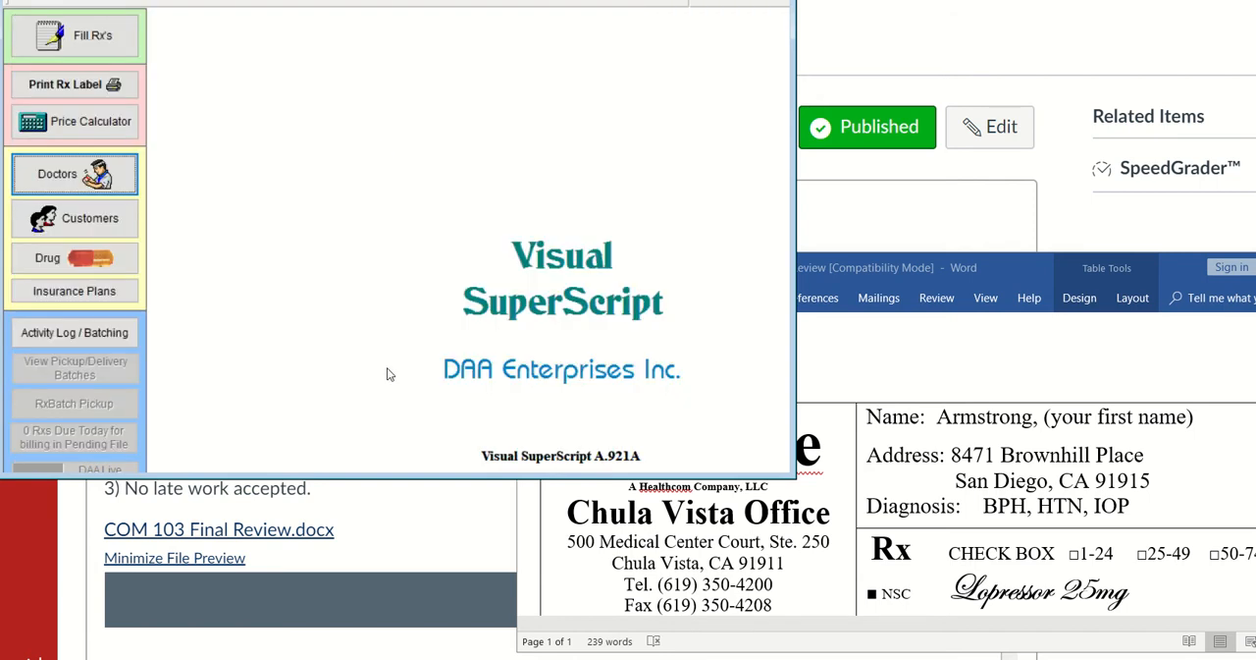
Rearrange the Word window and bring the prescription's patient details into view beside the pharmacy program
left_click(941, 367)
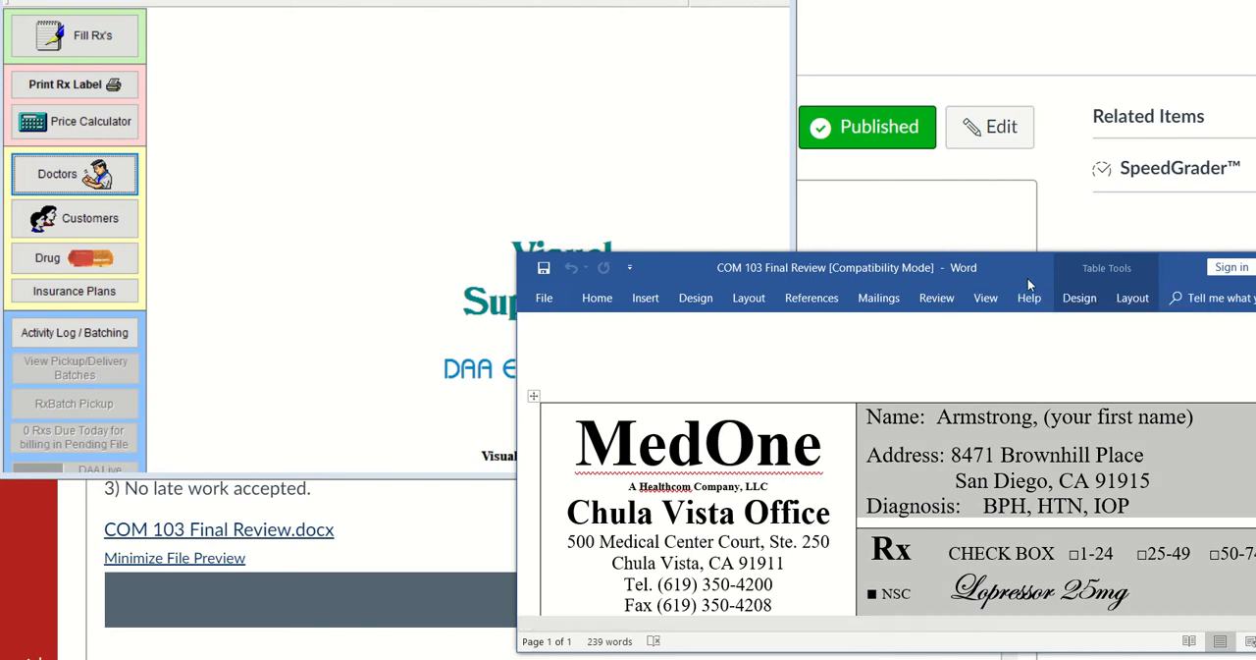
left_click_drag(1017, 268, 810, 145)
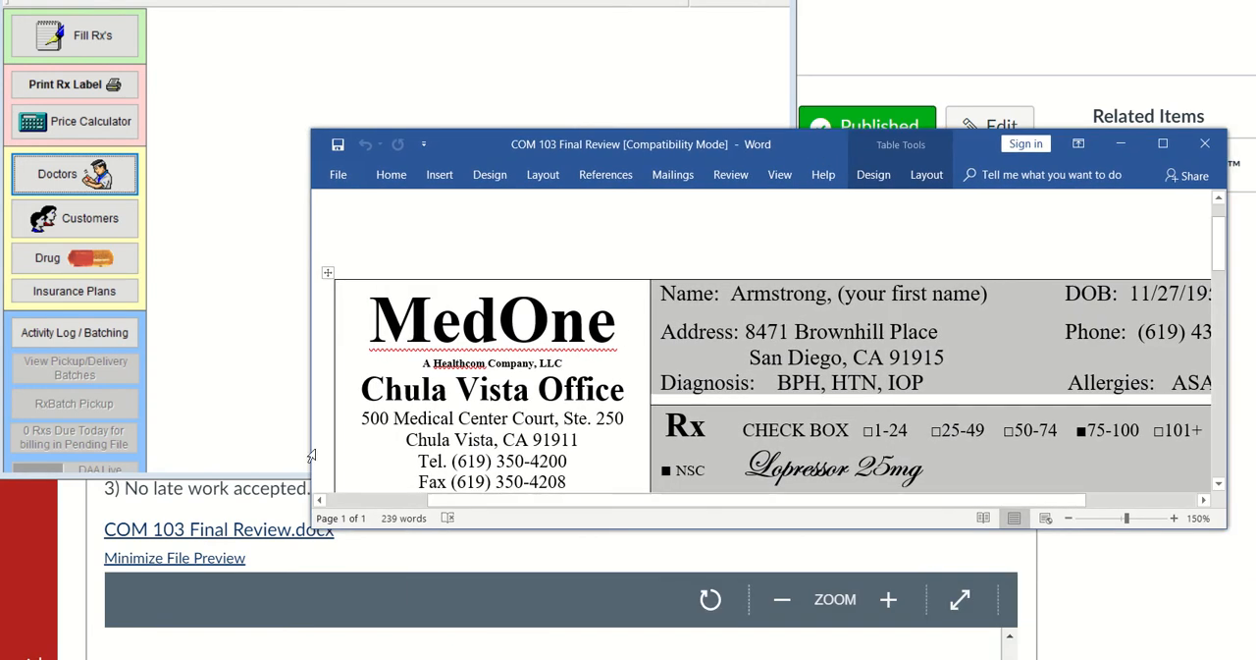
left_click_drag(309, 448, 531, 439)
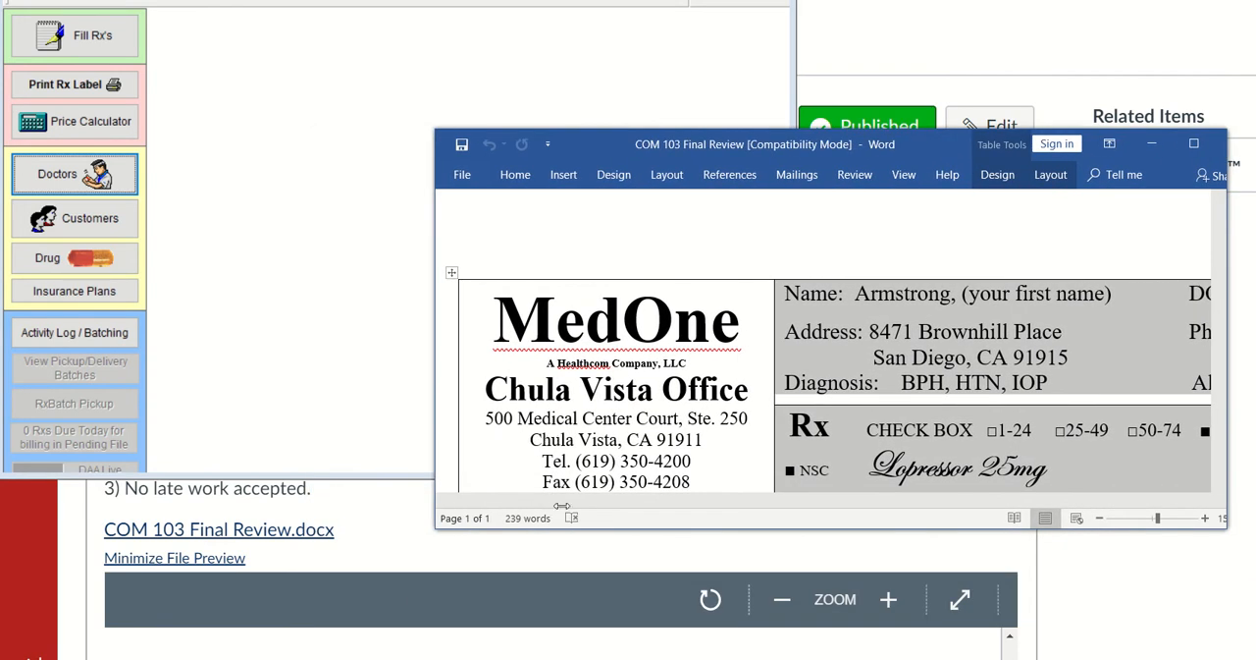
left_click_drag(561, 506, 553, 506)
left_click_drag(922, 501, 1096, 508)
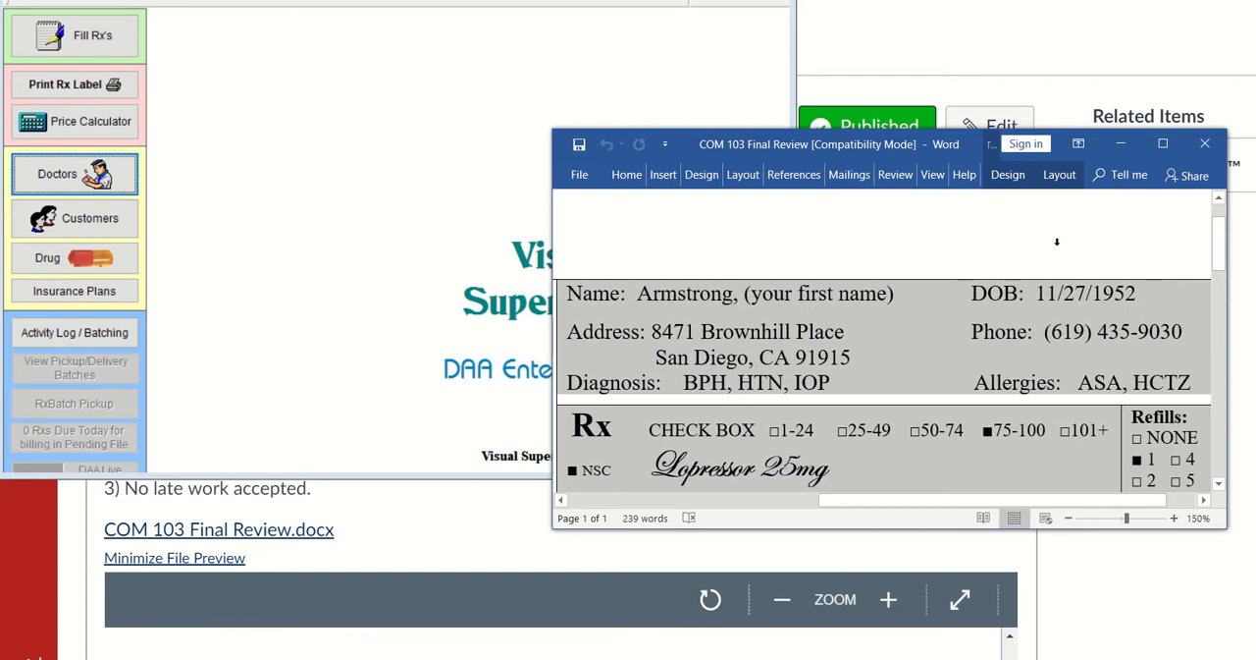
left_click_drag(1080, 528, 1079, 618)
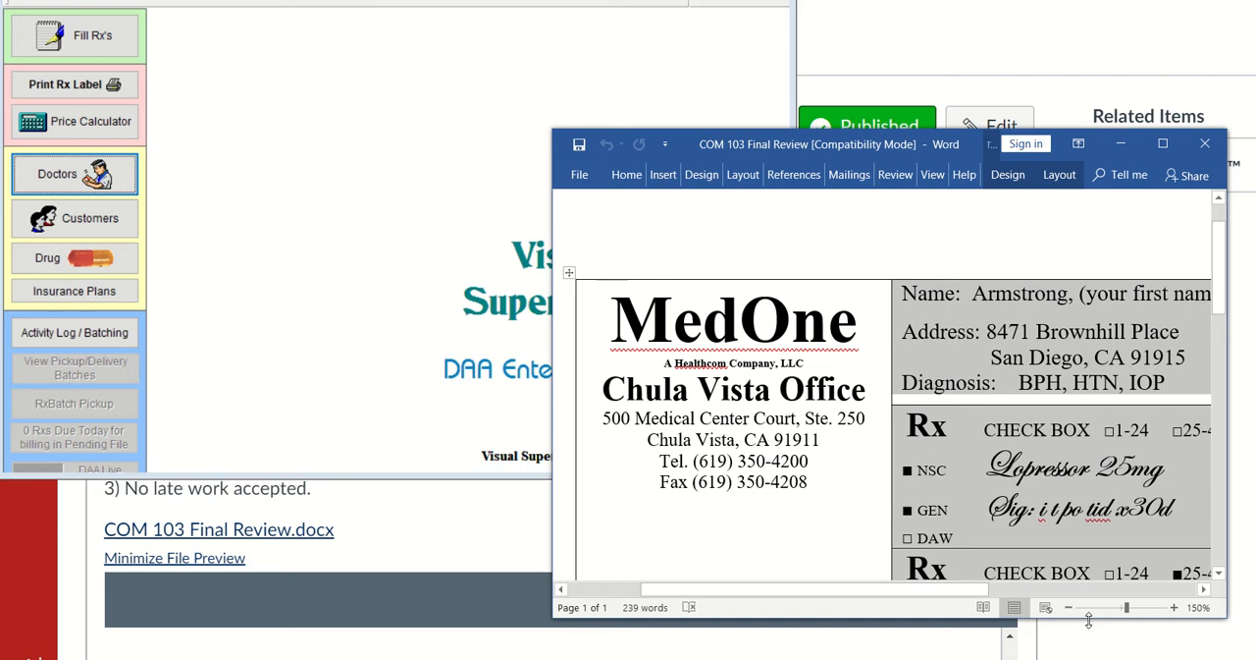
left_click_drag(954, 597, 1136, 592)
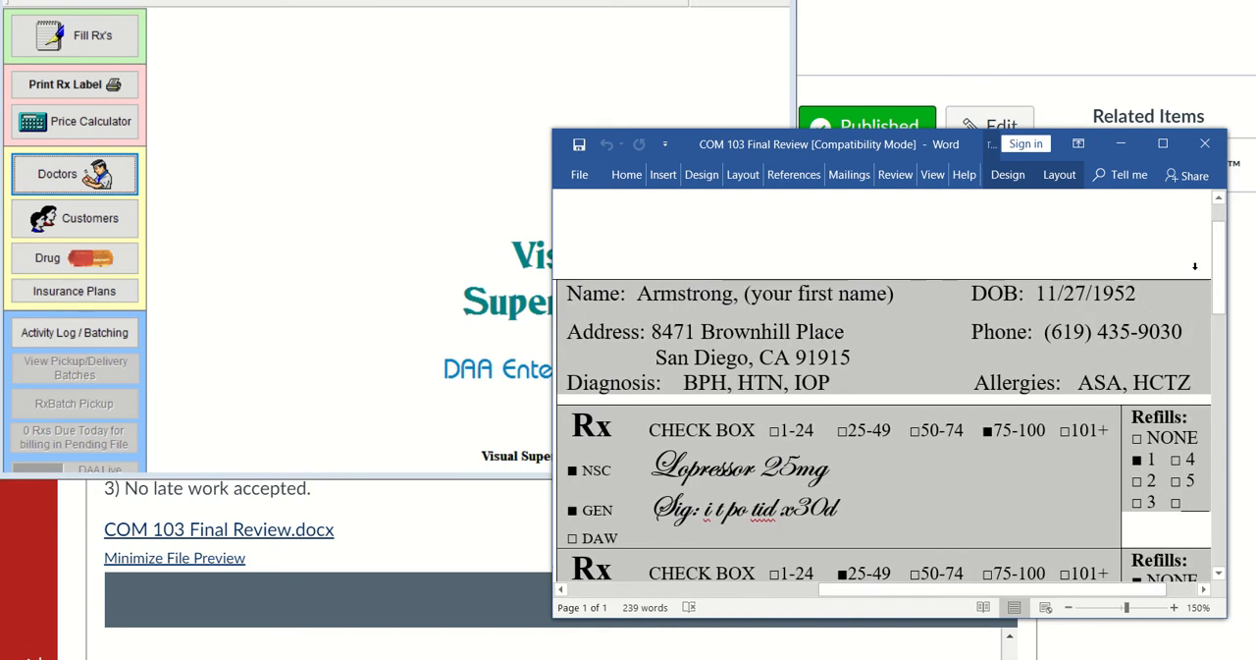
left_click(1166, 312)
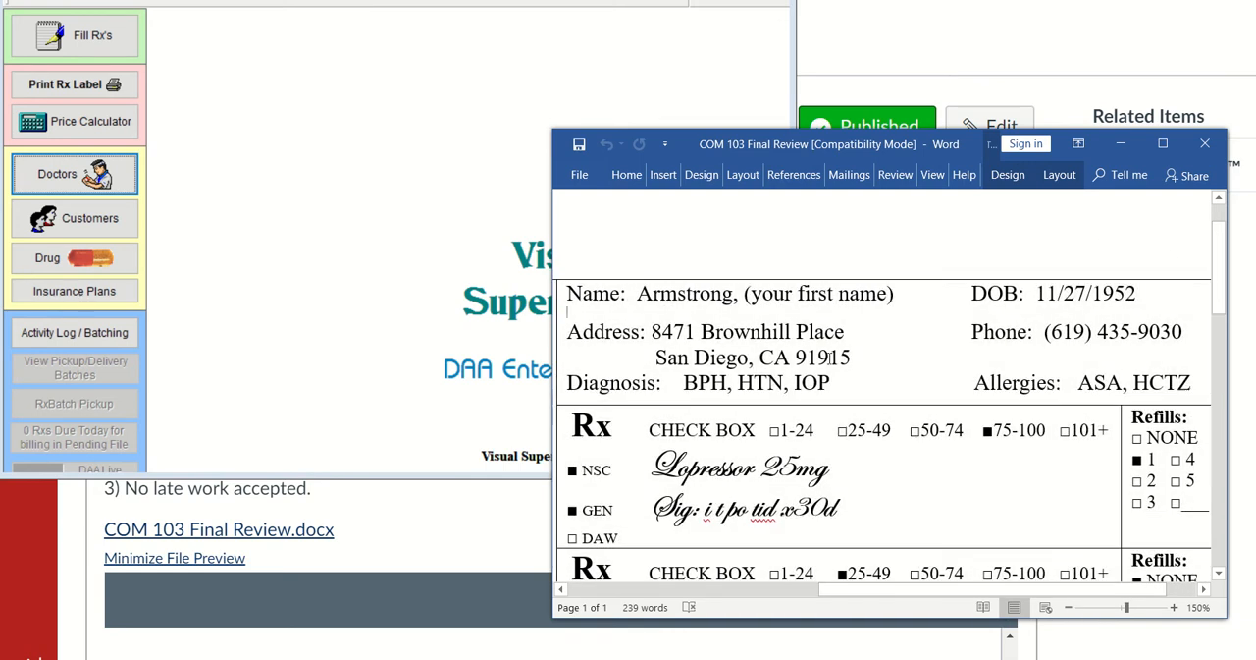
scroll(795, 340, "down", 1)
scroll(768, 321, "up", 1)
scroll(803, 295, "up", 2)
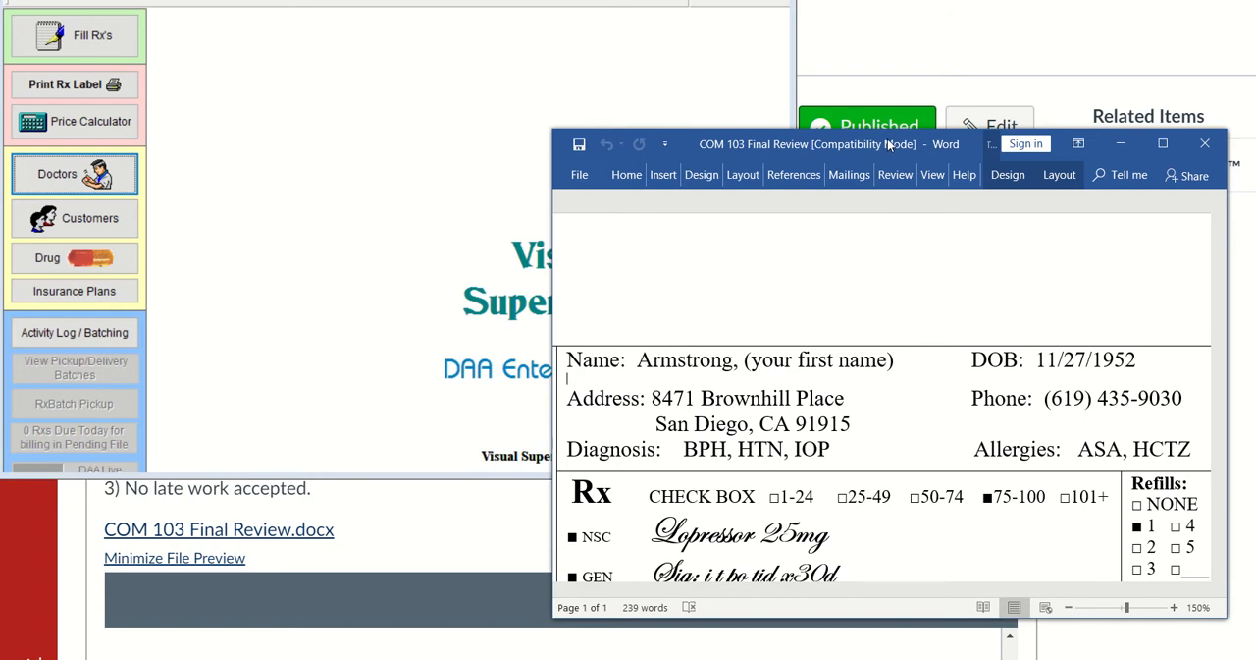
left_click_drag(889, 144, 900, 288)
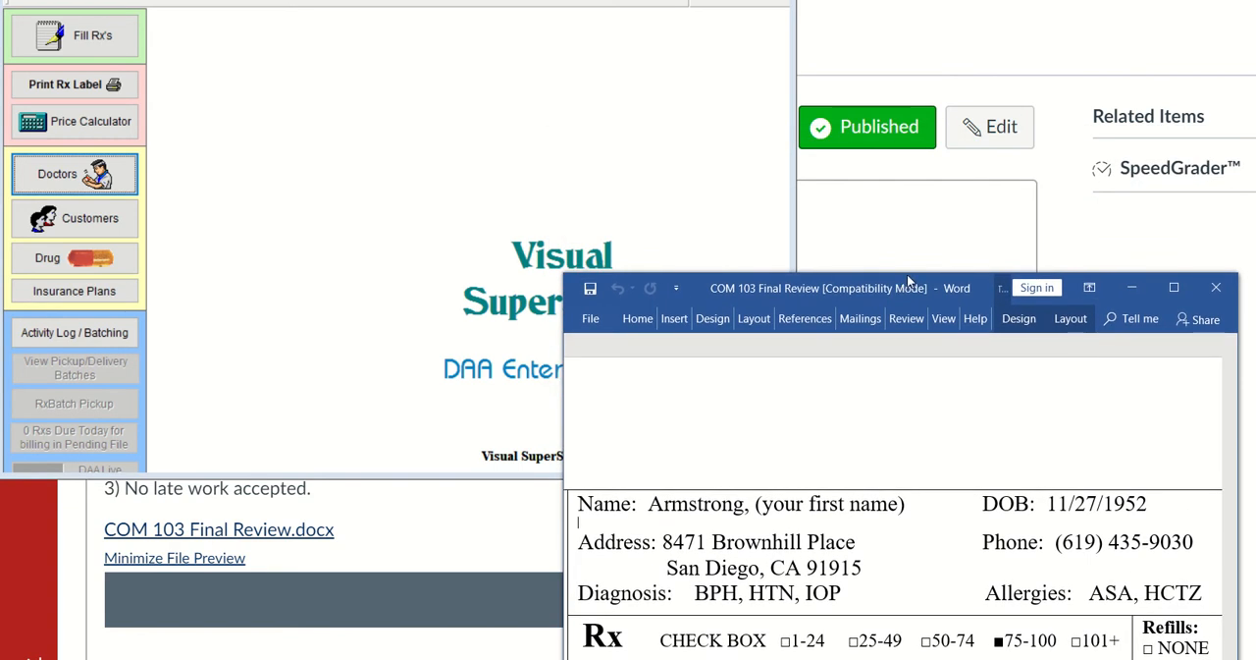
Open the customer records, fit the window beside the prescription, and start a new customer record
left_click(97, 223)
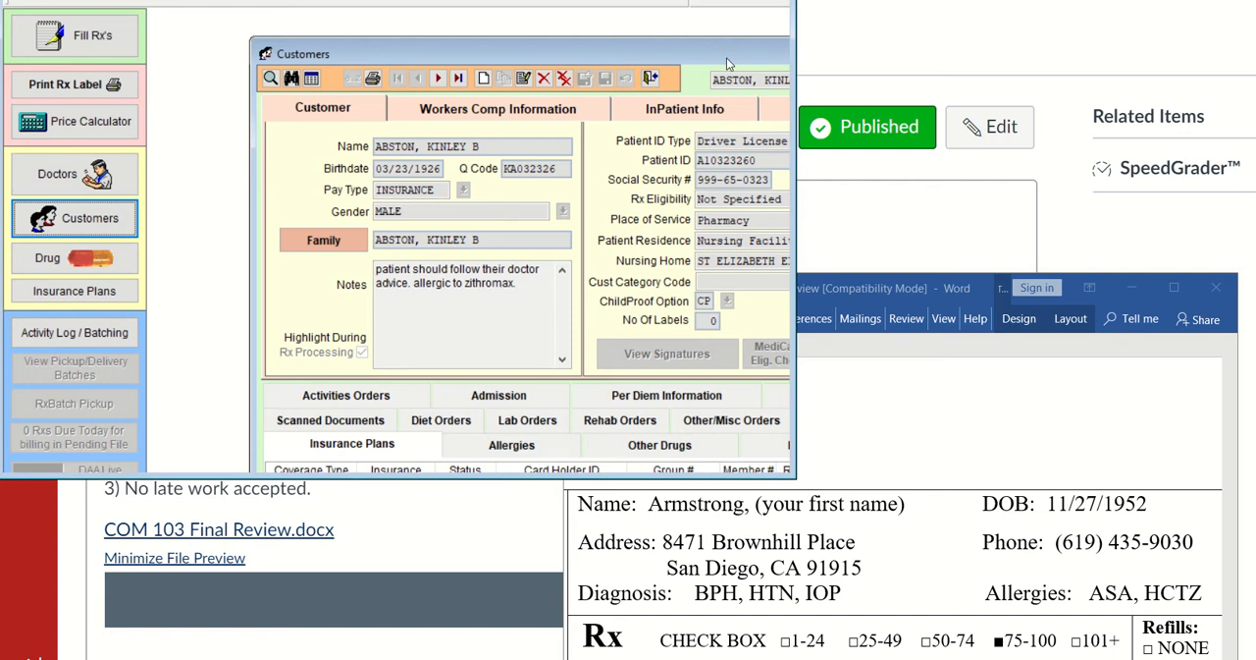
left_click_drag(721, 44, 545, 27)
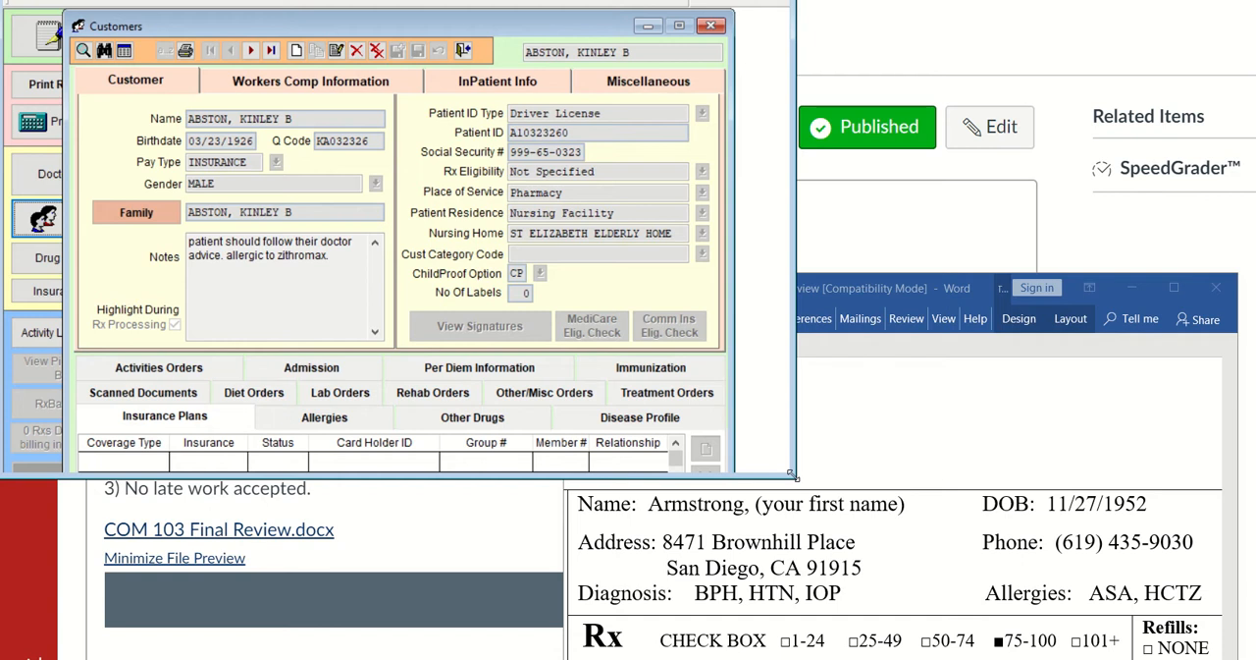
left_click_drag(793, 475, 743, 481)
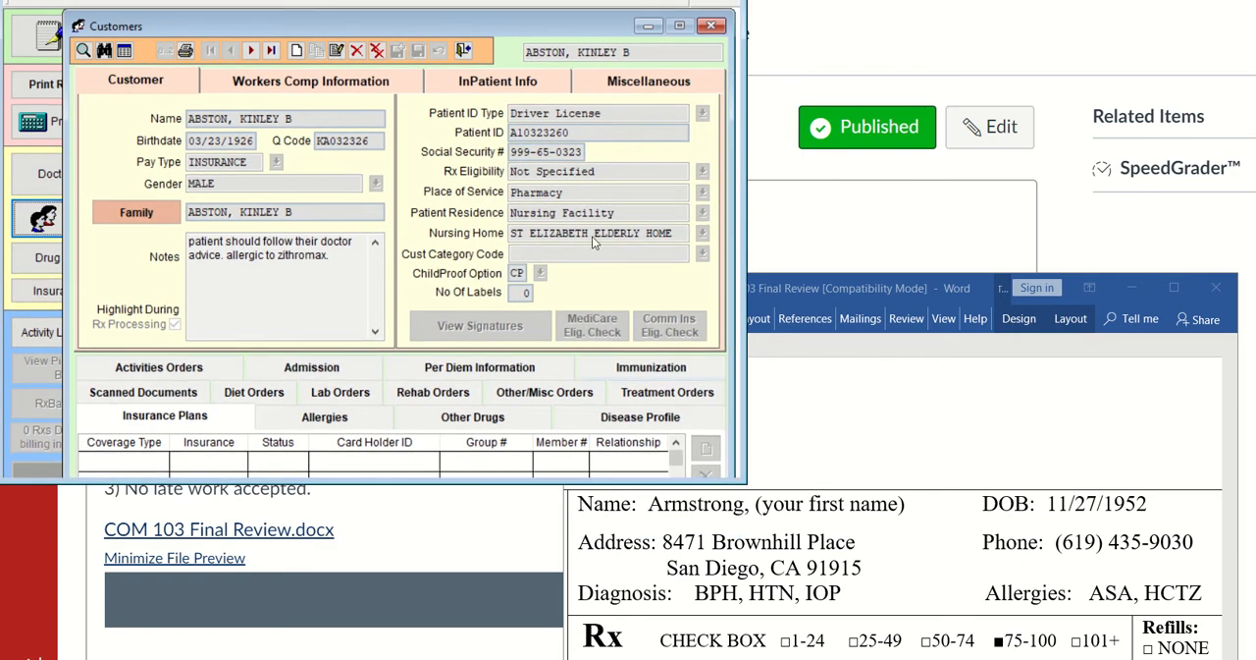
left_click(295, 54)
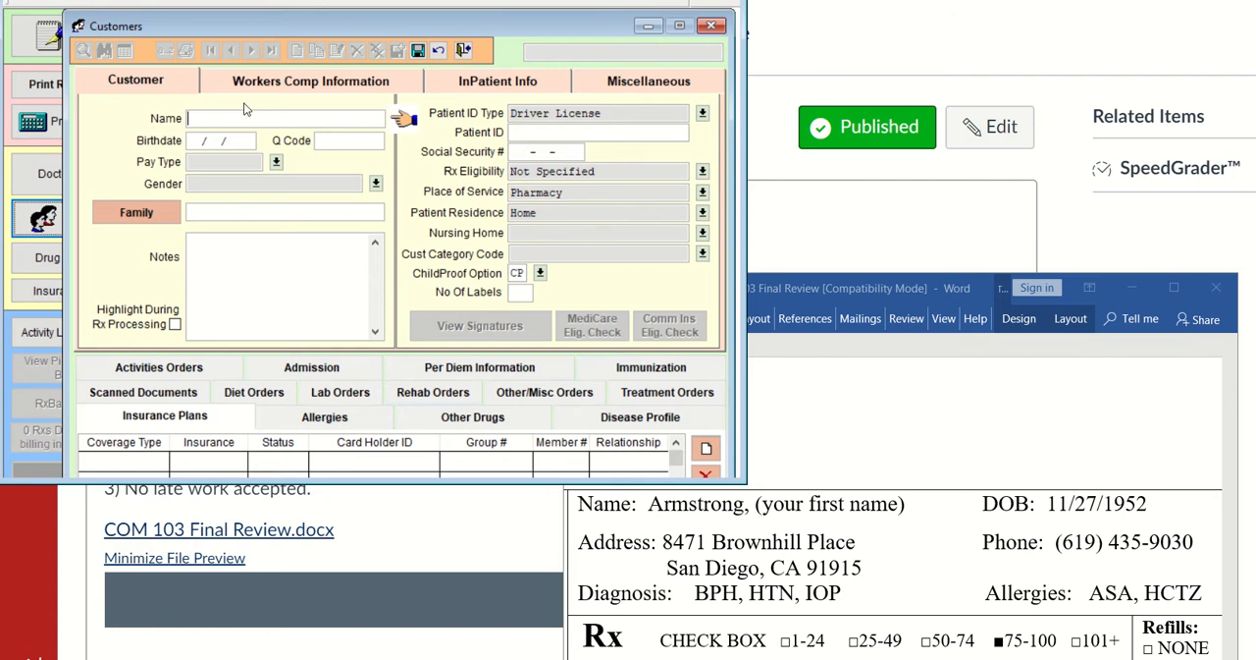
Enter the customer's name and birthdate from the prescription, and set the quick code to DA
key("Tab")
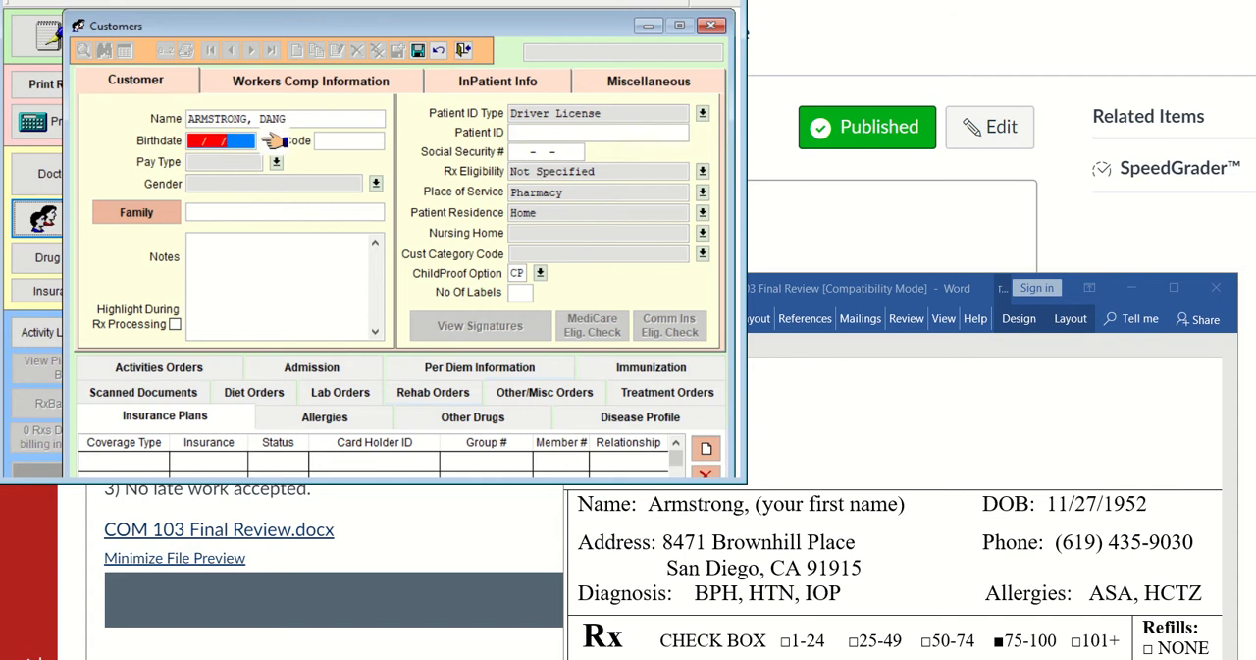
type("11/27/1952")
key("Tab")
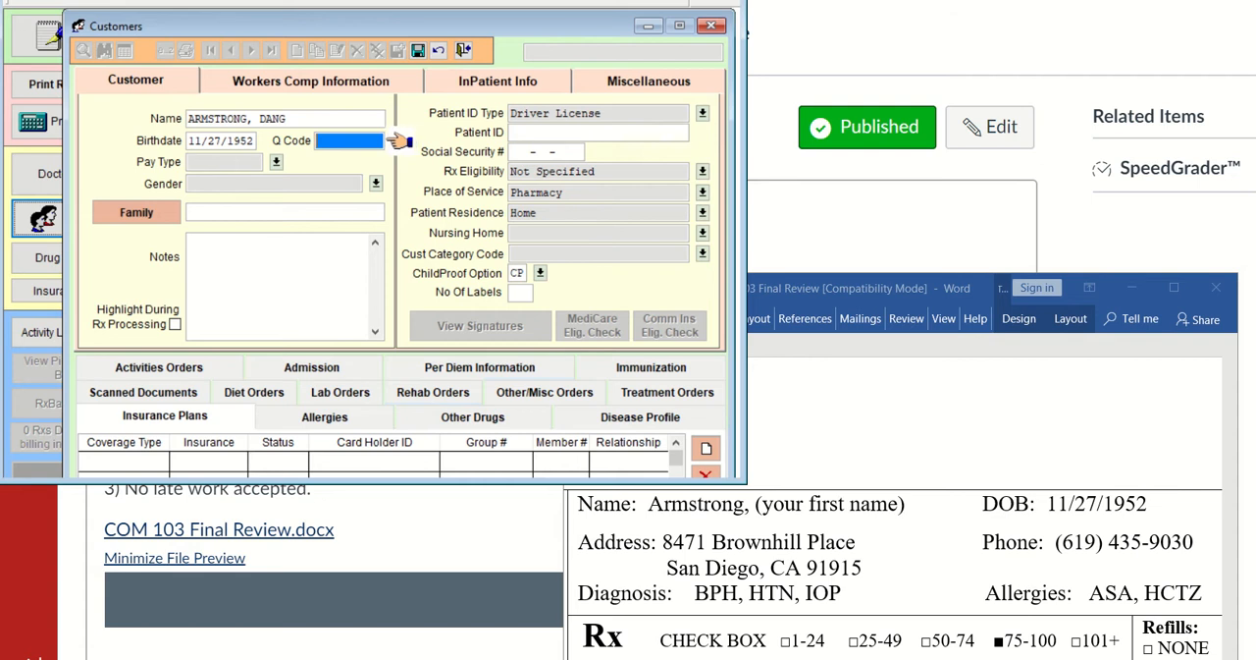
type("DA")
key("Tab")
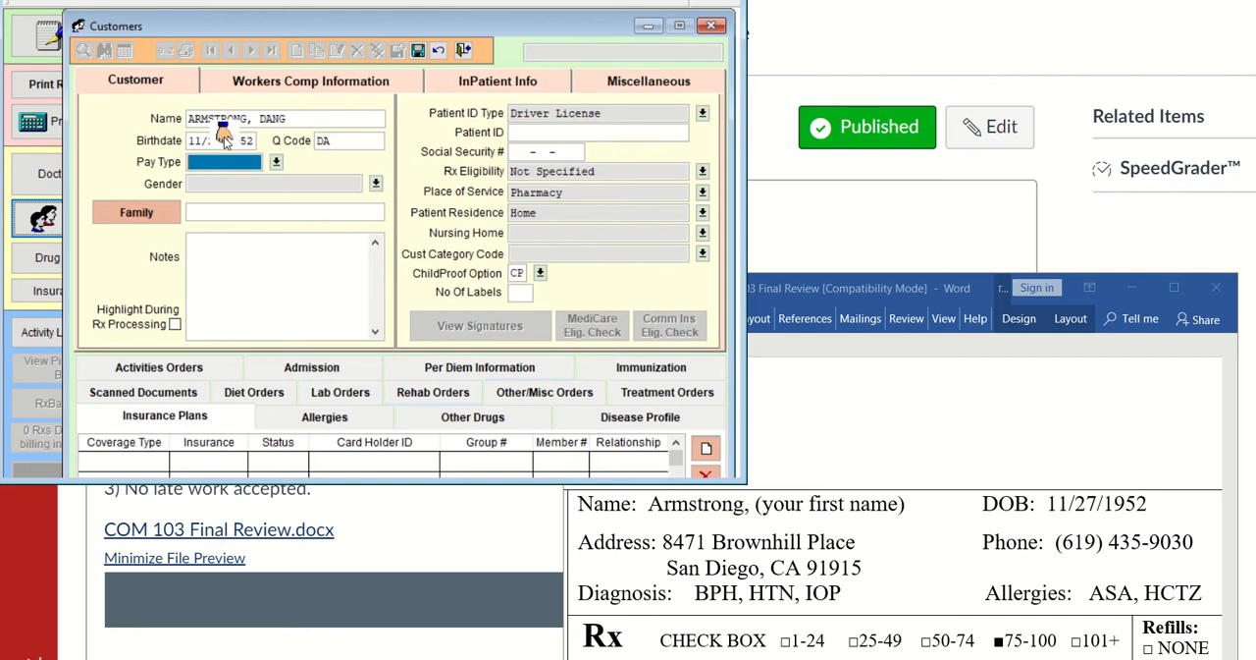
Set the customer's pay type to PRIVATE and gender to MALE
left_click(275, 162)
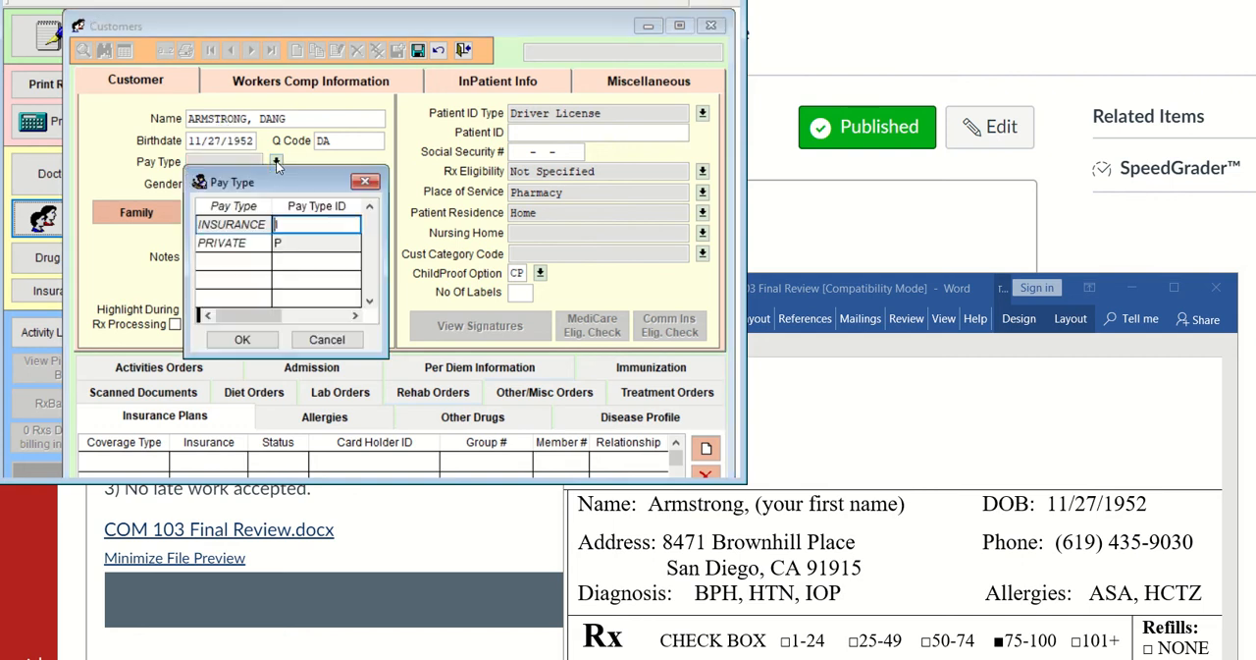
left_click(257, 246)
double_click(257, 246)
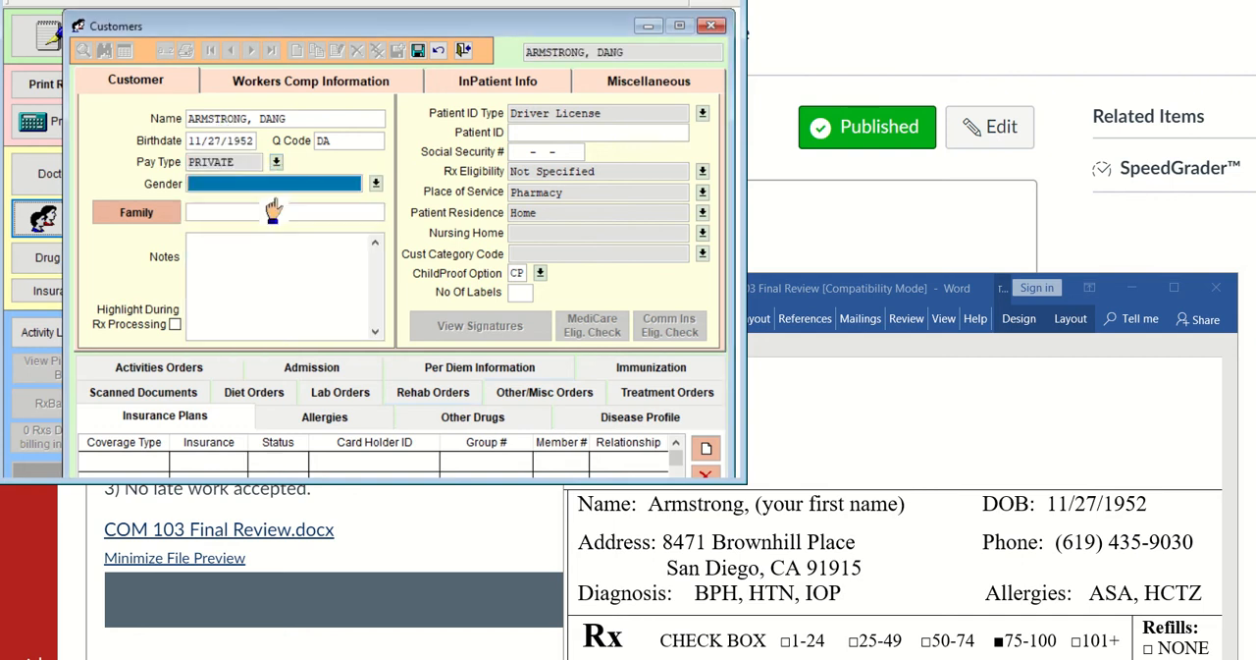
left_click(376, 185)
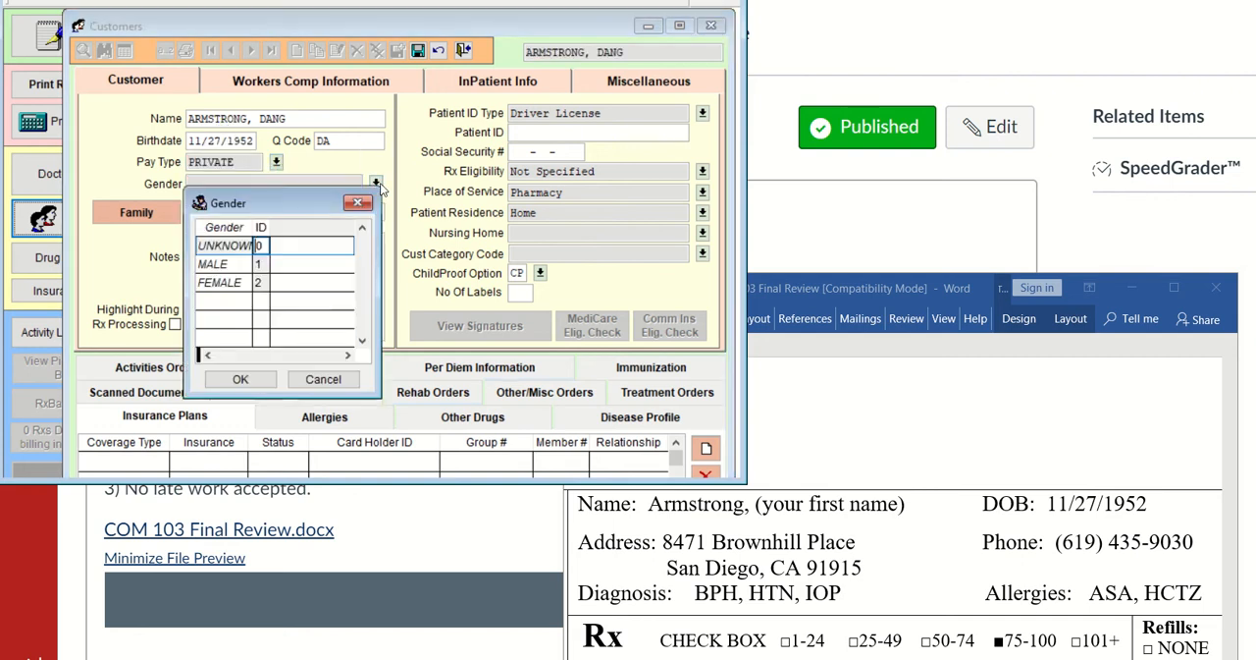
left_click(230, 265)
double_click(230, 265)
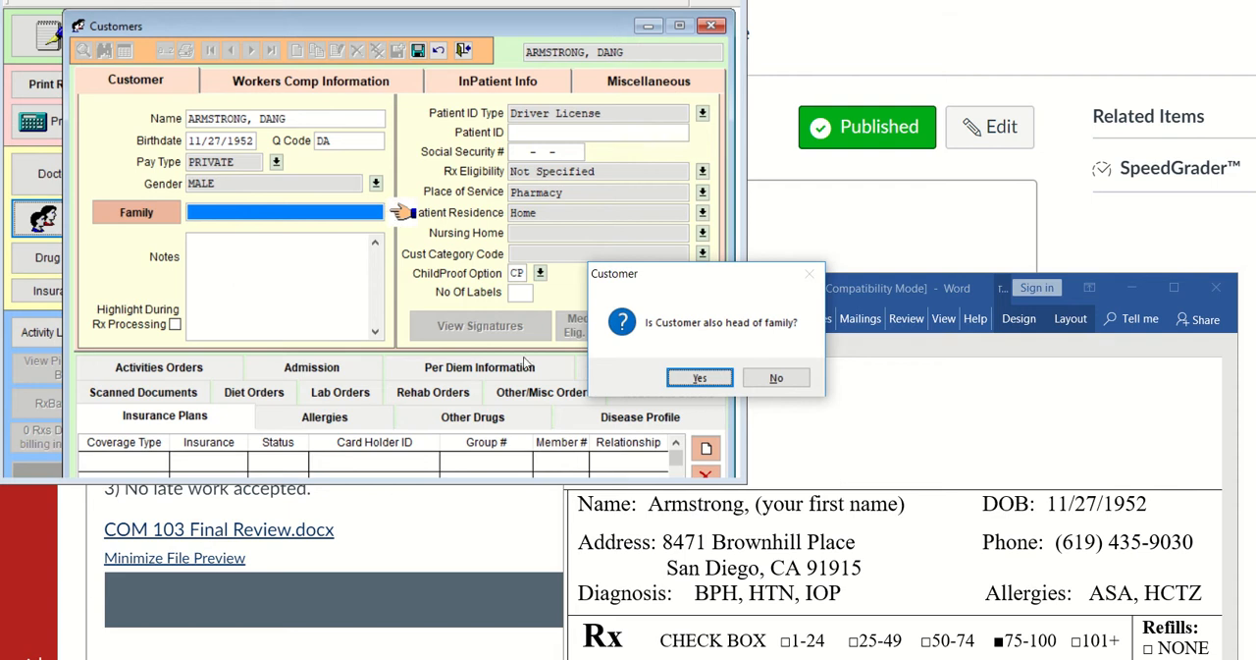
Add the customer as a new family head, and enter the street address and ZIP code from the prescription
left_click(686, 379)
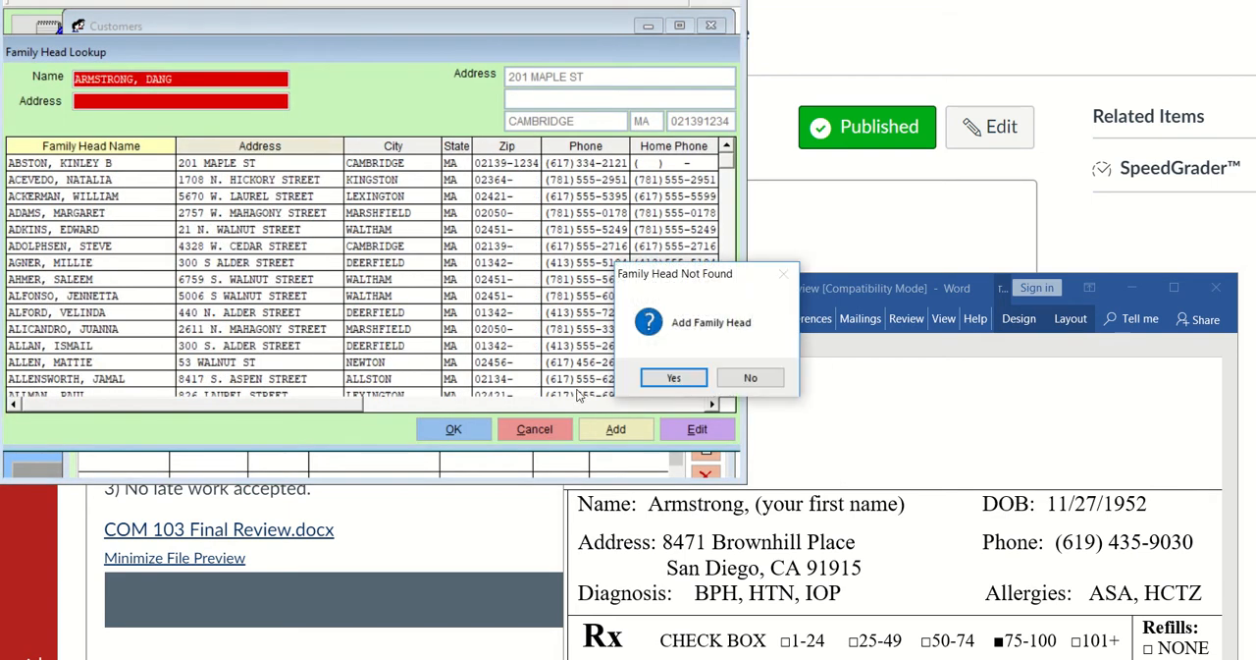
left_click(686, 379)
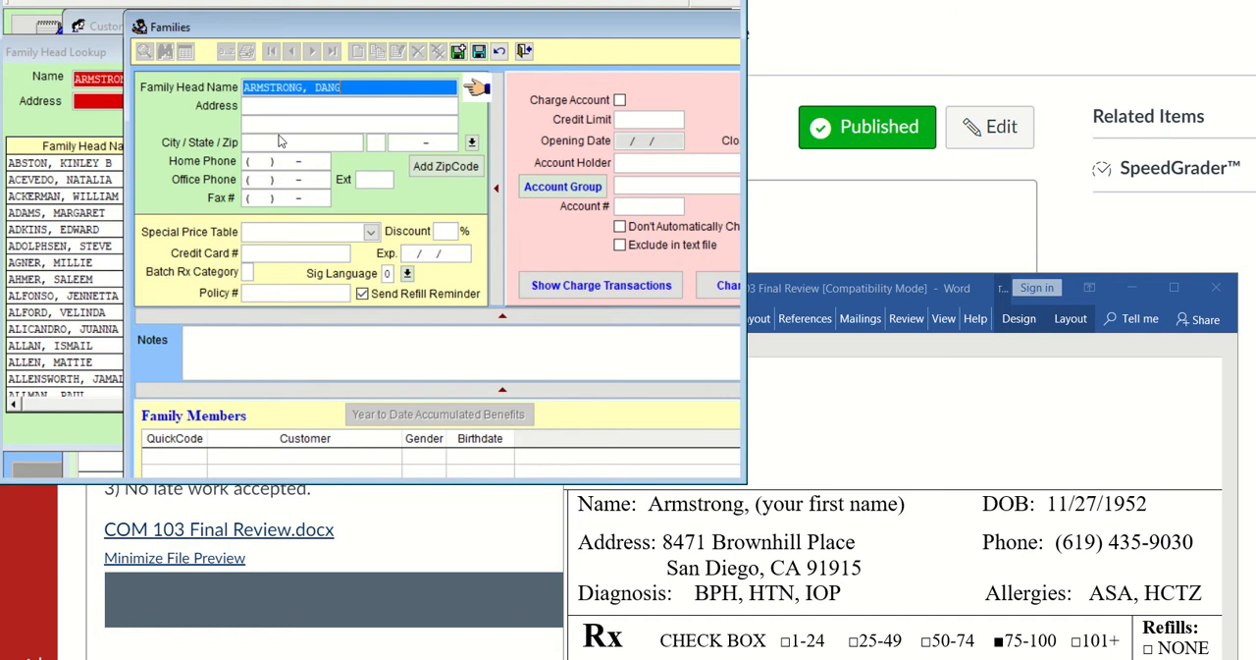
left_click(271, 106)
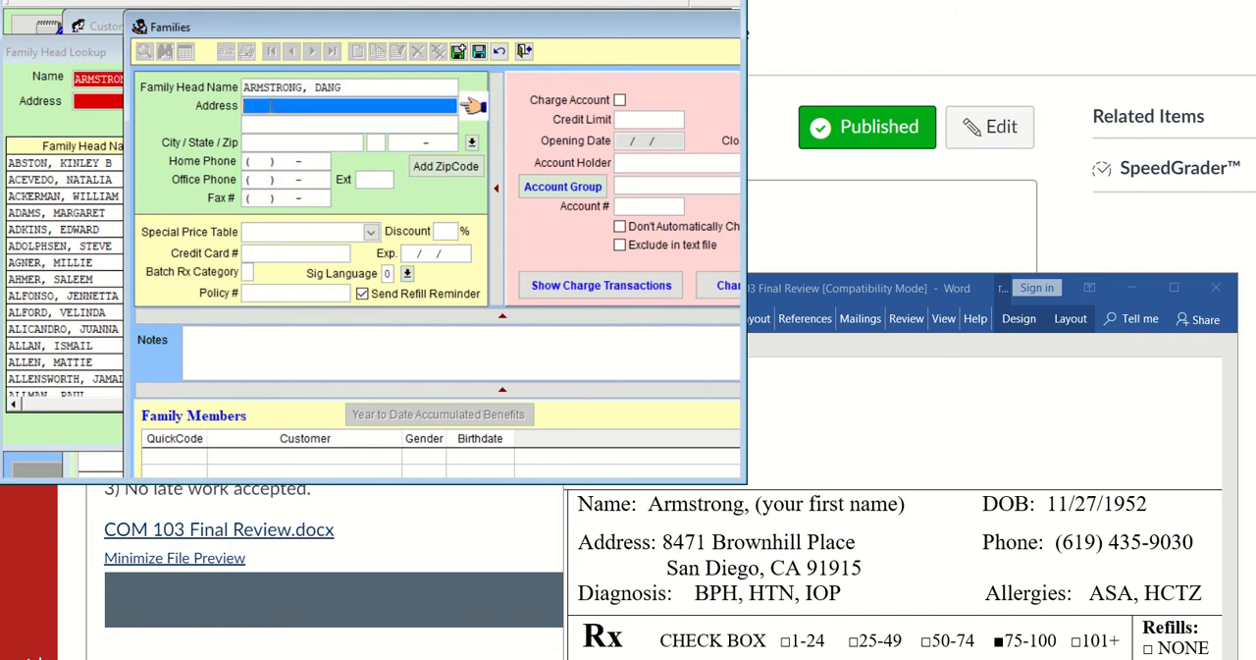
left_click(417, 142)
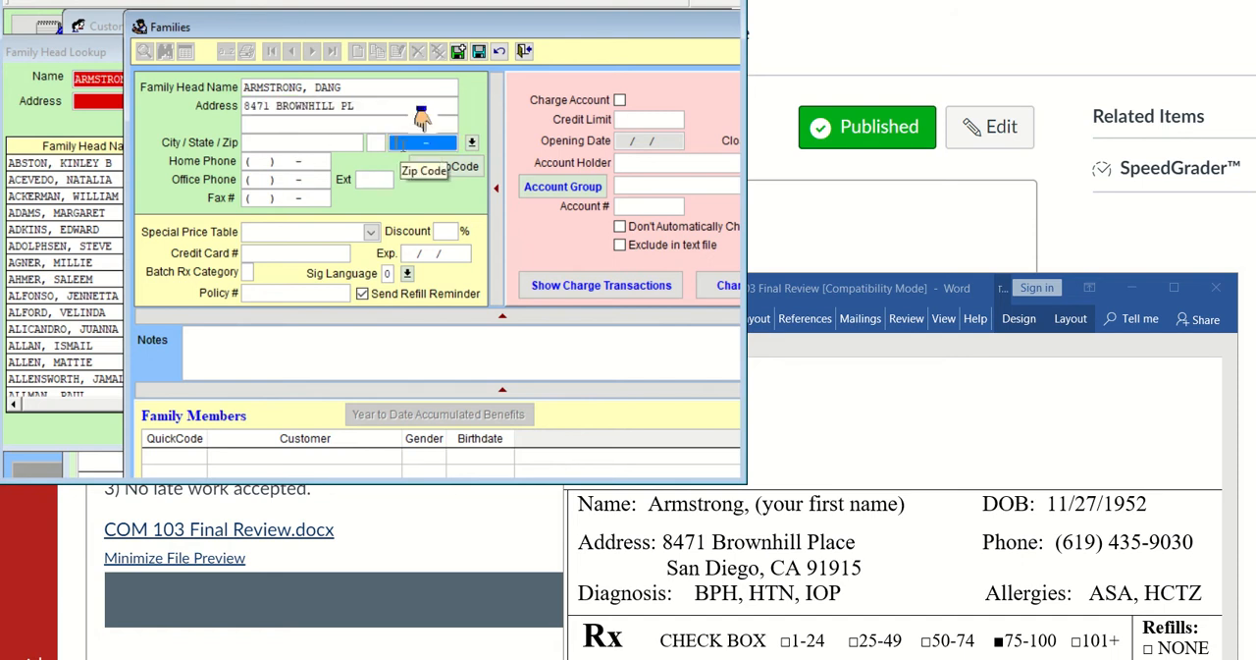
type("91")
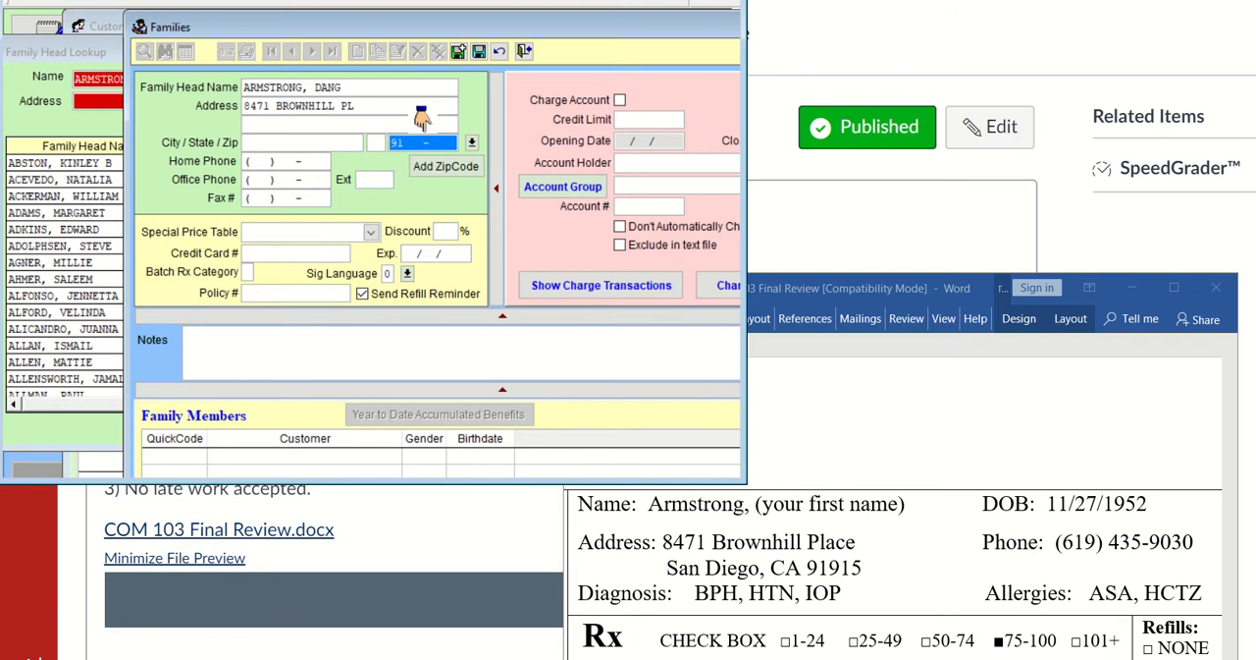
type("915")
key("Tab")
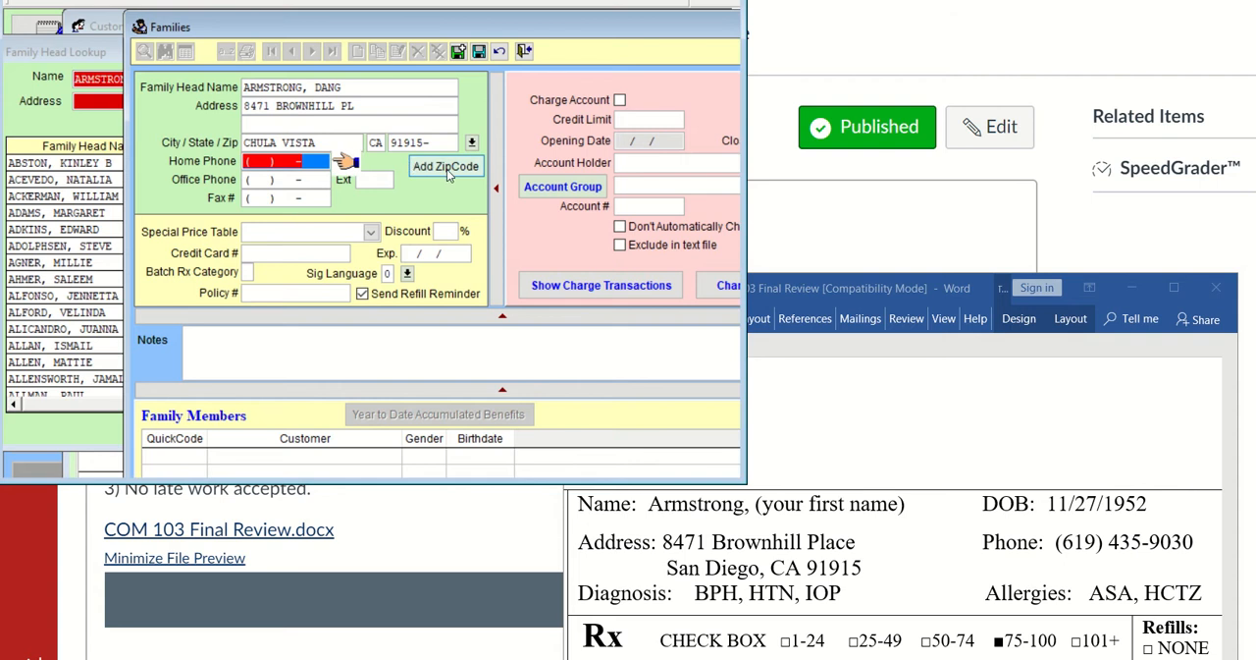
left_click(449, 169)
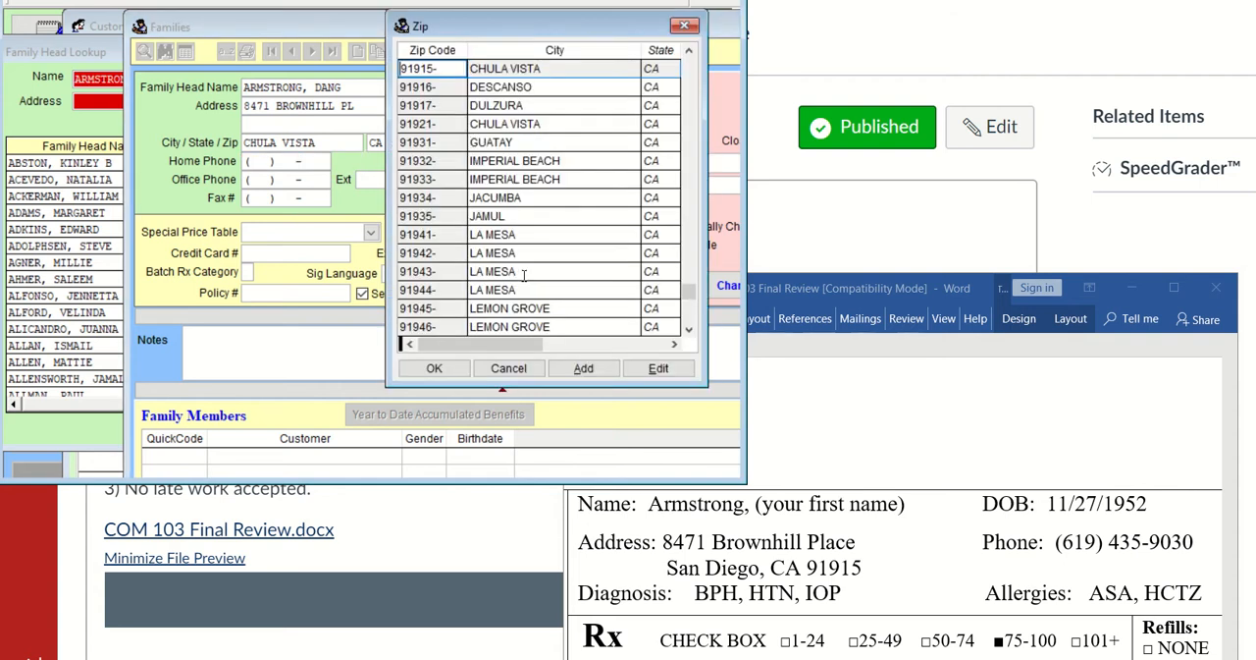
left_click(583, 368)
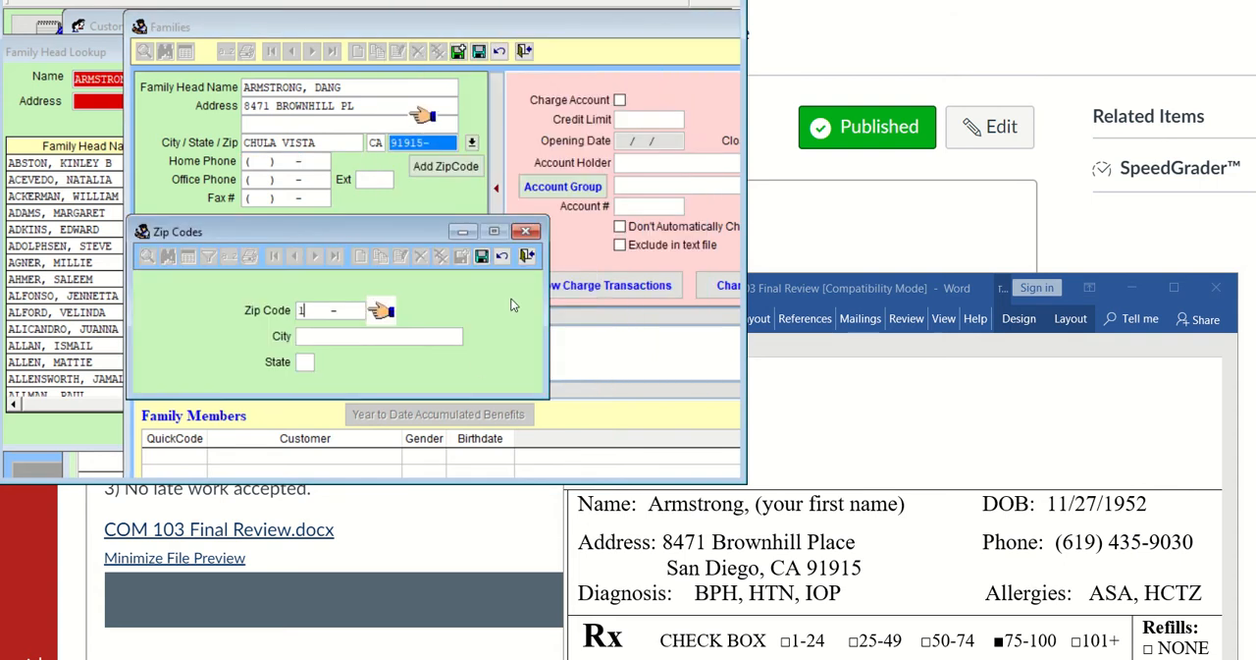
left_click(481, 256)
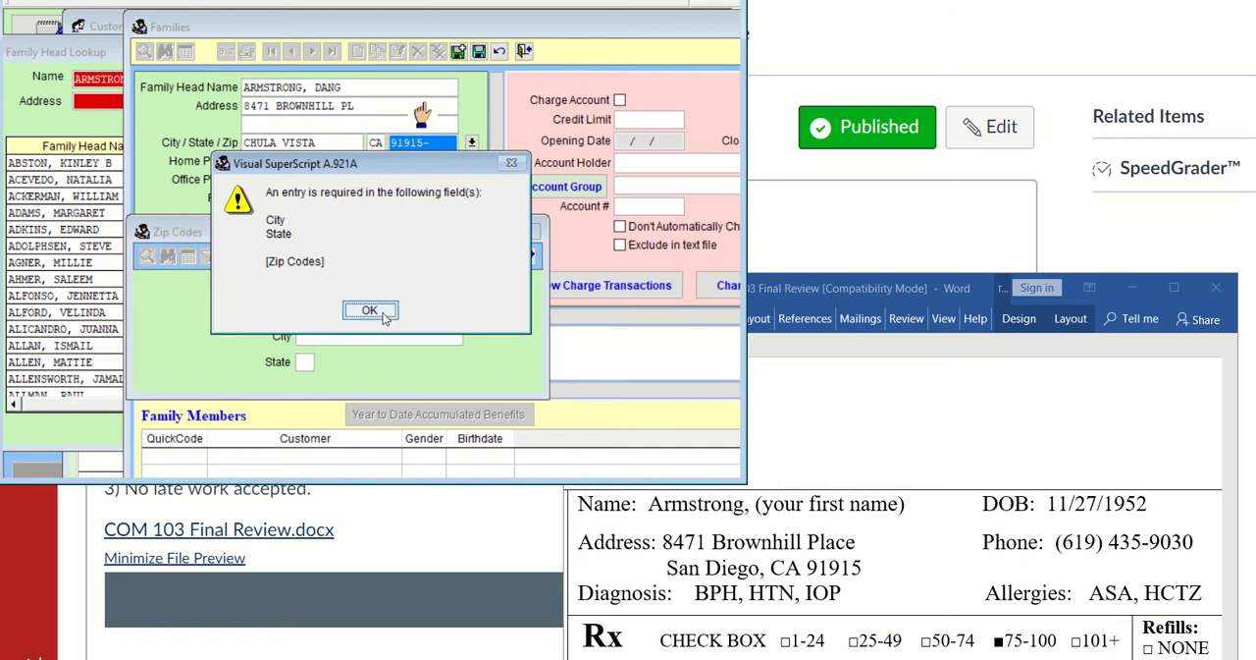
left_click(370, 310)
left_click(528, 256)
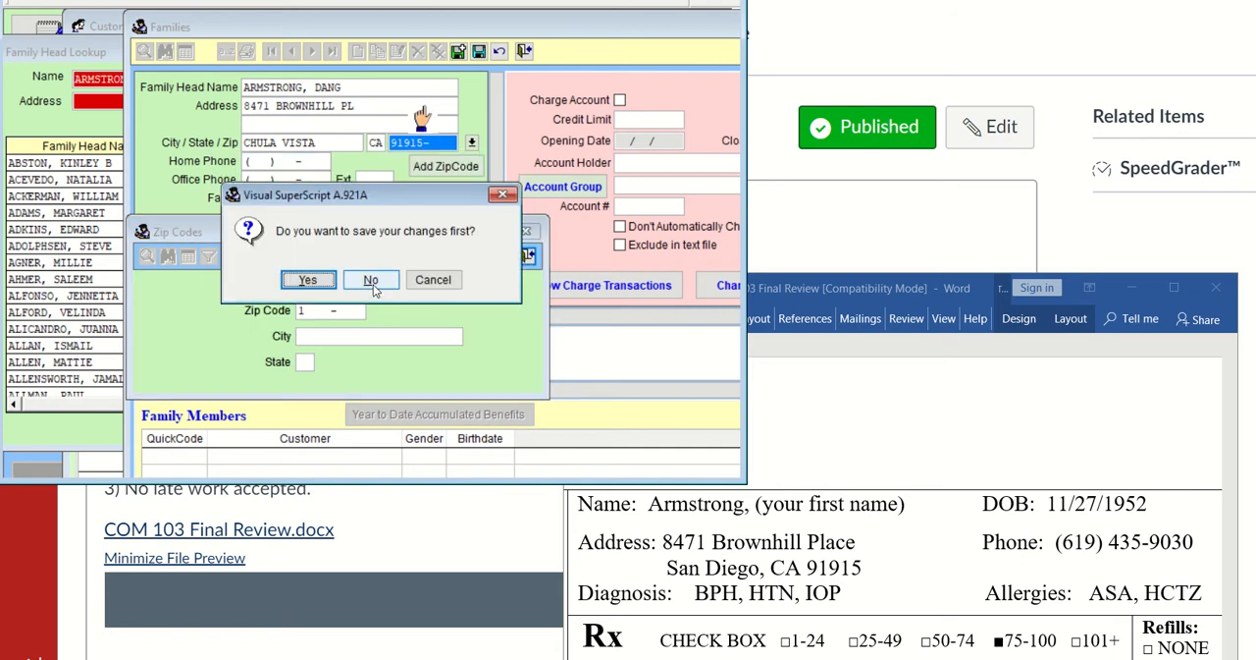
left_click(383, 283)
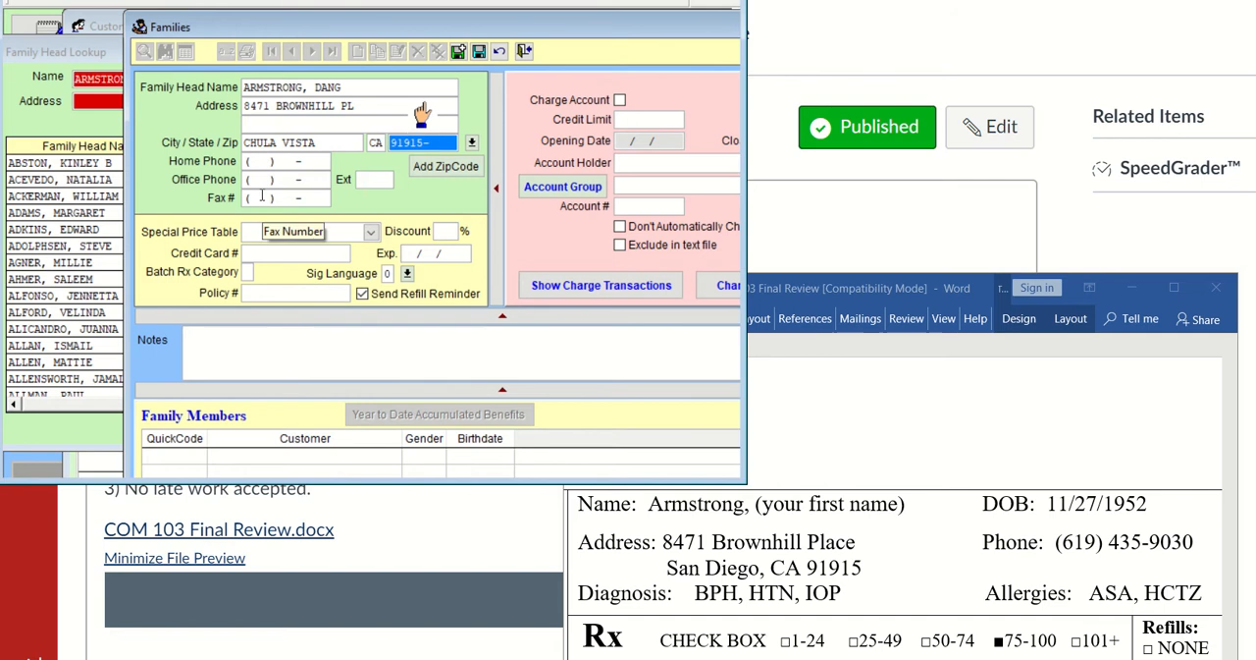
Enter the home phone from the prescription, save the family head record, and return to the customer record
left_click(273, 162)
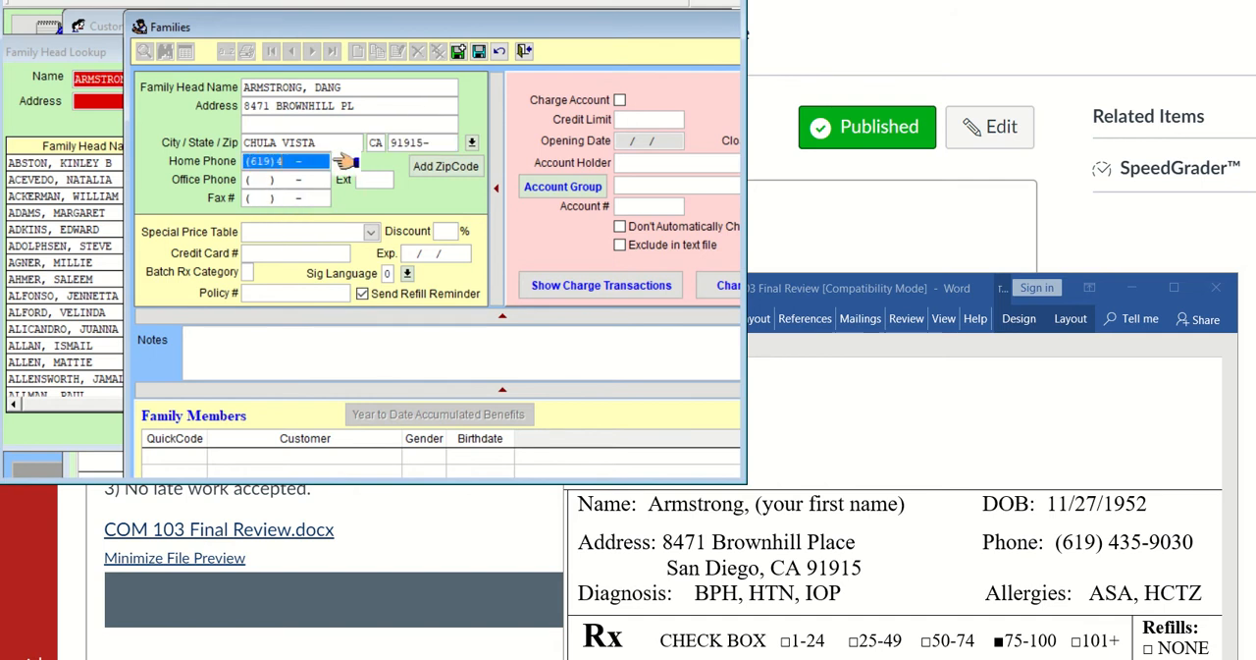
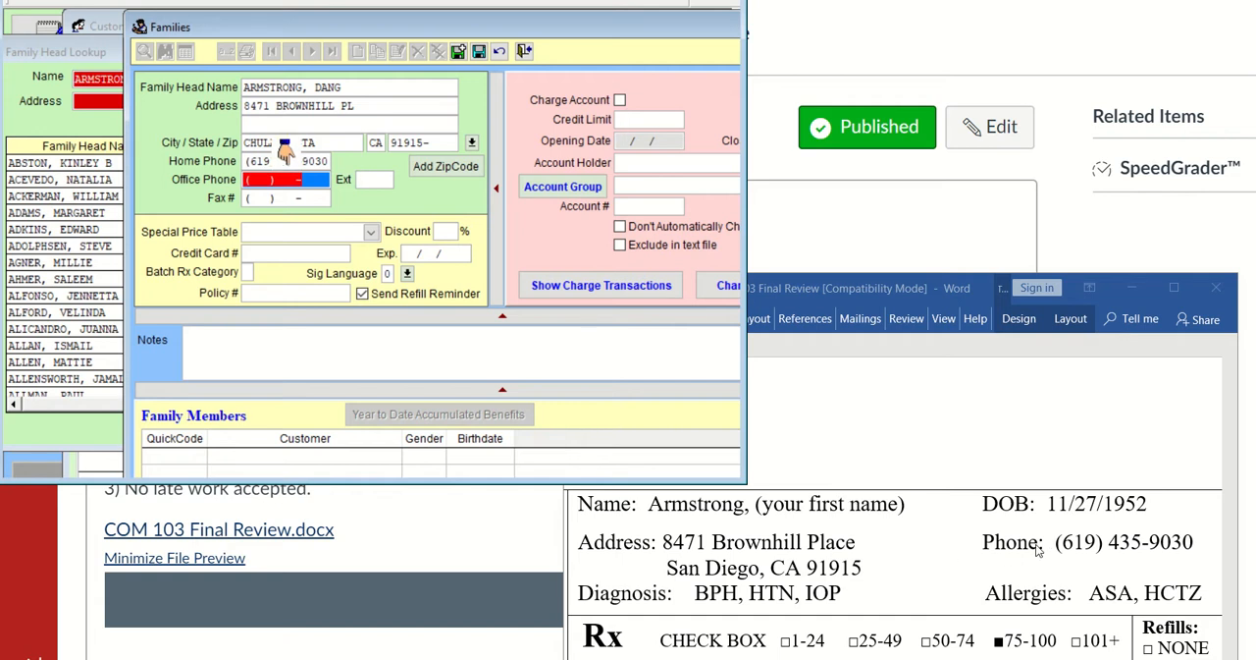
left_click(368, 342)
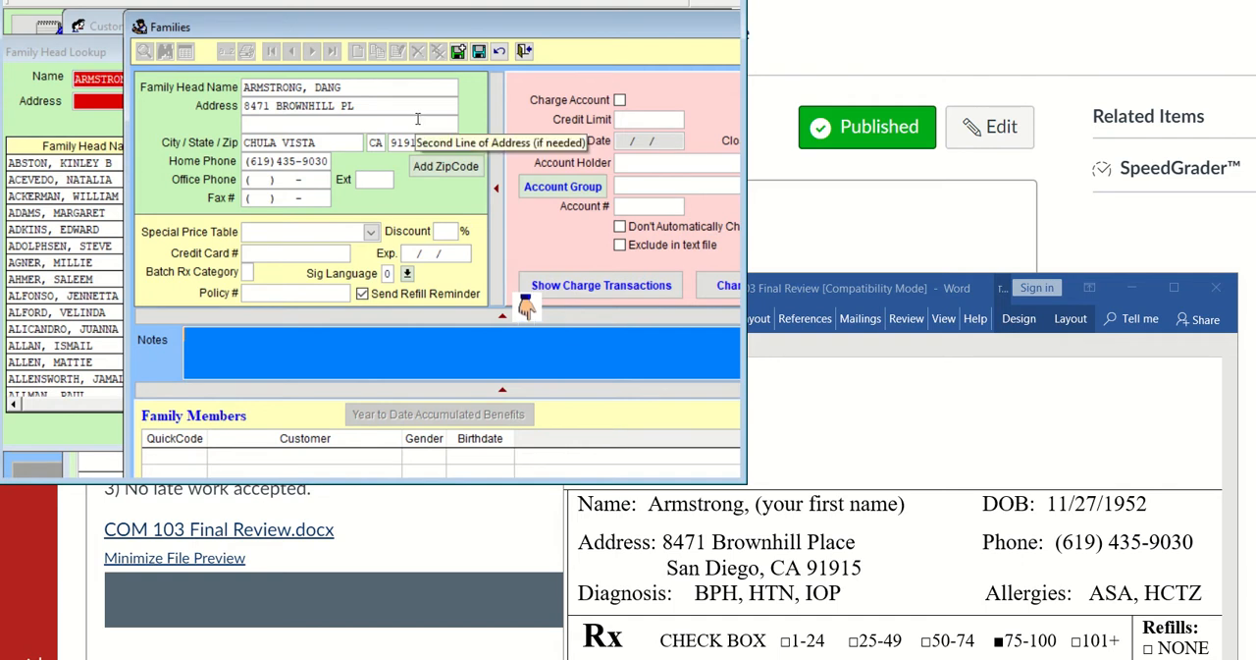
left_click(478, 55)
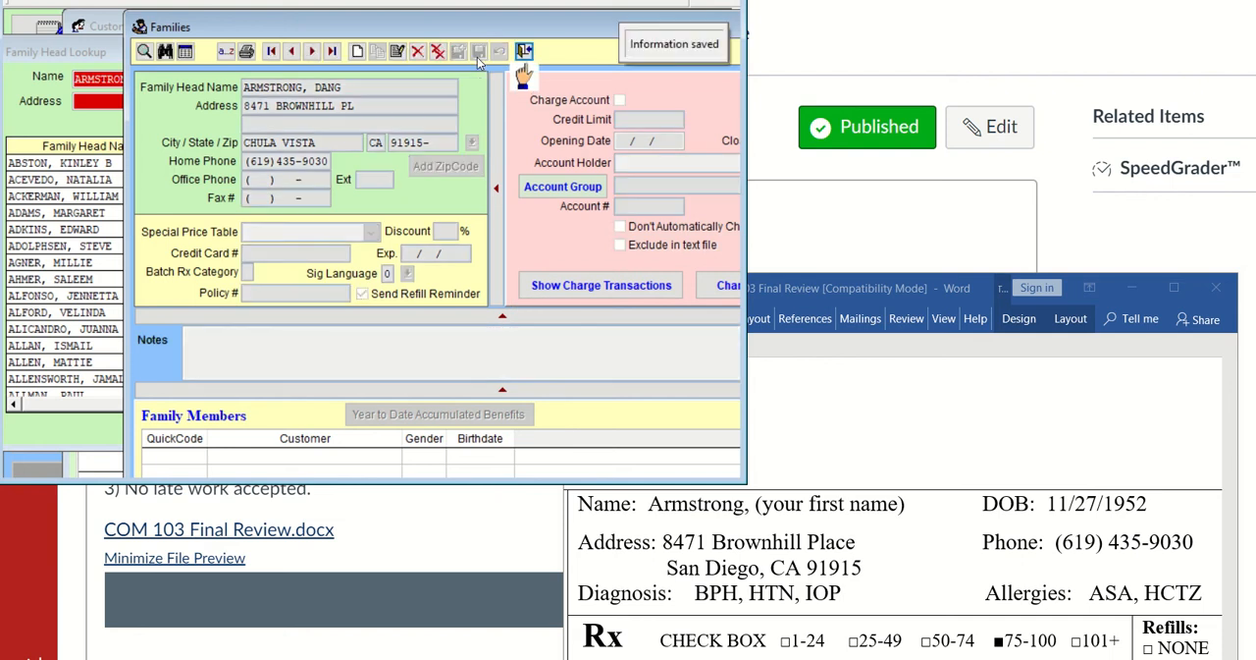
left_click(524, 51)
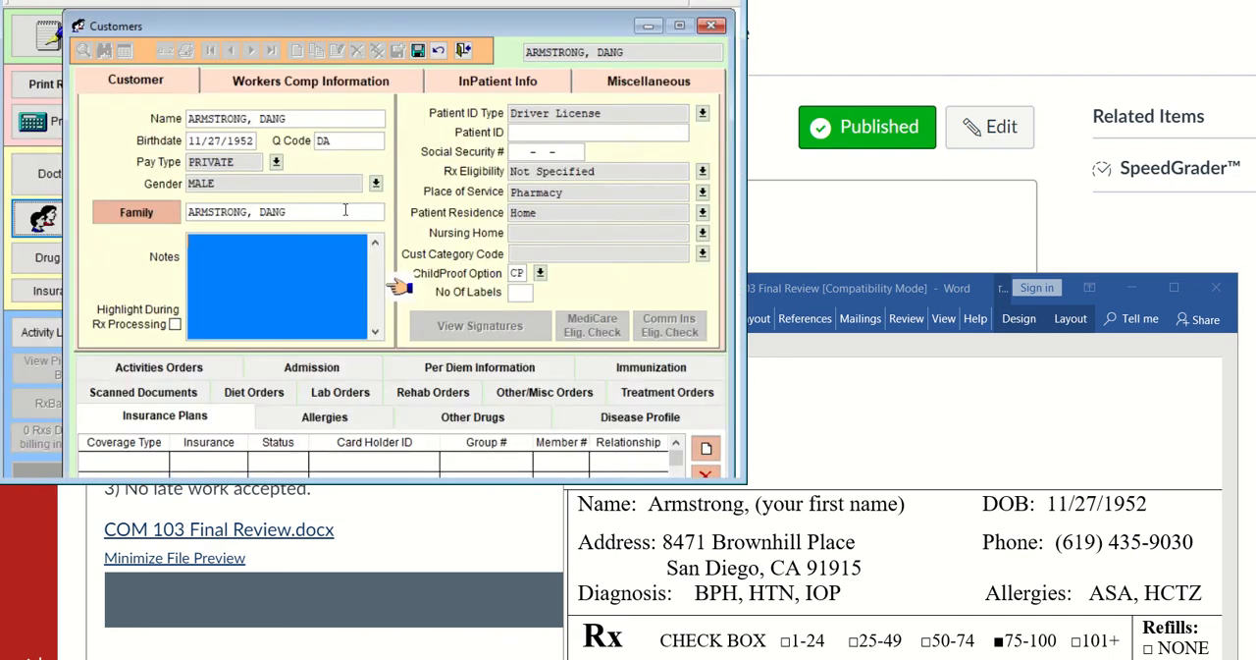
Open the customer's childproof option choices and highlight EZ OPEN
left_click(212, 208)
left_click(192, 239)
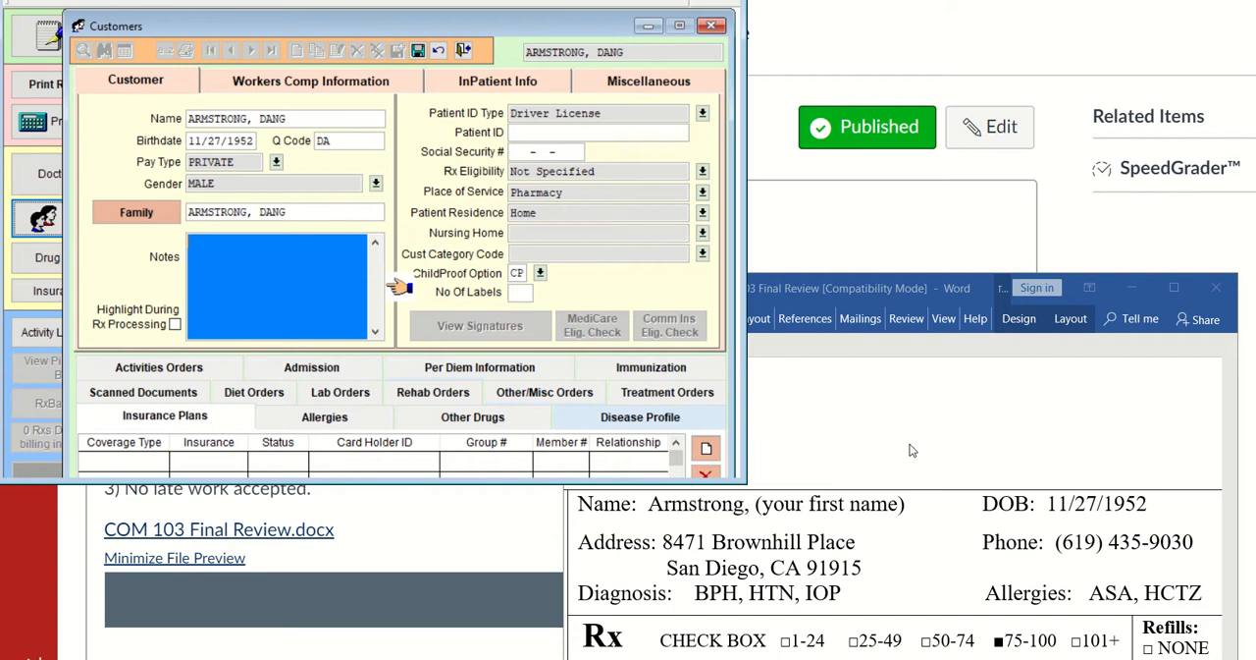
left_click(525, 134)
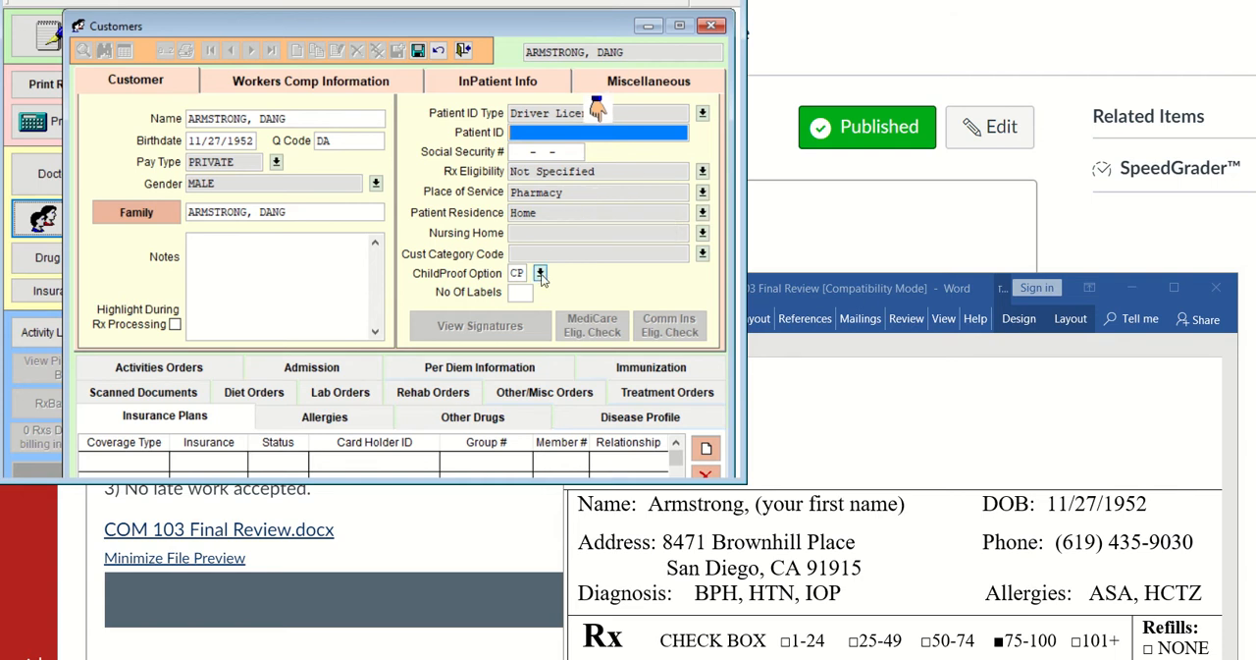
left_click(540, 273)
left_click(546, 327)
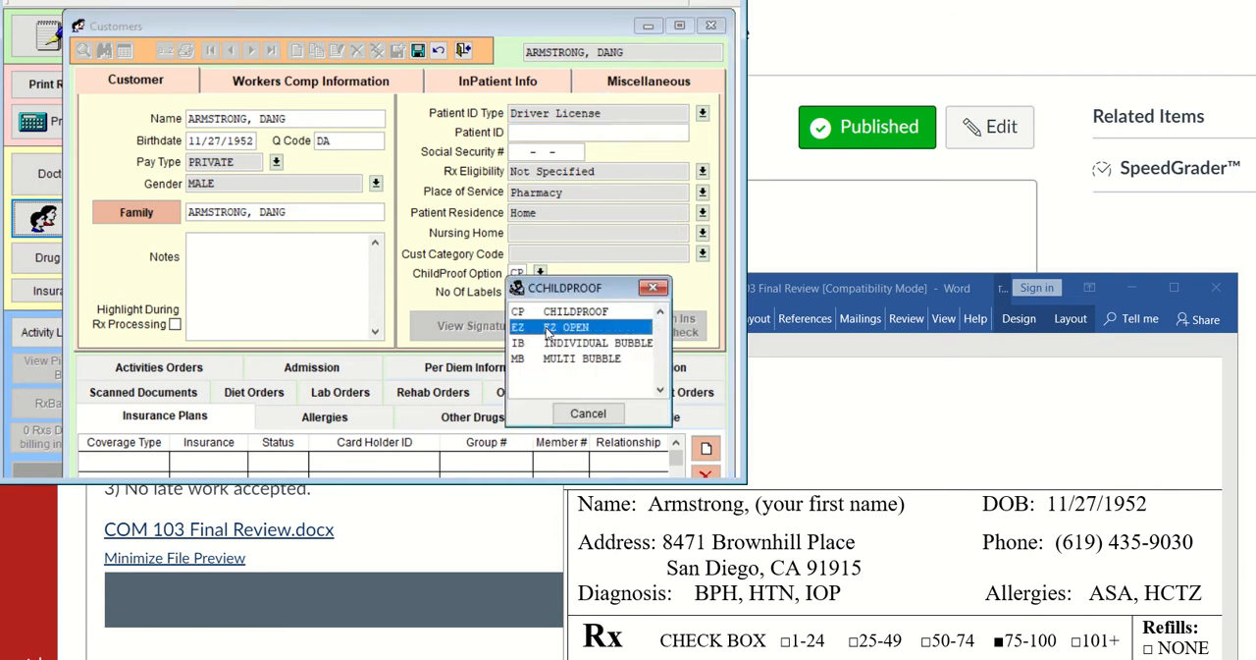
Check the safety cap marking beside the Lopressor order on the prescription
left_click(893, 445)
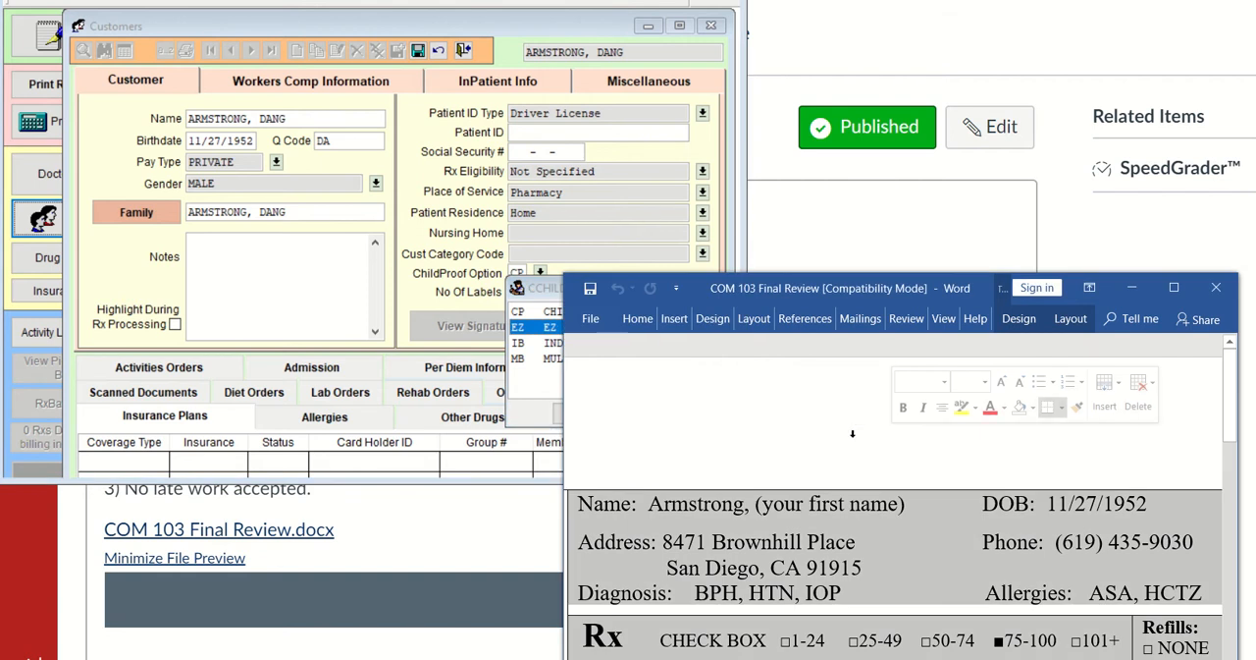
scroll(888, 543, "down", 5)
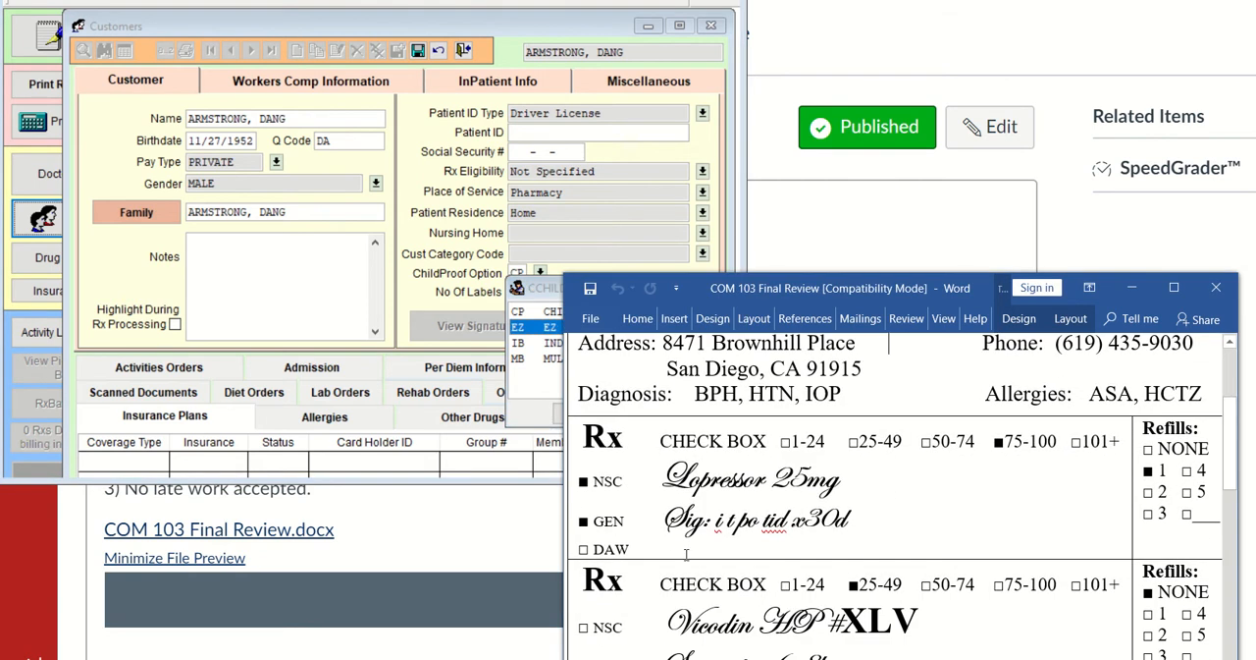
double_click(618, 481)
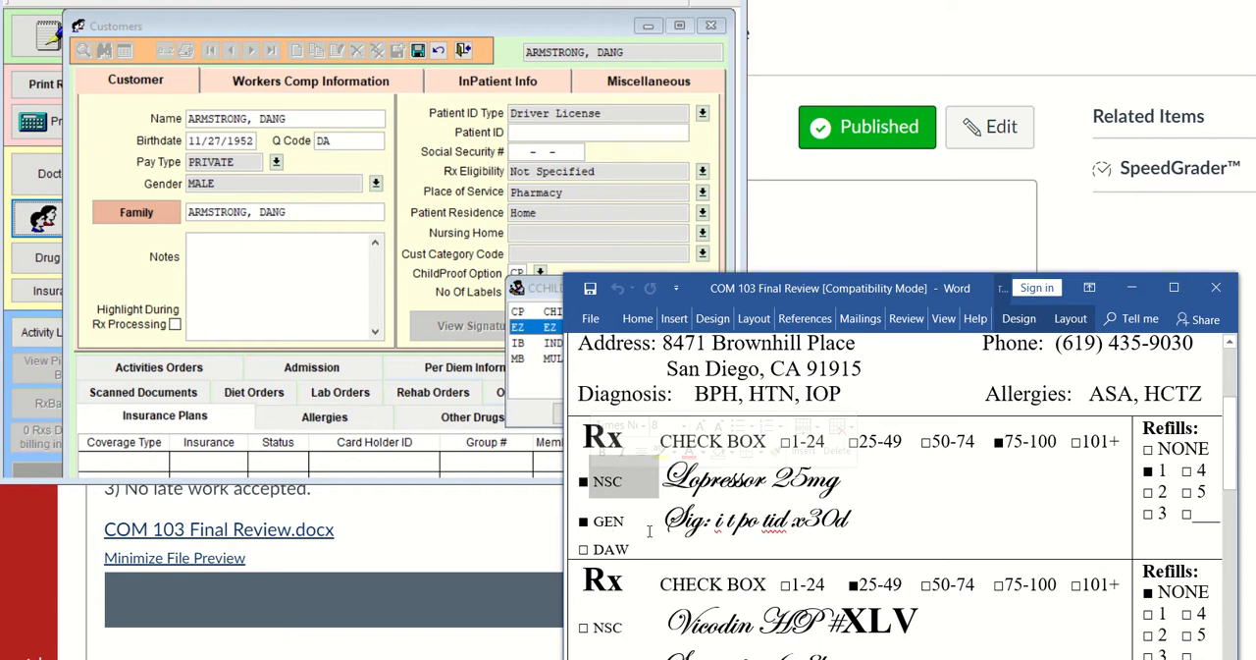
scroll(649, 531, "up", 3)
scroll(649, 531, "down", 1)
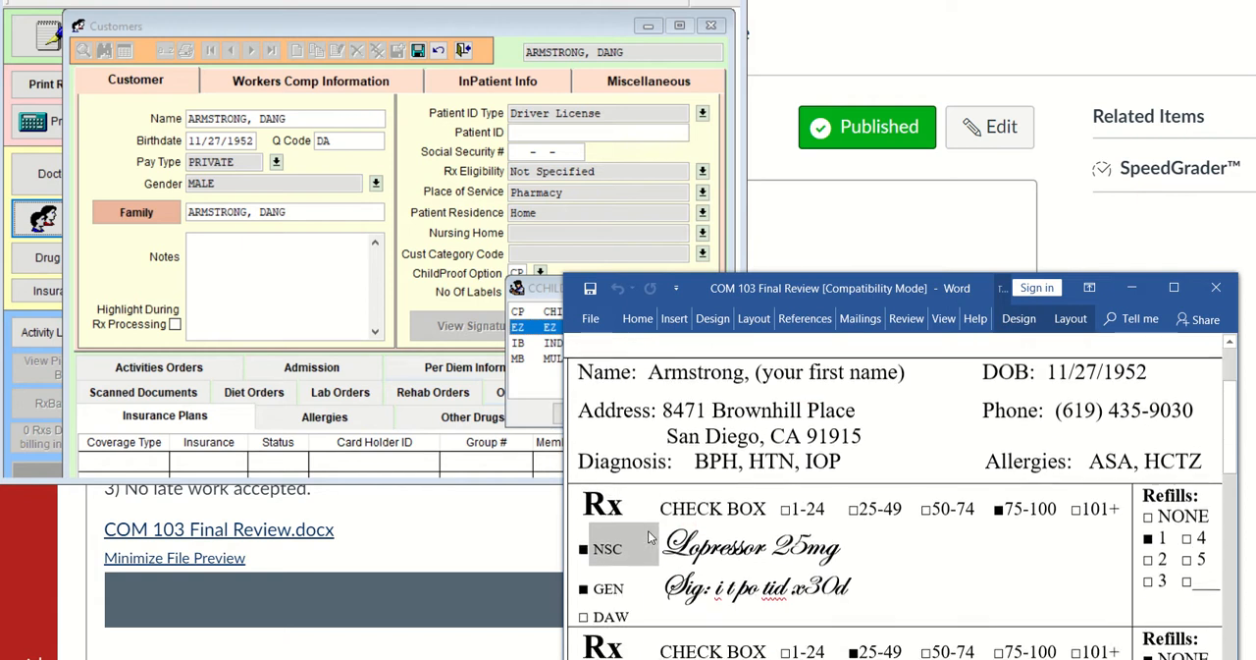
Move the Word prescription window higher on the desktop and bring the customer record back in front
left_click(799, 202)
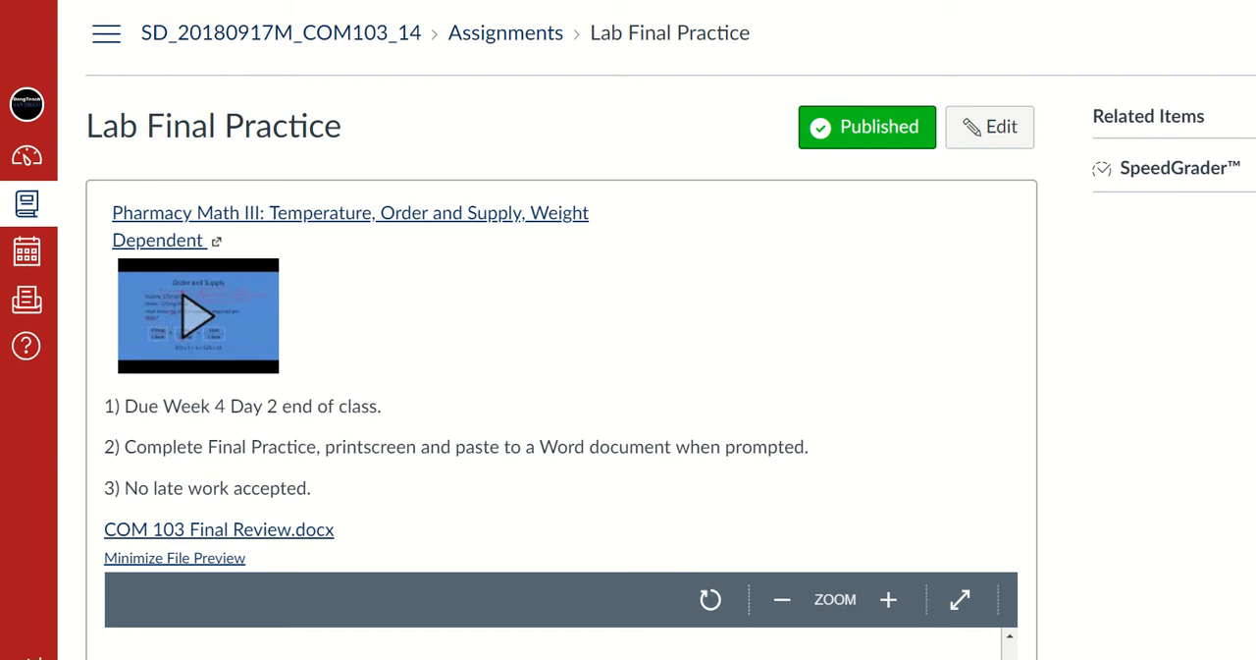
key("alt+Tab")
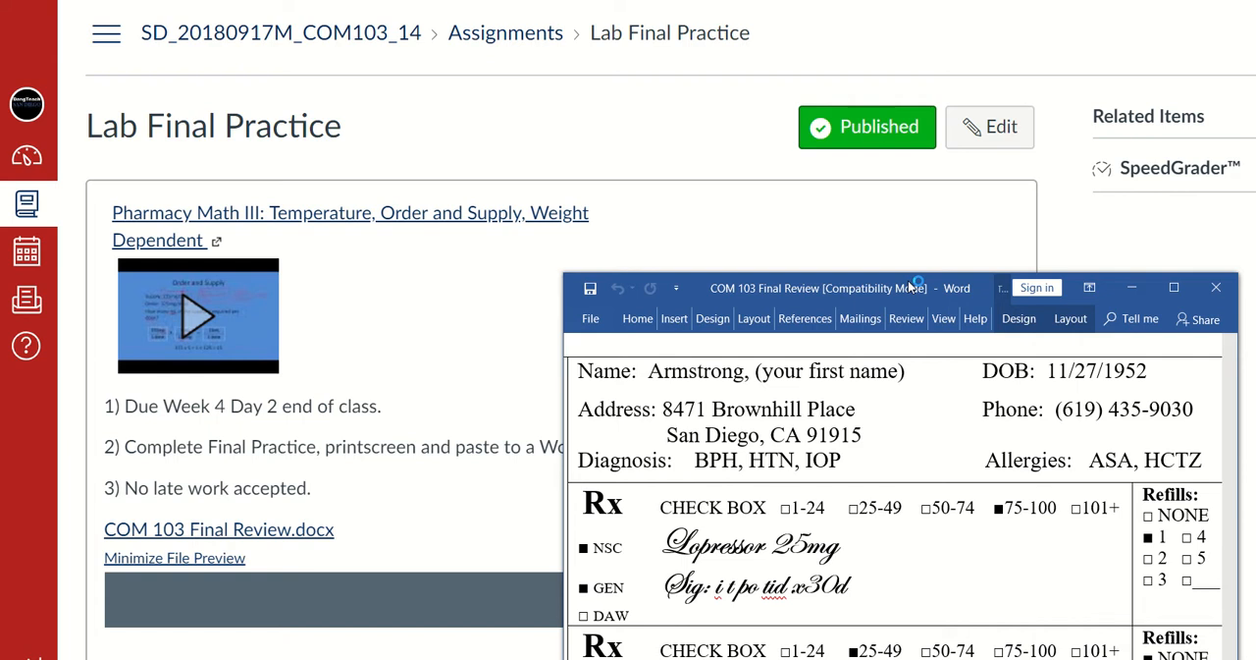
left_click_drag(903, 269, 897, 110)
key("alt+Tab")
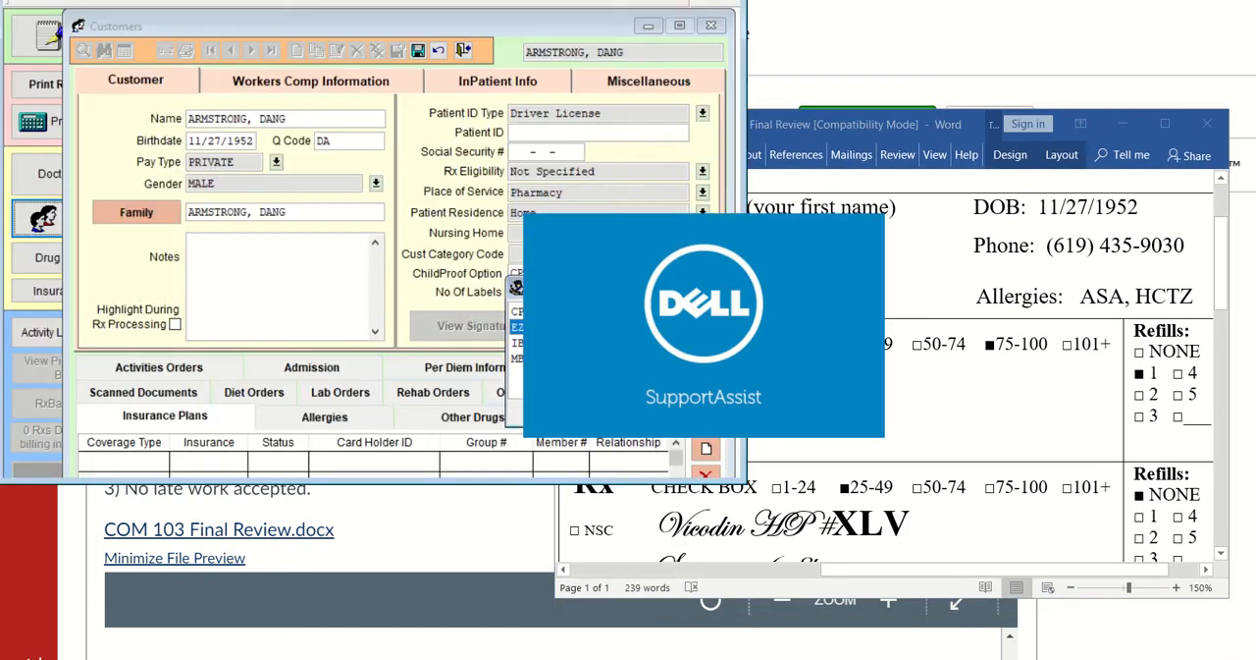
Set the customer's childproof option to EZ OPEN and close the interrupting SupportAssist window
mouse_move(885, 659)
right_click(565, 659)
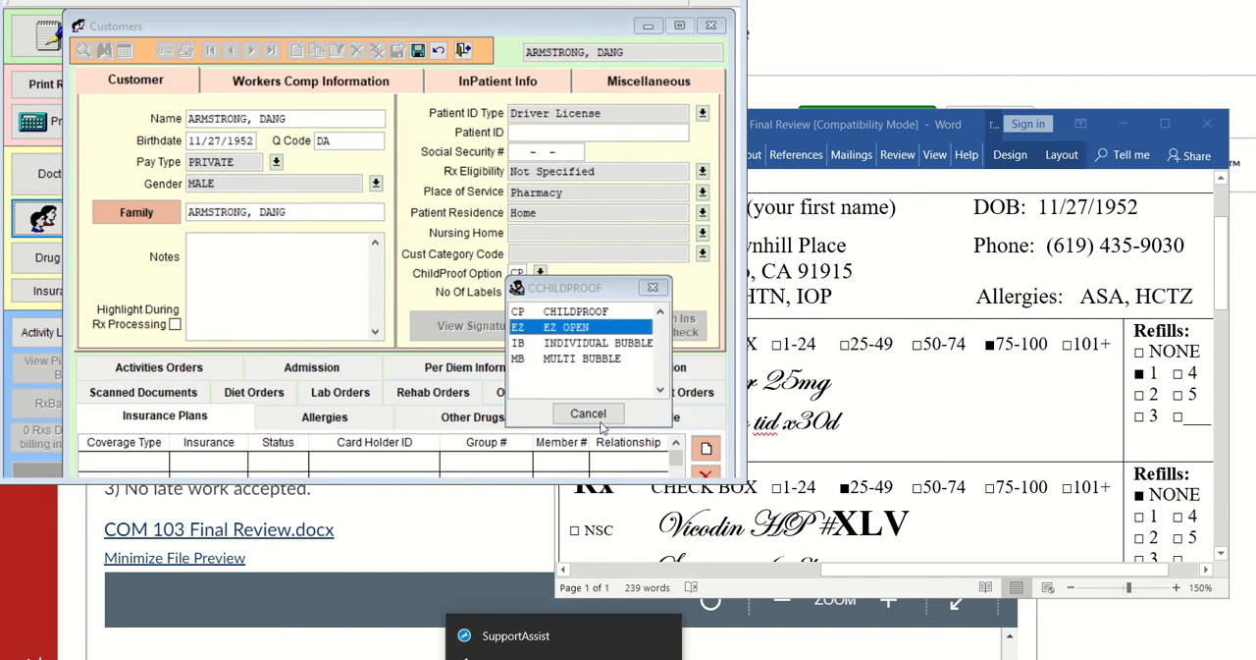
double_click(570, 329)
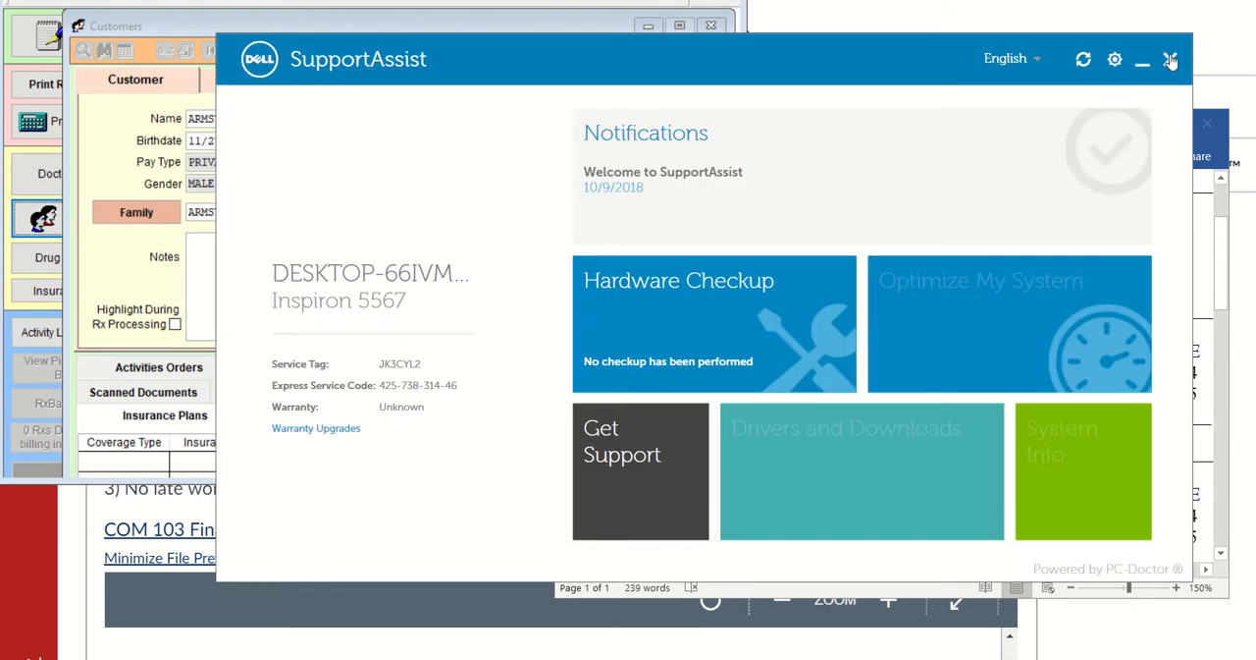
left_click(1170, 61)
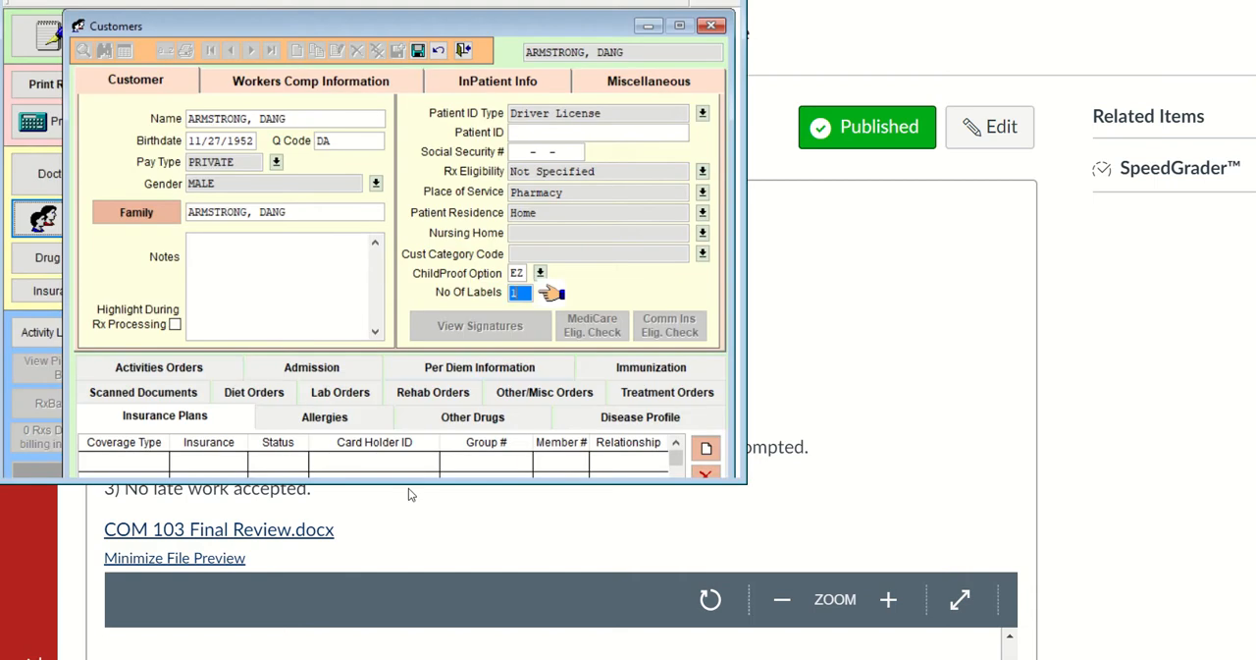
Bring the prescription up beside the customer's allergies and add ASPIRIN as a base ingredient allergy
left_click(359, 418)
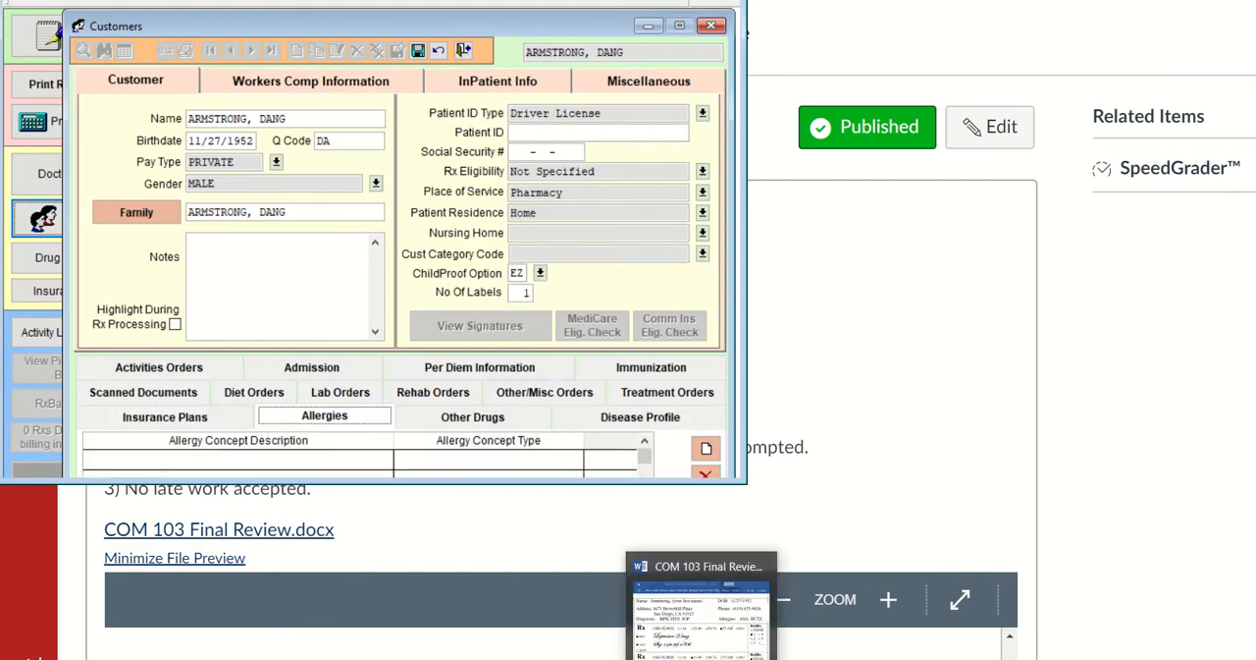
left_click(703, 659)
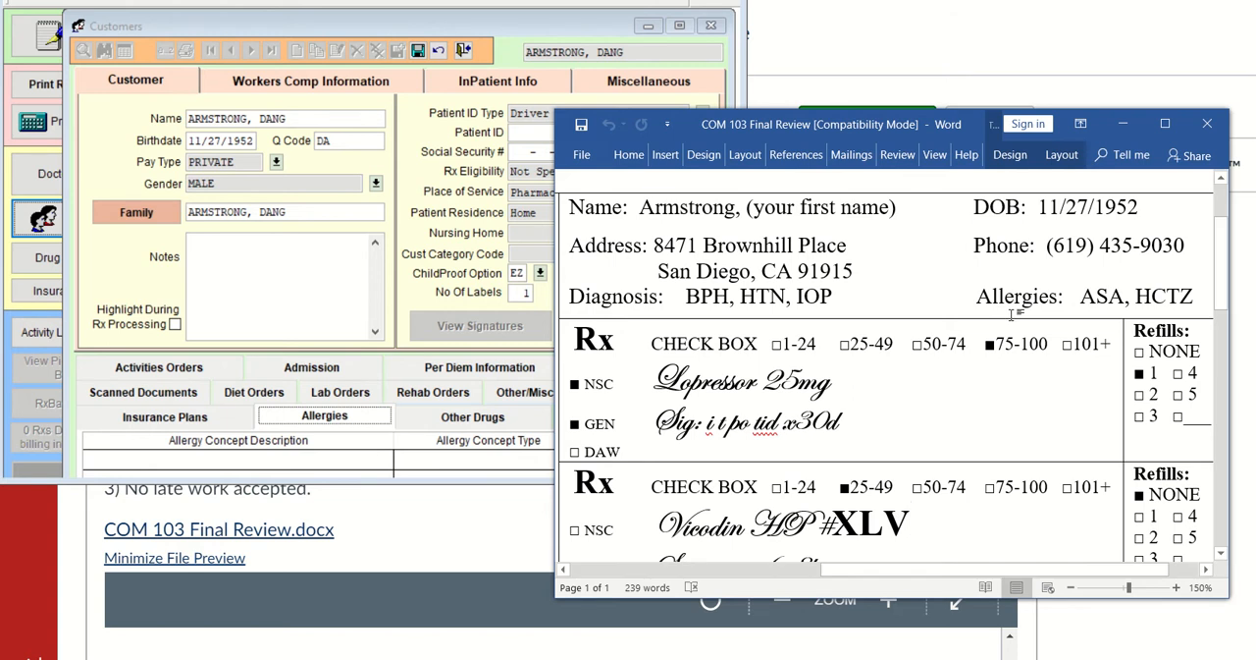
left_click(597, 31)
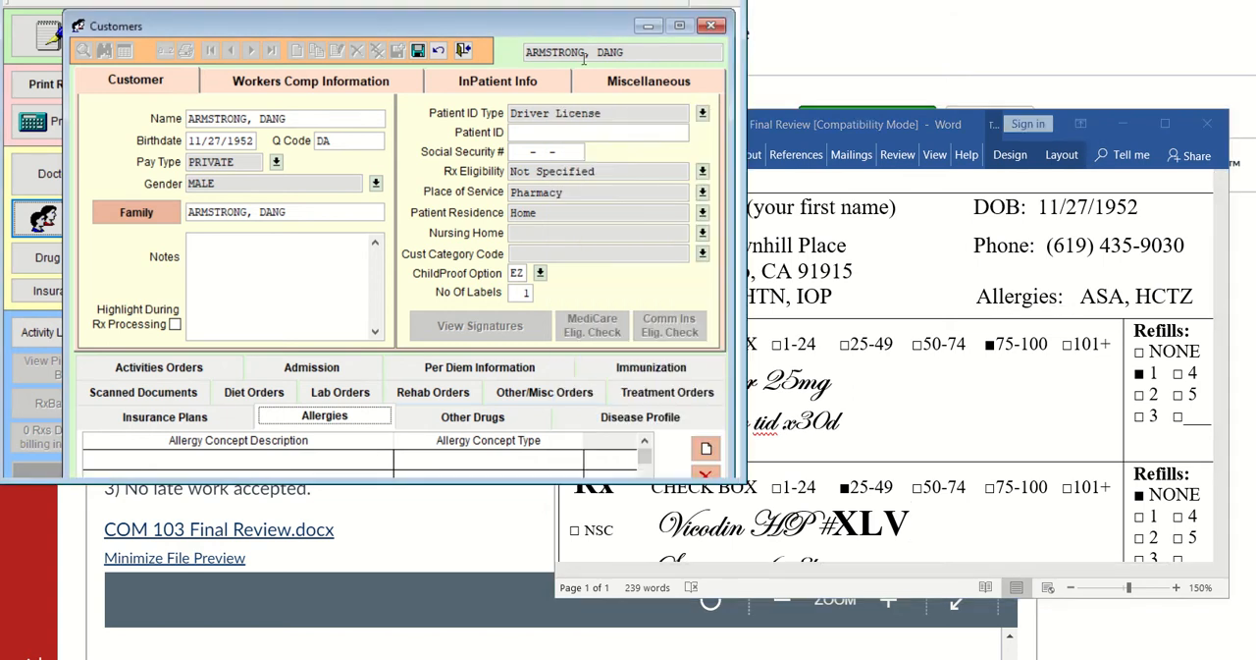
left_click(707, 449)
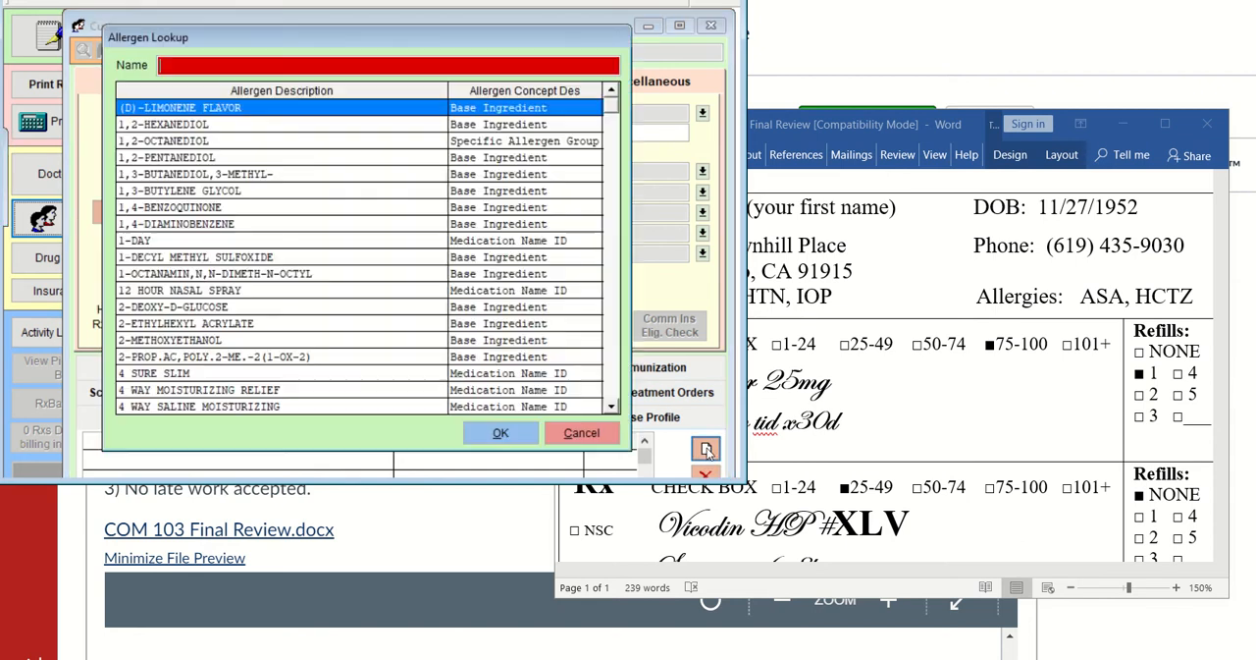
type("ASPI")
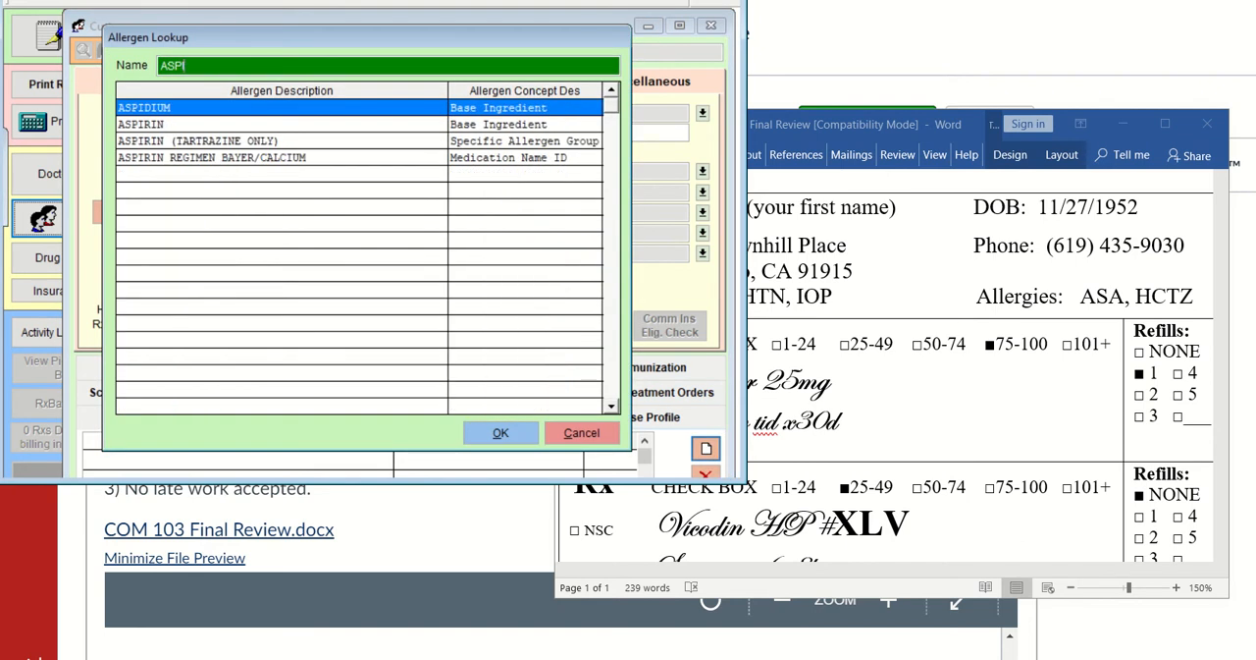
left_click(357, 125)
left_click(511, 428)
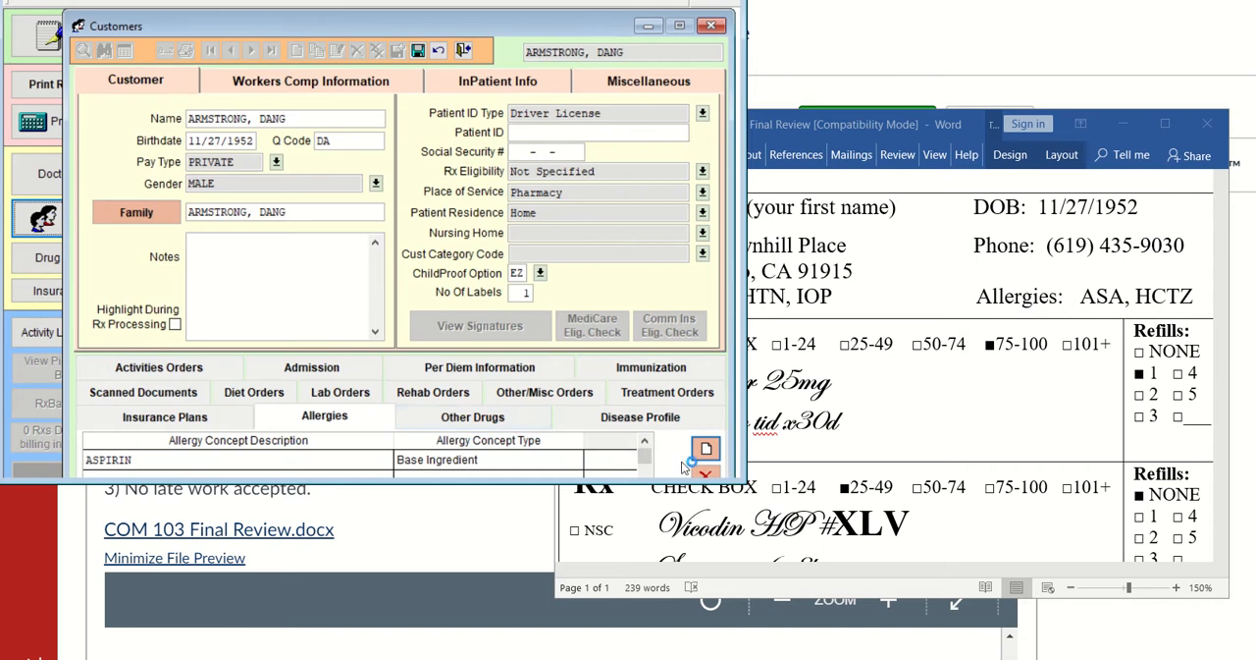
Add HYDROCHLOROTHIAZIDE as a second allergy and shift the customer record slightly to show the allergy list
left_click(704, 452)
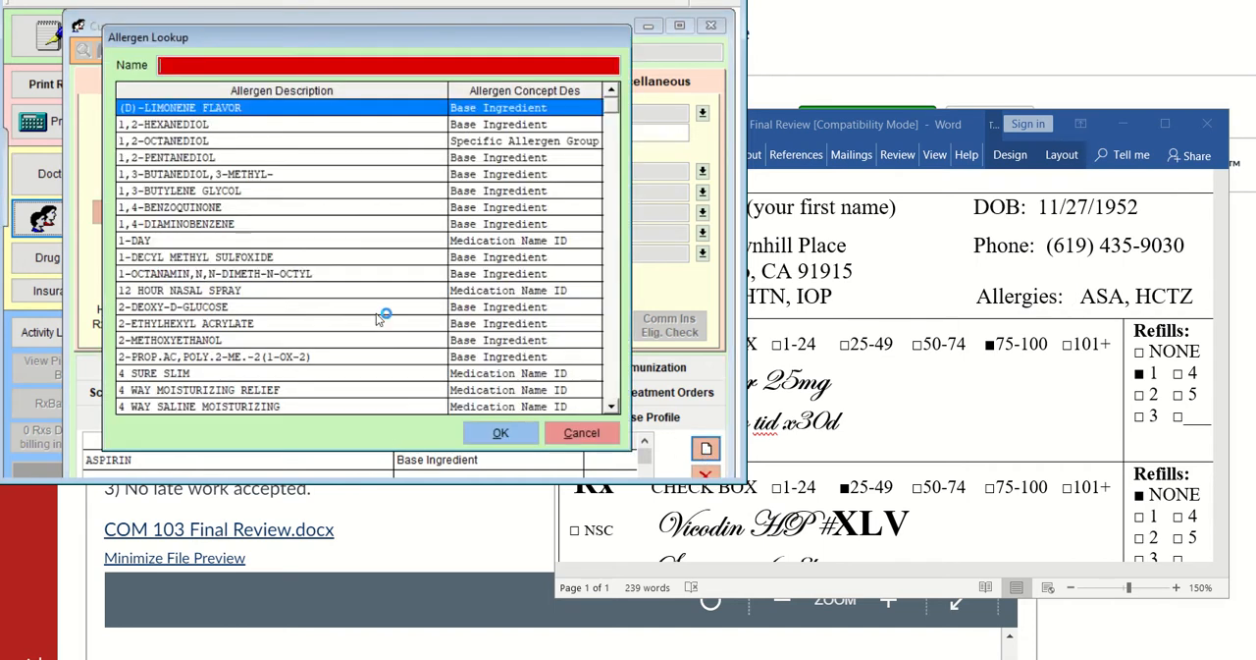
type("HY")
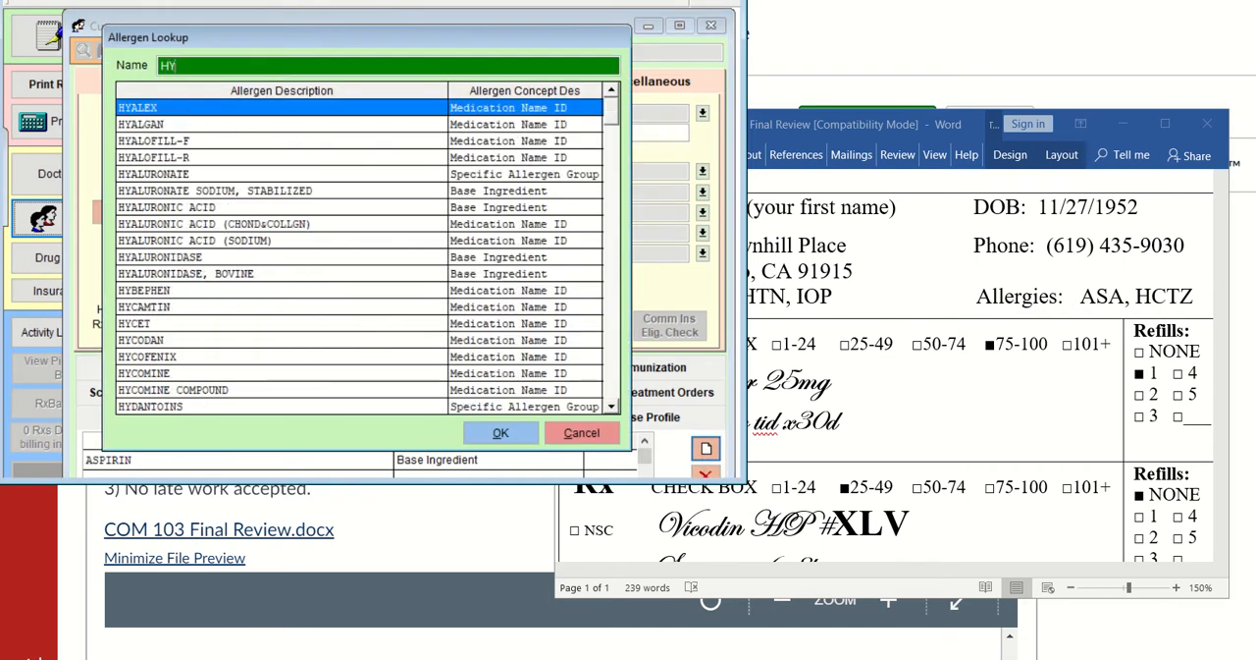
type("DRO")
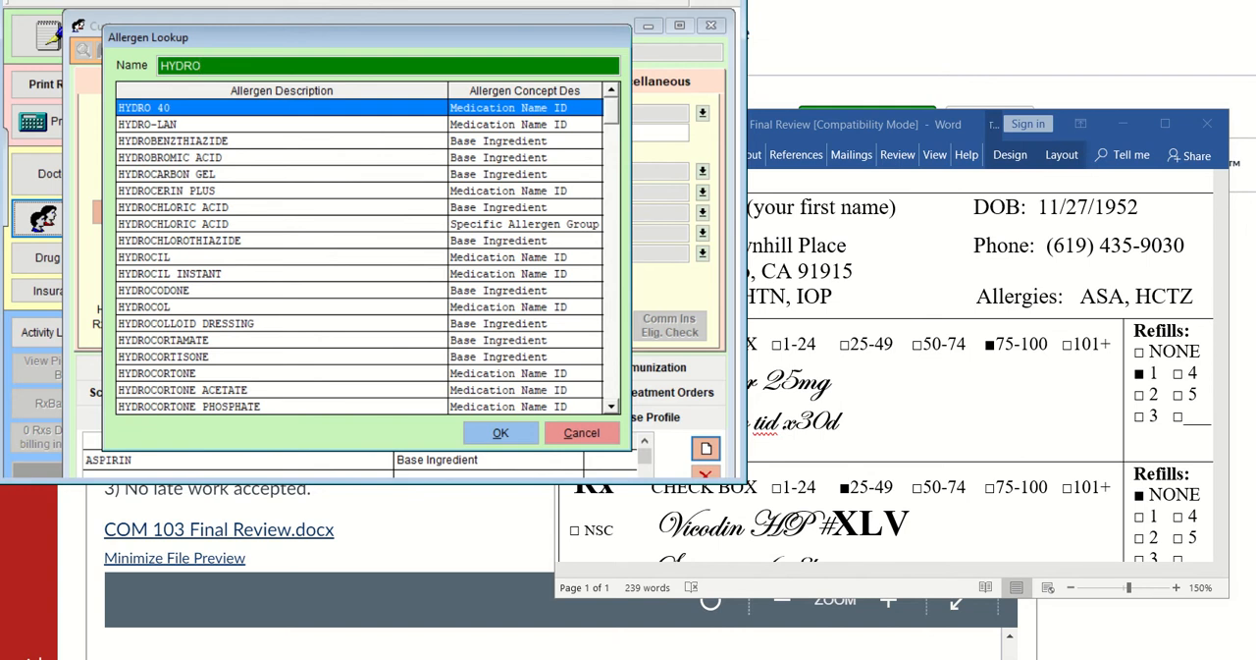
type("C")
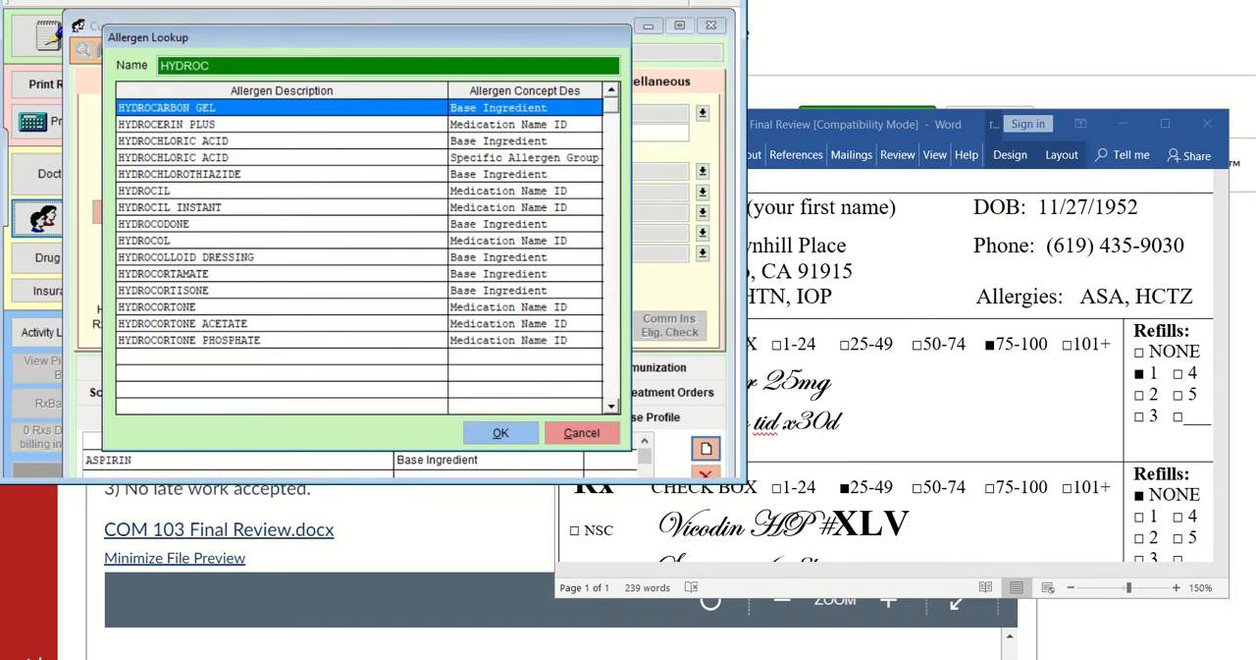
left_click(281, 173)
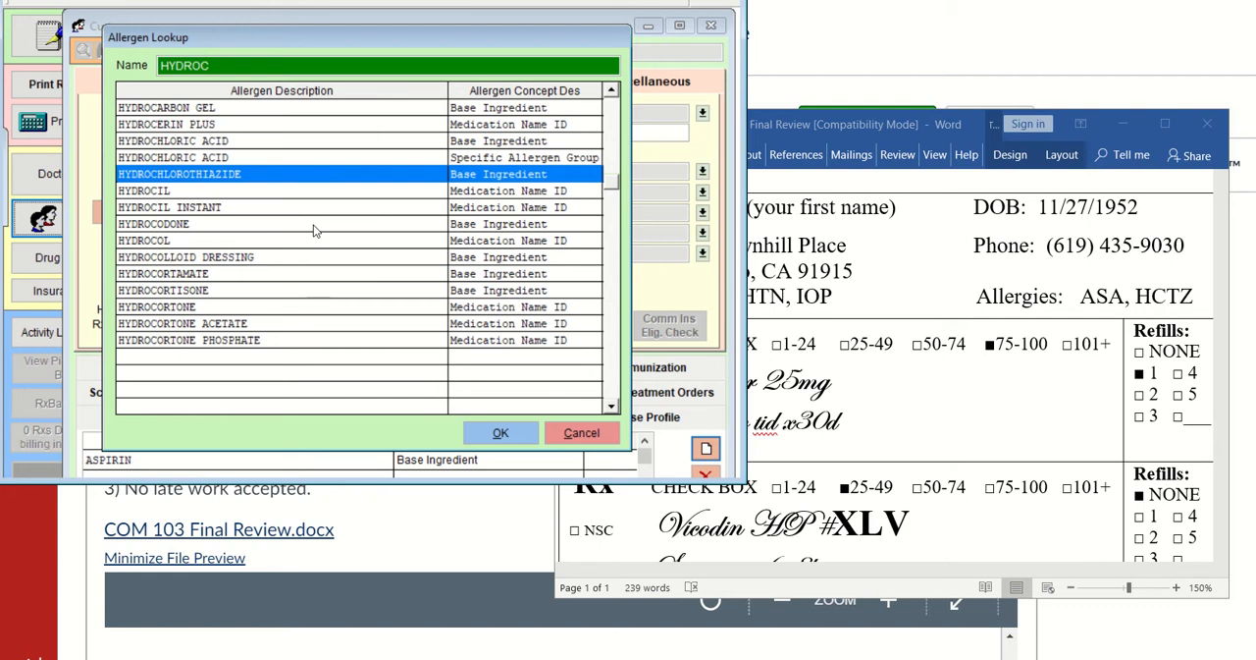
left_click(500, 433)
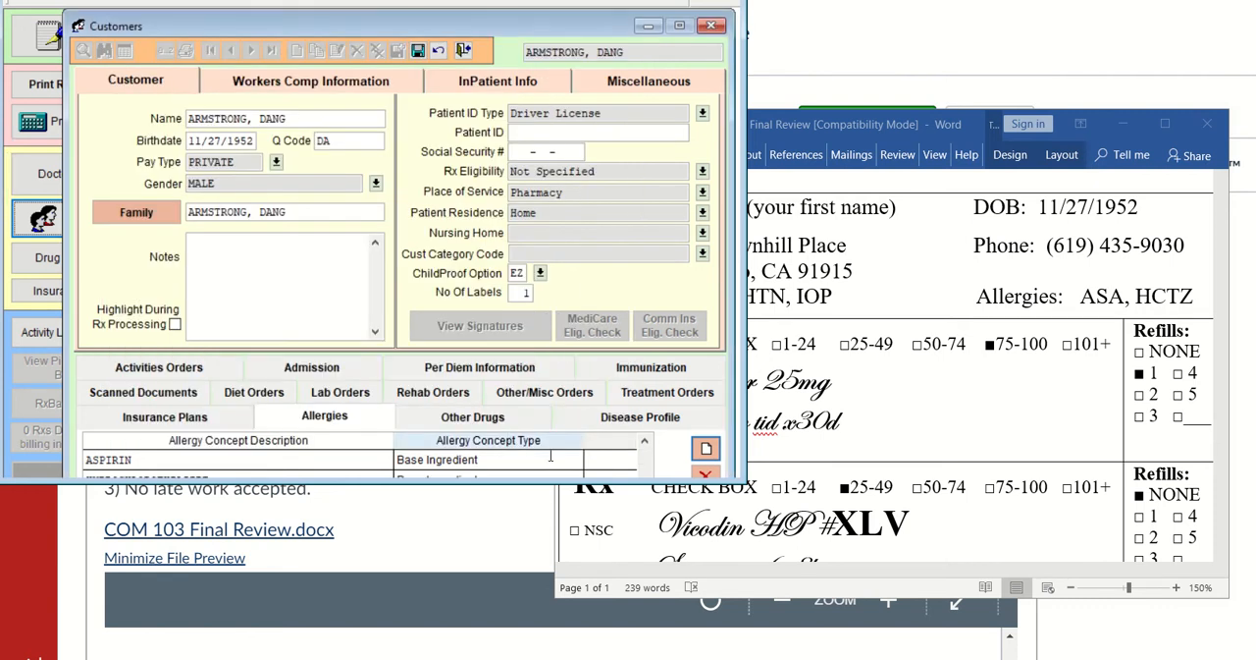
left_click_drag(411, 24, 402, 10)
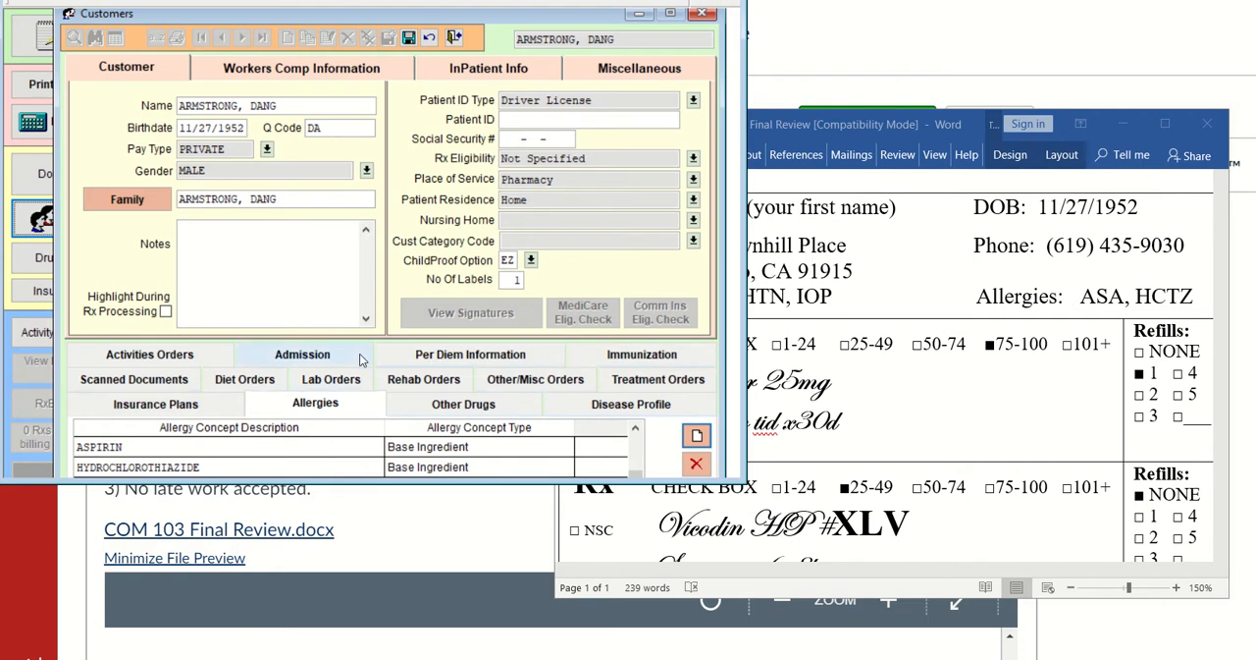
Open the customer's disease profile and shift the prescription window aside so its diagnosis line can be read
left_click(625, 415)
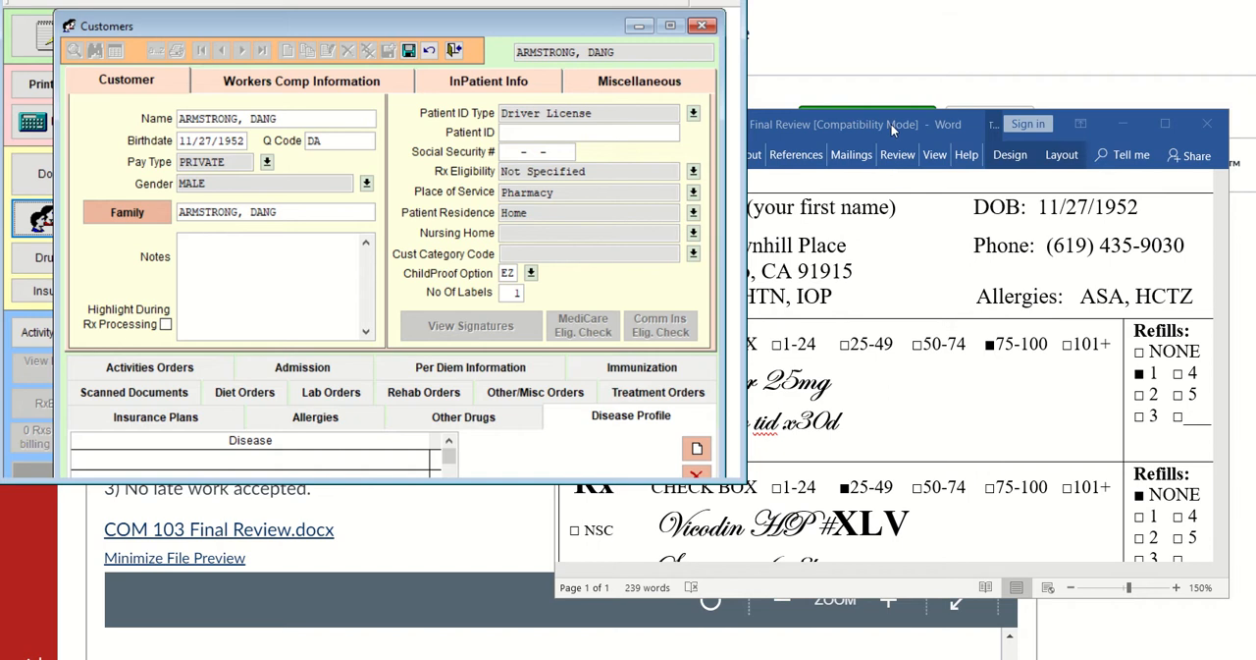
left_click_drag(890, 123, 975, 127)
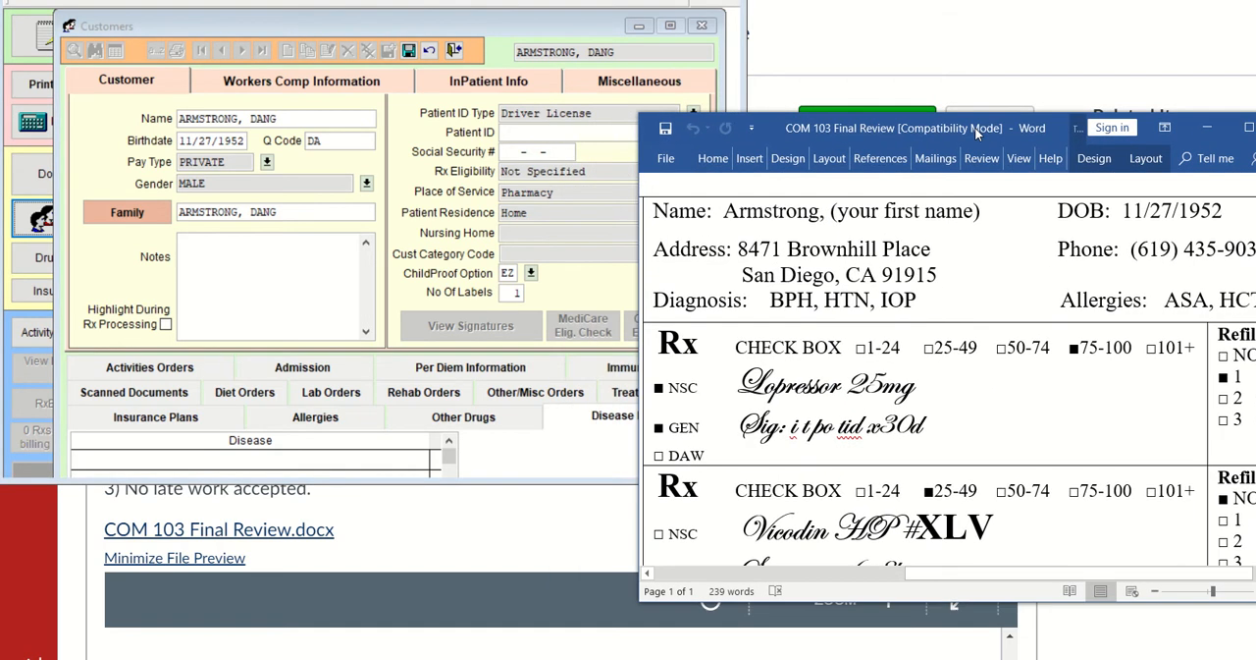
left_click(474, 455)
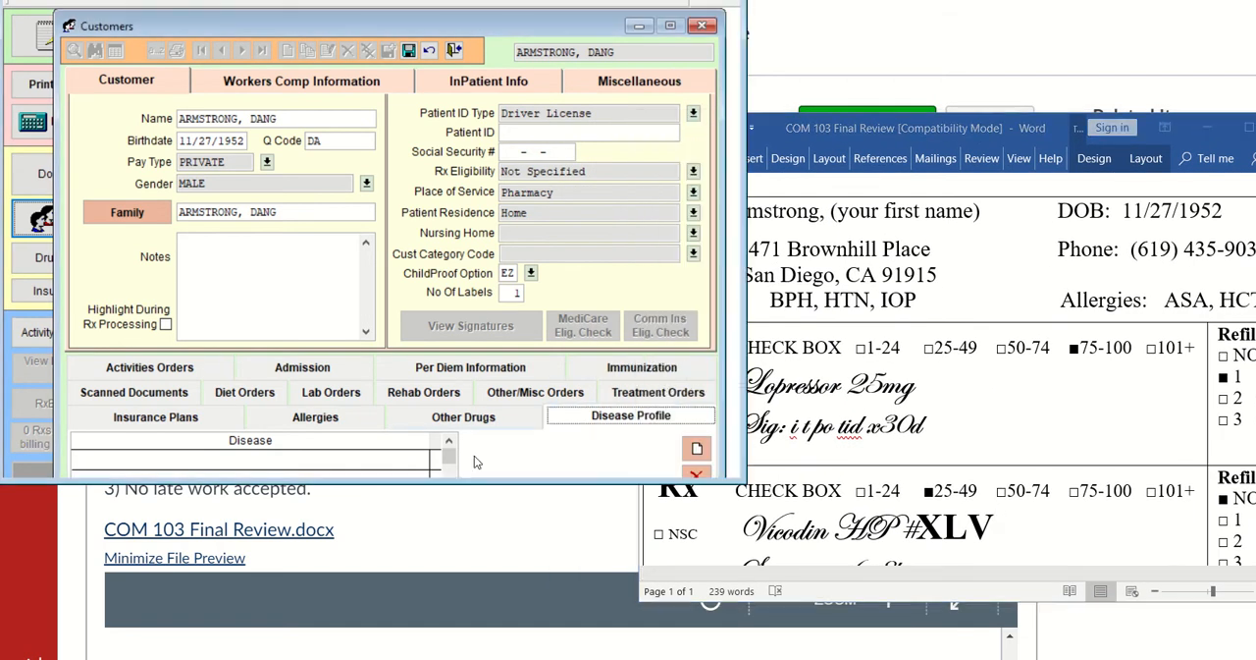
left_click(869, 138)
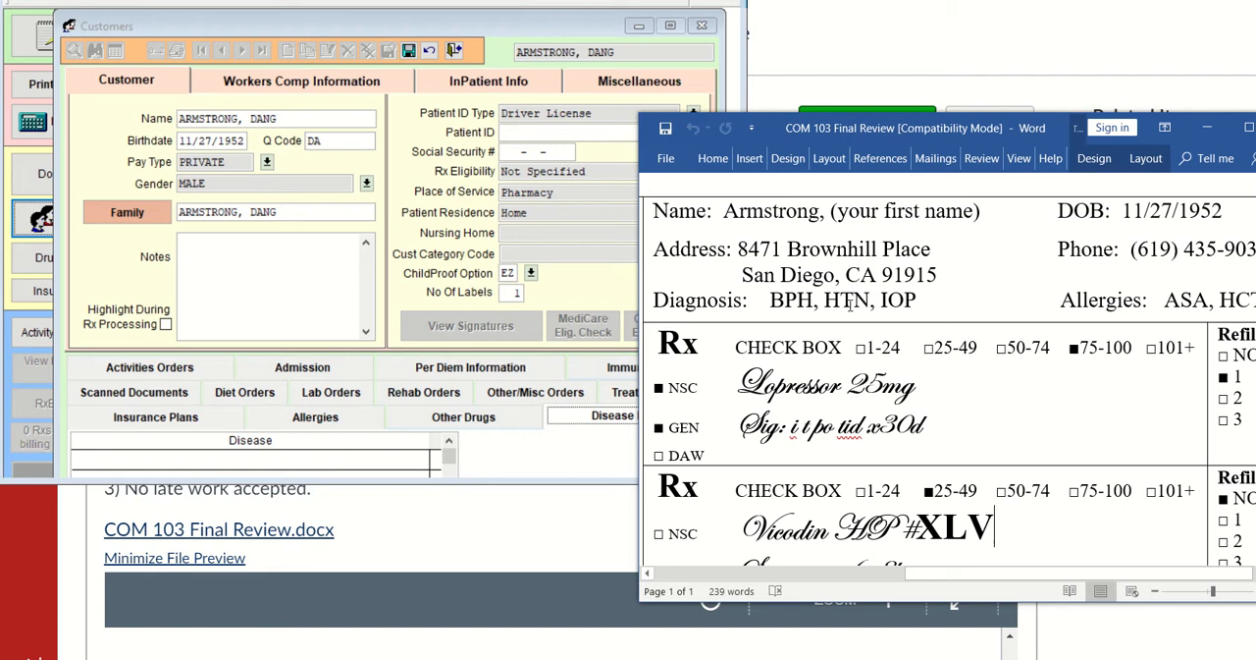
left_click(572, 466)
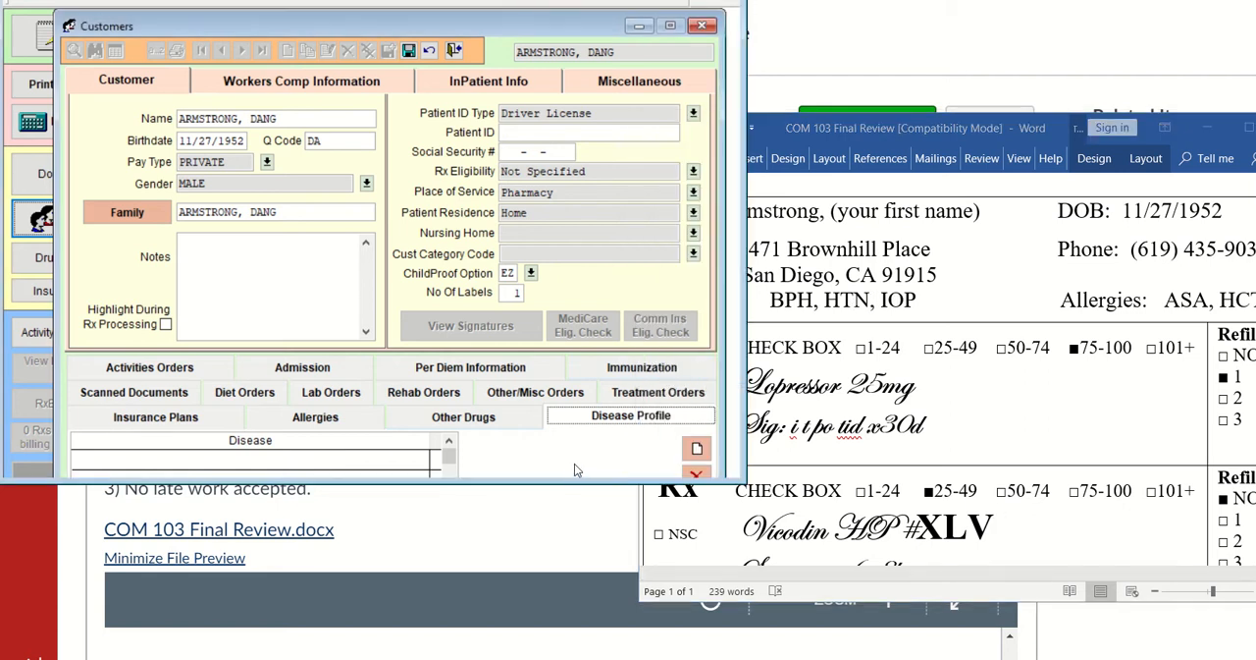
Start a first disease entry for the customer and search the diagnosis picklist for "pro"
left_click(696, 451)
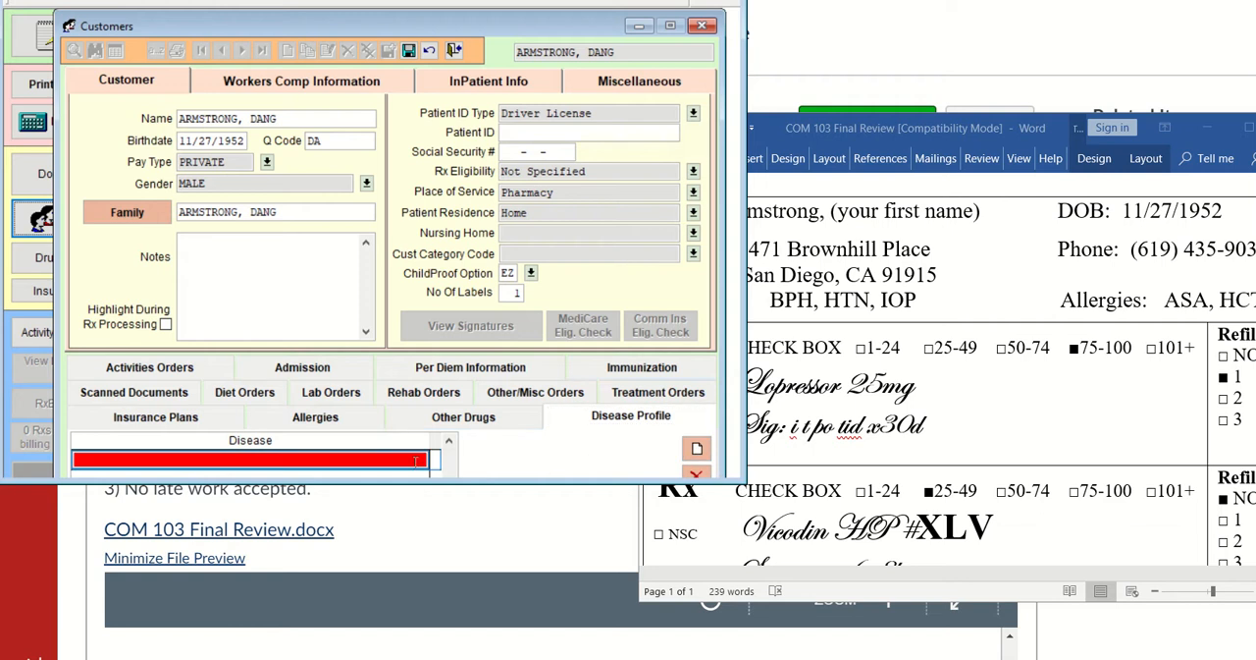
right_click(367, 458)
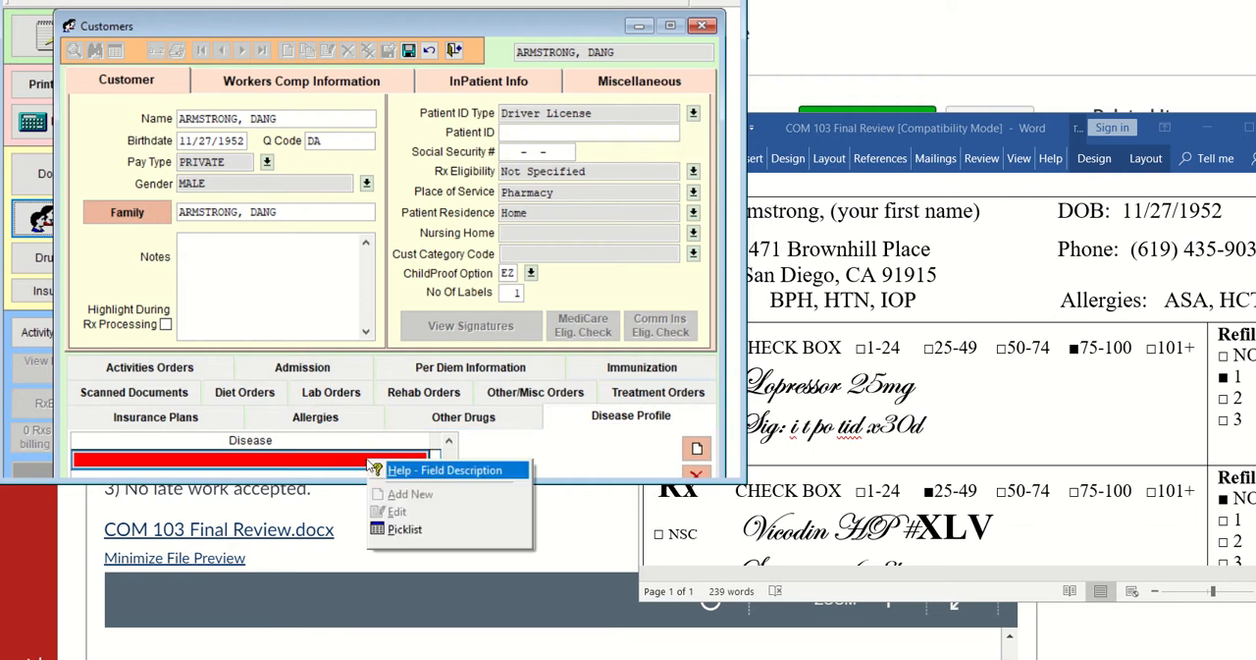
left_click(413, 530)
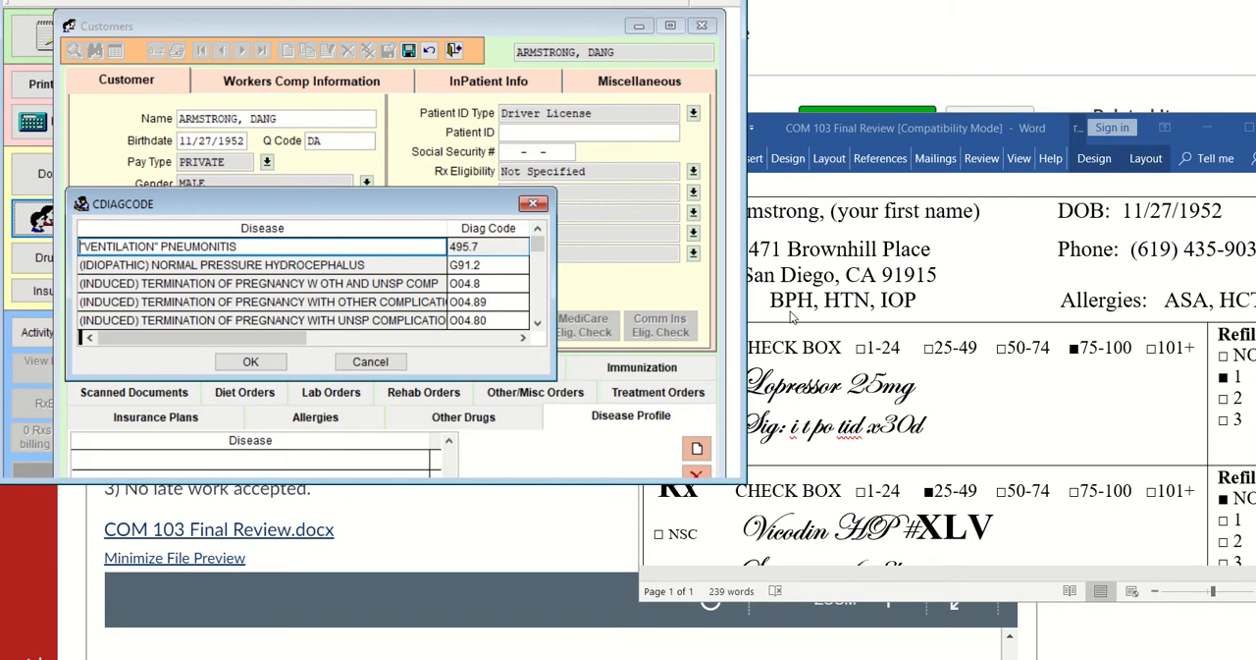
type("p")
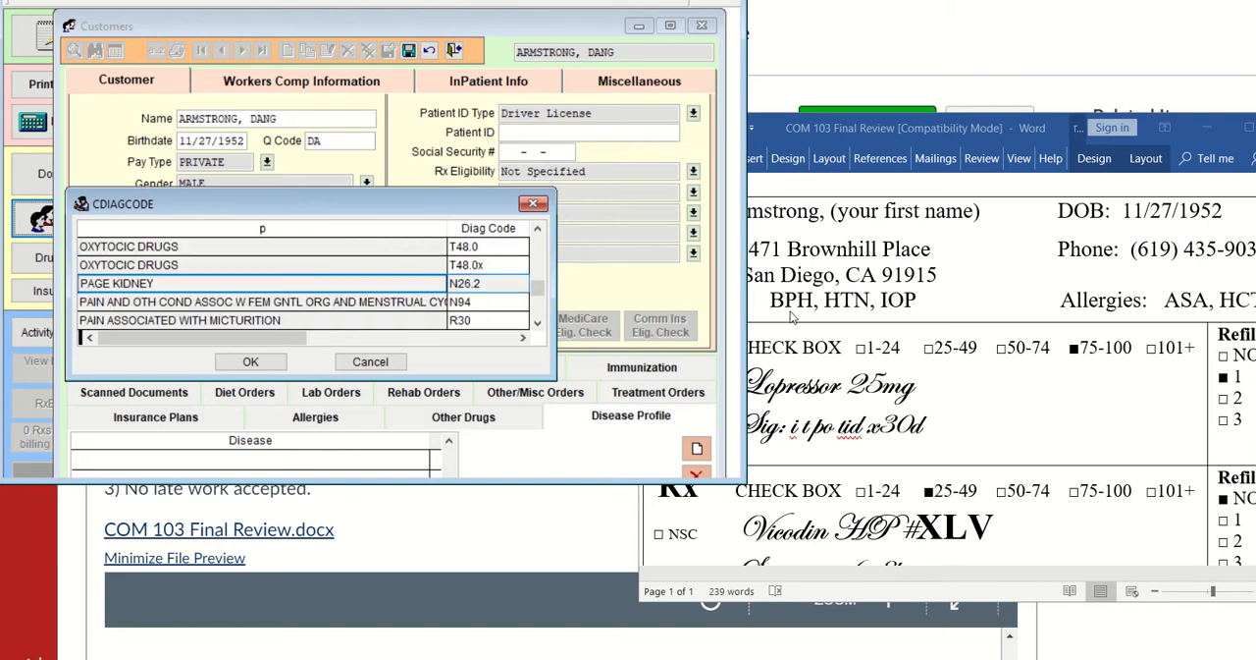
type("ro")
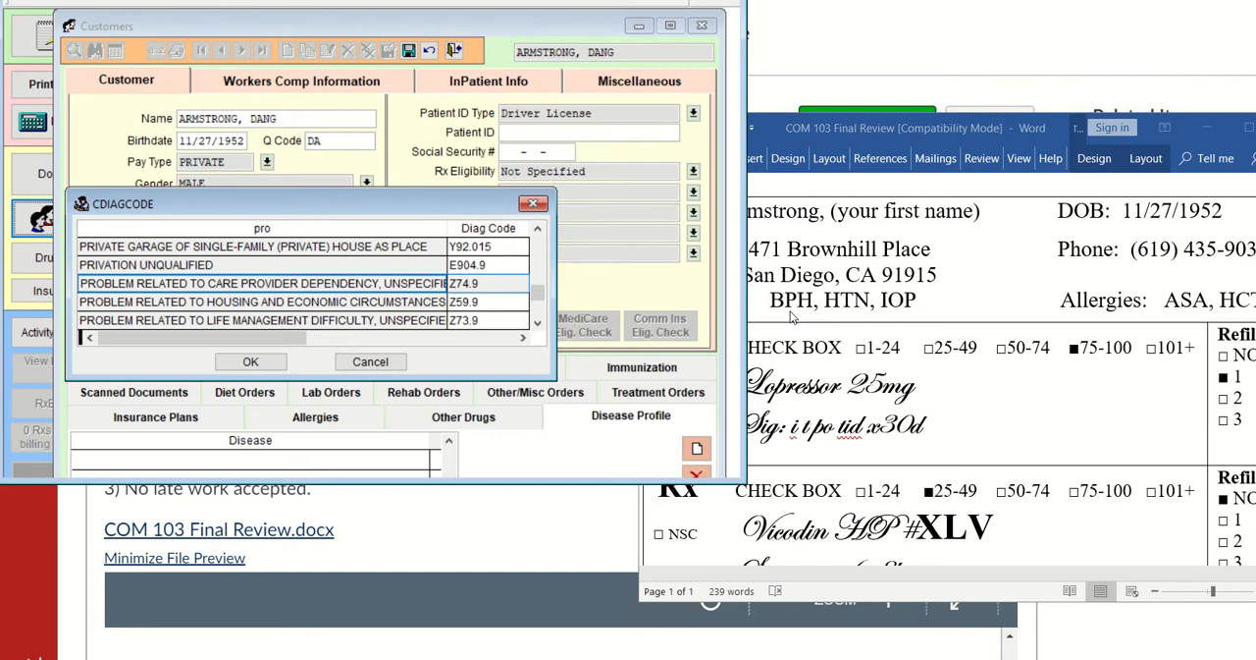
left_click(791, 315)
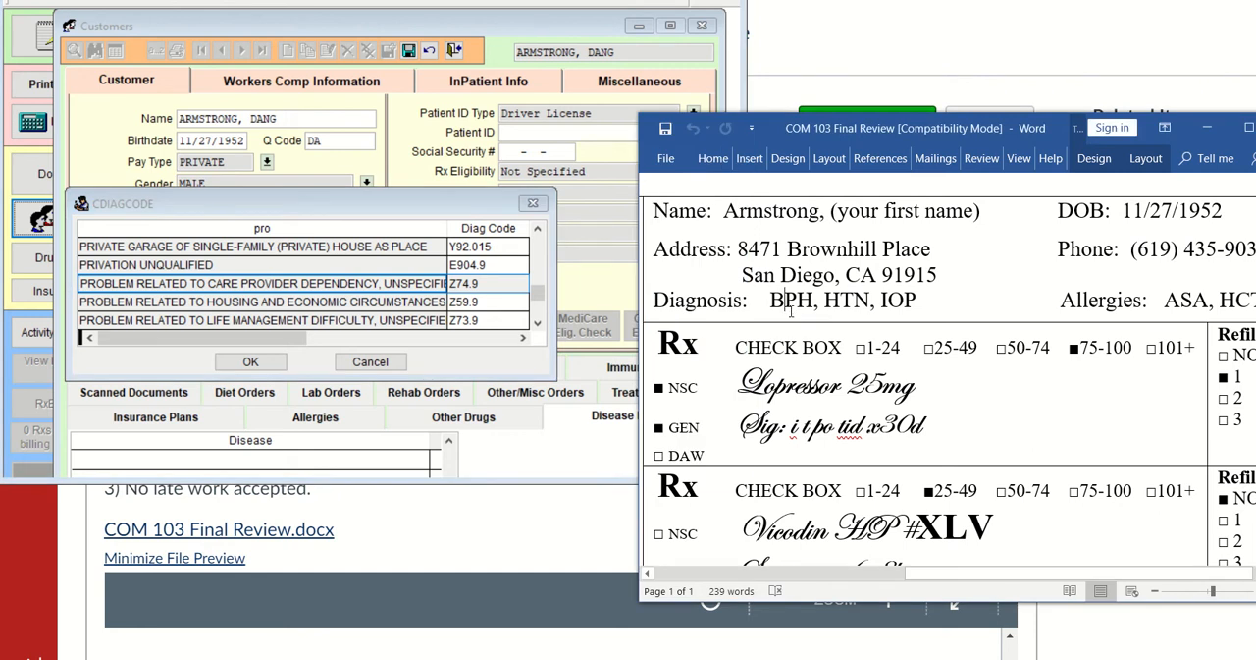
type("s")
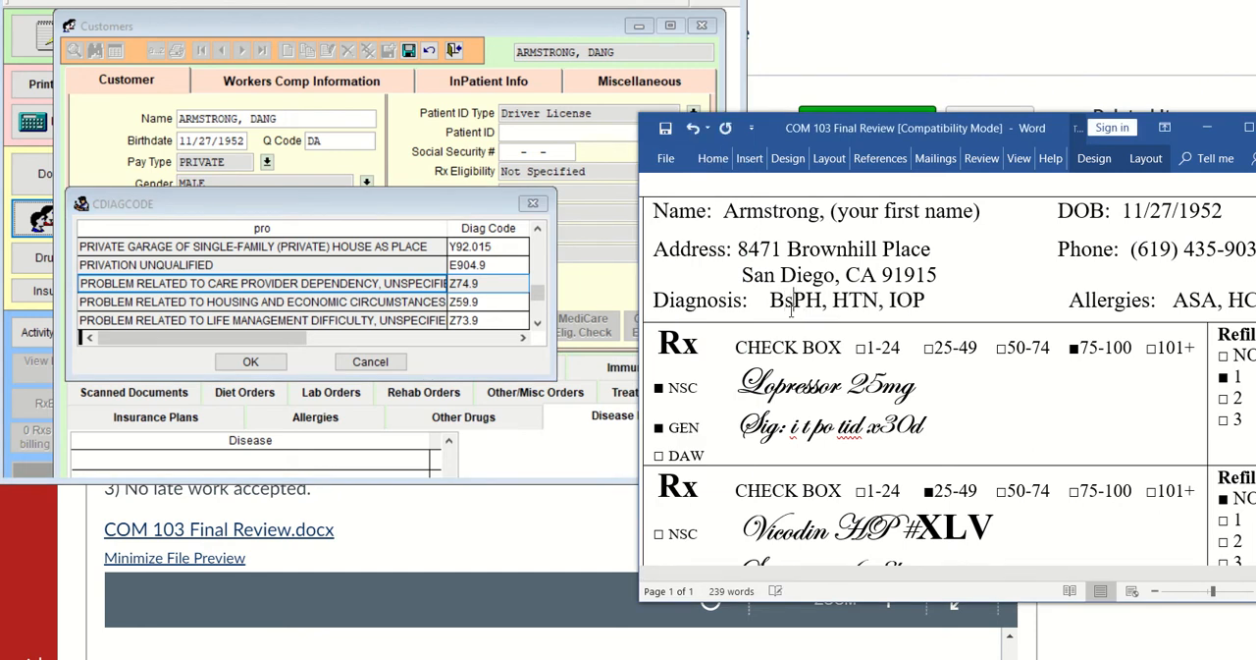
key("BackSpace")
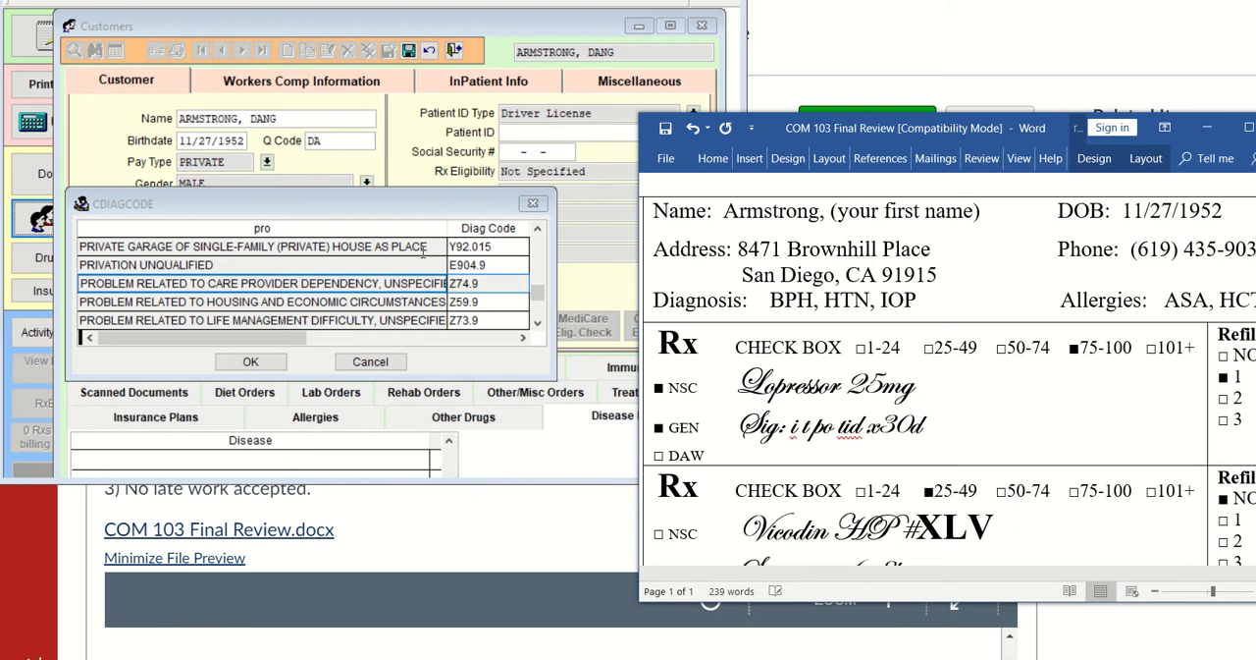
Look through the diagnosis list beyond the PROBLEM and PRIMARY entries for a prostate condition matching BPH
left_click(300, 242)
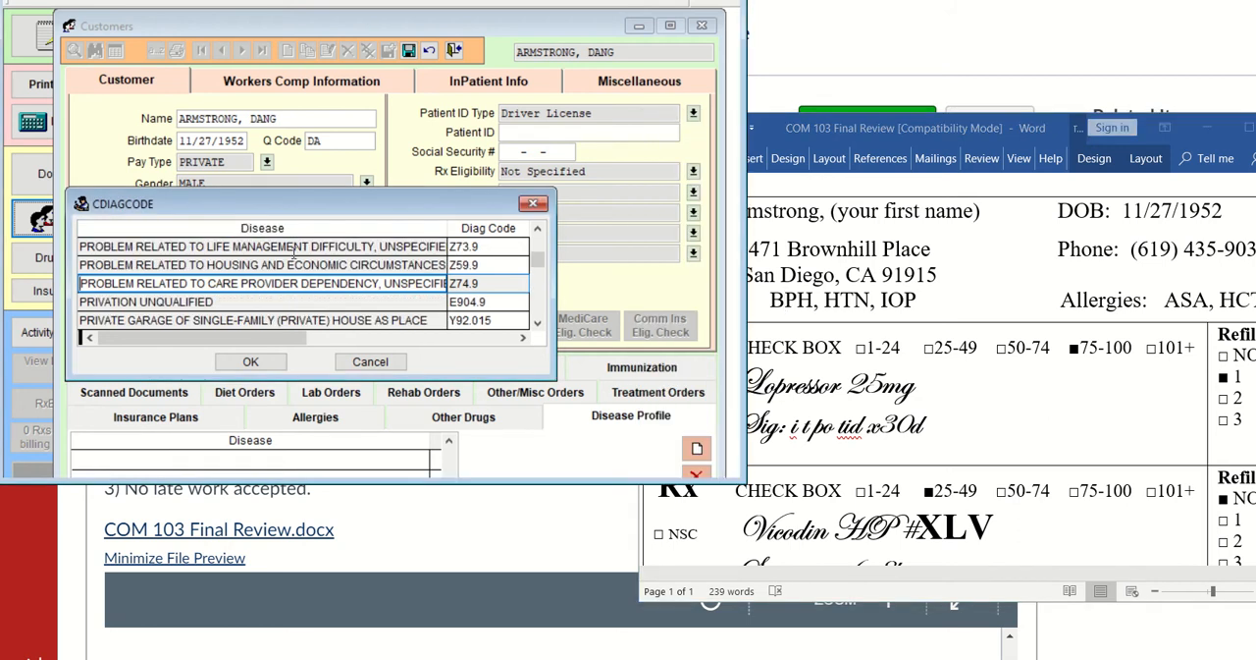
key("Down")
key("Down")
key("Down")
key("Down")
key("Down")
key("Down")
key("Down")
key("Down")
key("Down")
key("Down")
key("Down")
key("Down")
key("Down")
key("Down")
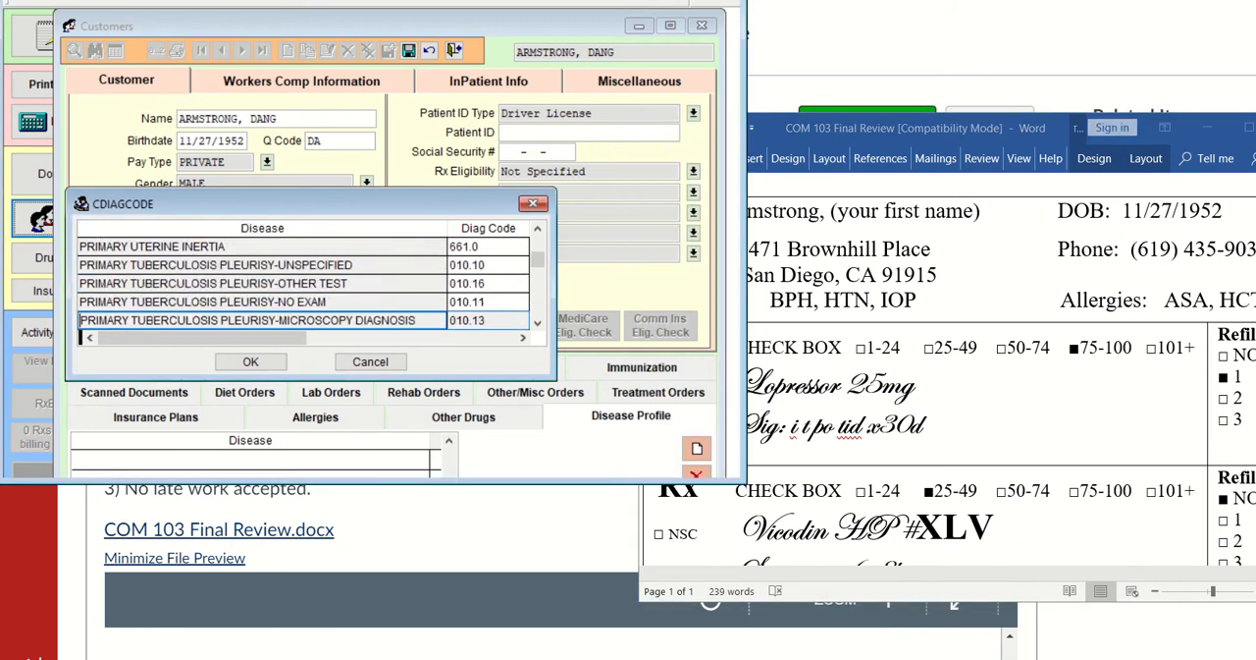
key("Down")
key("Down")
key("Down")
key("Down")
key("Down")
key("Down")
key("Down")
key("Down")
key("Down")
key("Down")
key("Down")
key("Down")
key("Down")
key("Down")
key("Down")
key("Down")
key("Down")
key("Down")
key("Down")
key("Down")
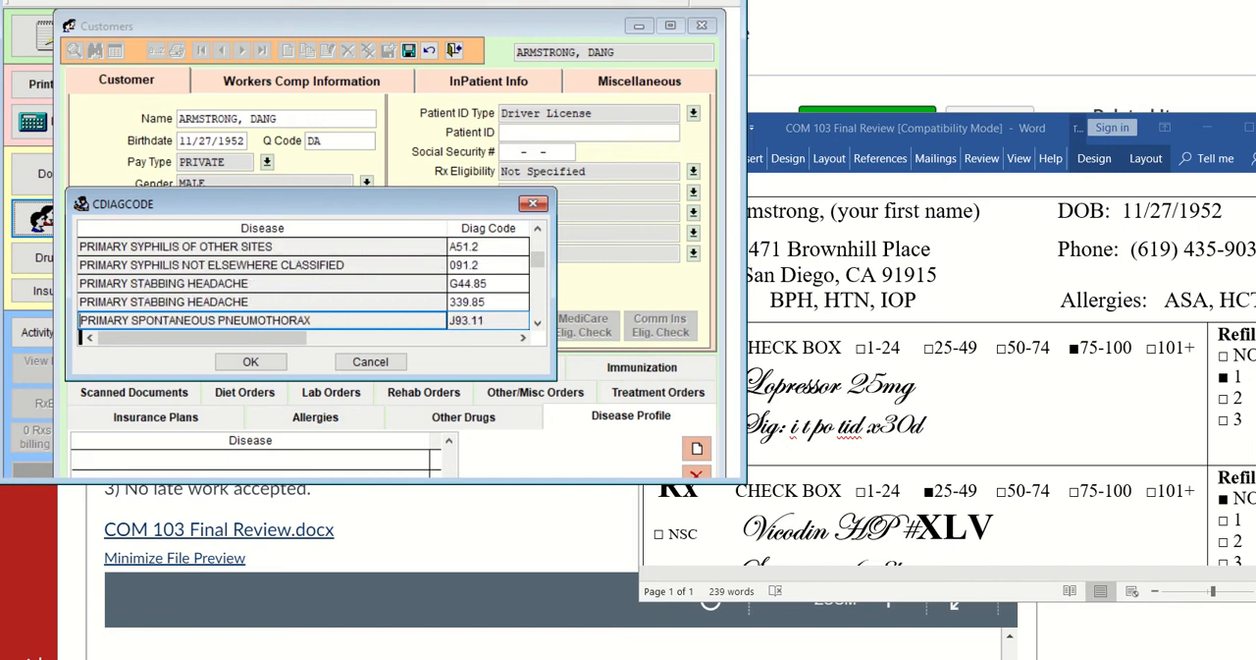
key("Down")
key("Down")
key("Down")
key("Down")
key("Down")
key("Down")
key("Down")
key("Down")
key("Down")
key("Down")
key("Down")
key("Down")
key("Down")
key("Down")
key("Down")
key("Down")
key("Down")
key("Down")
key("Down")
key("Down")
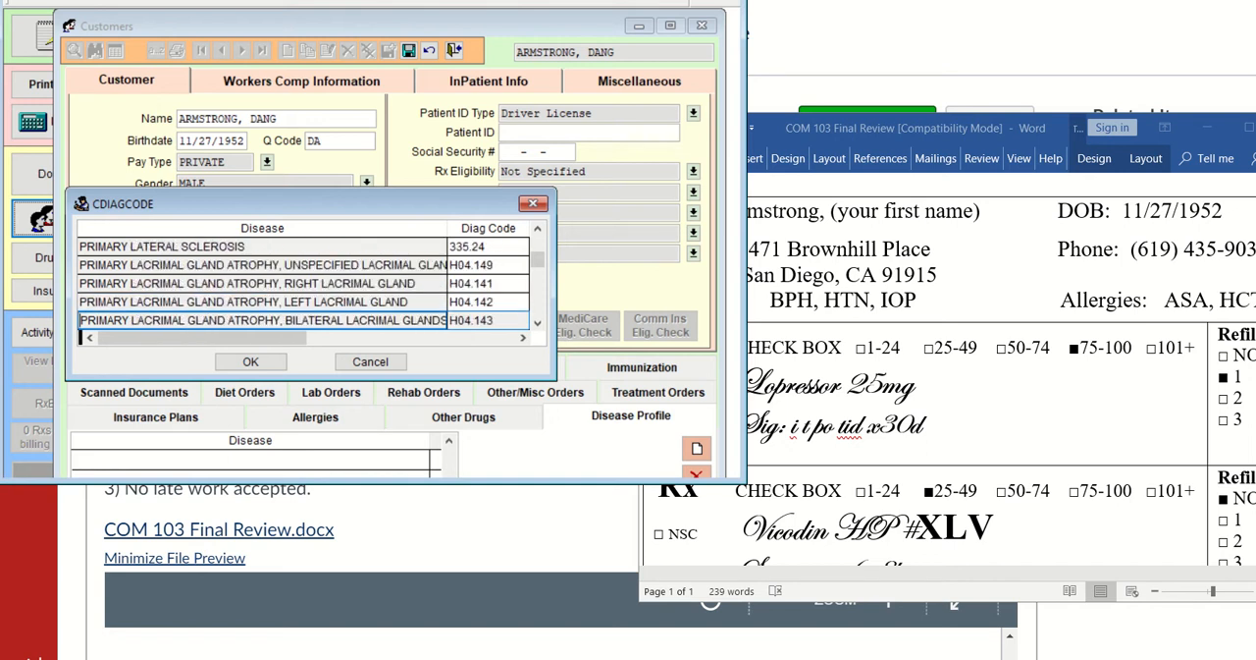
key("Down")
key("Down")
key("Down")
key("Down")
key("Down")
key("Down")
key("Down")
key("Down")
key("Down")
key("Down")
key("Down")
key("Down")
key("Down")
key("Down")
key("Down")
key("Down")
key("Down")
key("Down")
key("Down")
key("Down")
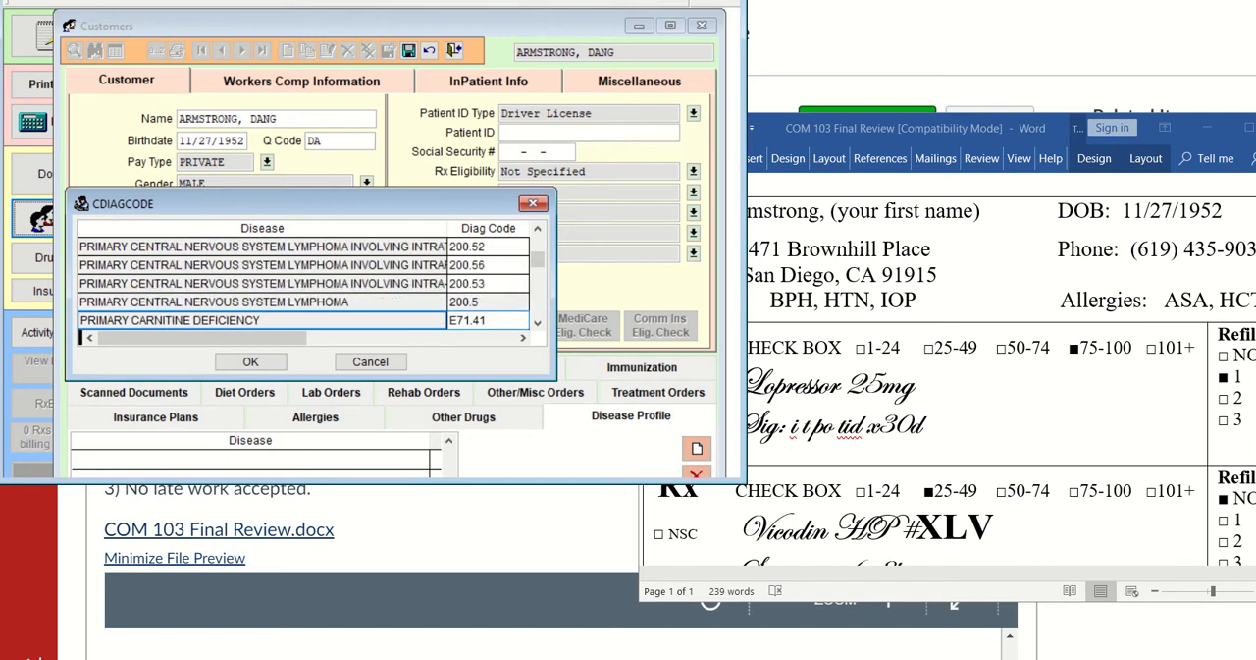
key("Down")
key("Down")
key("Down")
key("Down")
key("Down")
key("Down")
key("Down")
key("Down")
key("Down")
key("Down")
key("Down")
key("Down")
key("Down")
key("Down")
key("Down")
key("Down")
key("Down")
key("Down")
key("Down")
key("Down")
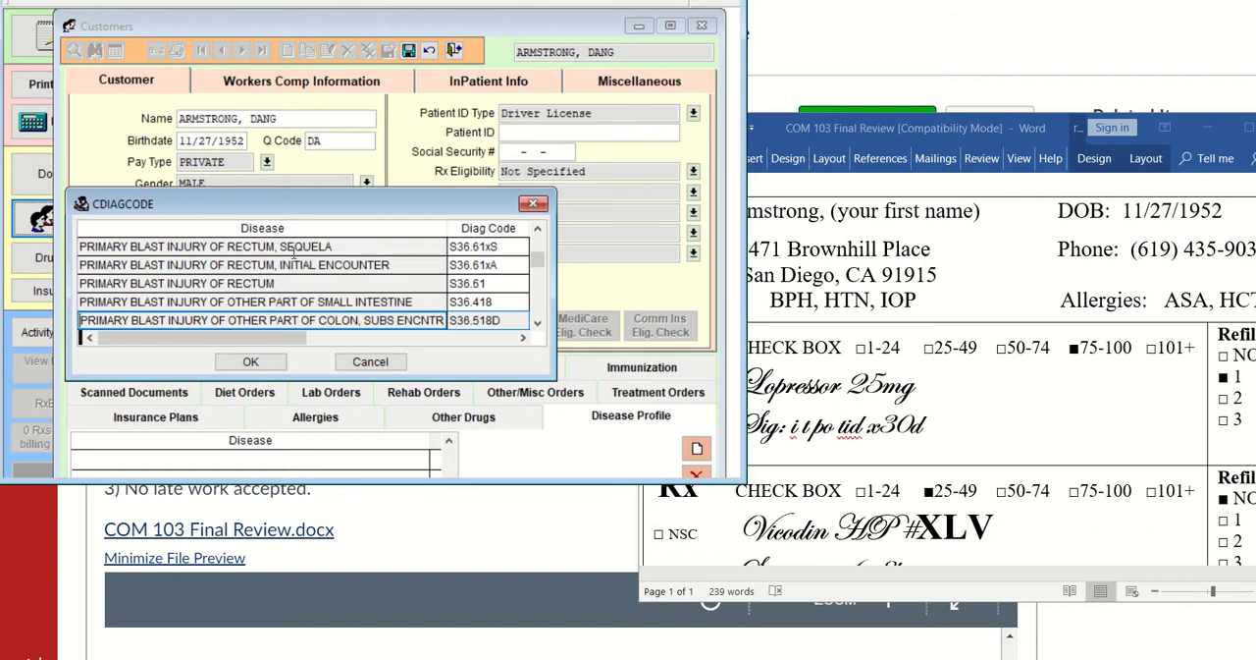
Search the diagnosis list again for "pro" and go through the matches to the prostate conditions
left_click(293, 247)
type("p")
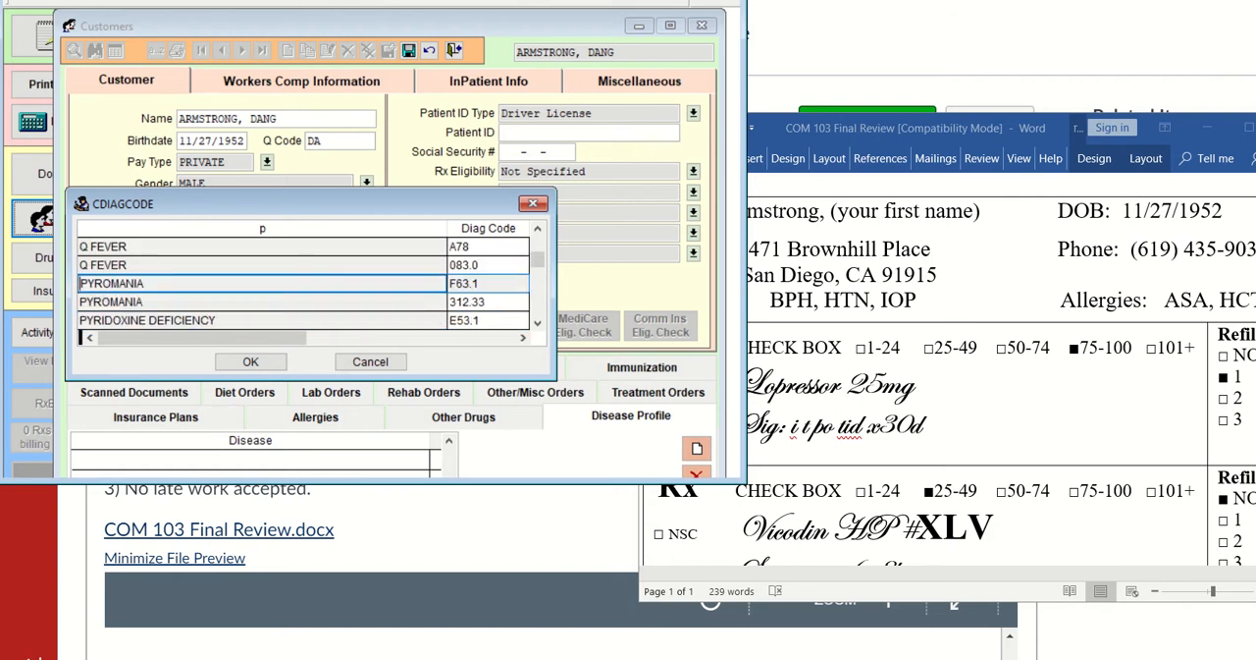
type("ro")
key("Down")
key("Down")
key("Down")
key("Down")
key("Down")
key("Down")
key("Down")
key("Down")
key("Down")
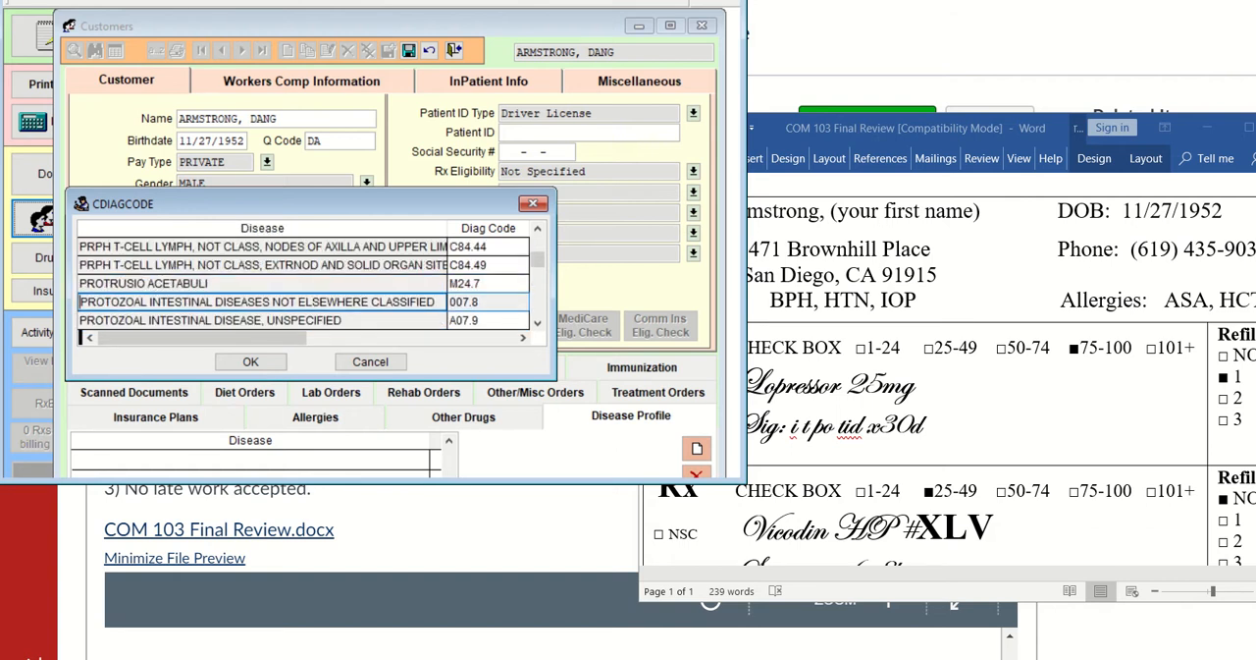
key("Down")
key("Down")
key("Down")
key("Down")
key("Down")
key("Down")
key("Down")
key("Down")
key("Down")
key("Down")
key("Down")
key("Down")
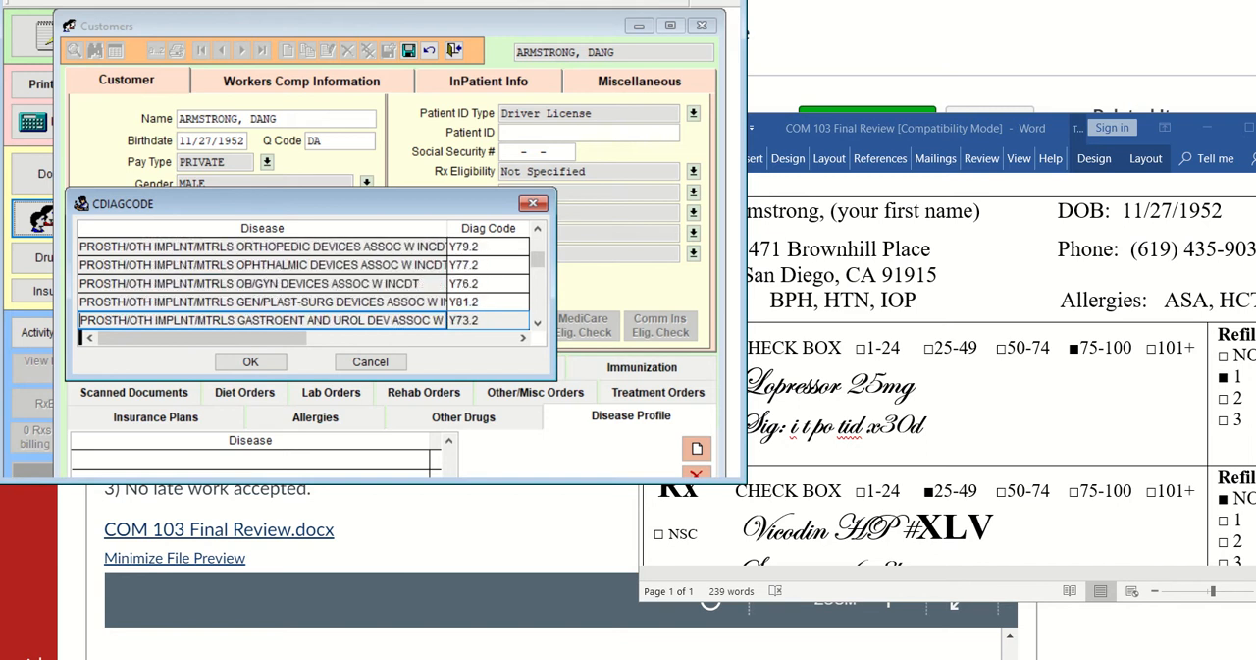
key("Down")
key("Down")
key("Down")
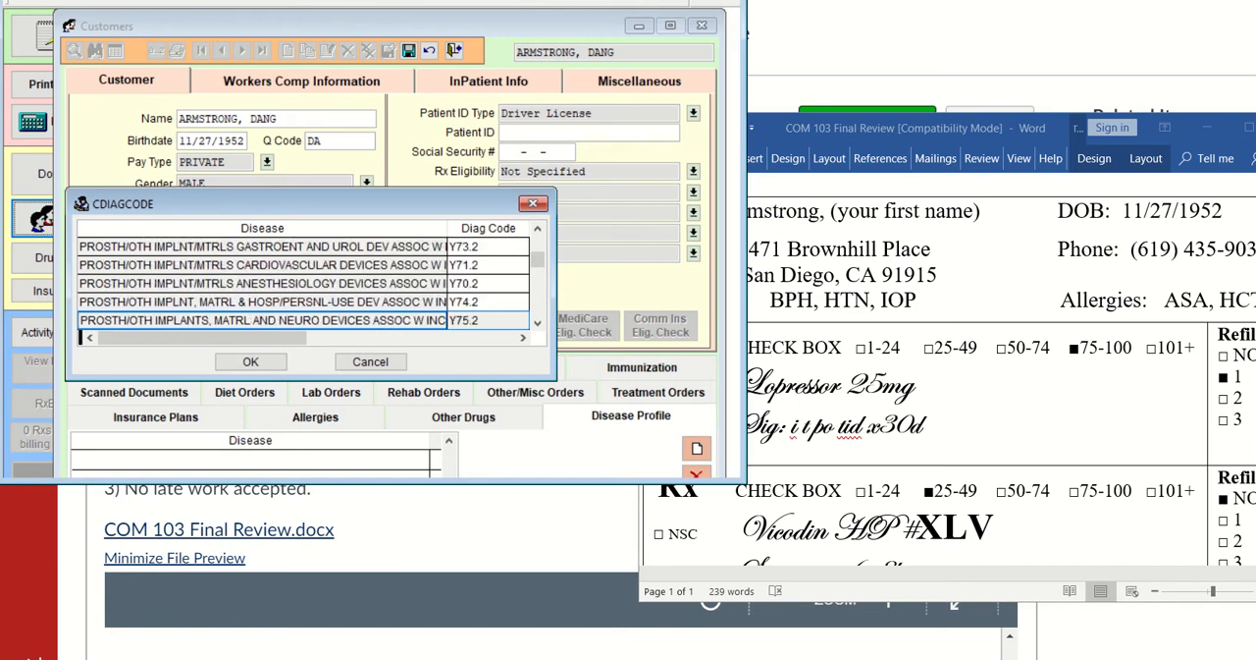
key("Down")
key("Down")
key("Down")
key("Down")
key("Down")
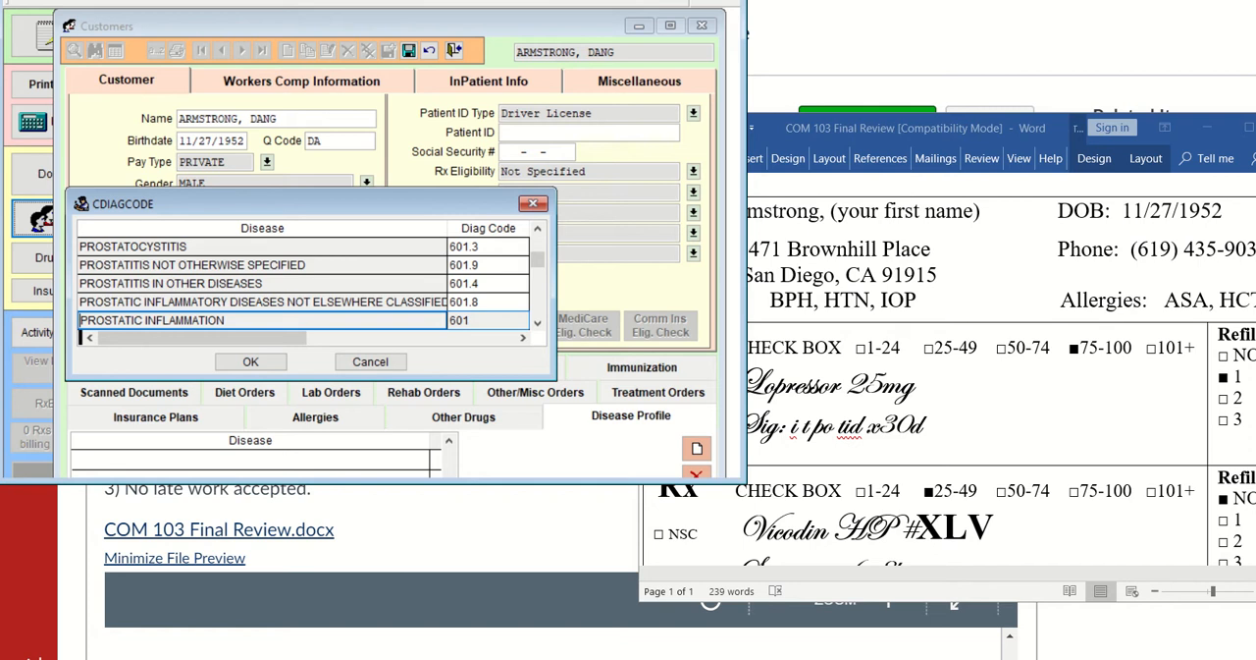
key("Down")
key("Down")
key("Down")
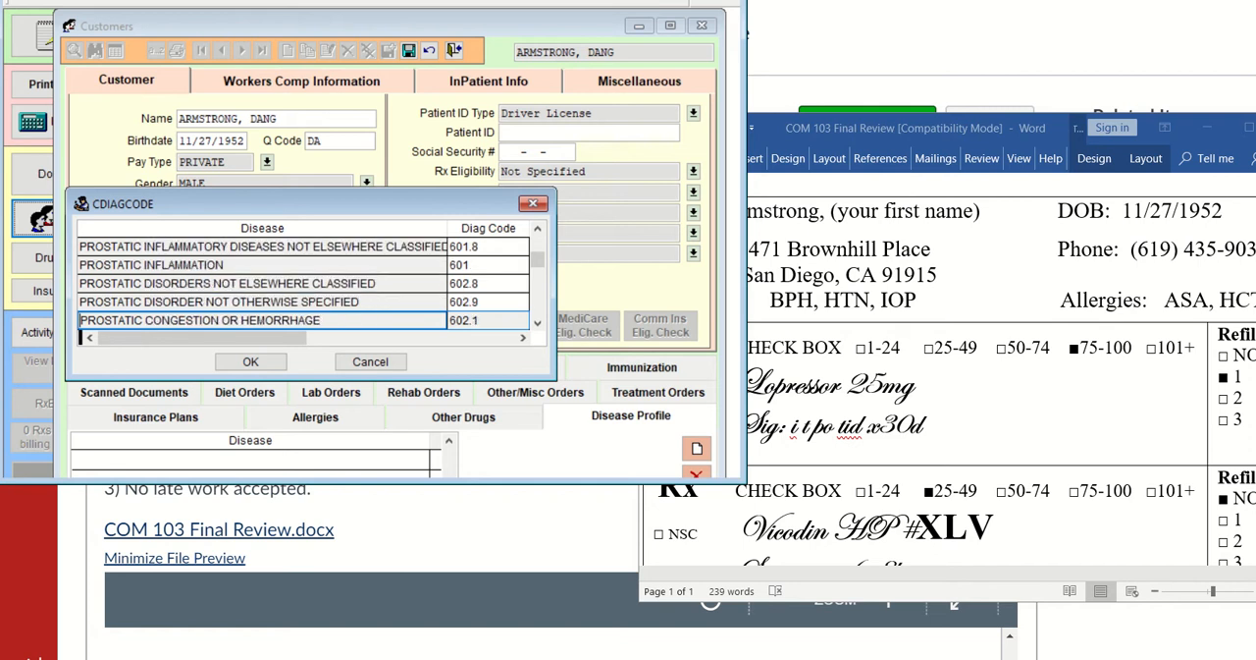
key("Down")
key("Down")
key("Down")
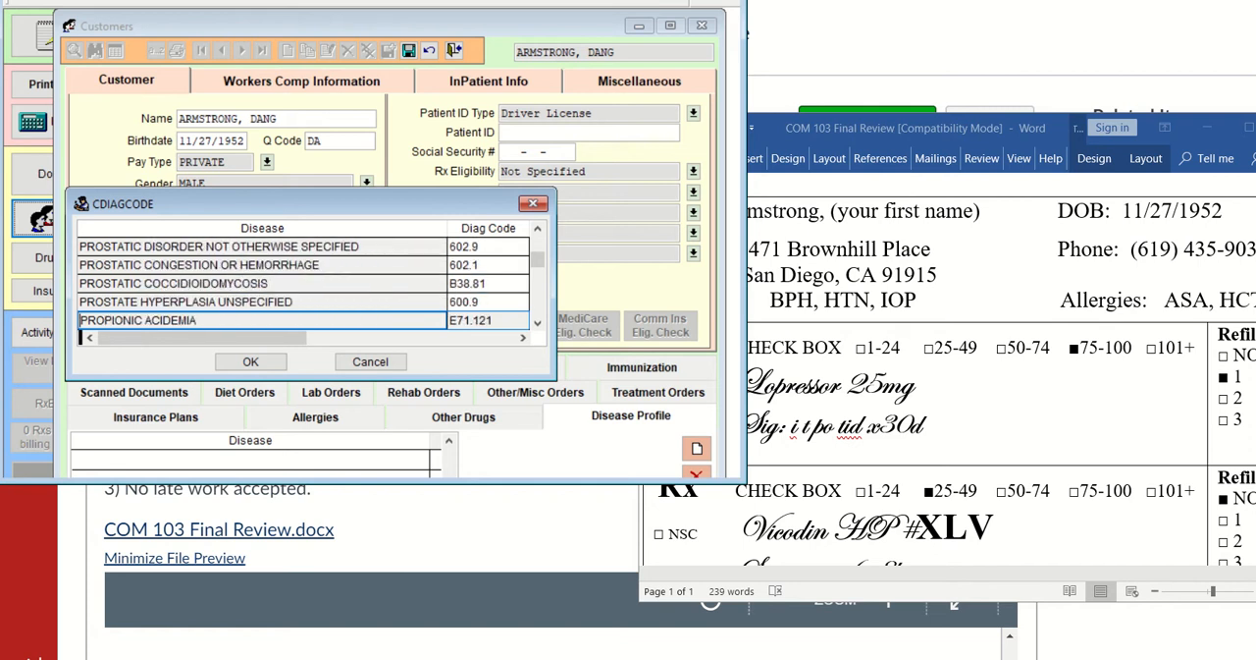
key("Down")
key("Down")
key("Down")
key("Up")
key("Up")
key("Up")
key("Up")
key("Up")
key("Up")
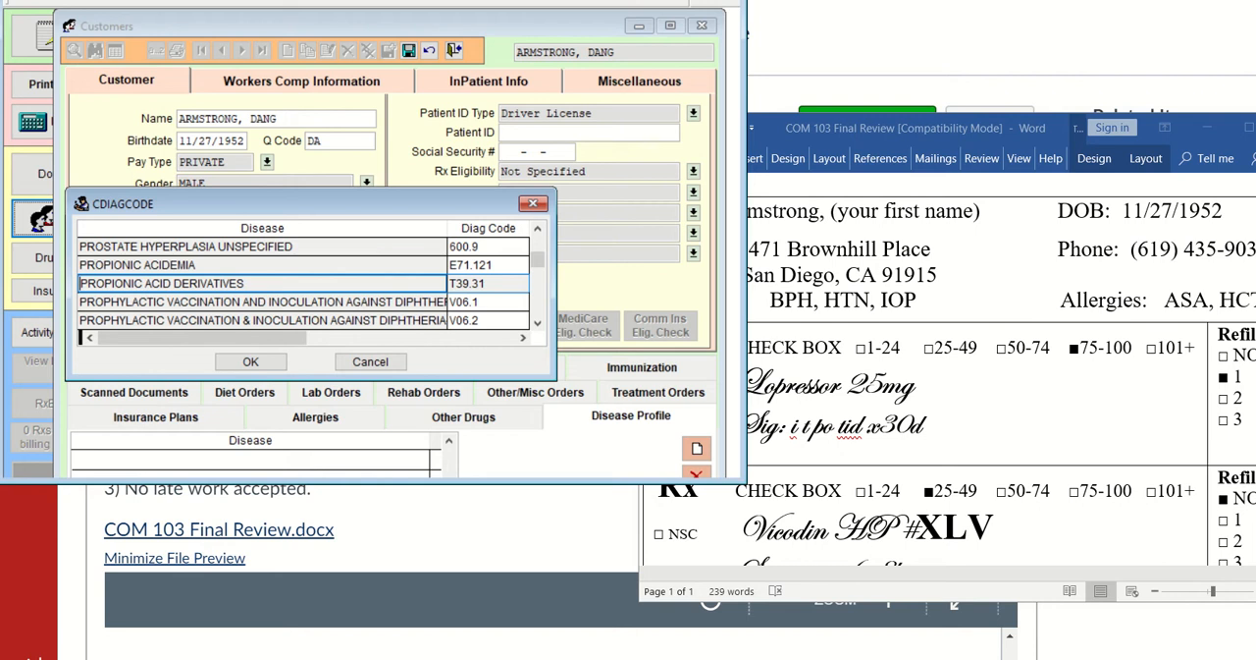
key("Down")
key("Down")
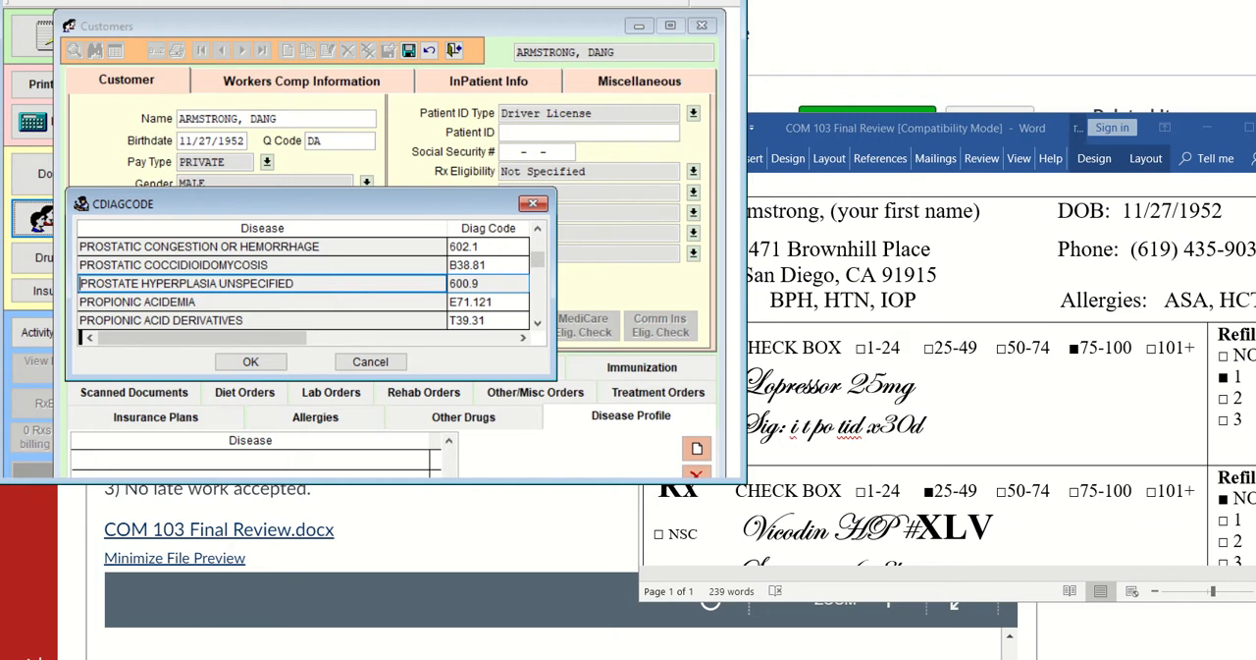
Examine the neighbouring prostatic and prostatitis entries for a closer match to the BPH diagnosis
key("Up")
key("Up")
key("Up")
key("Up")
key("Up")
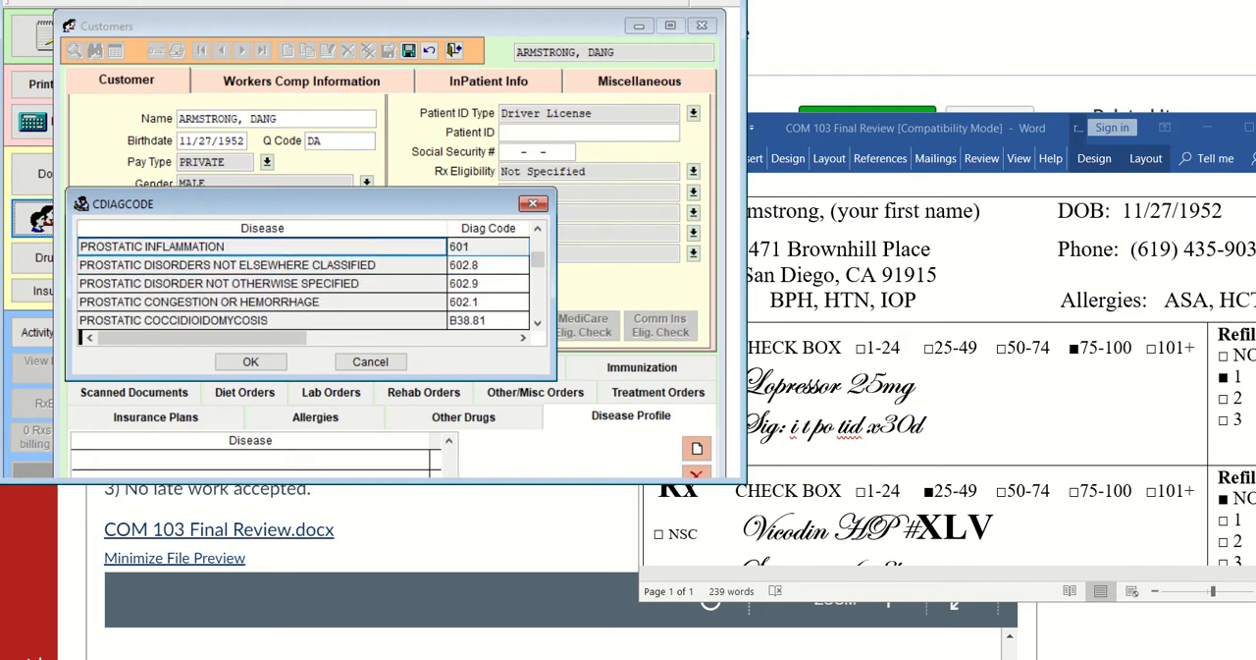
key("Up")
key("Up")
key("Up")
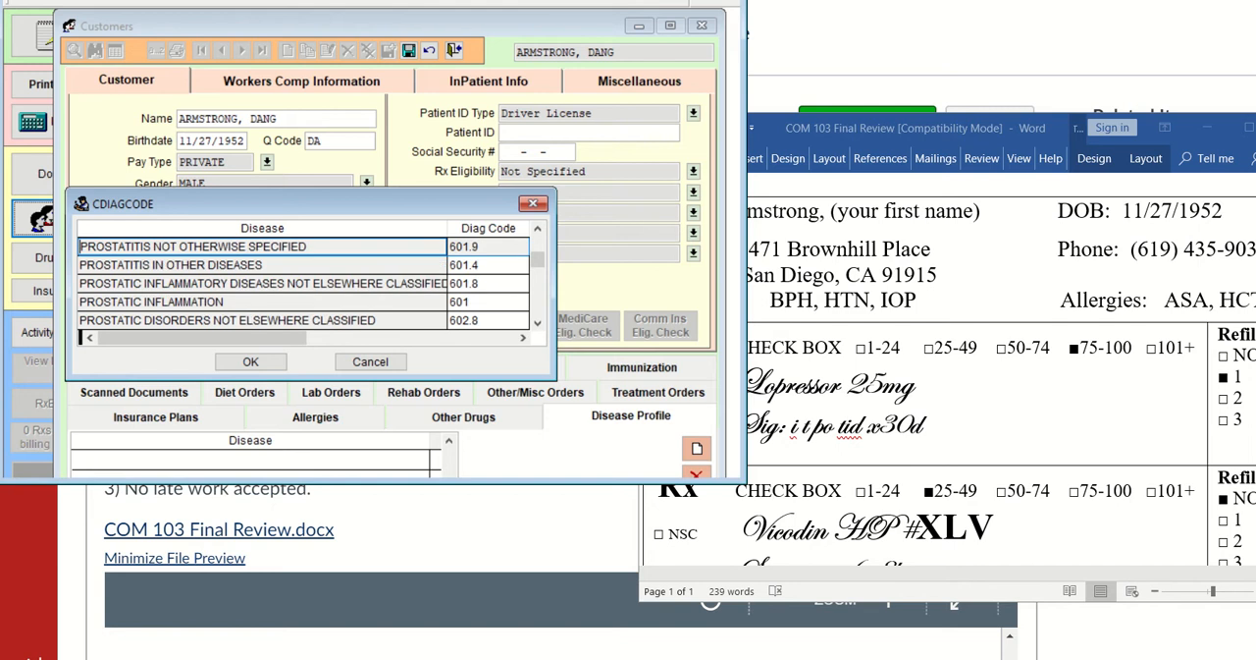
key("Up")
key("Up")
key("Up")
key("Up")
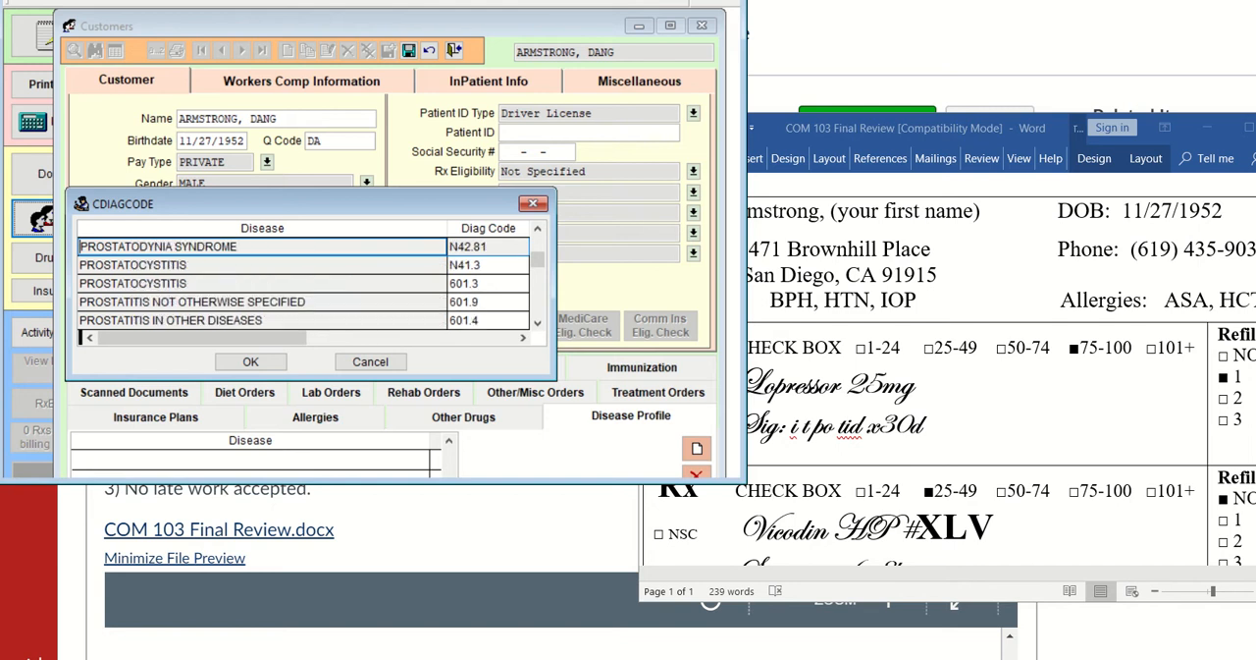
Record PROSTATE HYPERPLASIA UNSPECIFIED as the first disease in the customer's profile
key("Down")
key("Down")
key("Down")
key("Down")
key("Down")
key("Down")
key("Down")
key("Down")
key("Down")
key("Down")
key("Down")
key("Down")
key("Down")
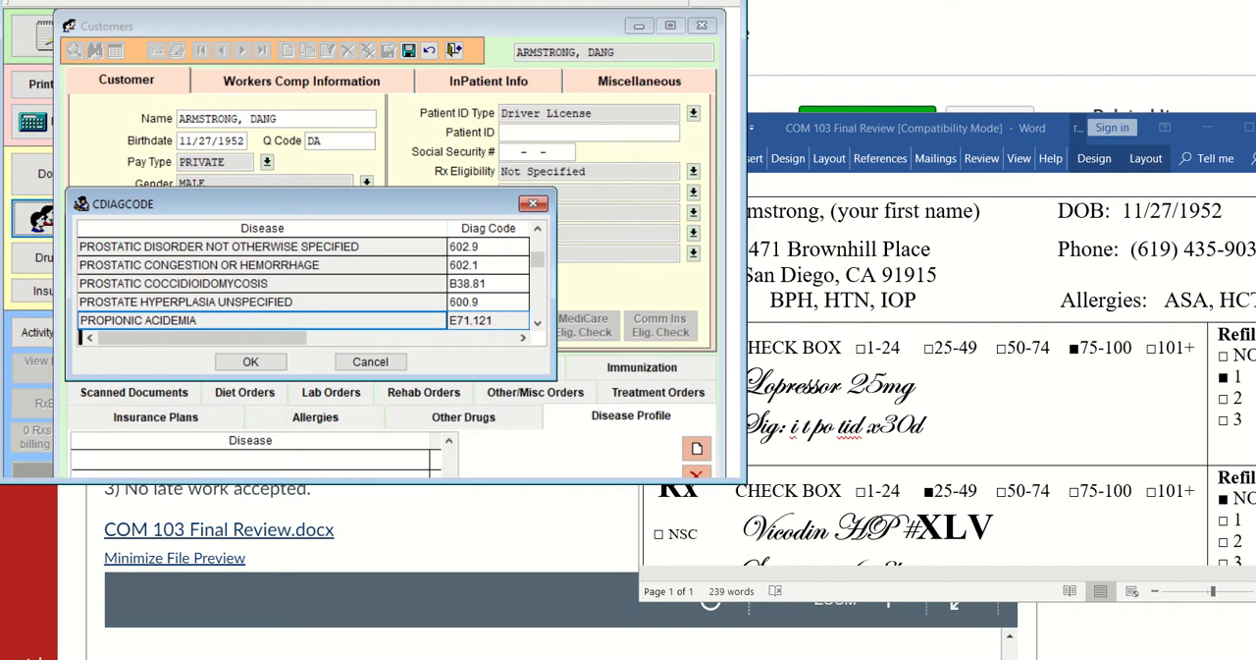
key("Up")
key("Return")
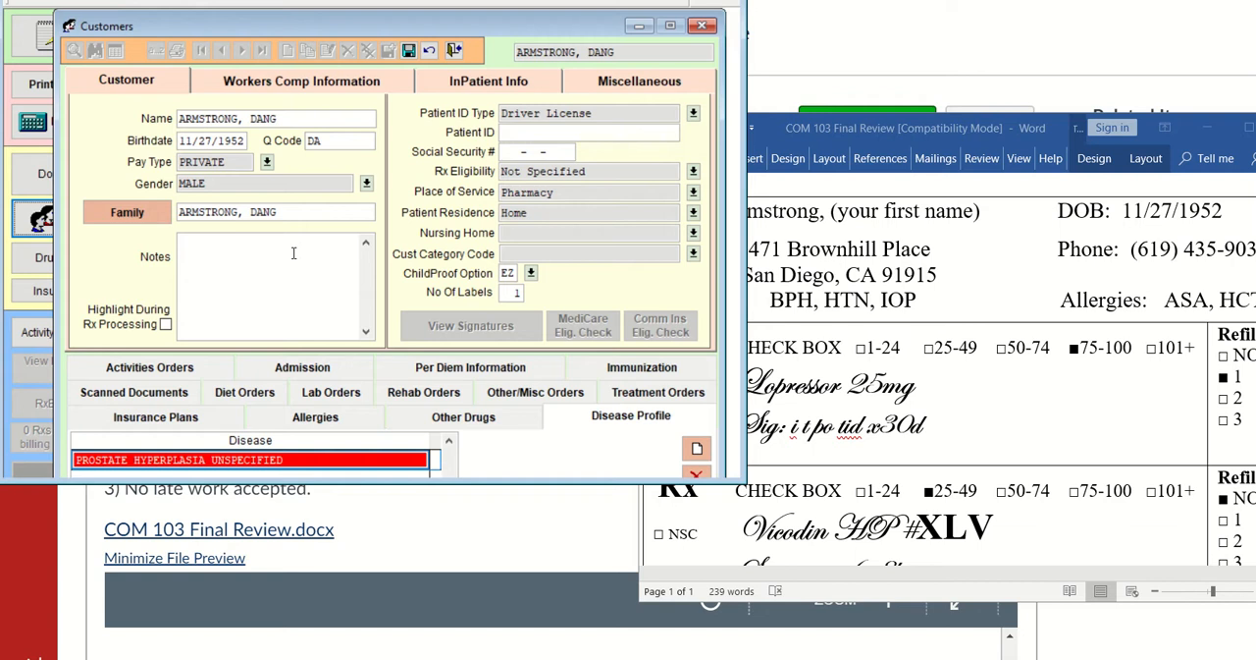
Add a second row to the customer's disease profile and search the diagnosis list for "hypert"
left_click(697, 449)
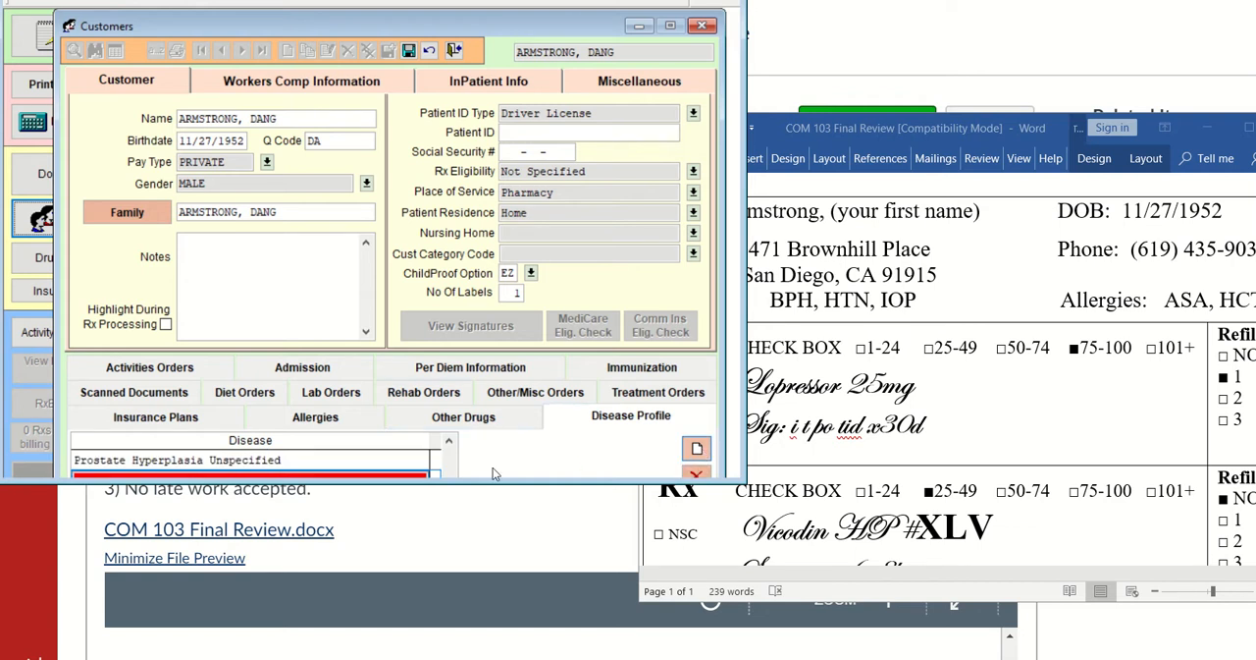
right_click(400, 477)
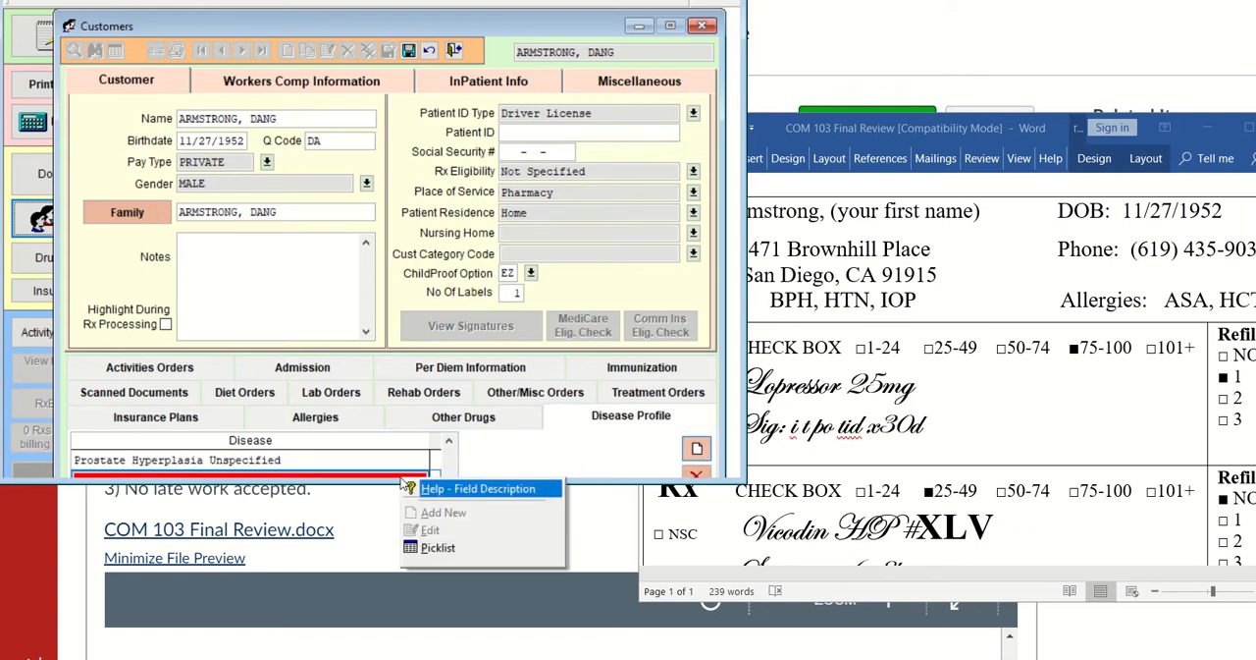
left_click(438, 547)
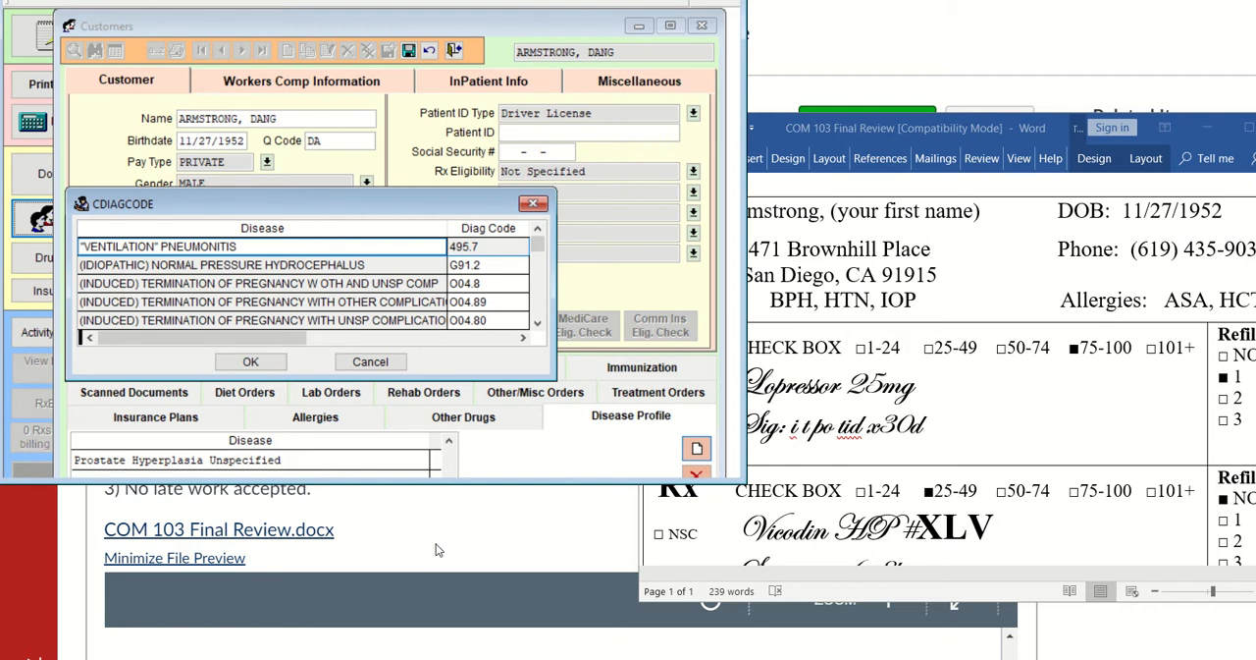
type("hyper")
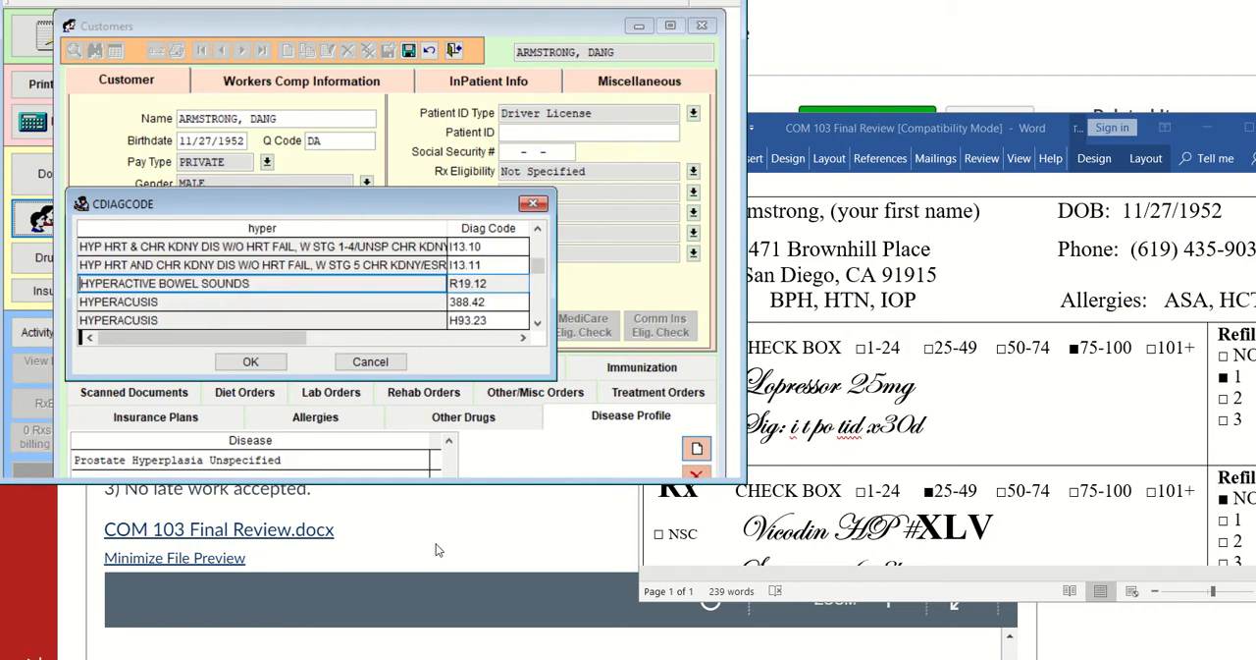
type("t")
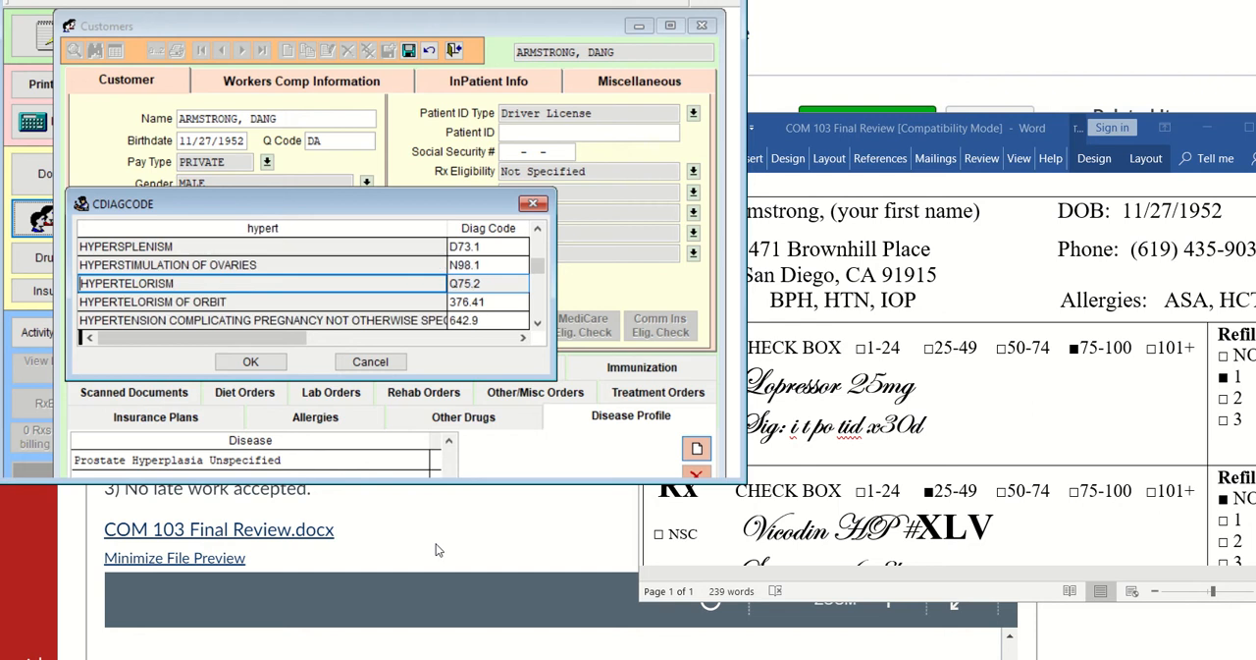
Record HYPERTENSION NOT OTHERWISE SPECIFIED, code 401.9, as the customer's second disease
key("Down")
key("Down")
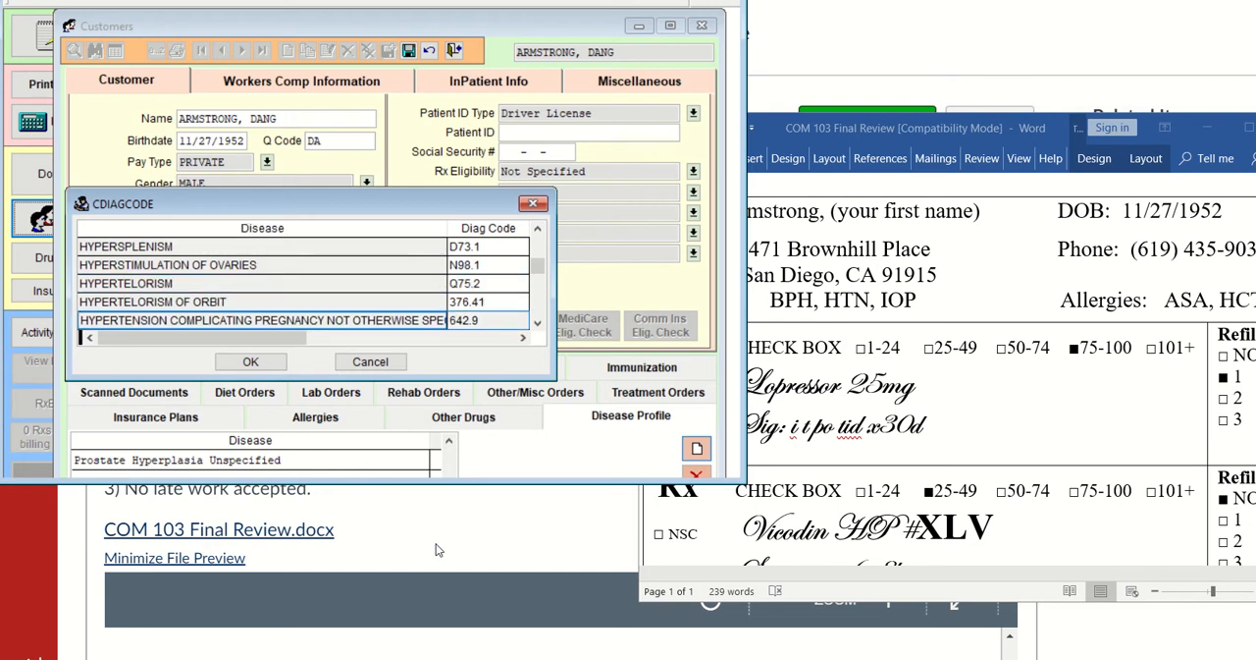
key("Down")
key("Down")
key("Down")
key("Down")
key("Down")
key("Down")
key("Down")
key("Down")
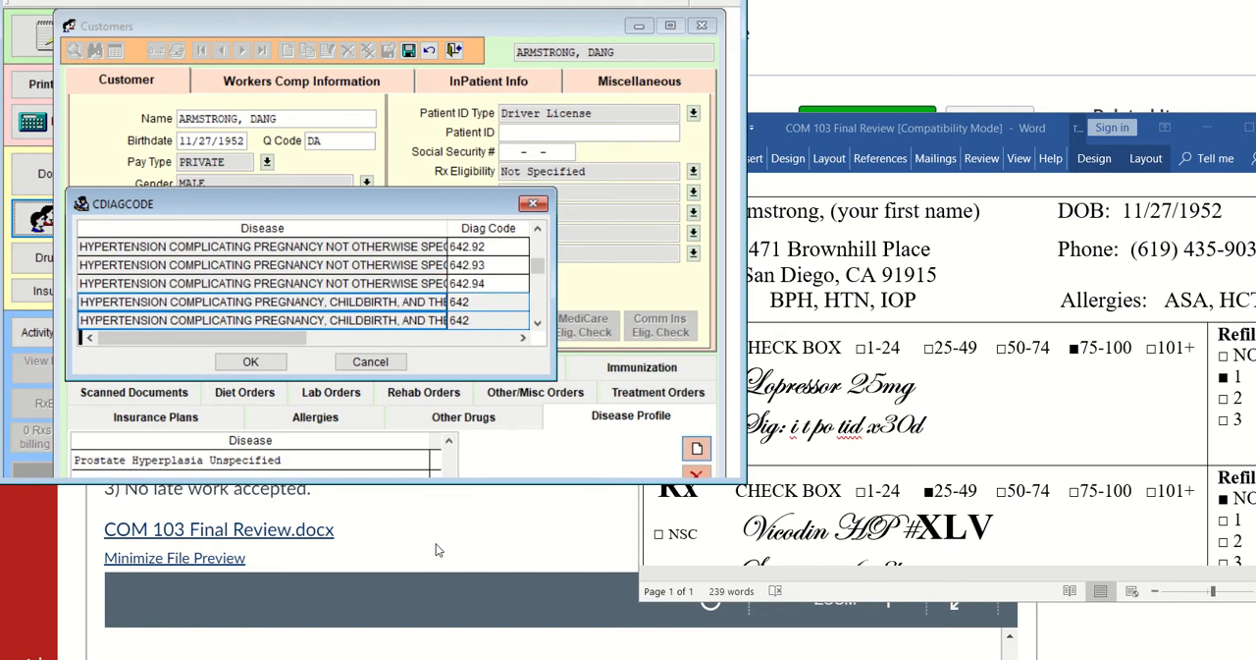
key("Up")
key("Up")
key("Up")
key("Down")
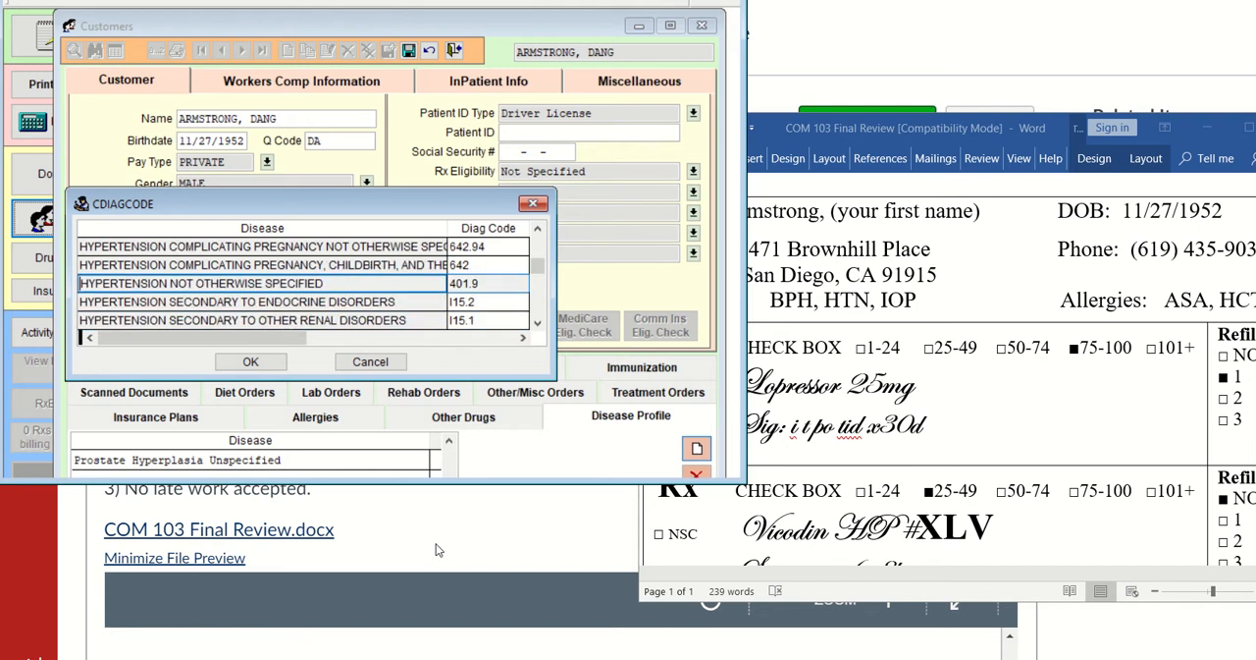
key("Return")
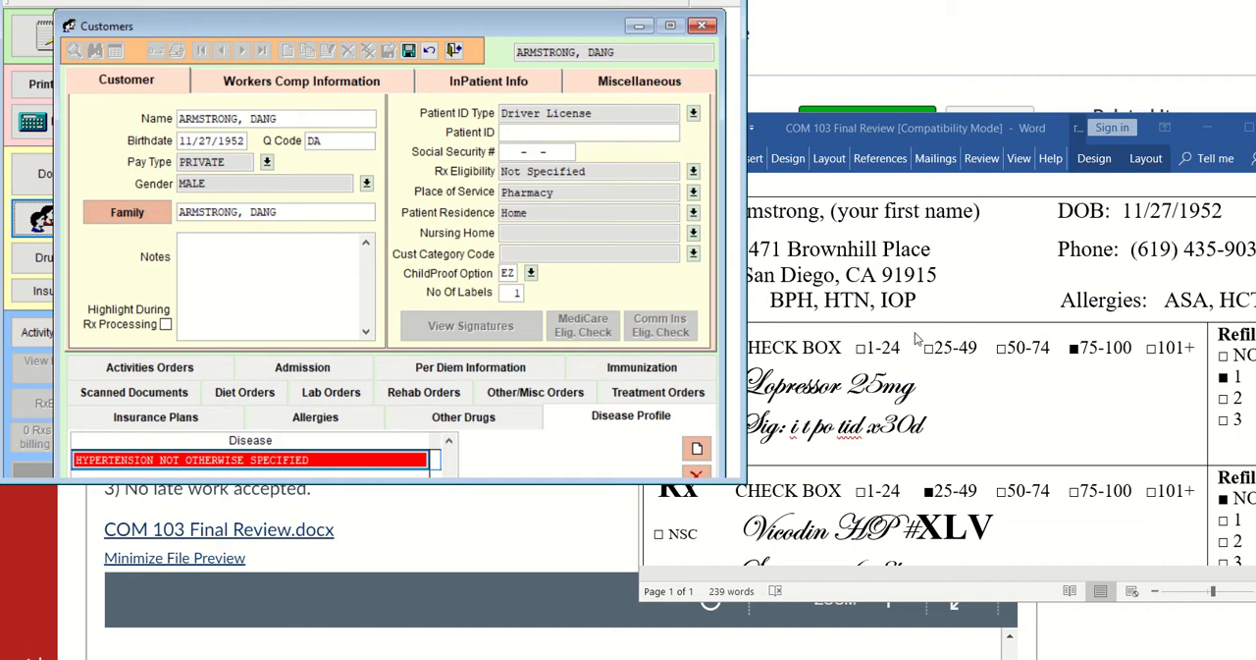
Add GLAUCOMA, code 365, as the third disease by searching the diagnosis list for "gl"
left_click(697, 449)
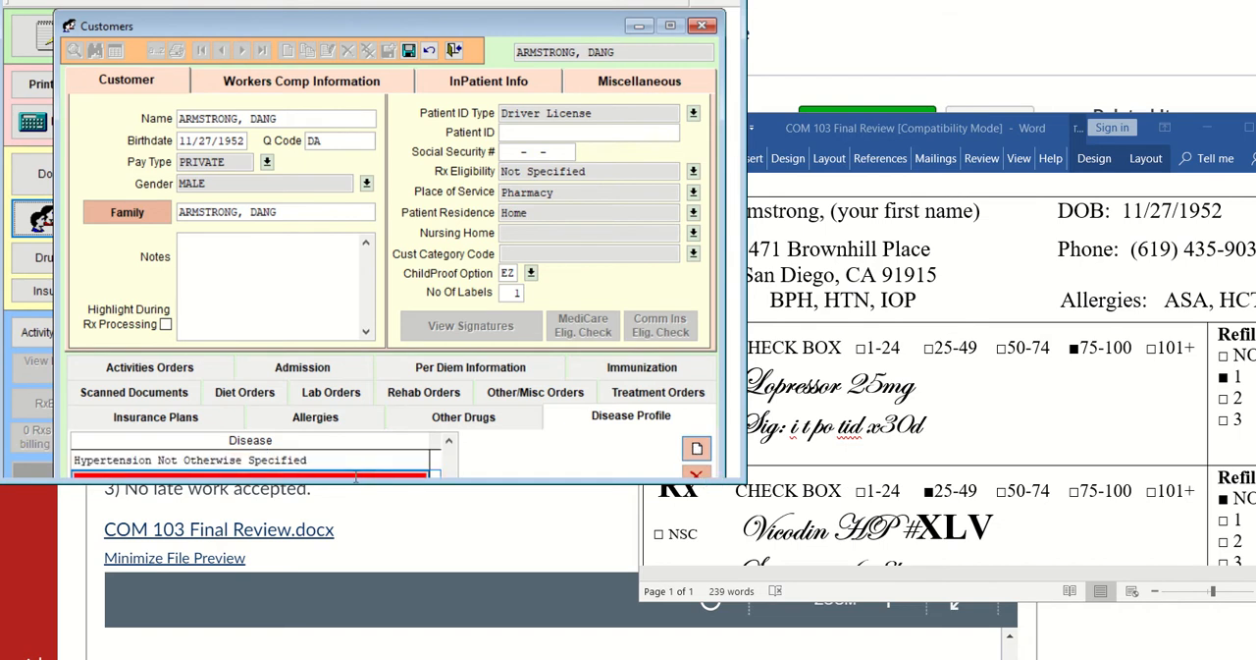
right_click(355, 475)
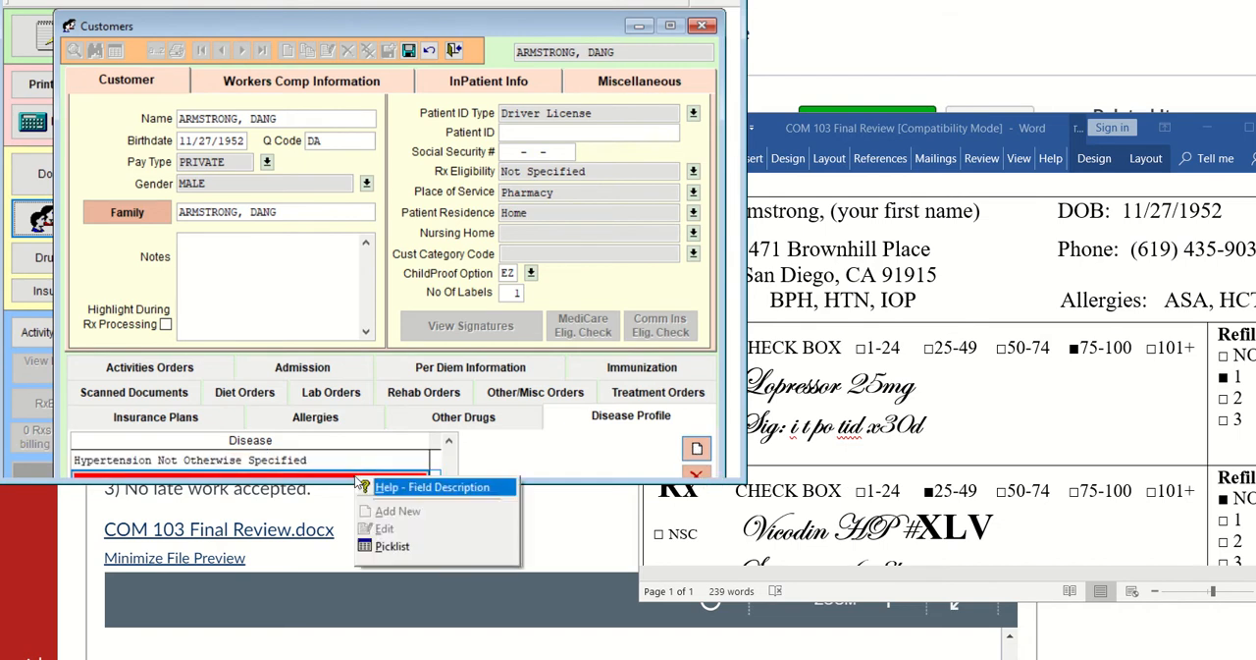
left_click(396, 540)
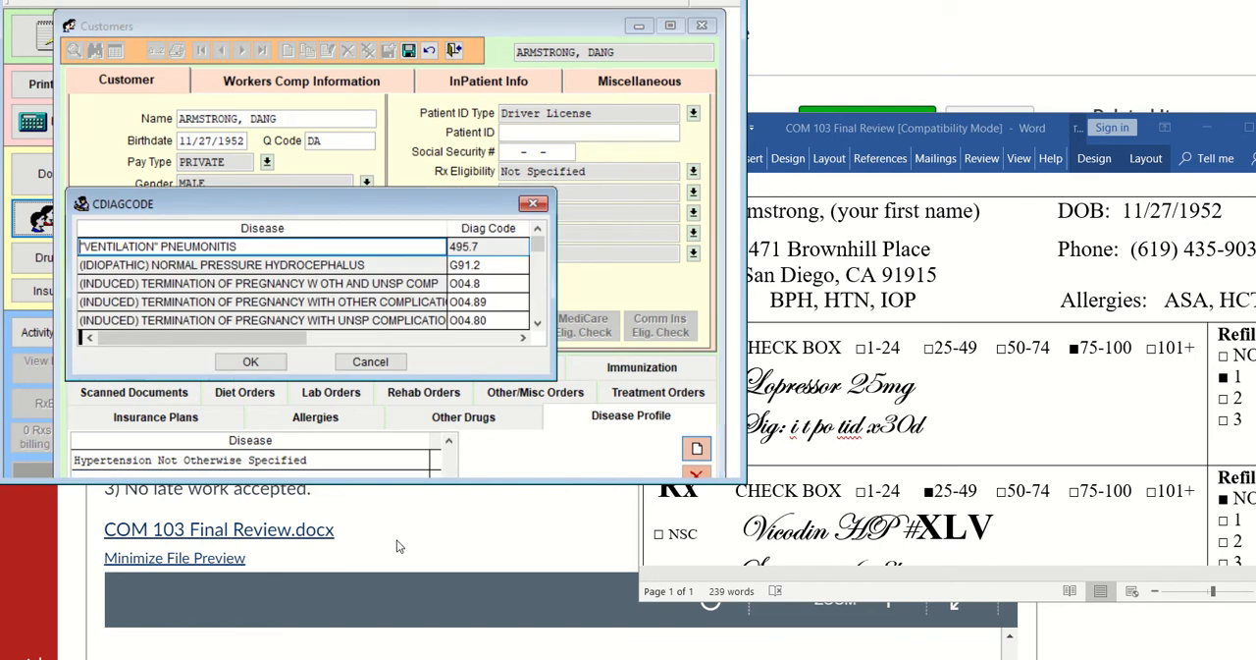
type("gl")
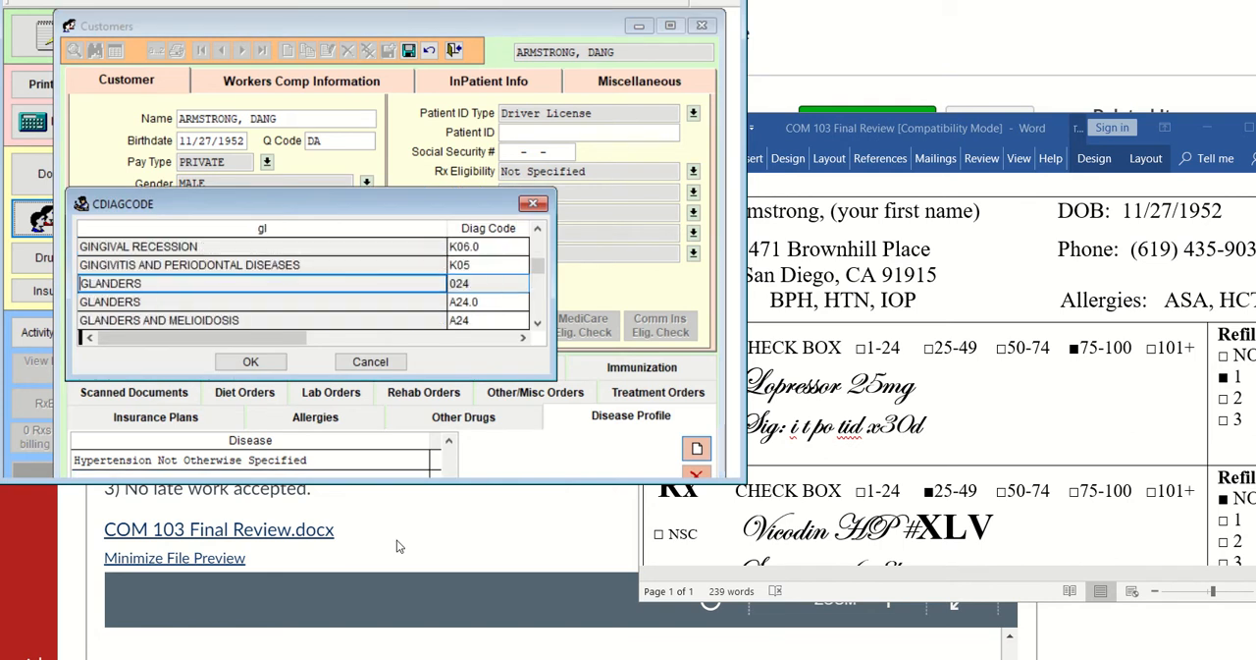
key("Down")
key("Down")
key("Down")
key("Down")
key("Down")
key("Down")
key("Down")
key("Down")
key("Down")
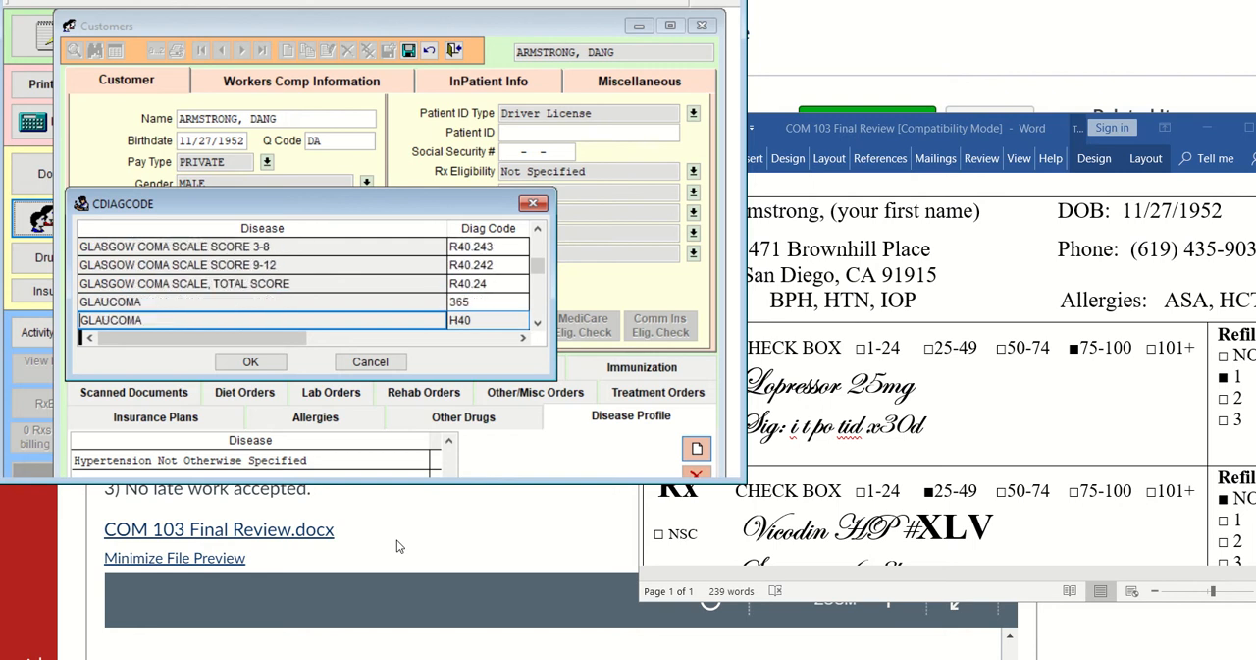
key("Up")
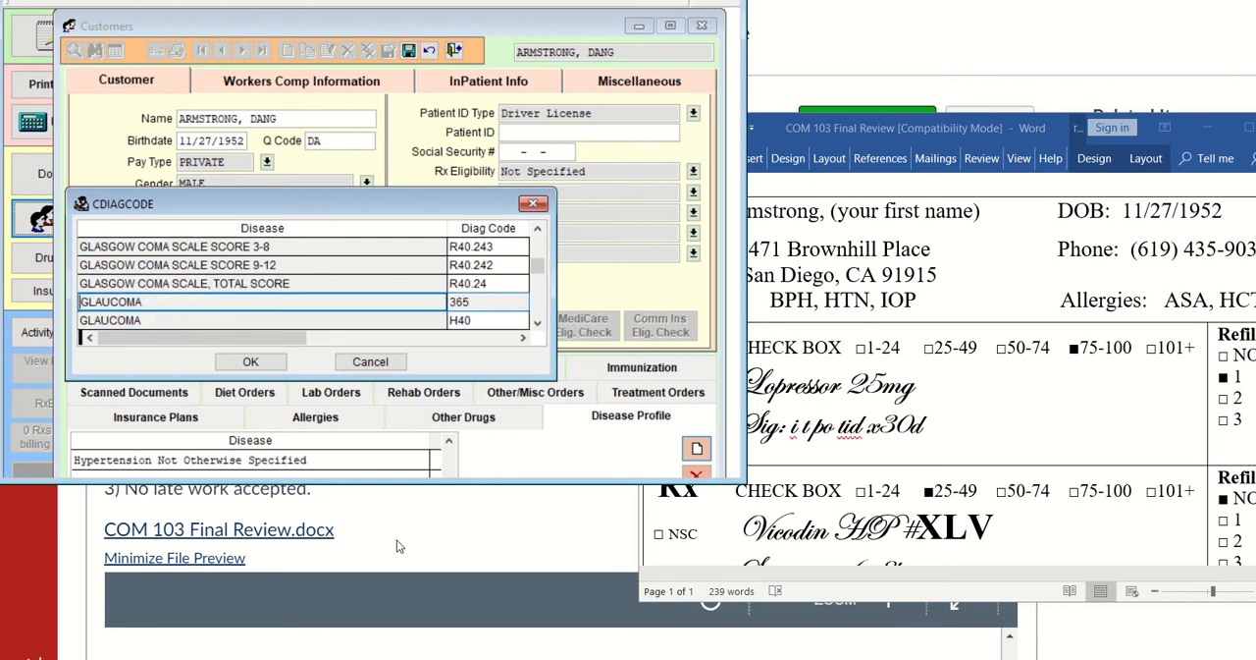
key("Return")
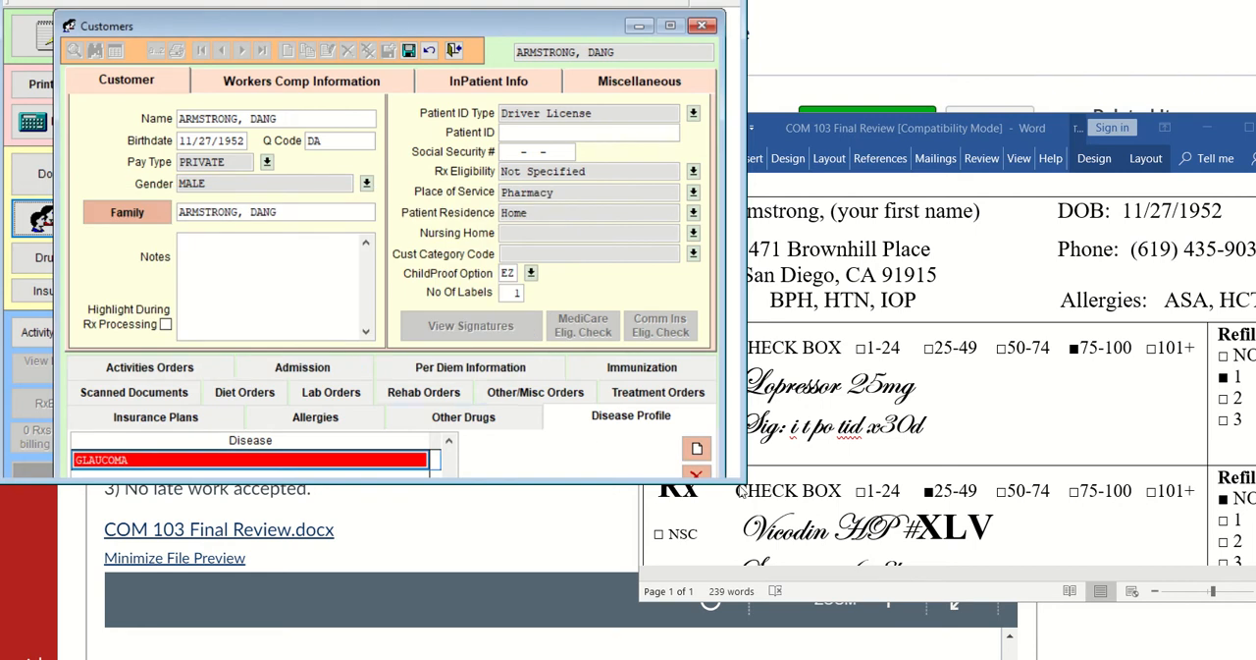
Enlarge the program window to check the full disease list, then save the customer record and close the Customers form
left_click_drag(741, 491, 725, 552)
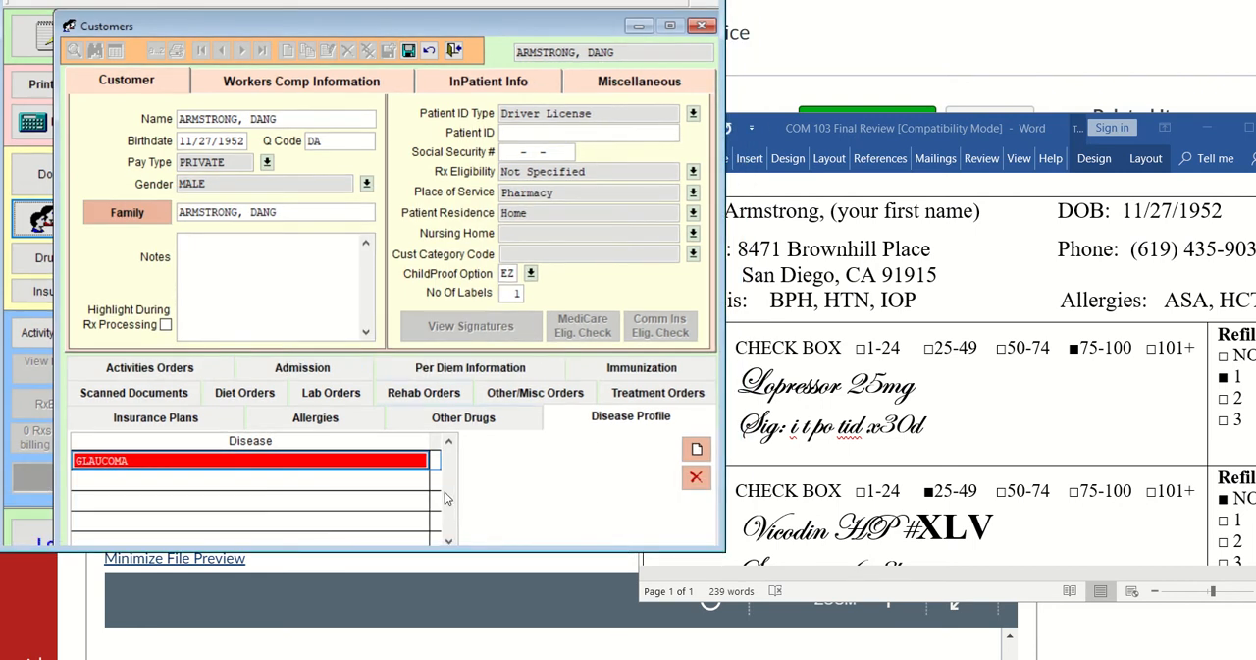
left_click(448, 442)
left_click(512, 497)
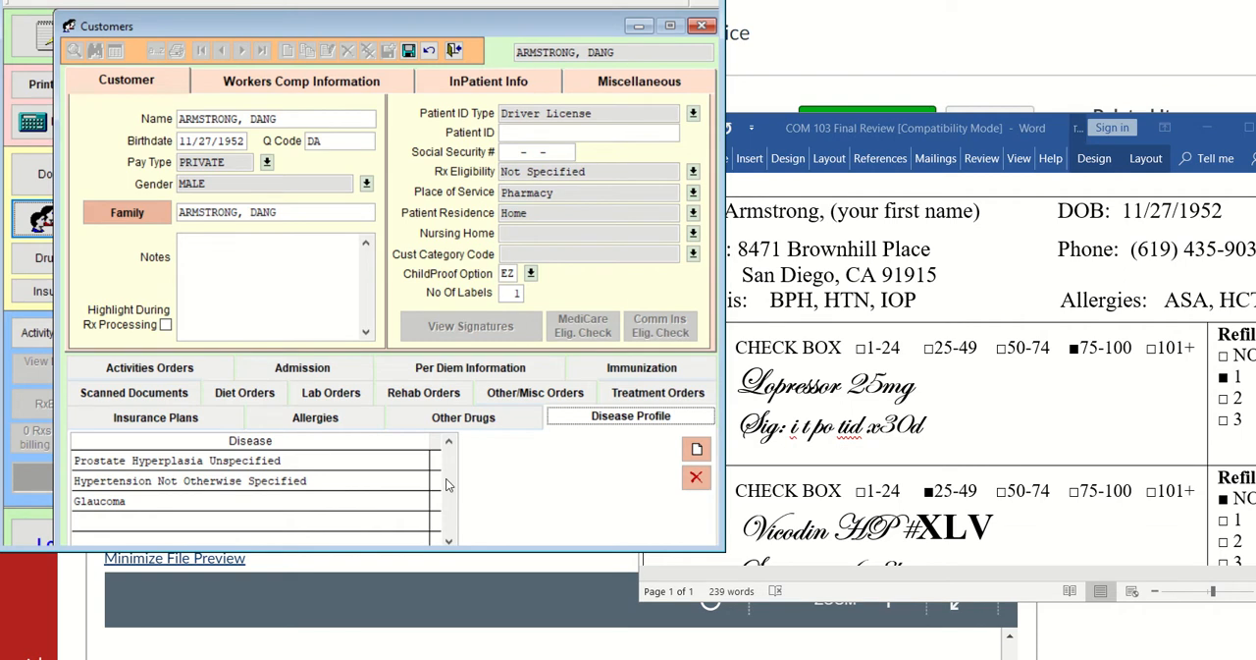
left_click(410, 54)
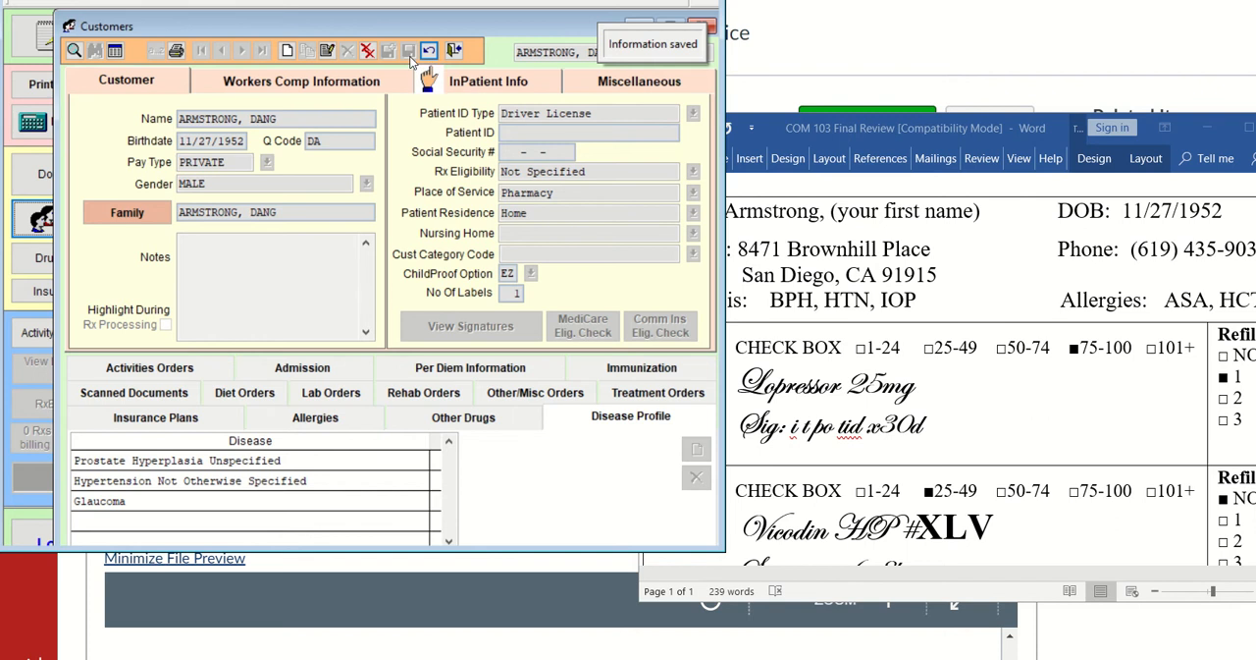
left_click(453, 52)
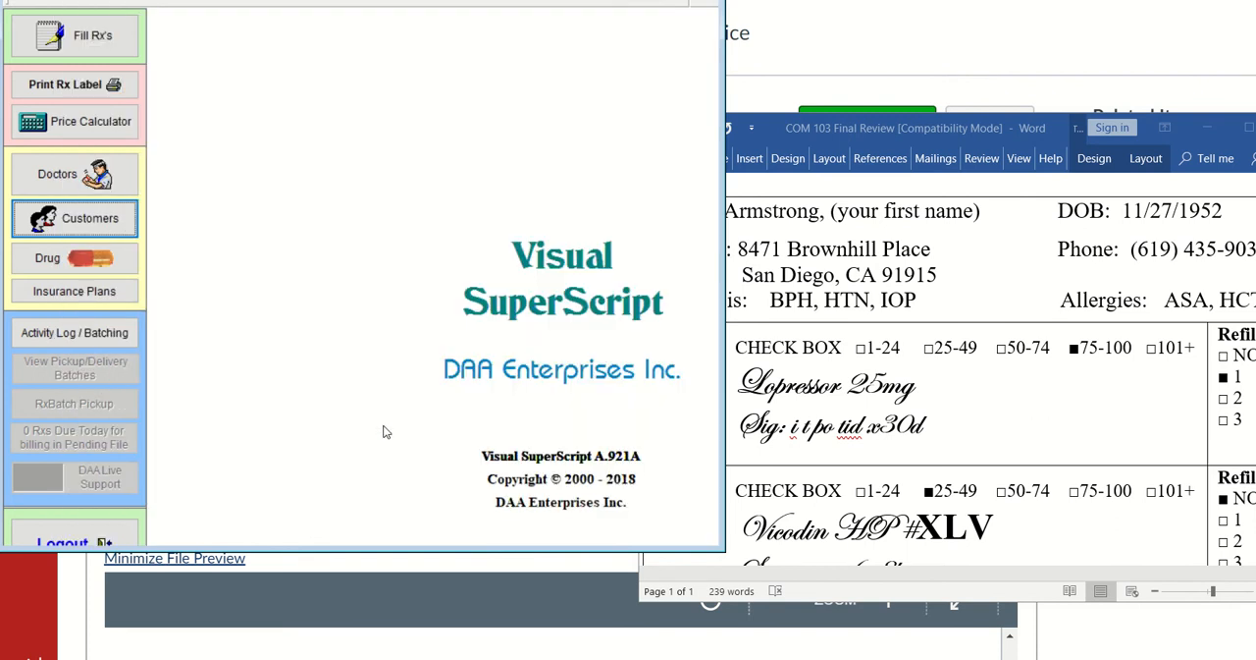
Switch to the COM 103 Final Review document in Word and reposition and enlarge its window to show the prescriptions with their refills
left_click(917, 129)
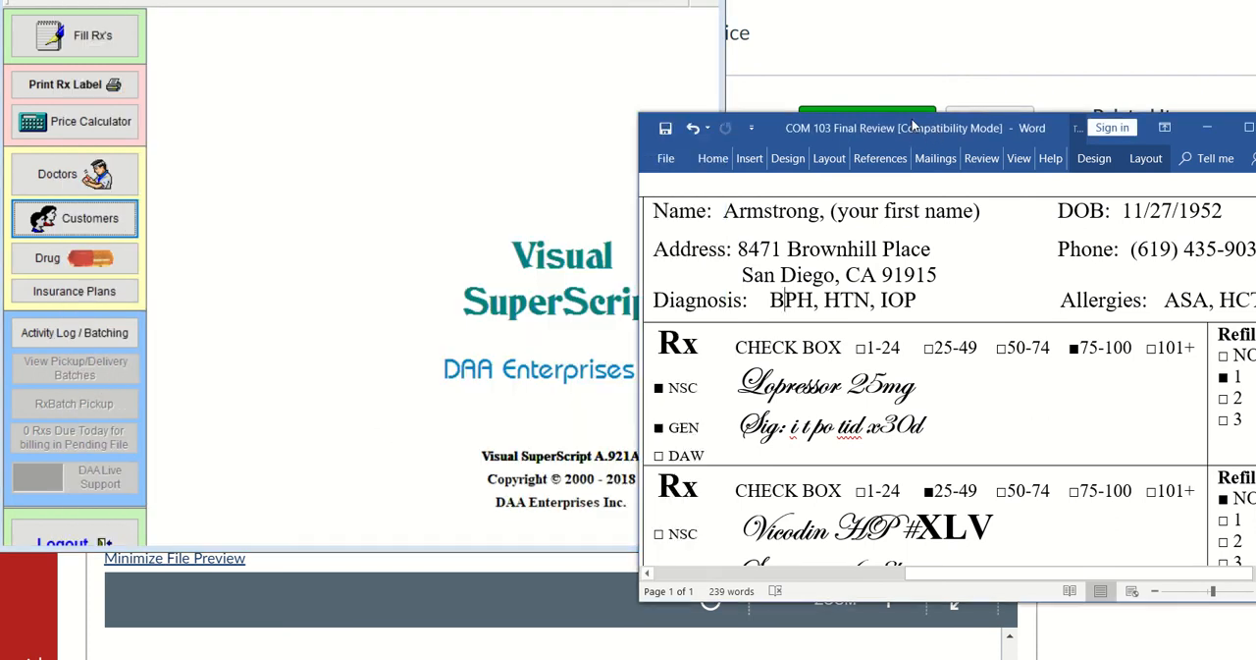
left_click_drag(917, 129, 839, 37)
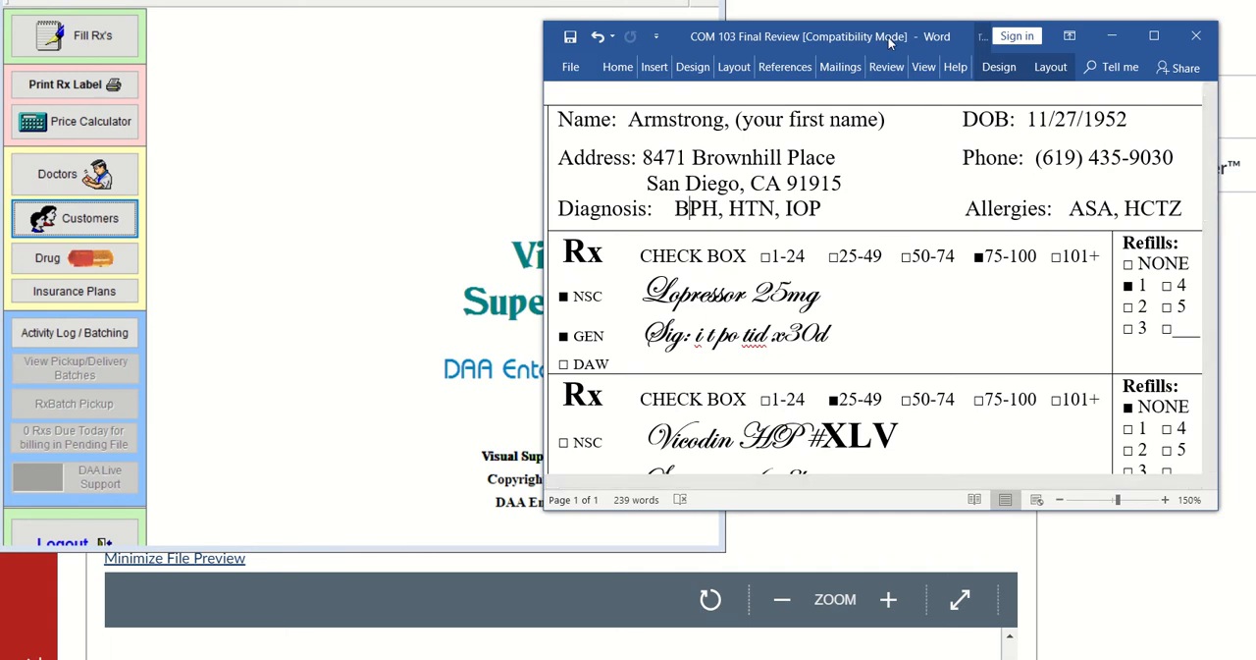
left_click_drag(890, 41, 888, 32)
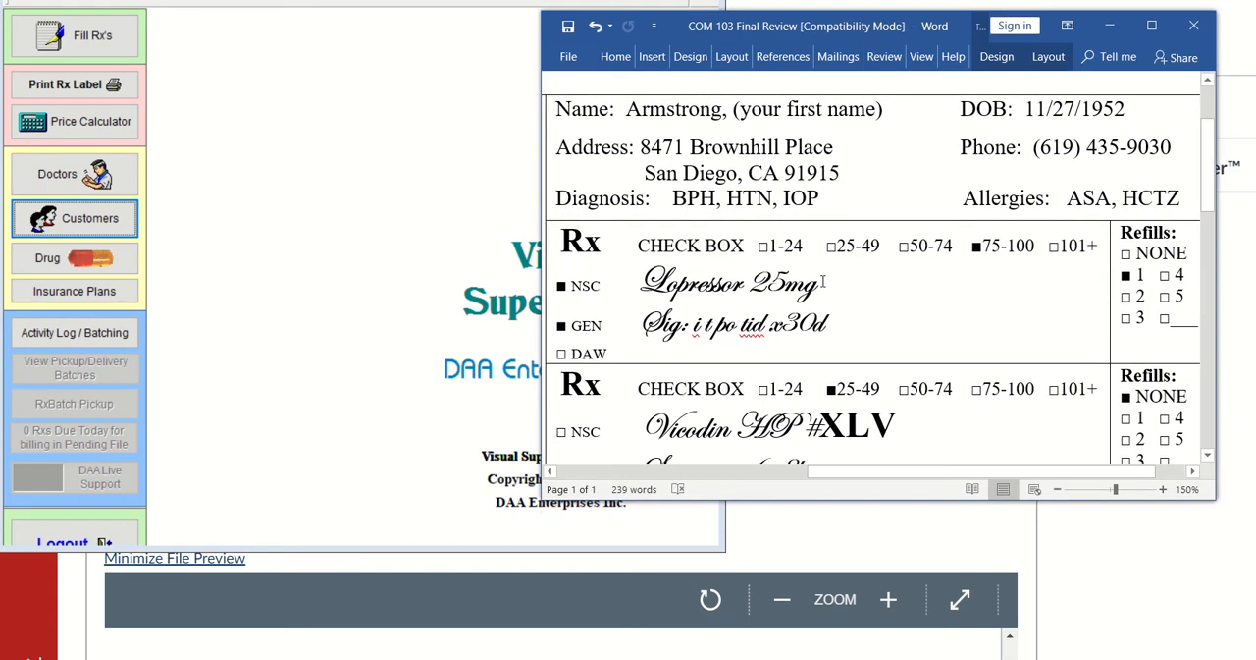
left_click_drag(1214, 499, 1245, 658)
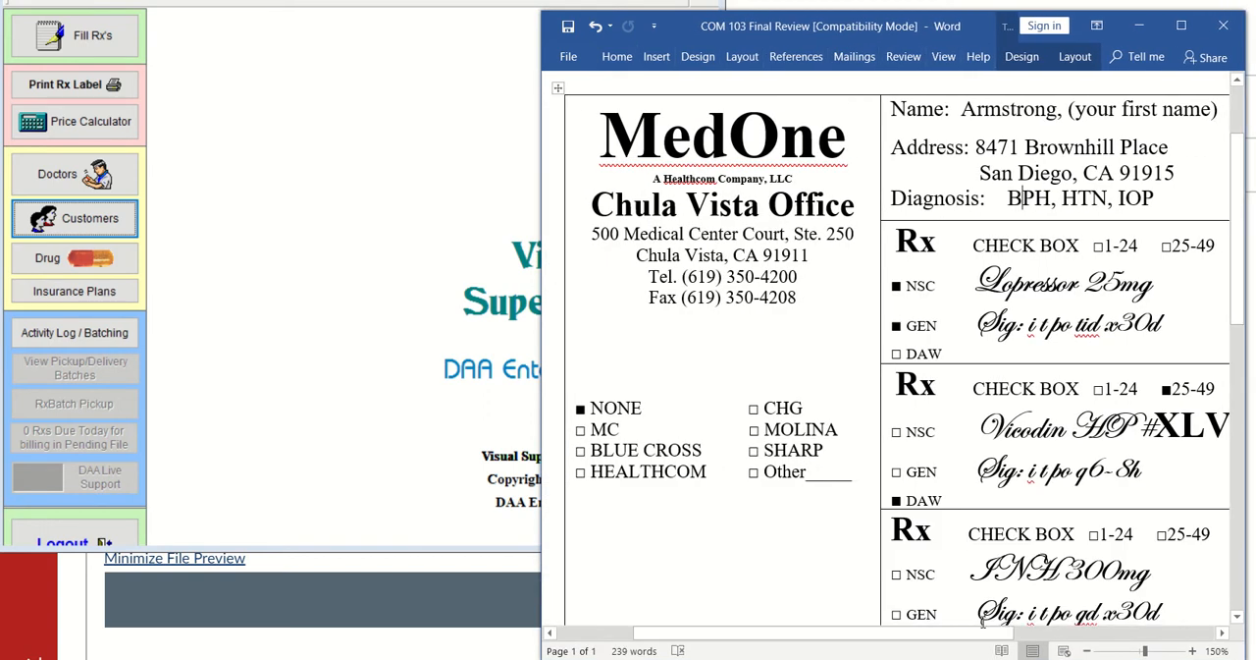
left_click_drag(691, 635, 864, 642)
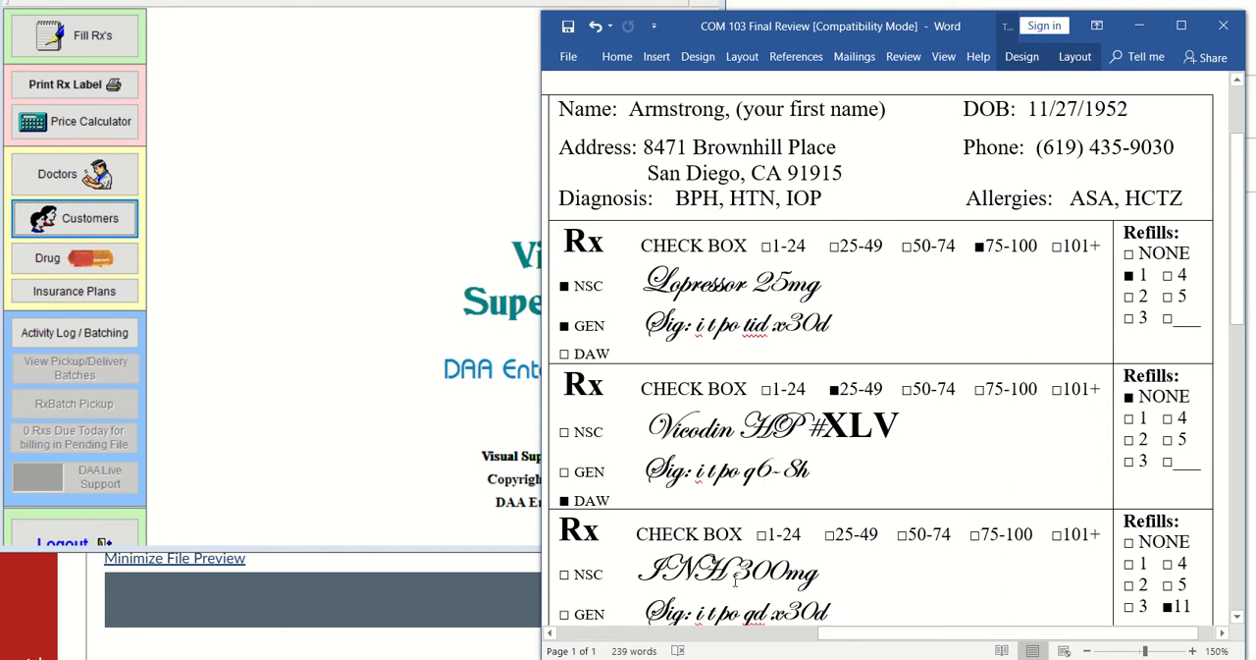
Examine the NSC, GEN and DAW markings on the Lopressor, Vicodin HP and INH prescriptions
left_click_drag(606, 285, 579, 320)
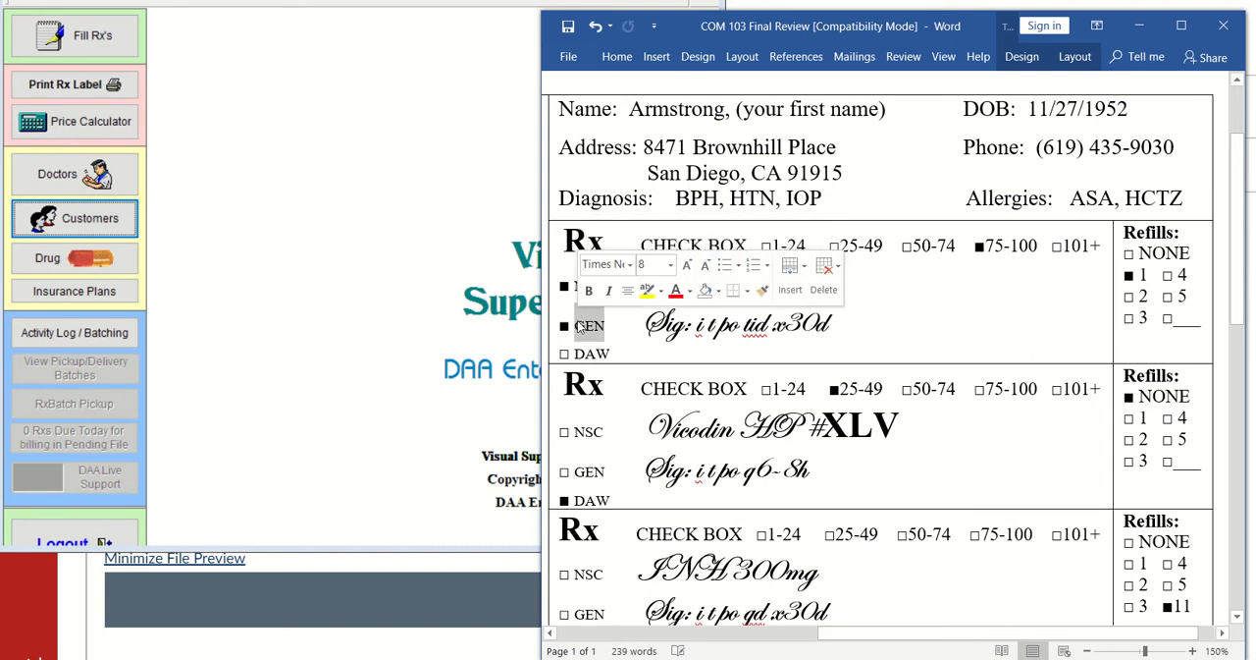
left_click(608, 500)
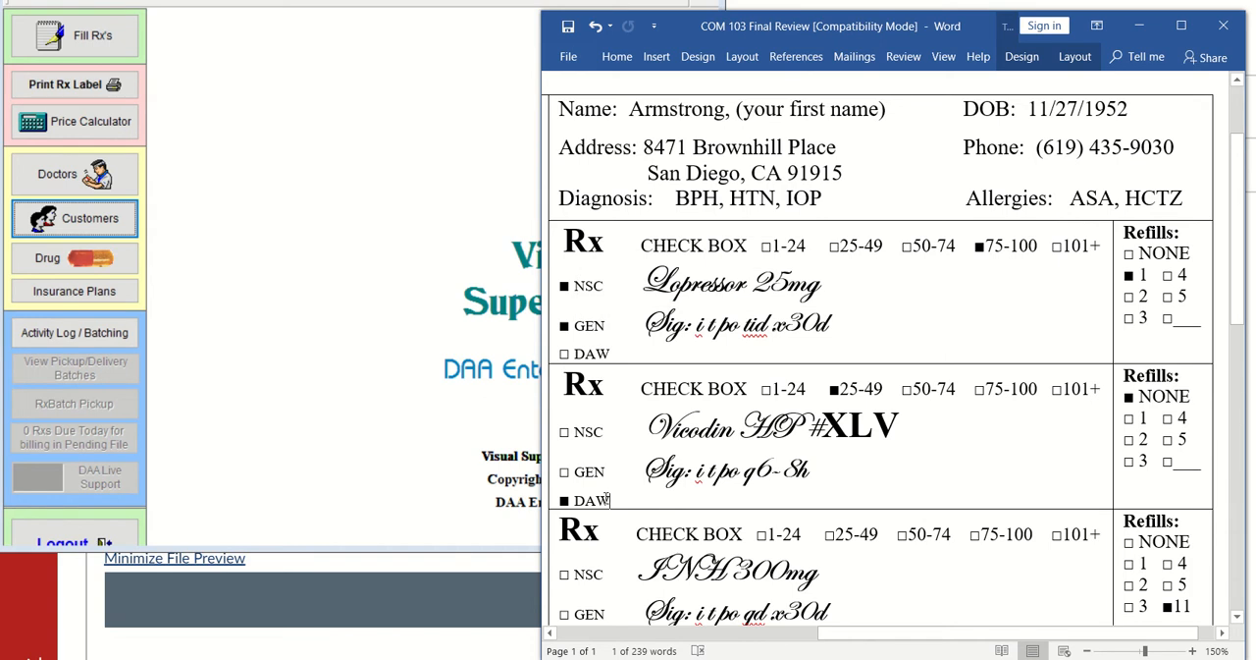
left_click_drag(608, 499, 574, 500)
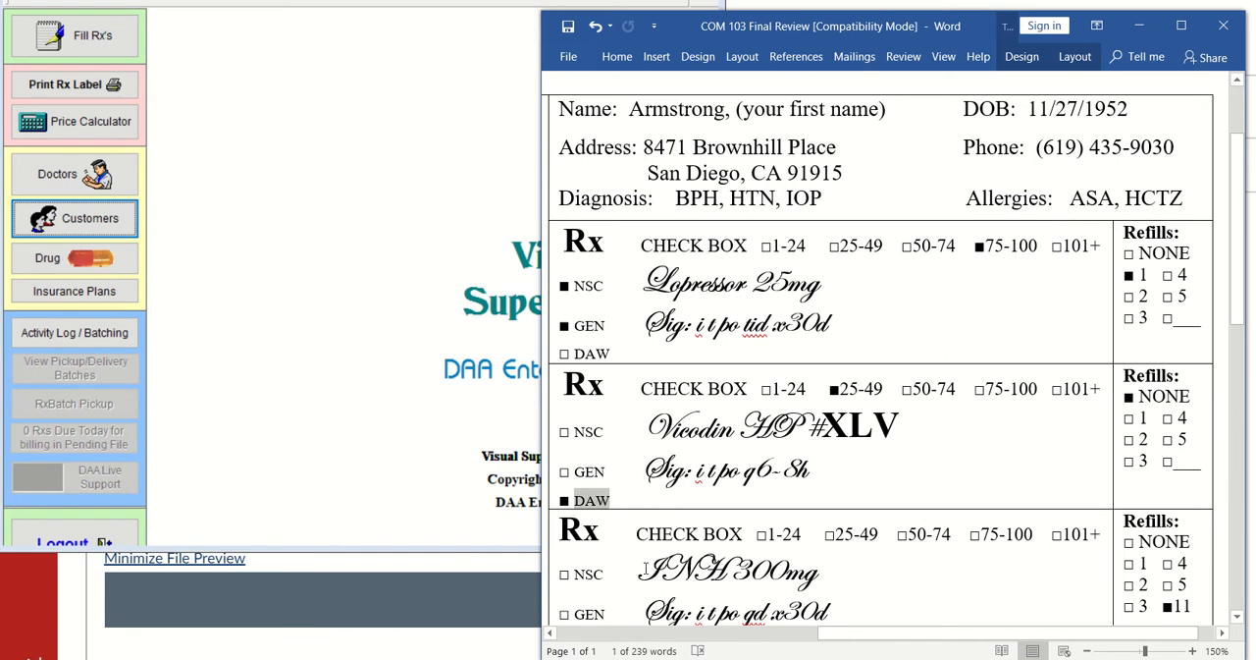
scroll(646, 571, "down", 1)
scroll(646, 572, "down", 1)
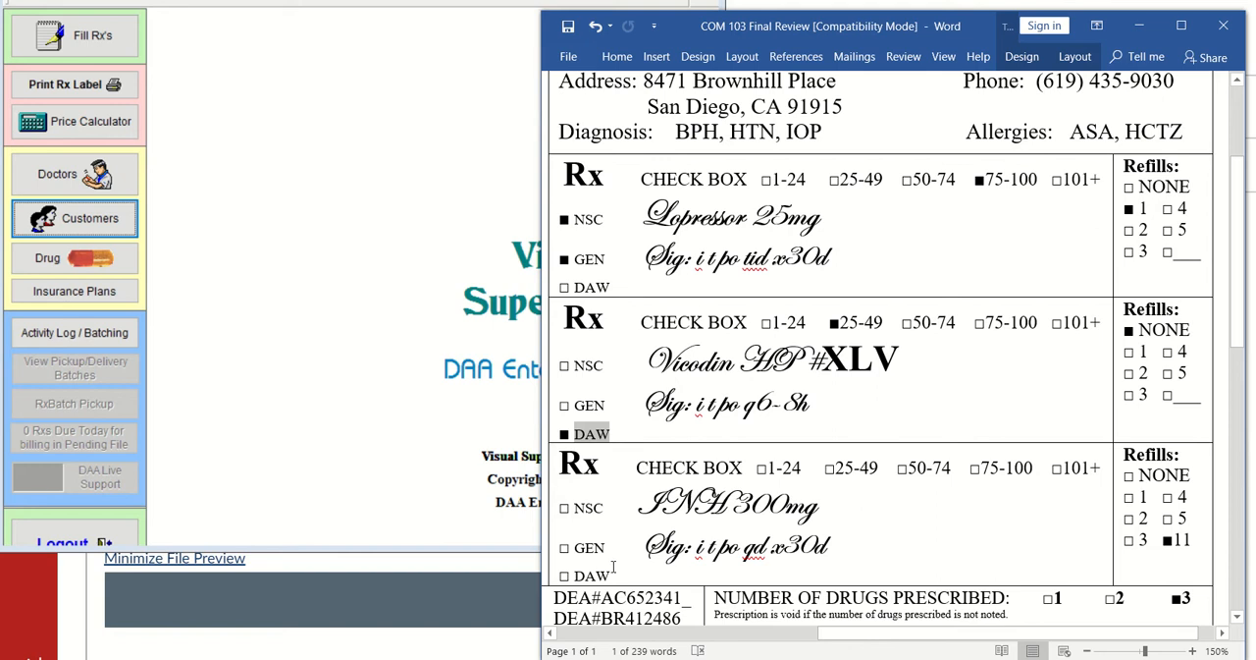
scroll(615, 568, "up", 1)
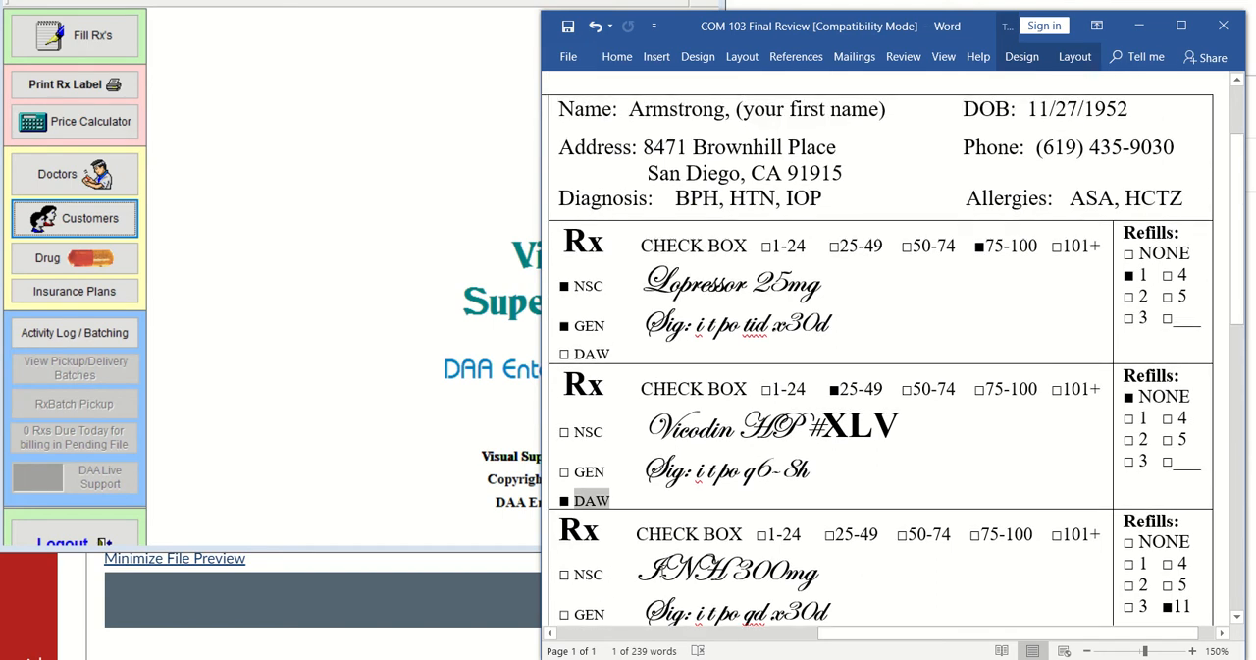
left_click(629, 484)
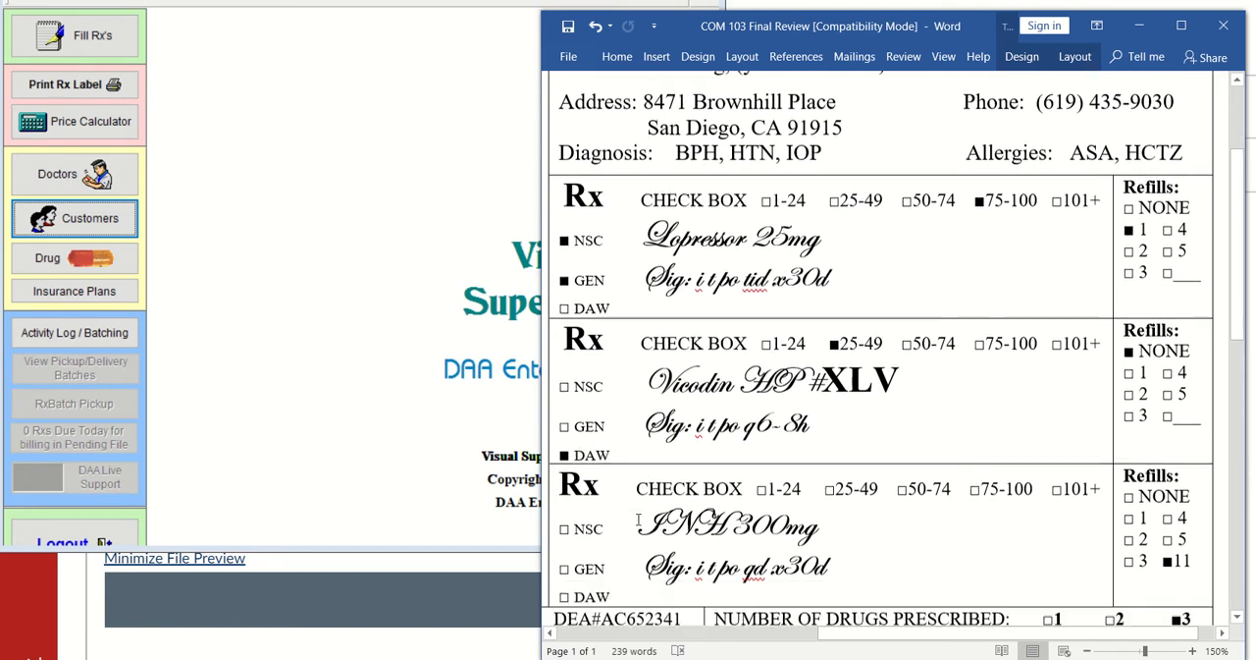
Review the refills marked for each prescription and the number of drugs prescribed near the signature
scroll(636, 530, "down", 1)
scroll(636, 533, "down", 3)
scroll(1037, 351, "up", 3)
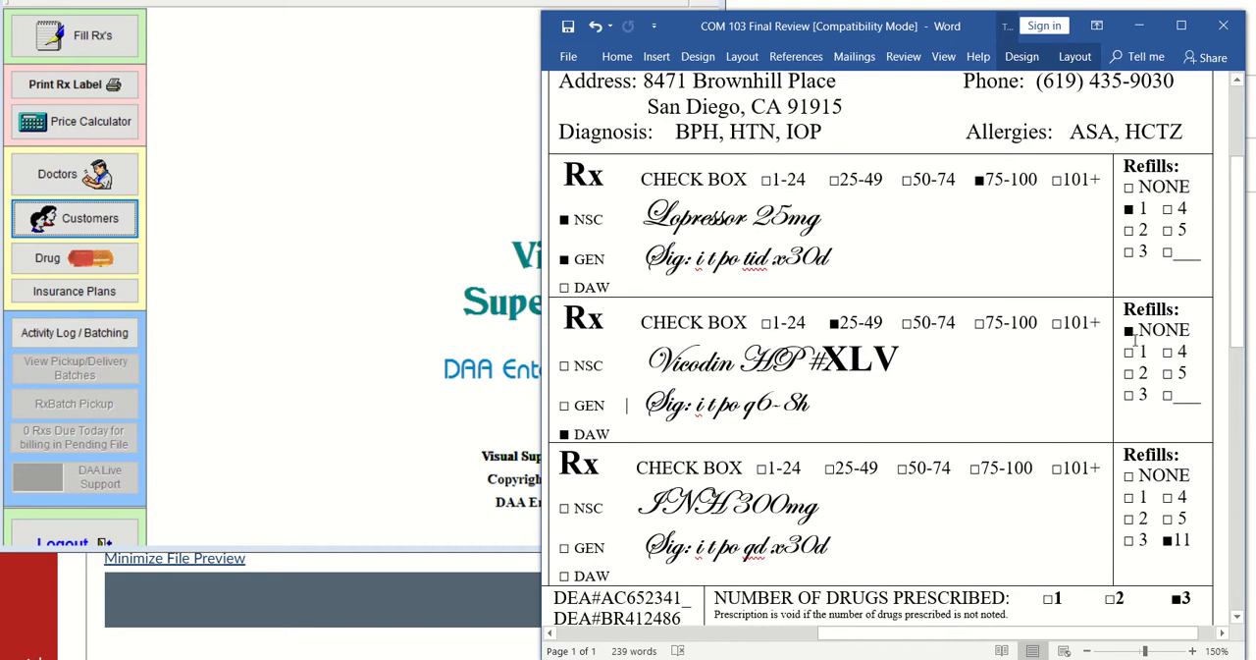
scroll(1006, 534, "down", 2)
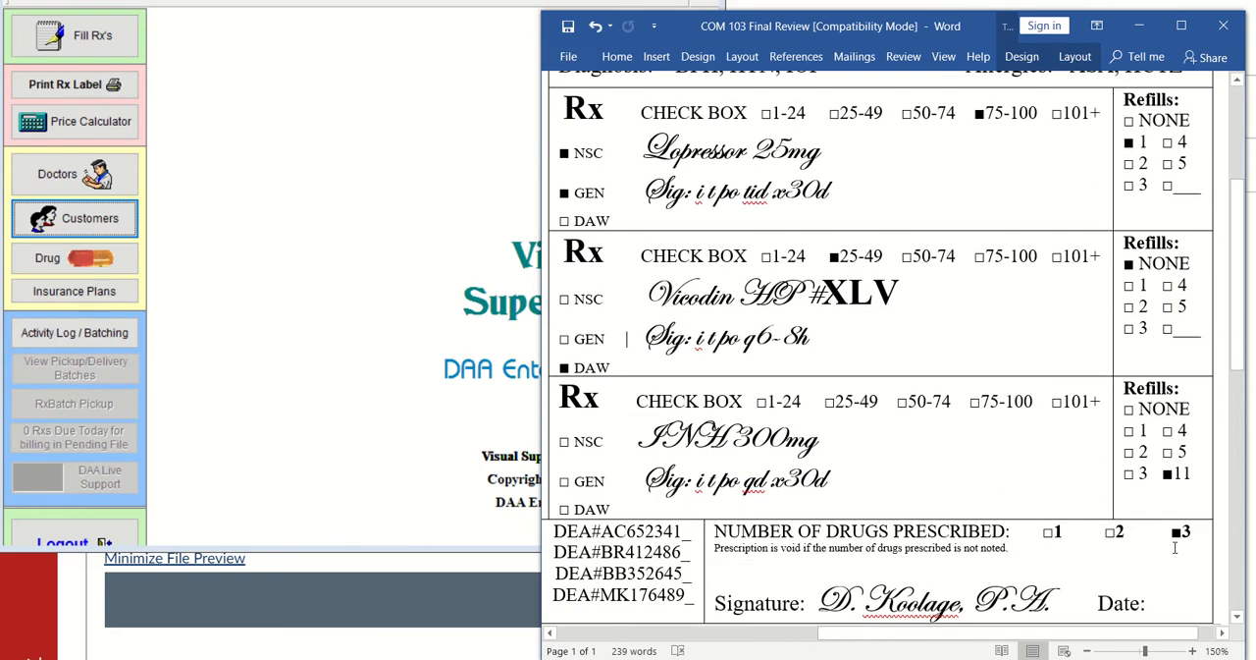
scroll(1175, 547, "down", 1)
scroll(700, 569, "up", 4)
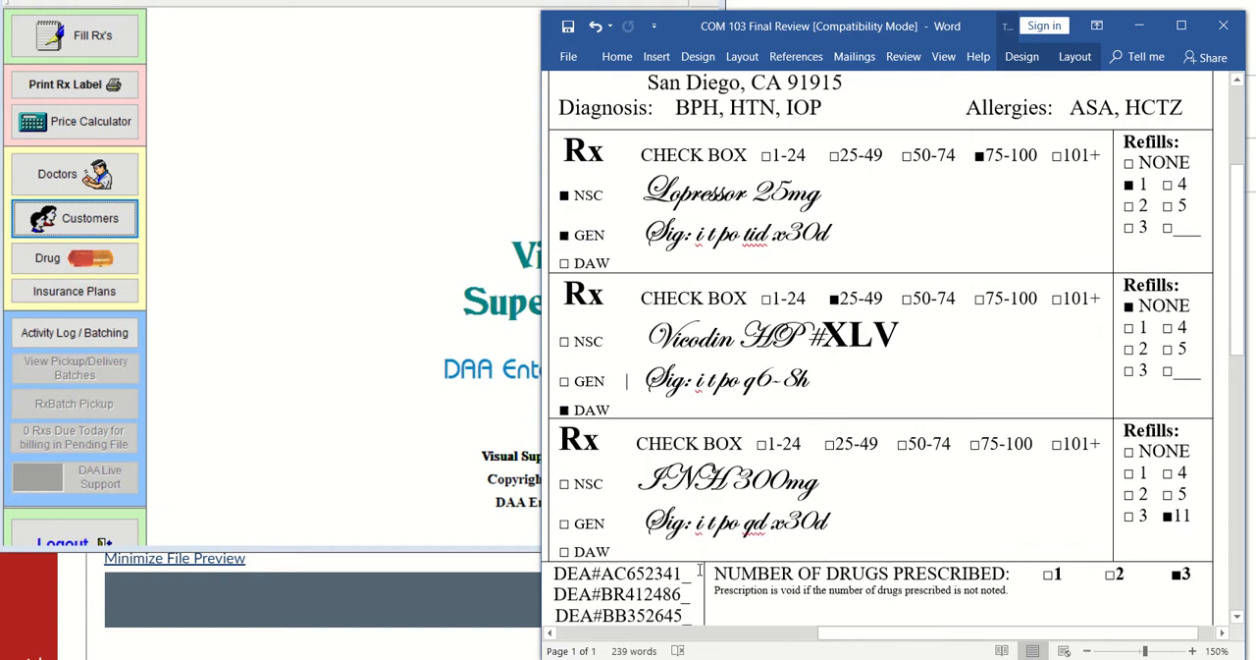
scroll(638, 491, "down", 1)
scroll(700, 569, "down", 2)
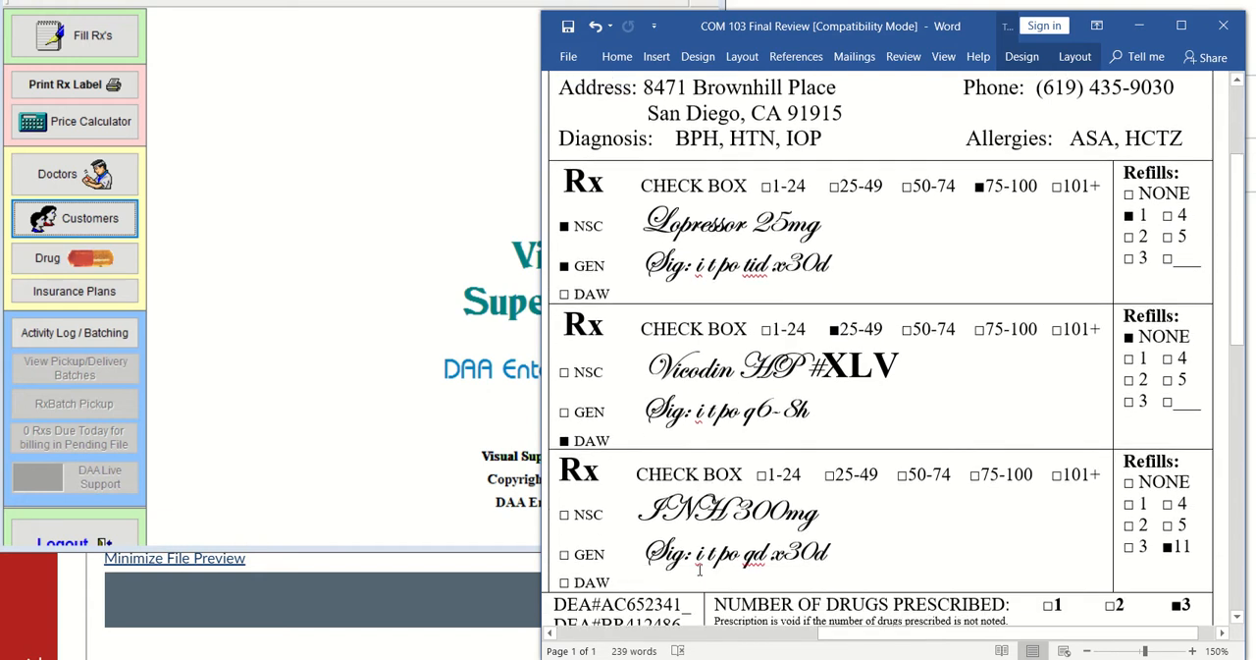
Lower the Word review document's window and bring the patient details and the Lopressor prescription into view
scroll(700, 569, "up", 4)
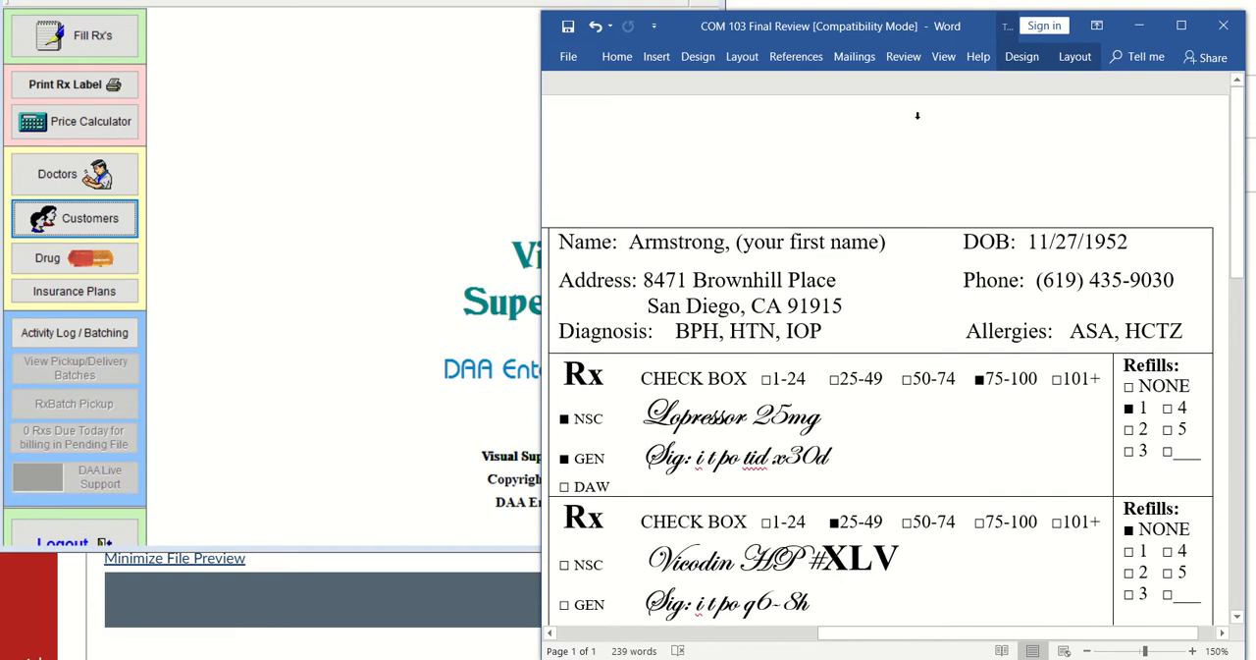
left_click_drag(894, 26, 892, 165)
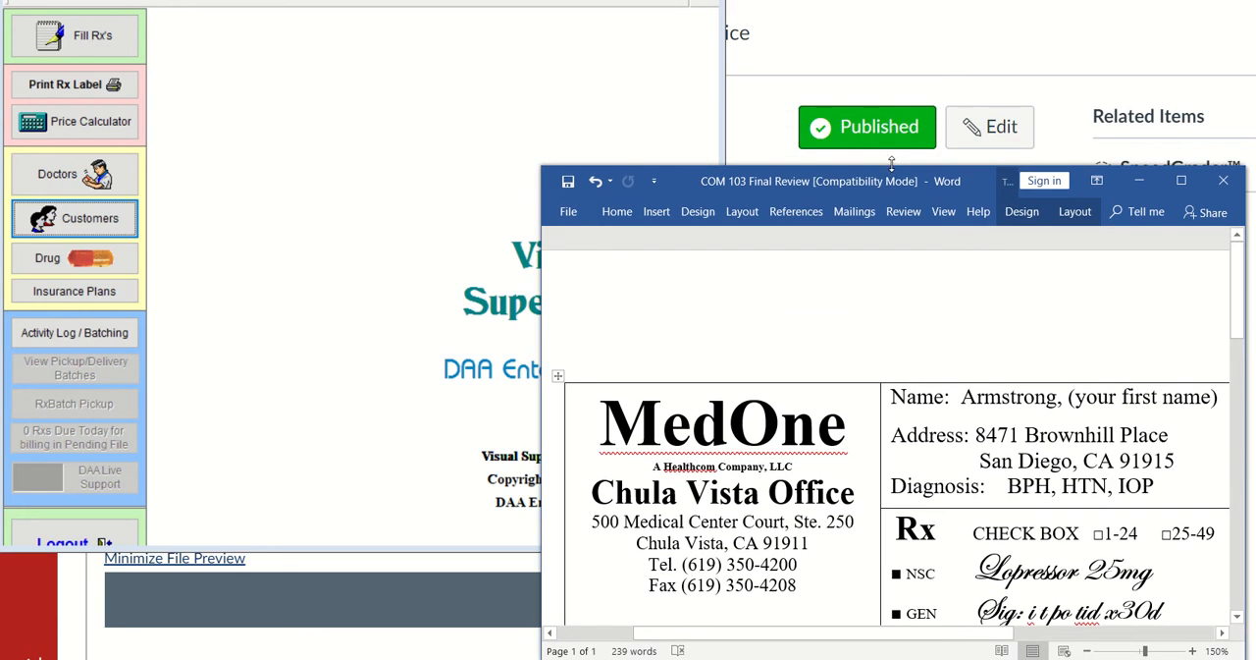
left_click_drag(646, 633, 785, 638)
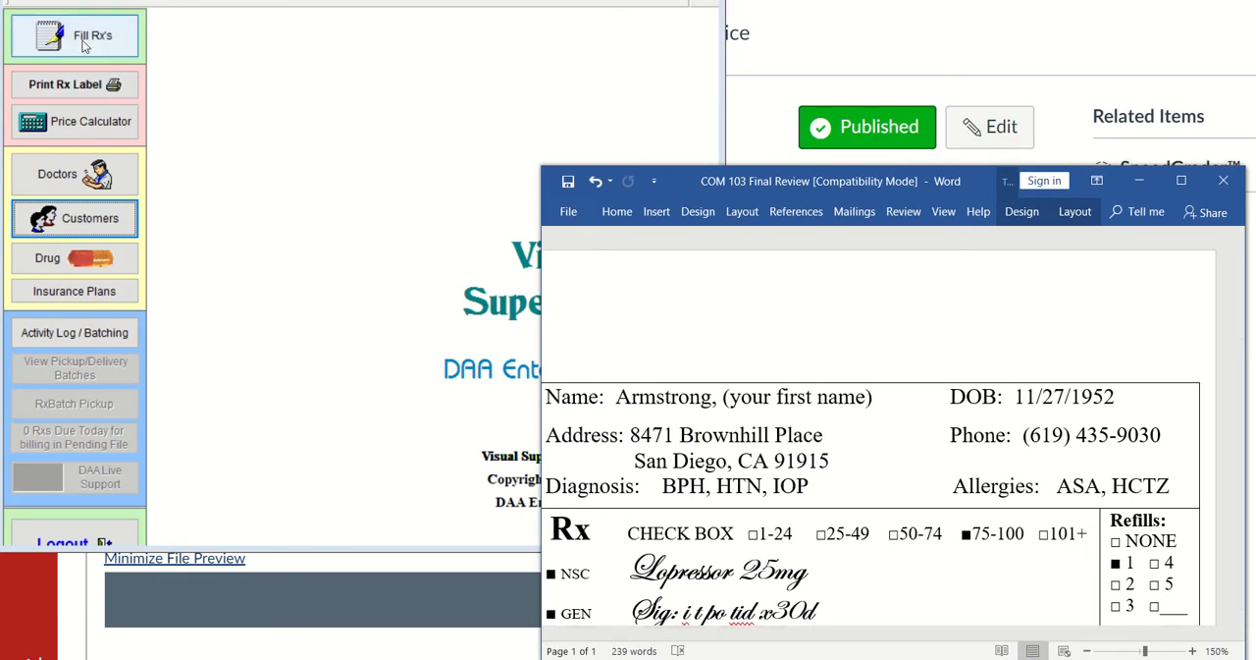
Switch to Visual SuperScript and open prescription filling with RM/RM as the pharmacist
left_click(83, 37)
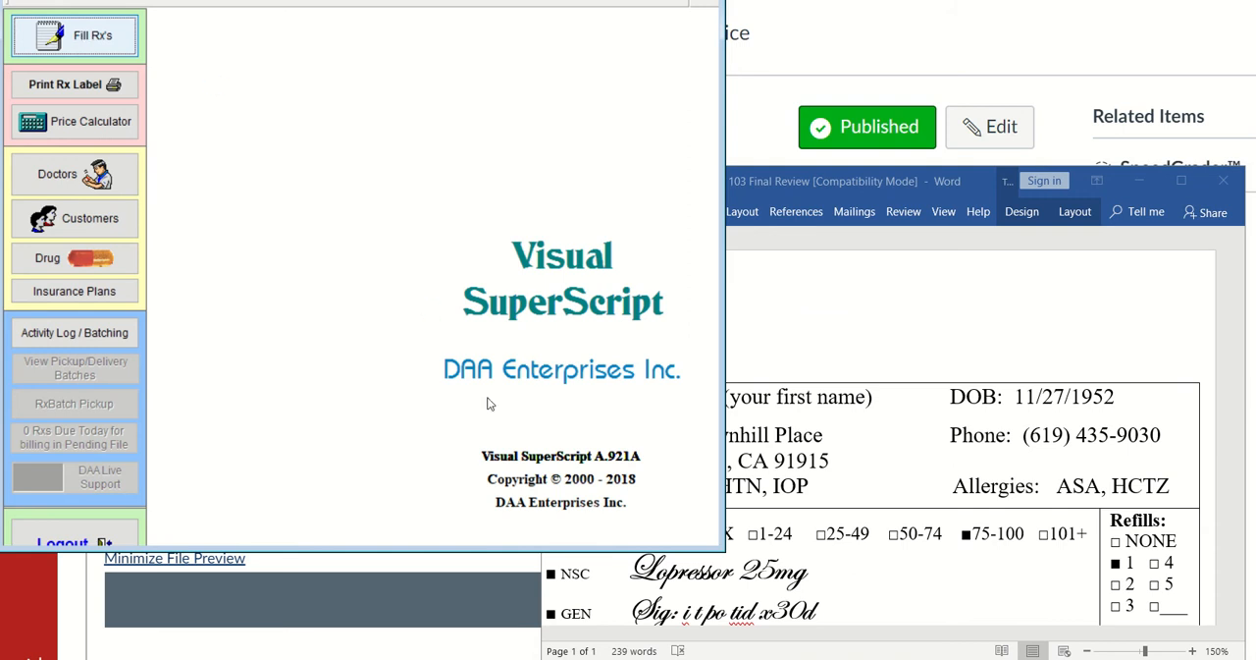
left_click(596, 357)
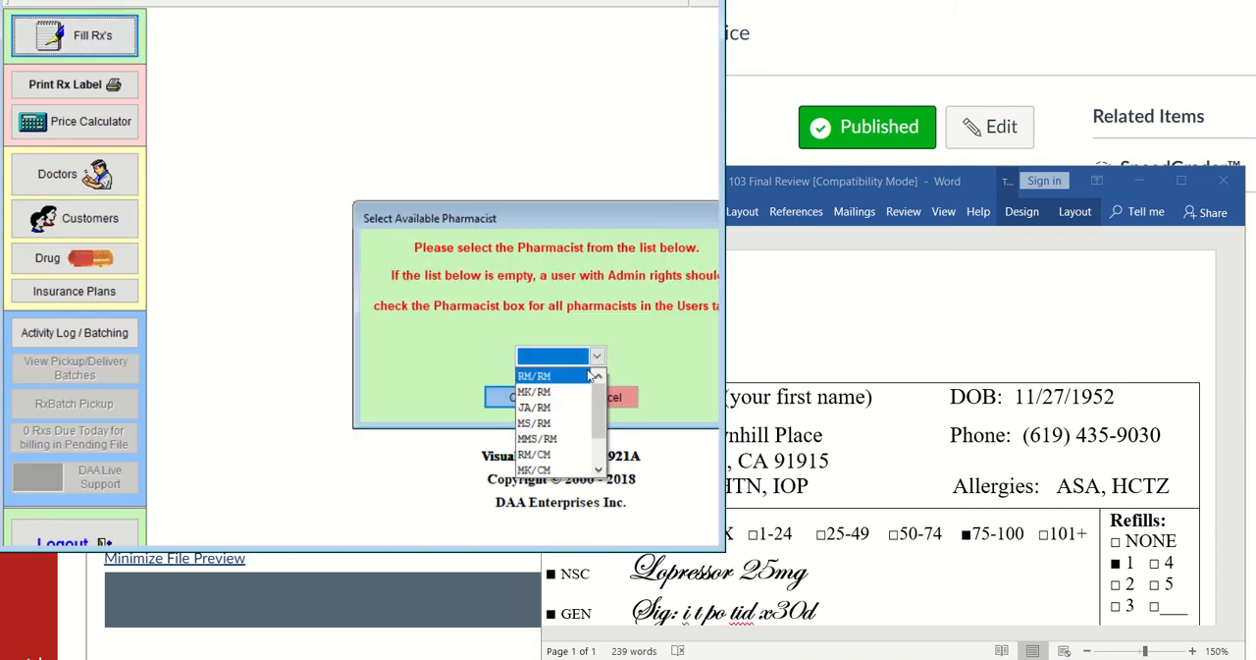
left_click(584, 378)
left_click(518, 397)
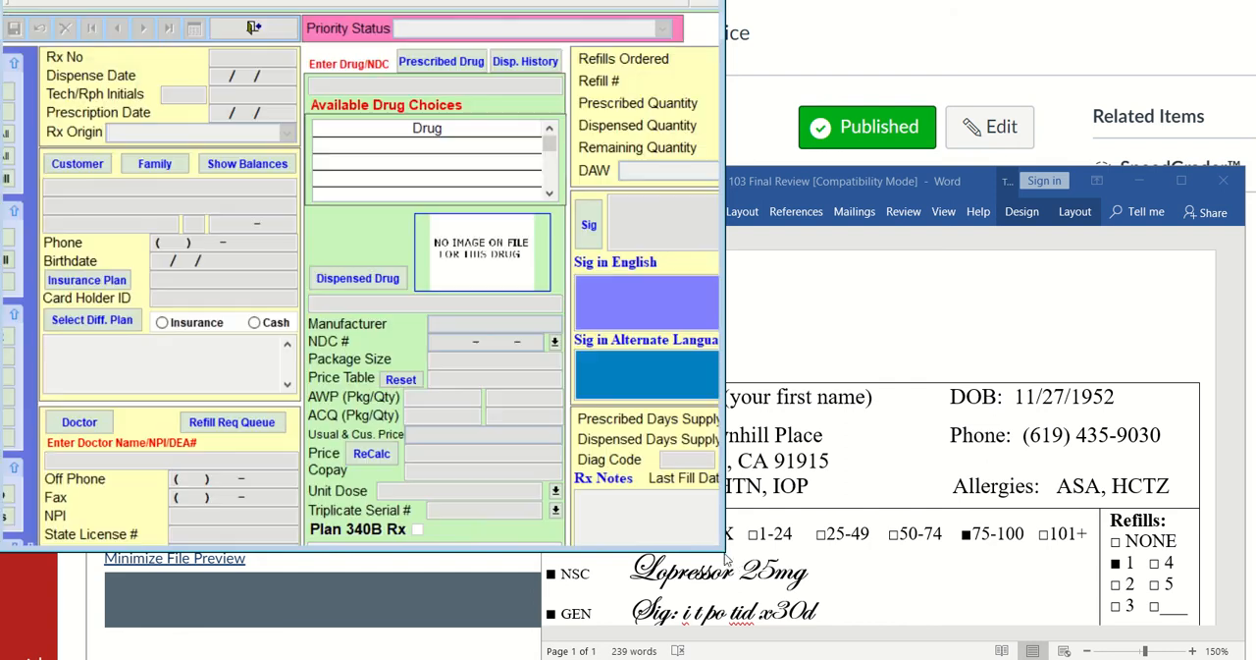
Enlarge the program window and reposition the prescription processing form so its fields and side commands are visible
left_click_drag(770, 555, 849, 559)
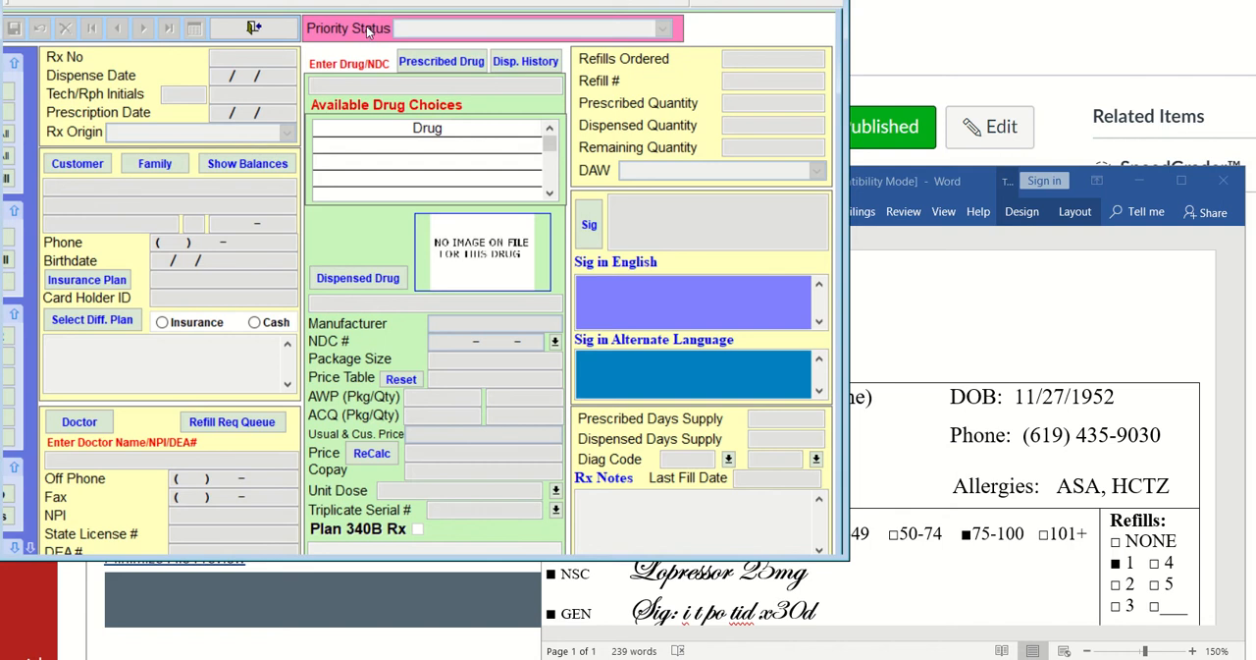
mouse_move(370, 0)
left_mouse_down()
mouse_move(417, 14)
mouse_move(370, 8)
left_mouse_up()
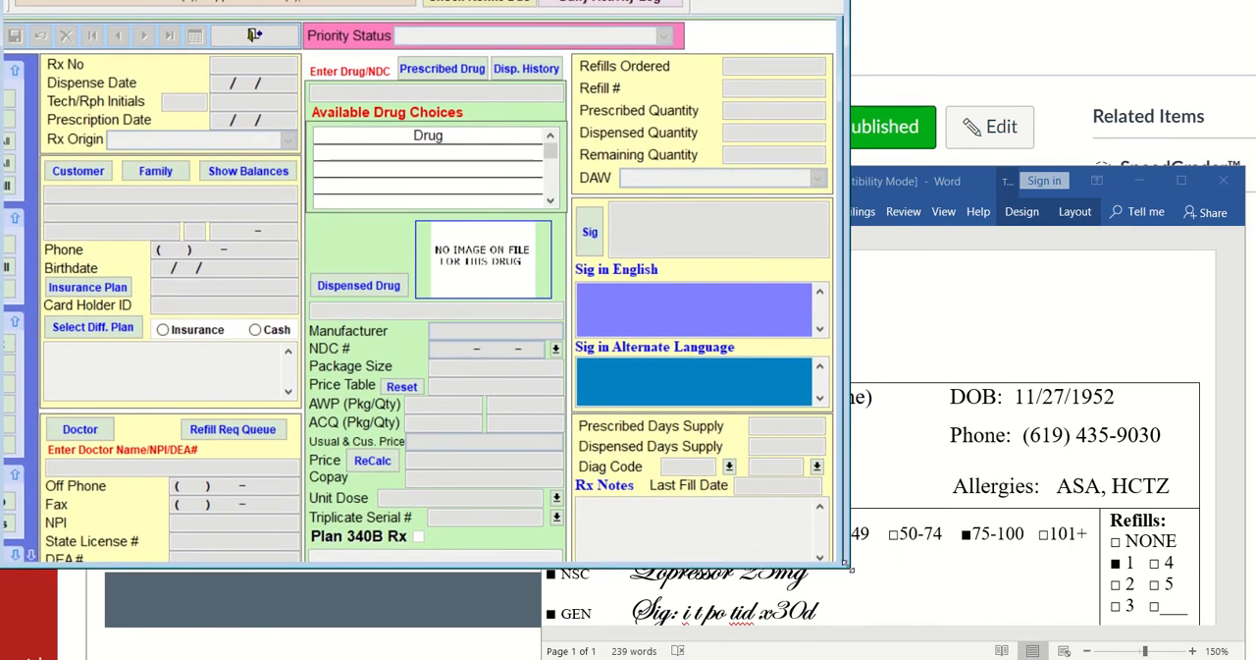
left_click_drag(850, 569, 922, 594)
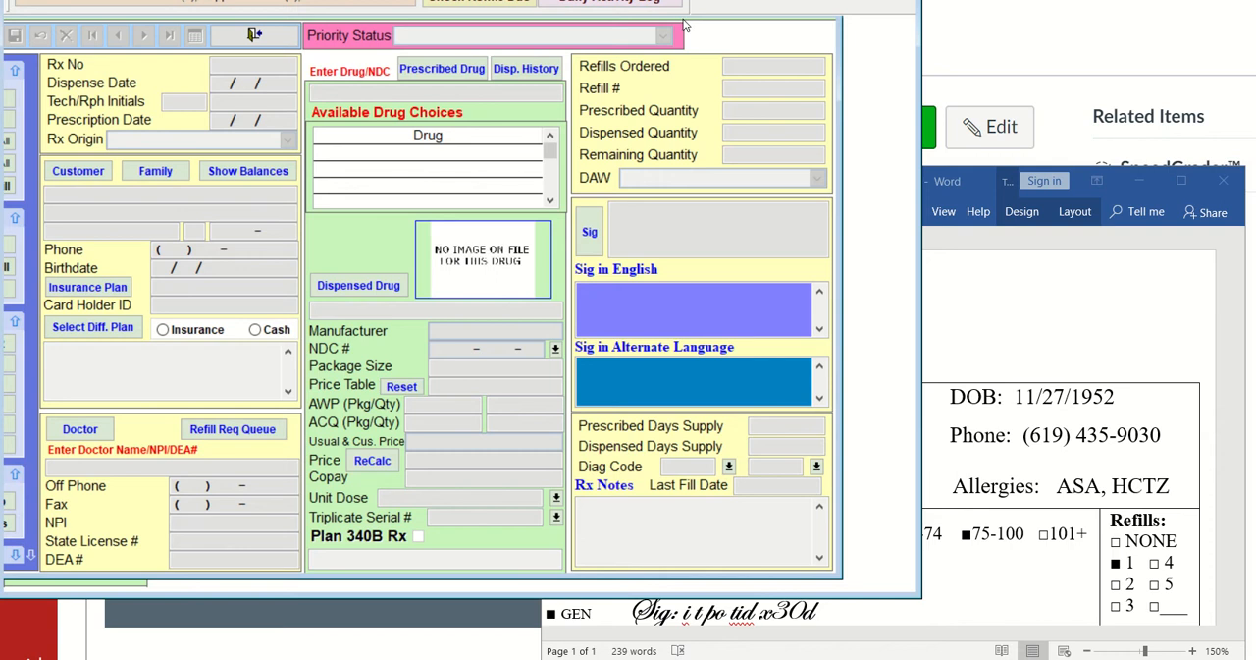
left_click_drag(754, 22, 832, 32)
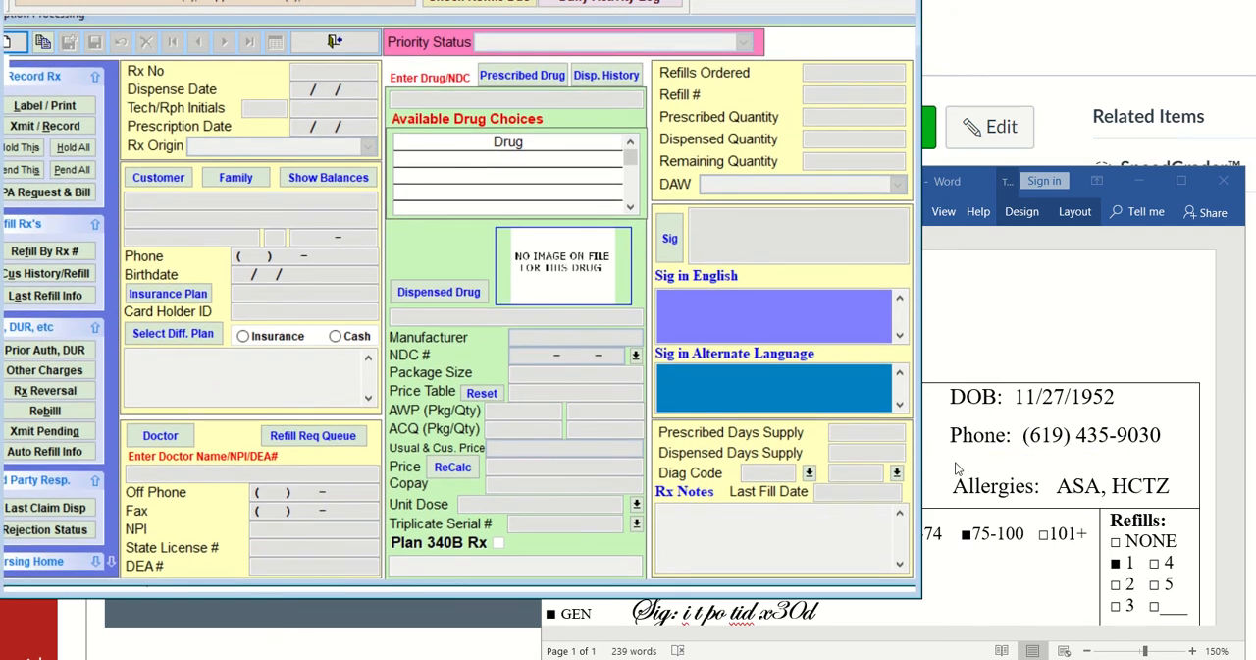
Switch to the Word review document, check the Lopressor 25mg prescription and move the document's window lower
left_click(1019, 554)
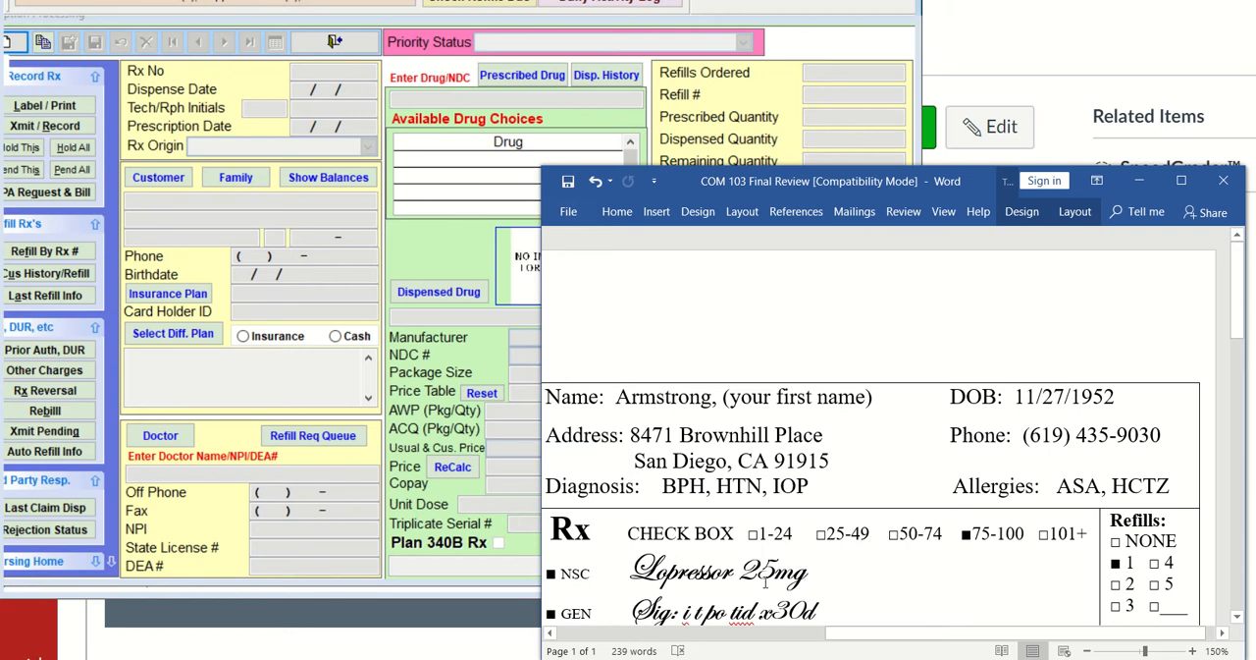
scroll(758, 581, "down", 1)
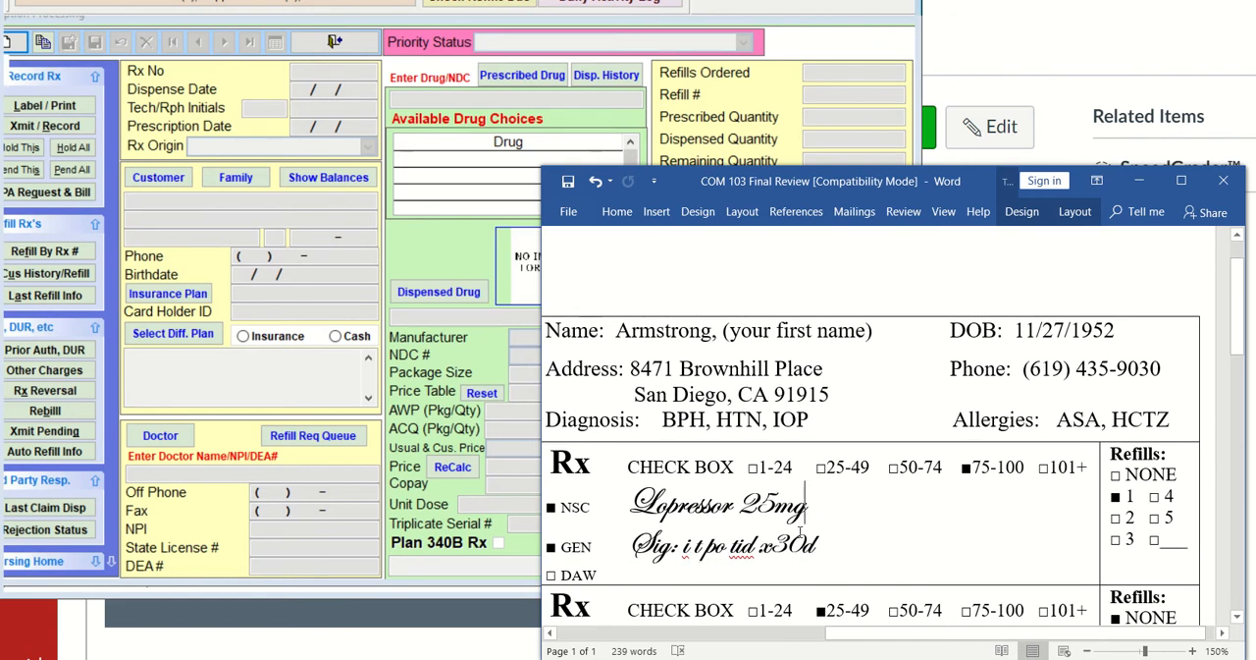
scroll(792, 535, "up", 1)
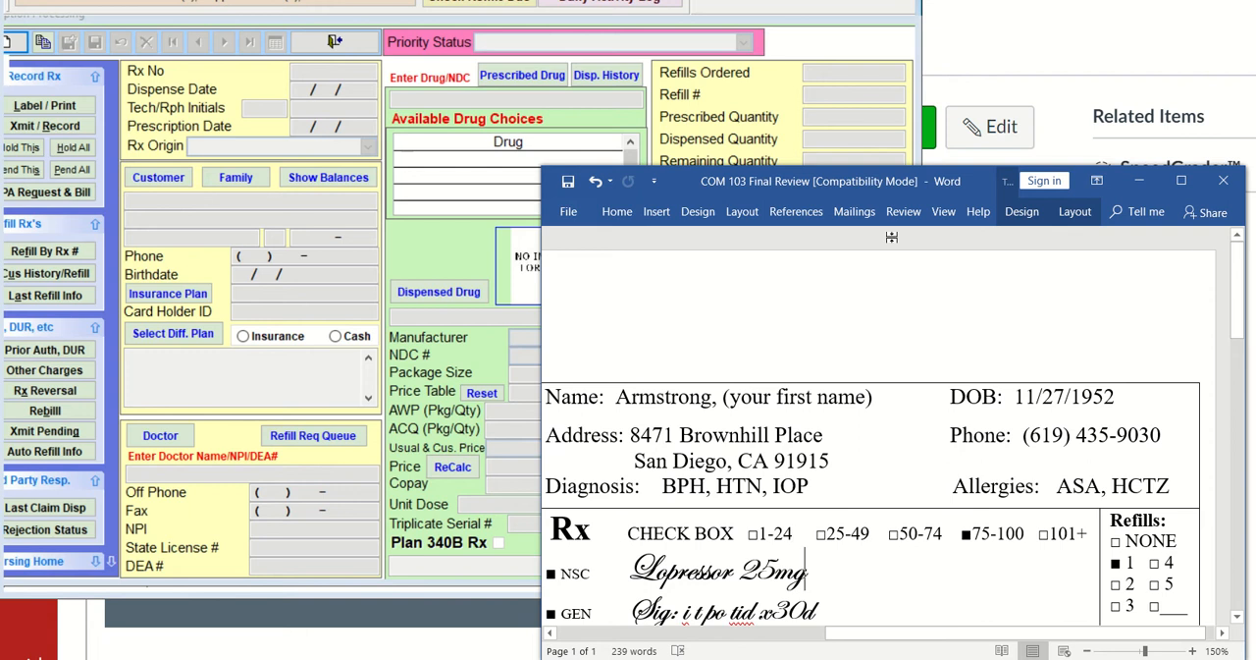
left_click_drag(898, 185, 898, 246)
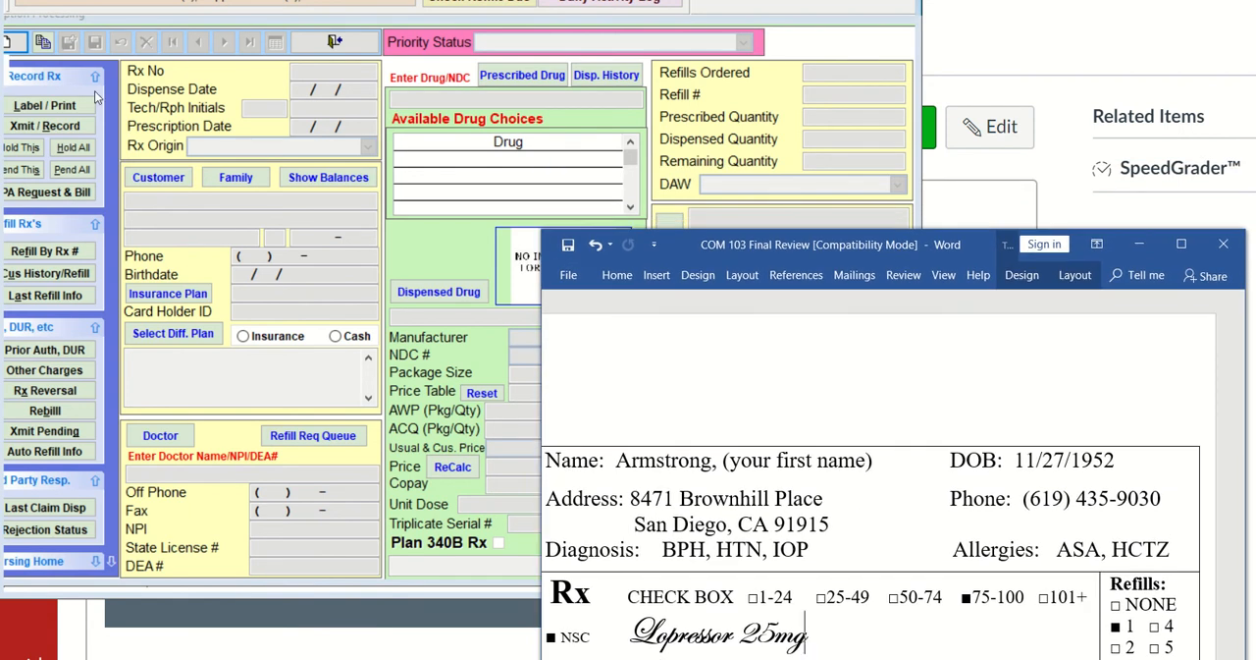
Start a new prescription record and look up and select the practice customer by the start of the last name
left_click(9, 46)
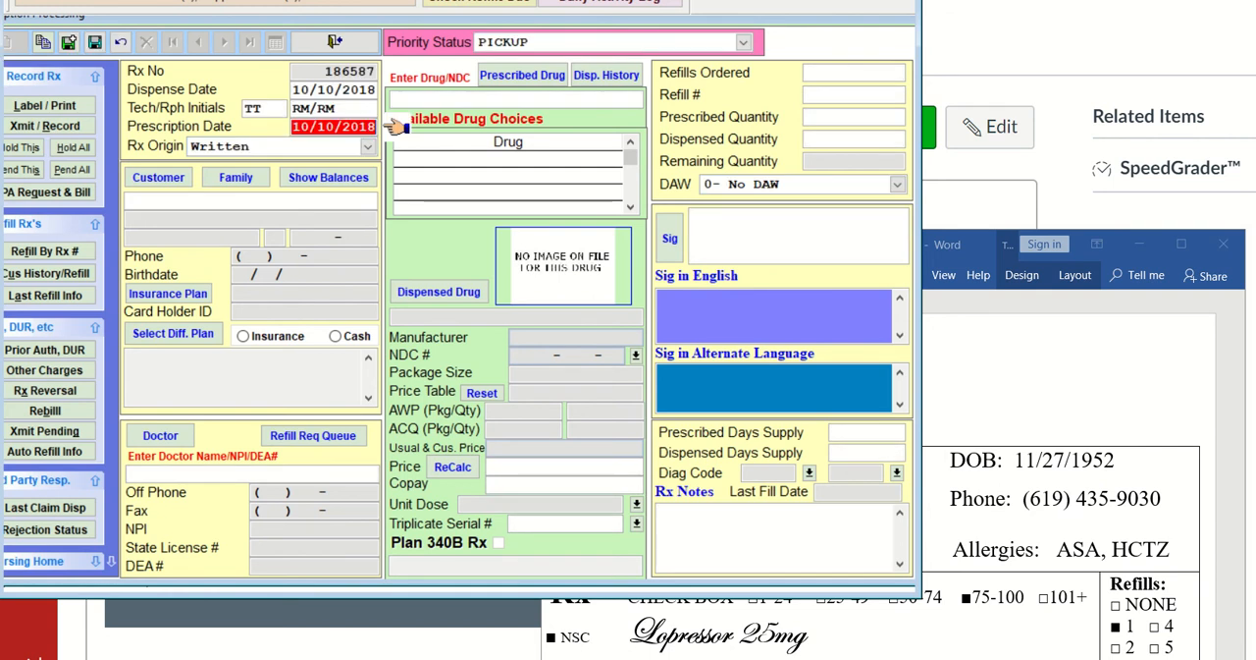
key("Tab")
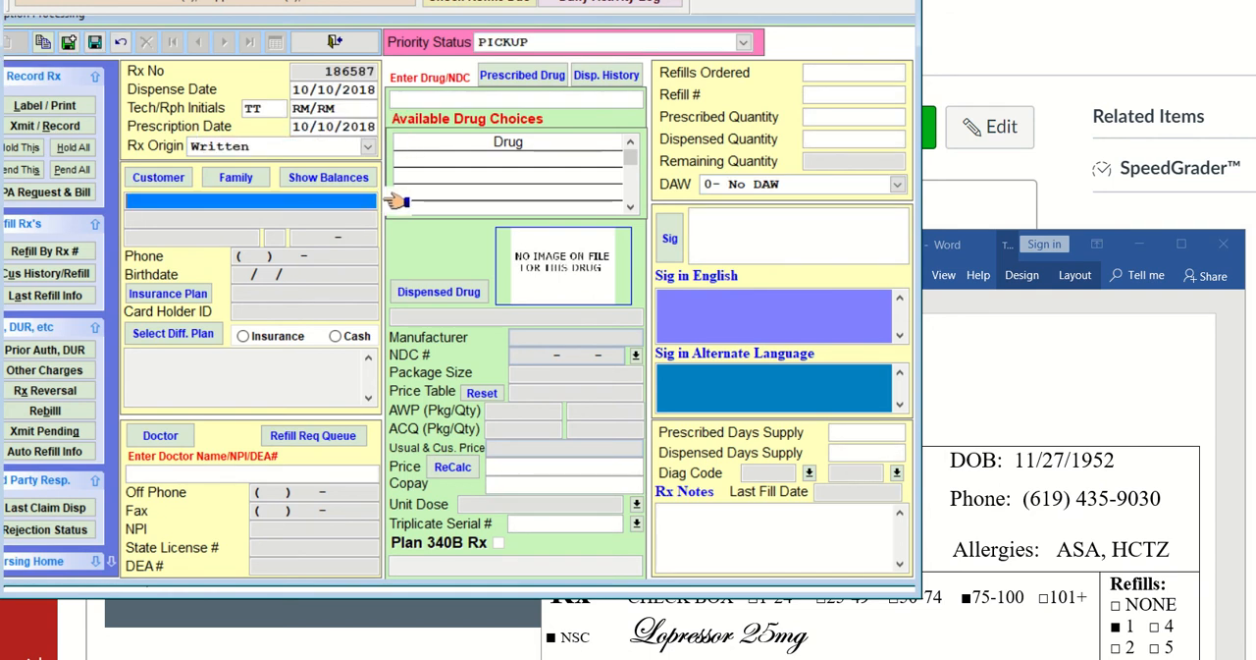
type("ARM")
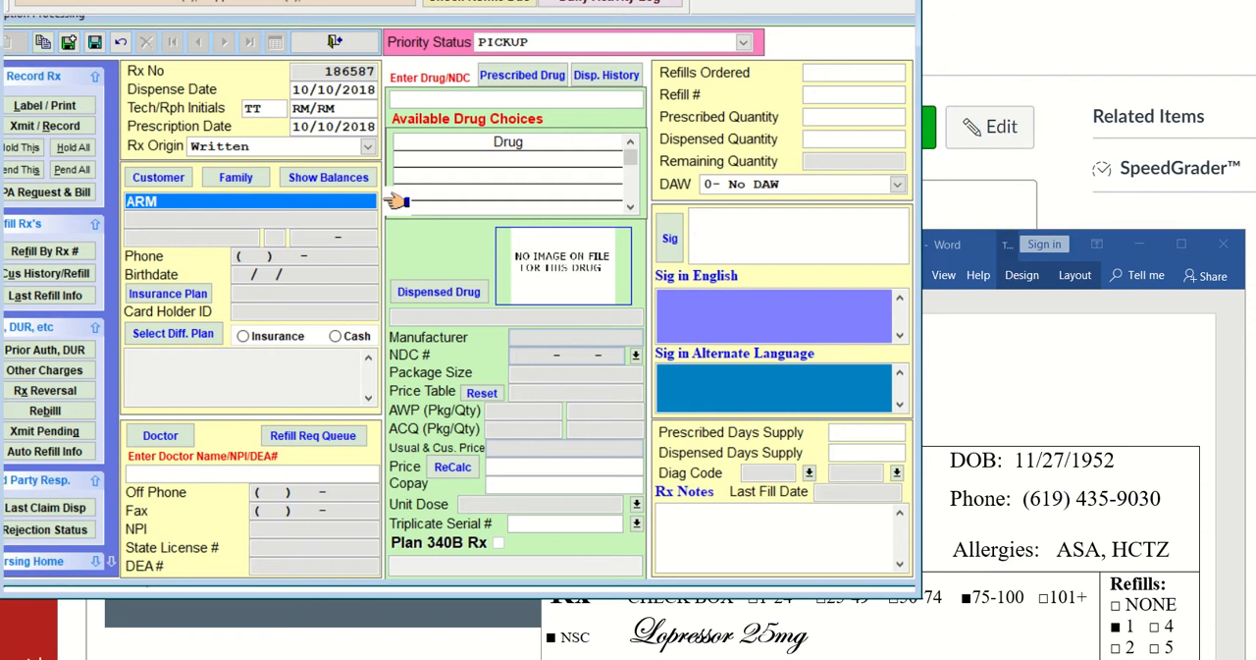
key("Return")
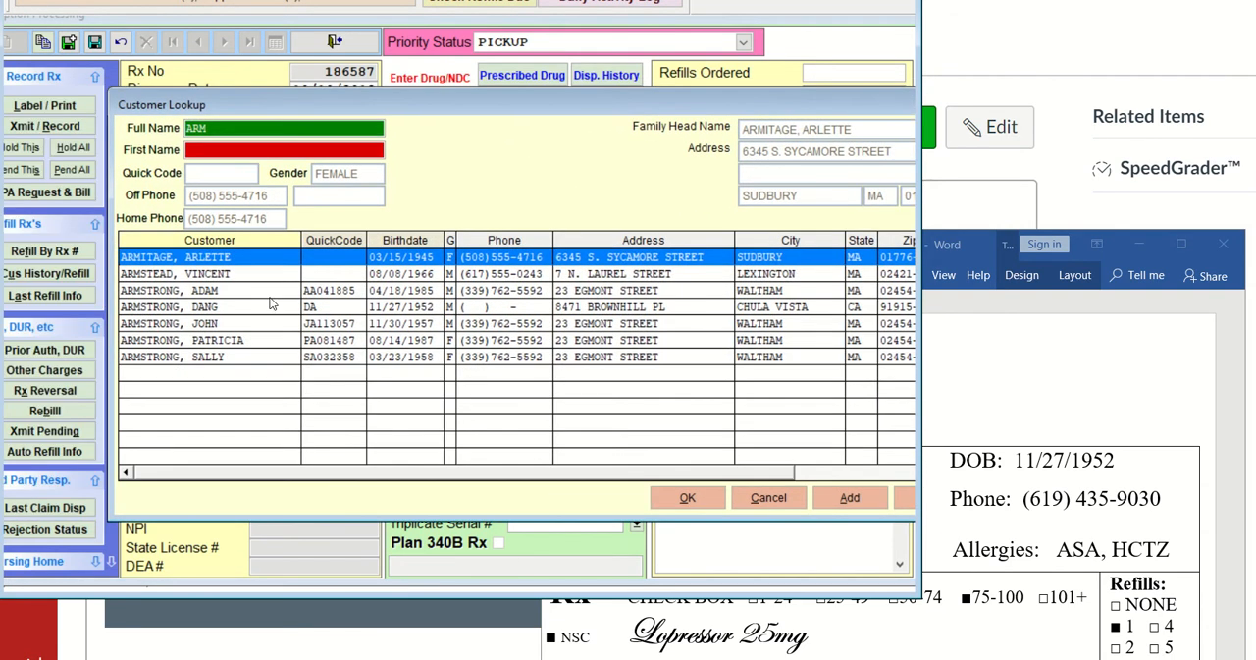
left_click(245, 309)
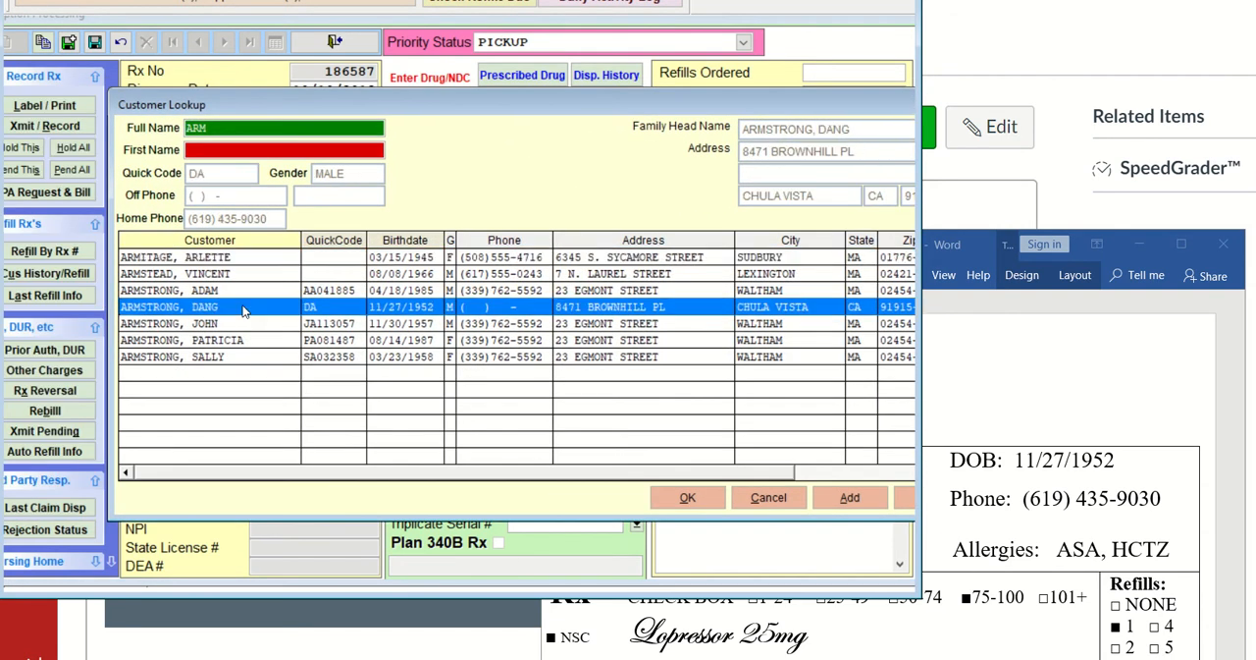
left_click(673, 498)
key("Return")
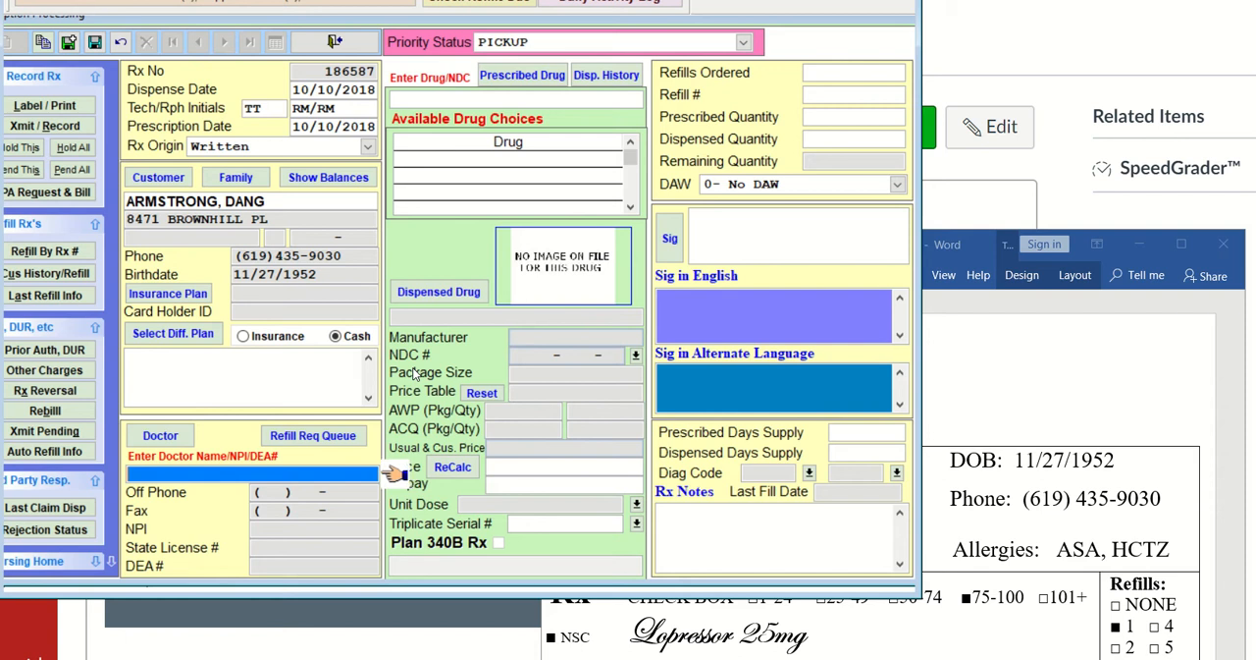
Look up the prescribing doctor by the start of the last name and assign the matching record to the prescription
type("OO")
key("Return")
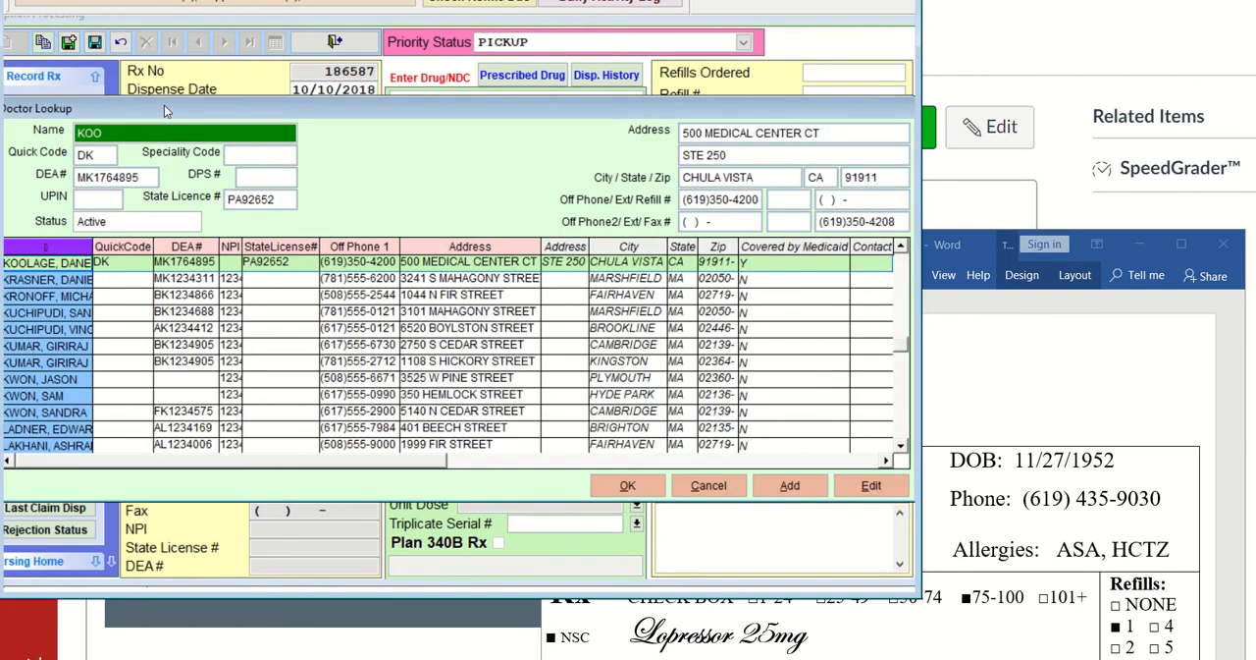
left_click_drag(165, 108, 302, 112)
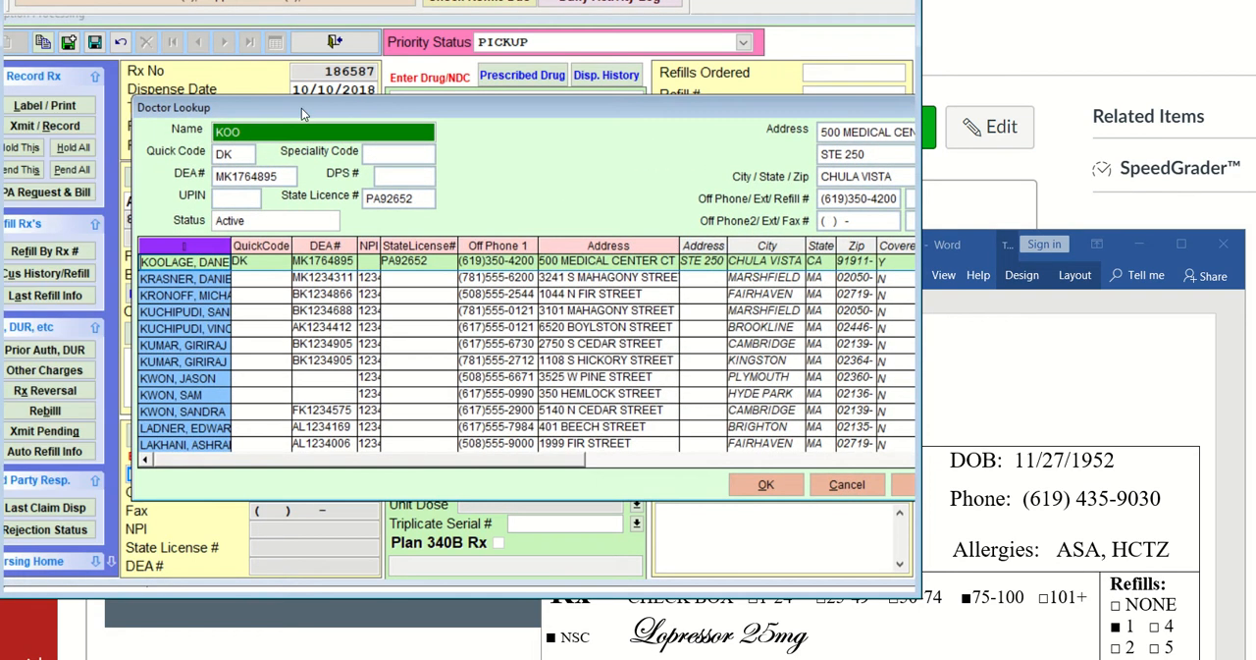
left_click(757, 485)
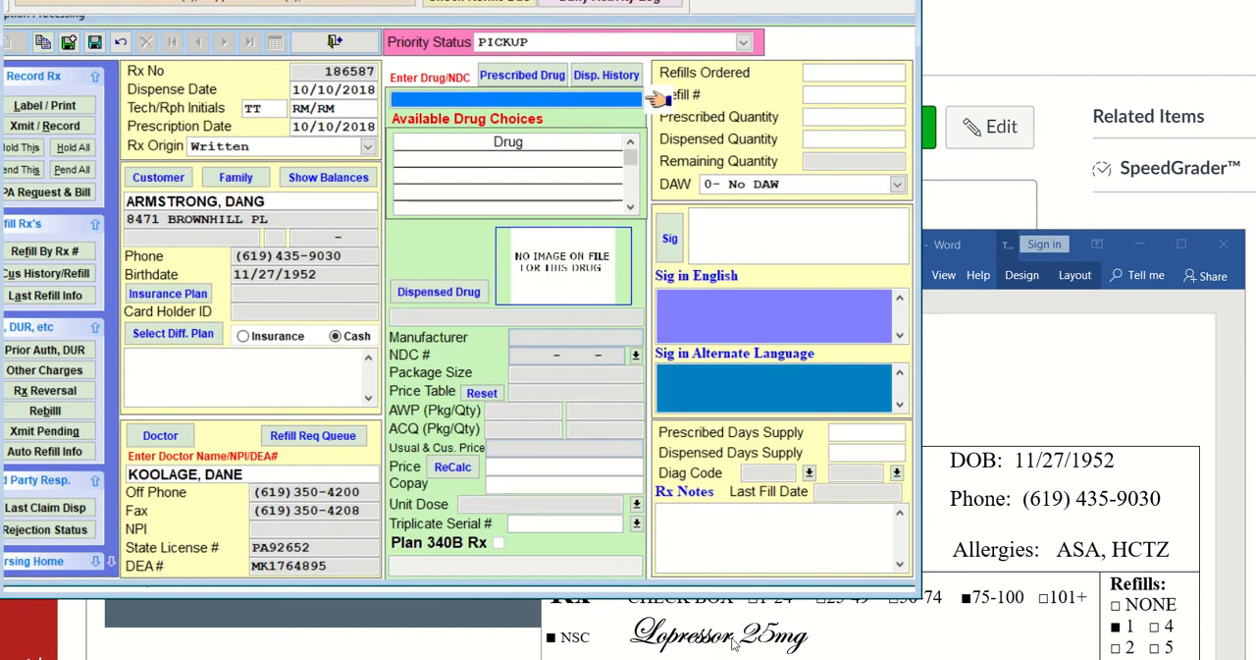
Search the drug lookup for LOP and check the Lopressor strengths in the list
type("LOP")
key("Return")
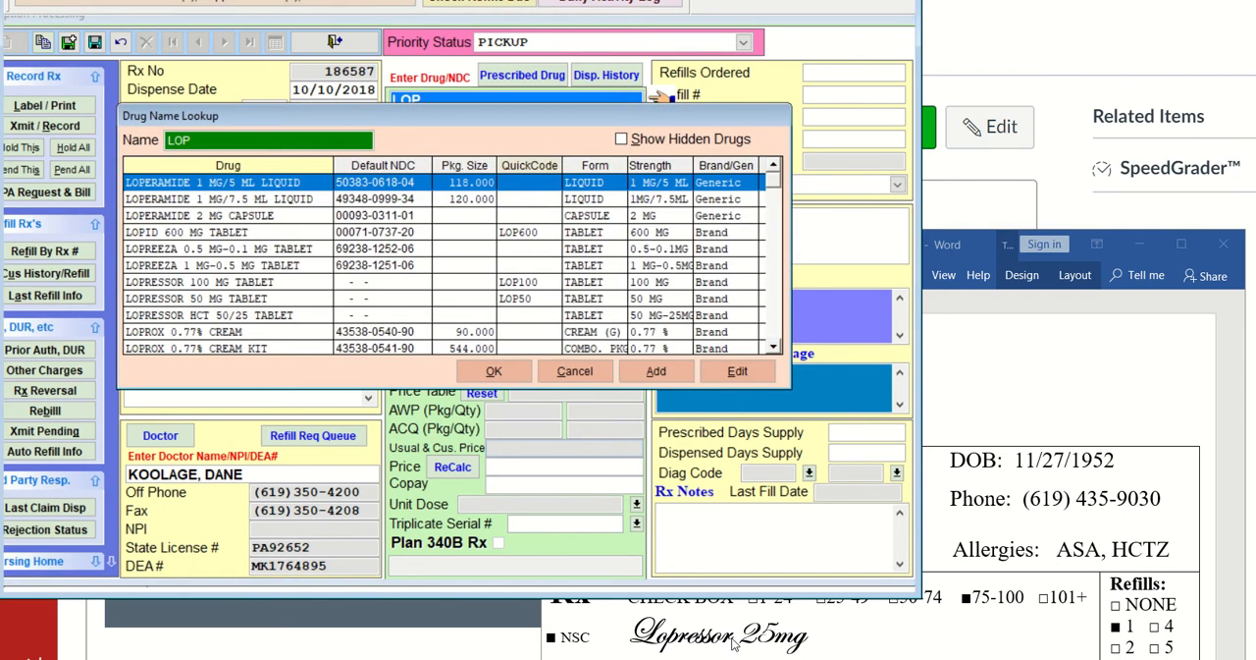
key("Down")
key("Down")
key("Down")
key("Down")
key("Down")
key("Down")
key("Down")
key("Down")
key("Down")
key("Down")
key("Down")
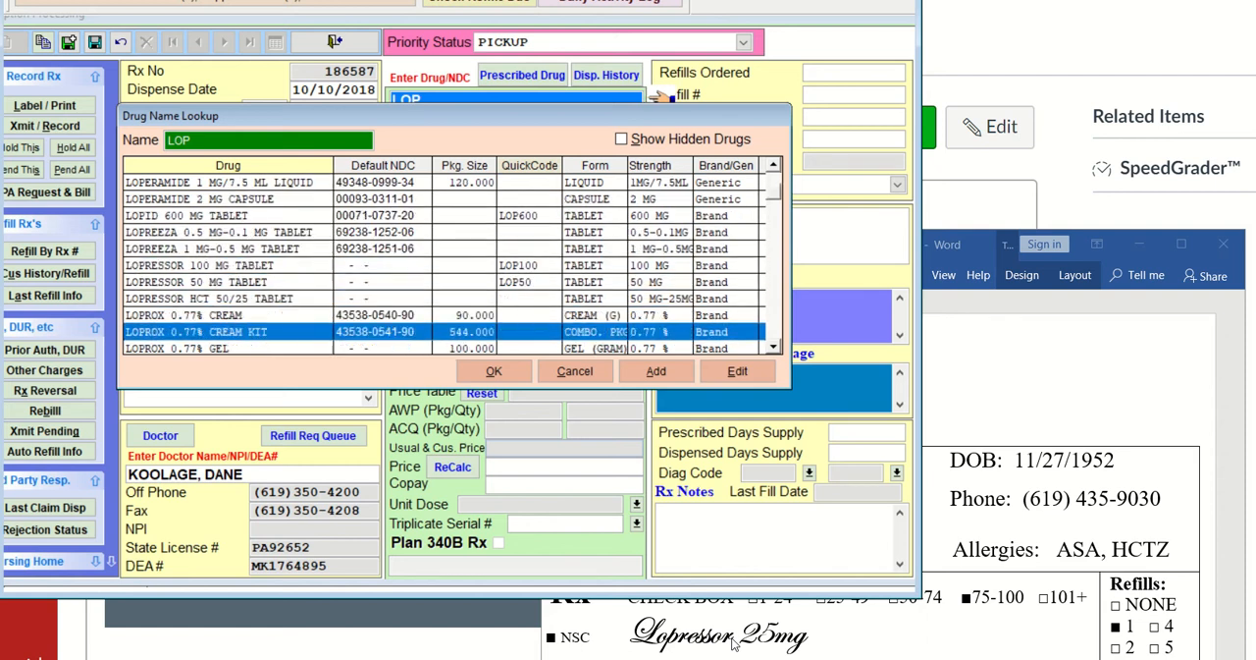
key("Up")
key("Up")
key("Up")
key("Up")
key("Up")
key("Up")
key("Up")
key("Up")
key("Up")
key("Up")
key("Up")
key("Up")
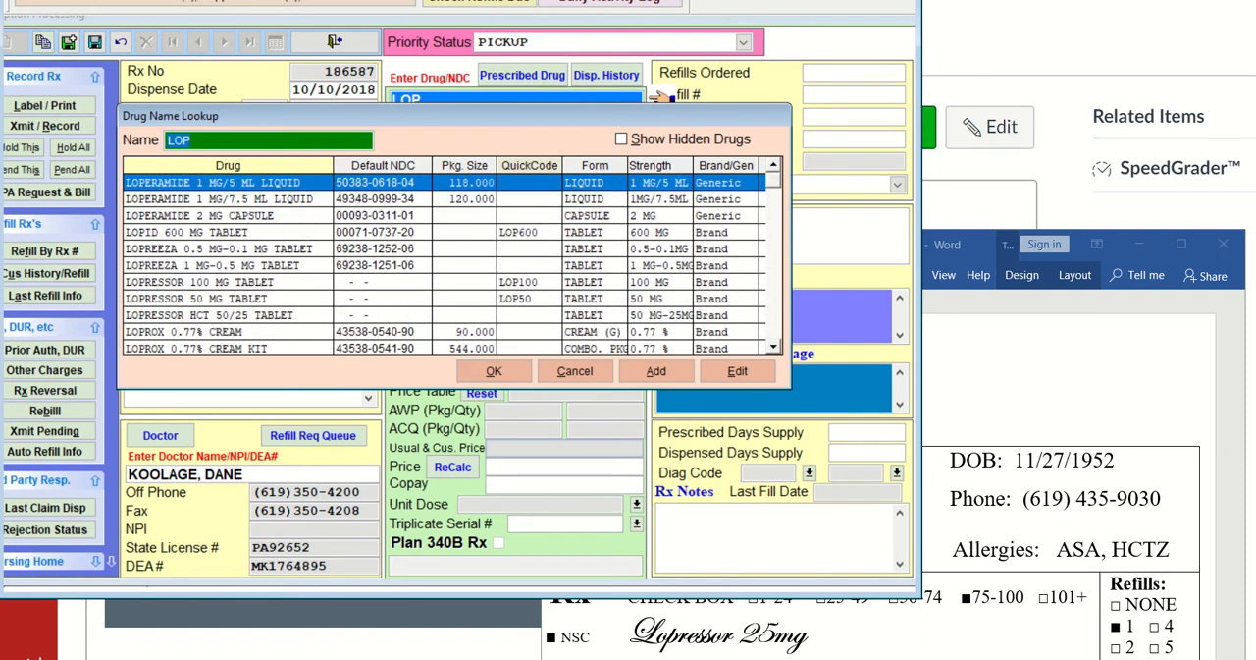
Replace the drug lookup search with METR and look through the matching drugs
left_click(202, 140)
key("BackSpace")
key("BackSpace")
key("BackSpace")
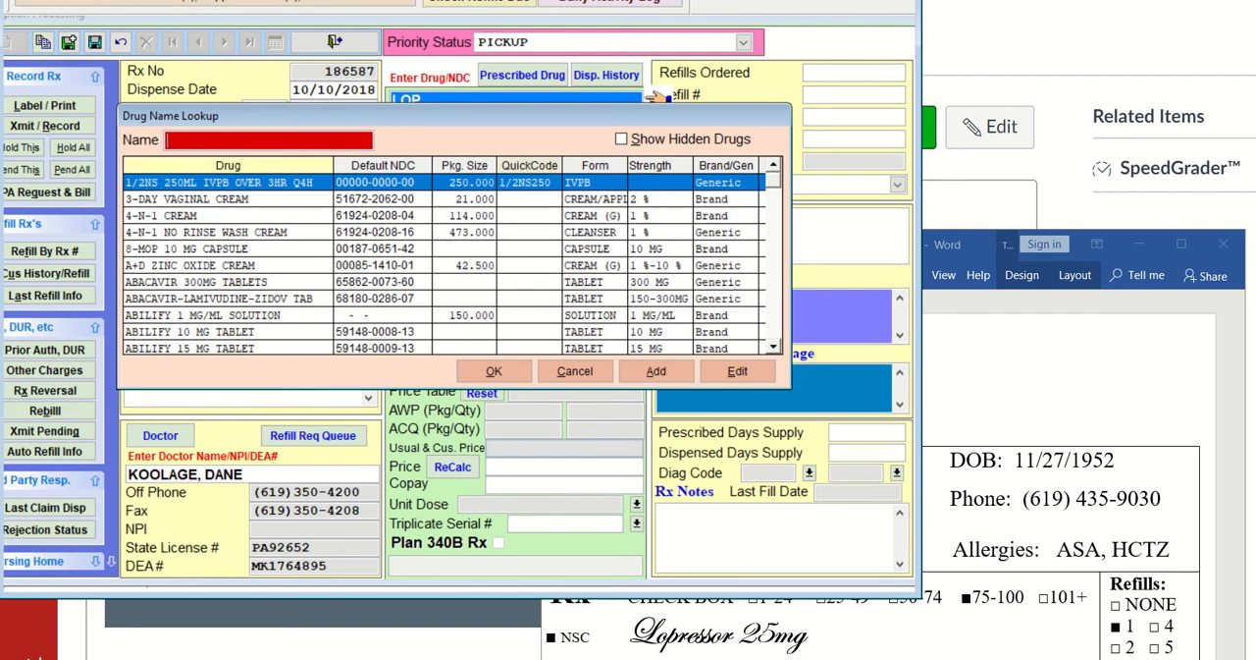
type("ME")
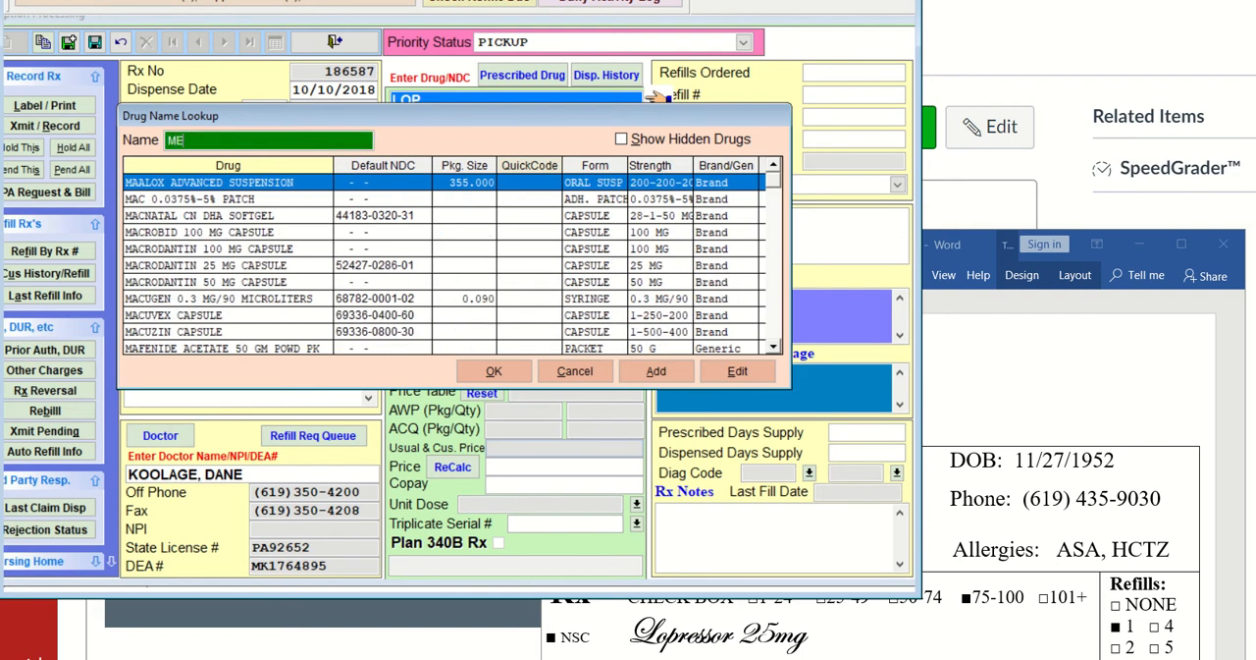
type("TR")
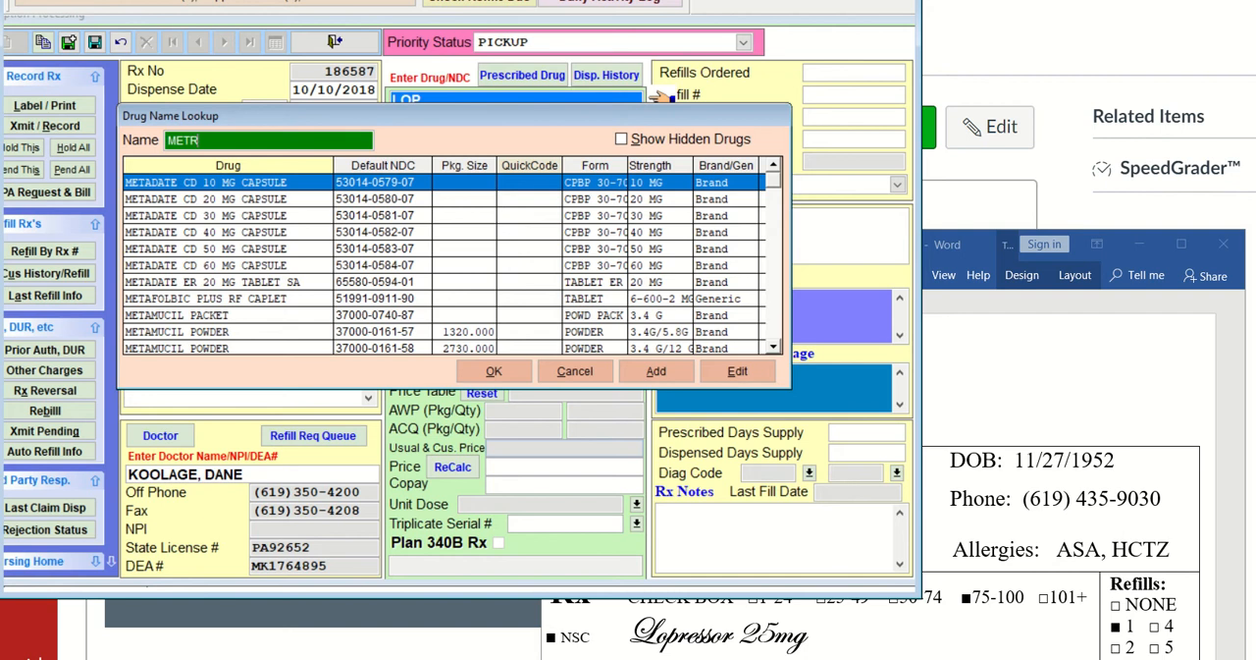
key("Down")
key("Down")
key("Down")
key("Down")
key("Down")
key("Down")
key("Down")
key("Down")
key("Down")
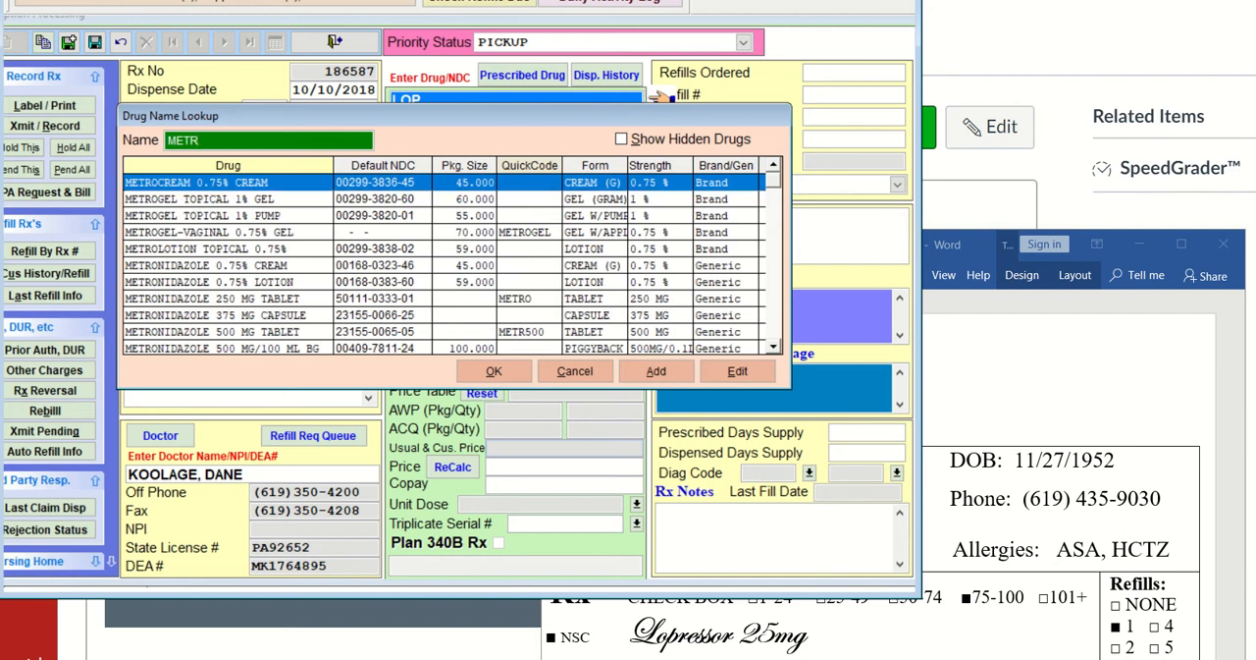
key("Down")
key("Down")
key("Down")
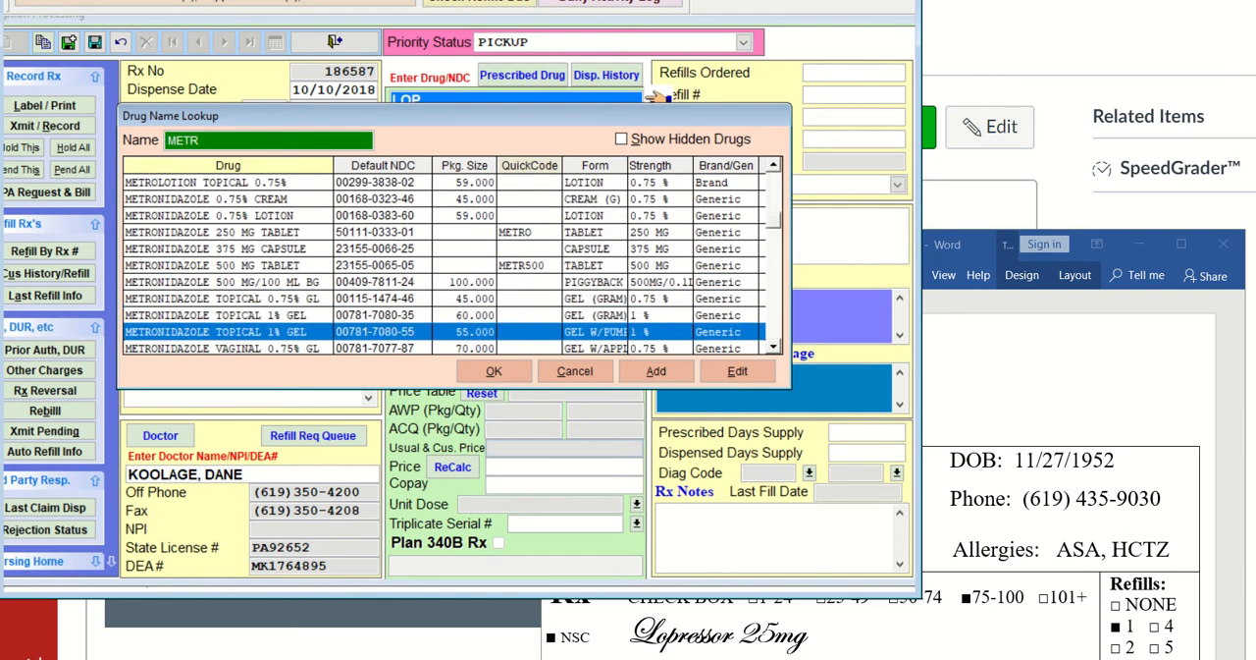
Change the drug lookup search to MET and highlight METOPROLOL TARTRATE 25 MG TAB in the drug list
left_click(206, 139)
left_click(206, 139)
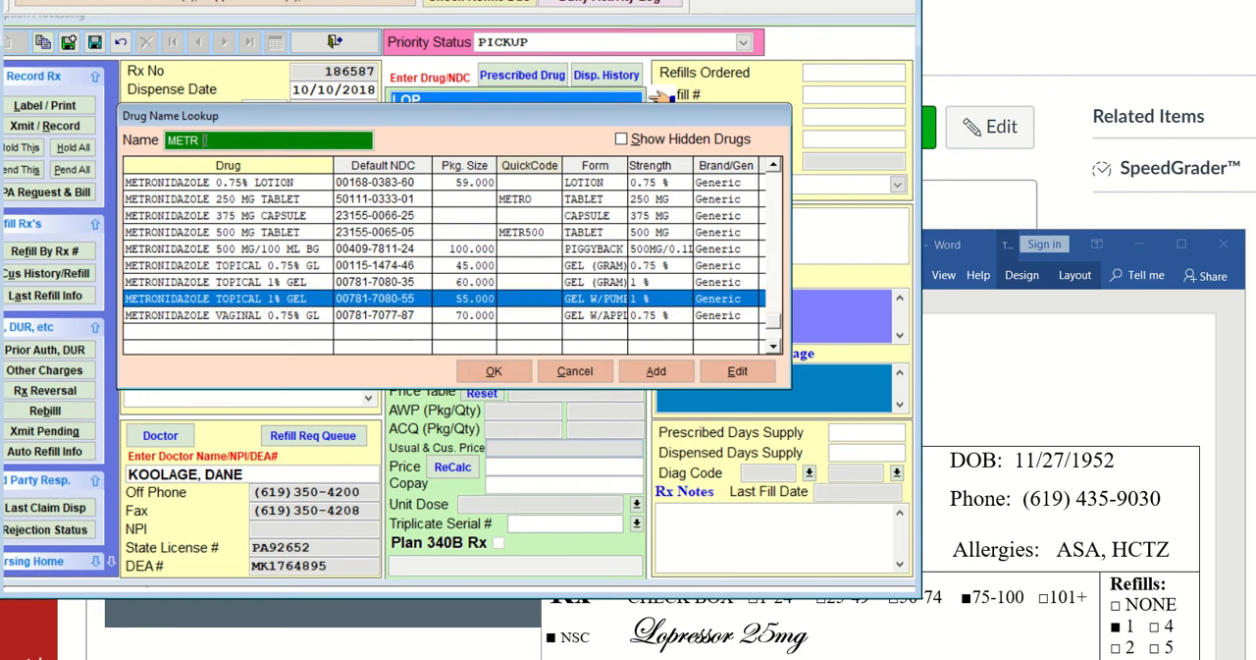
key("BackSpace")
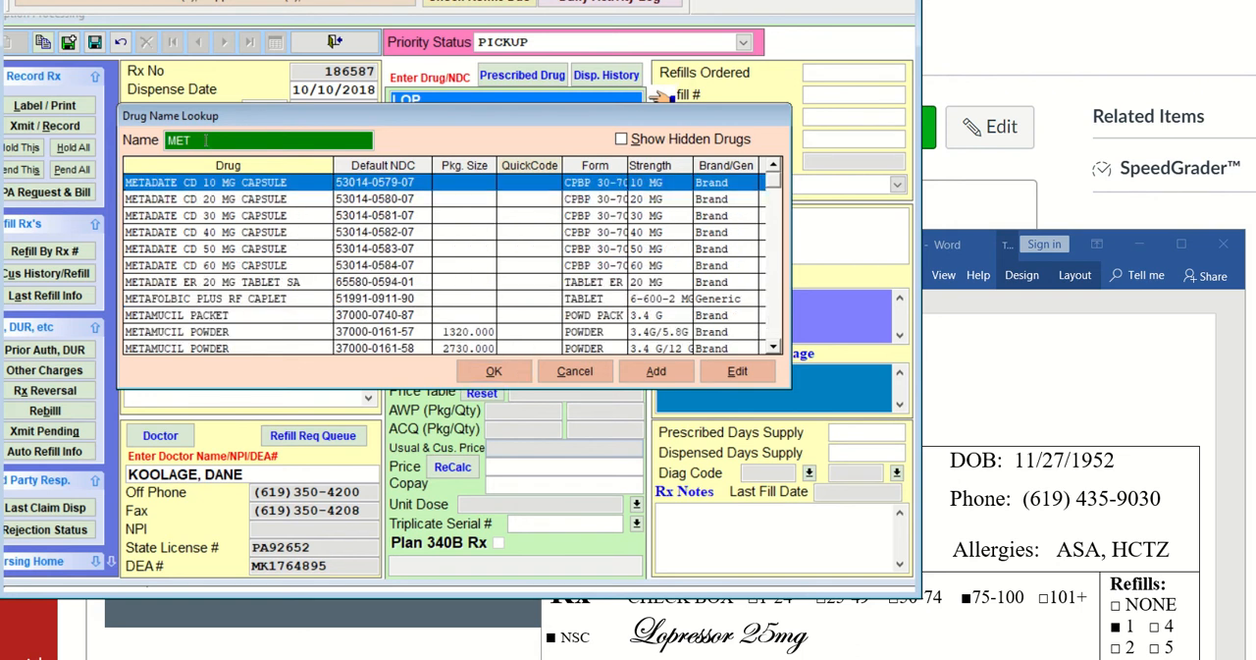
key("Down")
key("Down")
key("Down")
key("Down")
key("Down")
key("Down")
key("Down")
key("Down")
key("Down")
key("Down")
key("Down")
key("Down")
key("Down")
key("Down")
key("Down")
key("Down")
key("Down")
key("Down")
key("Down")
key("Down")
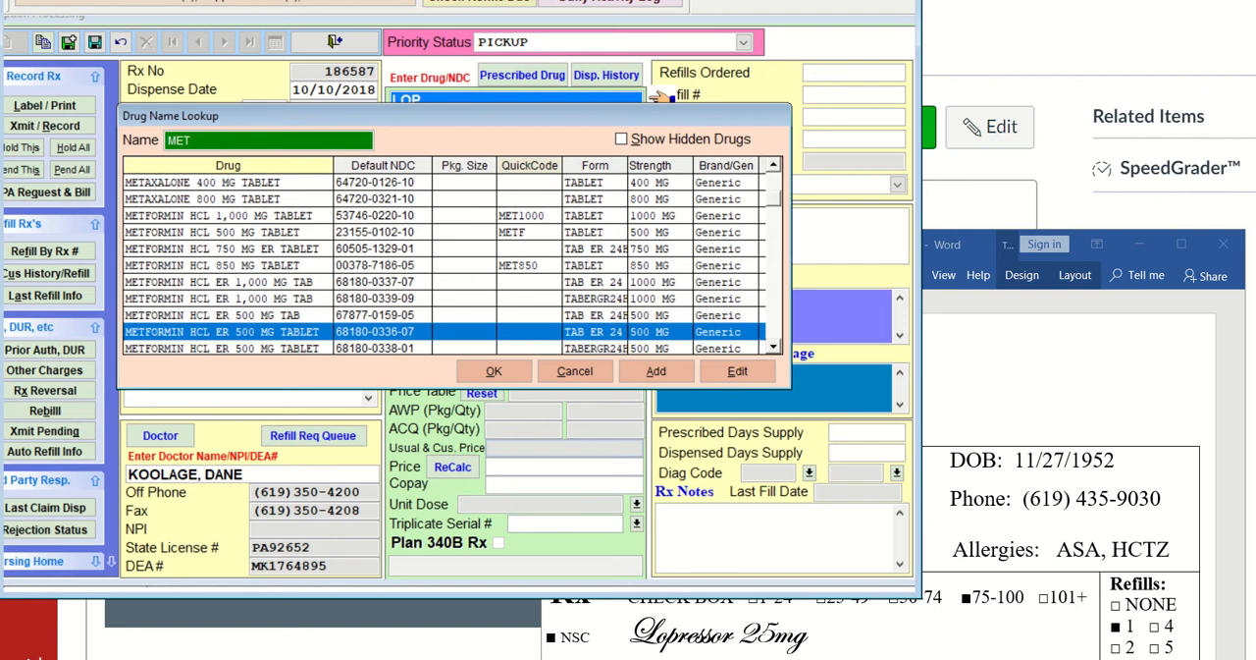
key("Down")
key("Down")
key("Down")
key("Down")
key("Down")
key("Down")
key("Down")
key("Down")
key("Down")
key("Down")
key("Down")
key("Down")
key("Down")
key("Down")
key("Down")
key("Down")
key("Down")
key("Down")
key("Down")
key("Down")
key("Down")
key("Down")
key("Down")
key("Down")
key("Down")
key("Down")
key("Down")
key("Down")
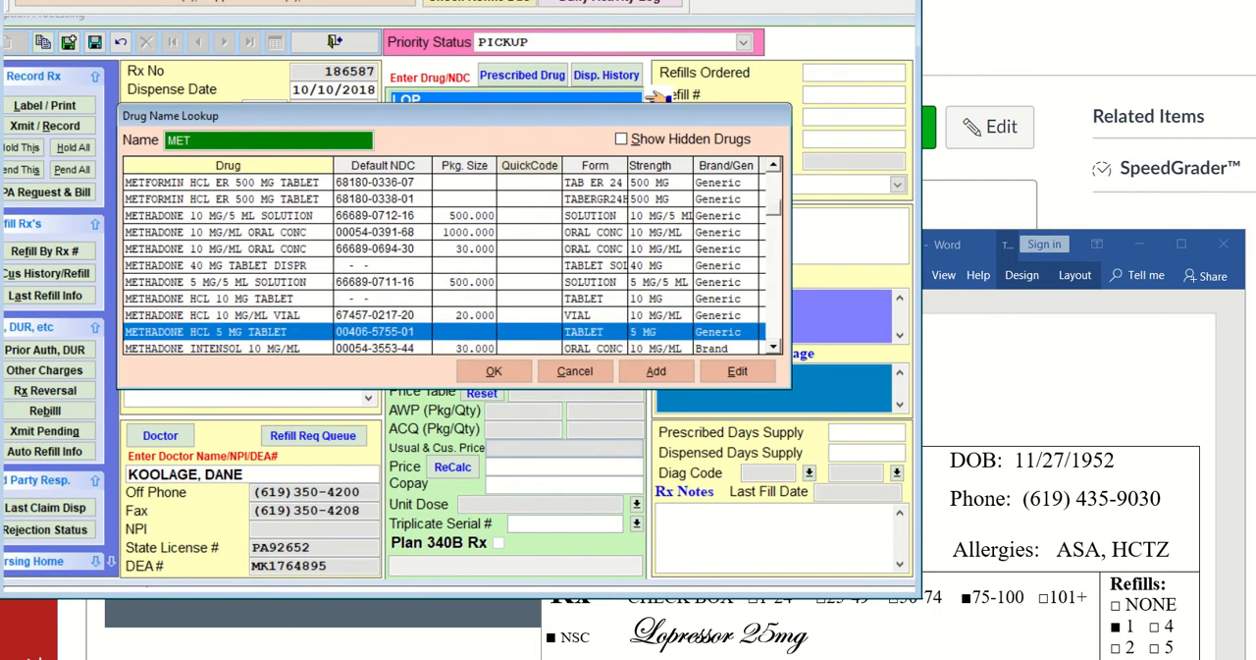
key("Down")
key("Down")
key("Down")
key("Down")
key("Down")
key("Down")
key("Down")
key("Down")
key("Down")
key("Down")
key("Down")
key("Down")
key("Down")
key("Down")
key("Down")
key("Down")
key("Down")
key("Down")
key("Down")
key("Down")
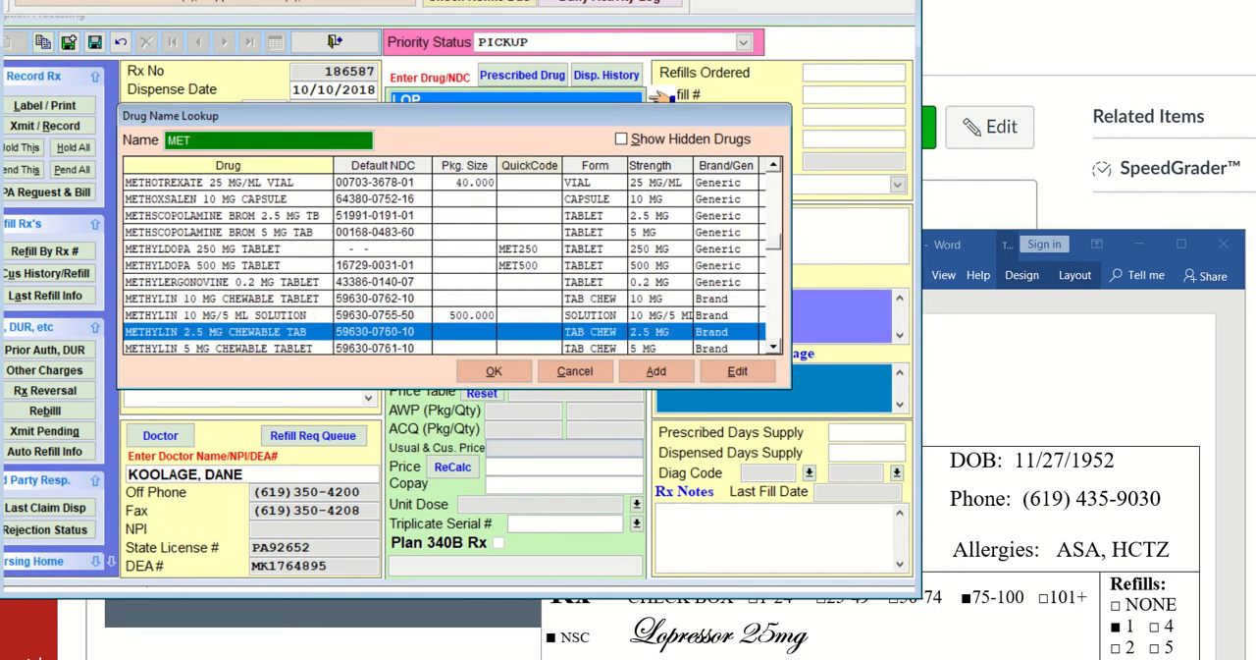
key("Down")
key("Down")
key("Down")
key("Down")
key("Down")
key("Down")
key("Down")
key("Down")
key("Down")
key("Down")
key("Down")
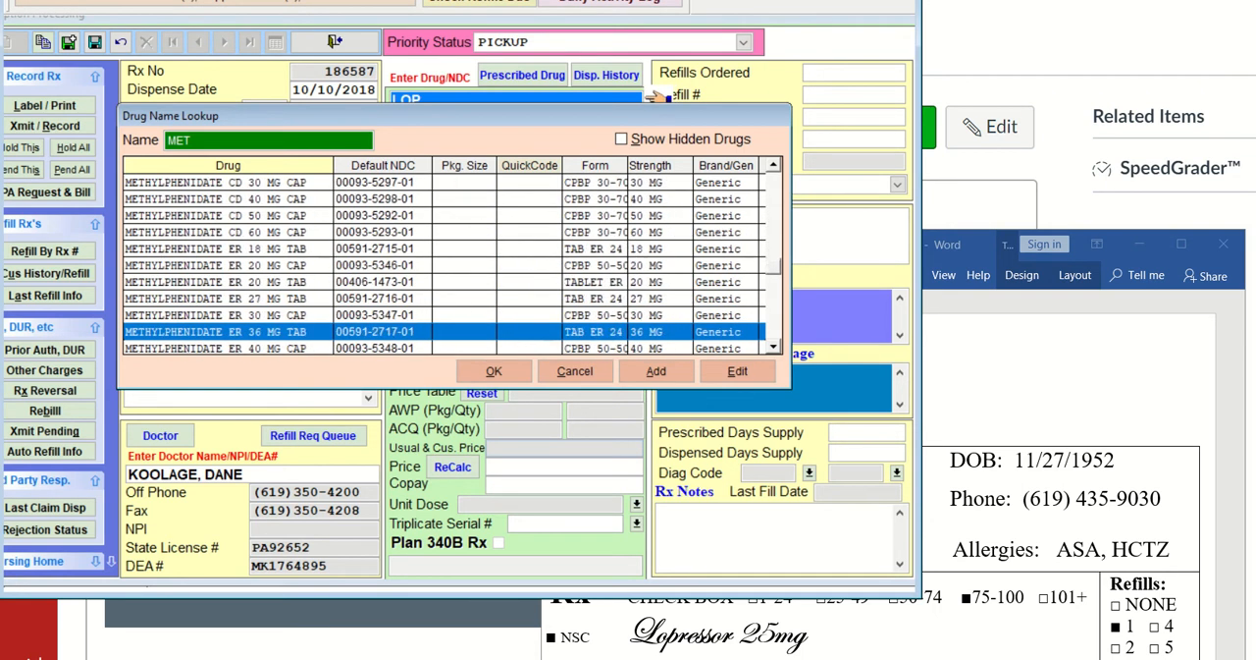
key("Down")
key("Down")
key("Down")
key("Down")
key("Down")
key("Down")
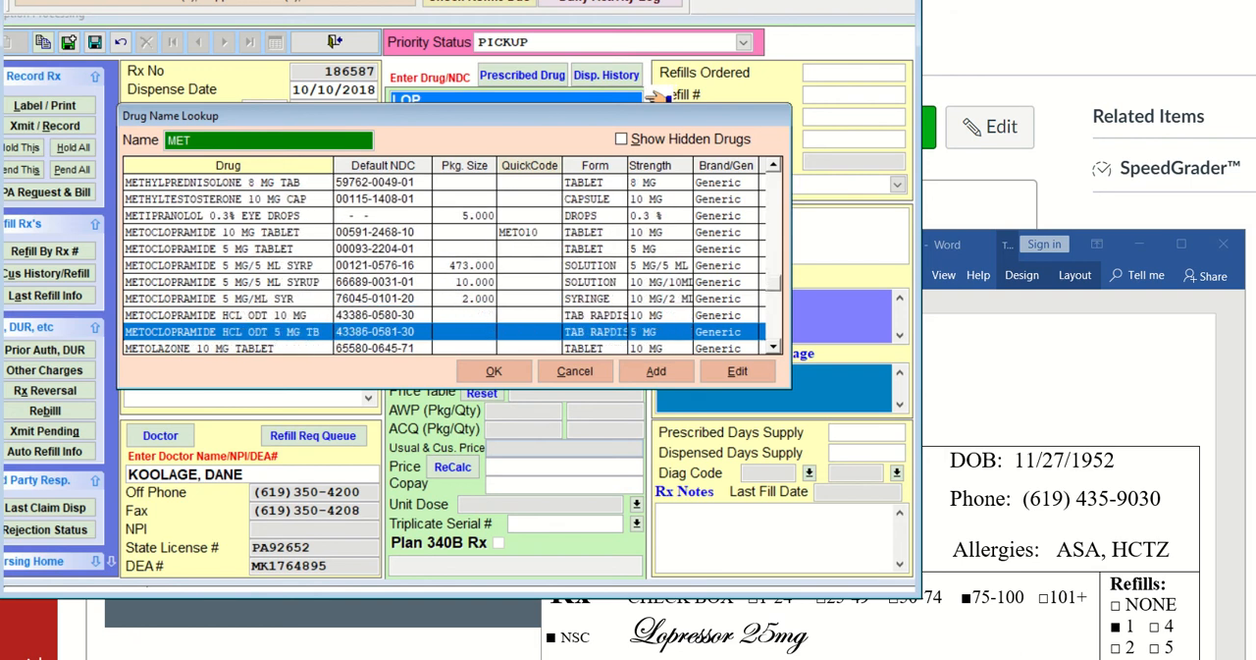
key("Down")
key("Down")
key("Down")
key("Down")
key("Down")
key("Down")
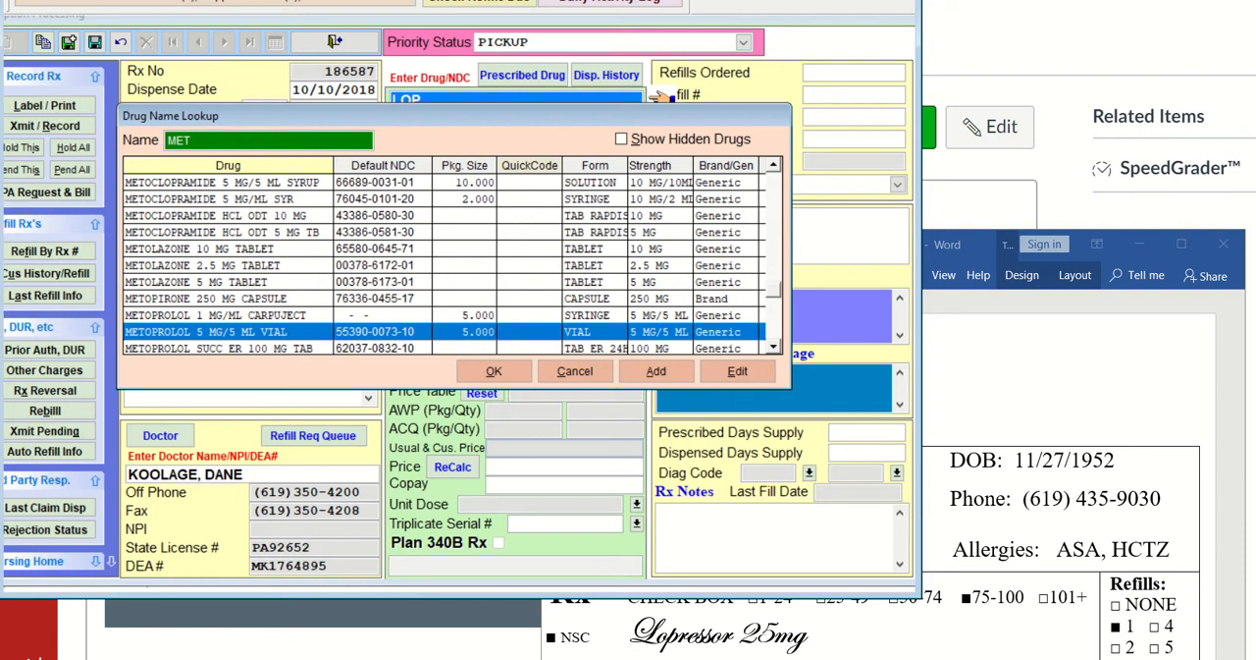
key("Down")
key("Down")
key("Down")
key("Down")
key("Down")
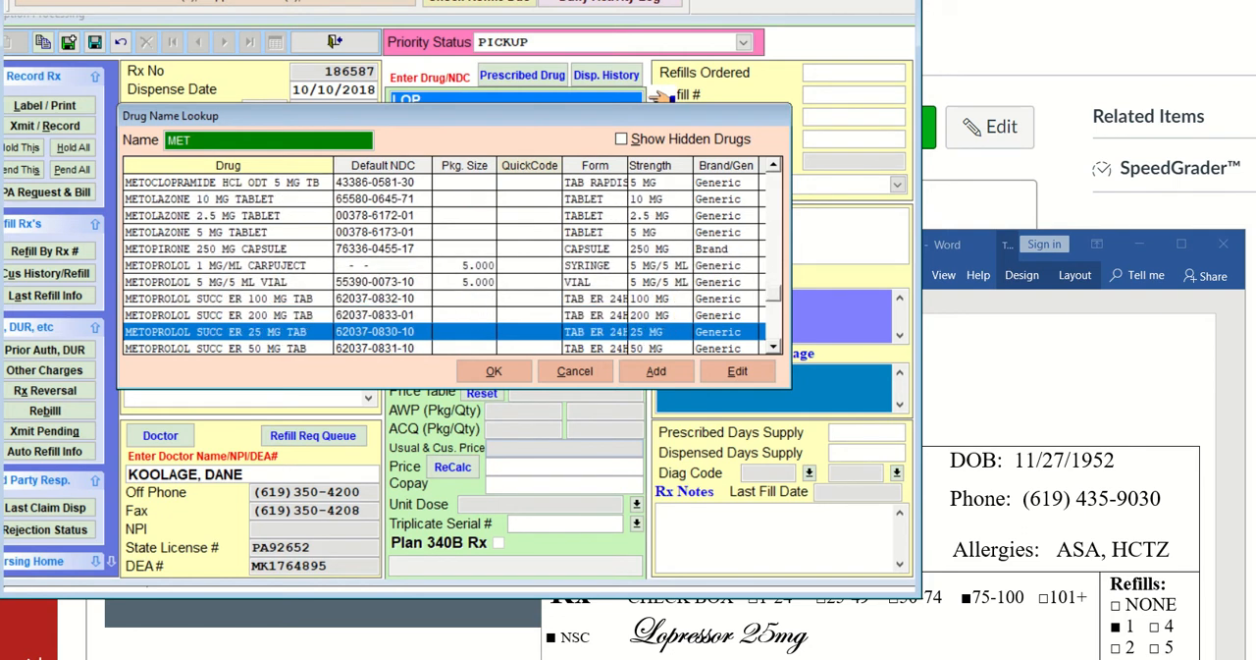
key("Down")
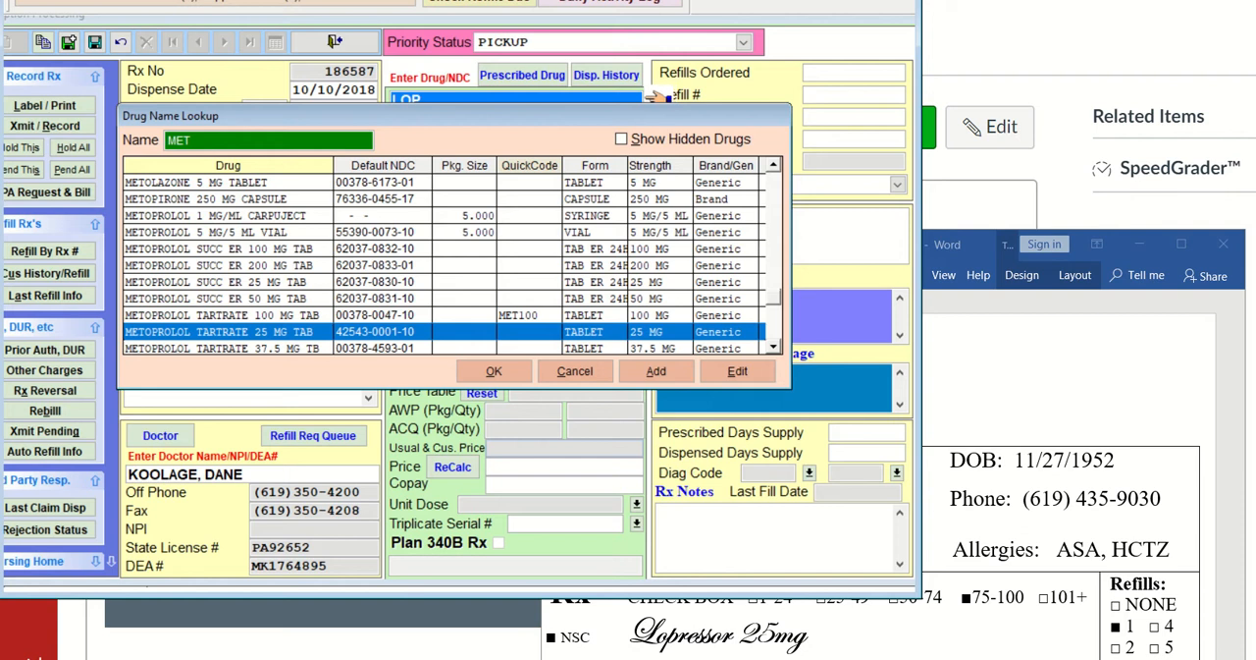
Assign METOPROLOL TARTRATE 25 MG TAB as the prescribed and dispensed drug and set the refills ordered to 1
left_click(519, 372)
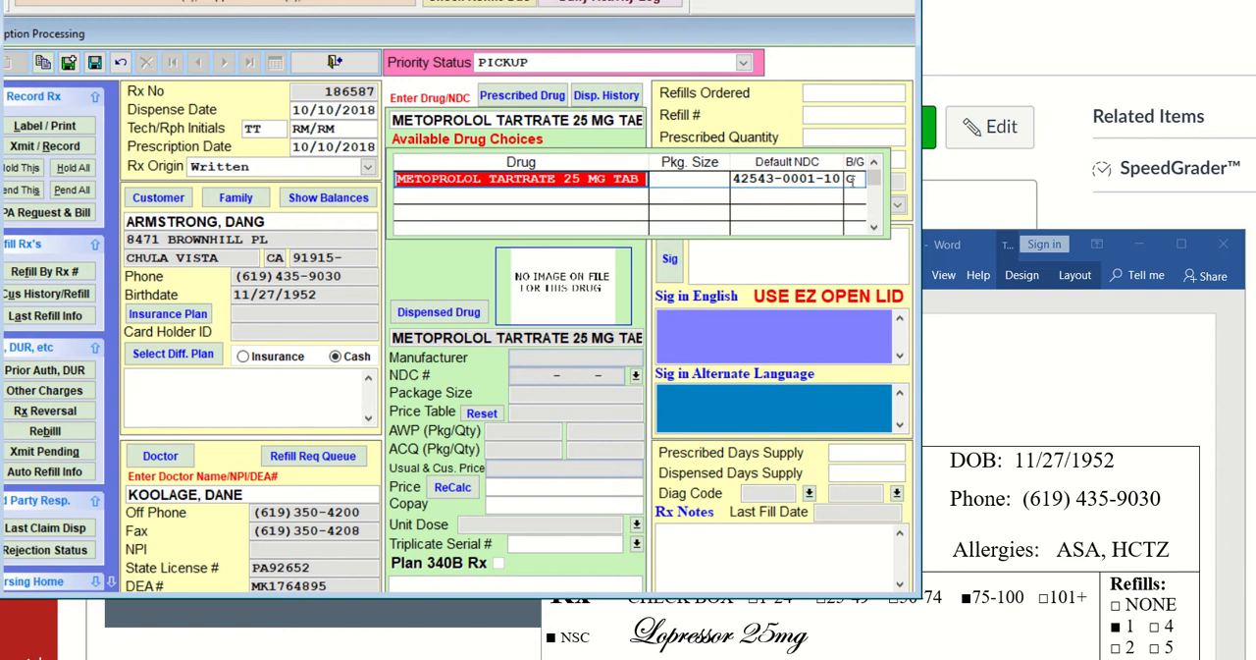
key("Return")
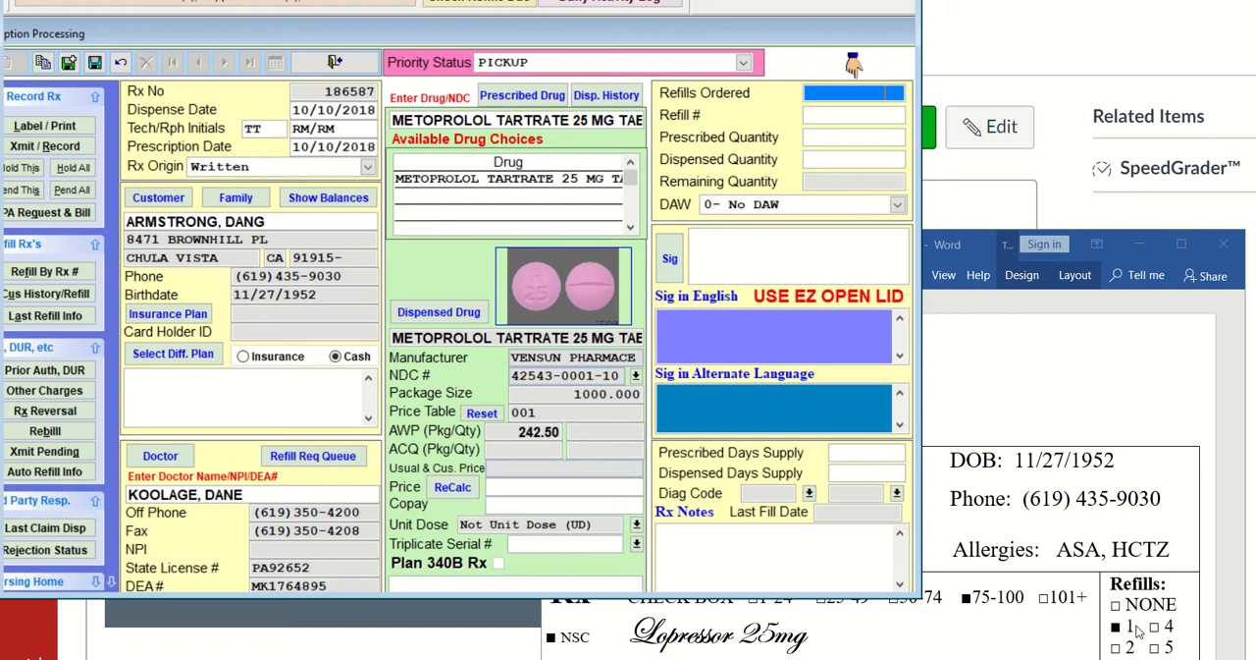
type("1")
key("Return")
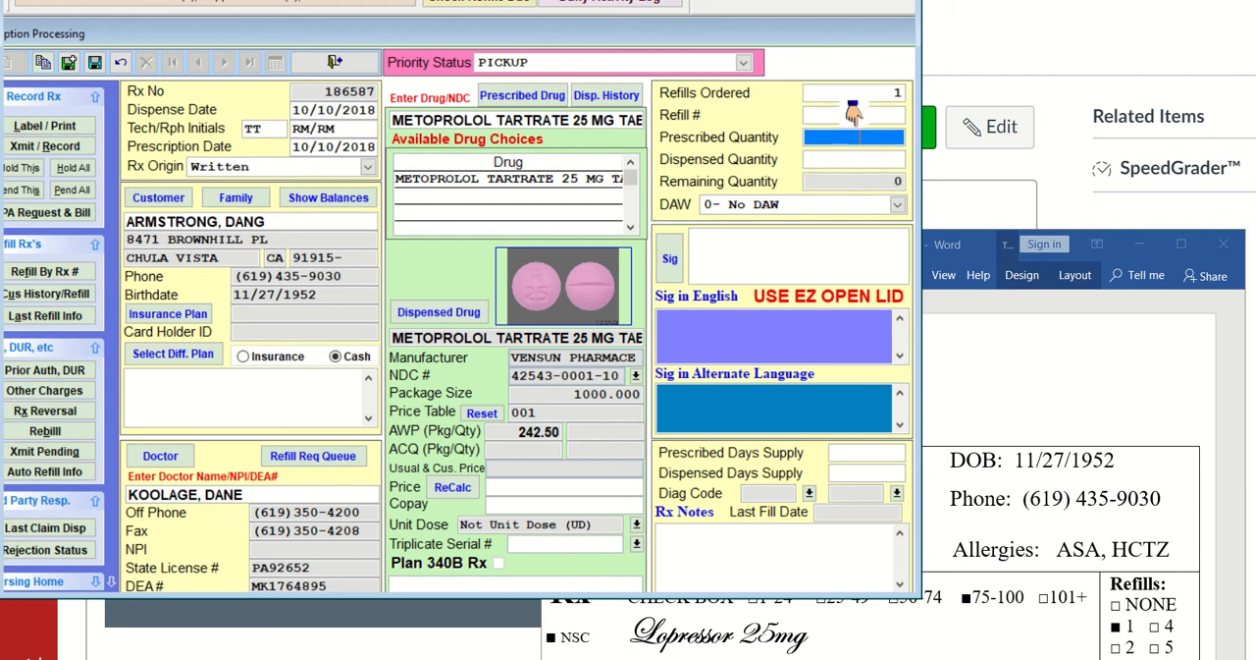
Check the Lopressor directions in the Word document and set the prescribed and dispensed quantities to 90 in Visual SuperScript
left_click(1017, 393)
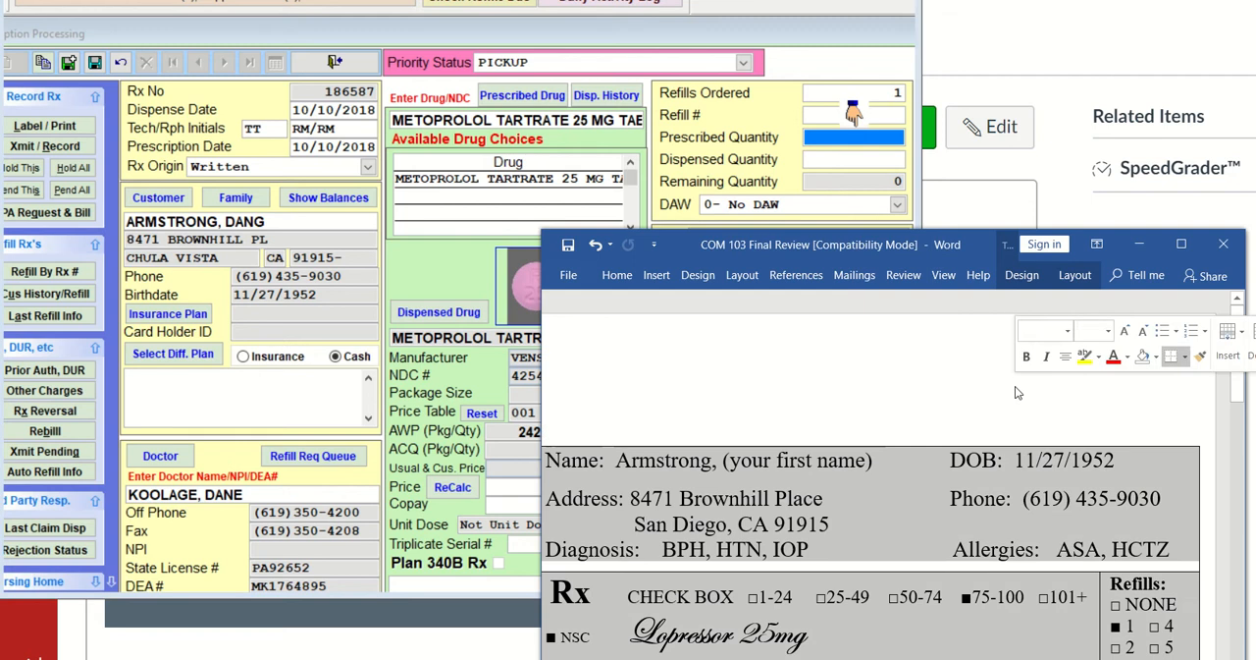
scroll(964, 412, "down", 3)
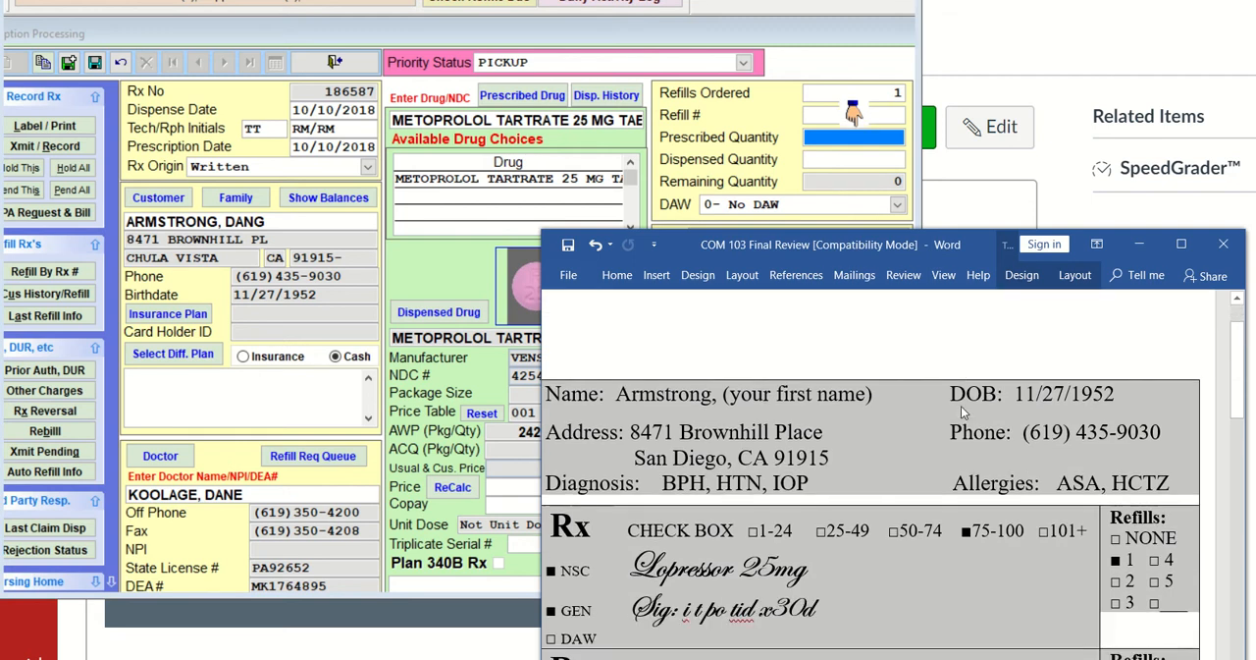
left_click(692, 617)
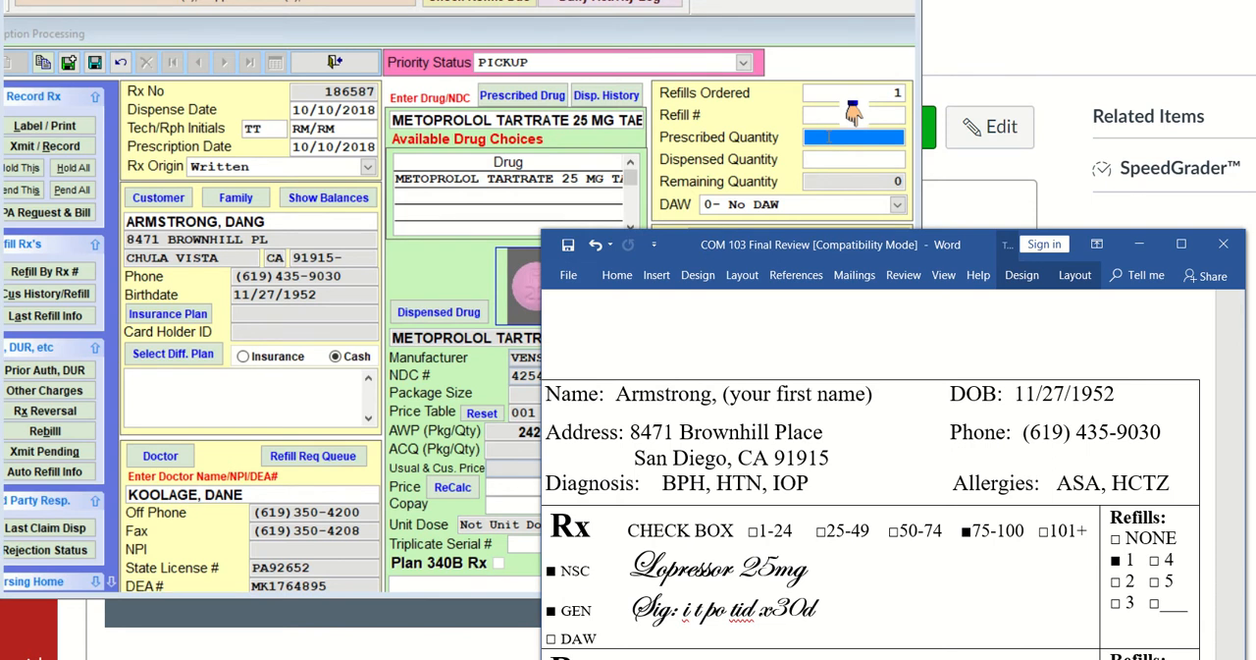
type("90")
key("BackSpace")
key("BackSpace")
left_click(837, 144)
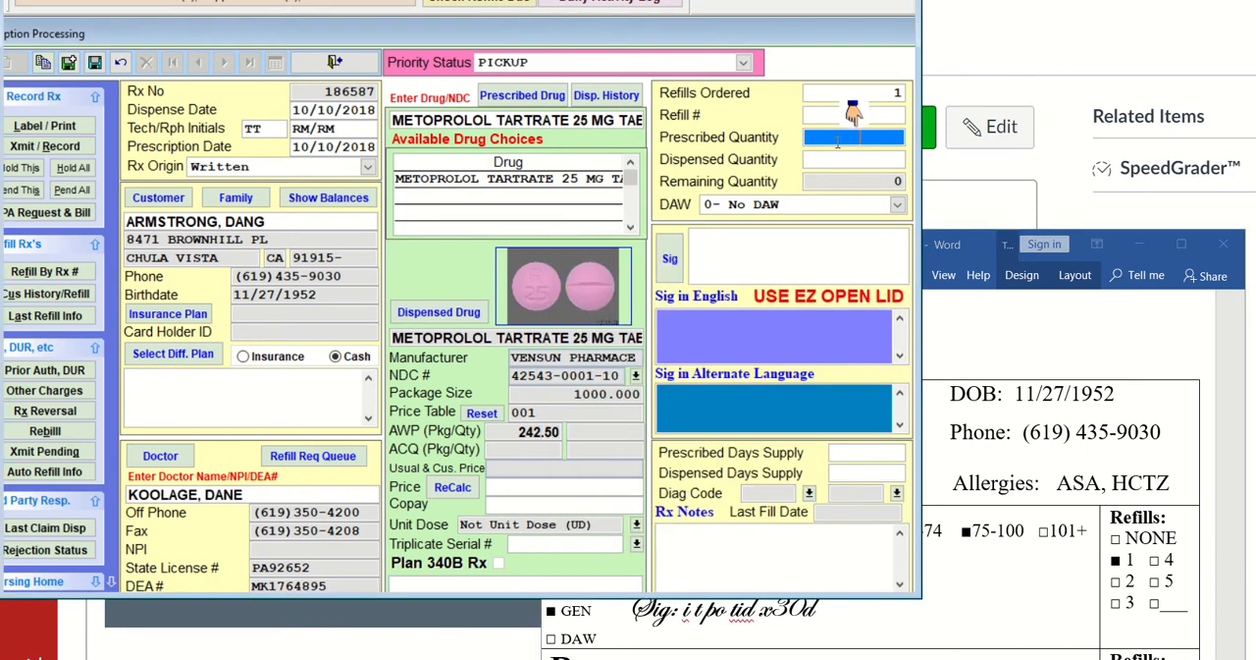
type("90")
key("Tab")
key("Tab")
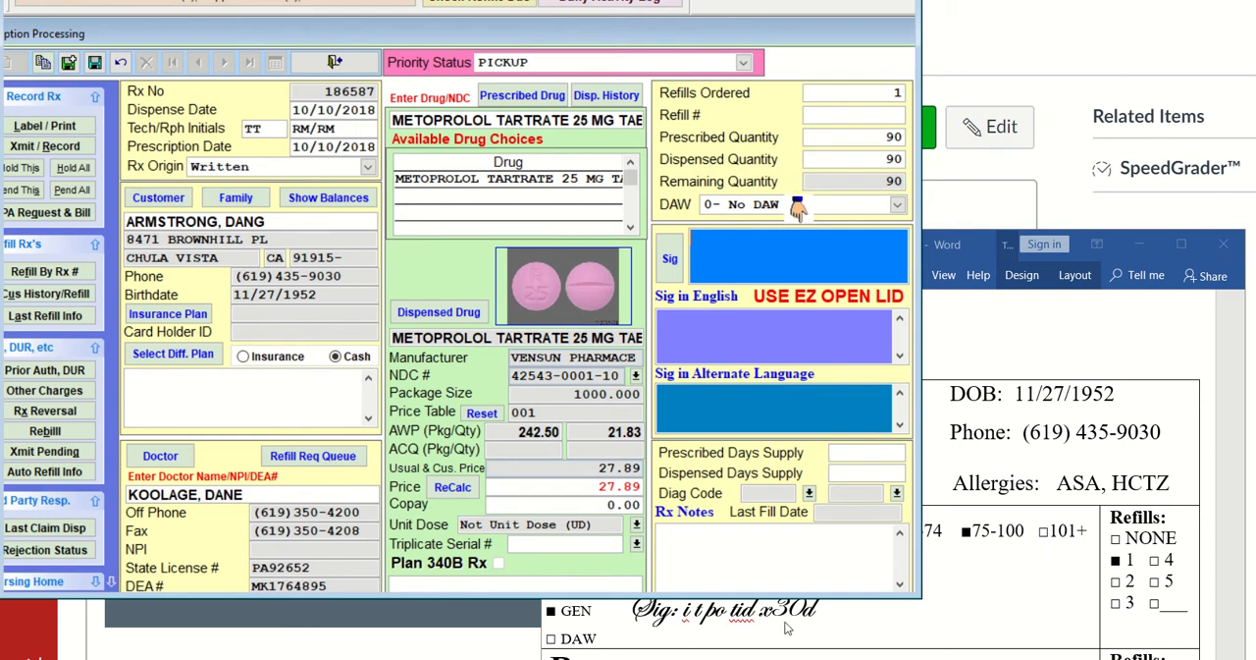
Enter the sig as "T1T PO TID FOR 30 DAYS." for the metoprolol prescription
type("T1T PO")
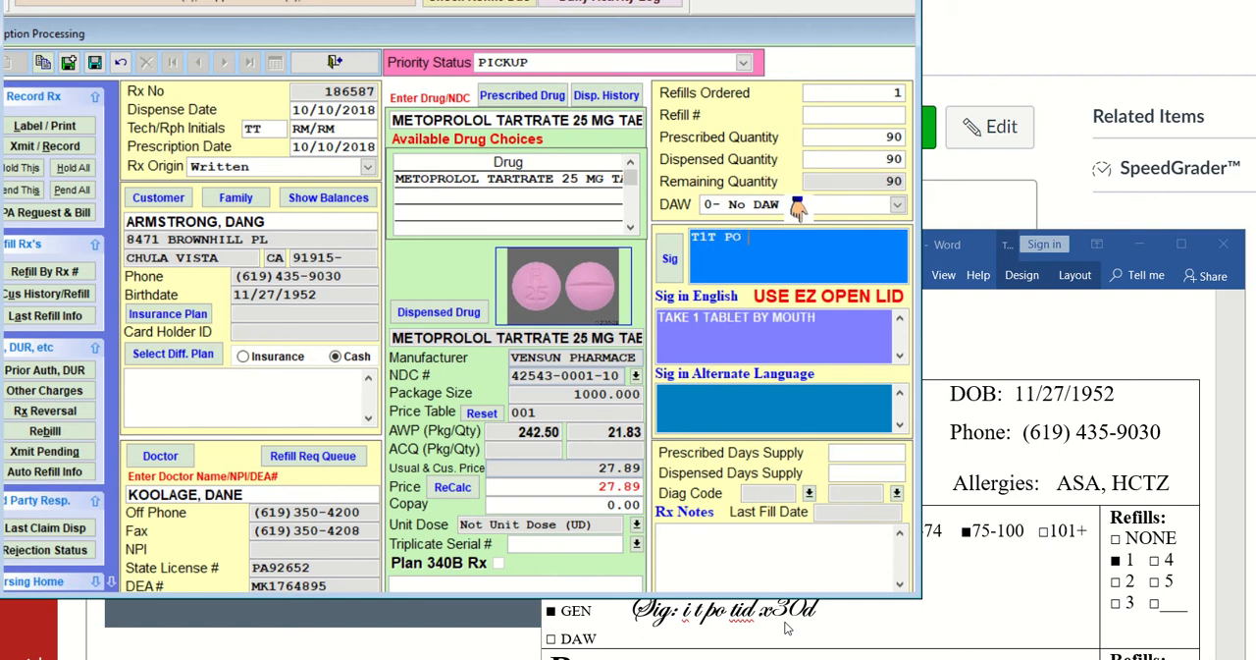
type(" TID F30")
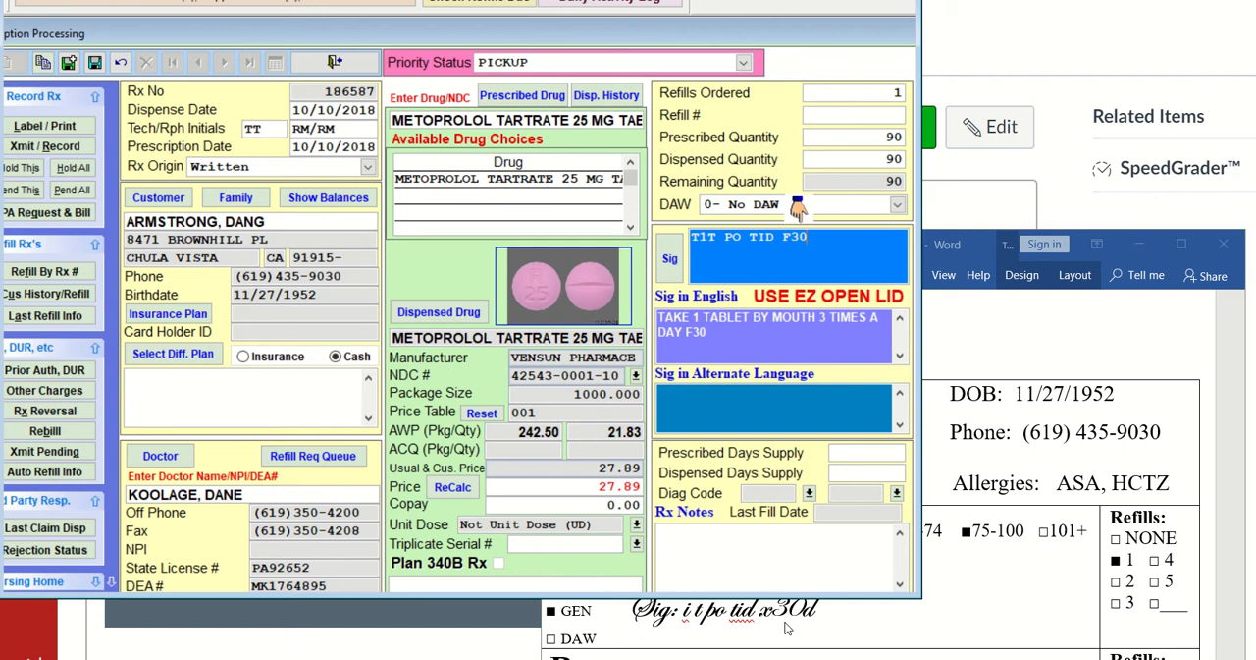
key("BackSpace")
key("BackSpace")
key("BackSpace")
key("BackSpace")
type("OR")
key("BackSpace")
key("BackSpace")
key("BackSpace")
key("BackSpace")
type("F")
key("BackSpace")
type("OR 30 DA")
type("YS.")
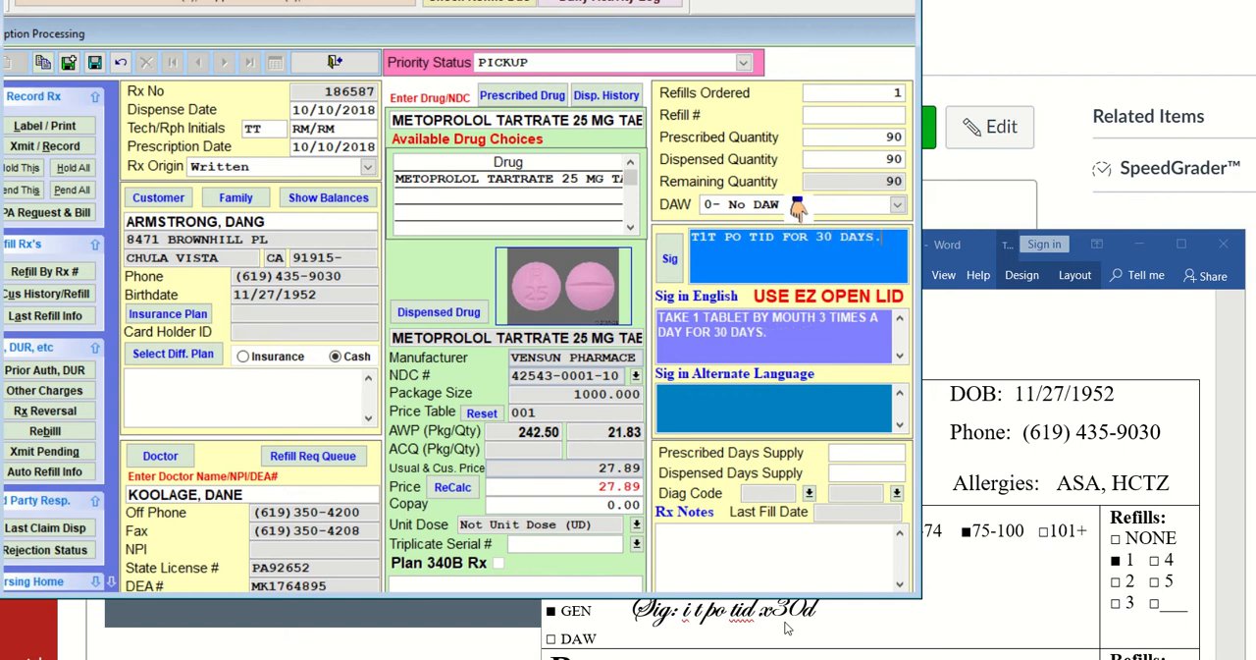
Accept 30 as the prescribed and dispensed days supply, then save and record the prescription without printing a label
key("Return")
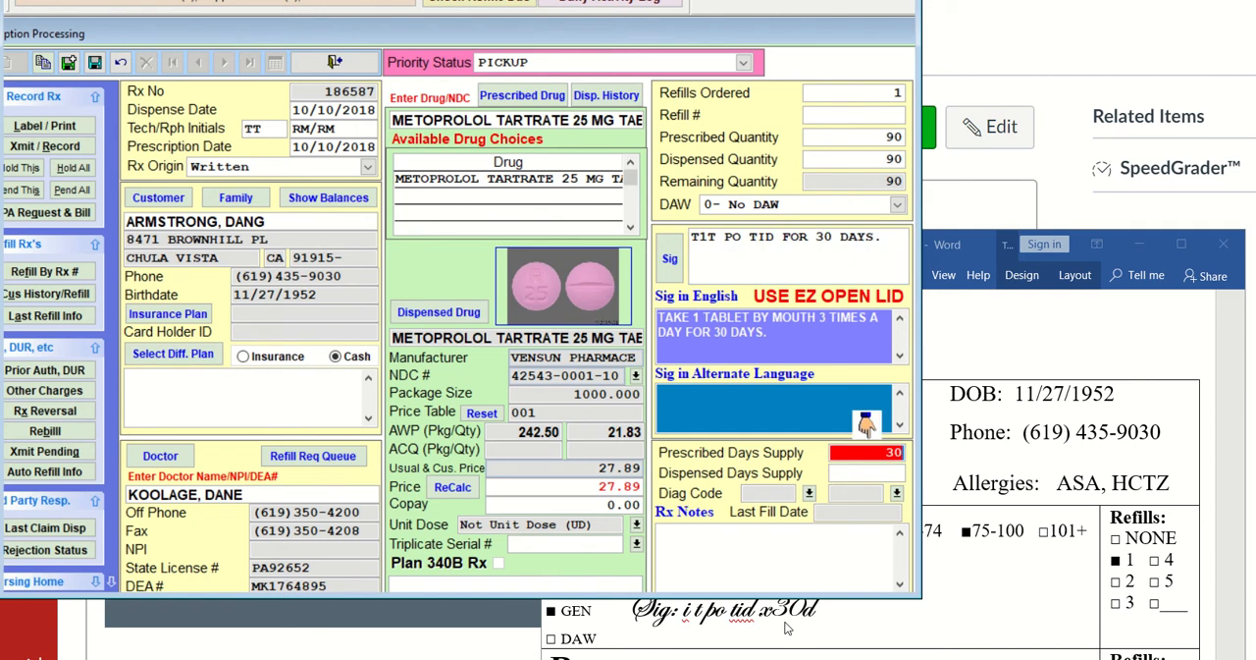
key("Return")
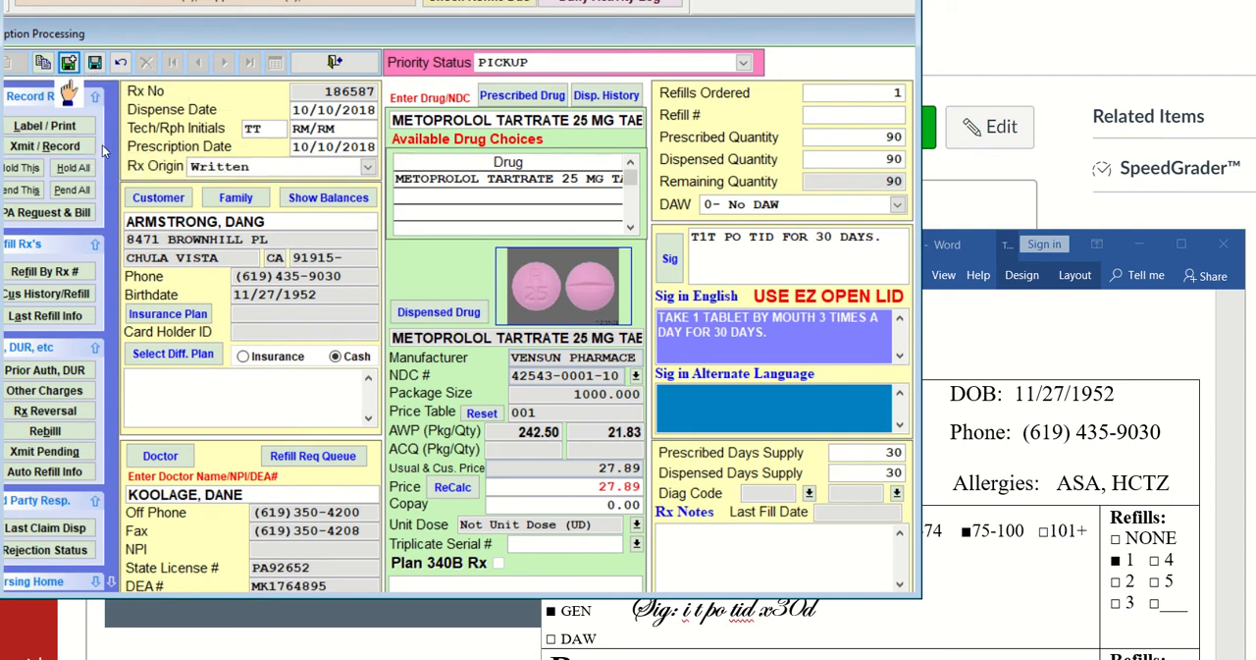
left_click(94, 62)
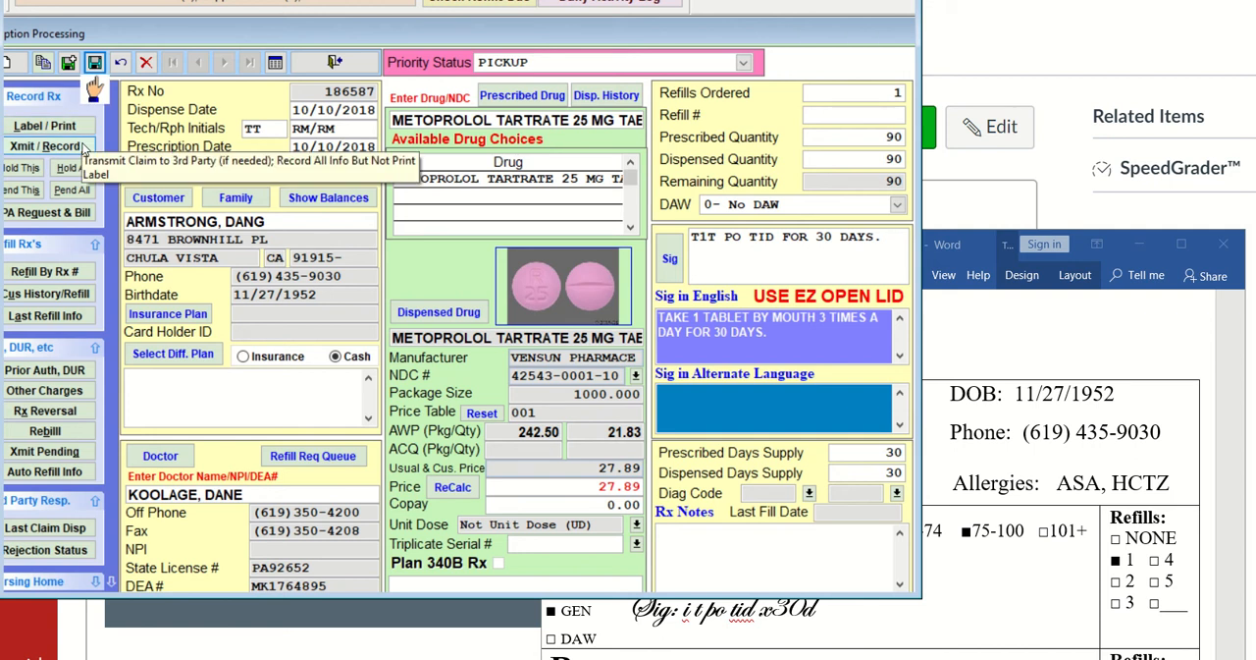
left_click(85, 147)
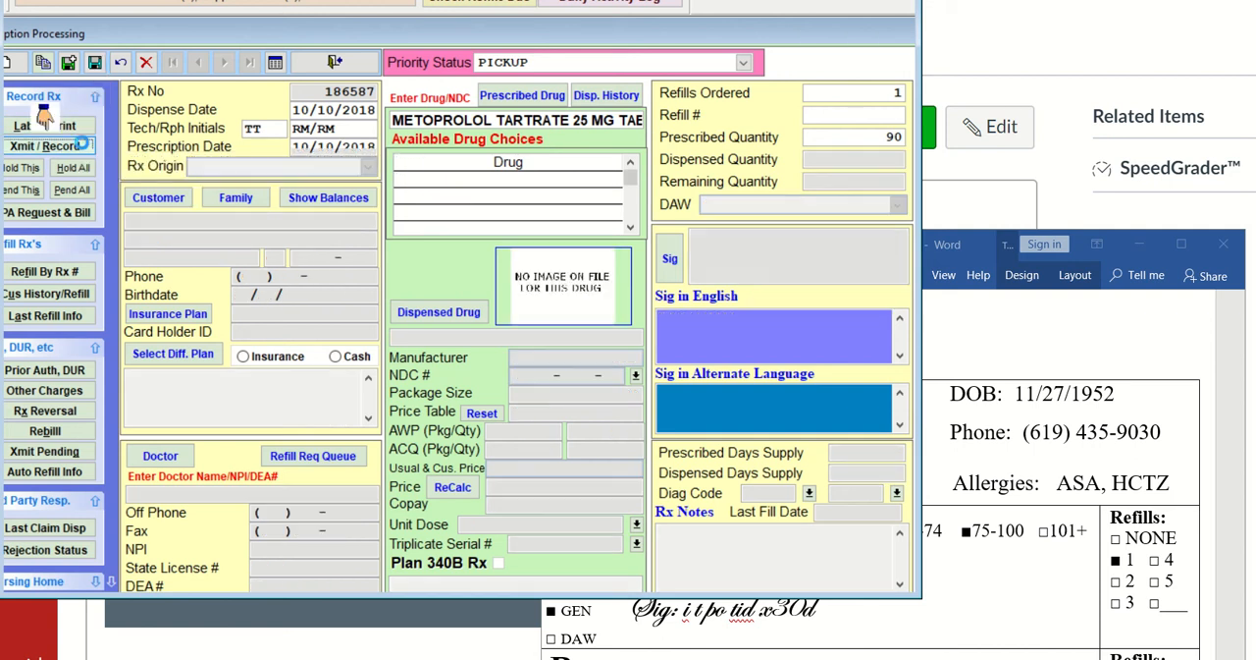
Examine the remaining prescriptions in the Word document, comparing the Lopressor directions with the written quantity on the Vicodin HP order
left_click(1026, 356)
scroll(898, 350, "down", 5)
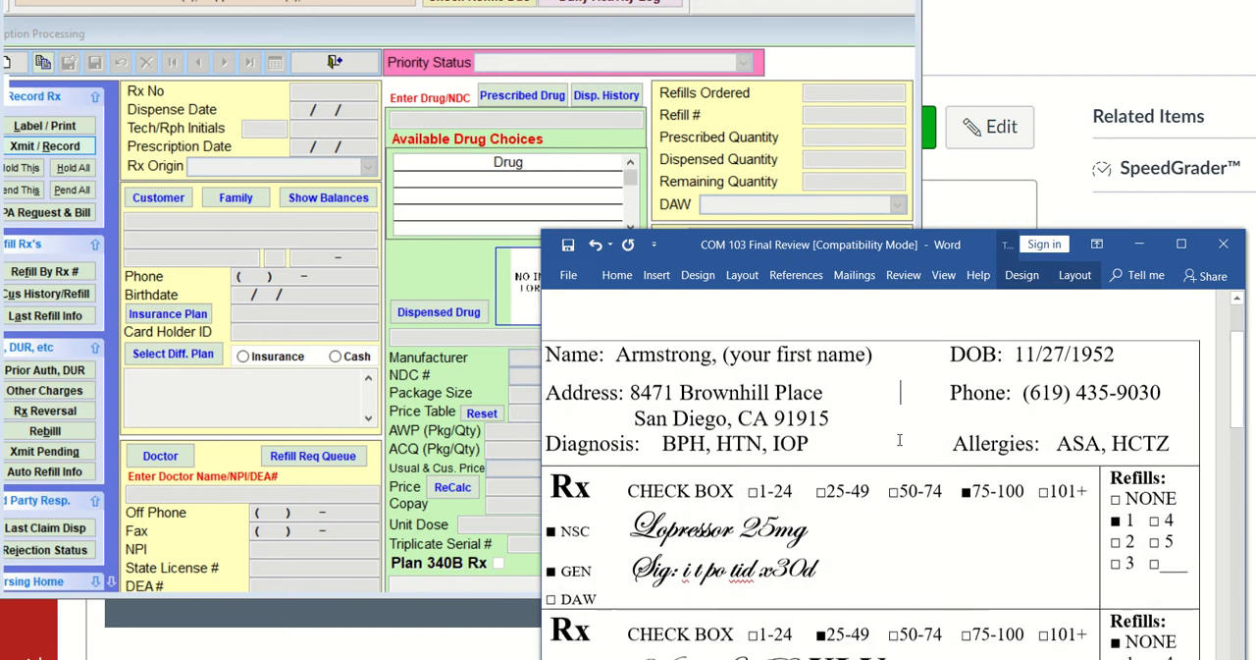
scroll(900, 439, "down", 3)
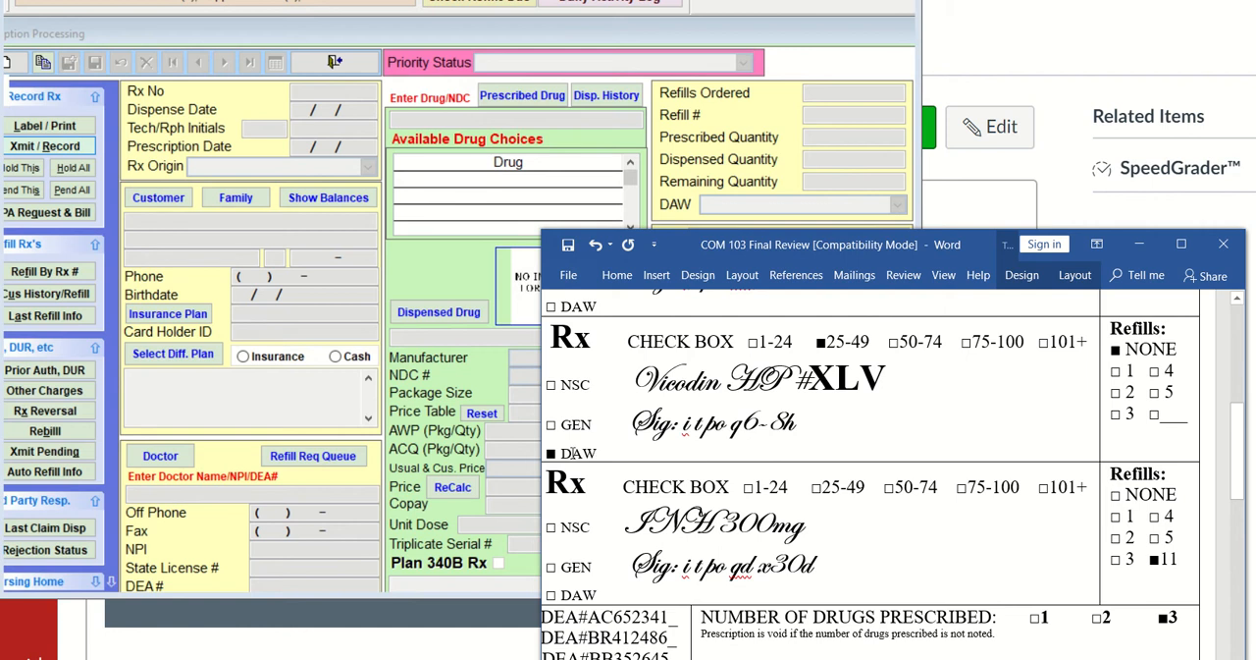
scroll(574, 453, "up", 3)
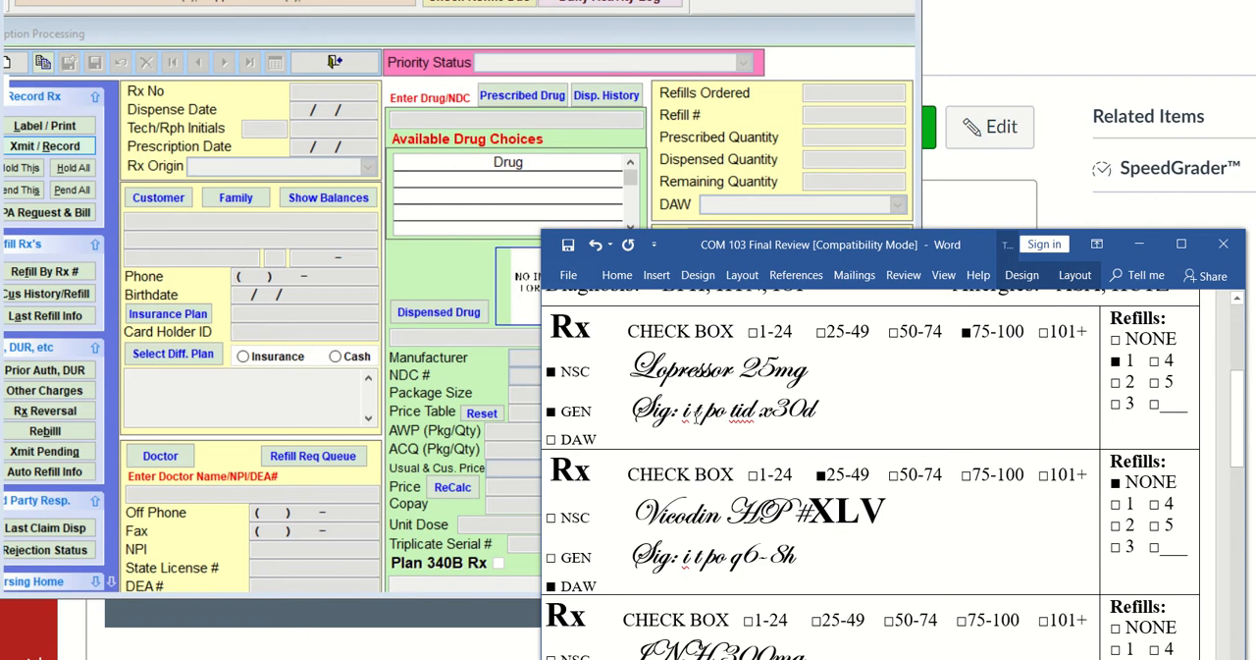
left_click_drag(684, 410, 813, 410)
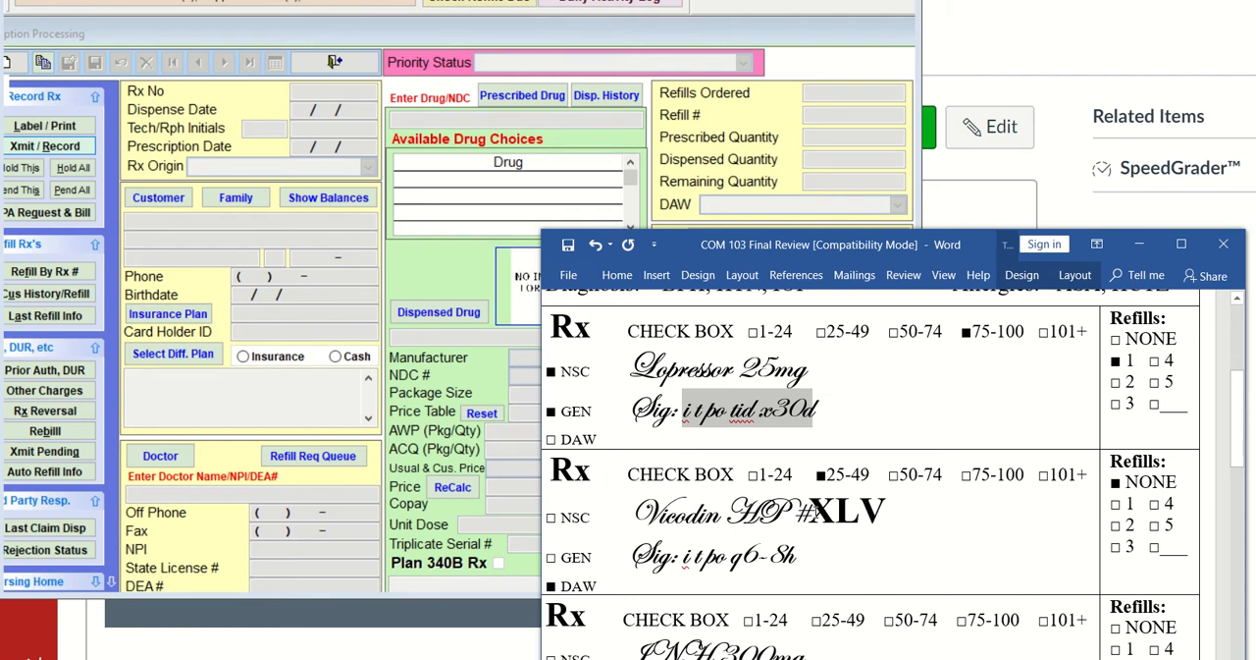
left_click(810, 511)
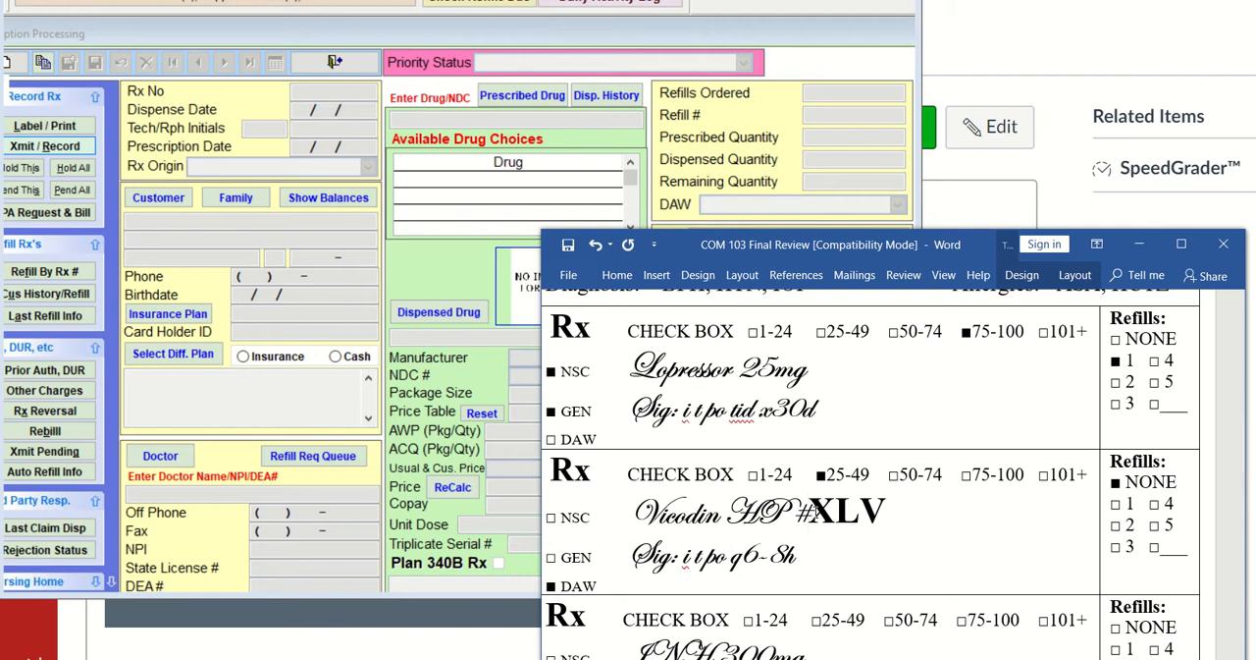
left_click_drag(810, 510, 886, 511)
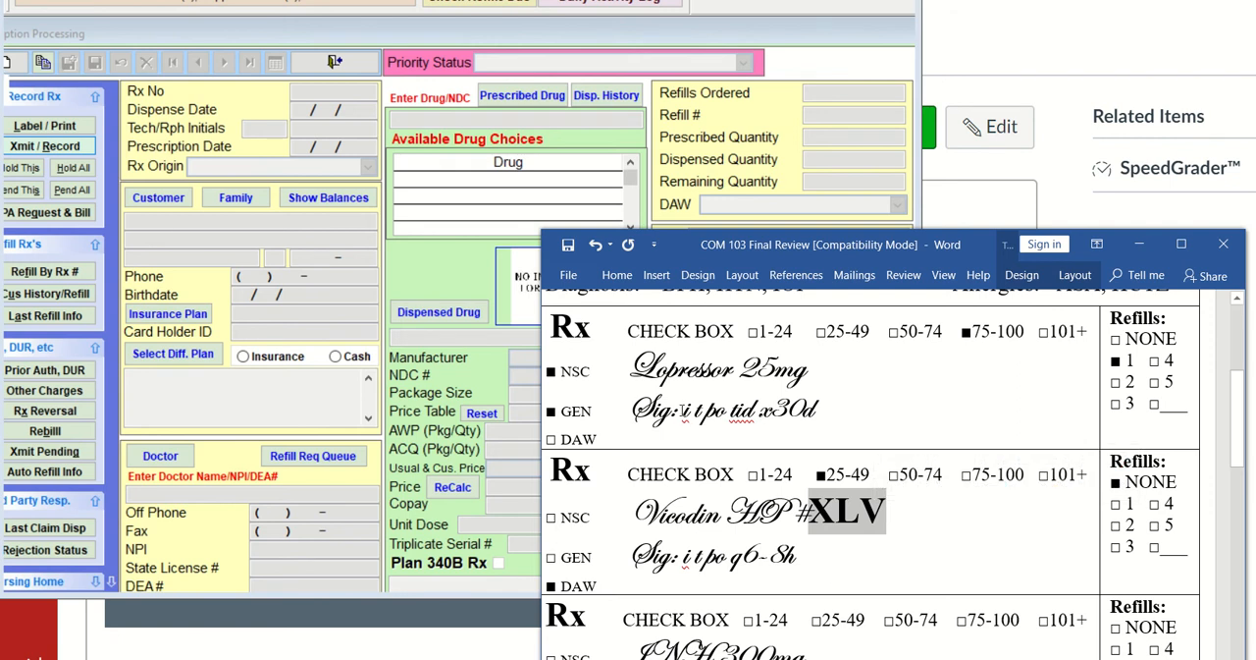
left_click_drag(682, 411, 813, 410)
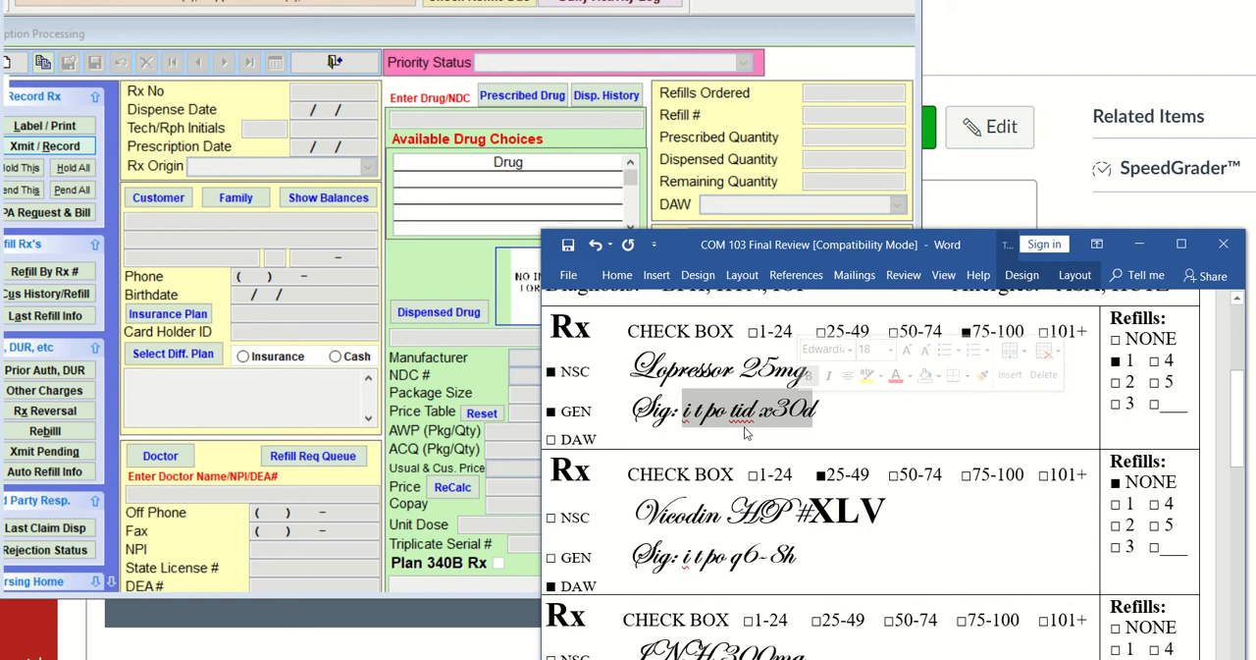
left_click(920, 419)
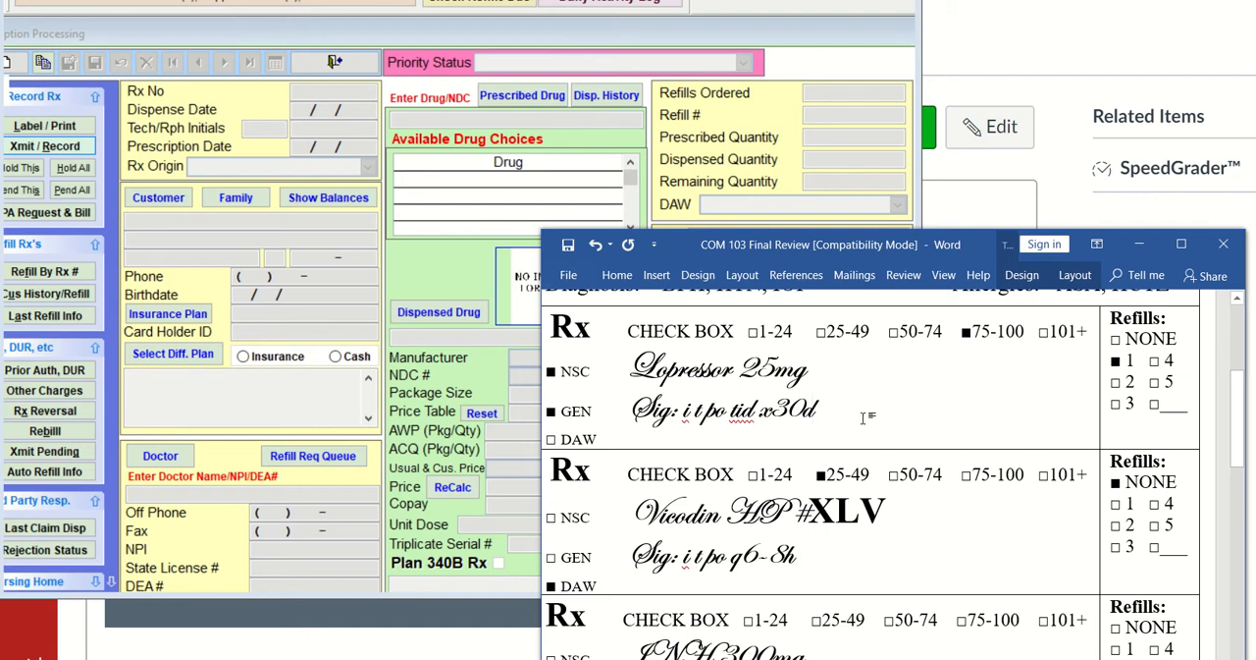
left_click_drag(684, 414, 814, 406)
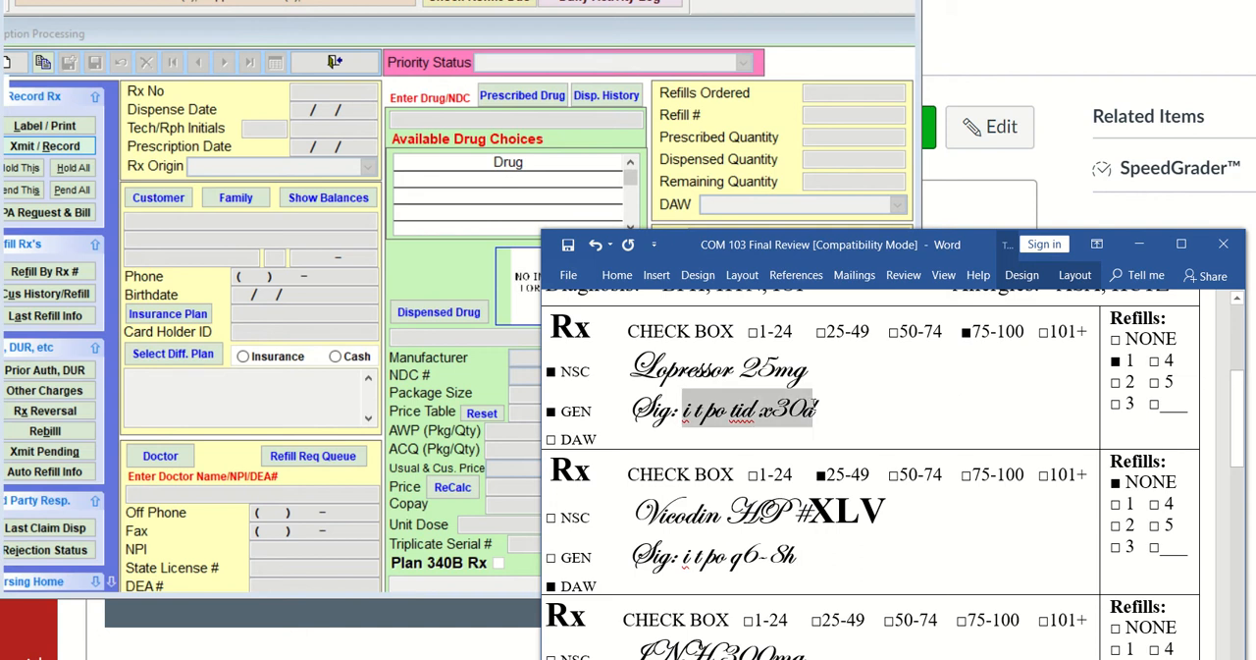
left_click(833, 511)
left_click_drag(811, 511, 888, 511)
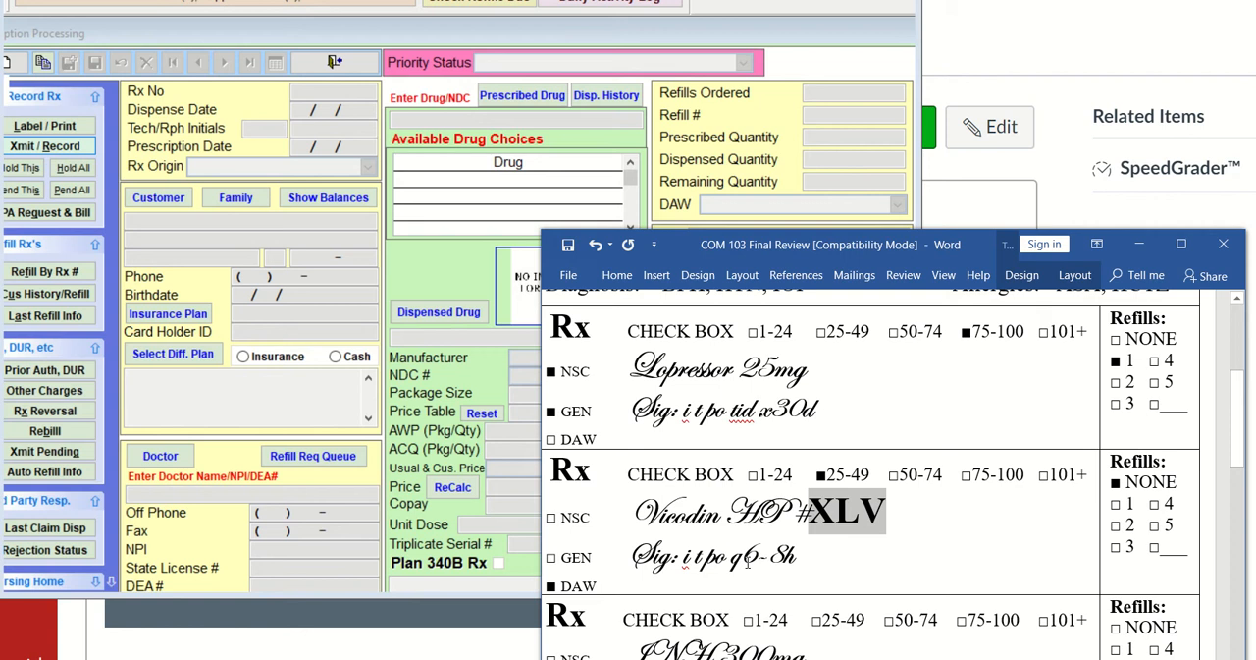
Start a new prescription in Visual SuperScript, assign the same customer through a lookup for ARM, and keep the filled-in doctor
left_click(11, 64)
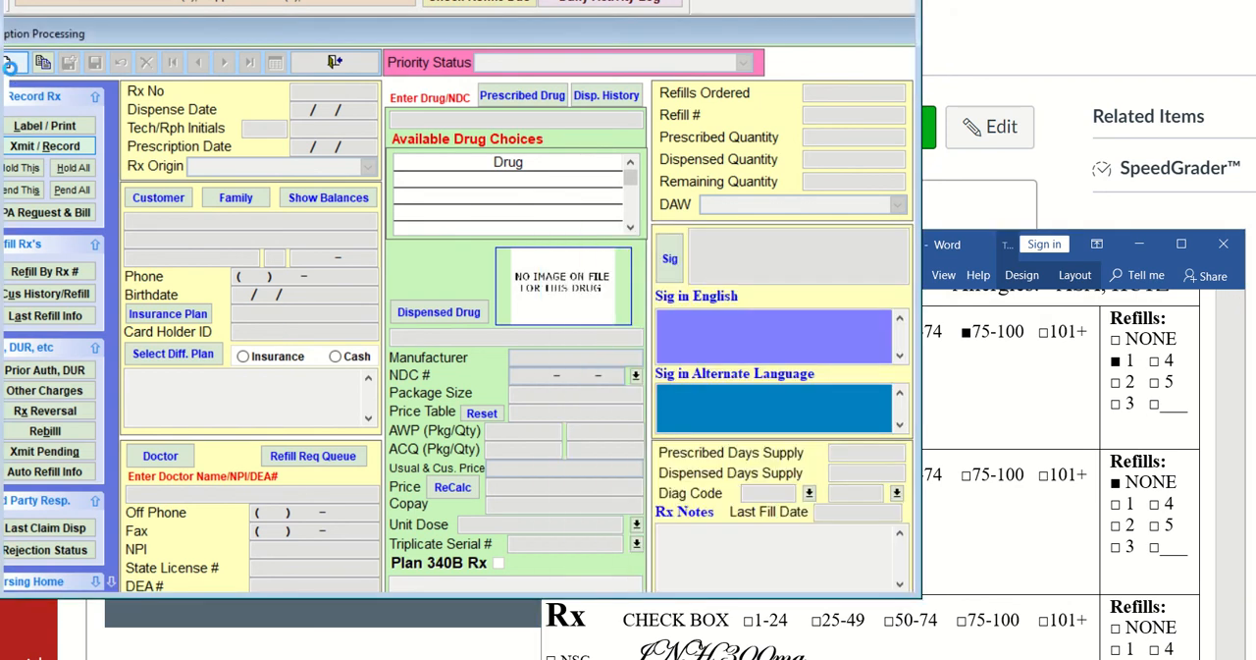
key("Return")
key("Return")
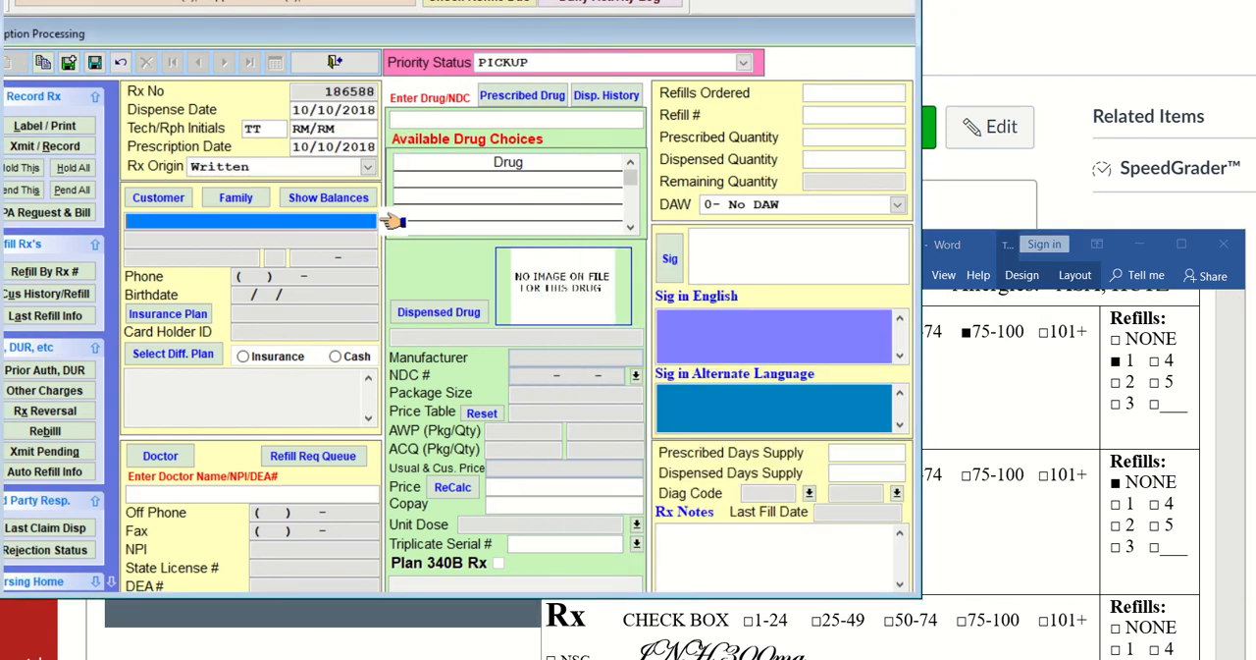
type("arm")
key("Return")
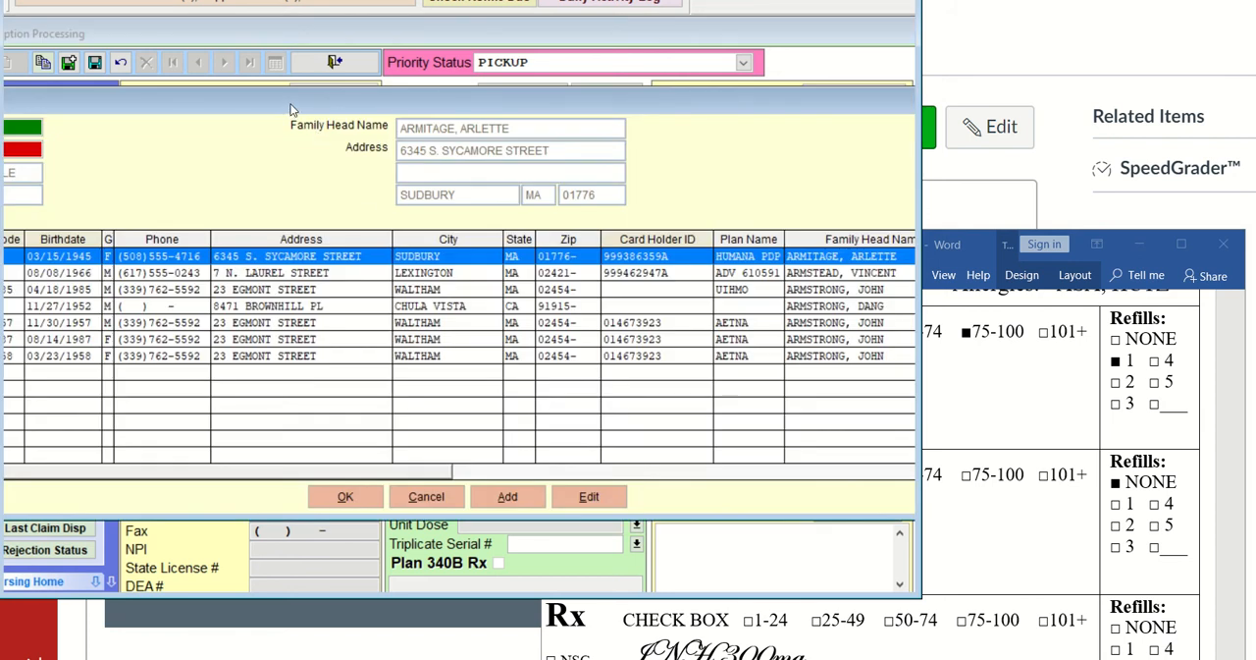
left_click_drag(278, 116, 523, 122)
left_click(150, 311)
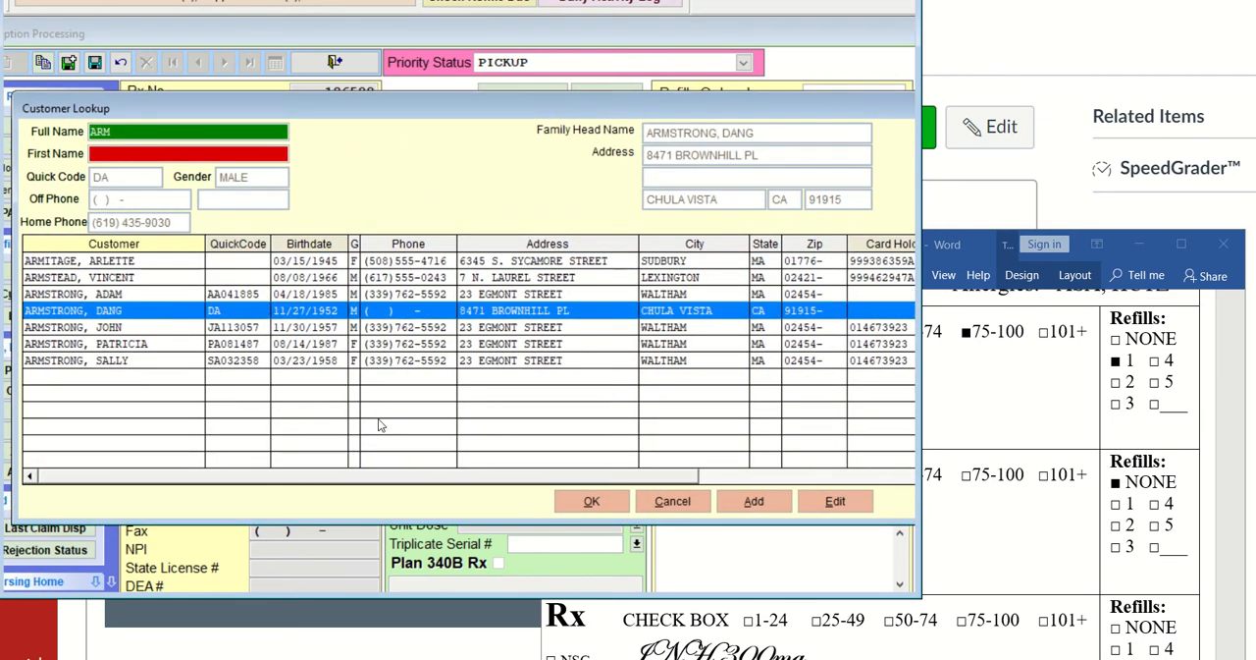
left_click(593, 500)
key("Return")
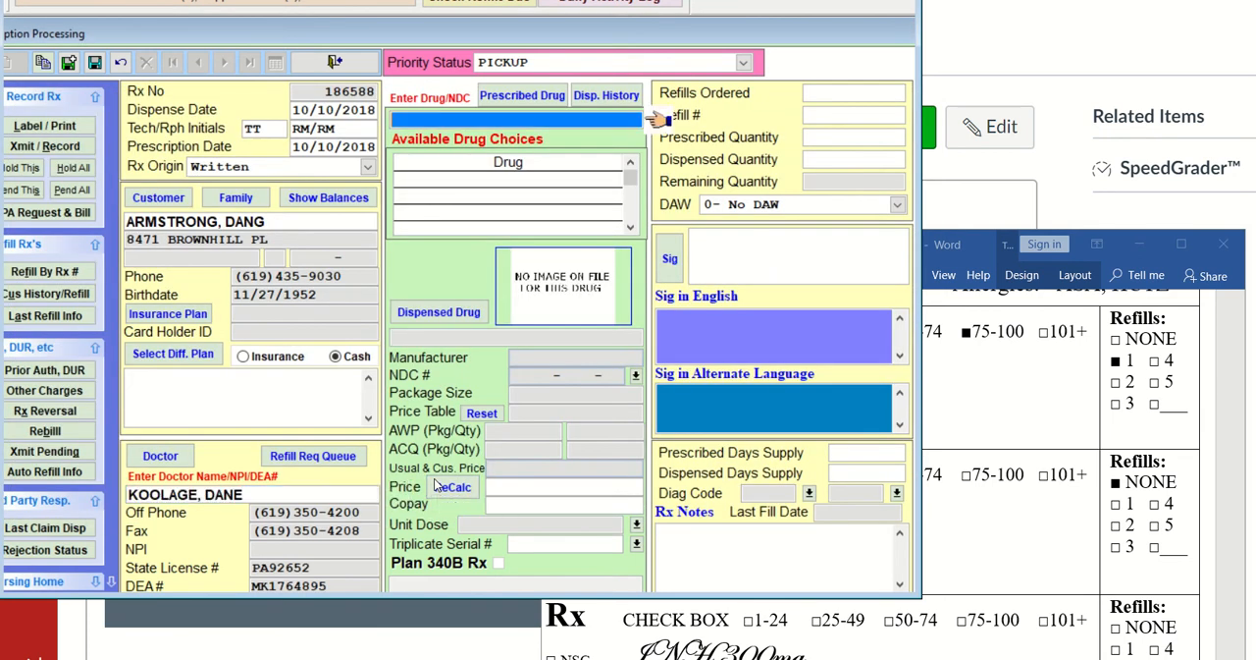
Look up VICO, assign VICODIN HP 10-300 MG TABLET as the prescribed and dispensed drug, and set the prescribed quantity to 45
type("VICO")
key("Return")
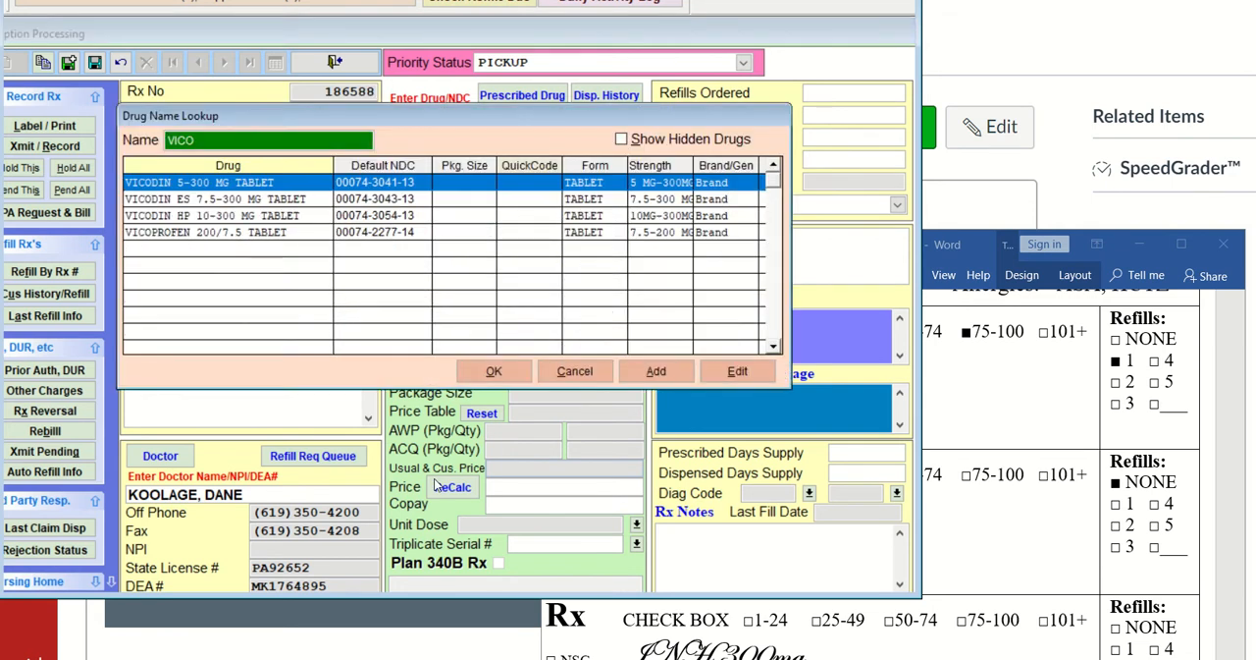
key("Down")
key("Down")
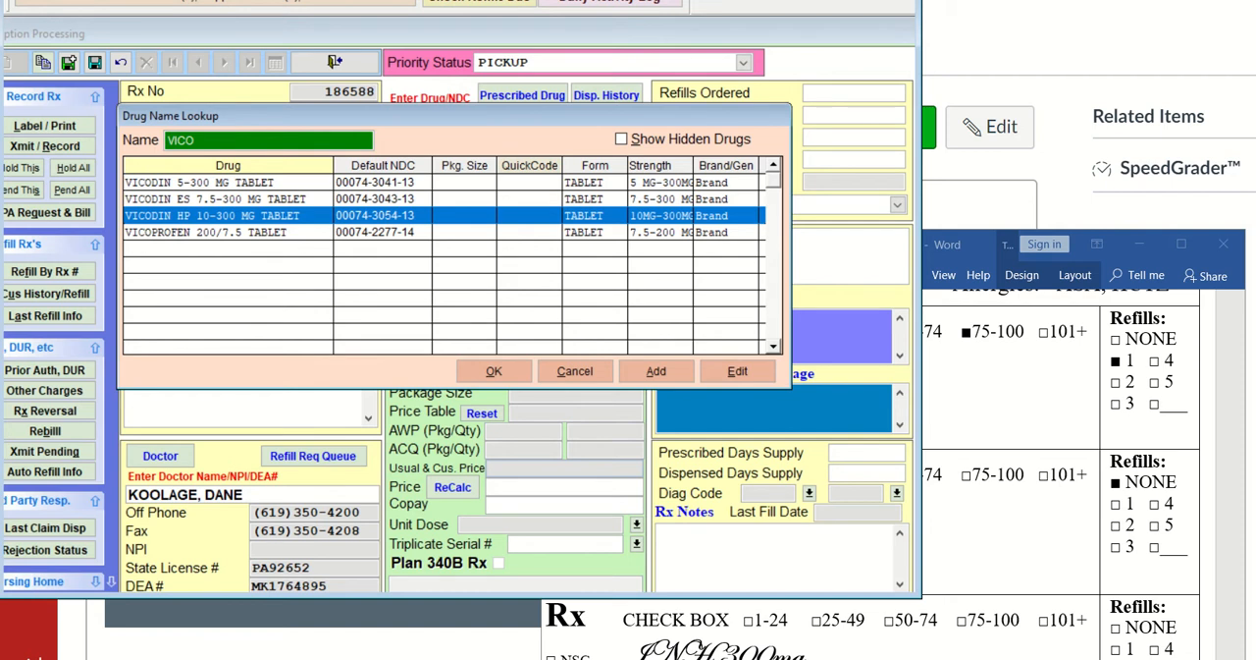
key("Return")
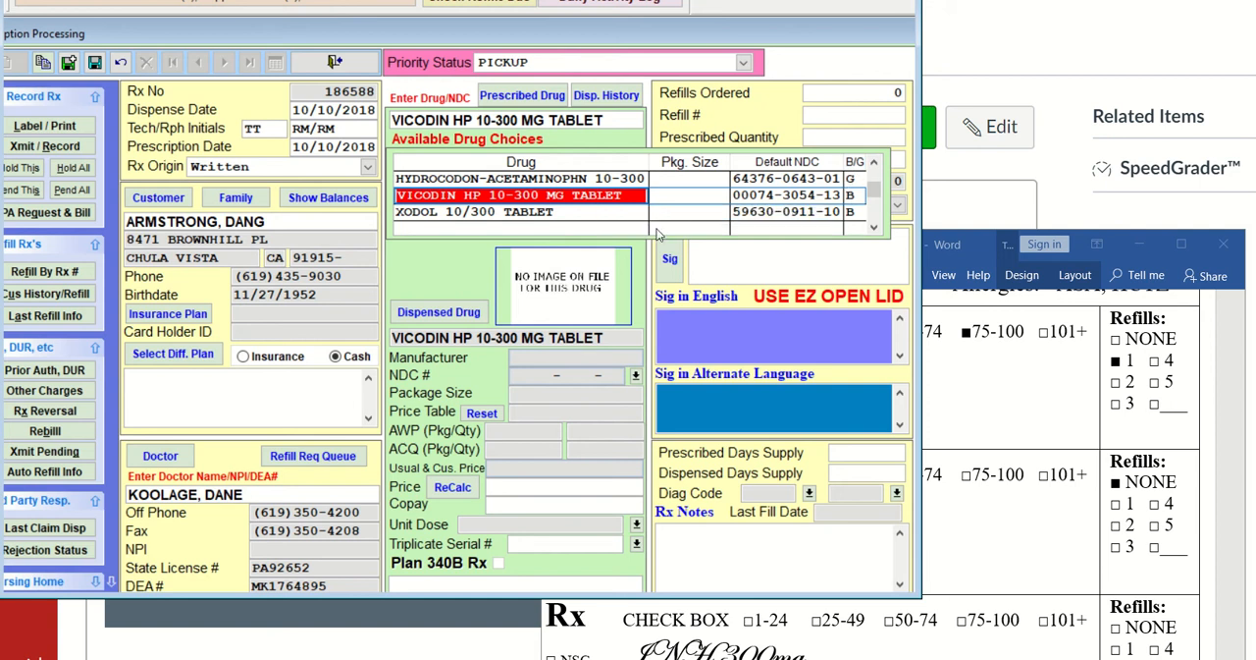
key("Return")
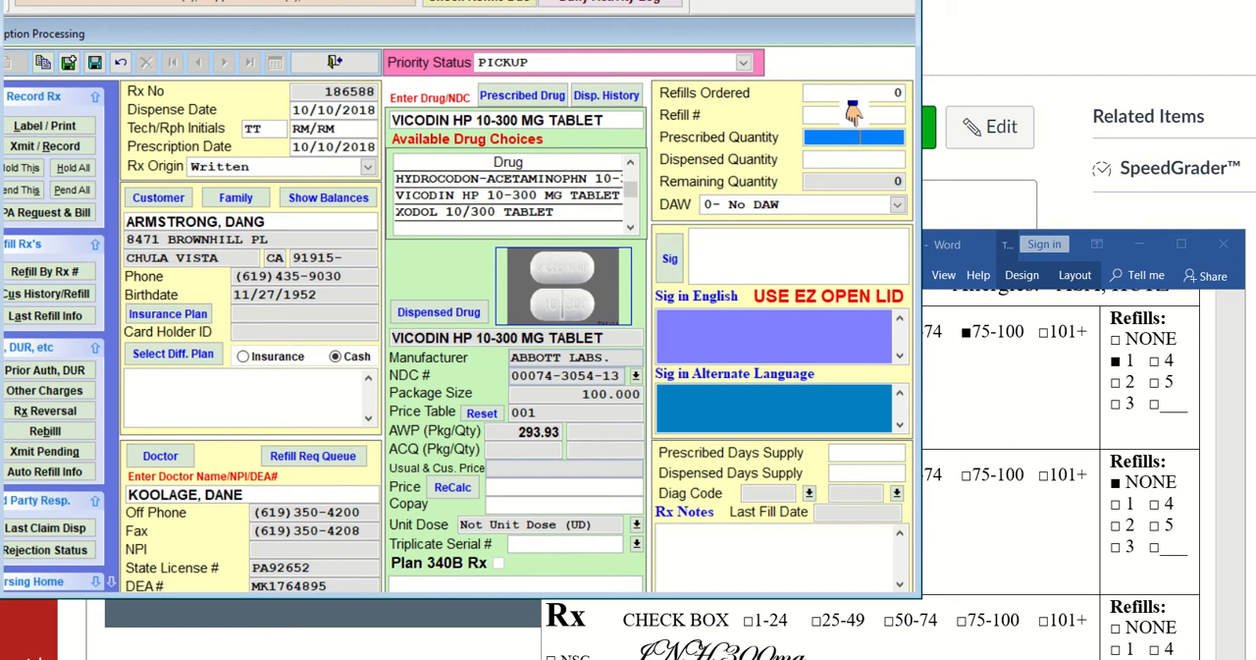
type("45")
key("Tab")
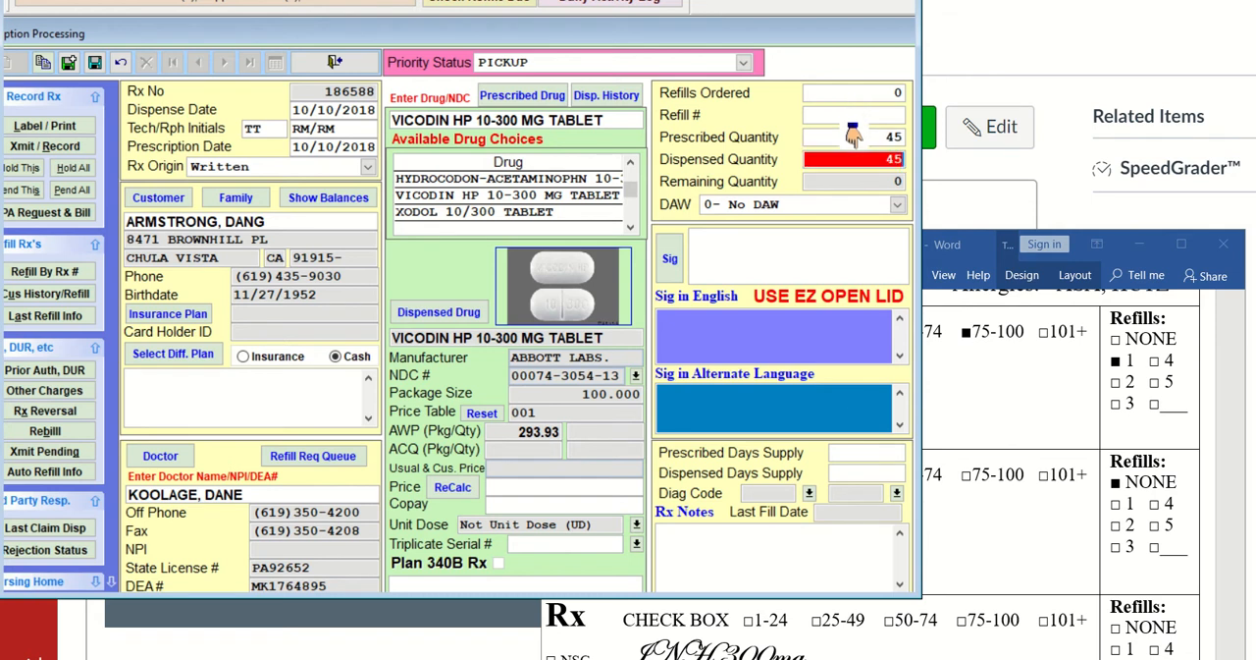
Set the DAW code to 1- Physician DAW and enter the Sig T1T PO Q 4-6H for the Vicodin HP prescription
left_click(896, 206)
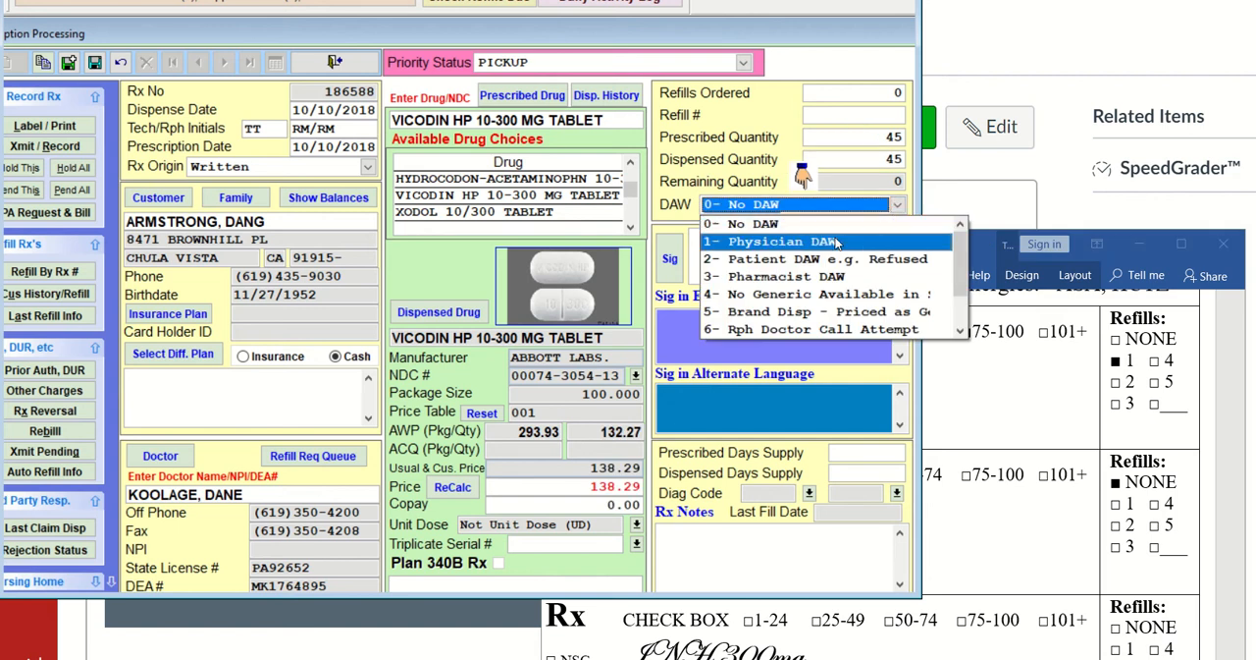
left_click(835, 237)
left_click(723, 238)
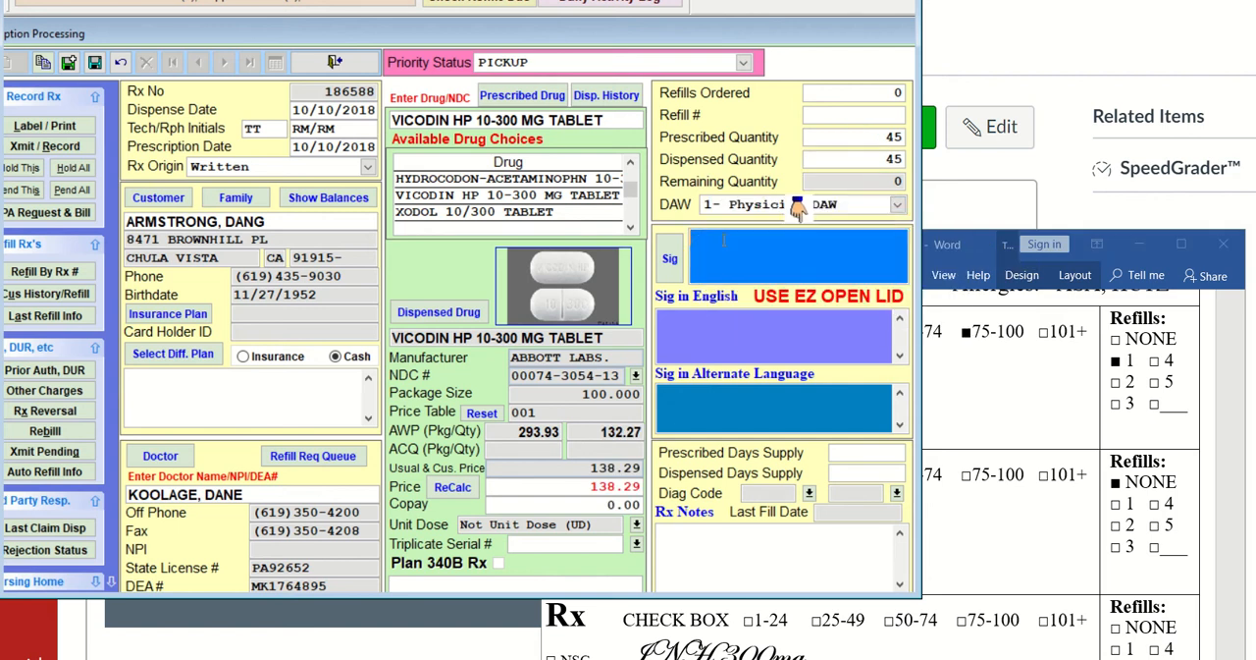
type("T1T PO Q")
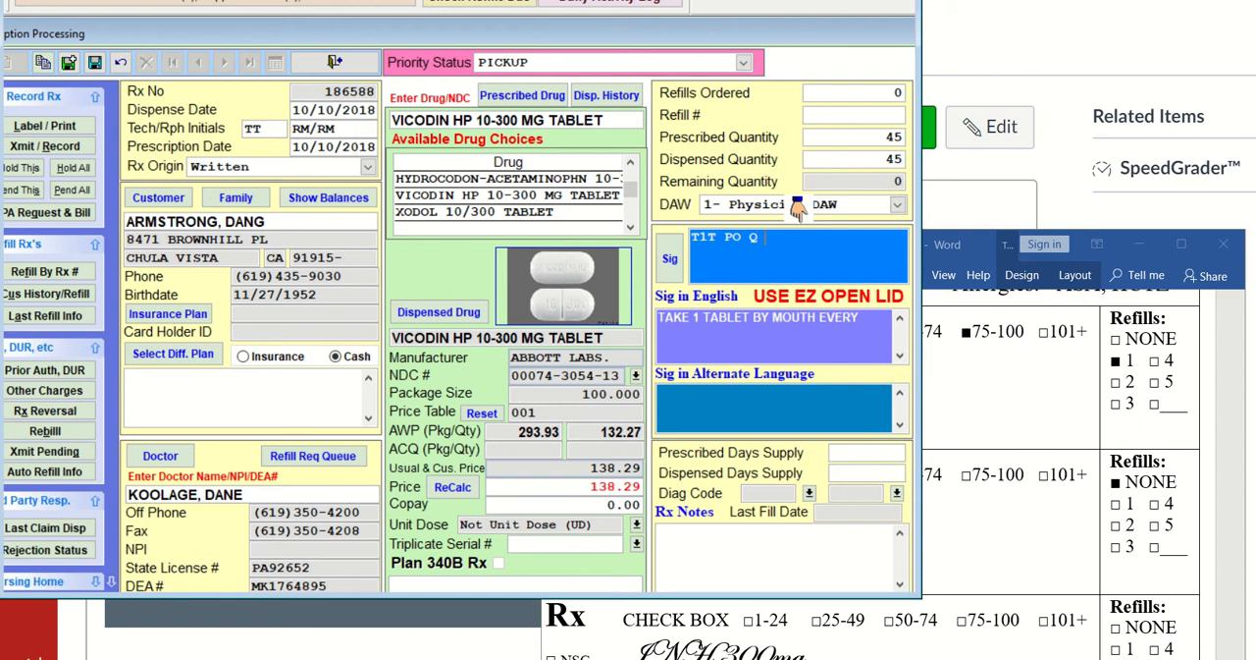
type(" 4-6H")
Check the Vicodin HP directions in the Word document and correct the Sig to T1T PO Q6-8H
left_click(942, 640)
scroll(944, 638, "up", 1)
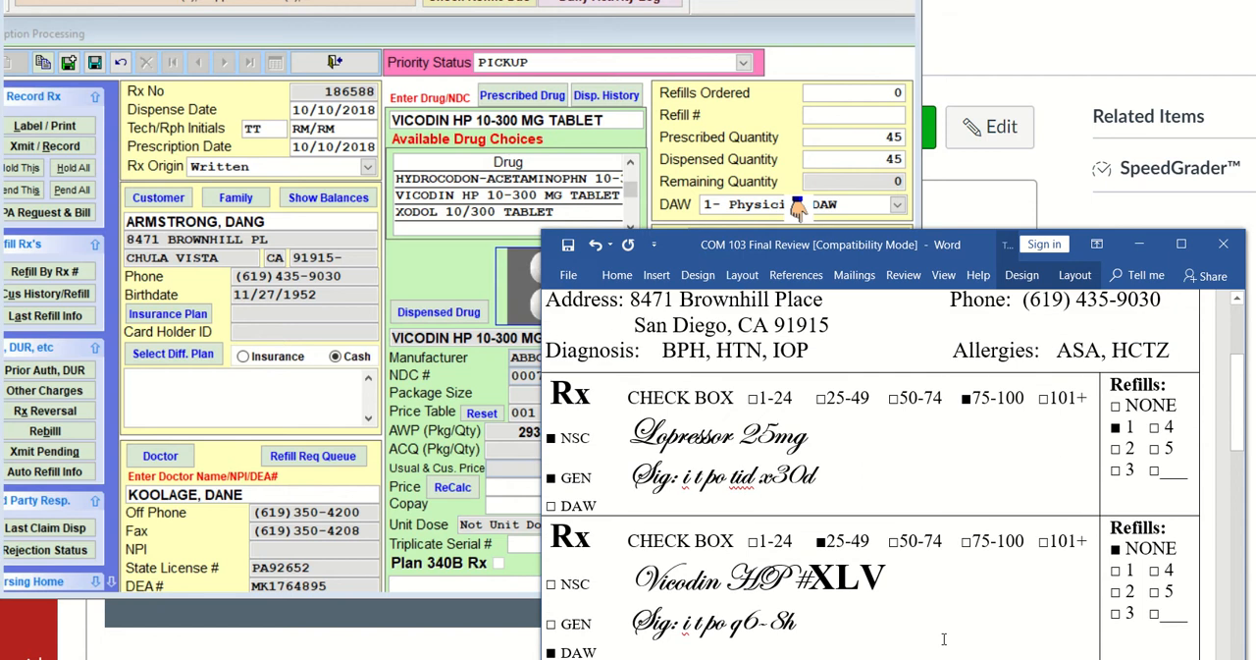
left_click(798, 206)
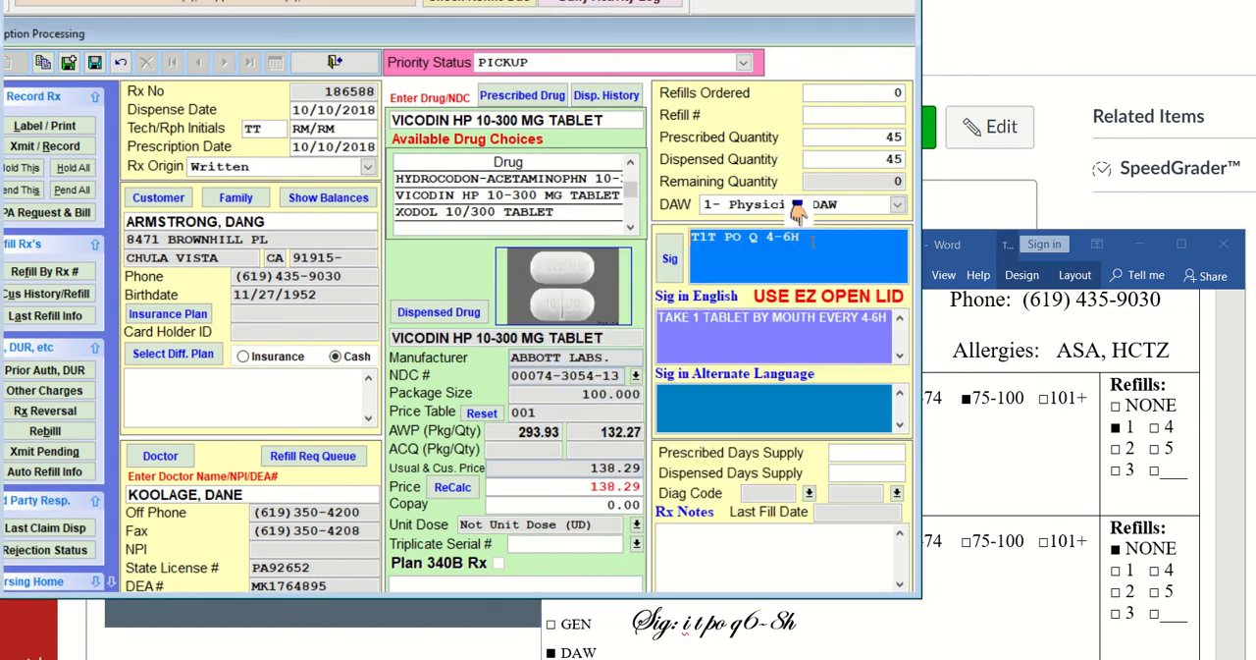
key("BackSpace")
key("BackSpace")
key("BackSpace")
key("BackSpace")
key("BackSpace")
type("6-8H")
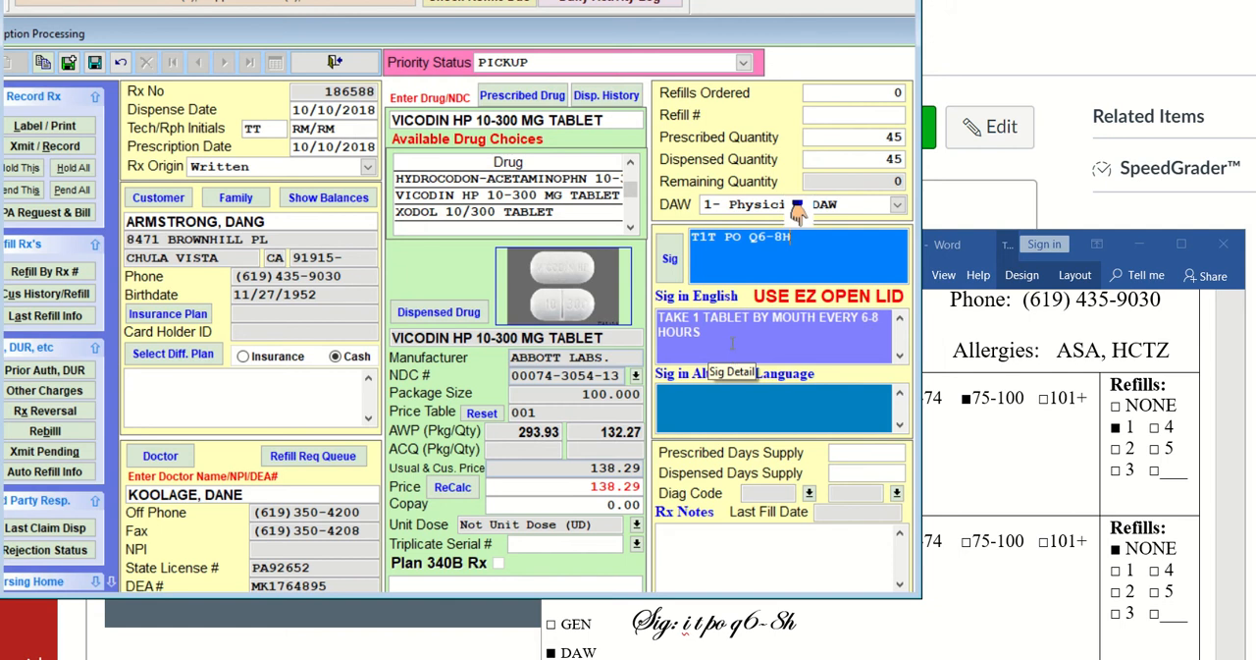
key("Tab")
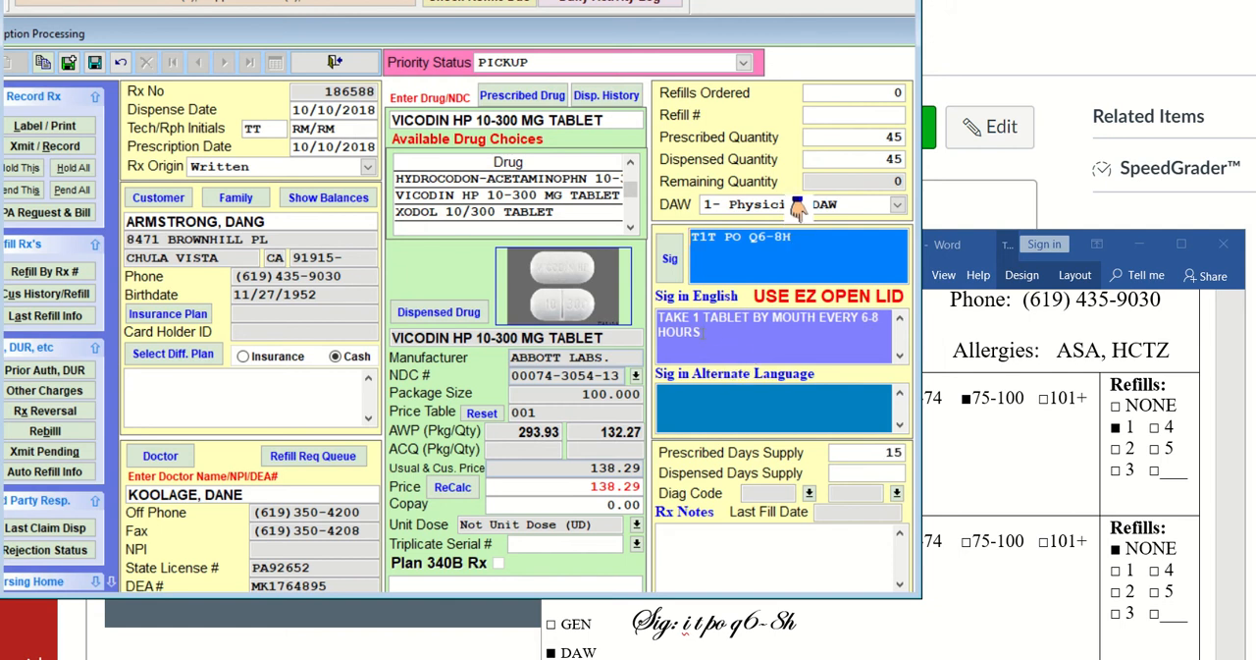
key("Tab")
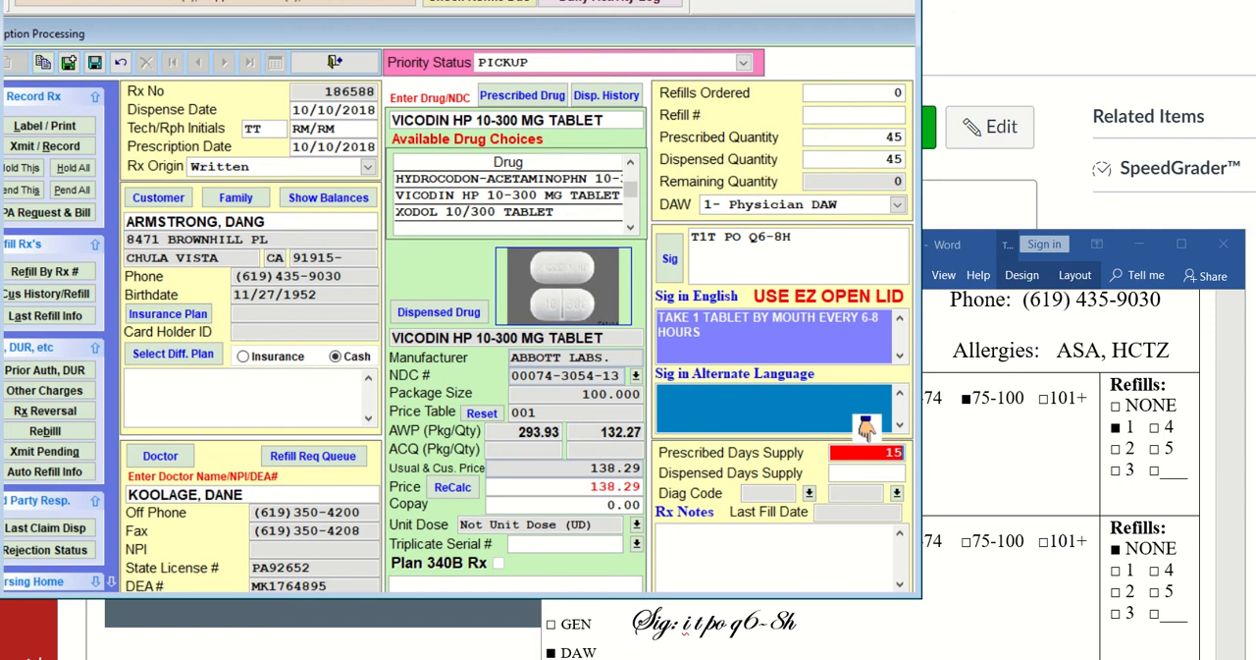
Divide 45 by 4 in Calculator to work out the days supply, comparing the Vicodin HP quantity and directions in Word
left_click_drag(973, 242, 972, 187)
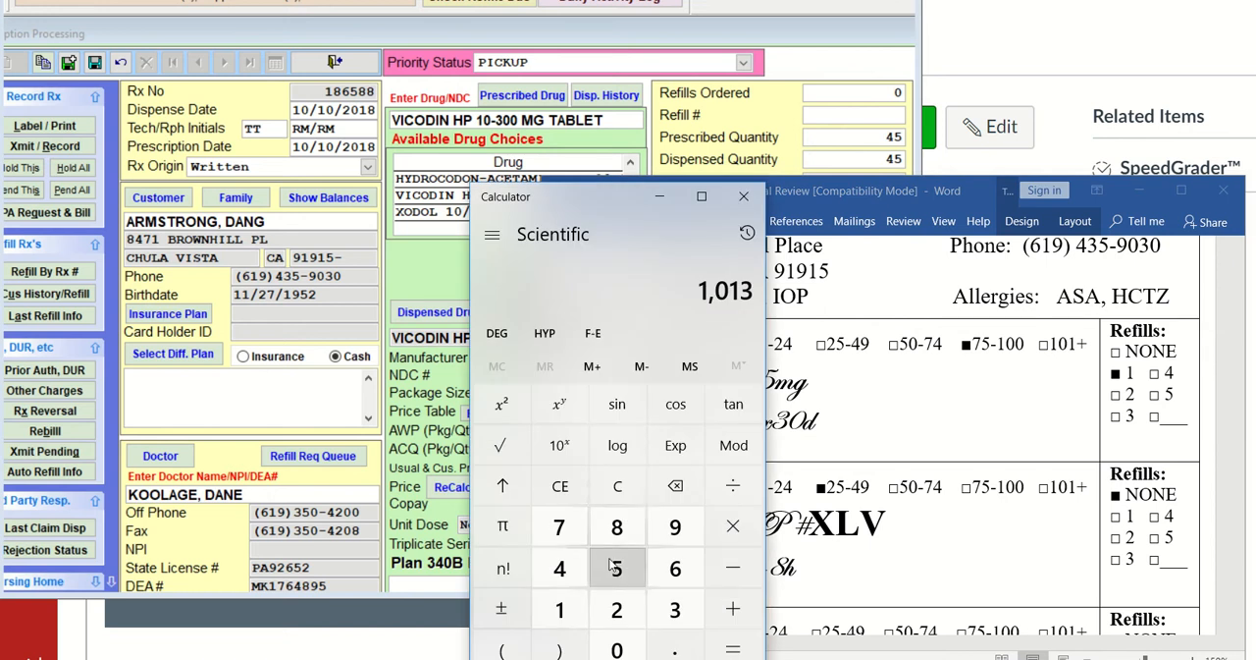
left_click(559, 569)
left_click(608, 573)
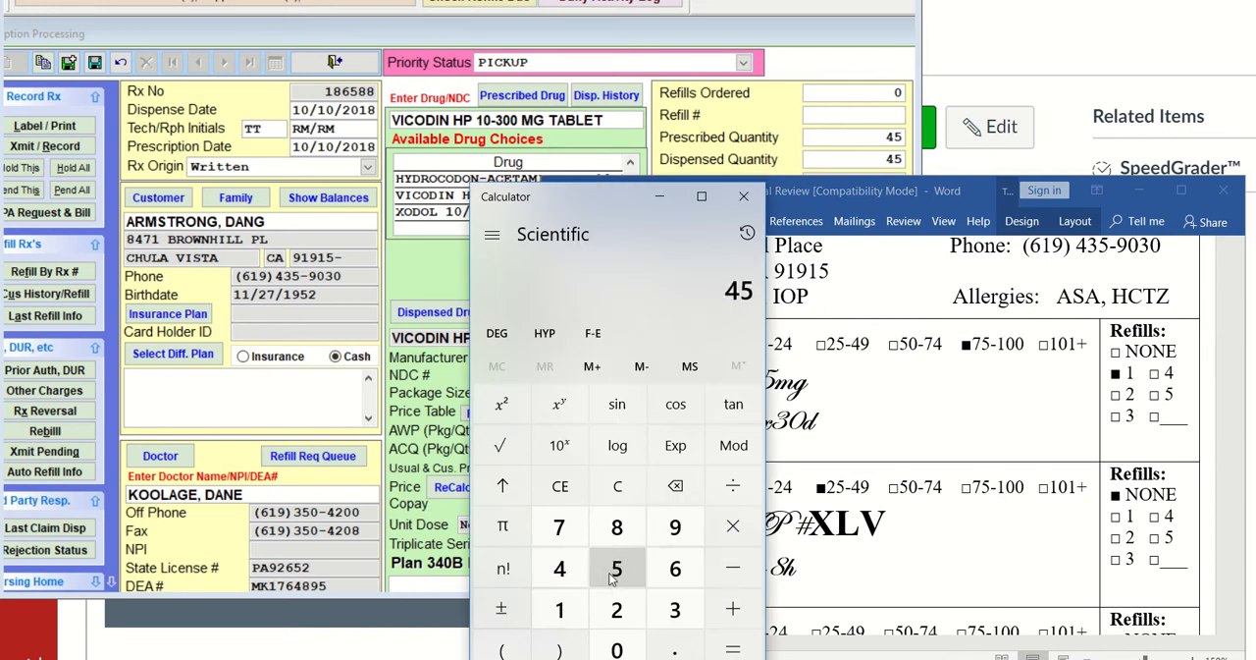
left_click(732, 486)
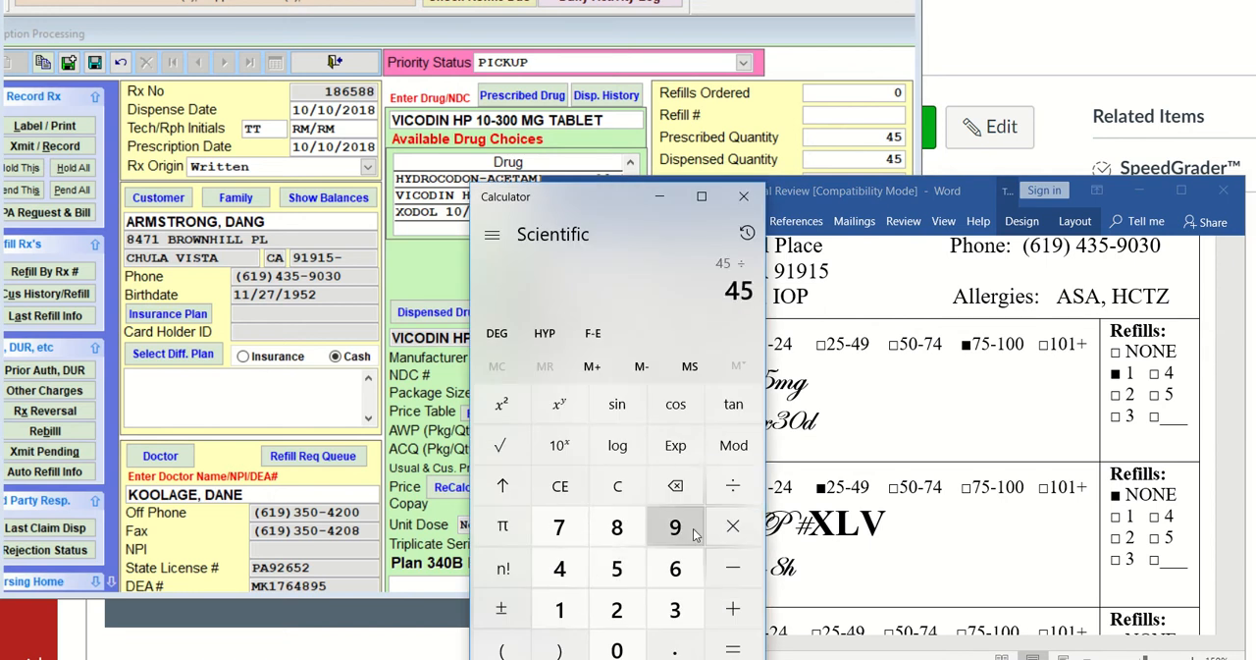
left_click(579, 576)
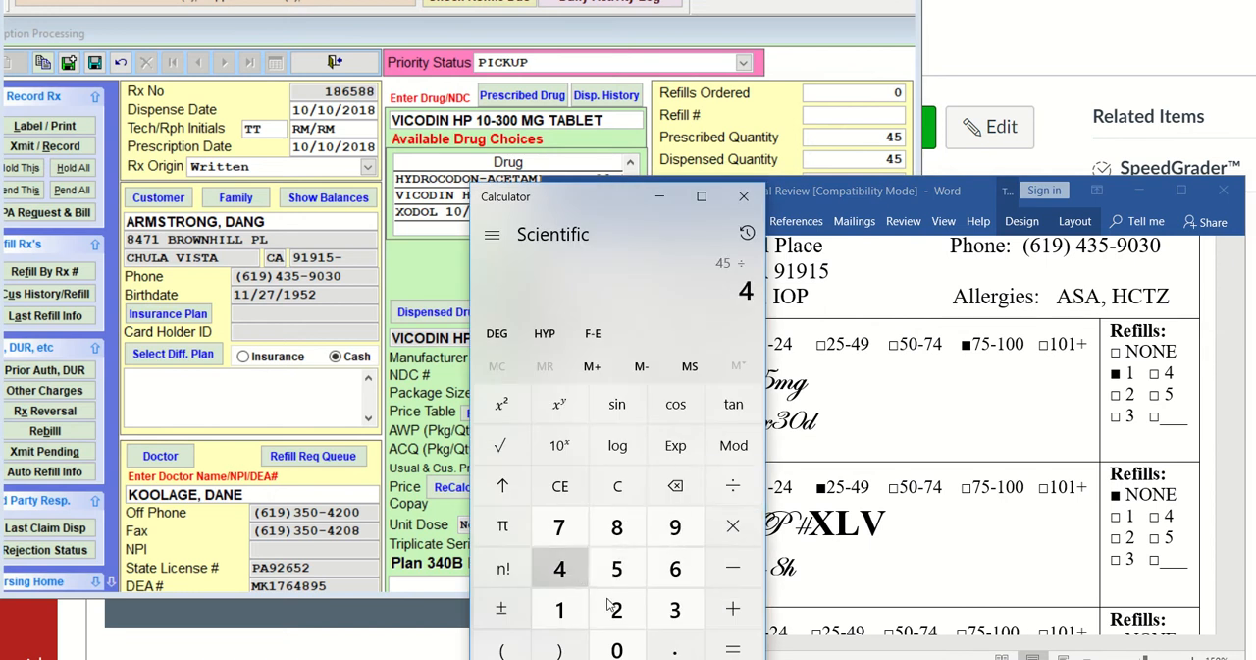
left_click(734, 652)
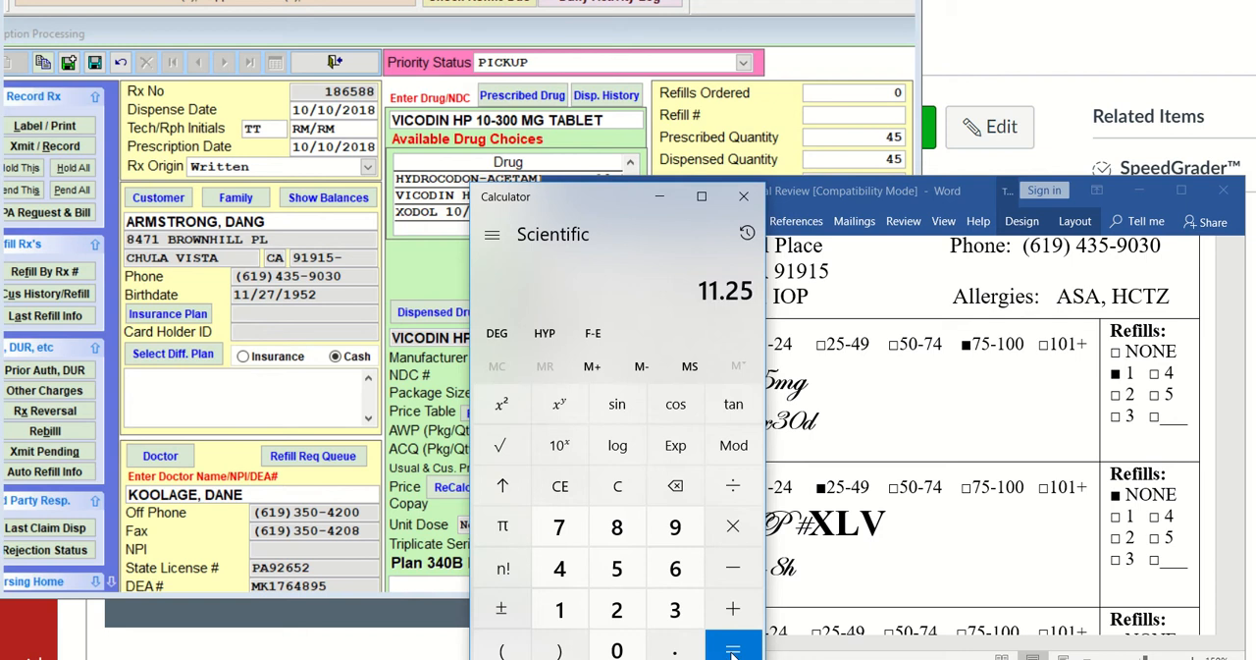
left_click(660, 202)
left_click_drag(810, 526, 887, 525)
mouse_move(746, 572)
left_mouse_down()
mouse_move(758, 572)
mouse_move(729, 572)
left_mouse_up()
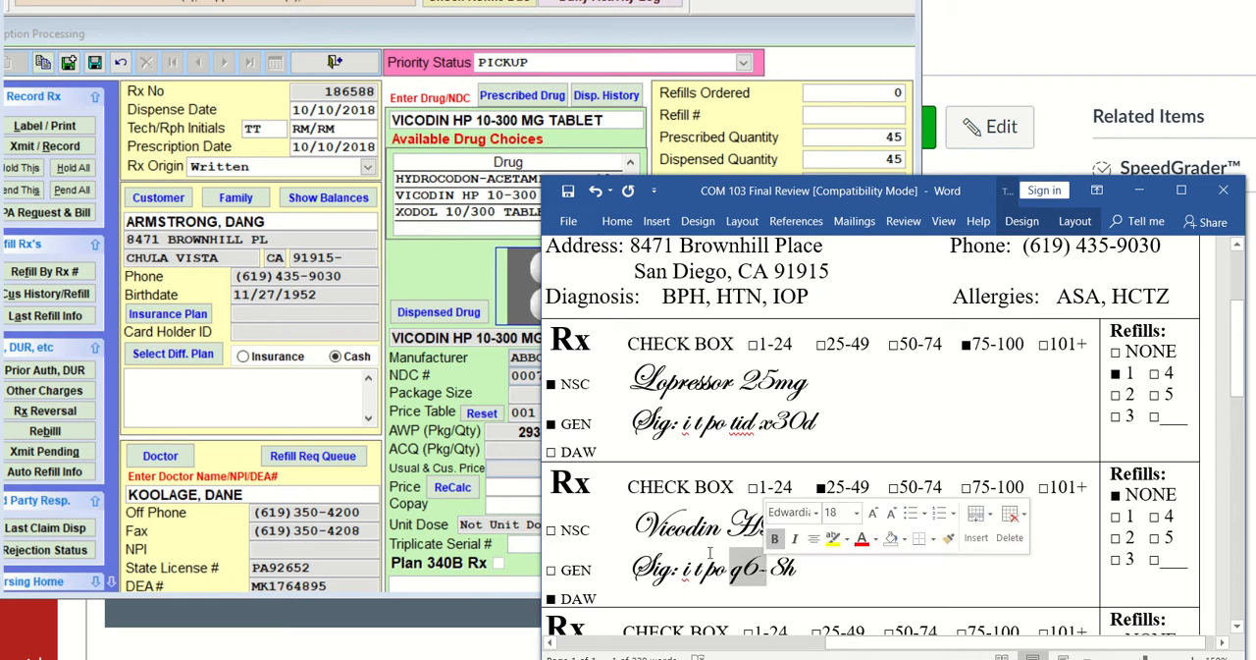
Return to Visual SuperScript and set the prescribed and dispensed days supply to 11
left_click(458, 281)
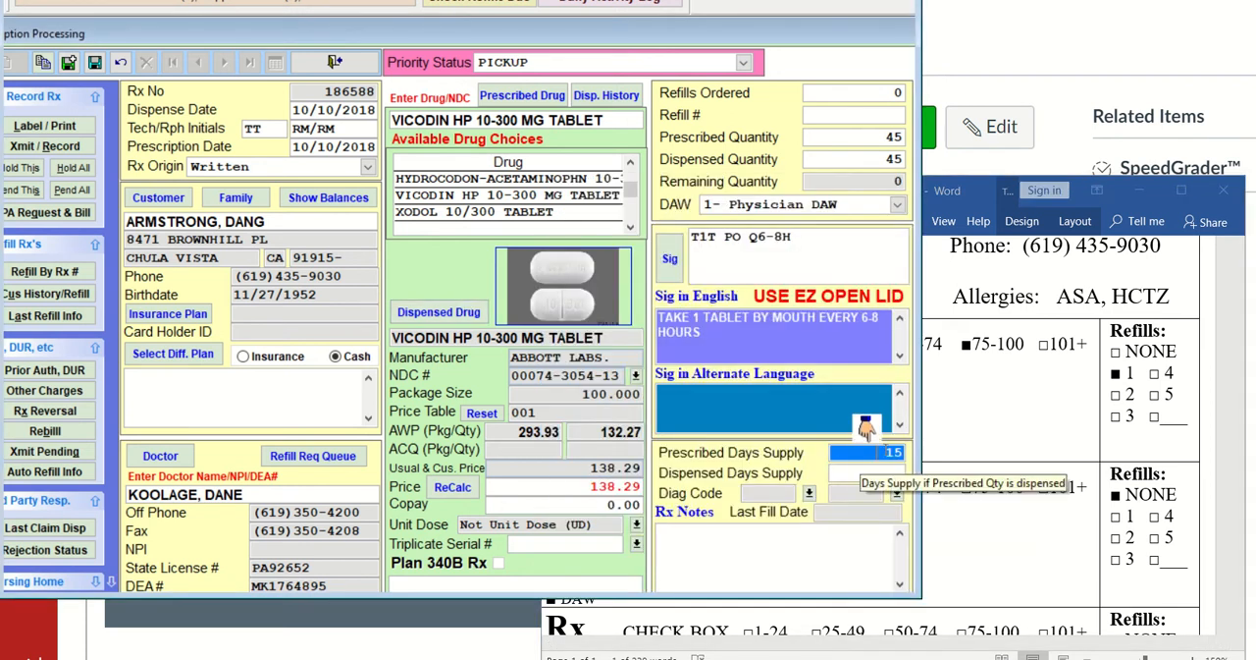
left_click_drag(884, 451, 911, 448)
type("11")
key("Tab")
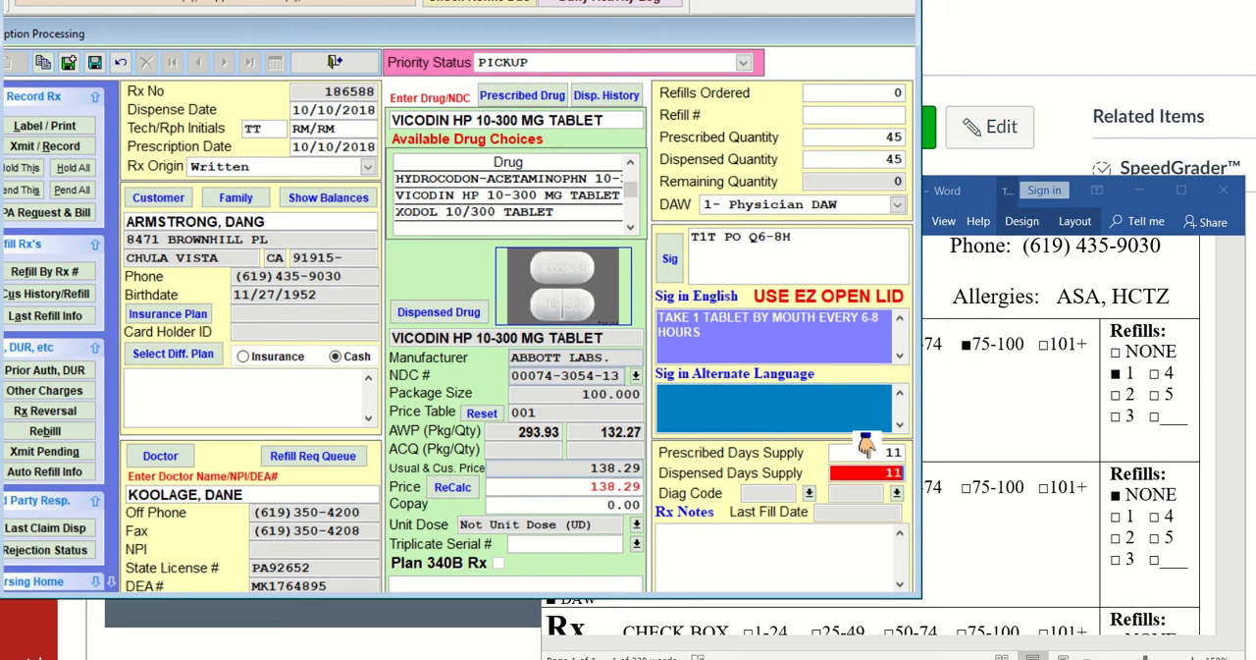
Save the Vicodin HP prescription in system memory and record it without printing a label
left_click(68, 65)
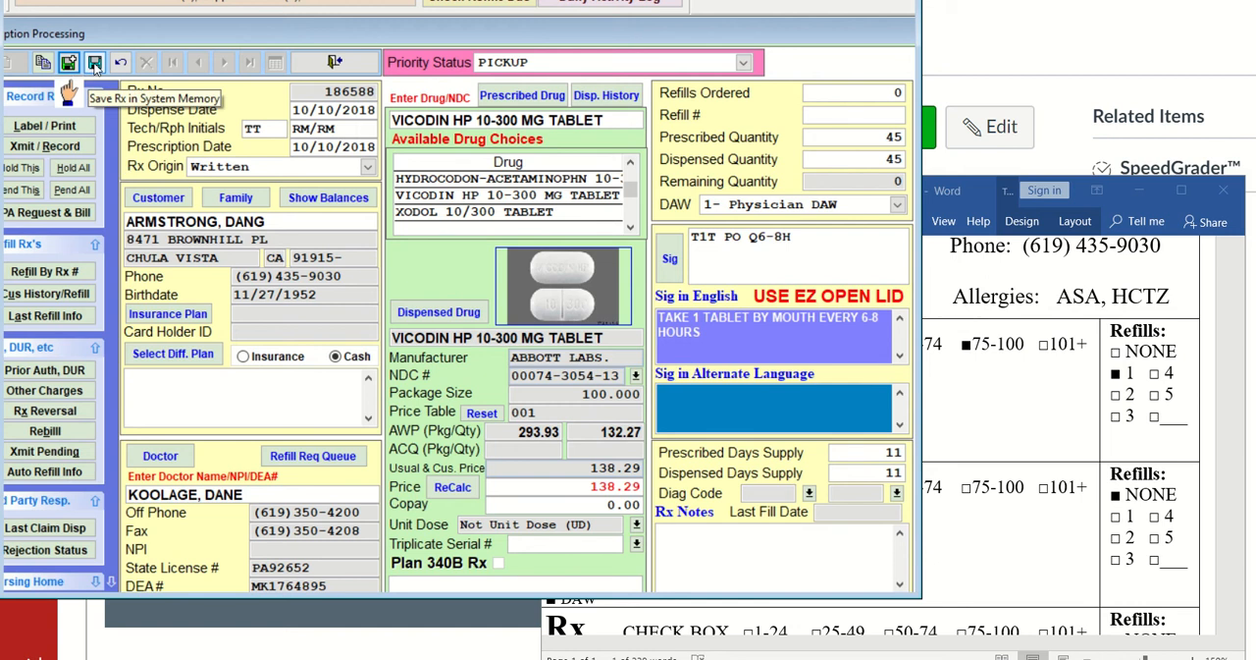
left_click(94, 65)
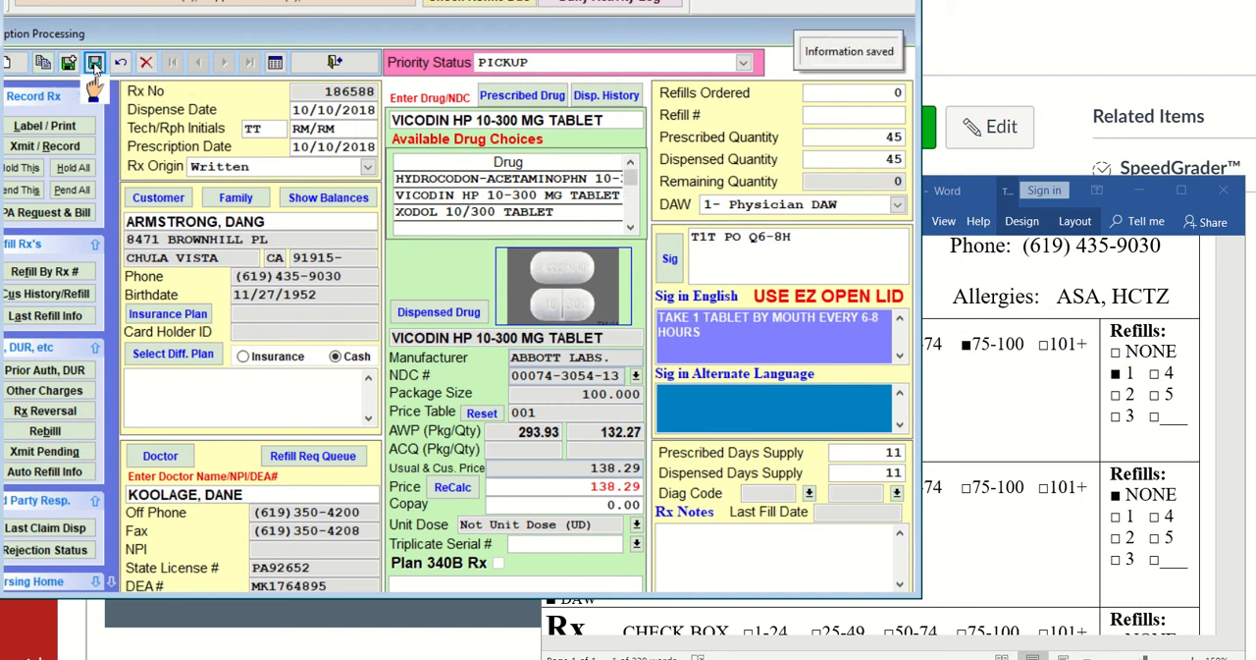
left_click(84, 149)
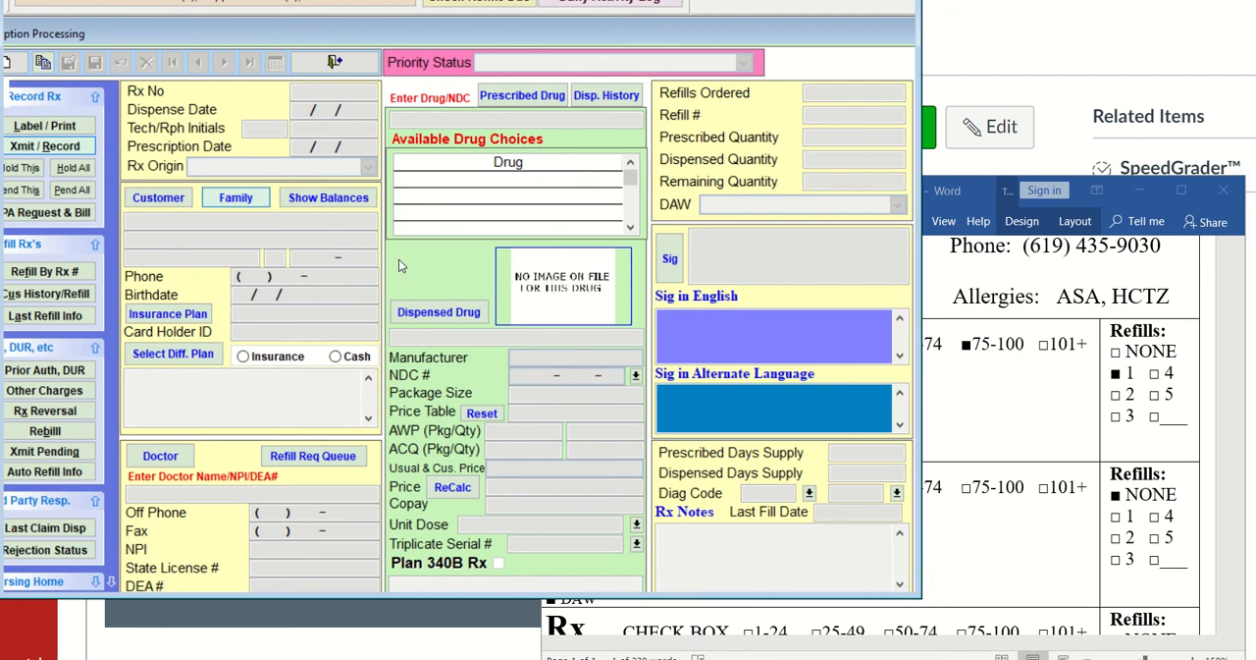
Examine the INH 300mg order in the Word document, including its directions, quantity boxes and refills
left_click(1039, 394)
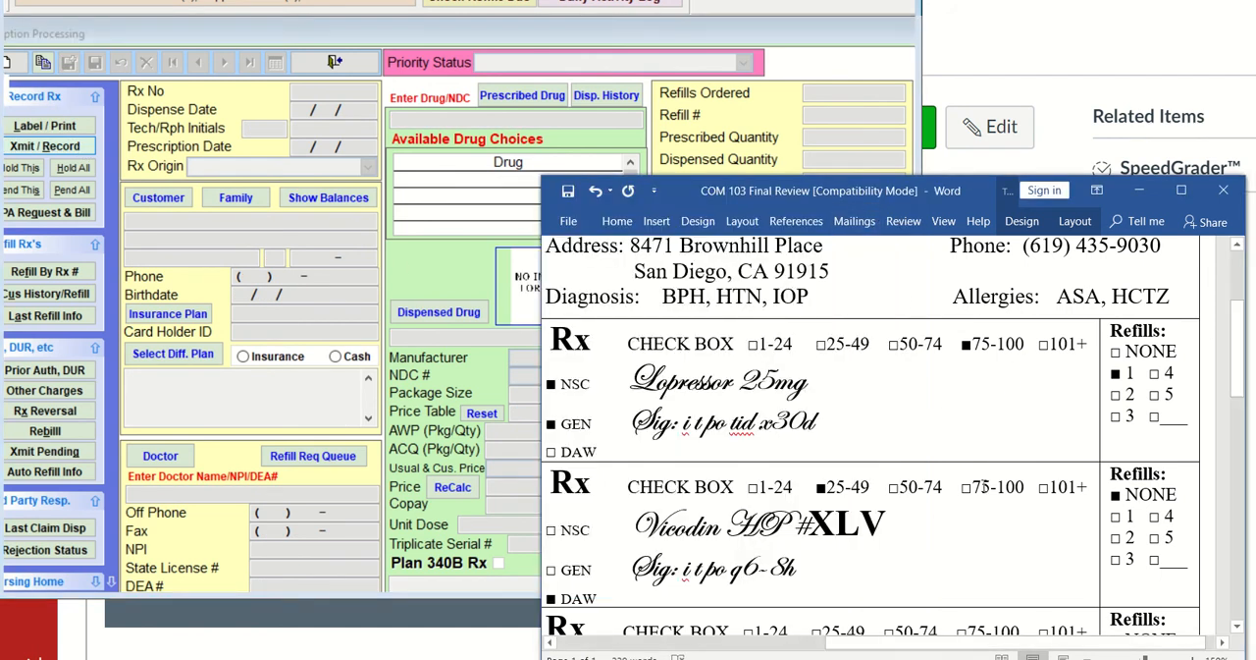
scroll(979, 508, "down", 3)
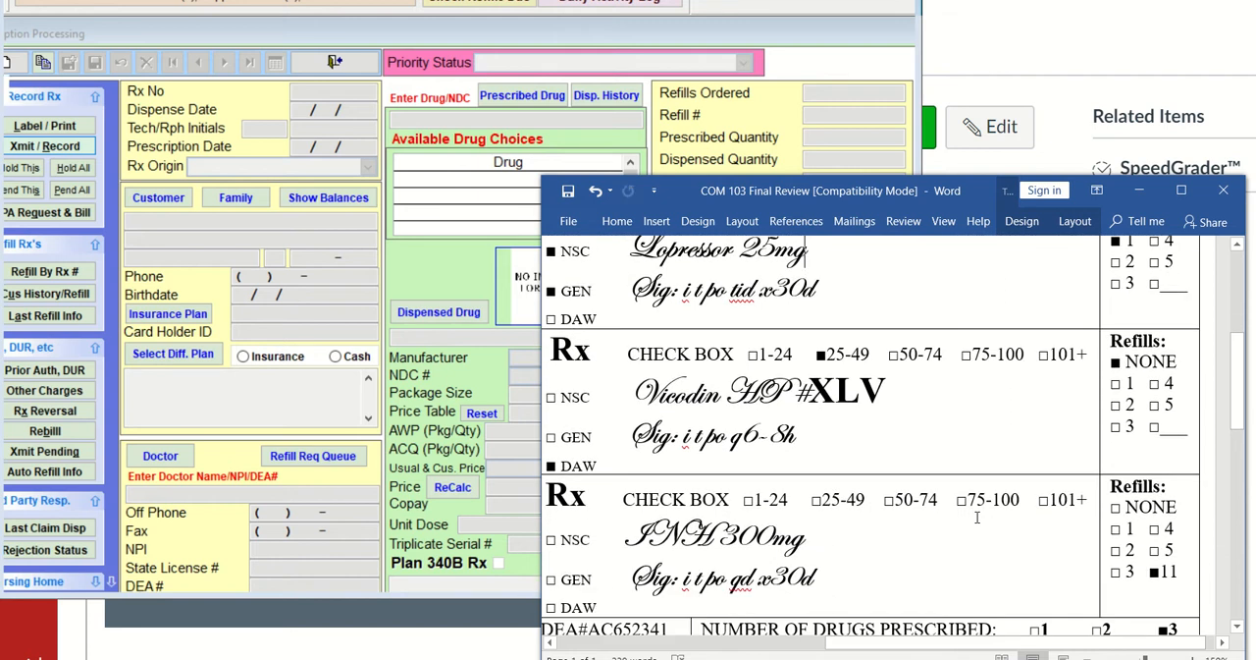
scroll(976, 517, "down", 2)
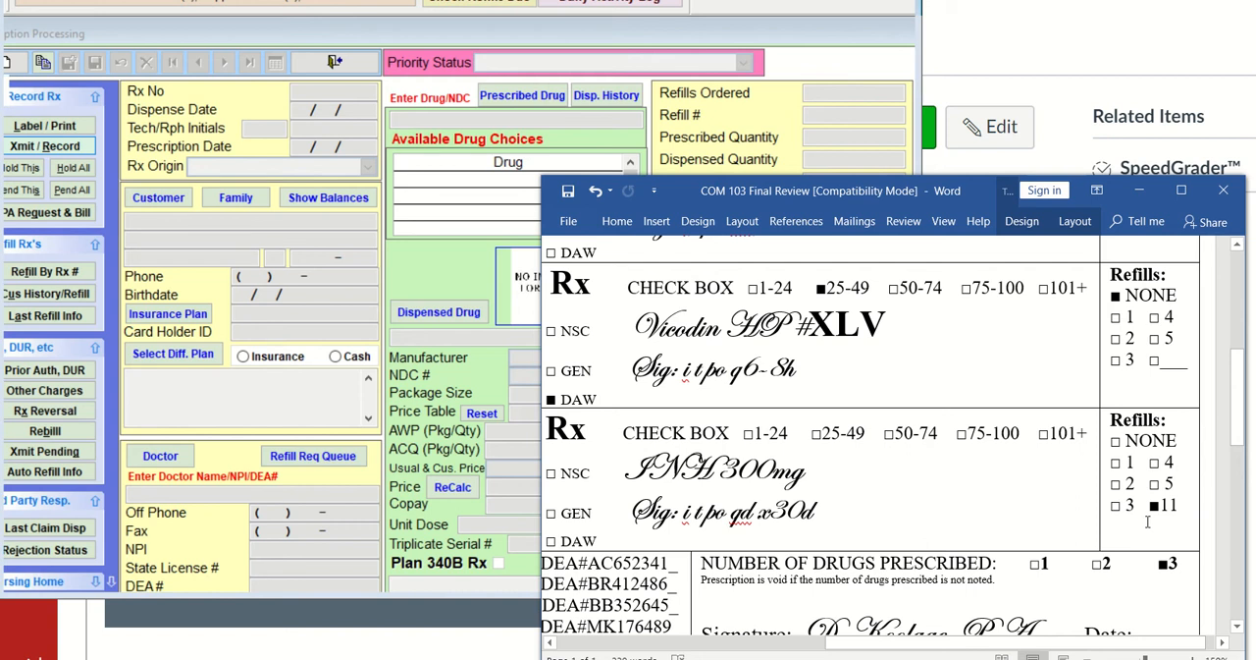
scroll(950, 525, "up", 3)
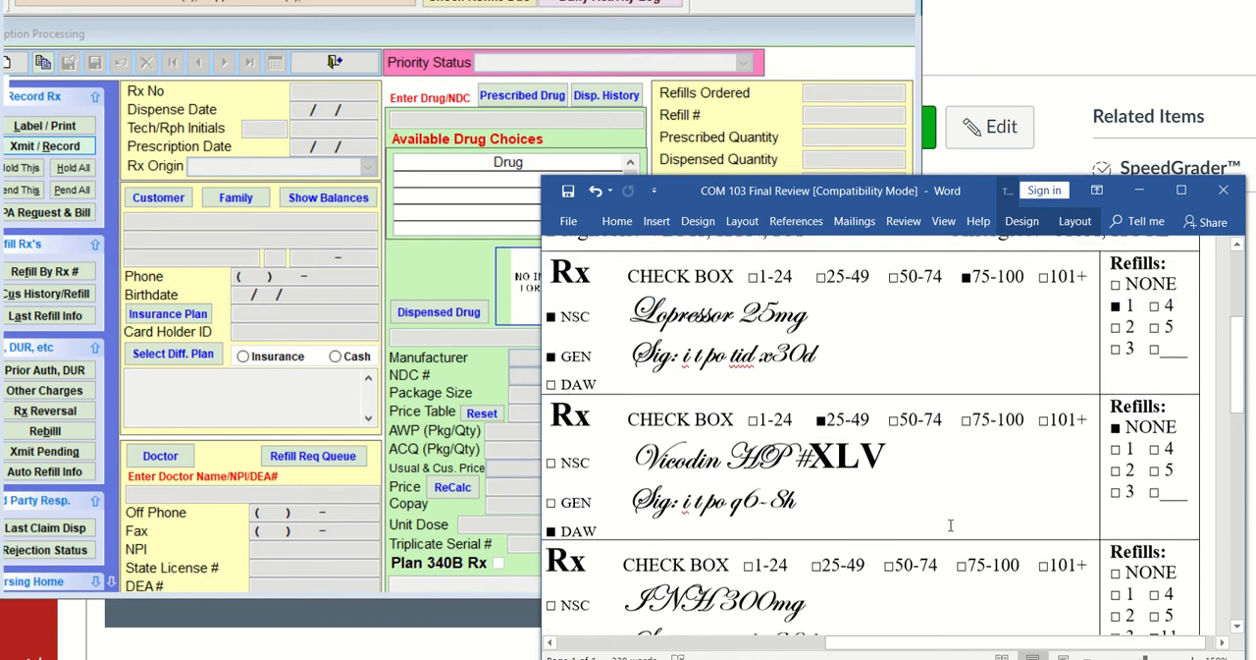
scroll(950, 525, "down", 2)
scroll(948, 524, "up", 2)
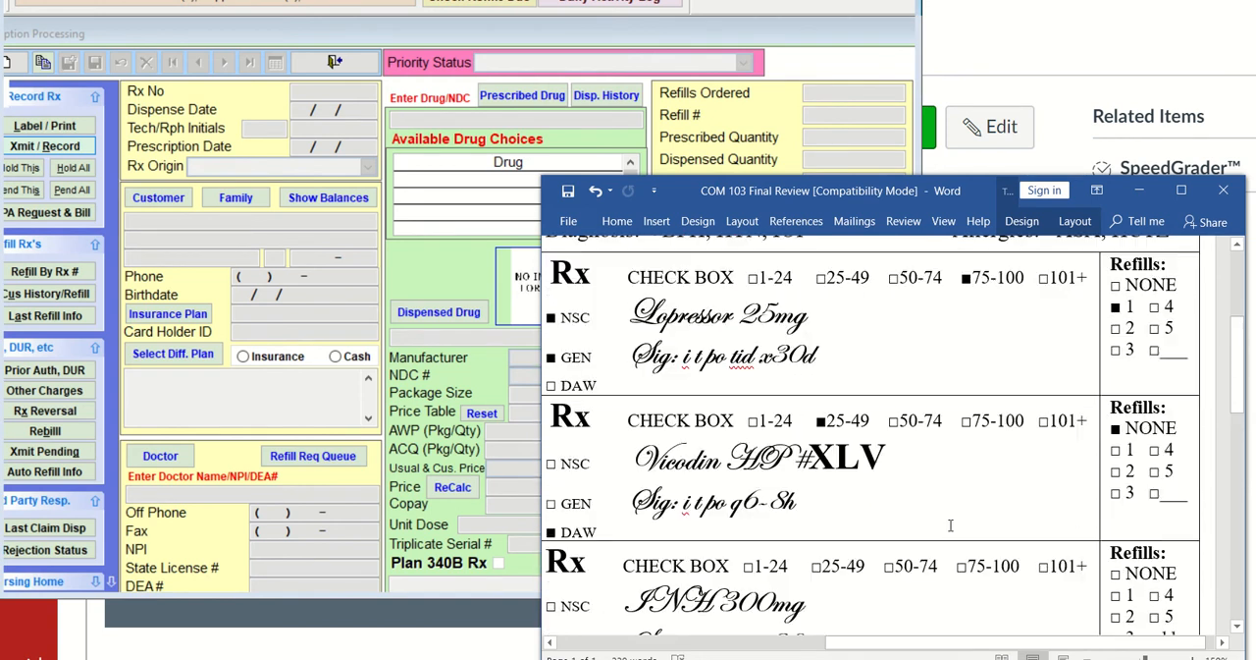
scroll(948, 524, "down", 2)
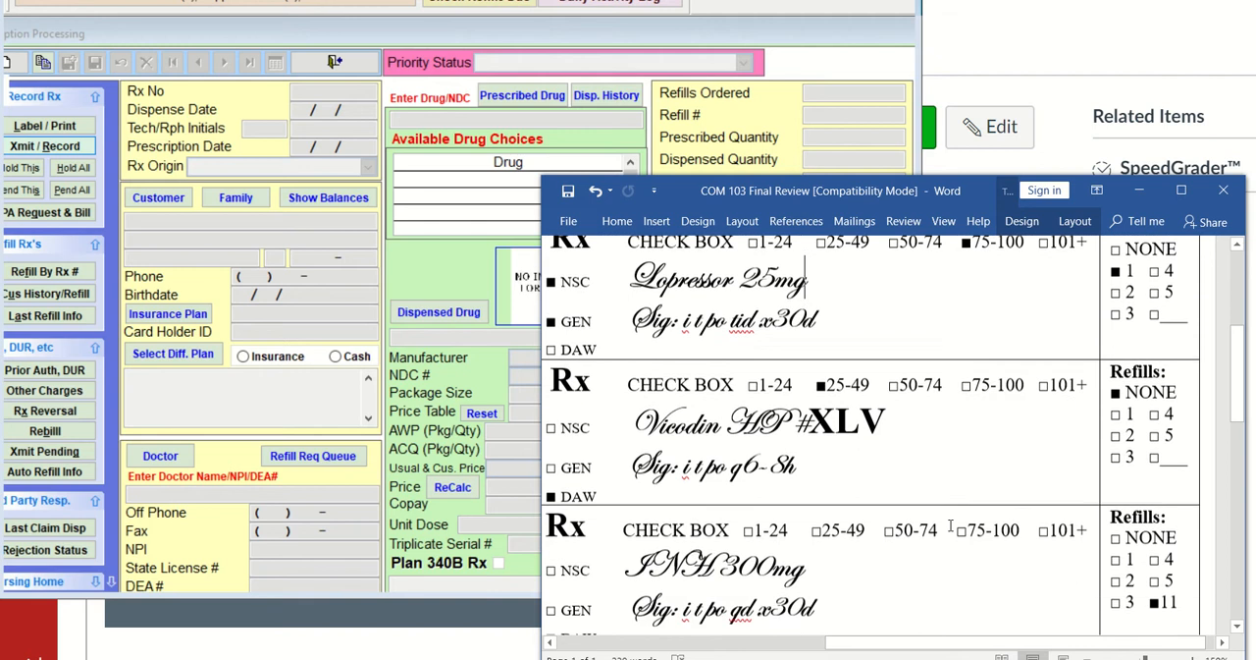
Start another prescription in Visual SuperScript, assign the same customer through a lookup for ARM, and keep the filled-in doctor
left_click(10, 63)
key("Return")
key("Return")
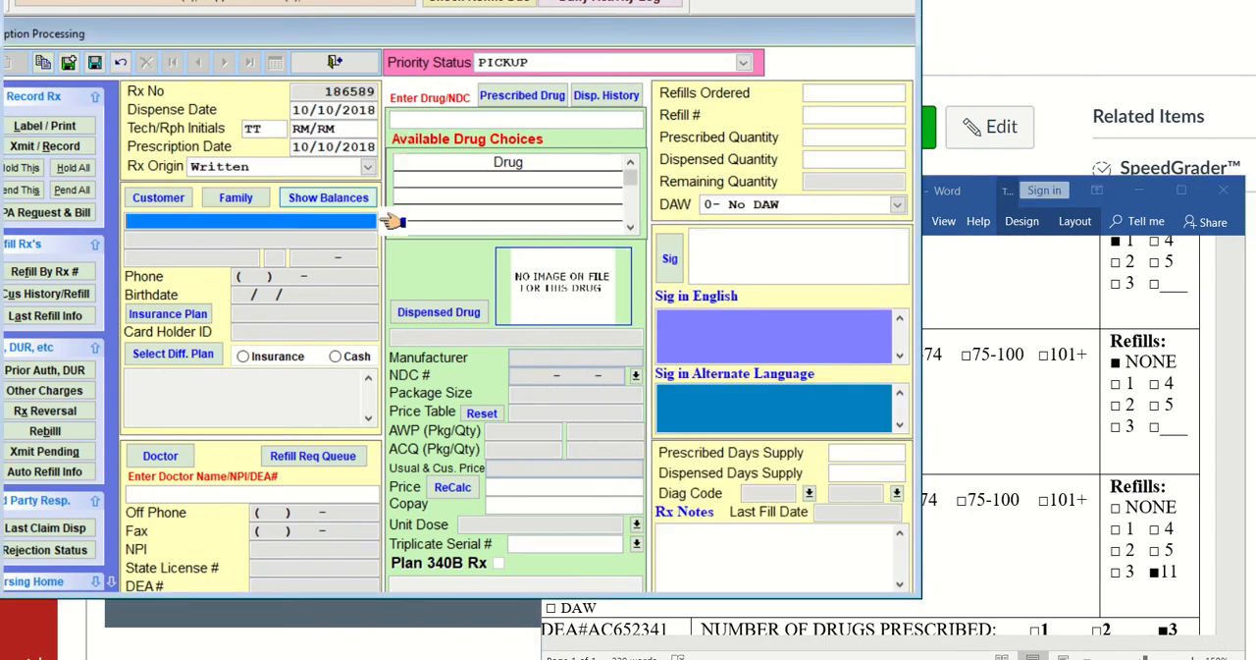
type("ARM")
key("Return")
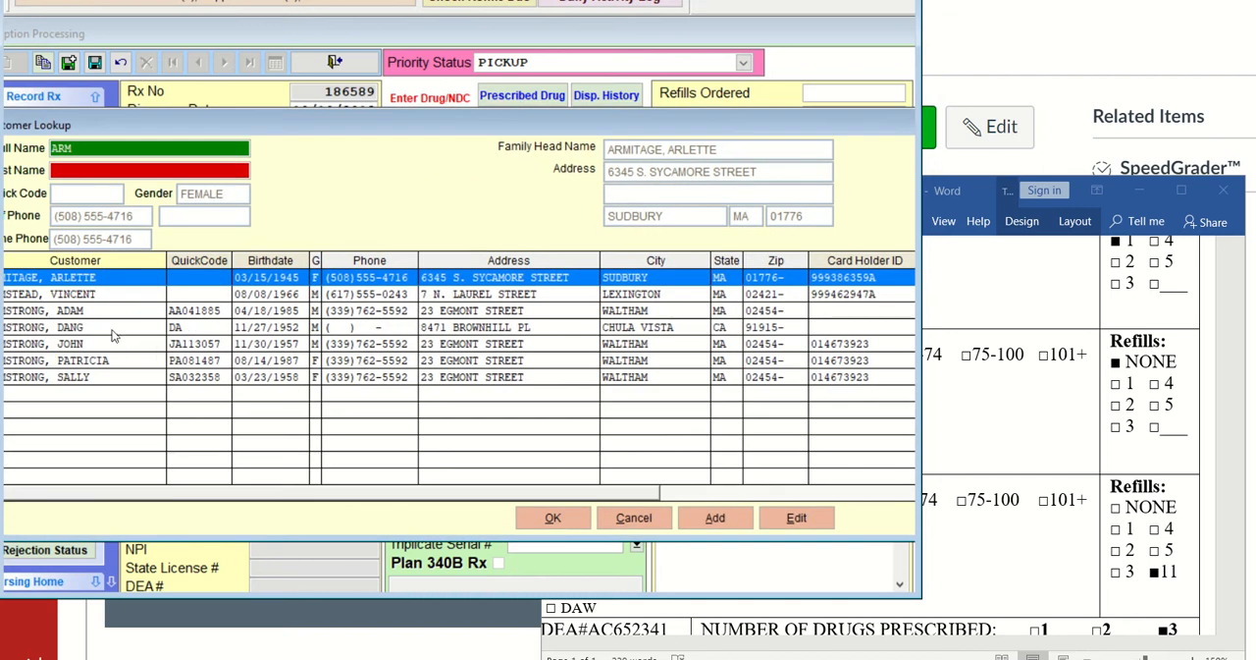
left_click(112, 330)
left_click(550, 518)
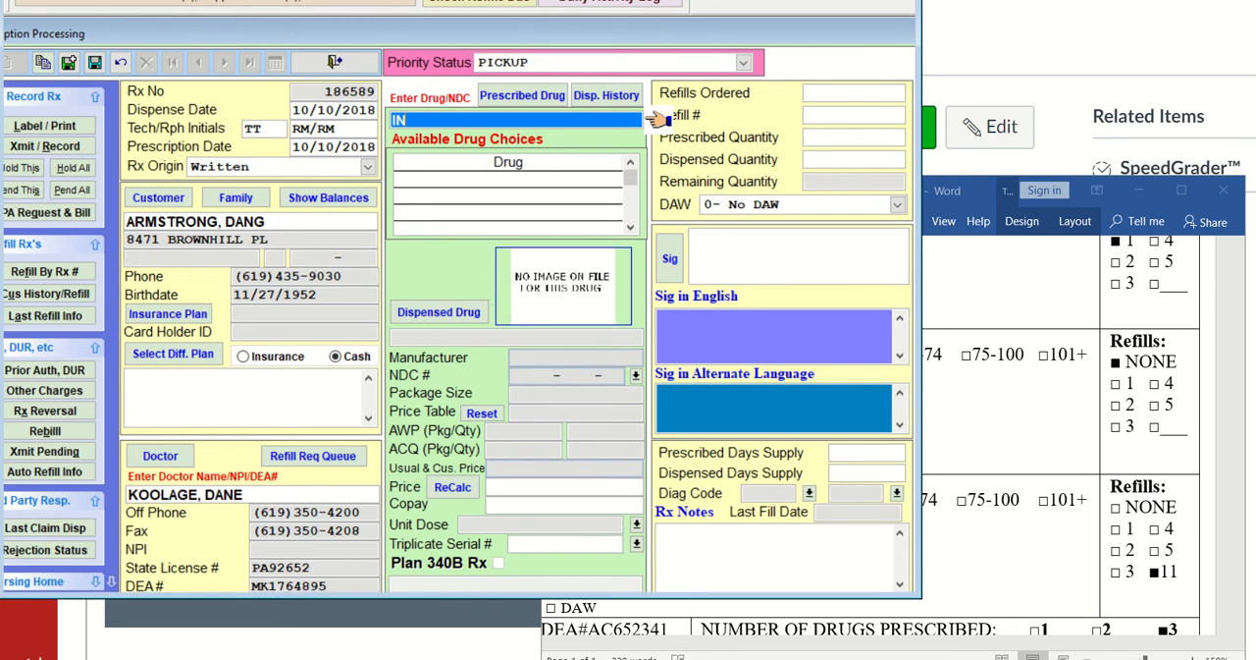
Look up INH in the drug list, decline adding a new drug, and browse the entries for INS
type("H")
key("Return")
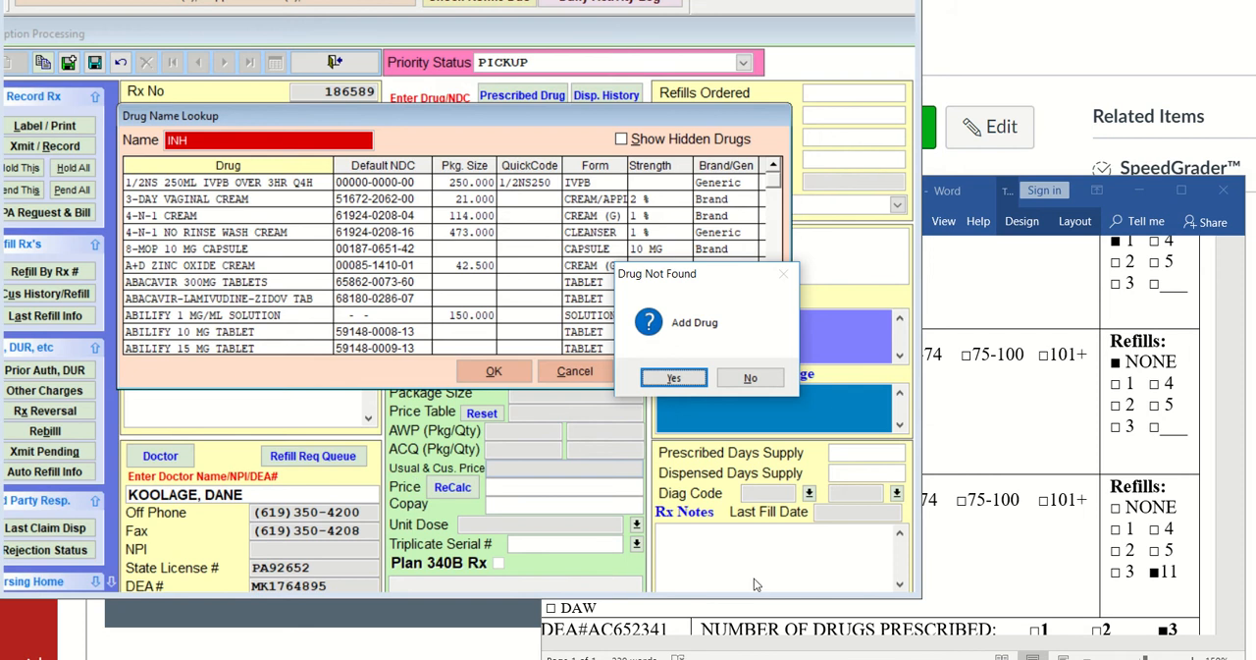
left_click(751, 379)
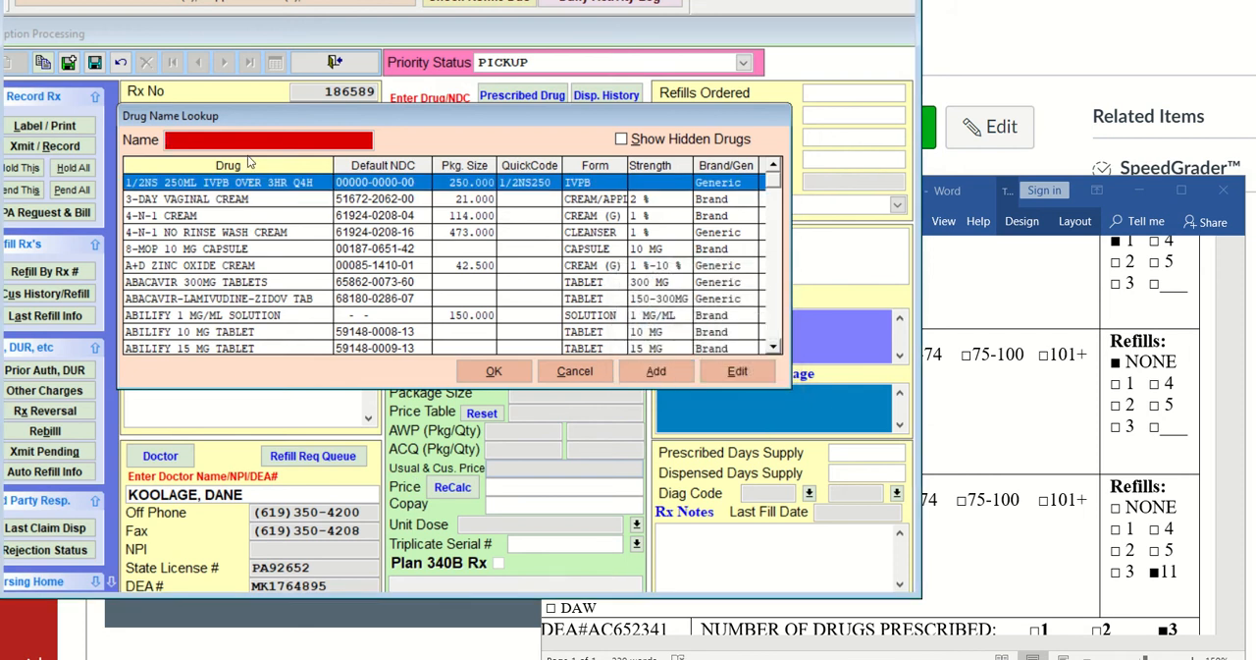
type("INS")
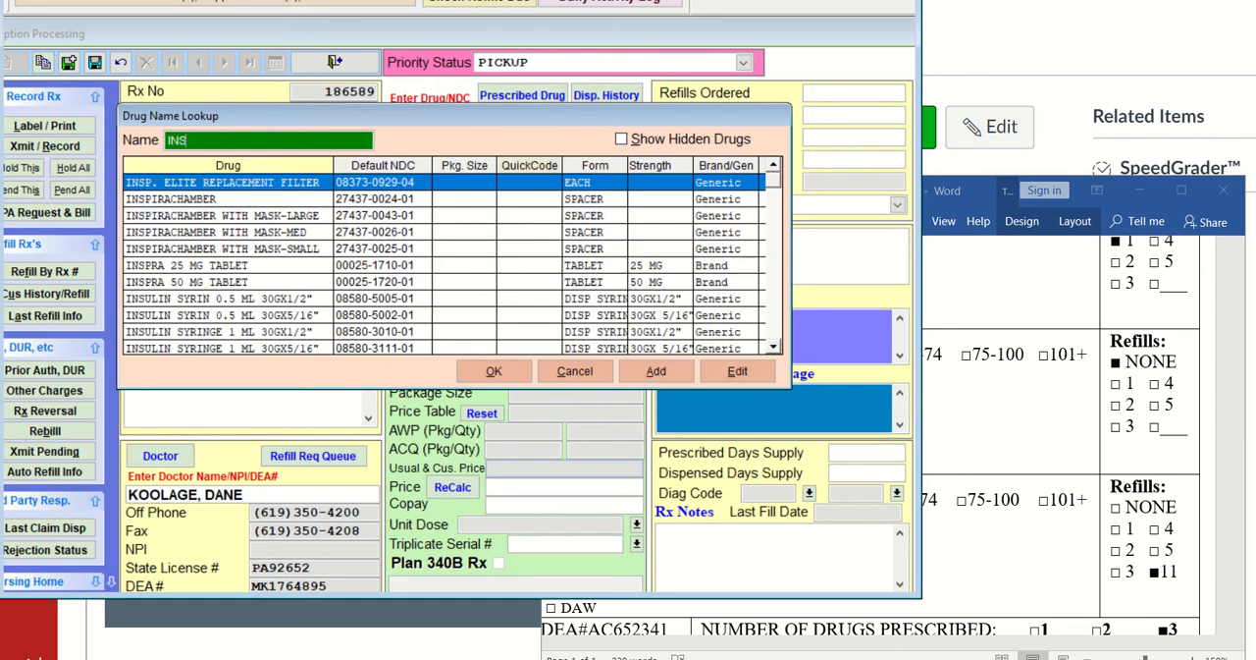
key("Down")
key("Down")
key("Down")
key("Down")
key("Down")
key("Down")
key("Down")
key("Down")
key("Down")
key("Down")
key("Down")
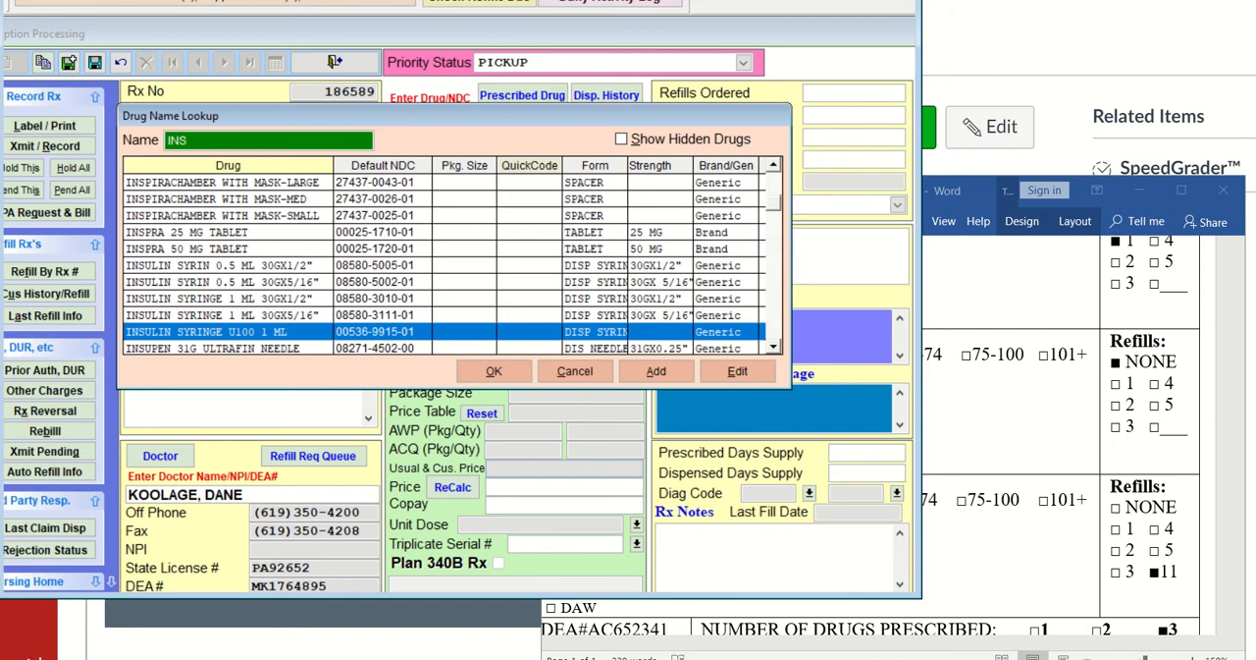
key("Down")
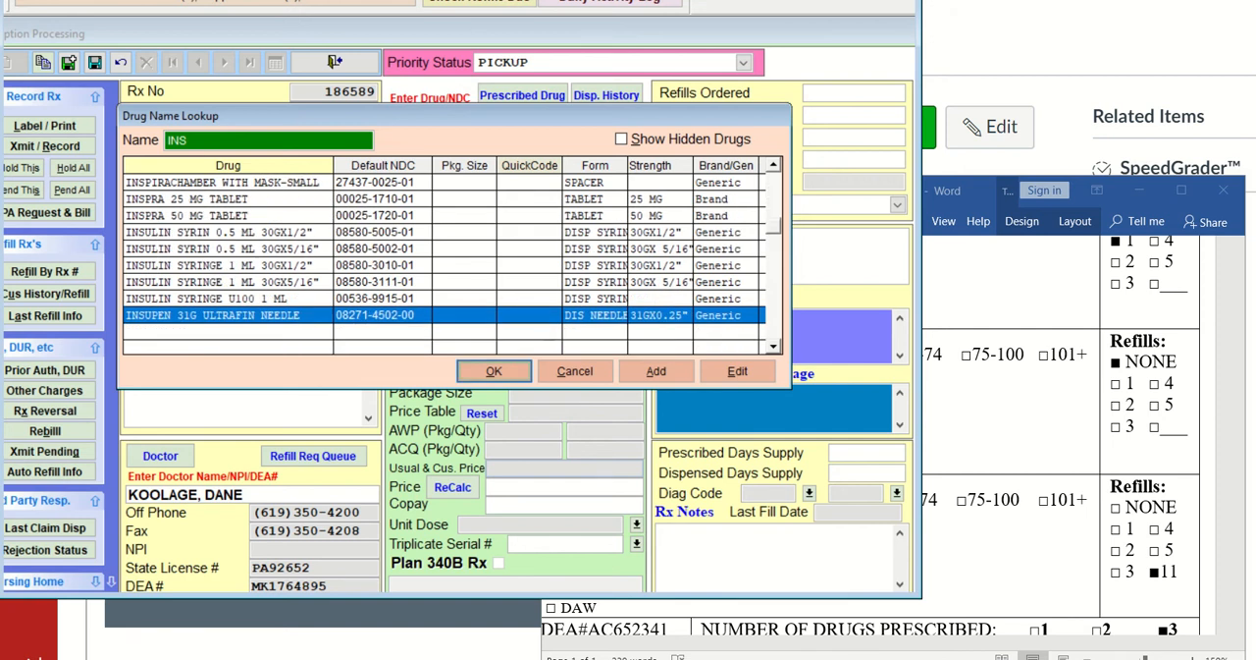
Switch to the browser and search Google in a new tab for "inh generic" to identify the drug's generic name
left_click(1035, 32)
key("ctrl+t")
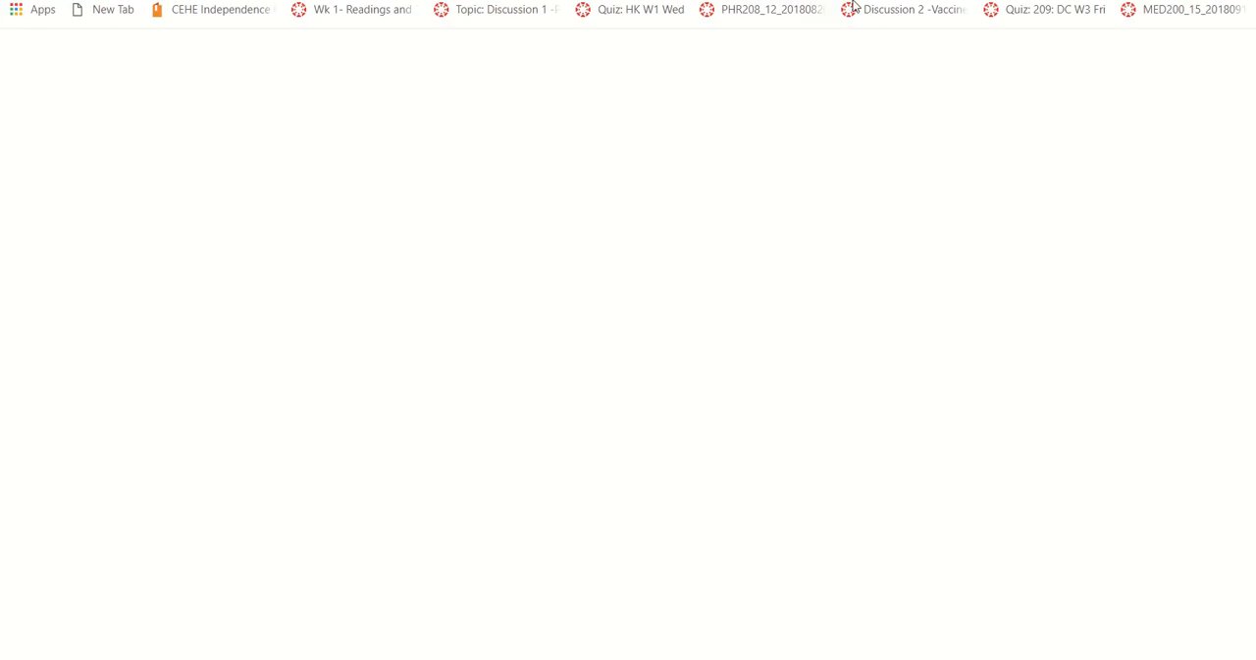
type("g")
key("Return")
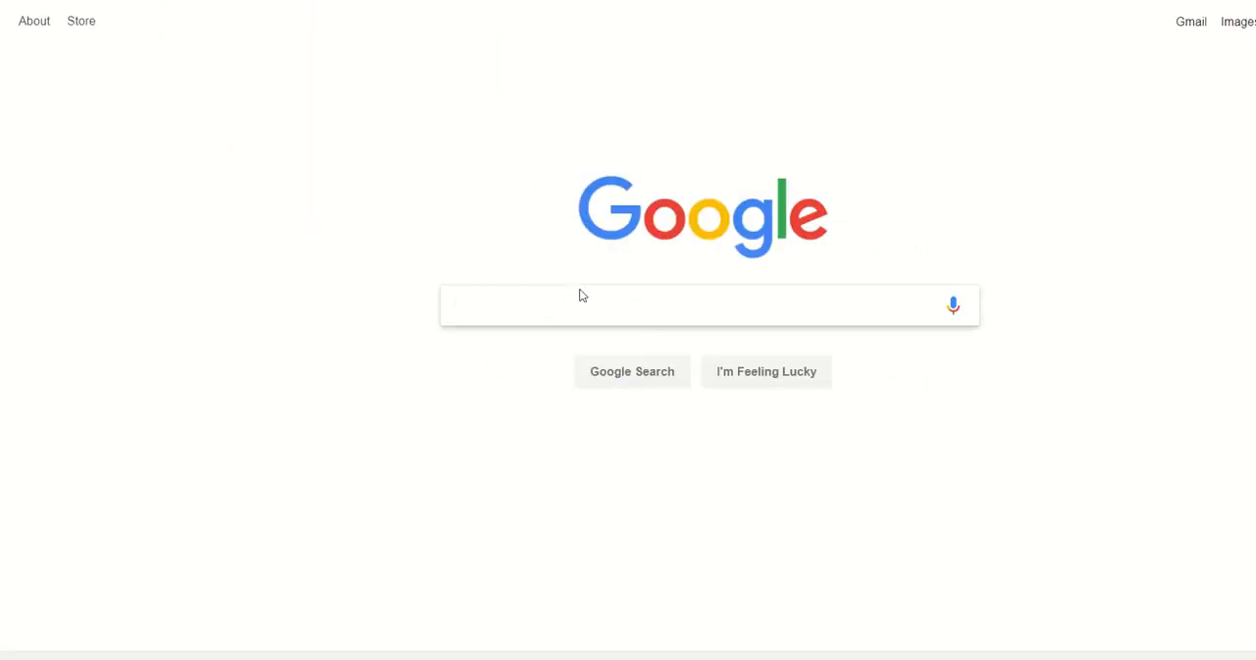
type("inh ")
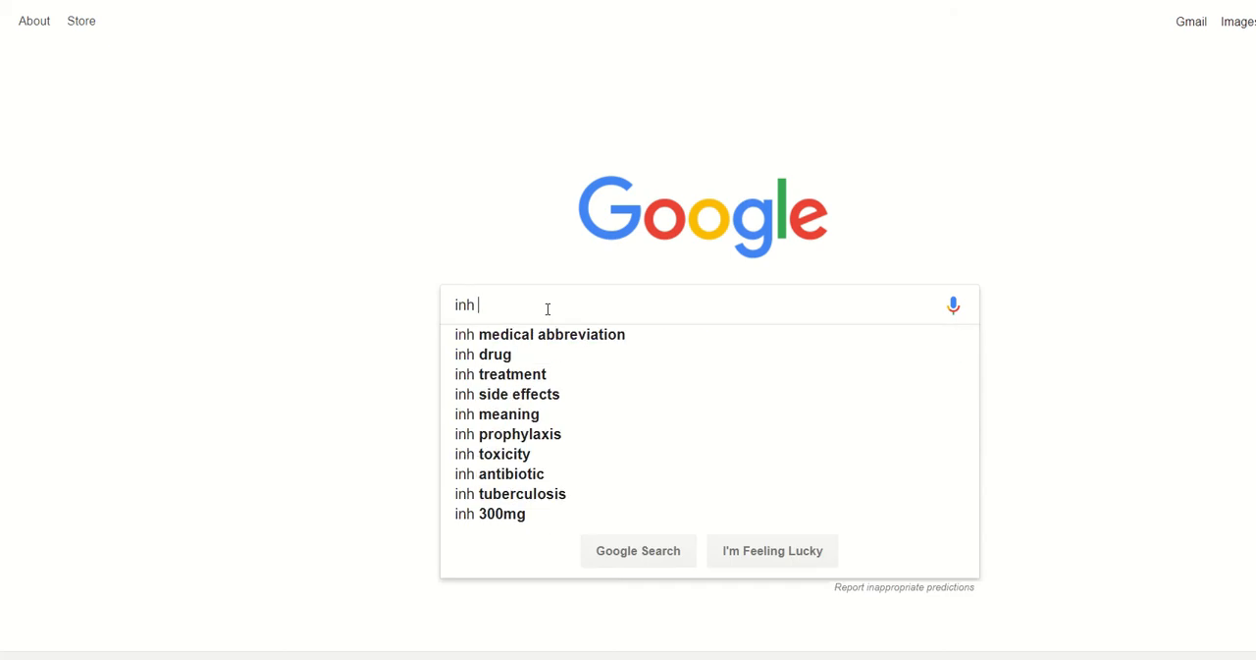
type("generic")
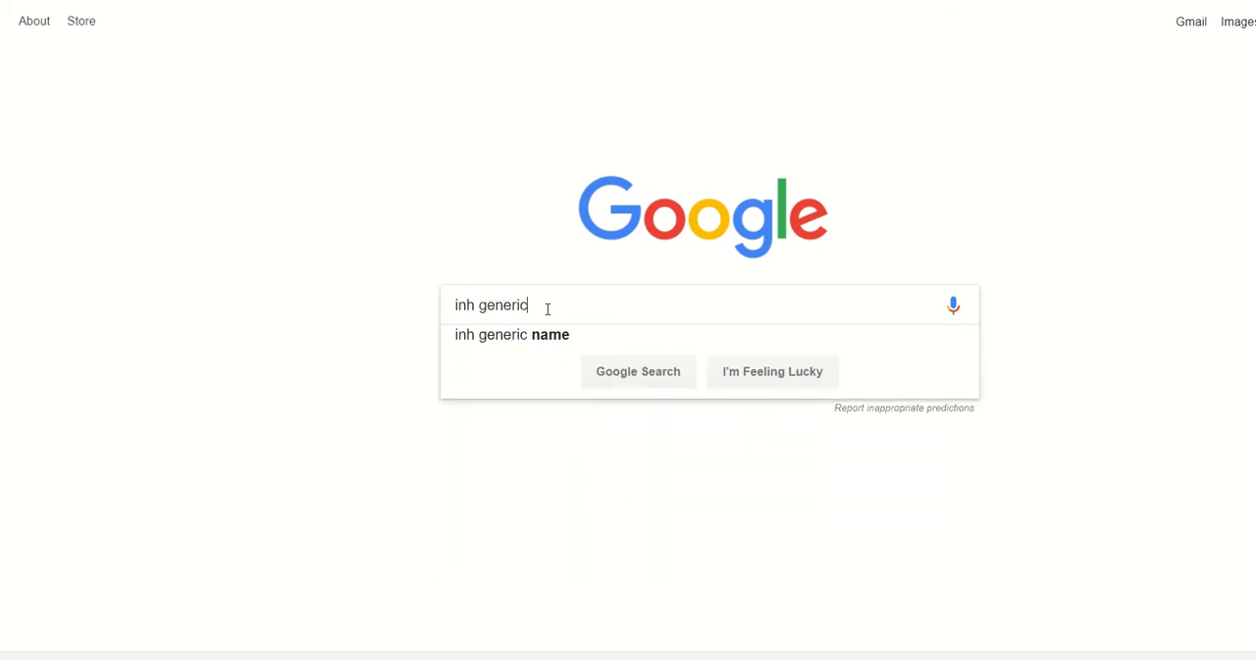
key("Return")
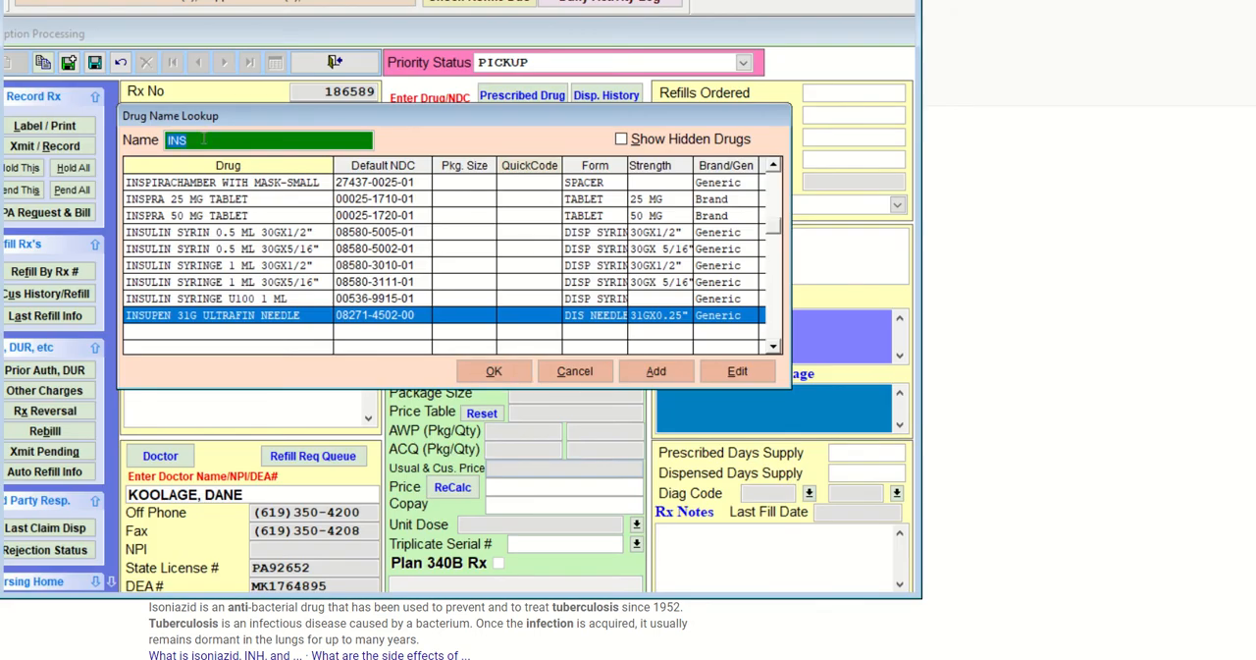
Back in Visual SuperScript, look up ISON in the drug list and select ISONIAZID 300 MG TABLET as the prescribed and dispensed drug
type("ISON")
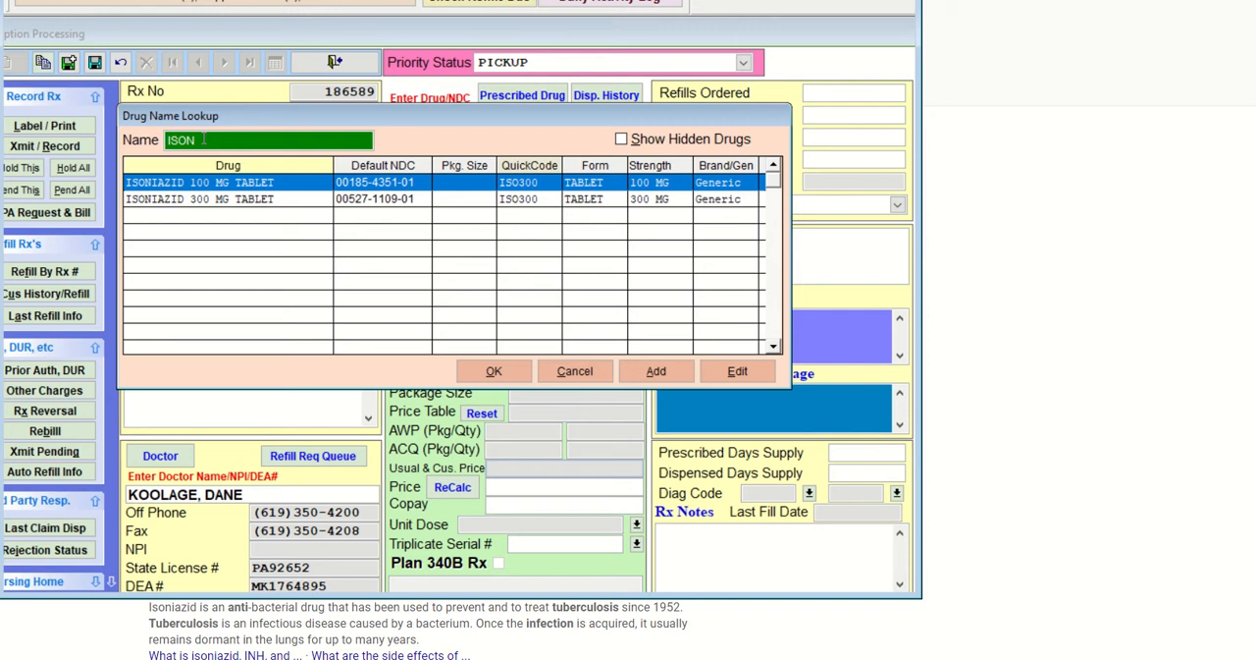
left_click(276, 202)
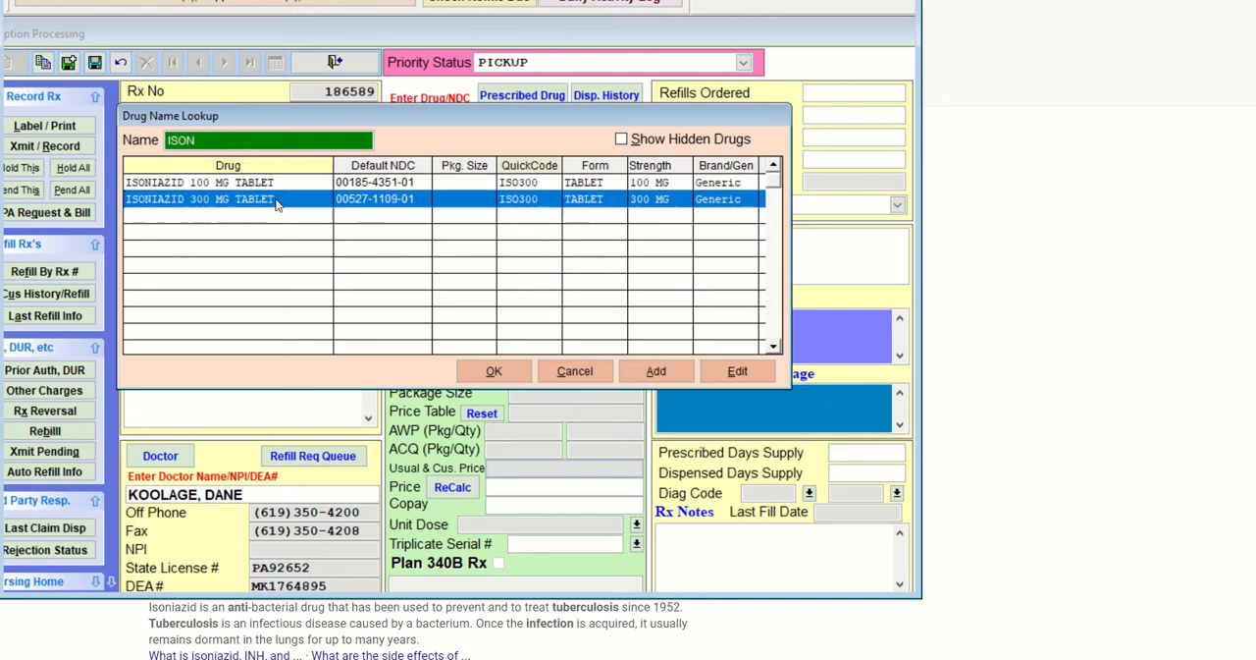
left_click(494, 371)
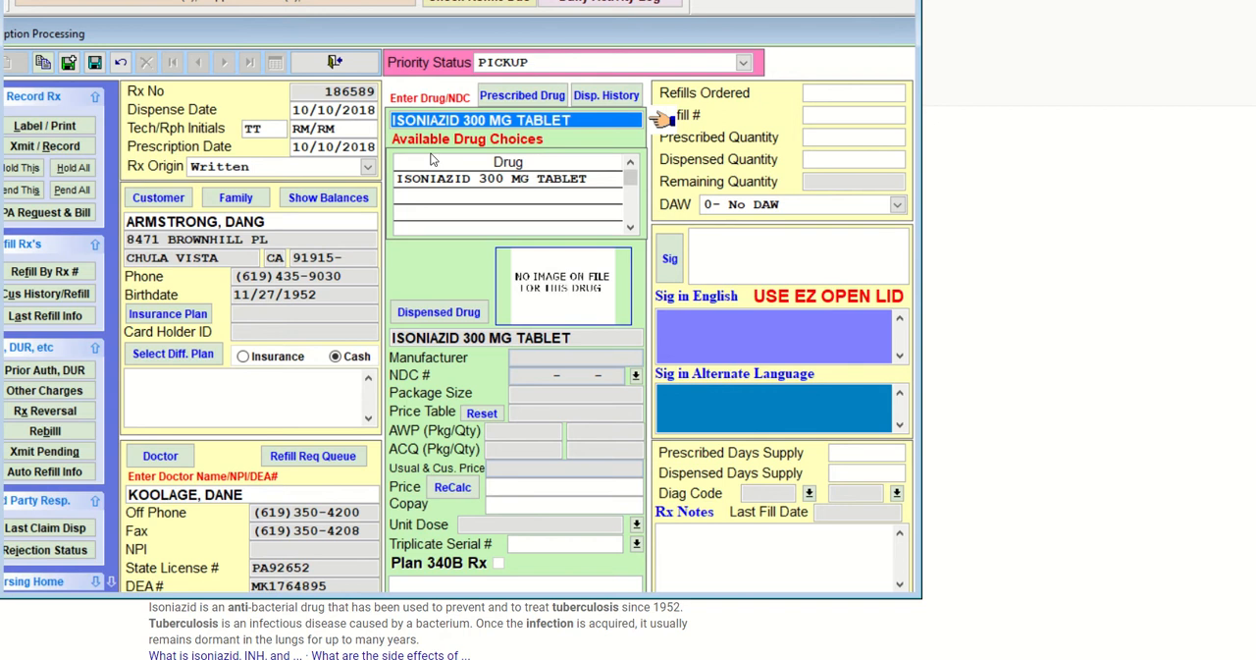
key("Return")
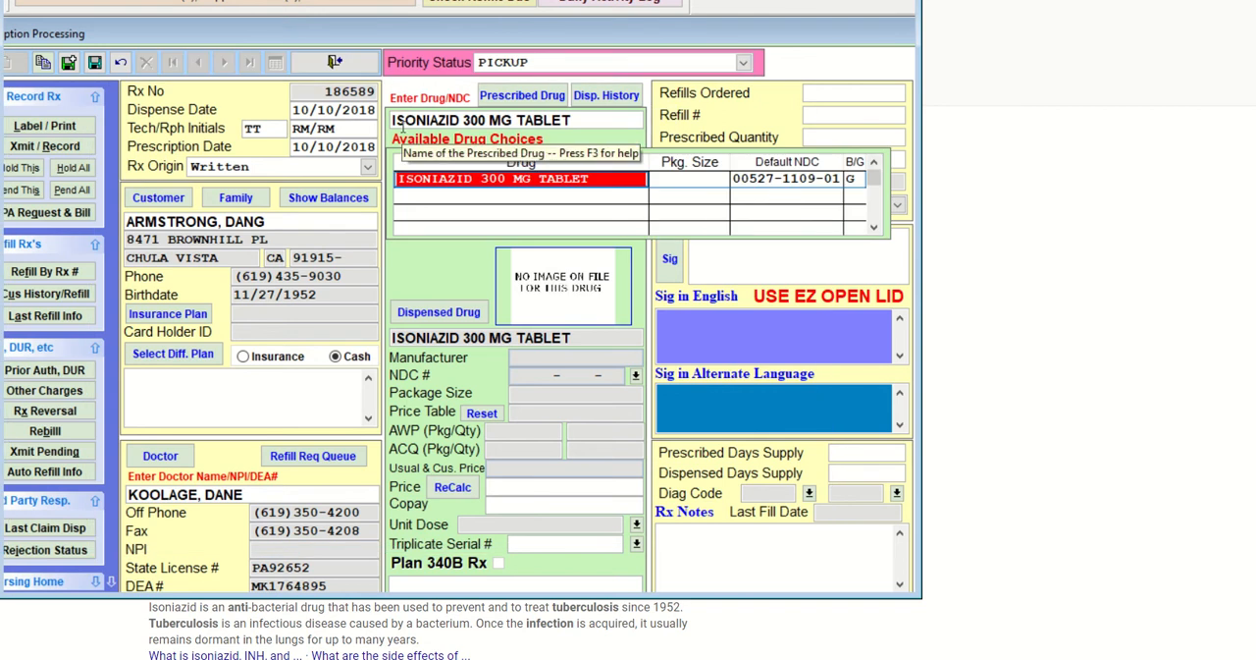
left_click(857, 180)
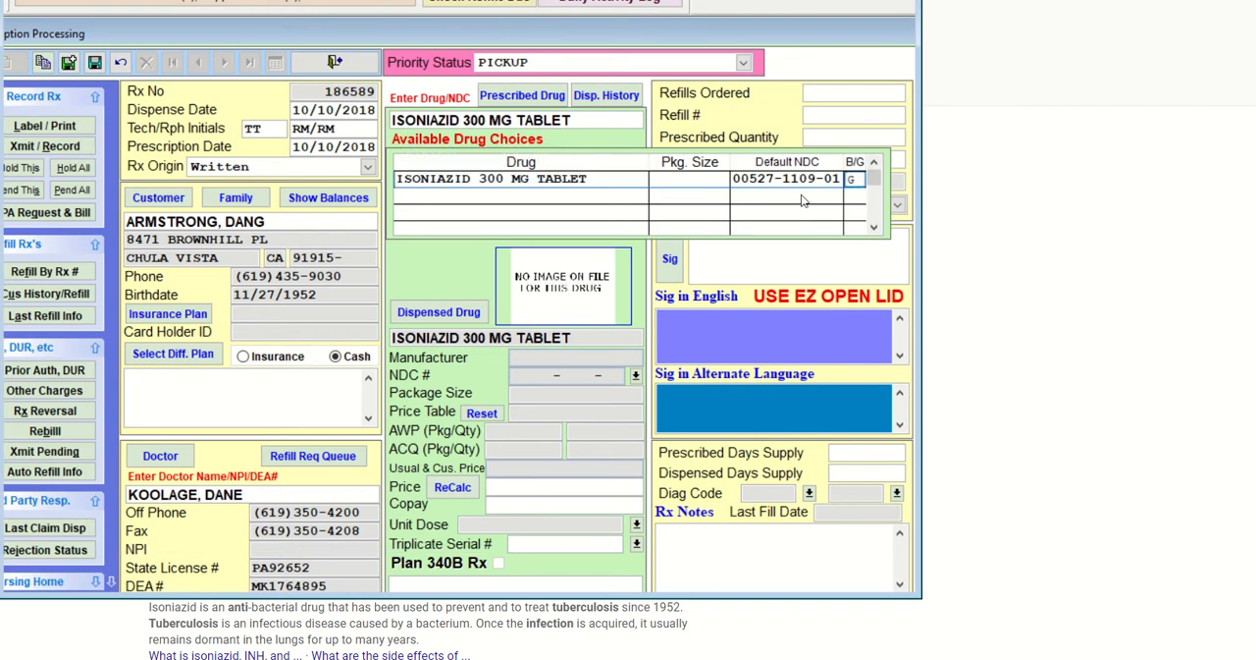
left_click(588, 176)
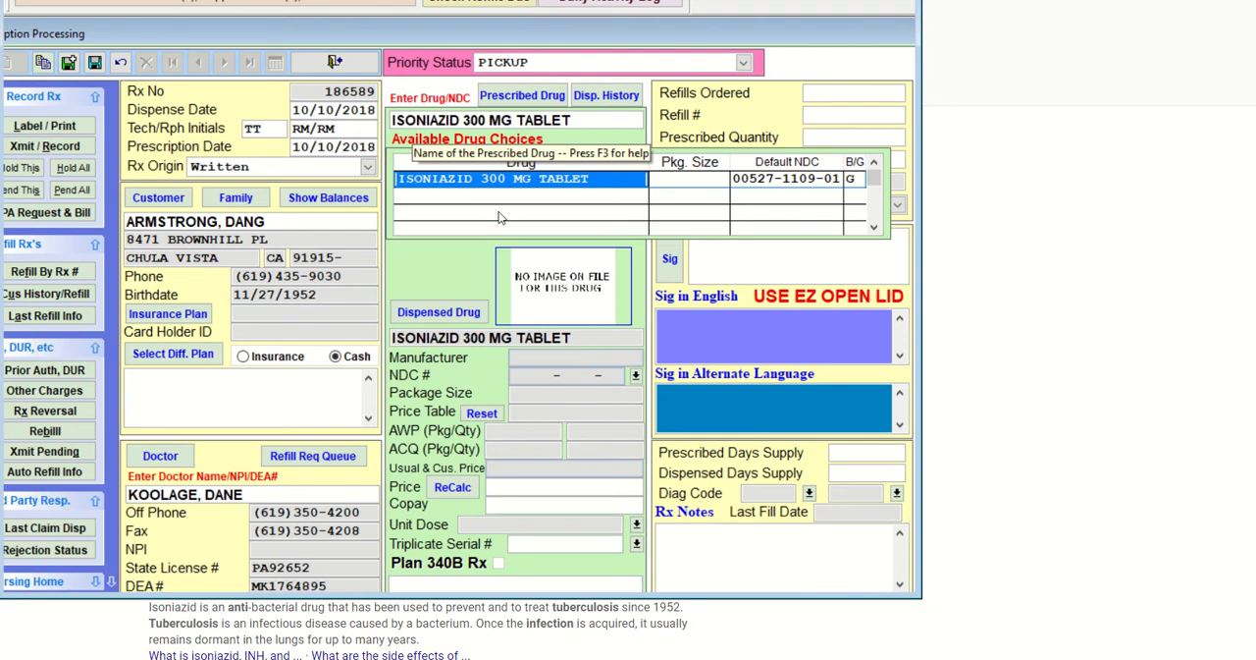
key("Return")
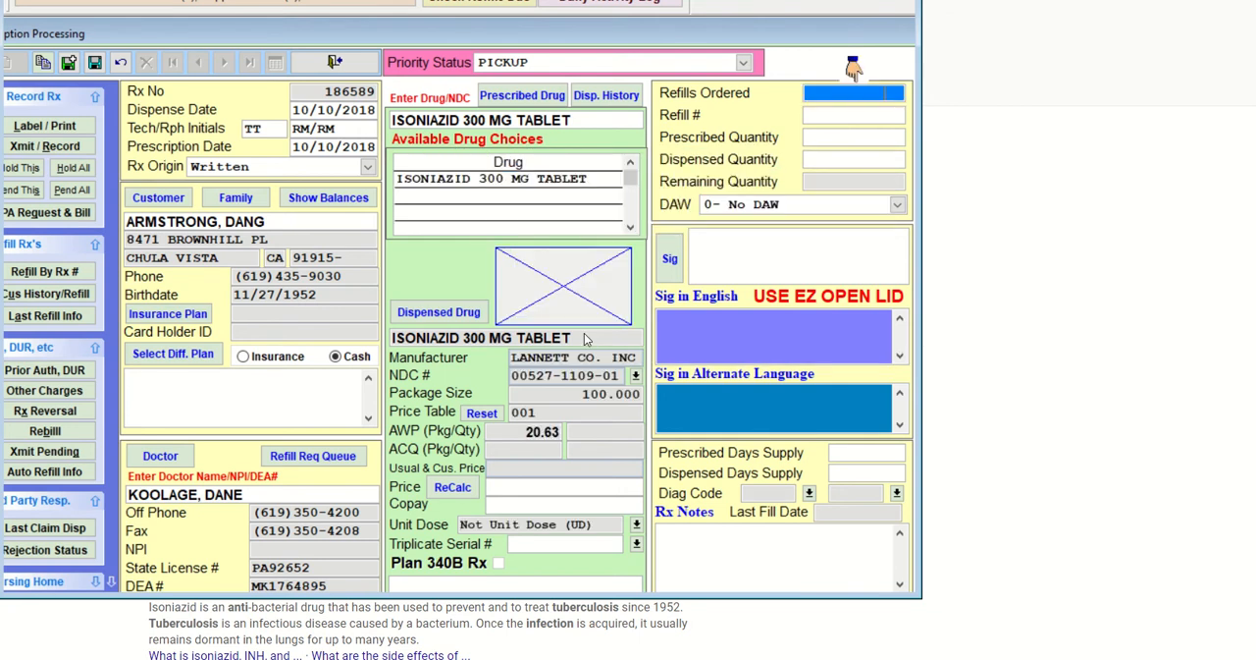
Check the INH order in the Word document, and set the prescription's refills ordered to 11 and its prescribed quantity to 30
left_click(966, 657)
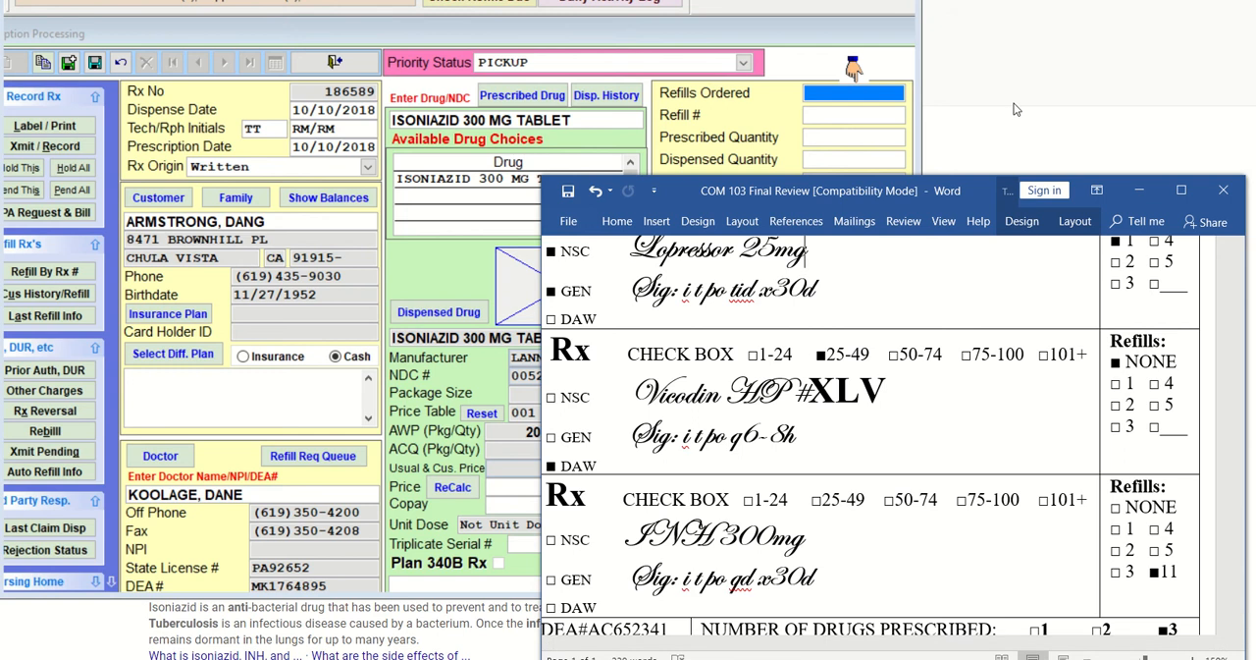
left_click(868, 137)
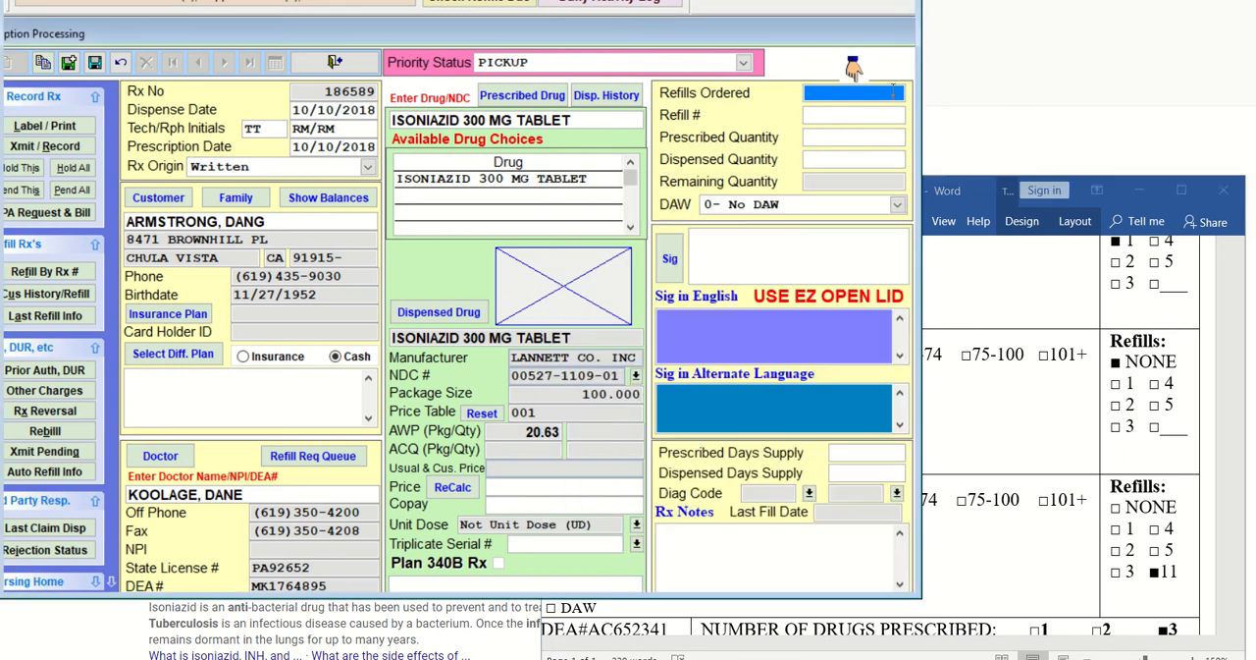
left_click(869, 138)
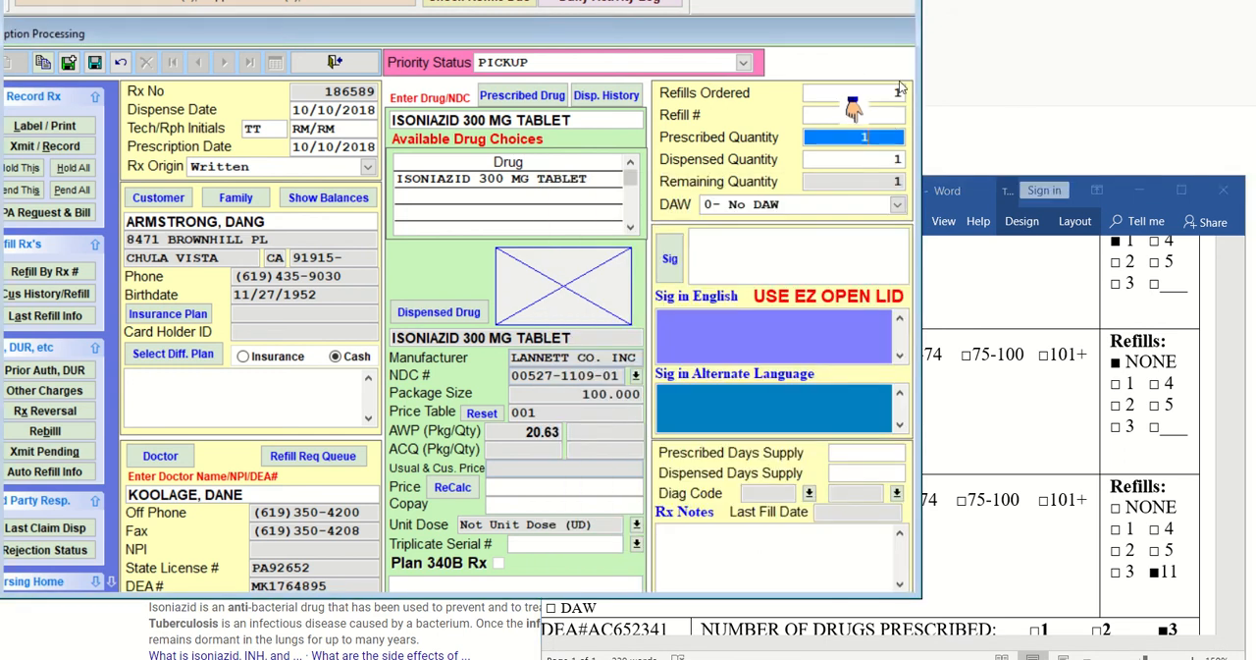
left_click(895, 92)
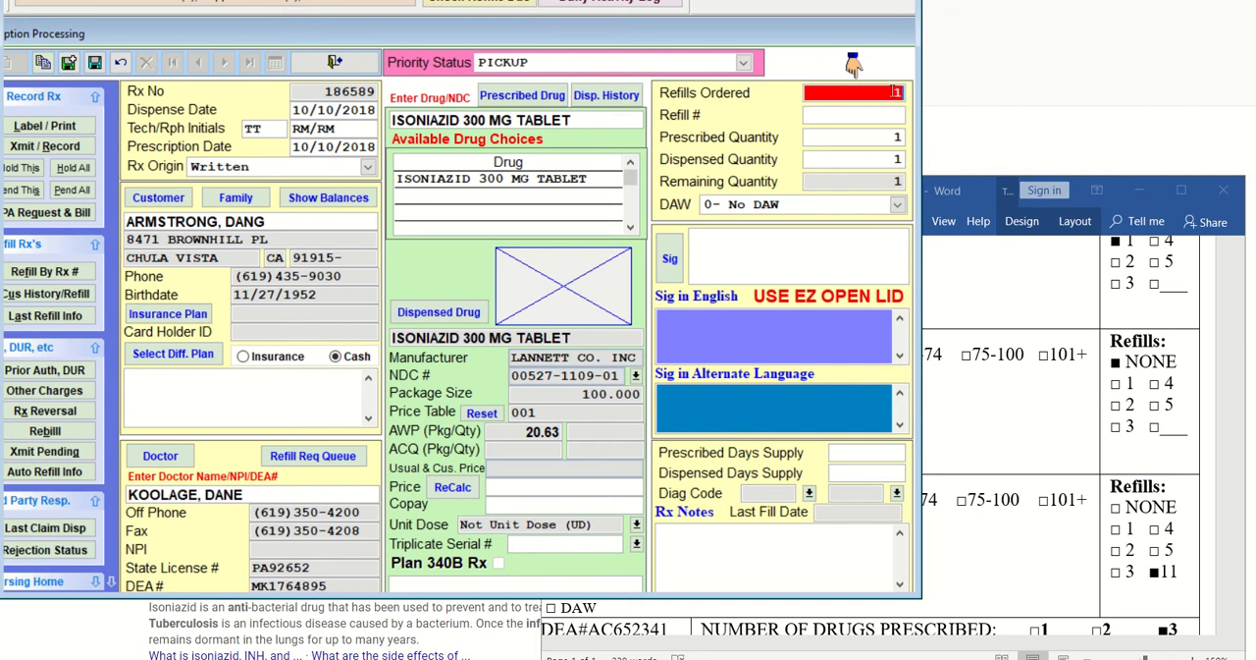
key("shift+Tab")
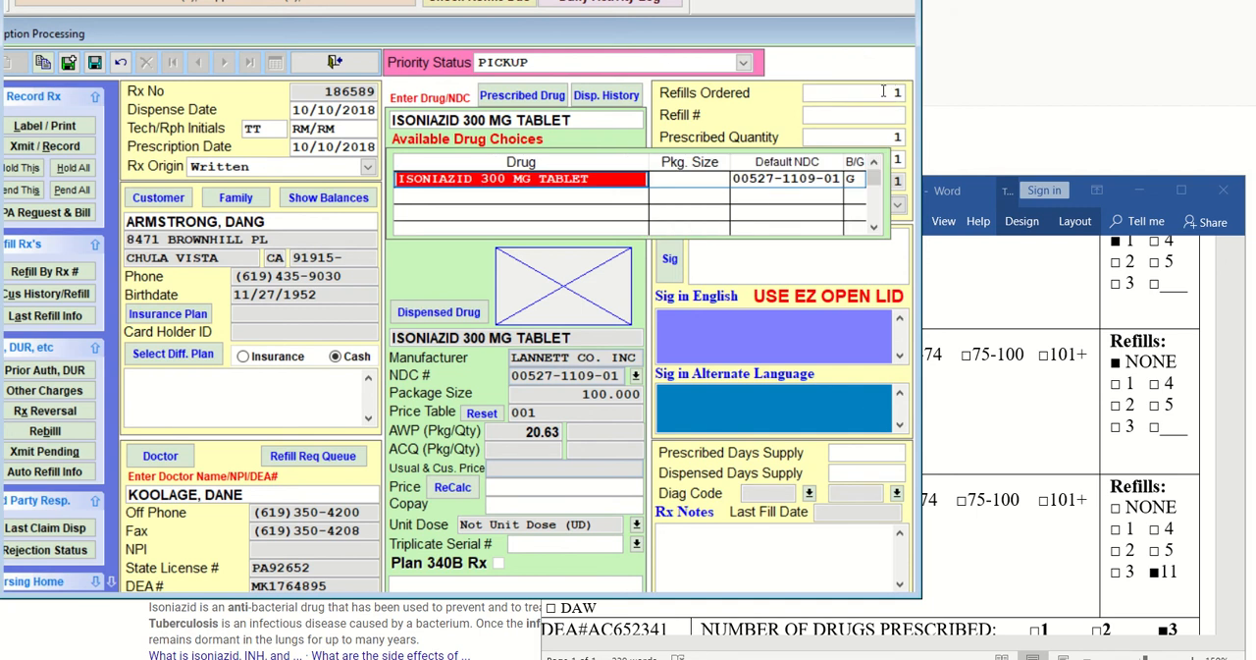
left_click(885, 91)
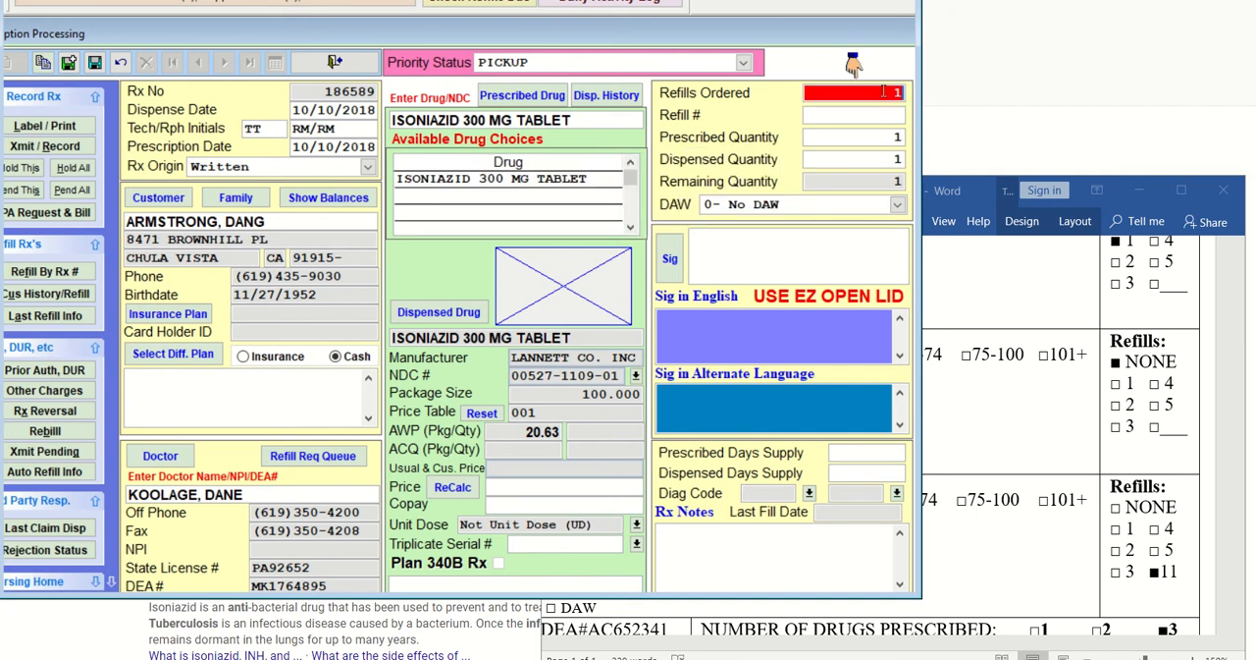
type("11")
key("Tab")
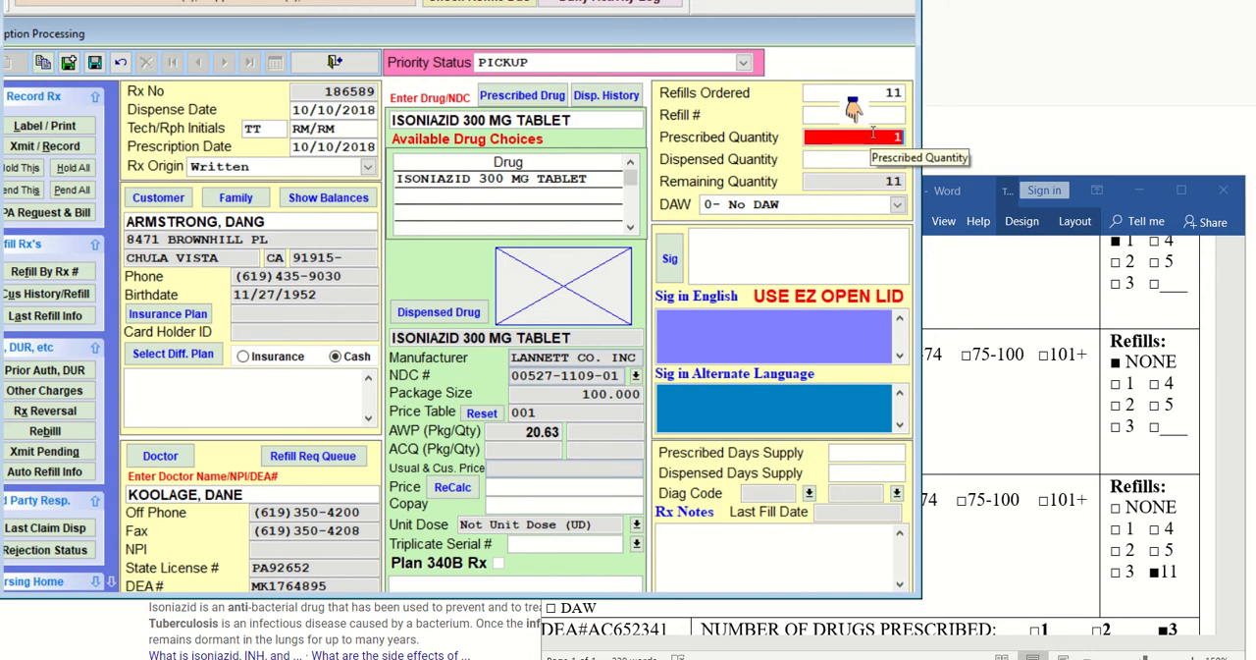
type("30")
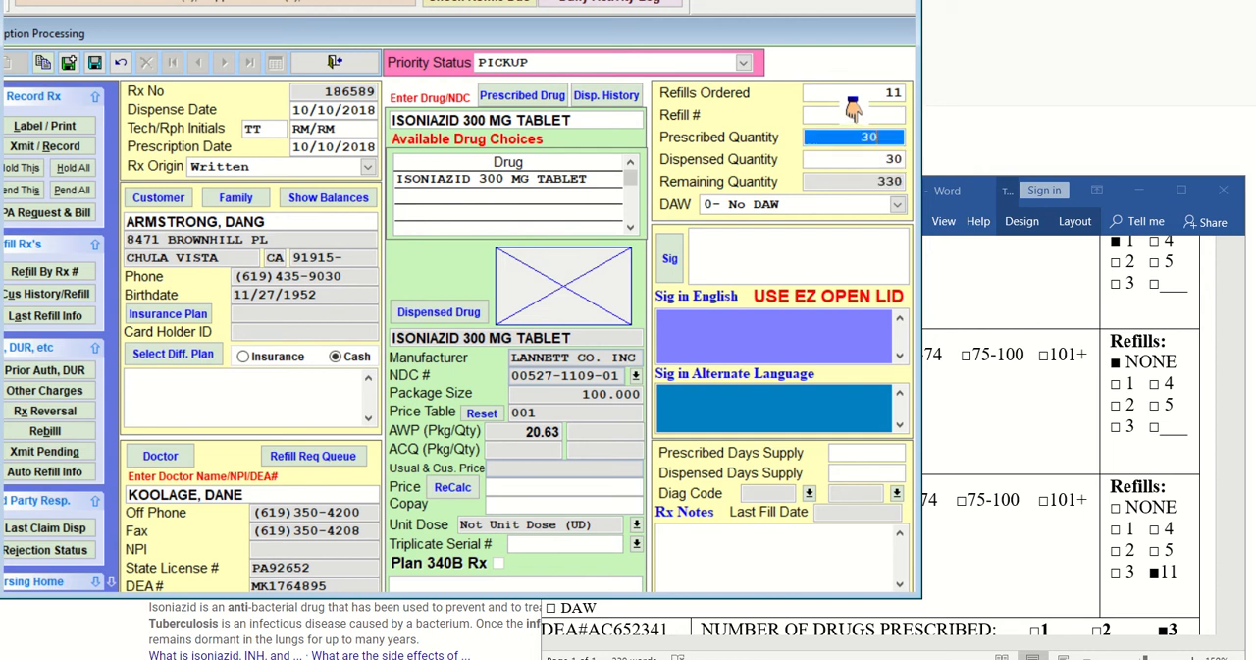
key("Tab")
key("Tab")
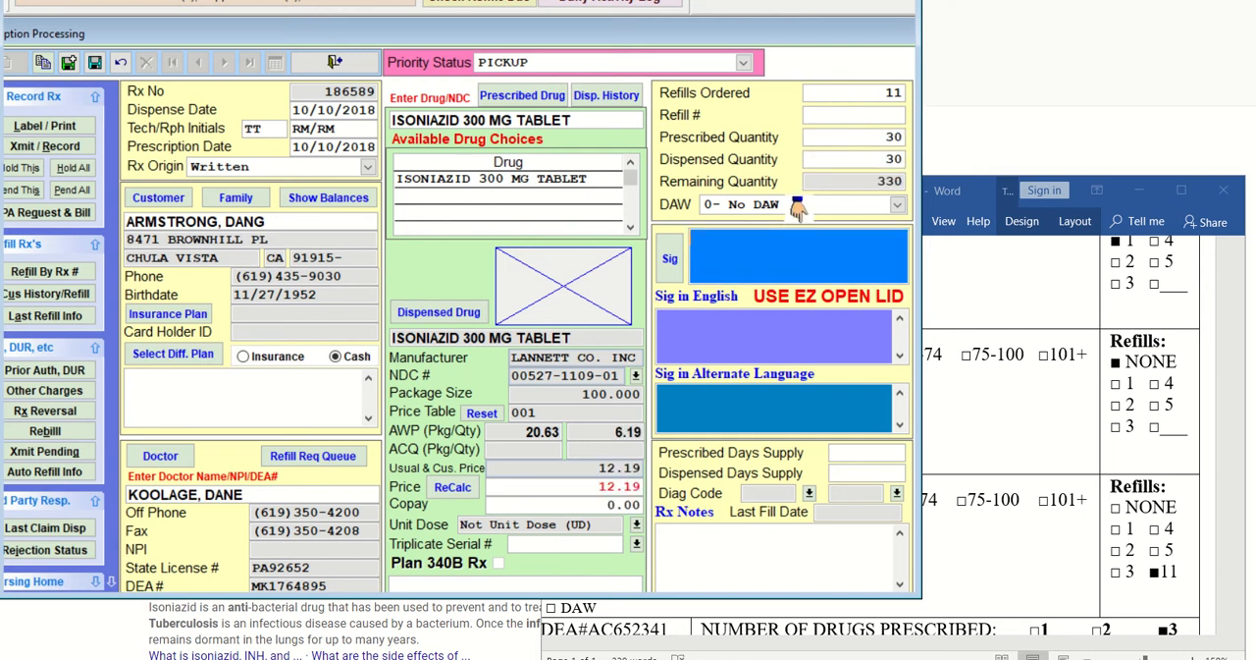
Enter the isoniazid directions as the sig T1T PO QD FOR 30 DAYS
type("T1T PO QD")
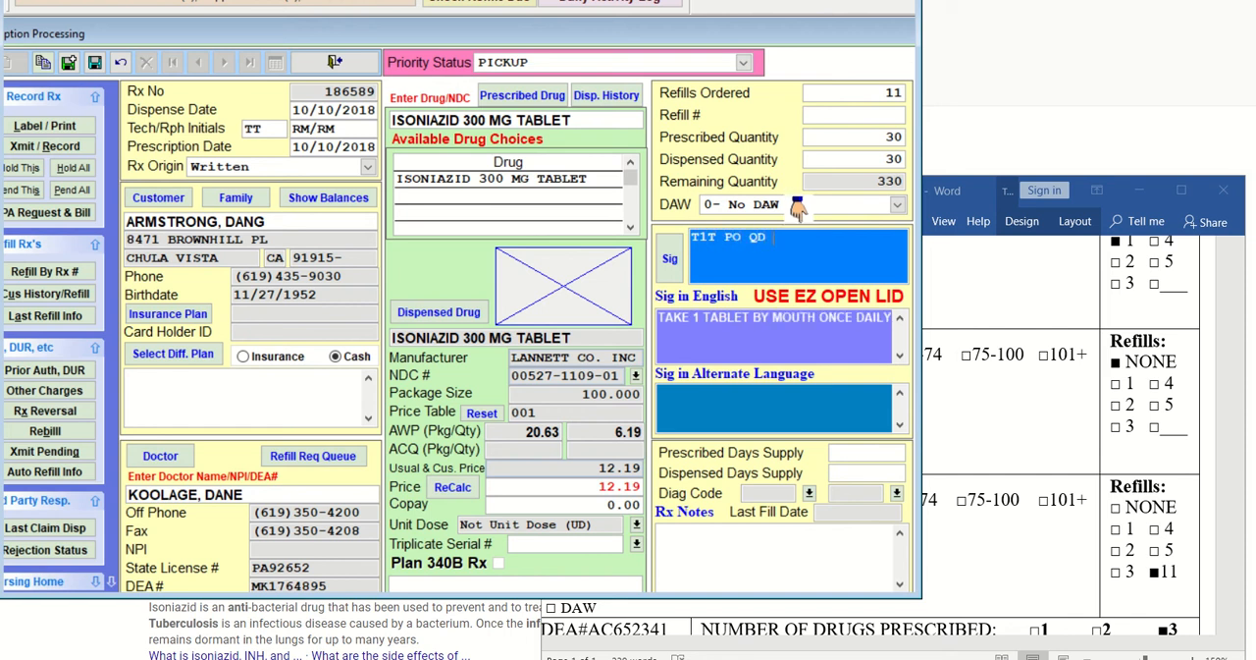
type(" FOR 30 DAYS.")
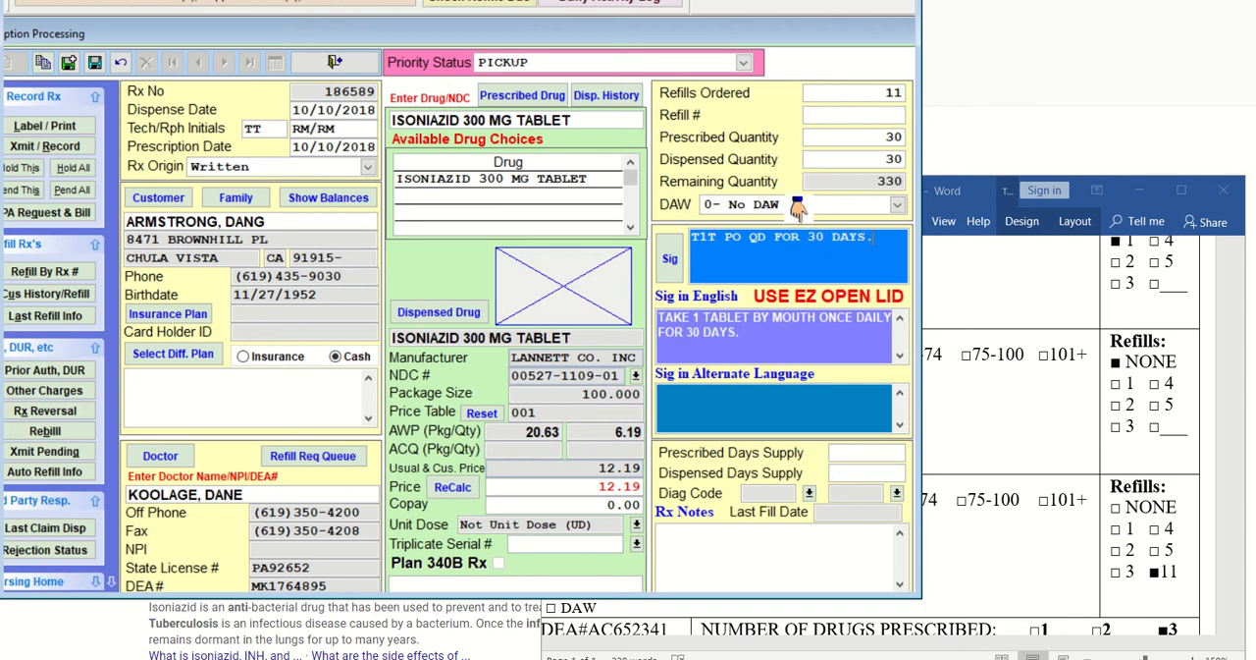
key("Tab")
Save the isoniazid prescription in system memory and record it without printing a label
left_click(68, 68)
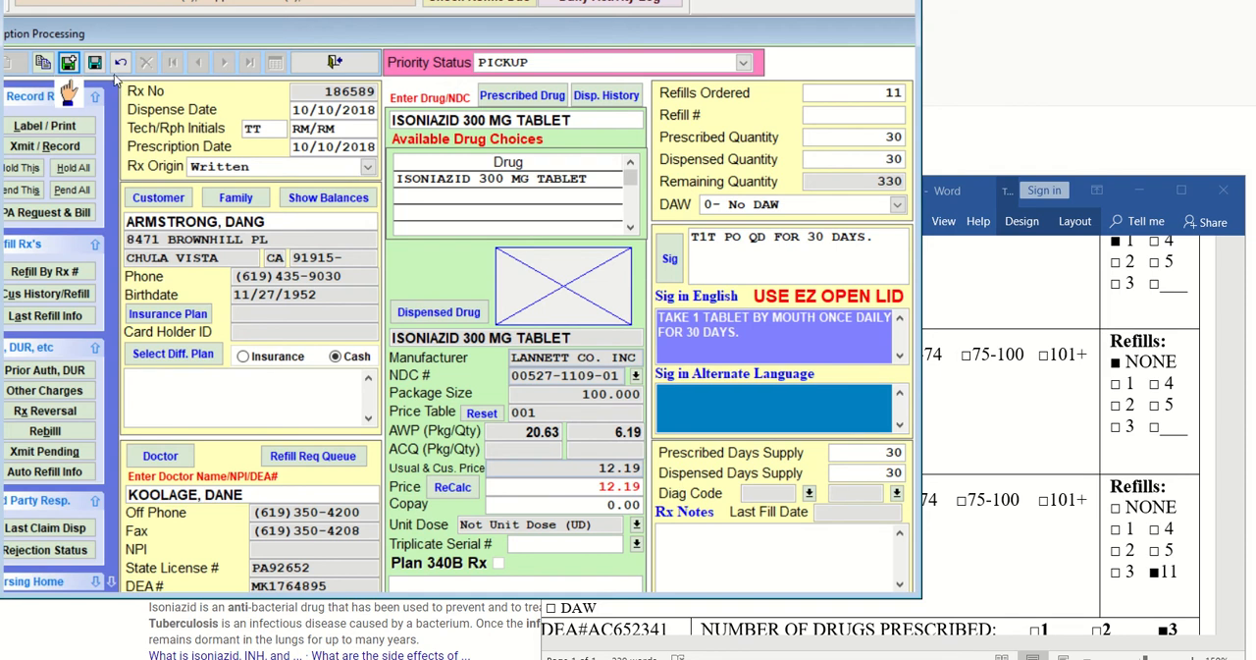
left_click(87, 150)
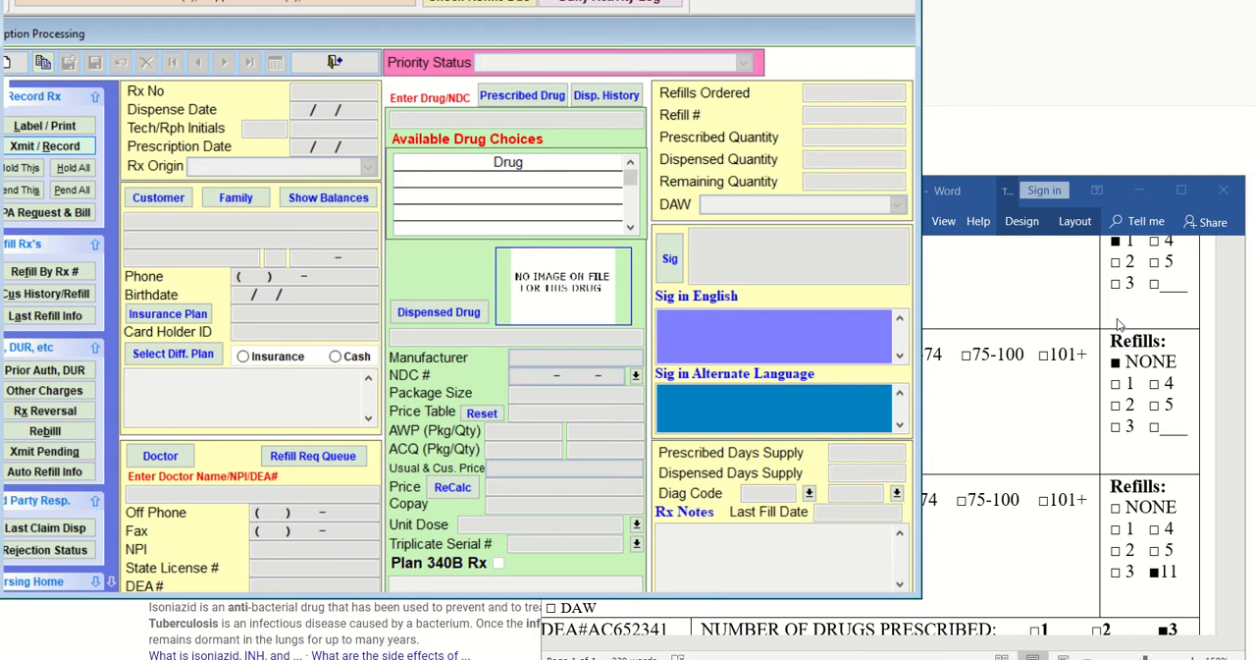
Switch to the Word document, move its window up and shorten it, and display the IV CMPD name and order
left_click(1070, 296)
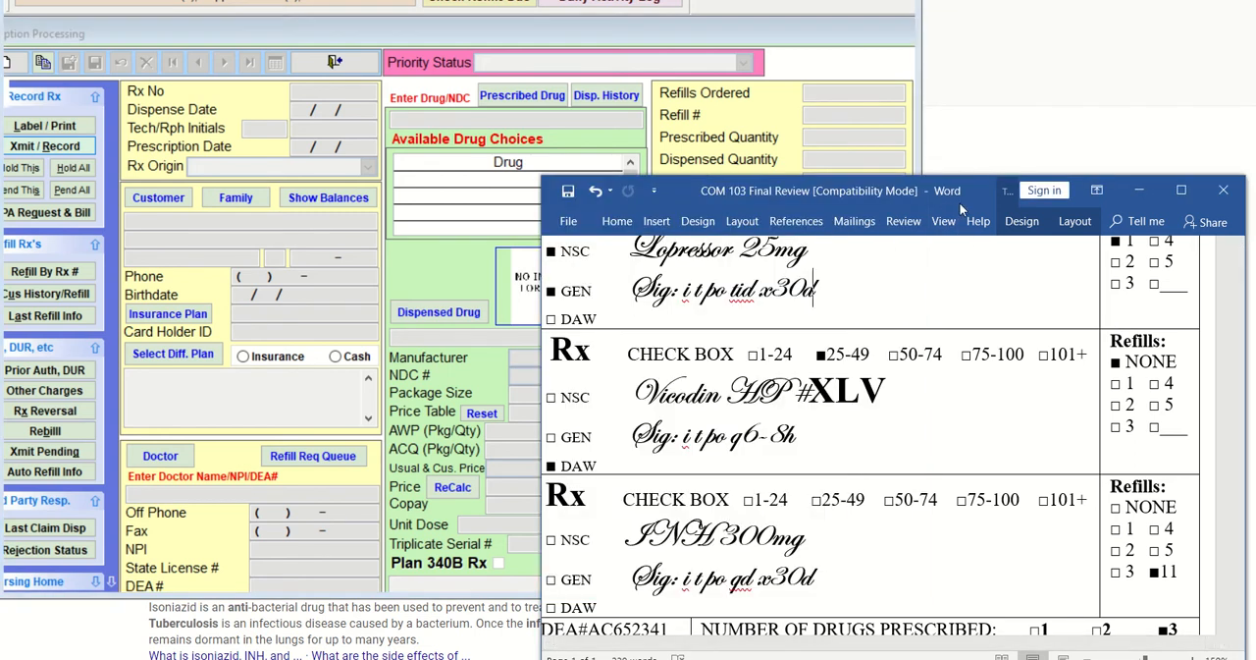
left_click_drag(959, 202, 961, 44)
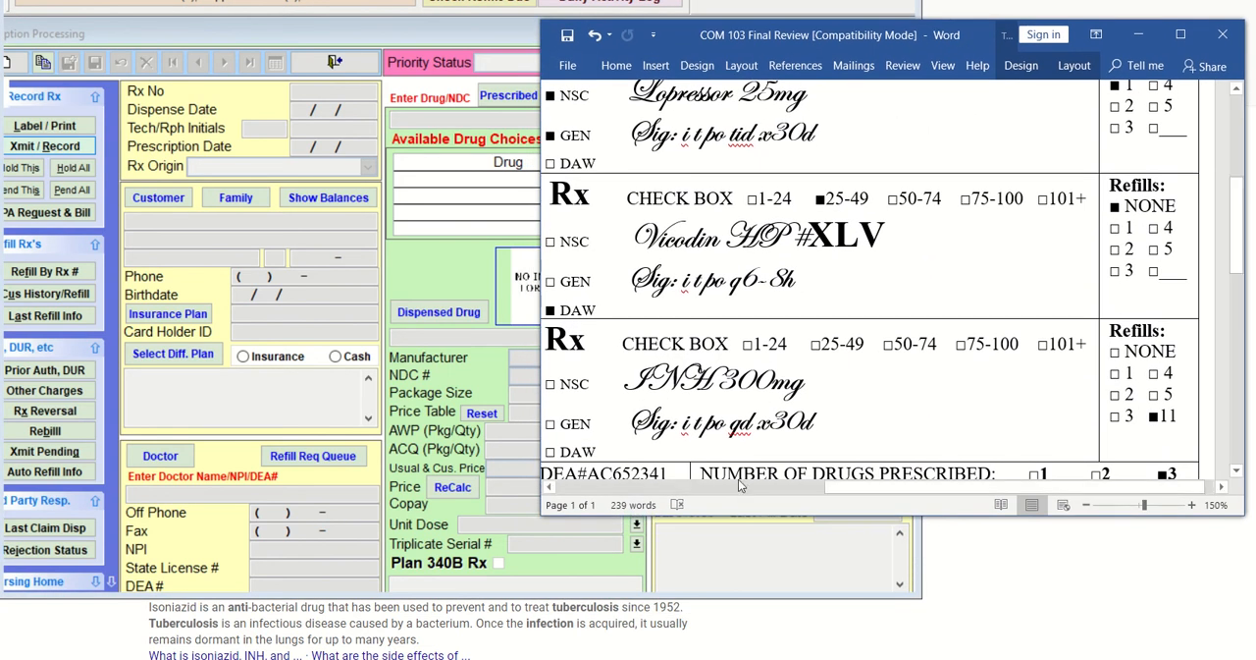
scroll(862, 338, "down", 5)
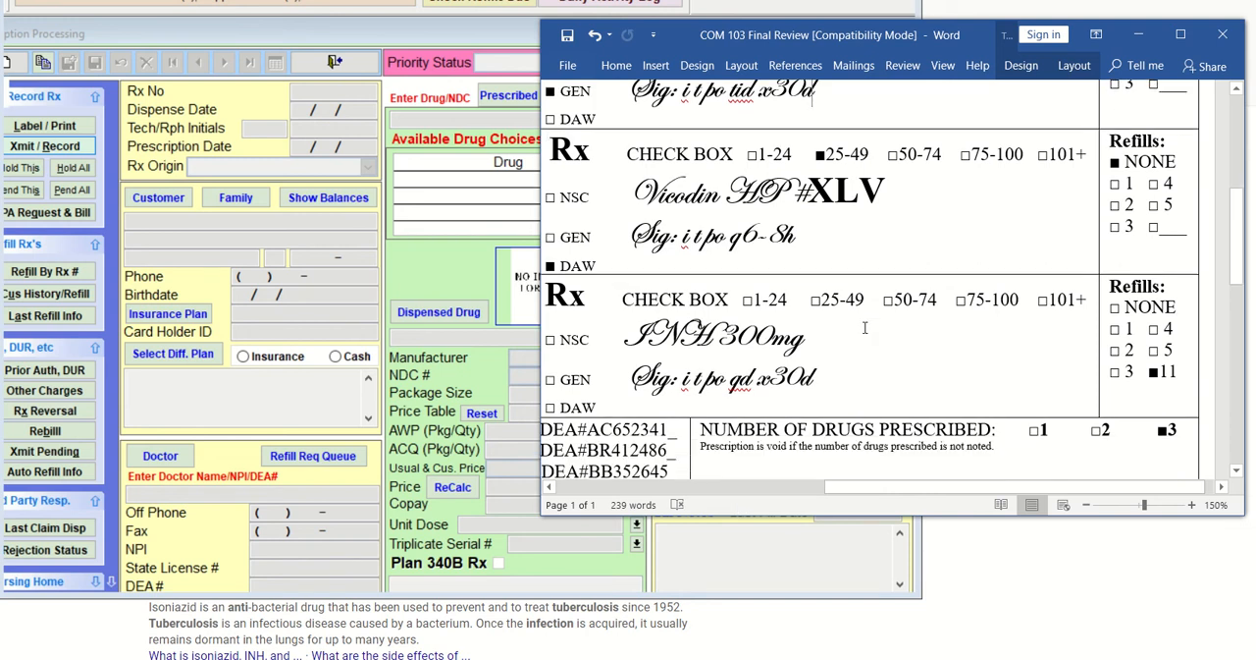
scroll(865, 327, "down", 2)
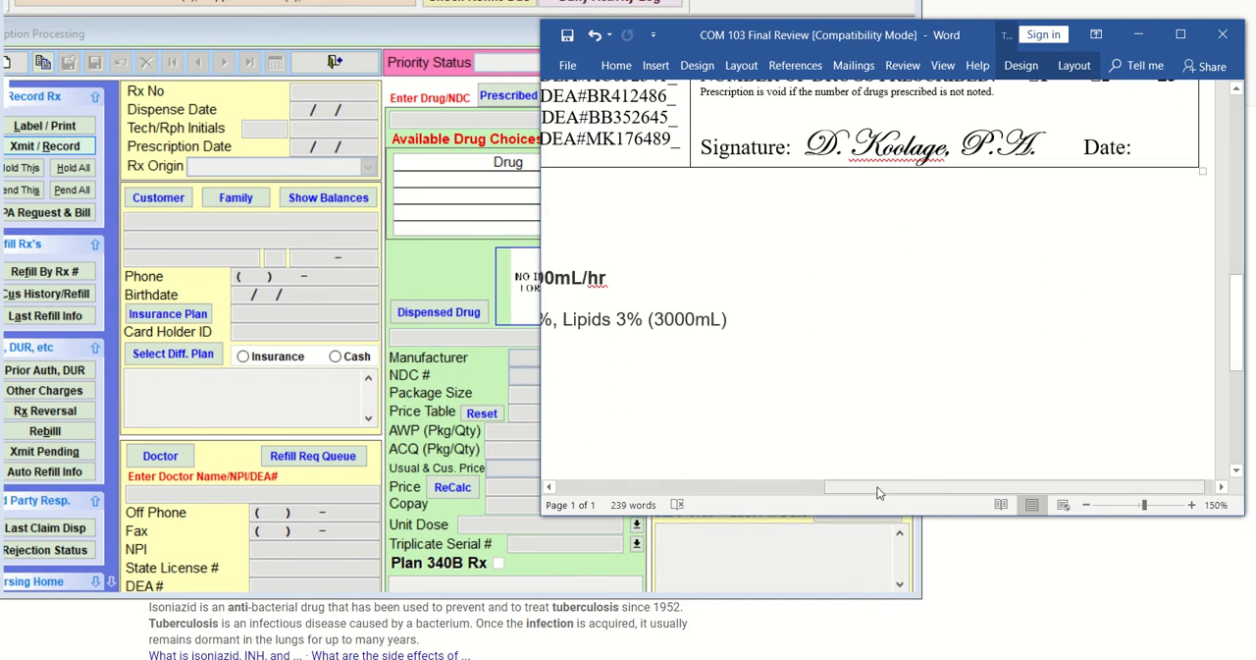
left_click_drag(871, 486, 675, 480)
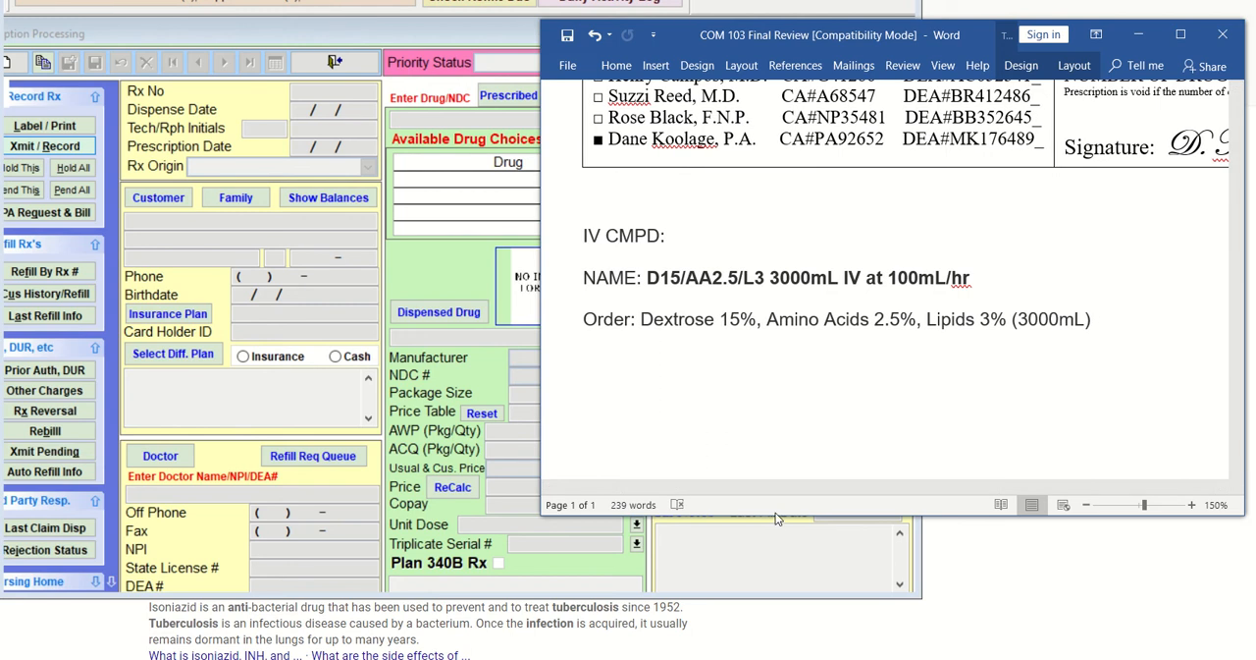
left_click_drag(776, 516, 791, 366)
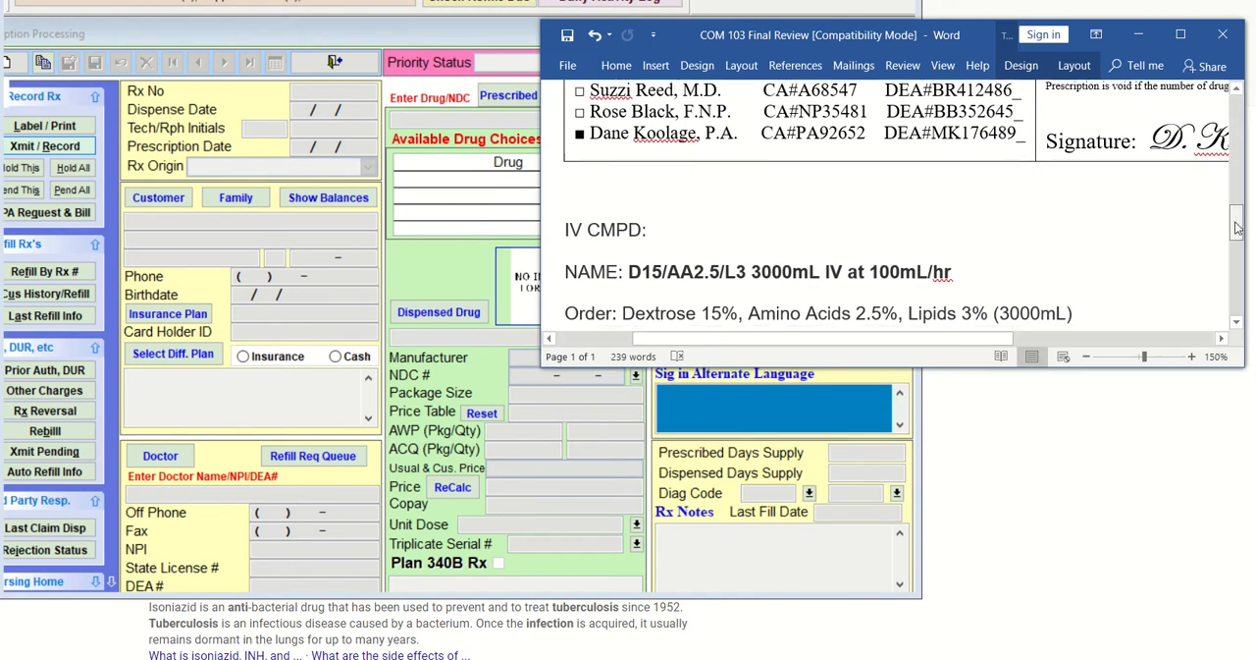
scroll(1236, 236, "down", 1)
left_click_drag(1237, 237, 1237, 239)
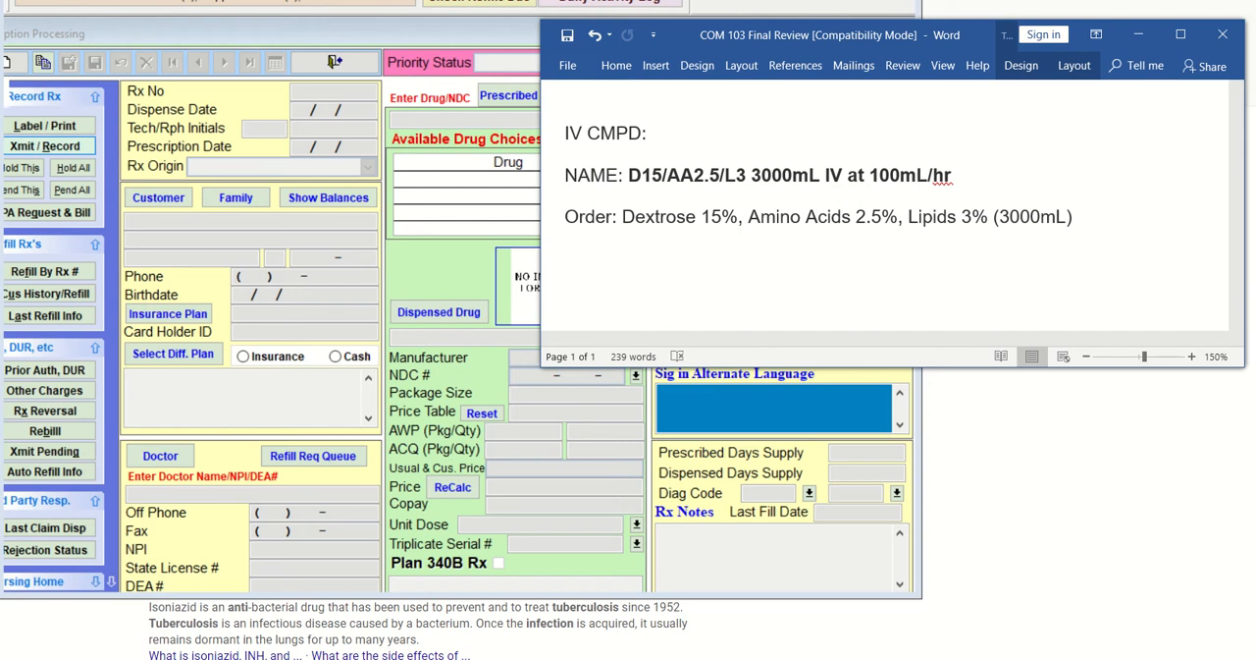
Switch to the Paint 3D canvas and place its window below the IV CMPD name in the Word document
left_click(885, 657)
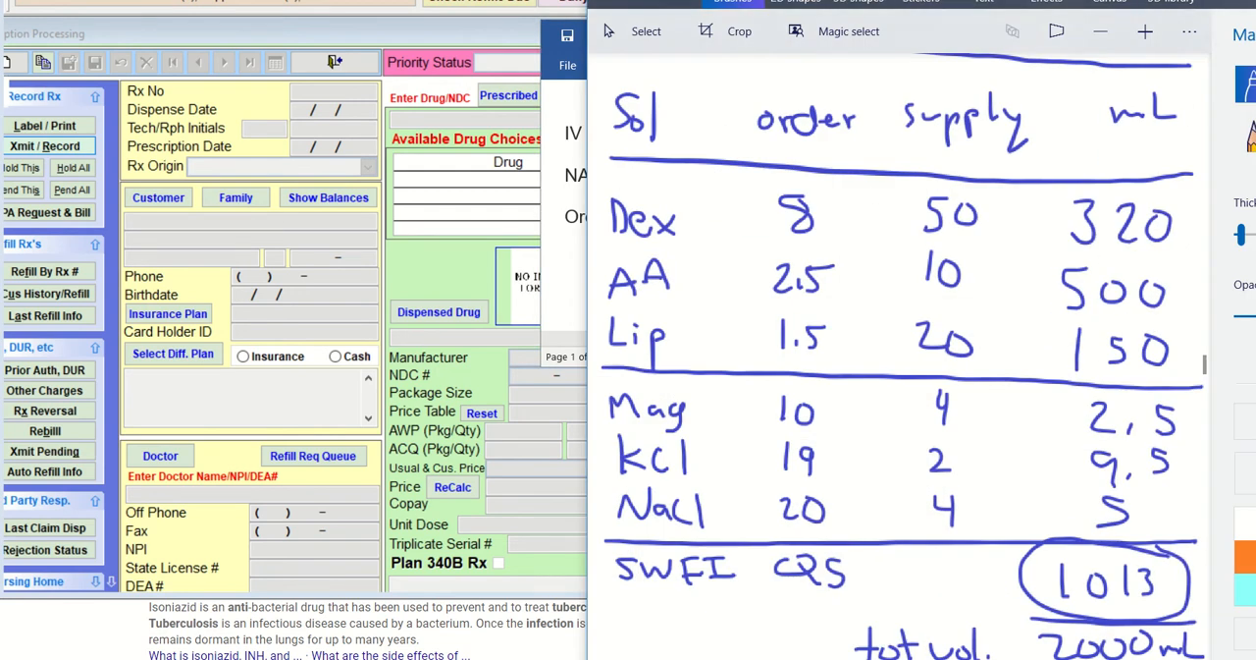
left_click_drag(1183, 0, 1183, 234)
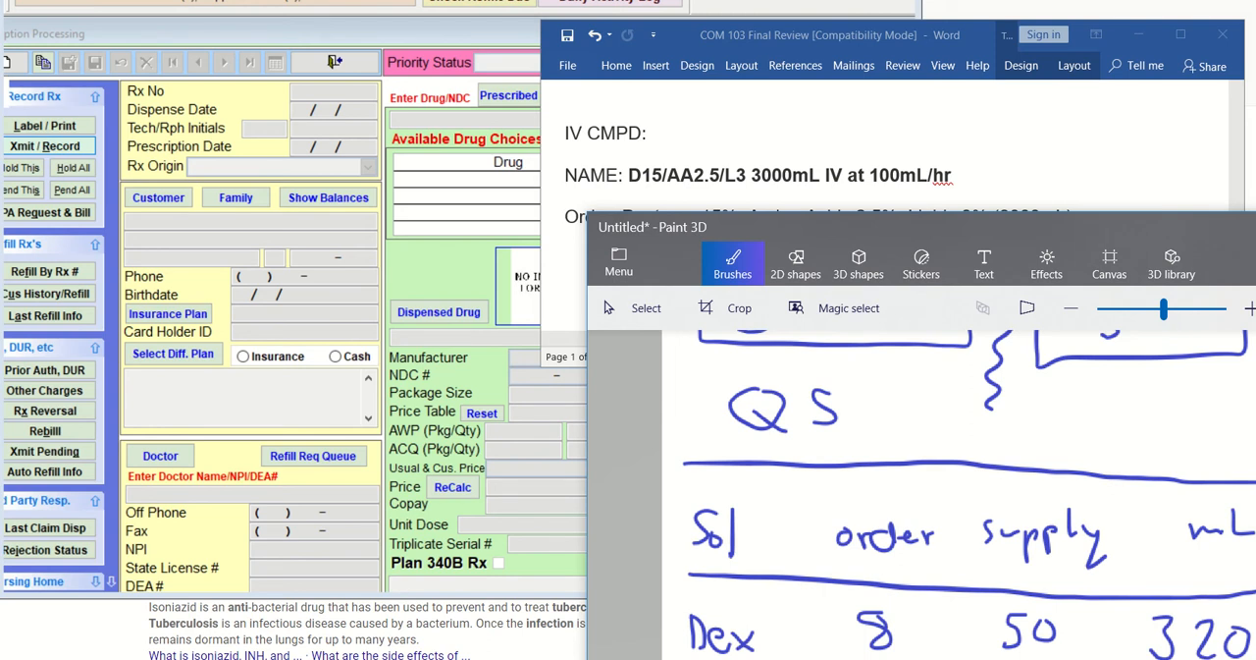
scroll(922, 495, "right", 1)
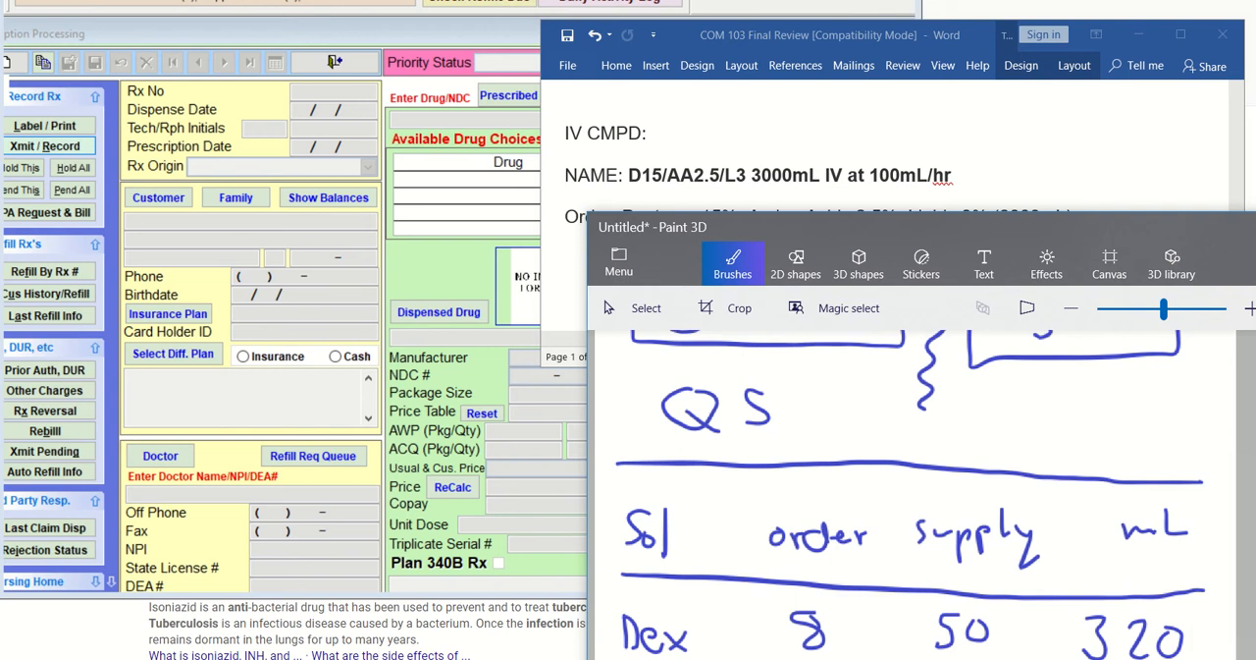
Draw the top line of a new table on blank canvas and place the Word window so the full IV order shows above it
scroll(913, 495, "down", 15)
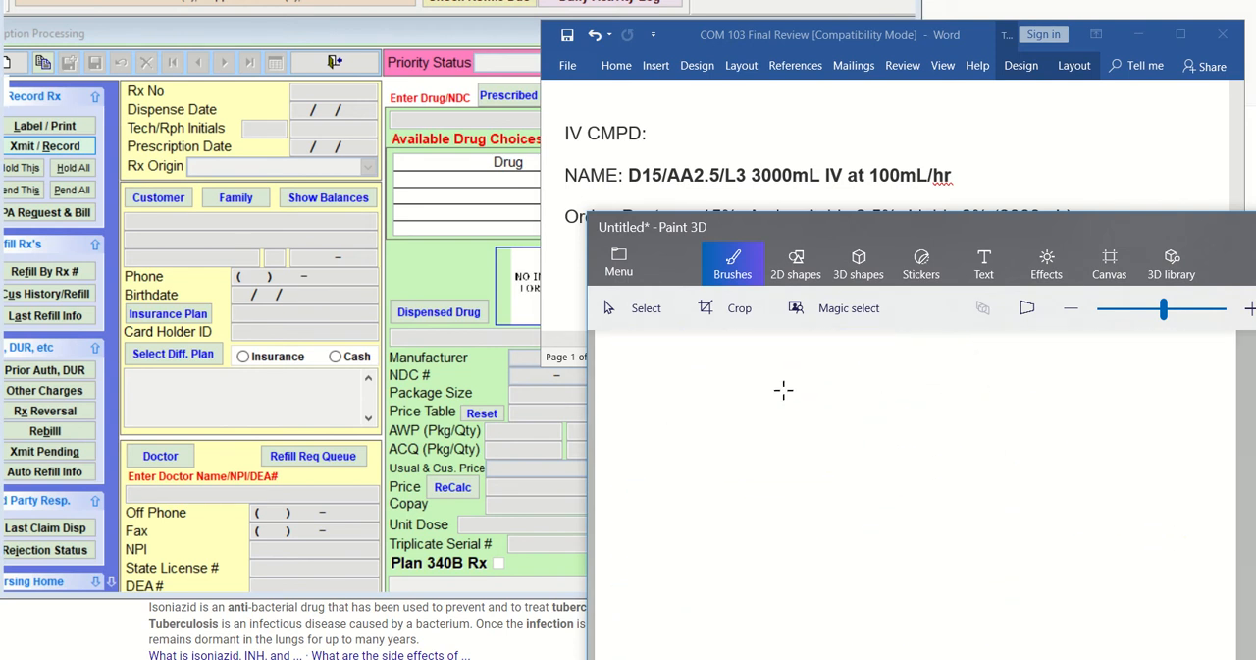
left_click_drag(622, 362, 1227, 374)
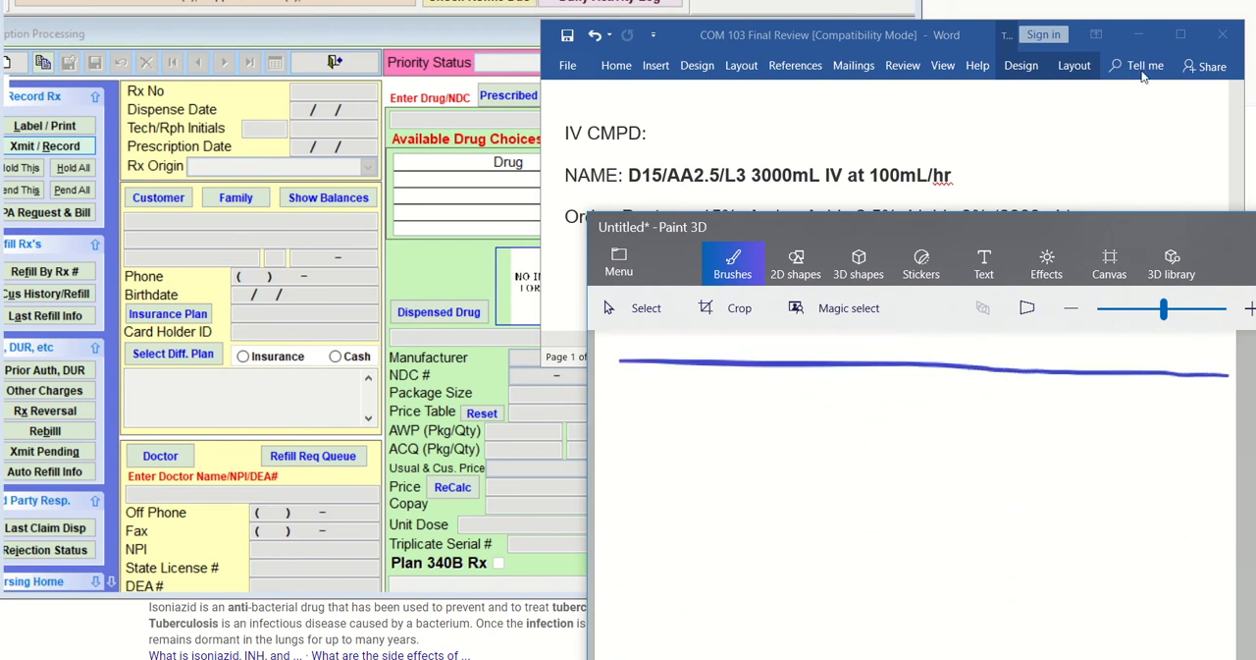
left_click(1141, 39)
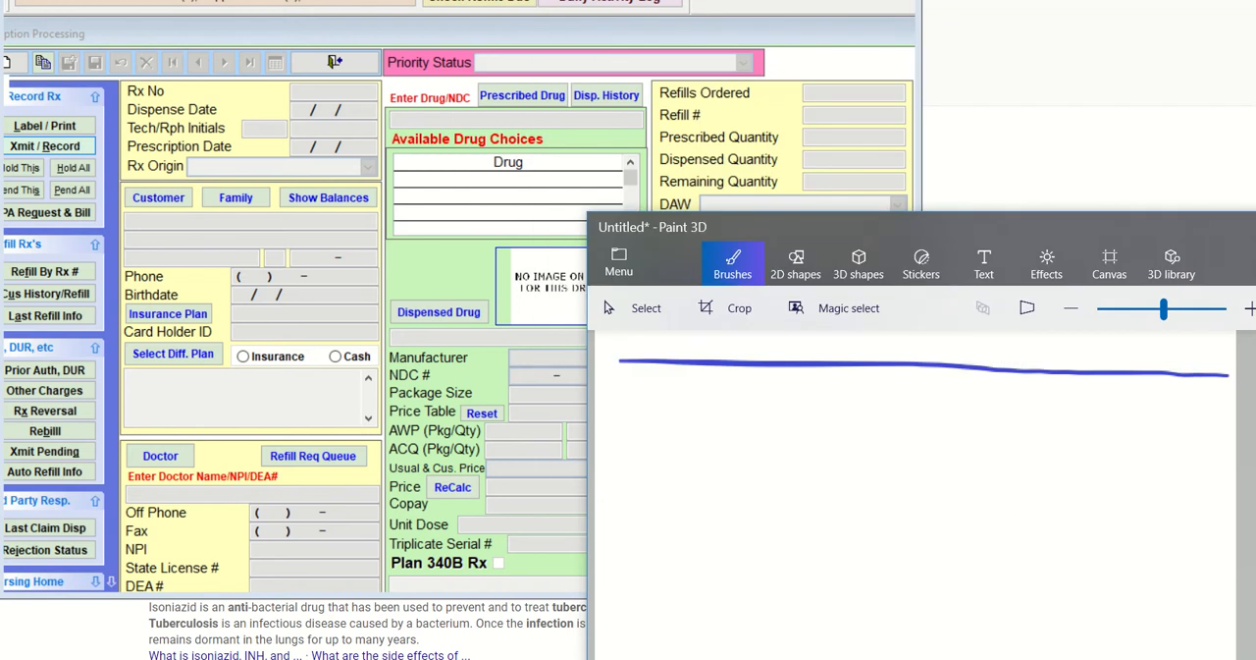
key("alt+Tab")
mouse_move(921, 37)
left_mouse_down()
mouse_move(921, 0)
mouse_move(1019, 0)
mouse_move(973, 3)
left_mouse_up()
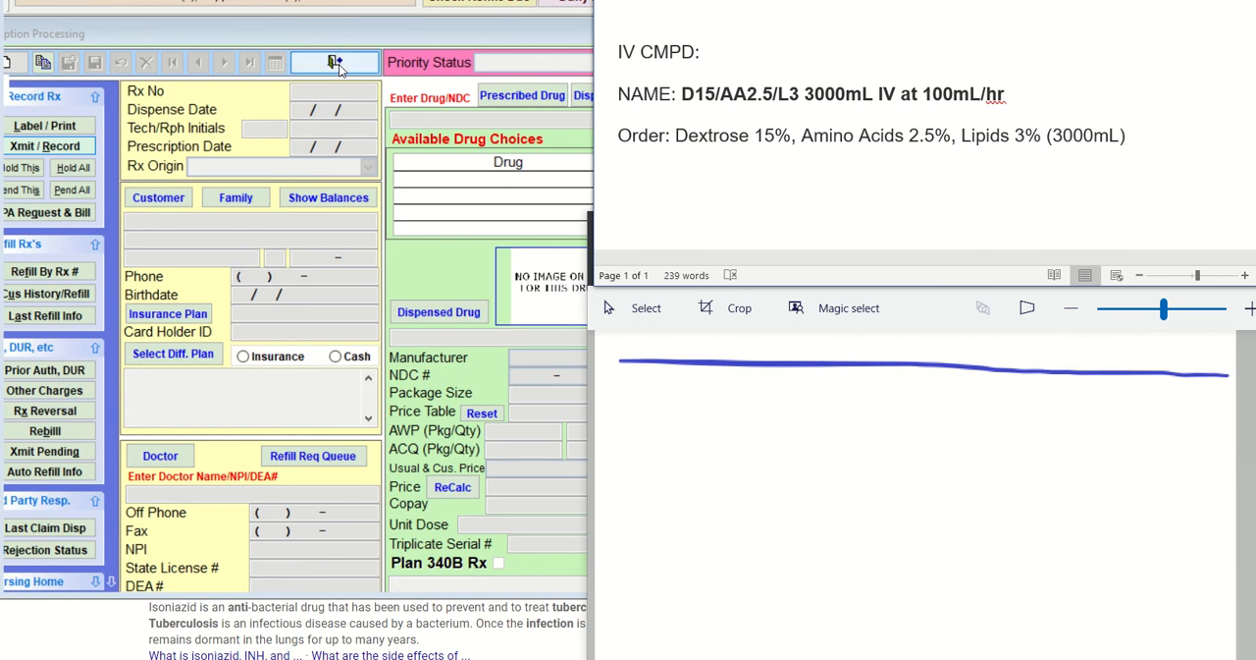
Close prescription processing in Visual SuperScript, open the Drugs file, move its window aside and narrow the program window beside the Word order
left_click(338, 66)
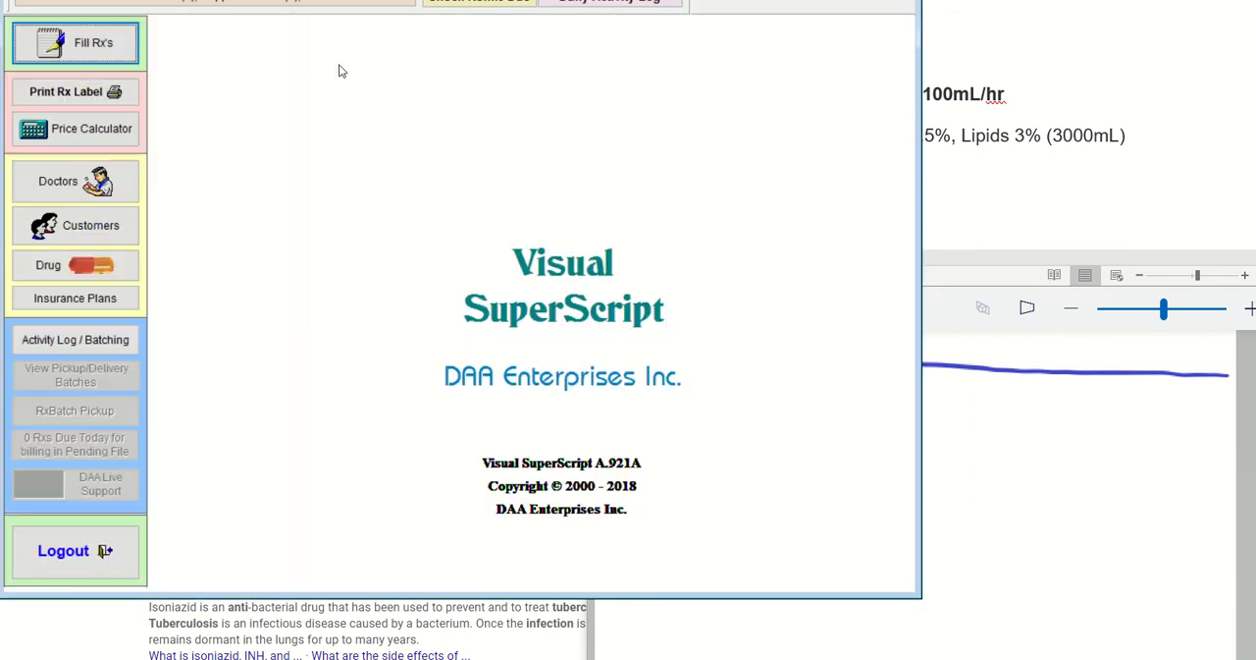
left_click(51, 266)
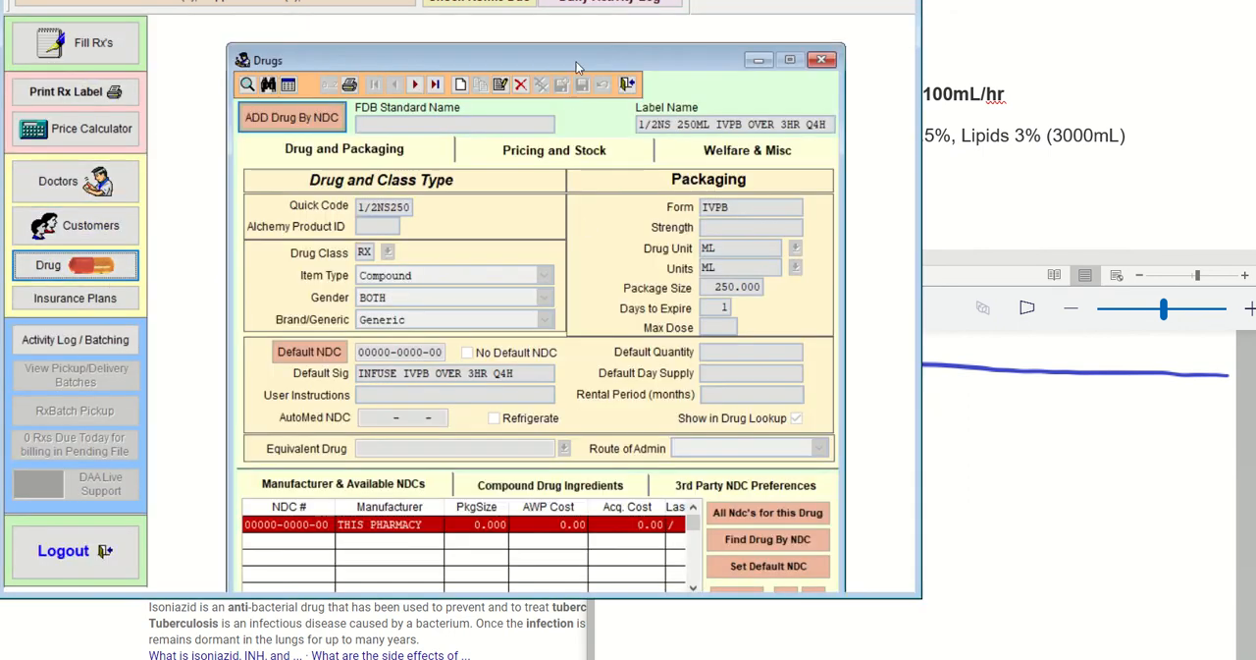
left_click_drag(577, 49, 360, 33)
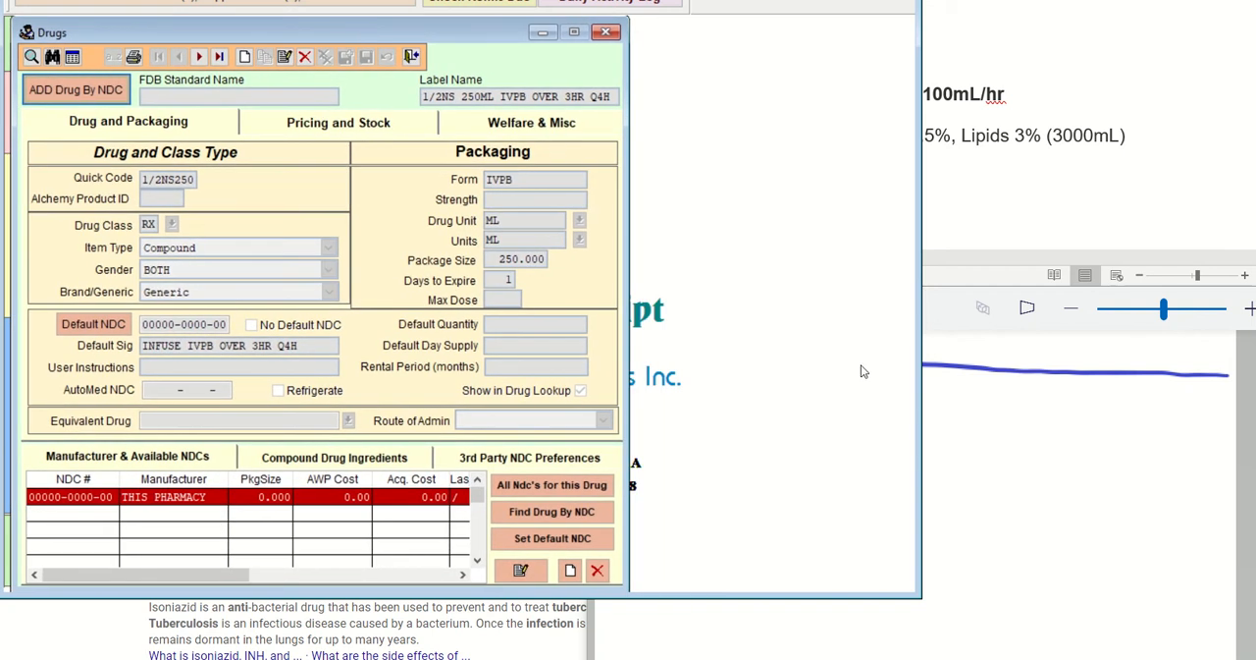
left_click_drag(924, 474, 609, 464)
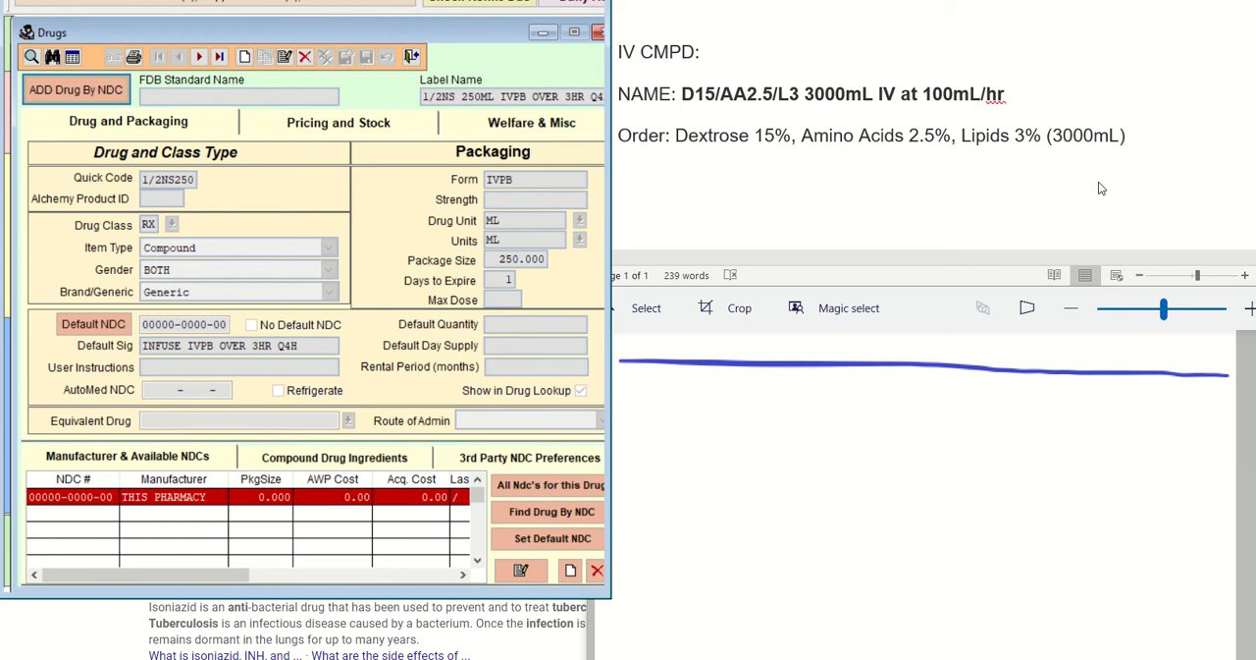
In Paint 3D, handwrite the table headings Sol, Order, Supply and mL below the top line and underline the heading row
left_click(663, 389)
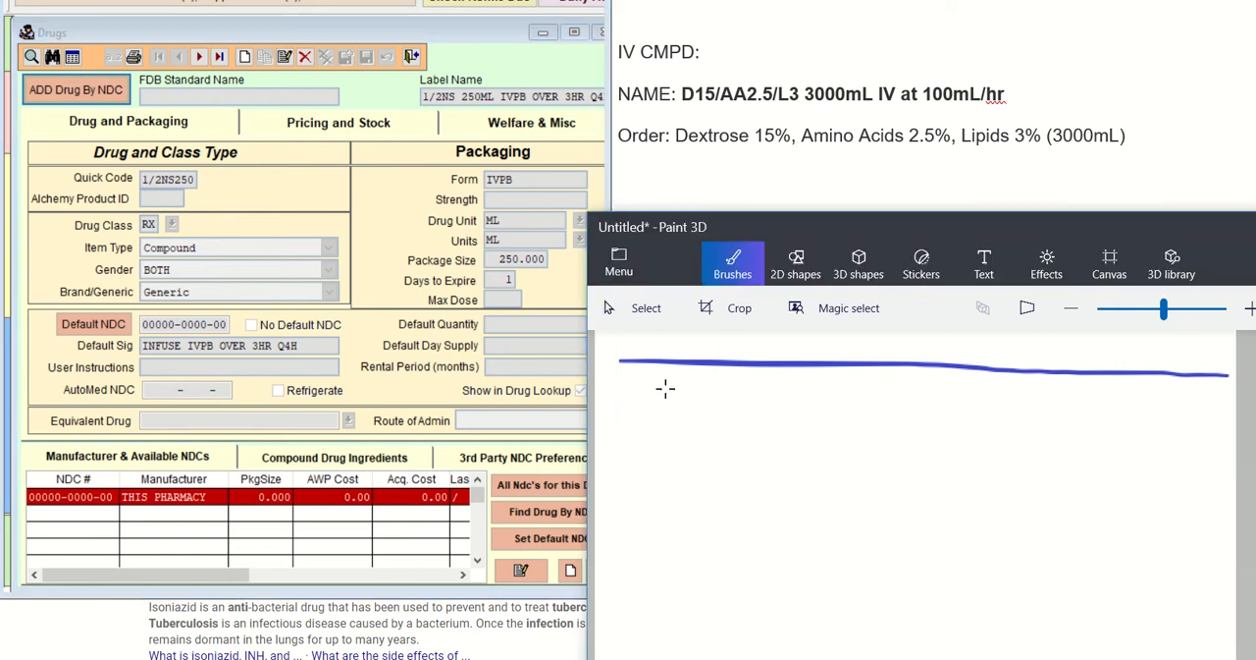
mouse_move(667, 388)
left_mouse_down()
mouse_move(648, 418)
mouse_move(687, 394)
mouse_move(698, 416)
left_mouse_up()
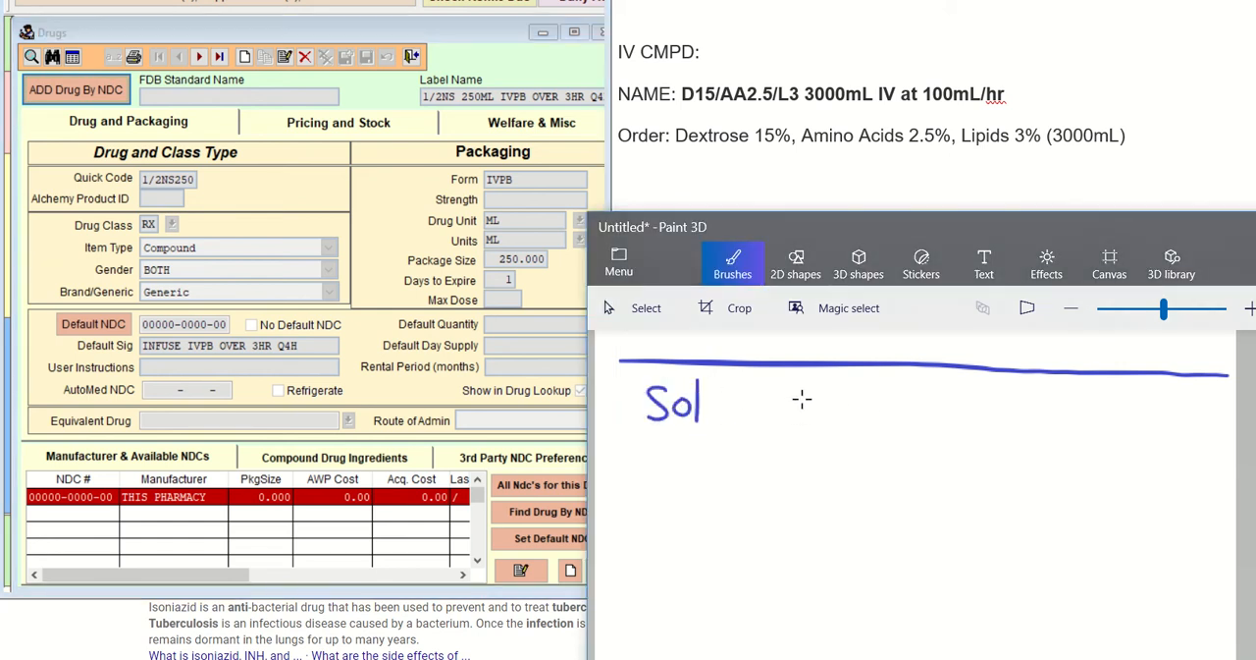
mouse_move(799, 395)
left_mouse_down()
mouse_move(828, 415)
mouse_move(886, 403)
left_mouse_up()
mouse_move(958, 388)
left_mouse_down()
mouse_move(952, 412)
mouse_move(1041, 408)
mouse_move(1033, 440)
left_mouse_up()
left_click_drag(1115, 404, 1163, 414)
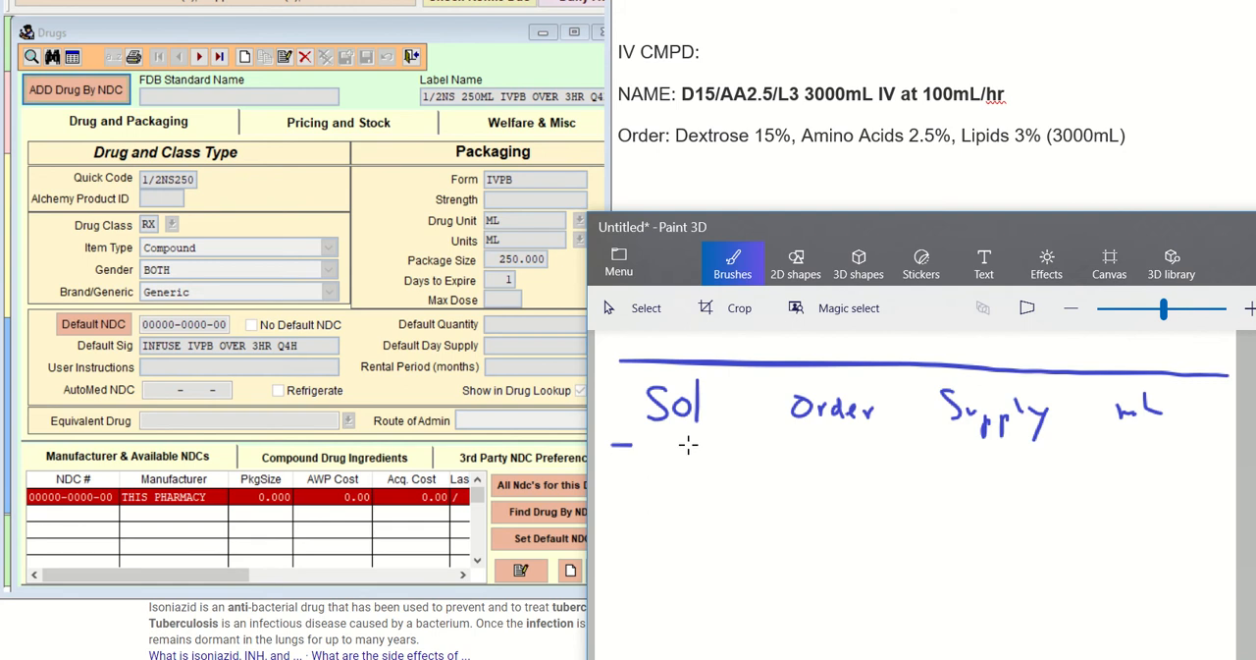
left_click_drag(688, 445, 1219, 456)
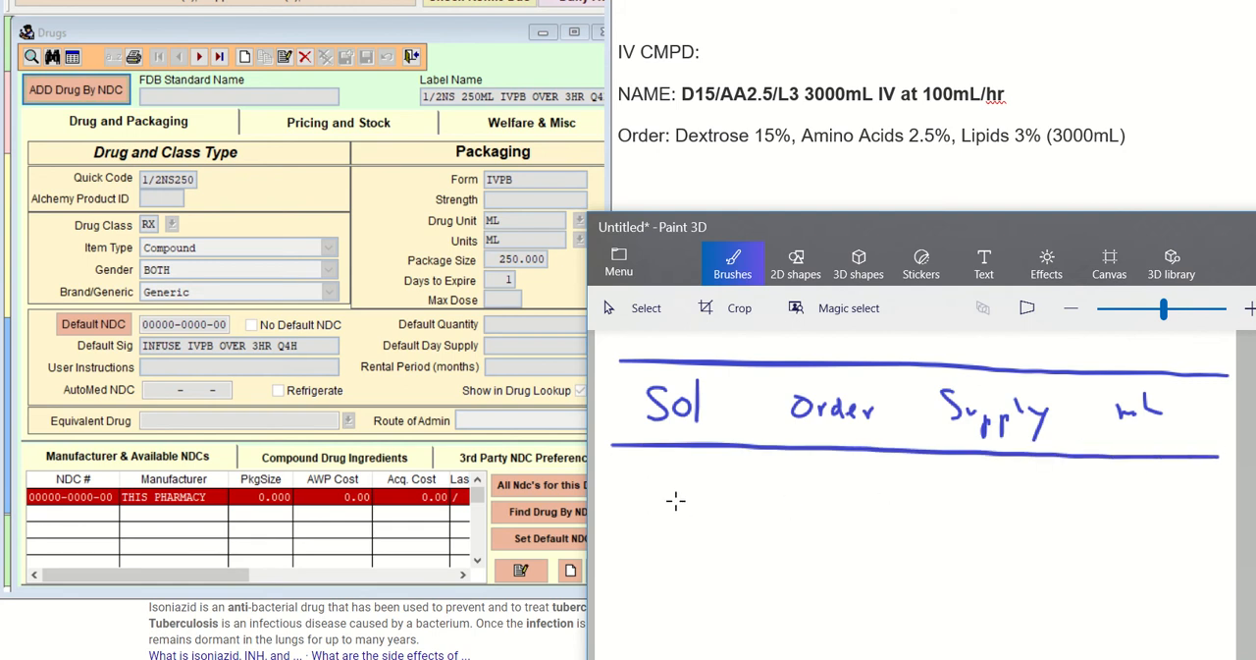
Handwrite the solutions Dex, AA, Lip and SWFI as the rows of the Sol column
mouse_move(634, 478)
left_mouse_down()
mouse_move(677, 477)
mouse_move(687, 494)
mouse_move(630, 538)
left_mouse_up()
left_click_drag(649, 498, 675, 536)
mouse_move(638, 522)
left_mouse_down()
mouse_move(705, 532)
mouse_move(703, 517)
mouse_move(678, 570)
left_mouse_up()
mouse_move(694, 555)
left_mouse_down()
mouse_move(695, 584)
mouse_move(697, 569)
mouse_move(633, 616)
left_mouse_up()
mouse_move(656, 599)
left_mouse_down()
mouse_move(667, 614)
mouse_move(701, 595)
mouse_move(688, 622)
left_mouse_up()
mouse_move(689, 596)
left_mouse_down()
mouse_move(702, 593)
mouse_move(699, 607)
left_mouse_up()
left_click_drag(712, 594, 714, 626)
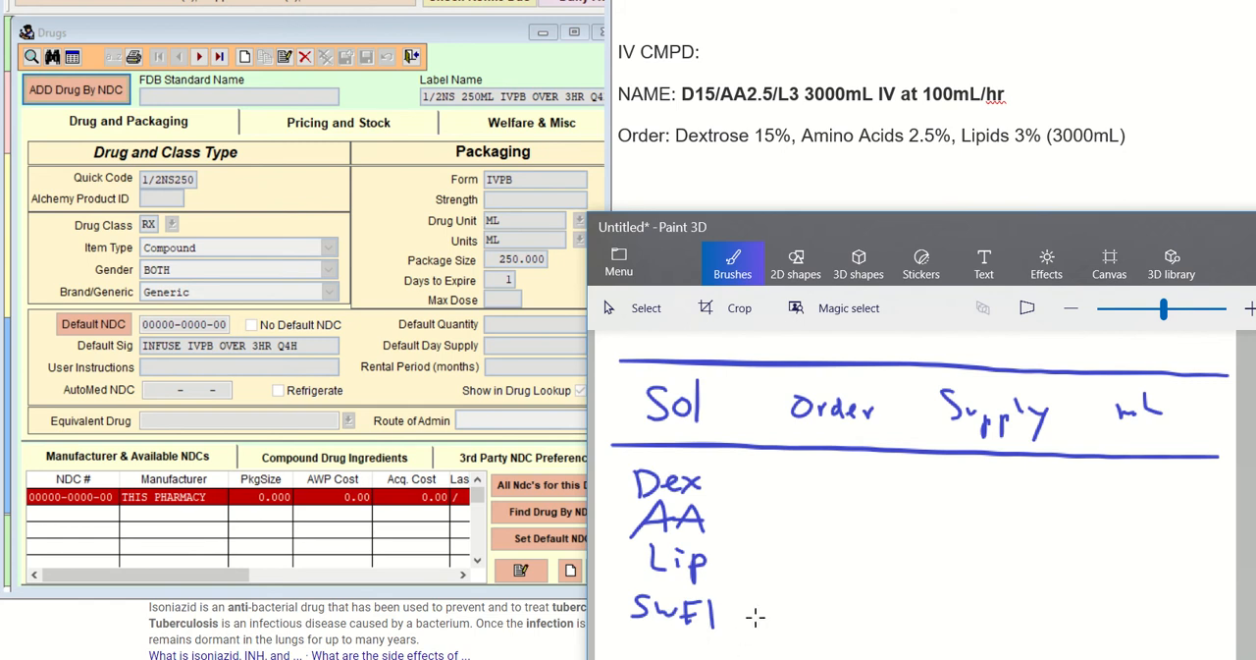
Fill the Order column with 15 for Dex, 2.5 for AA, 3 for Lip and QS for SWFI
mouse_move(812, 468)
left_mouse_down()
mouse_move(813, 496)
mouse_move(829, 469)
mouse_move(813, 523)
mouse_move(822, 539)
mouse_move(837, 545)
mouse_move(856, 522)
left_mouse_up()
left_click(825, 538)
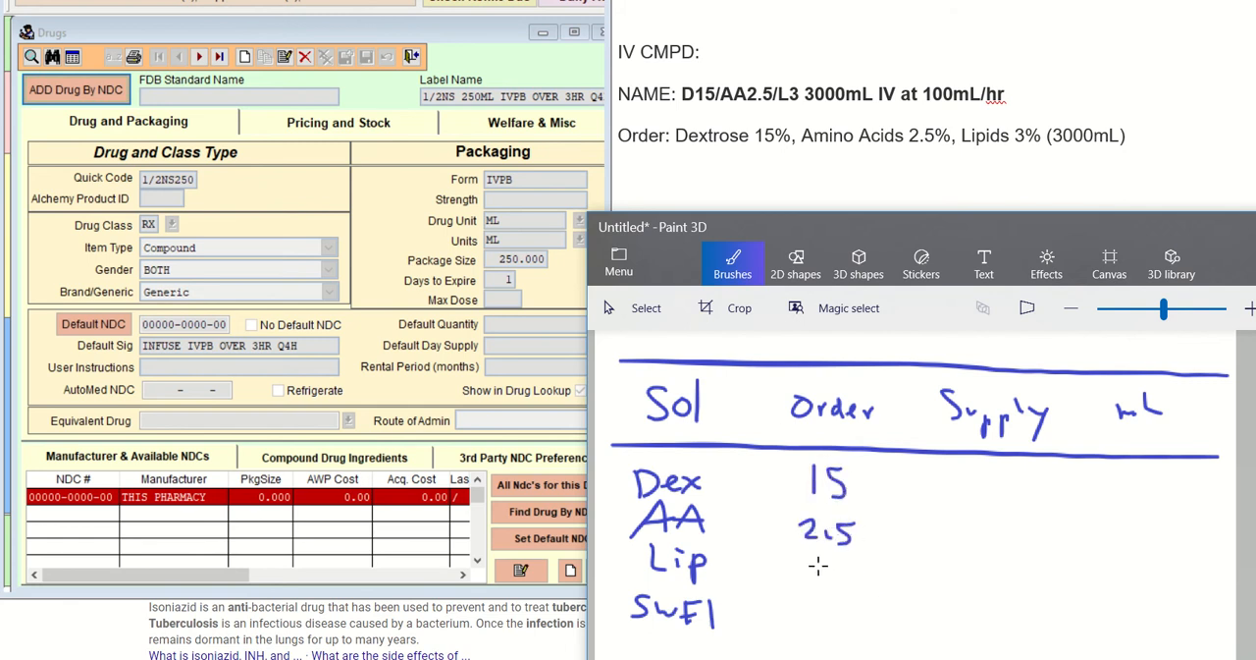
left_click_drag(818, 564, 834, 628)
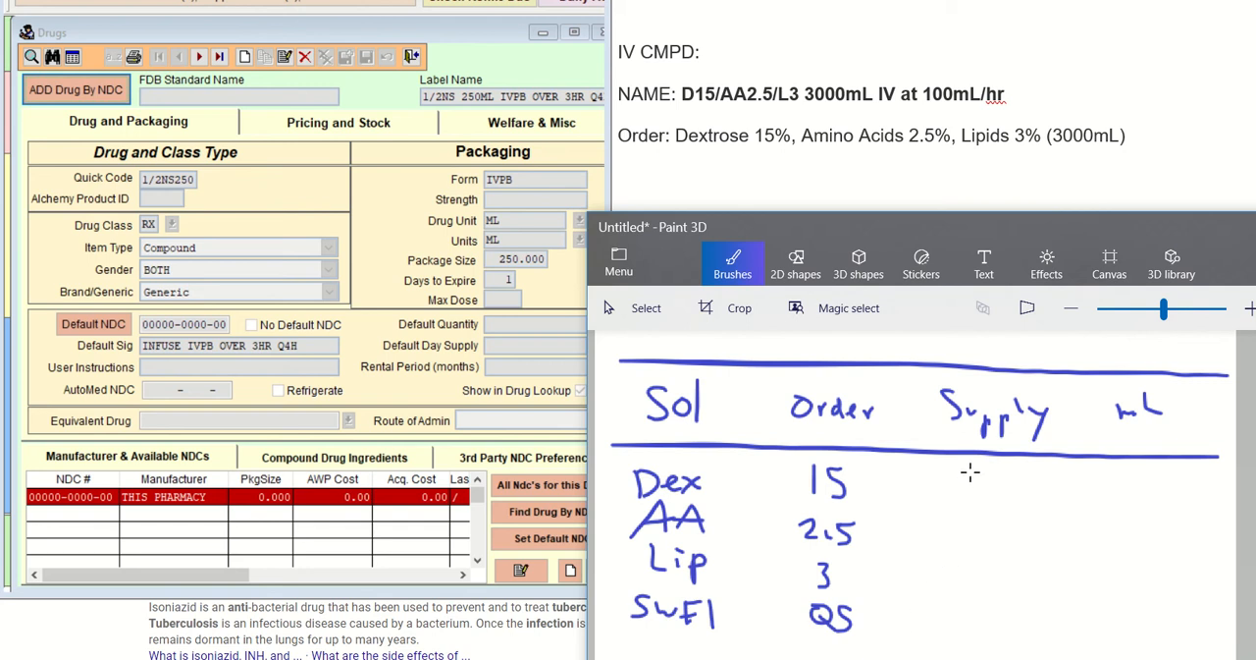
Fill the Supply column with 70 for Dex, 10 for AA, 20 for Lip and a dash for SWFI
mouse_move(968, 470)
left_mouse_down()
mouse_move(994, 470)
mouse_move(980, 499)
mouse_move(1011, 469)
left_mouse_up()
mouse_move(977, 510)
left_mouse_down()
mouse_move(978, 542)
mouse_move(1005, 517)
left_mouse_up()
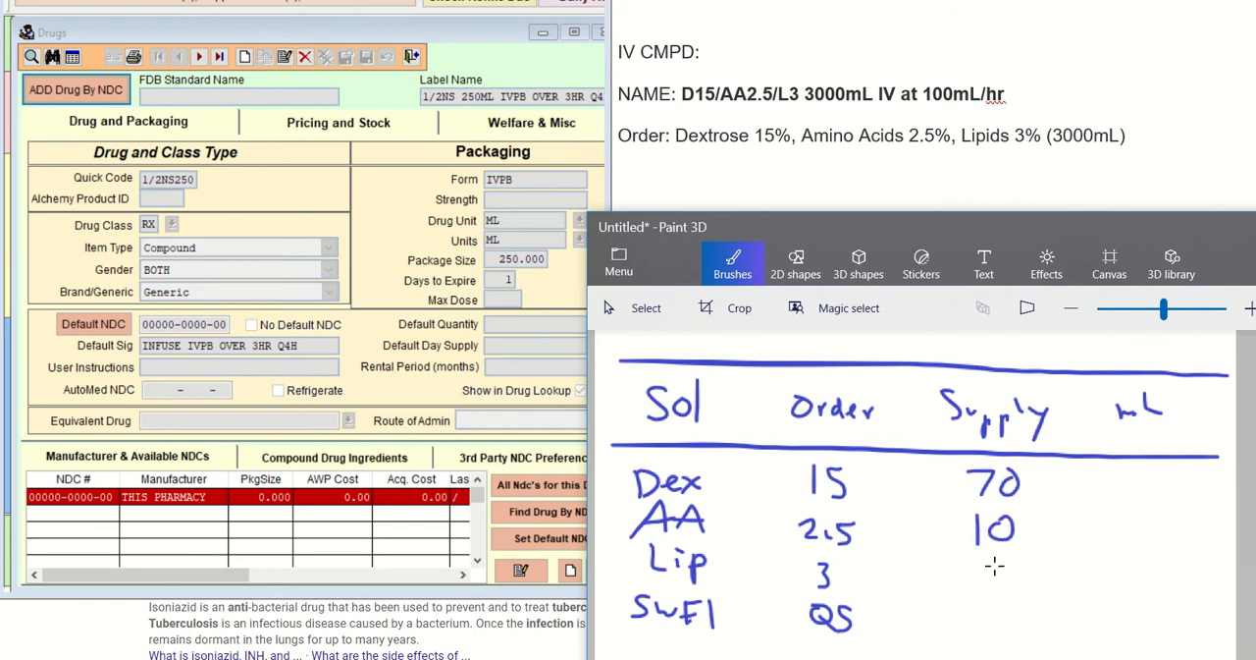
mouse_move(968, 570)
left_mouse_down()
mouse_move(993, 595)
mouse_move(1007, 563)
left_mouse_up()
left_click_drag(971, 613, 1000, 611)
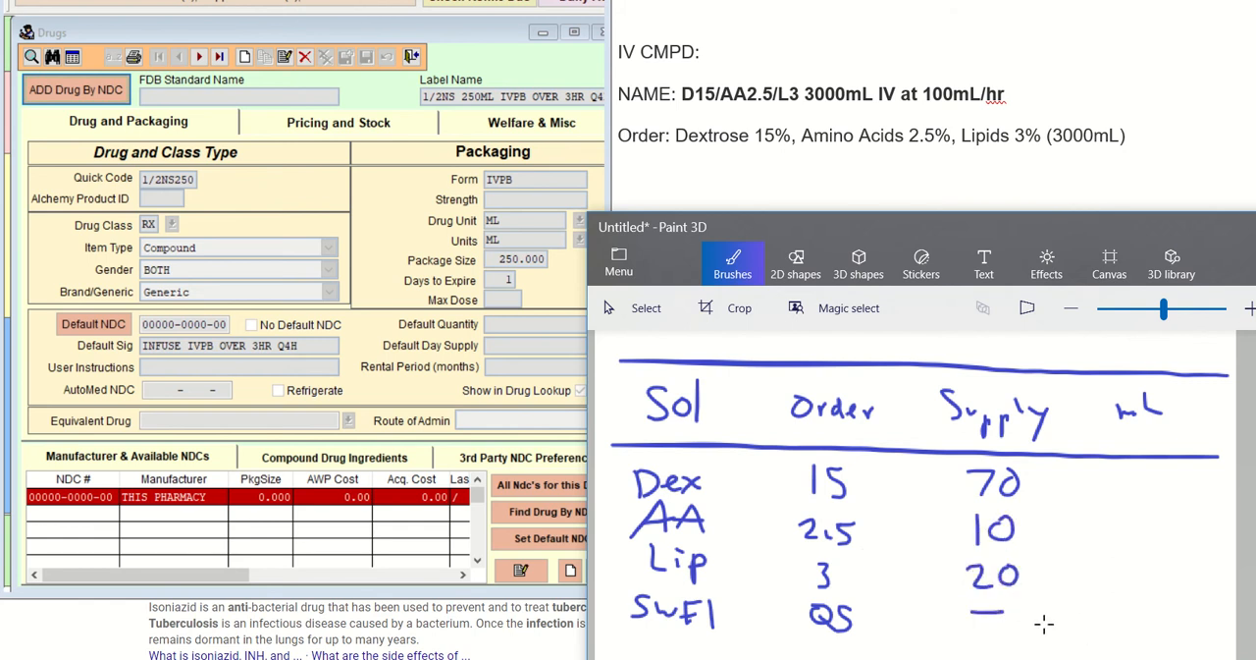
Draw a total line under the mL column with 3000 below it, and turn the SWFI supply dash into a star
left_click_drag(1027, 626, 1220, 624)
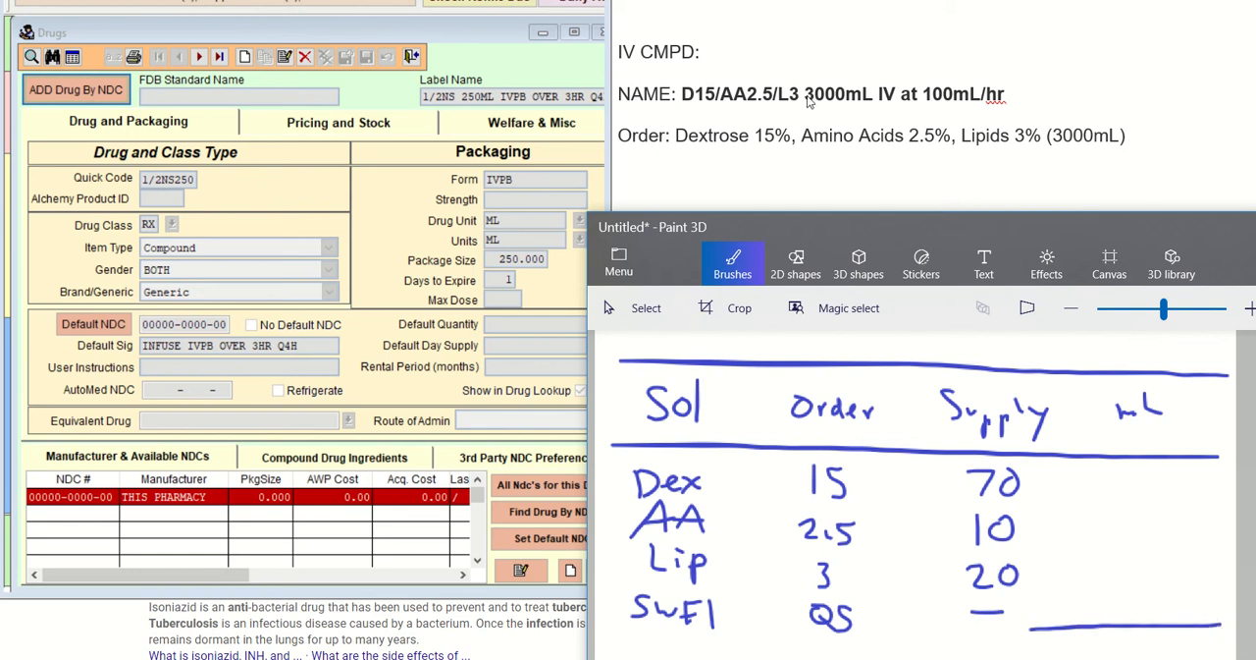
mouse_move(1053, 636)
left_mouse_down()
mouse_move(1072, 655)
mouse_move(1152, 640)
left_mouse_up()
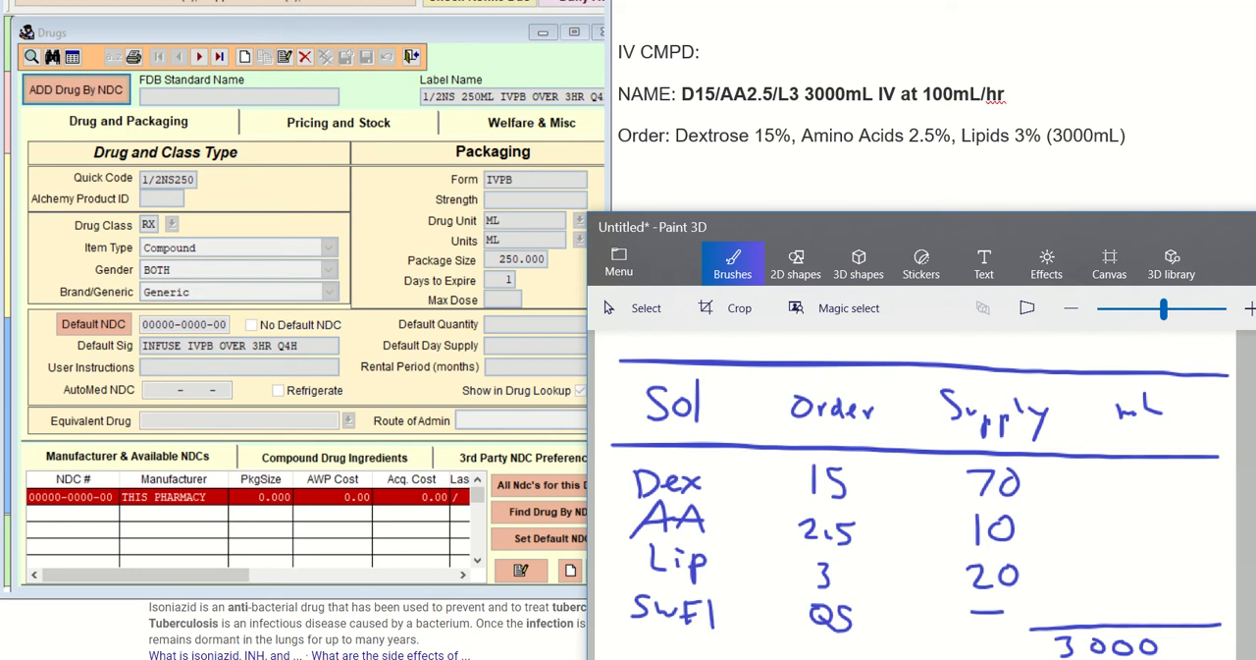
mouse_move(1006, 605)
left_mouse_down()
mouse_move(981, 618)
mouse_move(1006, 620)
left_mouse_up()
Open Calculator, place its window beside the handwritten table and clear the previous result
left_click(863, 659)
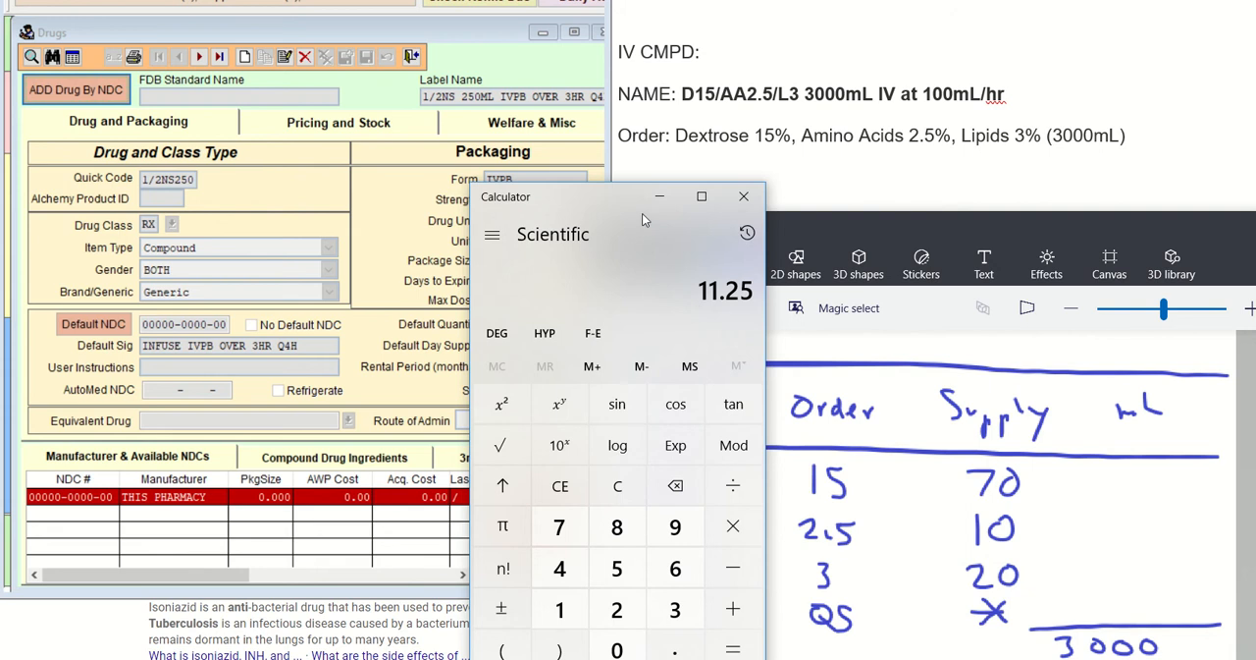
left_click_drag(622, 199, 446, 193)
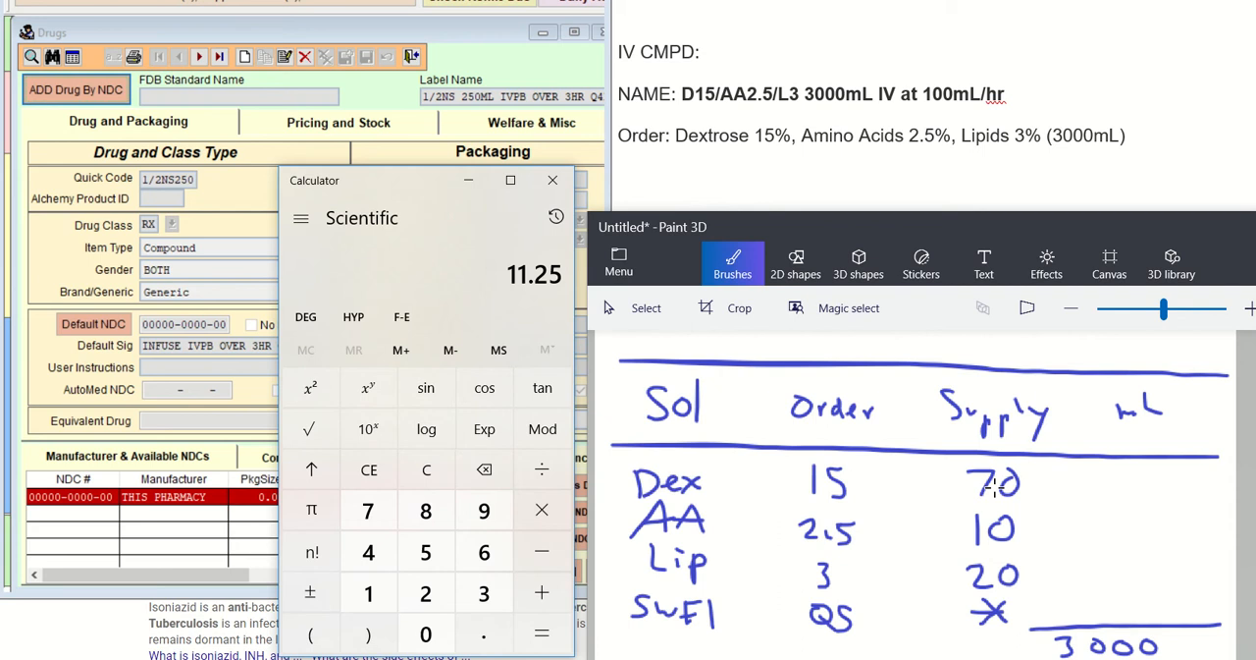
left_click(426, 469)
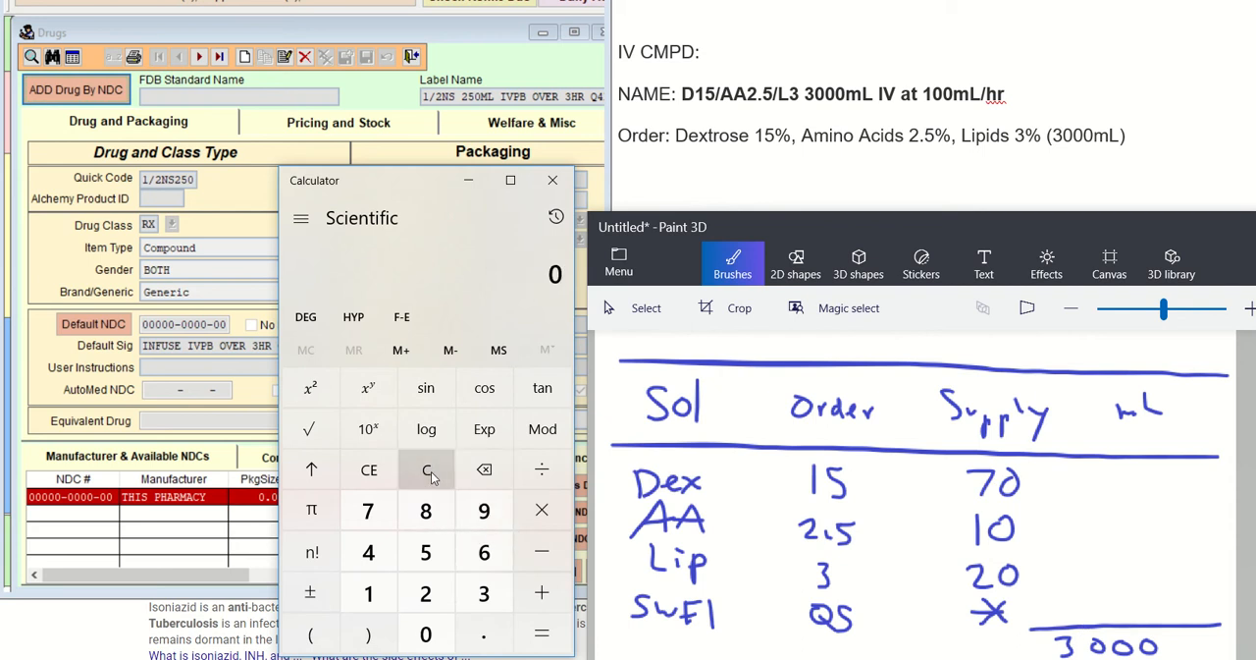
Calculate 15 ÷ 70 × 3000 and write 643 as the Dex volume in the mL column
left_click(368, 593)
left_click(422, 554)
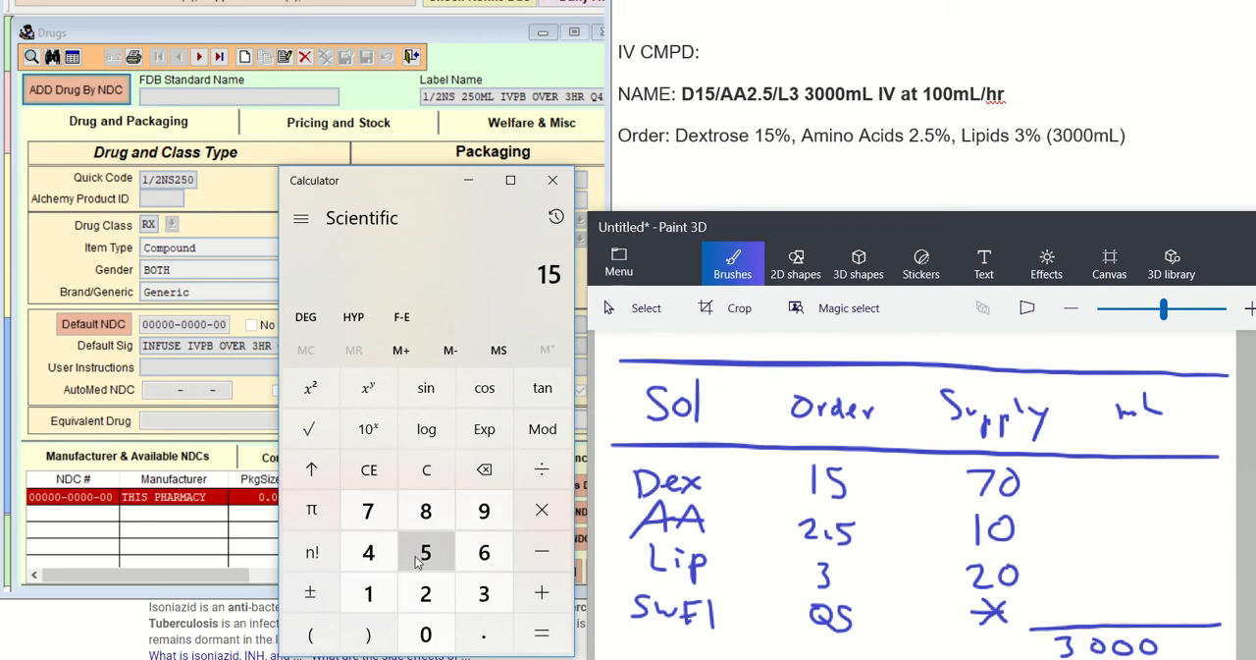
left_click(541, 470)
left_click(369, 512)
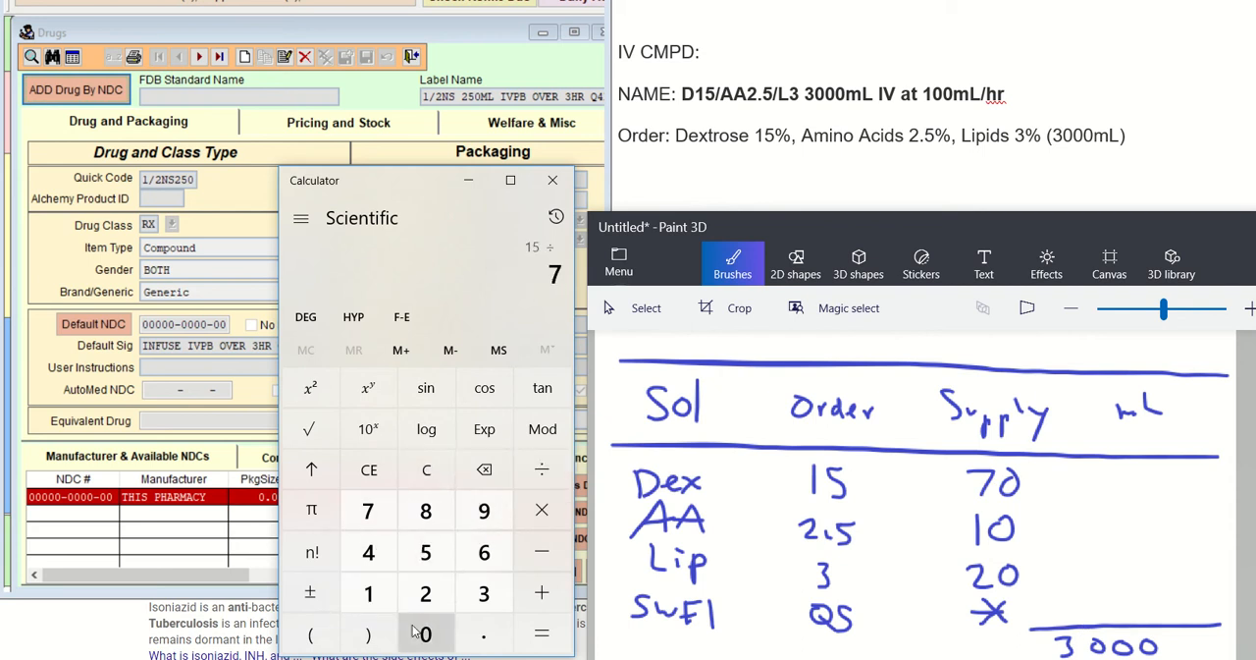
left_click(422, 633)
left_click(535, 510)
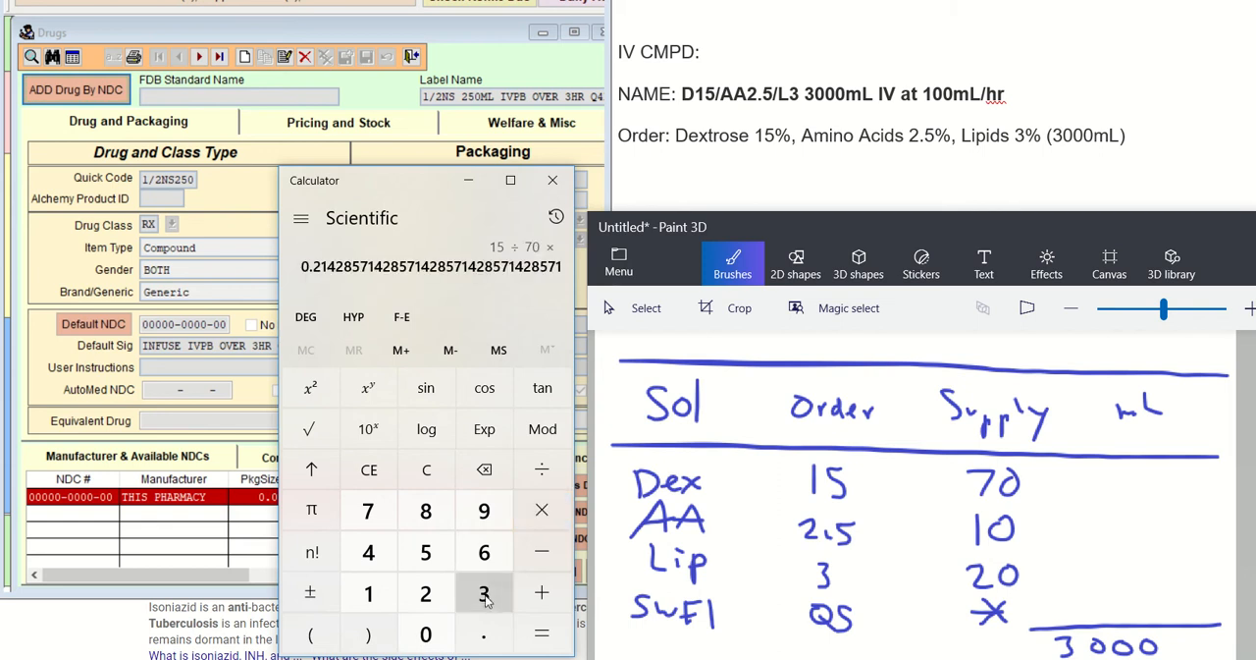
left_click(484, 595)
left_click(426, 633)
left_click(426, 633)
left_click(426, 633)
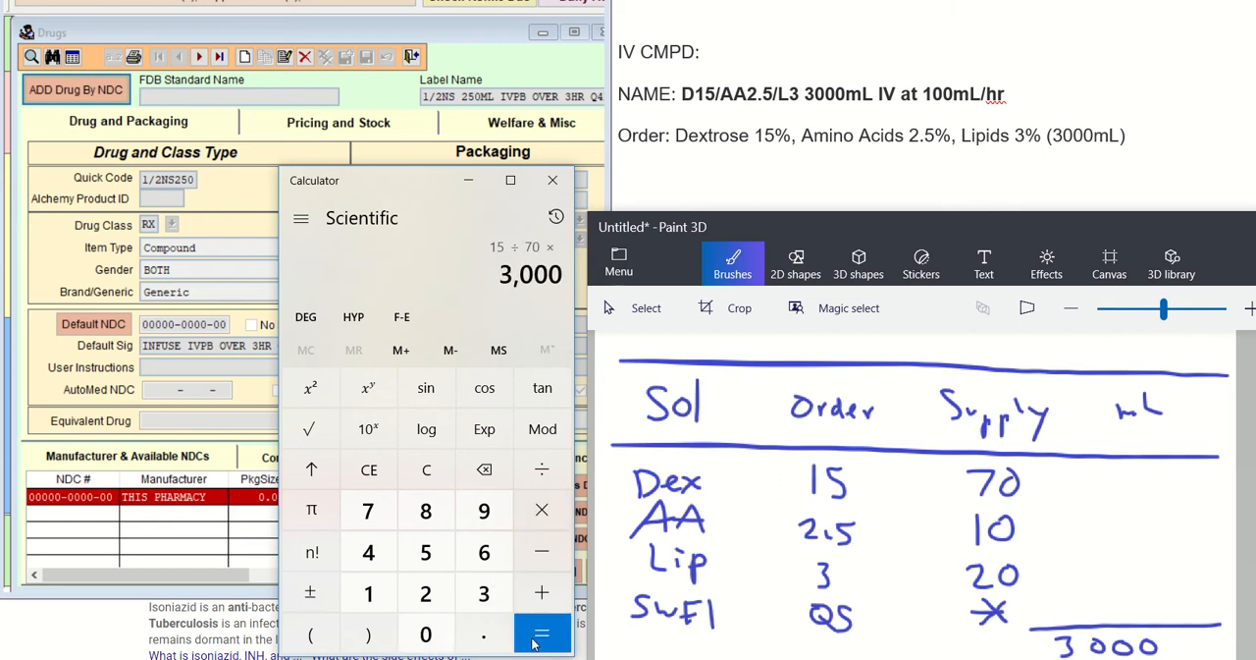
left_click(550, 638)
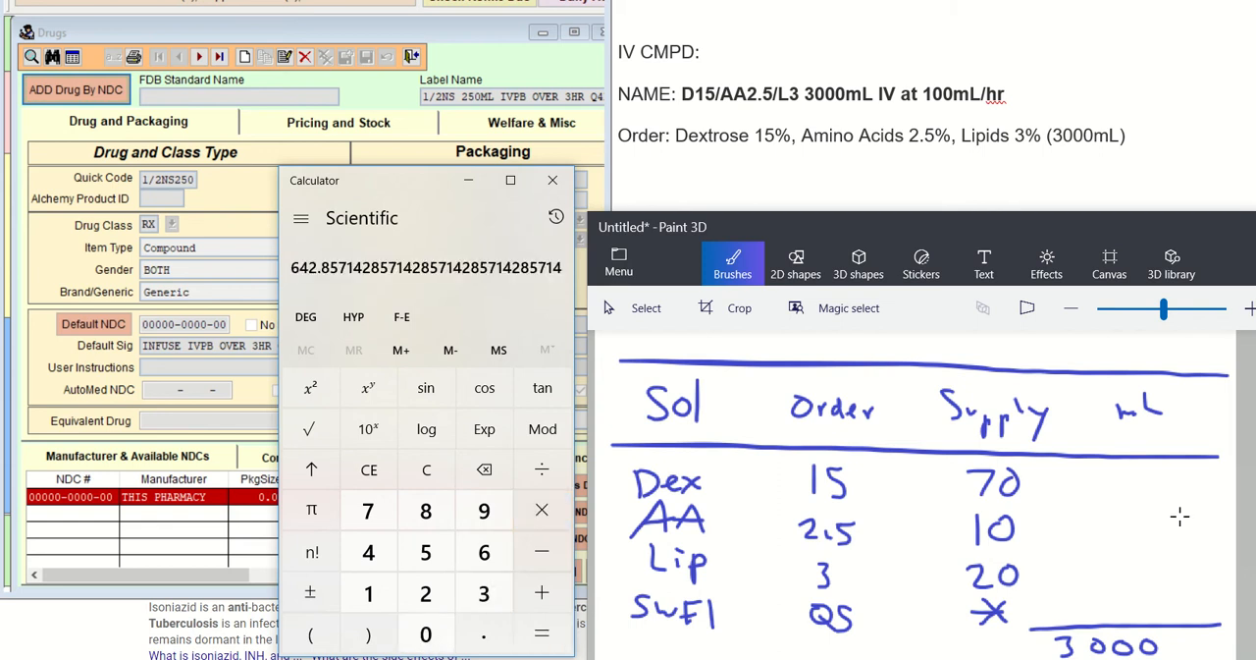
mouse_move(1118, 470)
left_mouse_down()
mouse_move(1112, 488)
mouse_move(1146, 481)
mouse_move(1141, 499)
mouse_move(1172, 484)
mouse_move(1155, 505)
left_mouse_up()
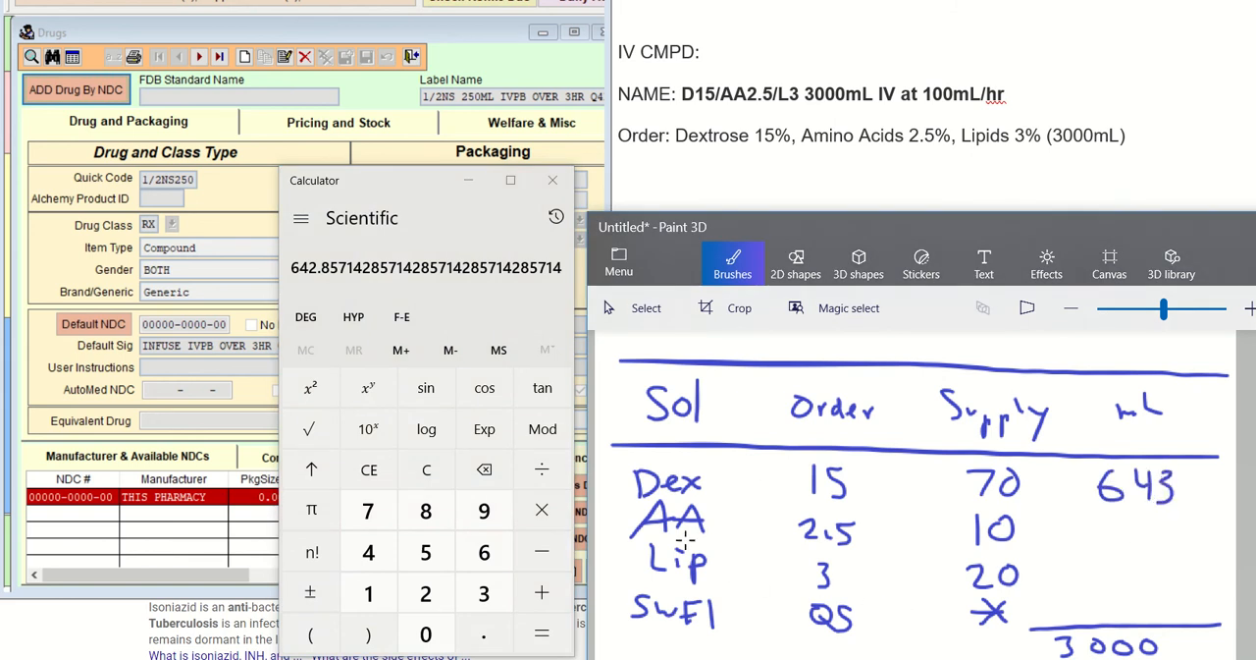
Calculate 2.5 ÷ 10 × 3000 and write 750 as the AA volume in the mL column
left_click(426, 593)
left_click(483, 634)
left_click(433, 559)
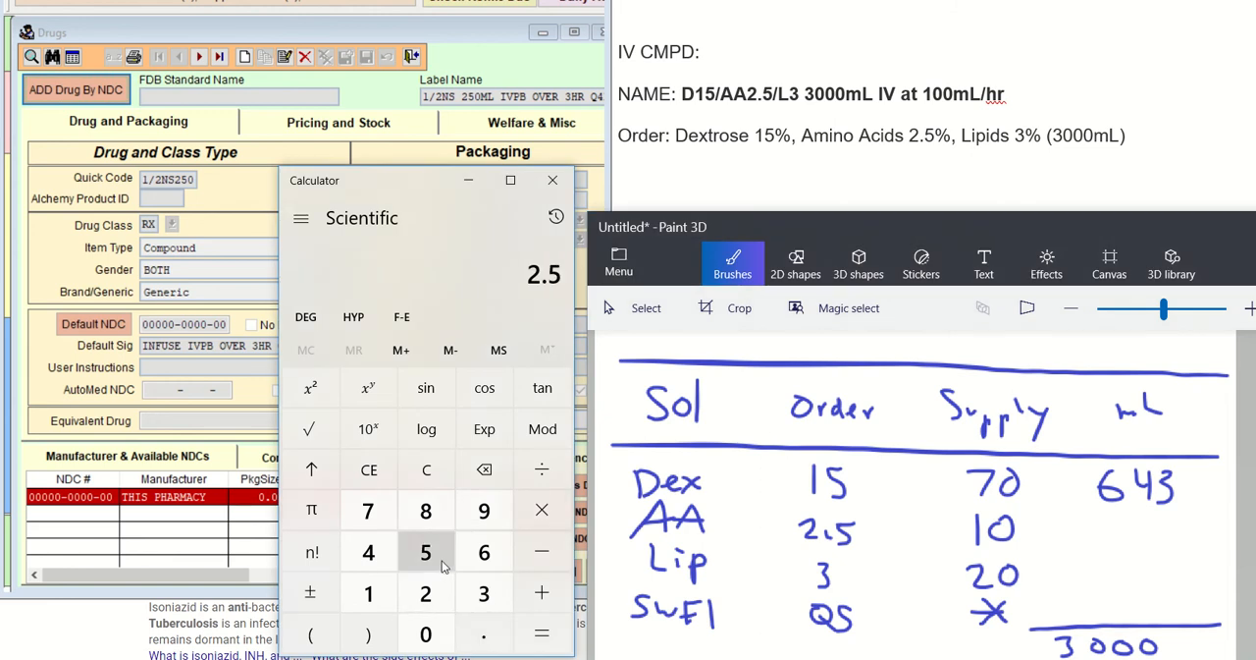
left_click(542, 471)
left_click(369, 593)
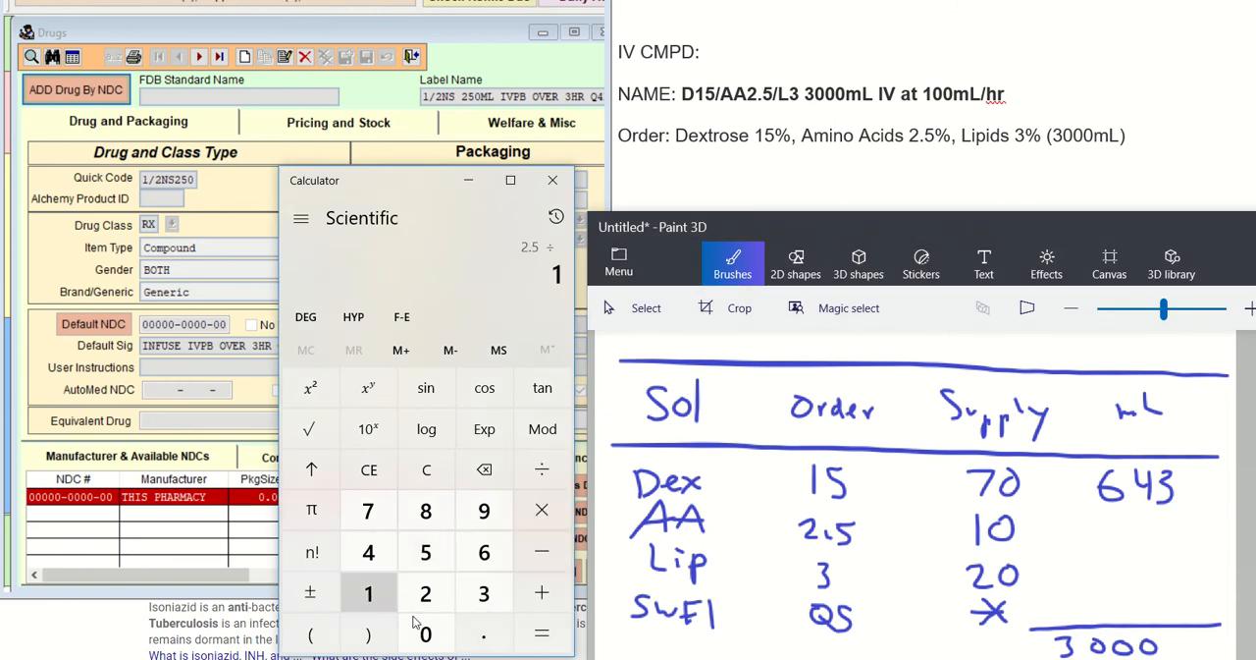
left_click(426, 634)
left_click(542, 510)
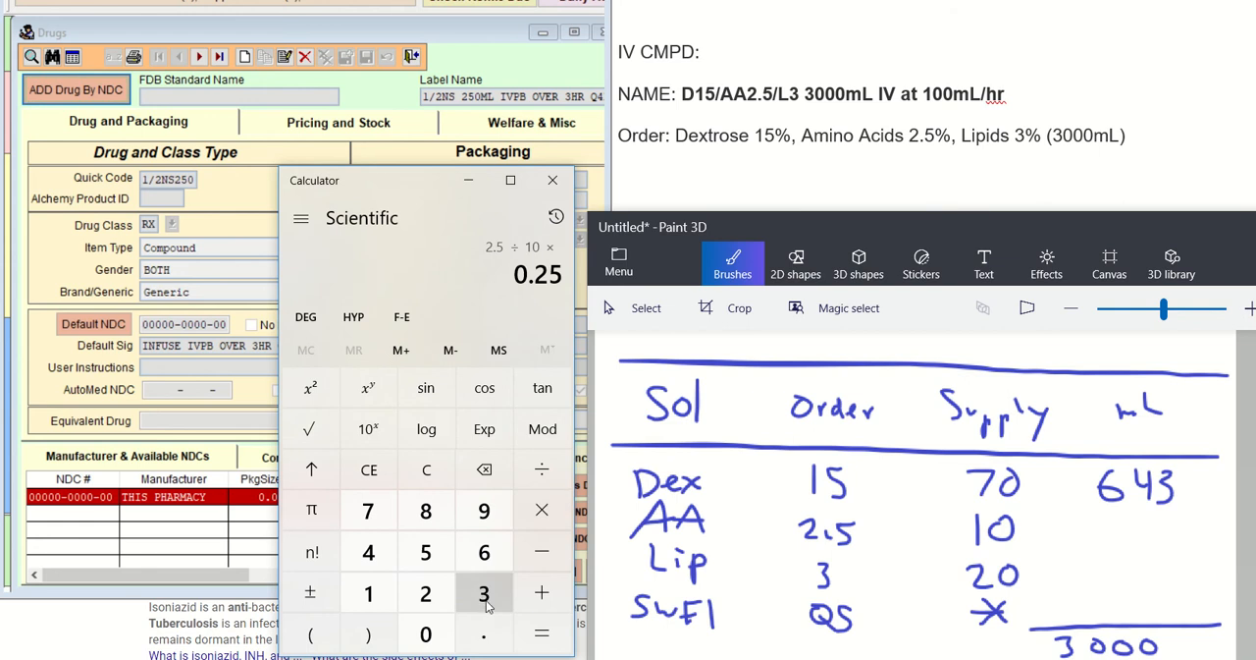
left_click(486, 601)
left_click(430, 636)
left_click(438, 637)
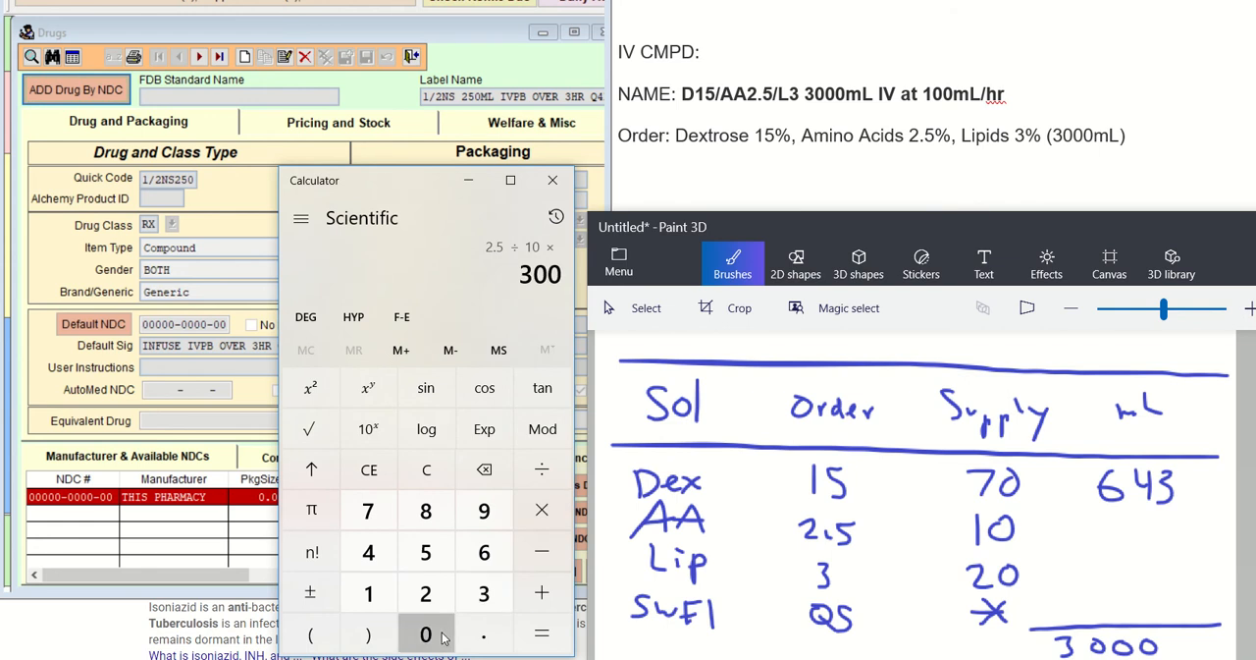
left_click(440, 635)
left_click(542, 634)
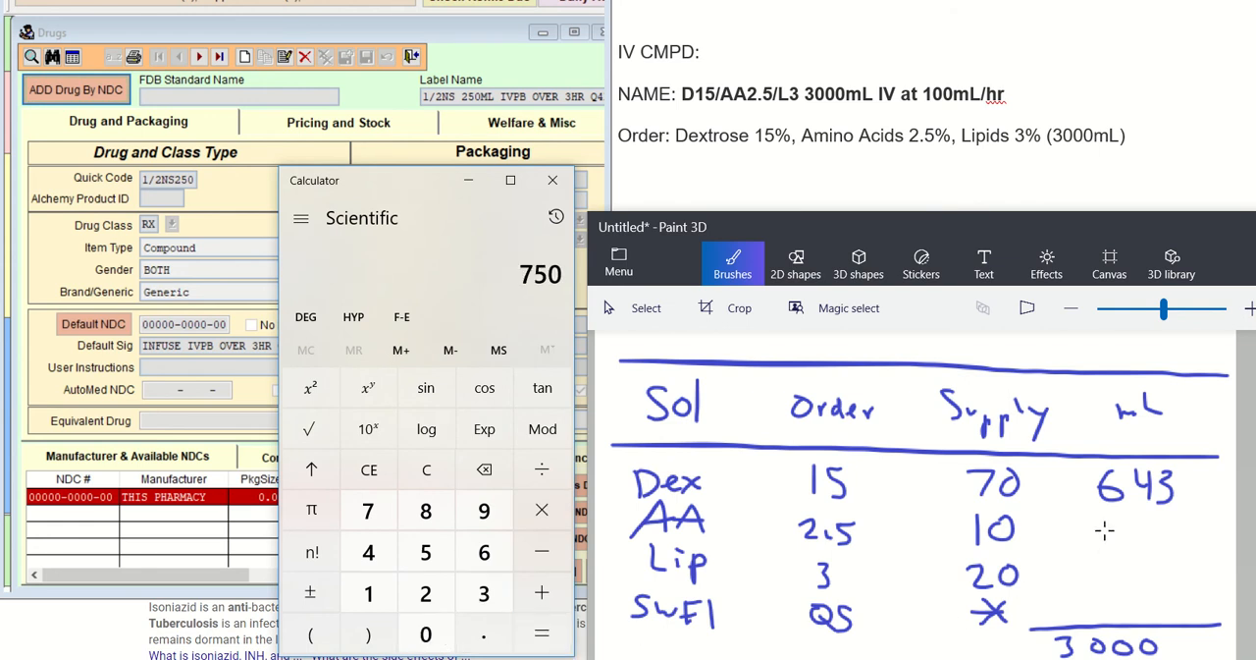
mouse_move(1105, 530)
left_mouse_down()
mouse_move(1174, 550)
mouse_move(1183, 524)
left_mouse_up()
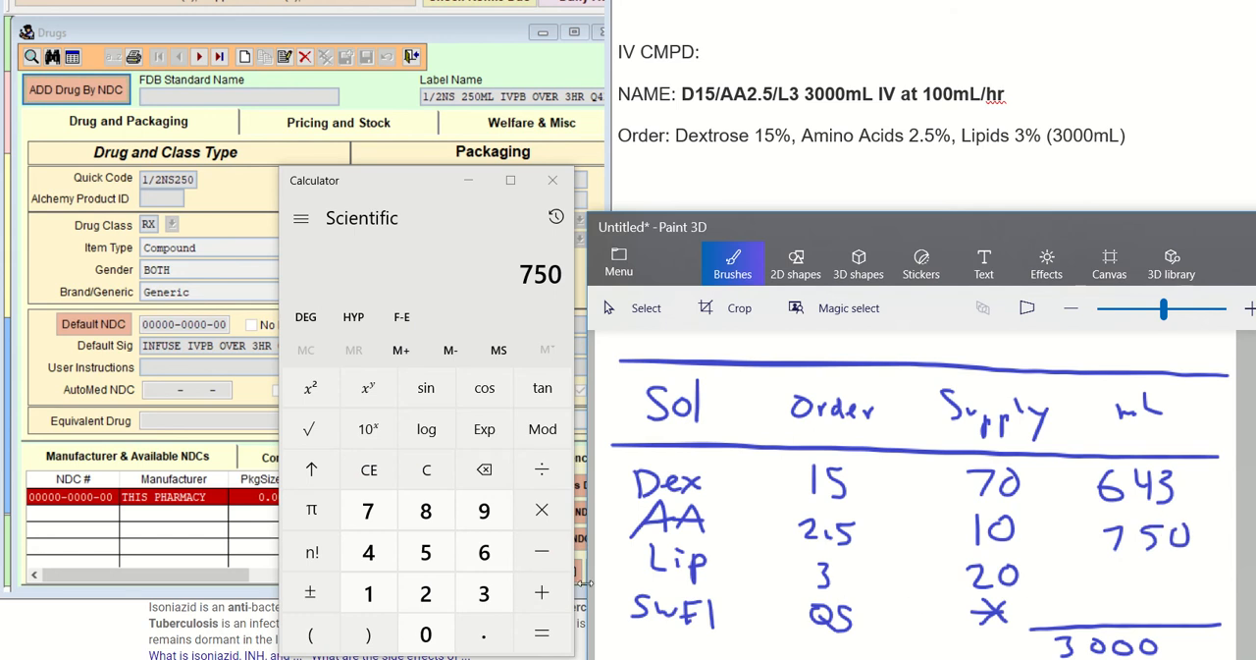
Calculate 3 ÷ 20 × 3000 and write 450 as the Lip volume in the mL column
left_click(484, 593)
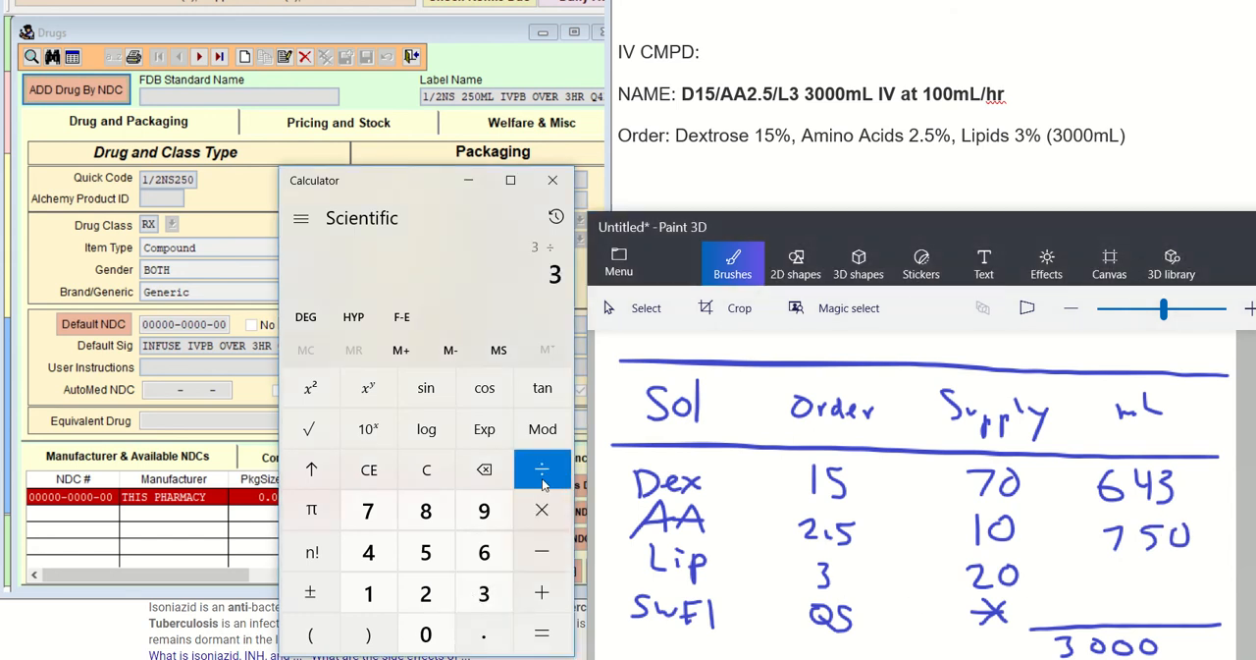
left_click(425, 593)
left_click(426, 633)
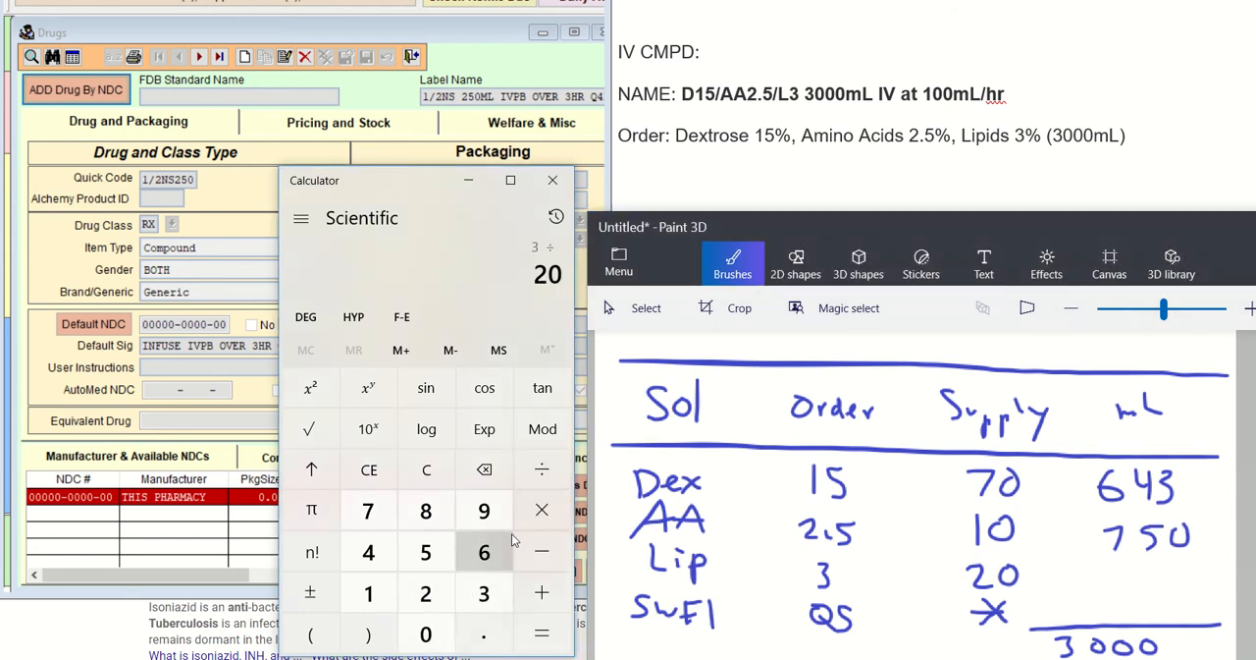
left_click(542, 509)
left_click(484, 593)
left_click(438, 636)
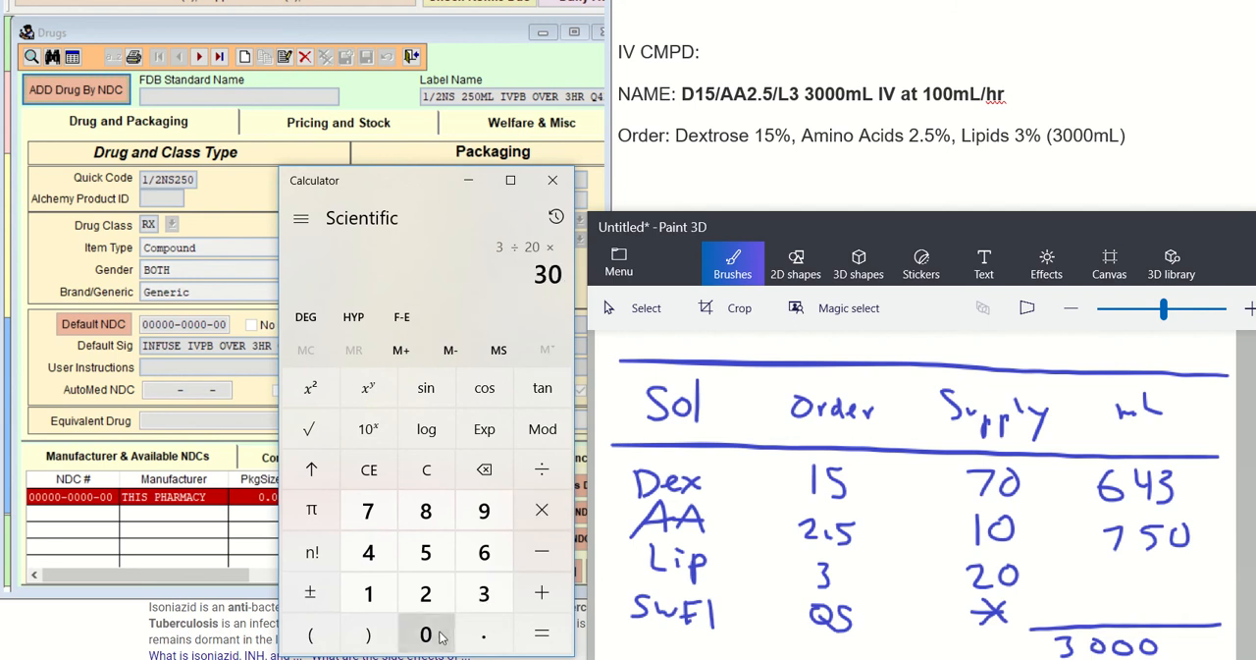
double_click(426, 633)
left_click(542, 633)
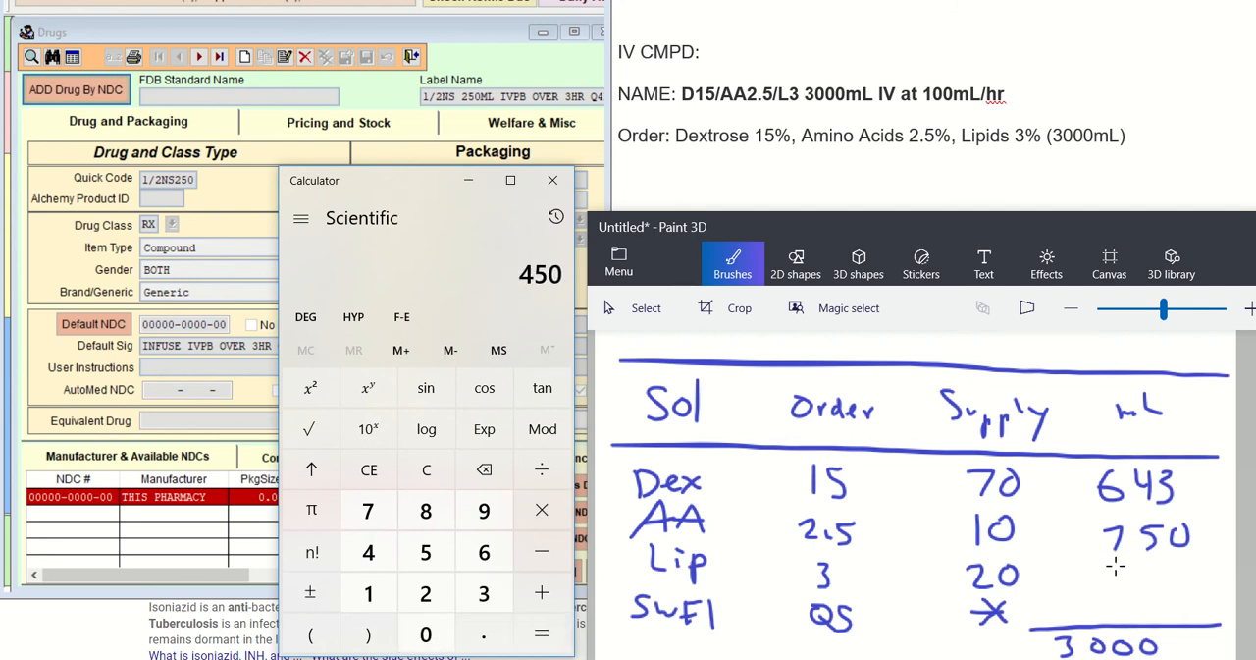
mouse_move(1115, 566)
left_mouse_down()
mouse_move(1132, 591)
mouse_move(1184, 572)
left_mouse_up()
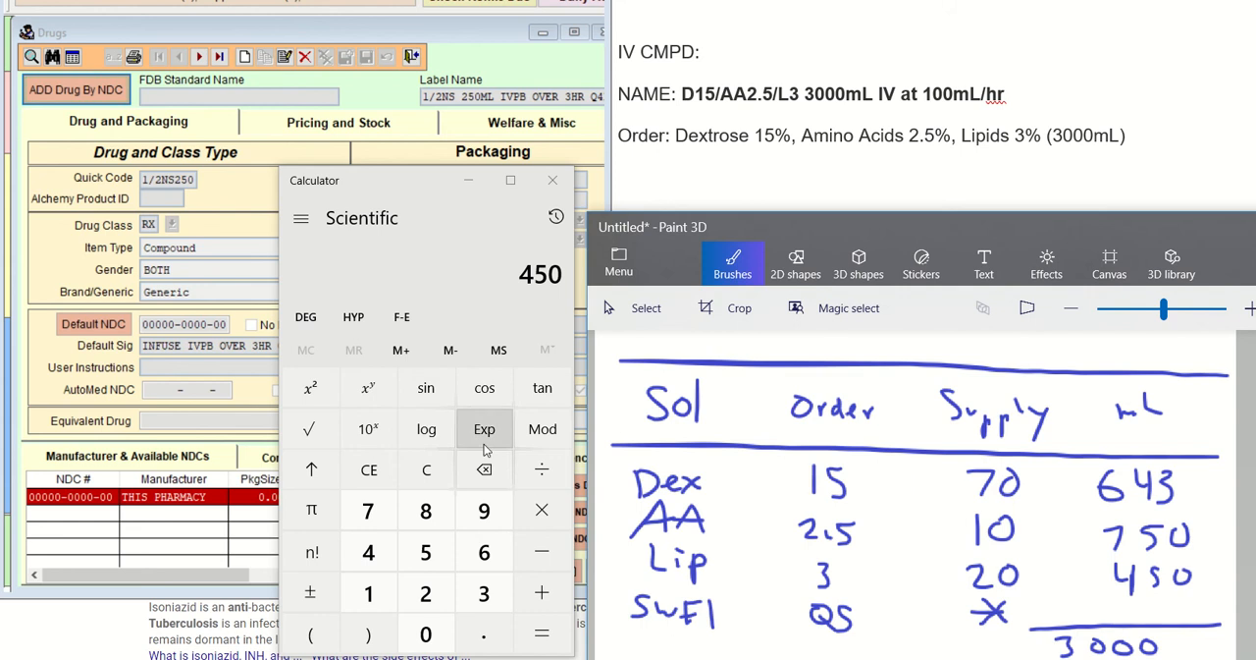
Clear the previous result and add the Dex, AA and Lip volumes: 643 + 750 + 450
left_click(426, 469)
left_click(490, 565)
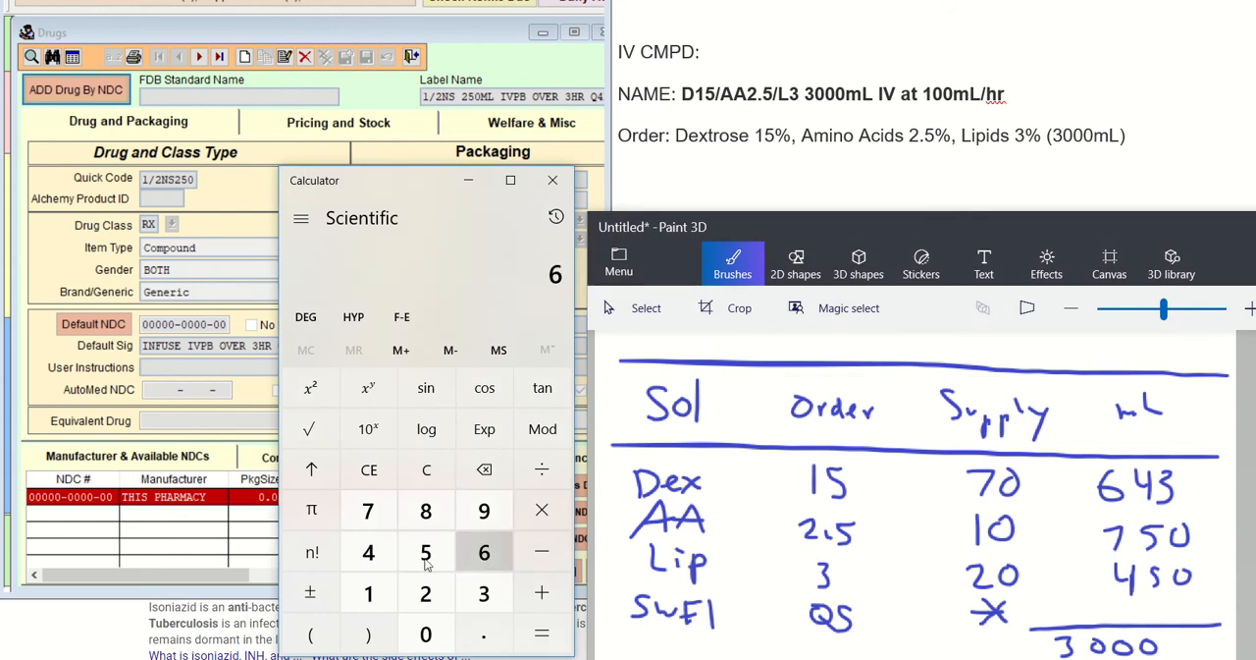
left_click(368, 551)
left_click(481, 594)
left_click(545, 596)
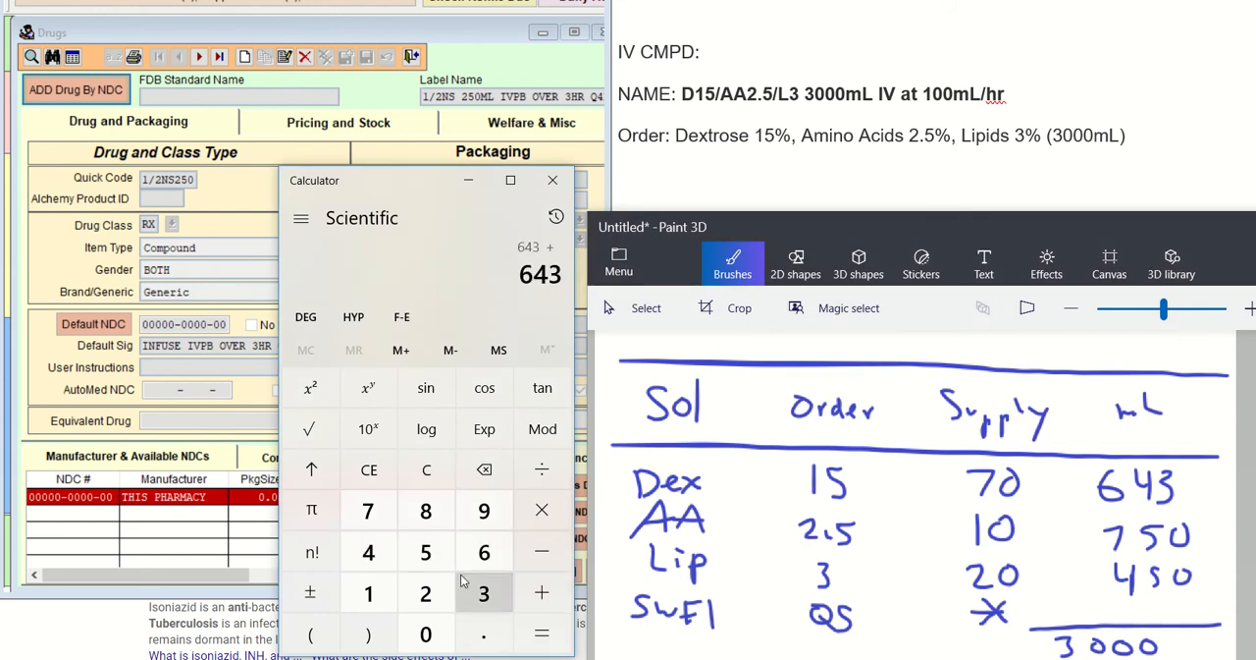
left_click(368, 511)
left_click(426, 551)
left_click(426, 633)
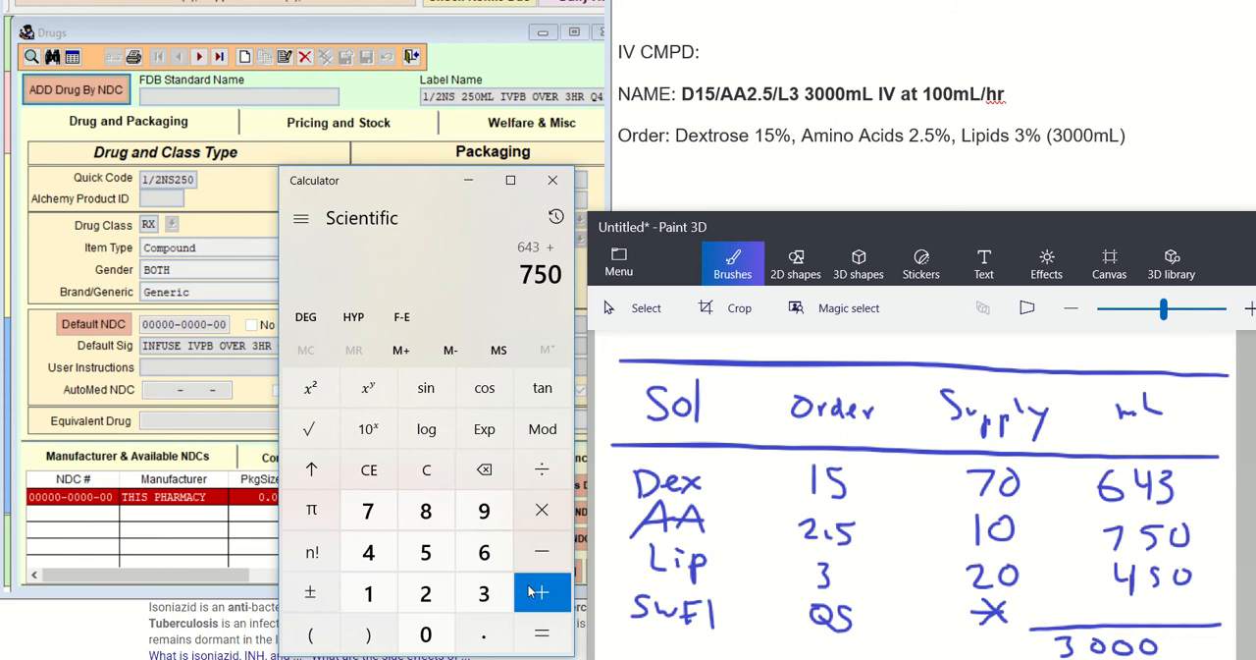
left_click(538, 590)
left_click(368, 551)
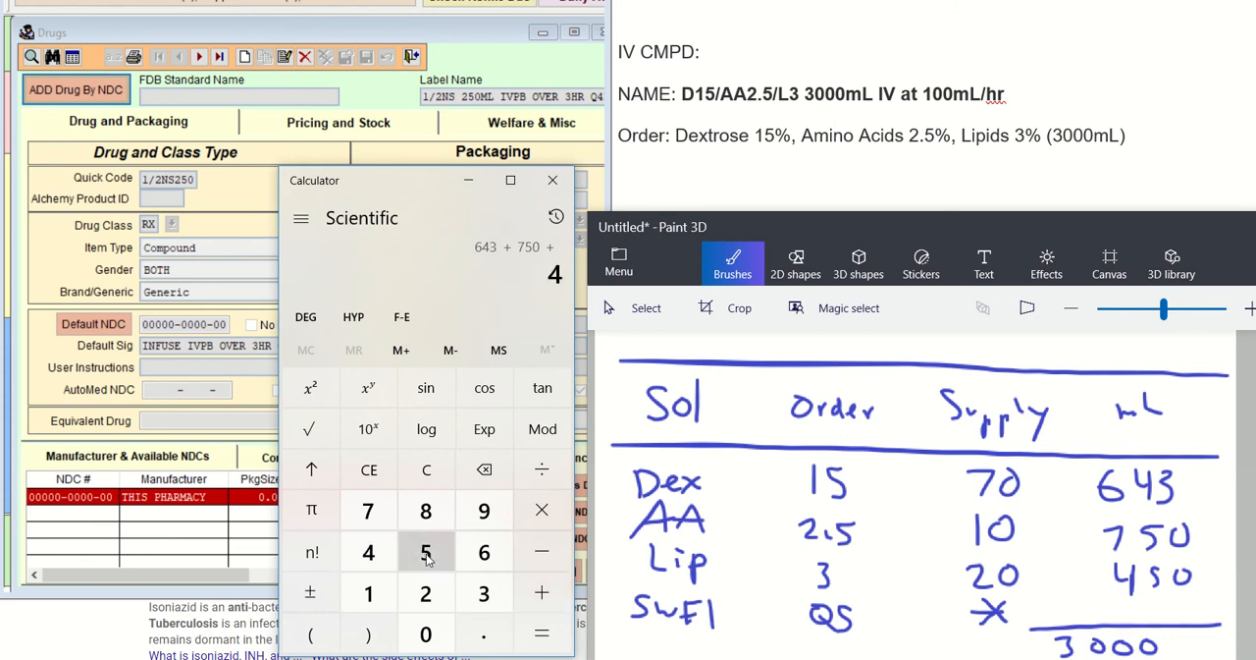
left_click(426, 551)
left_click(426, 633)
left_click(542, 634)
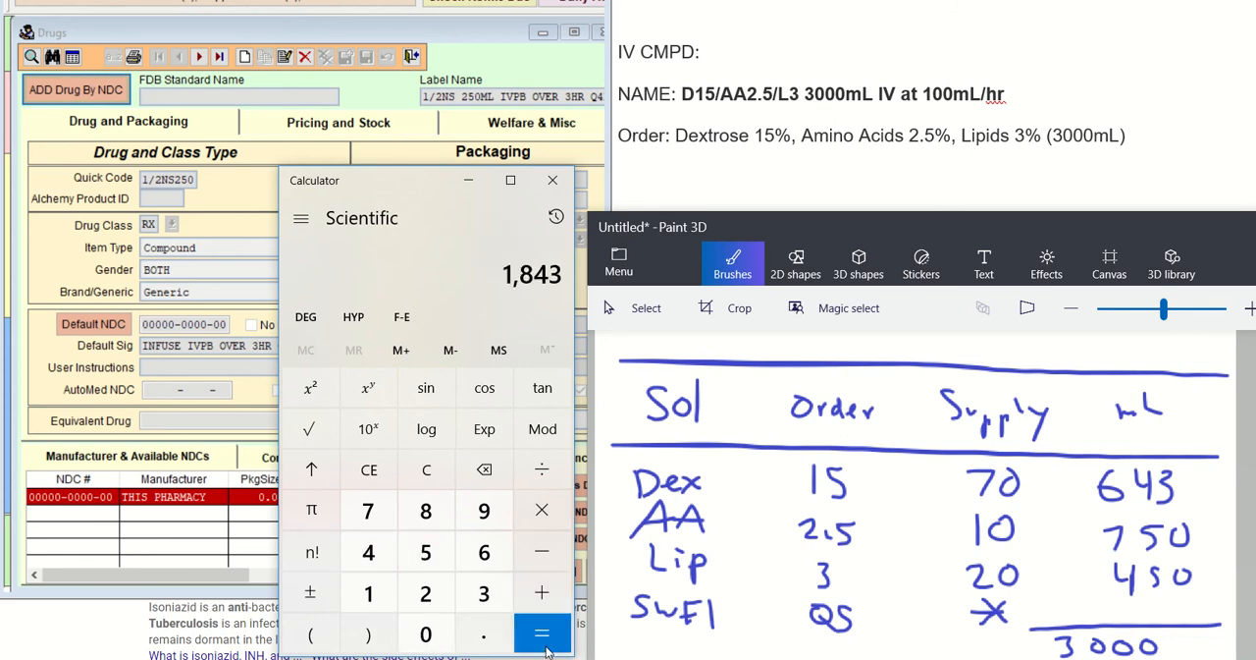
Write the ingredient subtotal as (1843) beside the 3000 total below the handwritten table
mouse_move(894, 639)
left_mouse_down()
mouse_move(898, 658)
mouse_move(923, 640)
mouse_move(948, 648)
left_mouse_up()
mouse_move(947, 638)
left_mouse_down()
mouse_move(946, 658)
mouse_move(960, 653)
left_mouse_up()
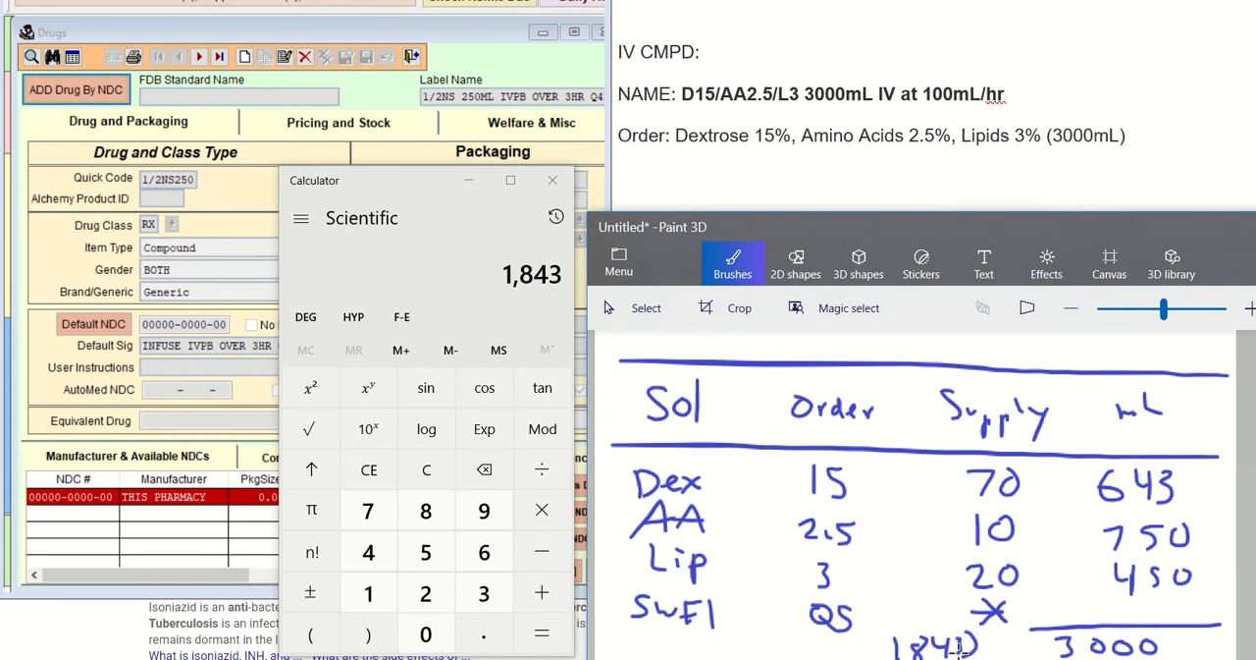
left_click_drag(889, 633, 887, 657)
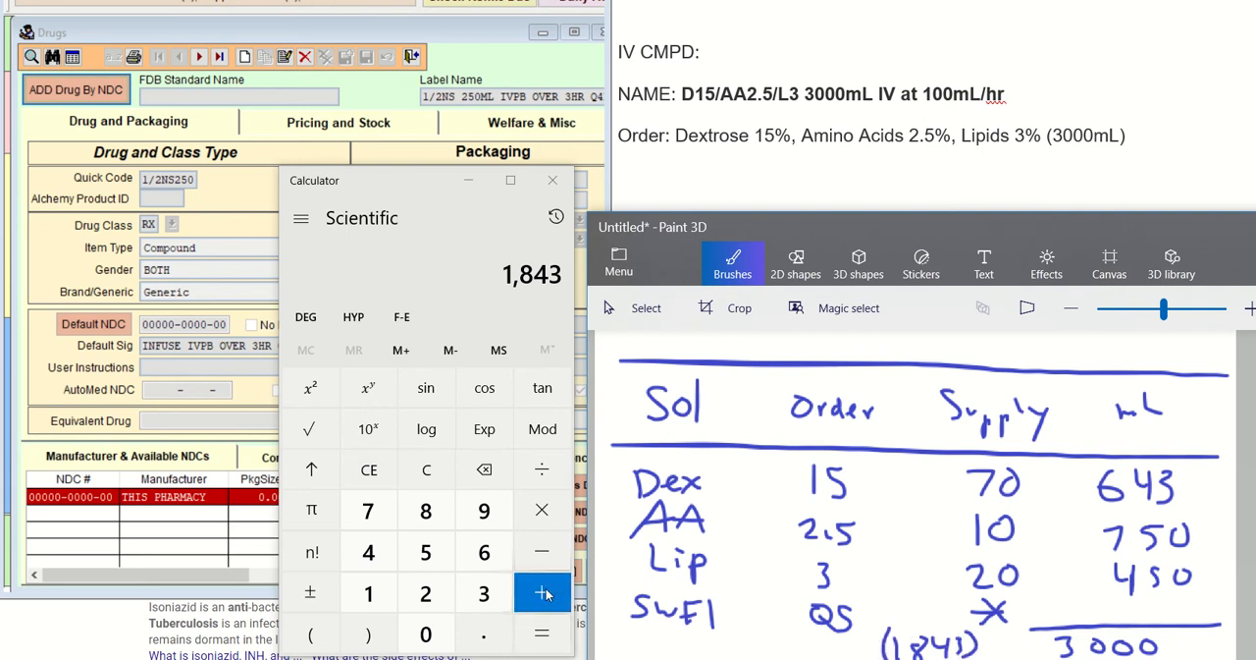
Negate the subtotal, add 3000 to it and write 1157 as the SWFI volume in the mL column
left_click(313, 592)
left_click(542, 593)
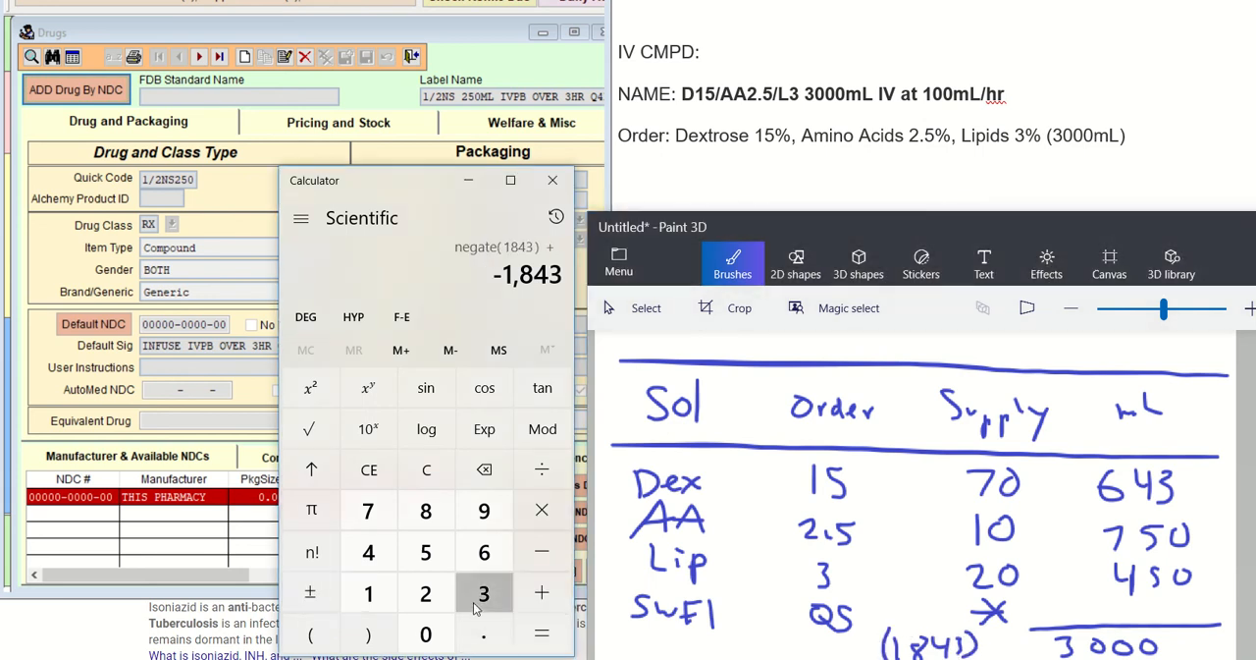
left_click(484, 593)
left_click(426, 634)
left_click(426, 634)
left_click(426, 635)
left_click(548, 634)
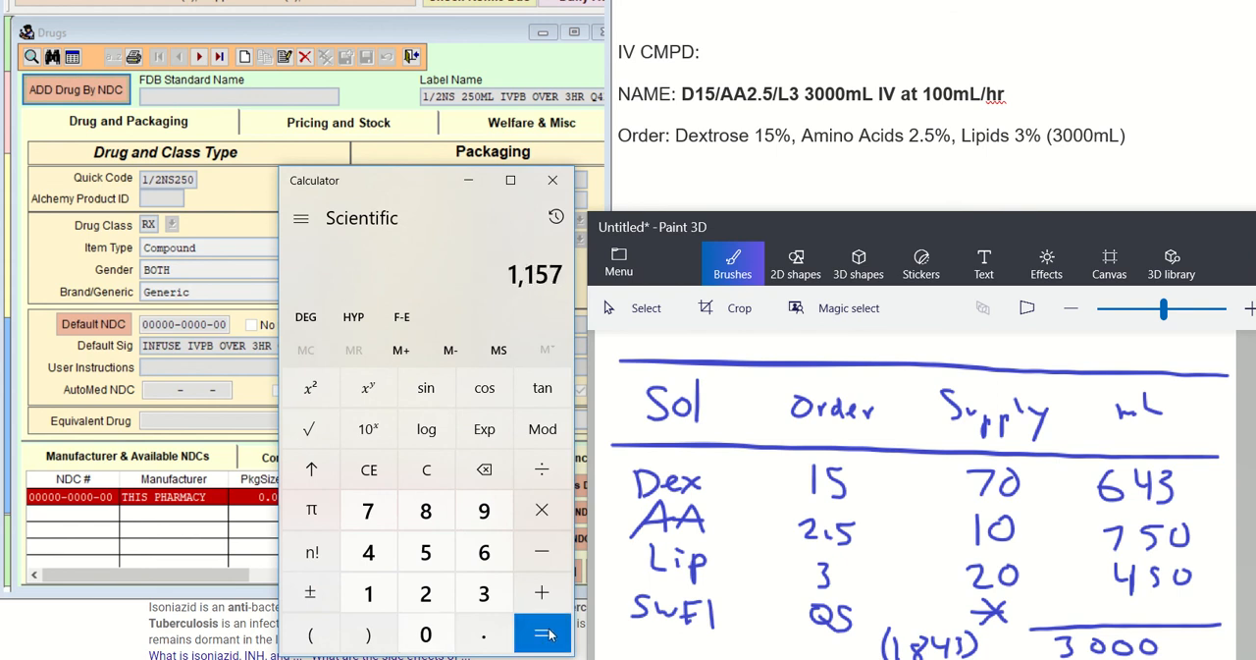
mouse_move(1108, 599)
left_mouse_down()
mouse_move(1106, 616)
mouse_move(1186, 615)
left_mouse_up()
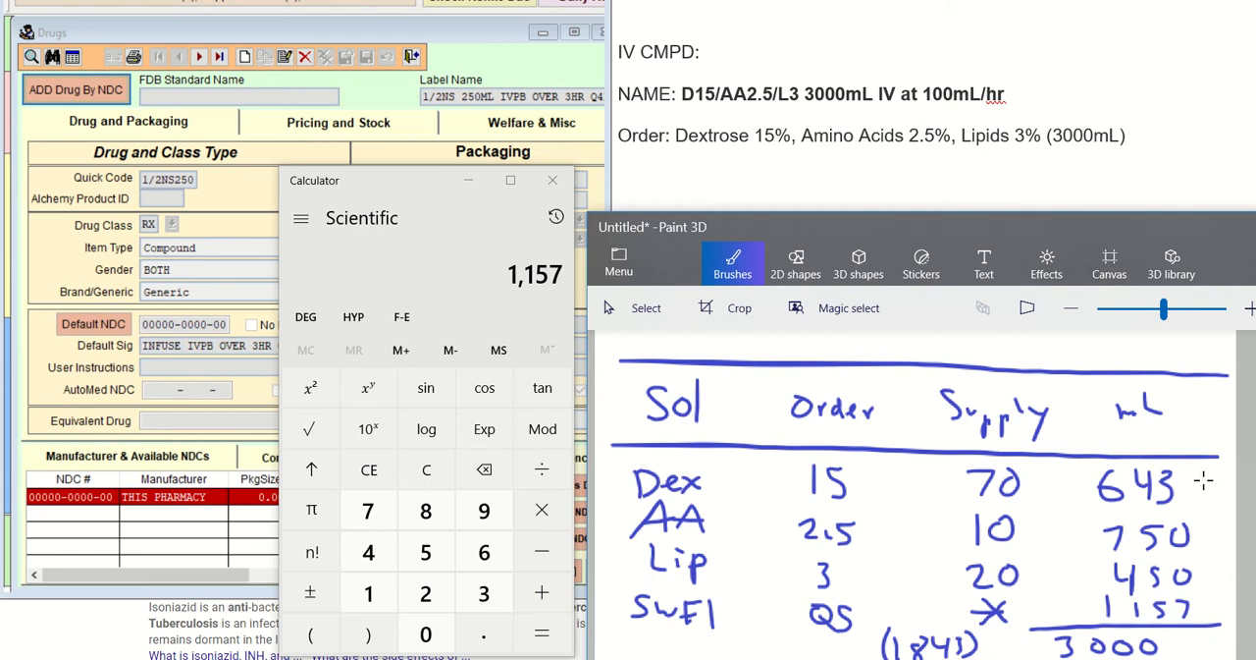
Minimize Calculator, switch to Visual SuperScript, fit the whole Drugs form in view and start a new drug record
left_click(471, 179)
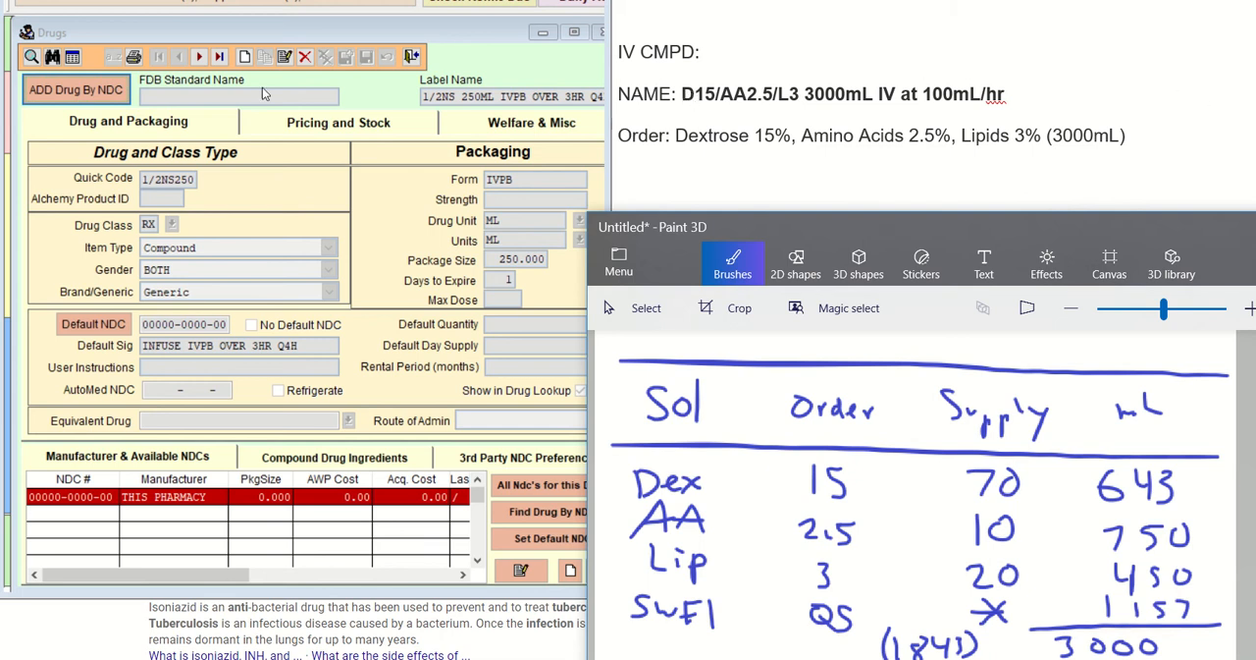
left_click(124, 36)
left_click_drag(125, 35, 116, 28)
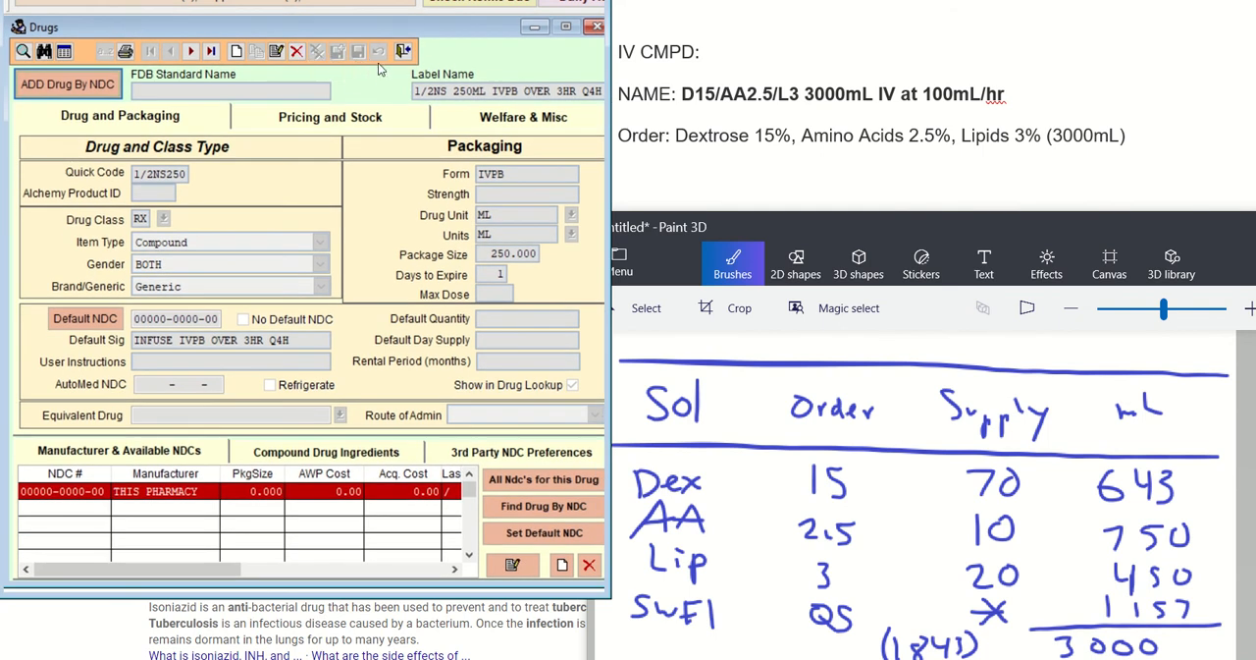
left_click_drag(610, 62, 629, 61)
left_click(235, 51)
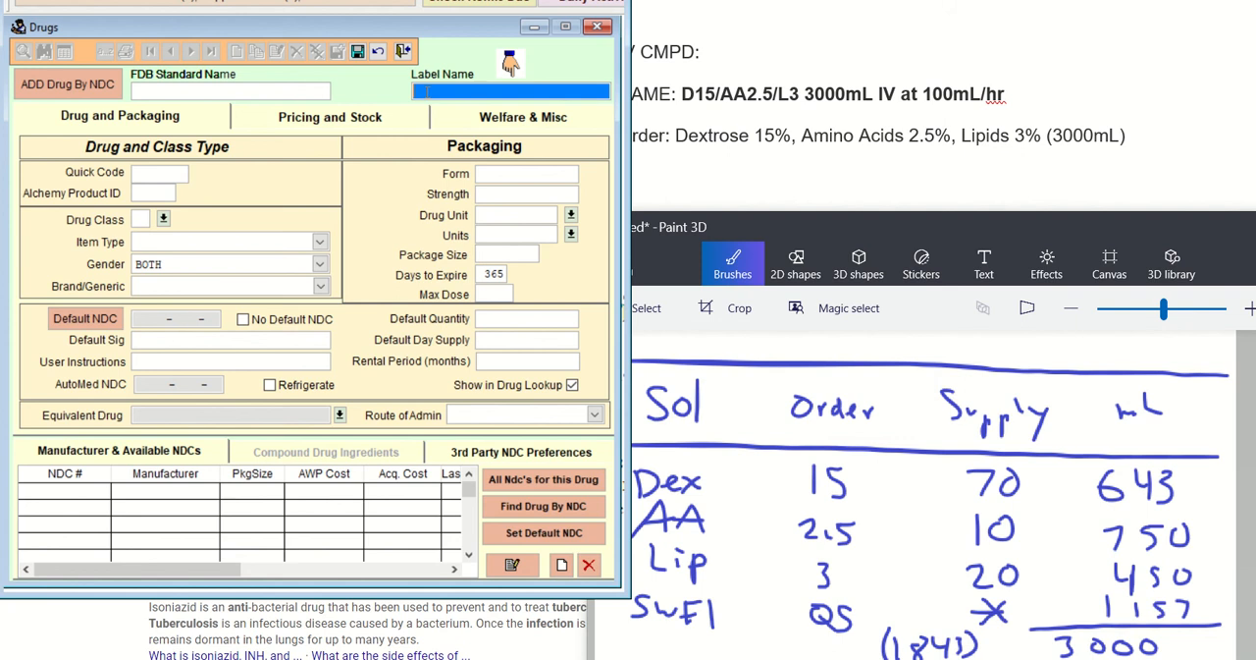
Enter D15/AA2.5/L3 3L IV AT 100ML/HR as the new drug's label name
type("D15/AA")
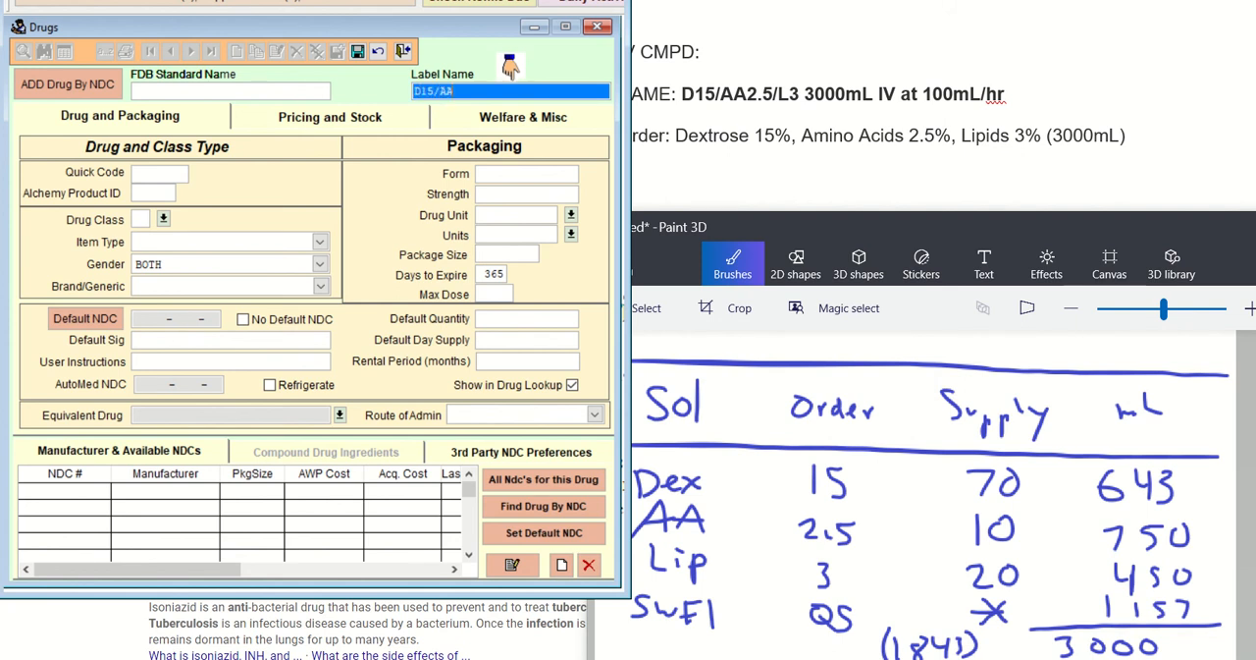
type("2.5/L3 3")
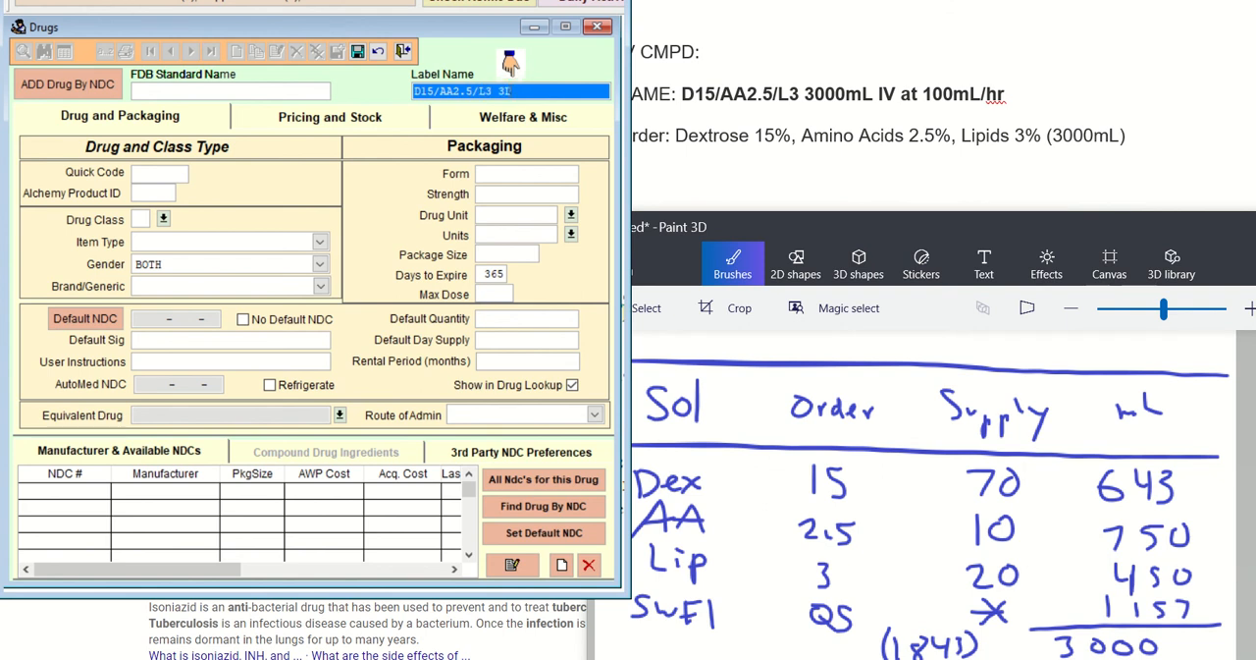
type("L IV AT")
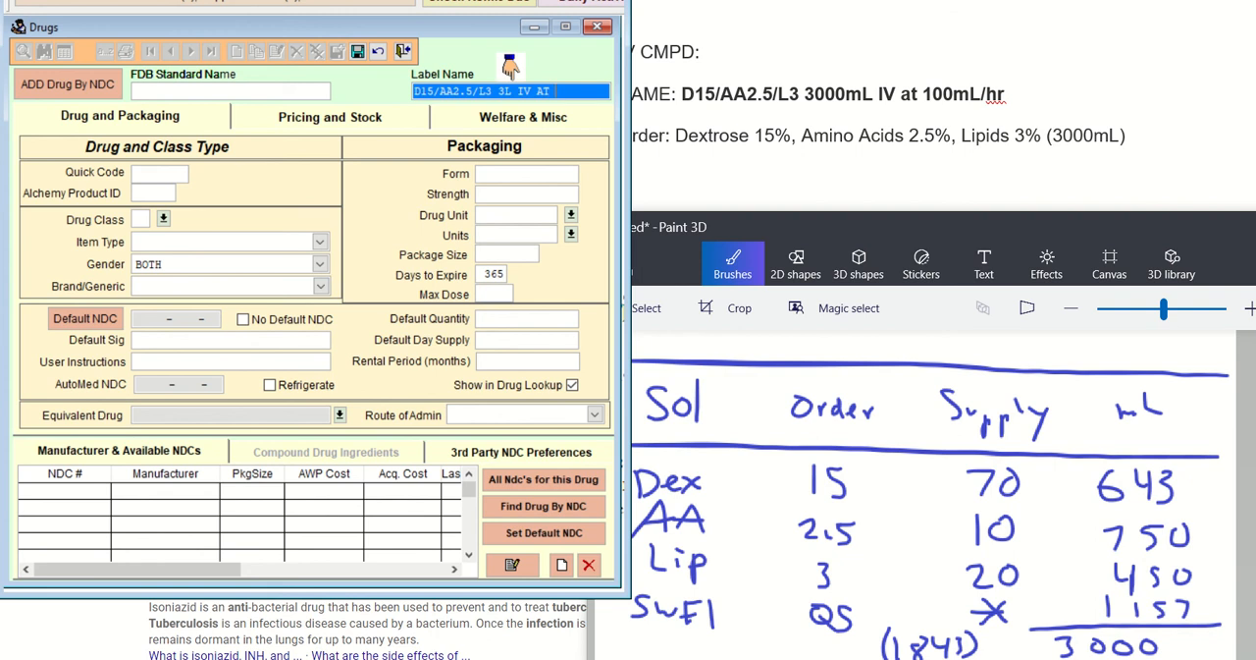
type(" 100ML/HR")
key("Tab")
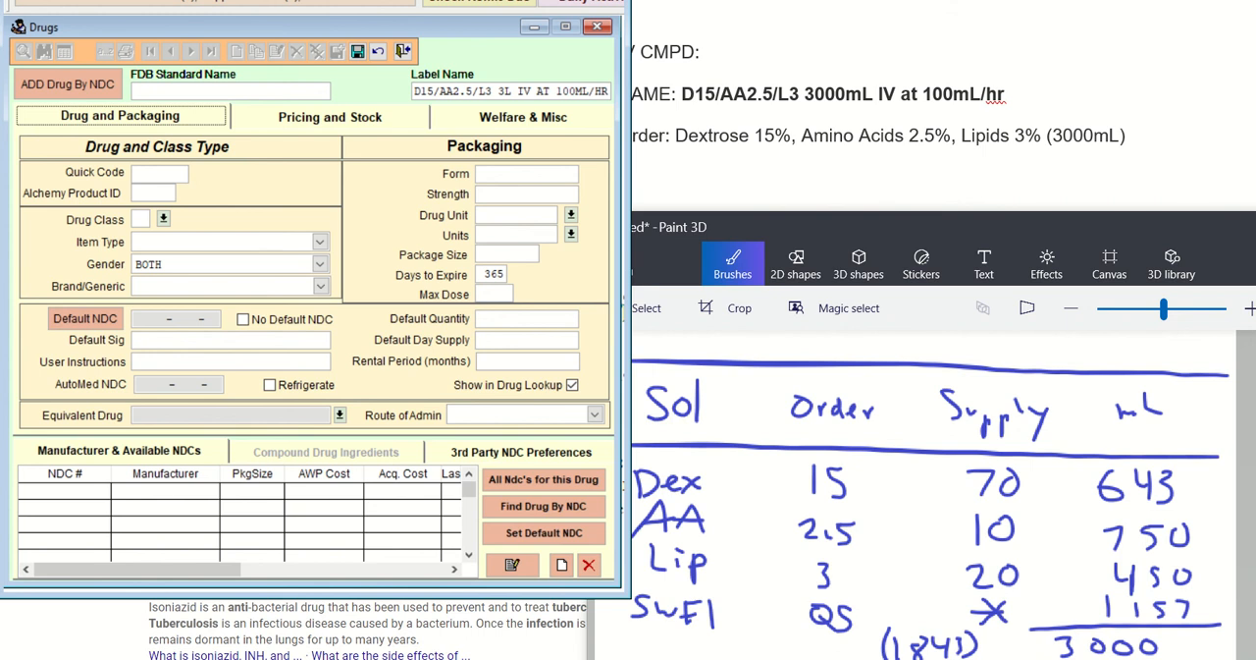
Set the new drug's quick code to TPN and its drug class to RX
left_click(164, 177)
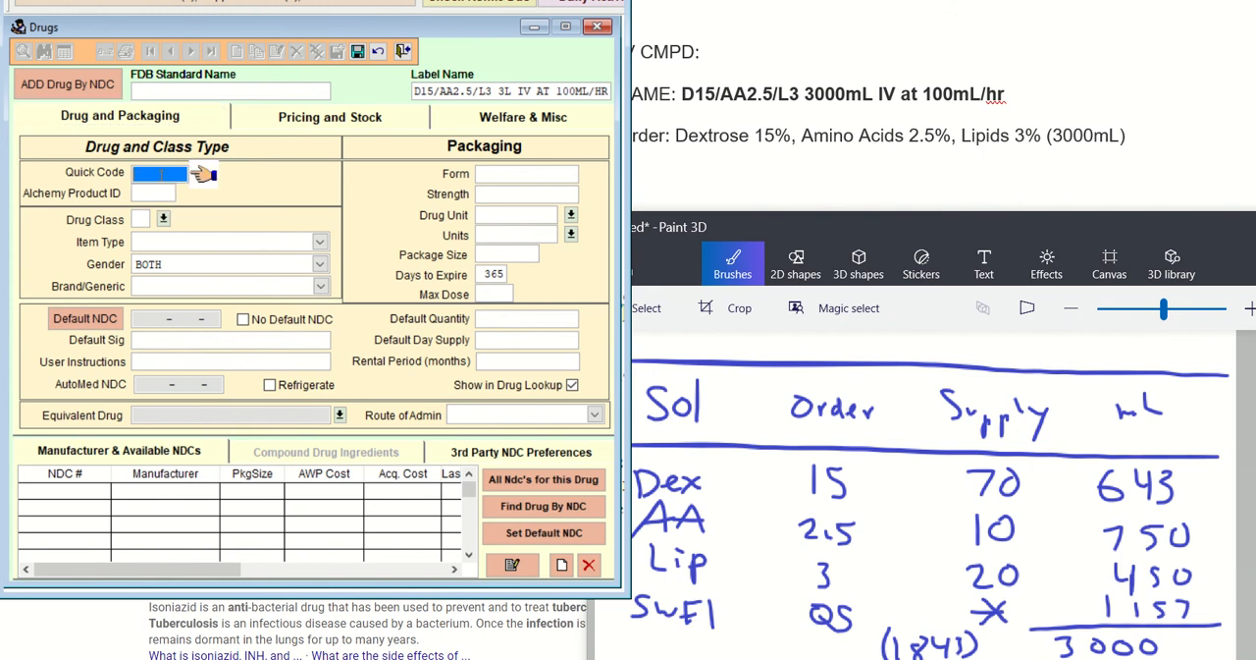
type("TF")
type("N")
key("Tab")
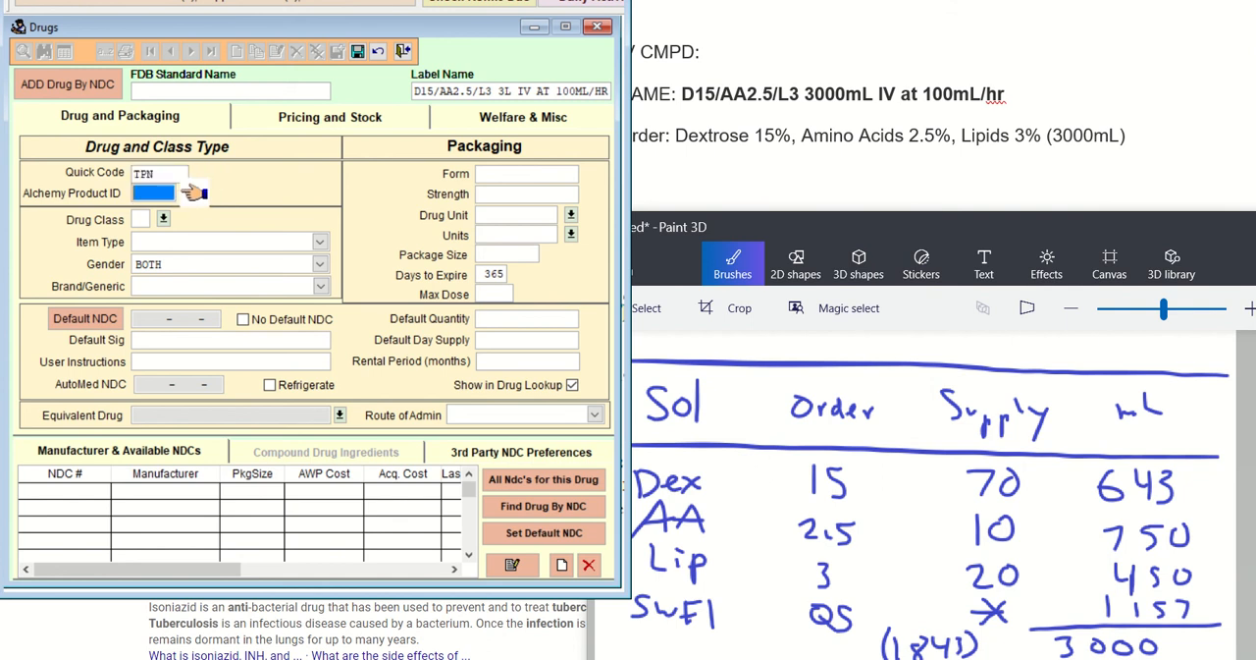
key("Tab")
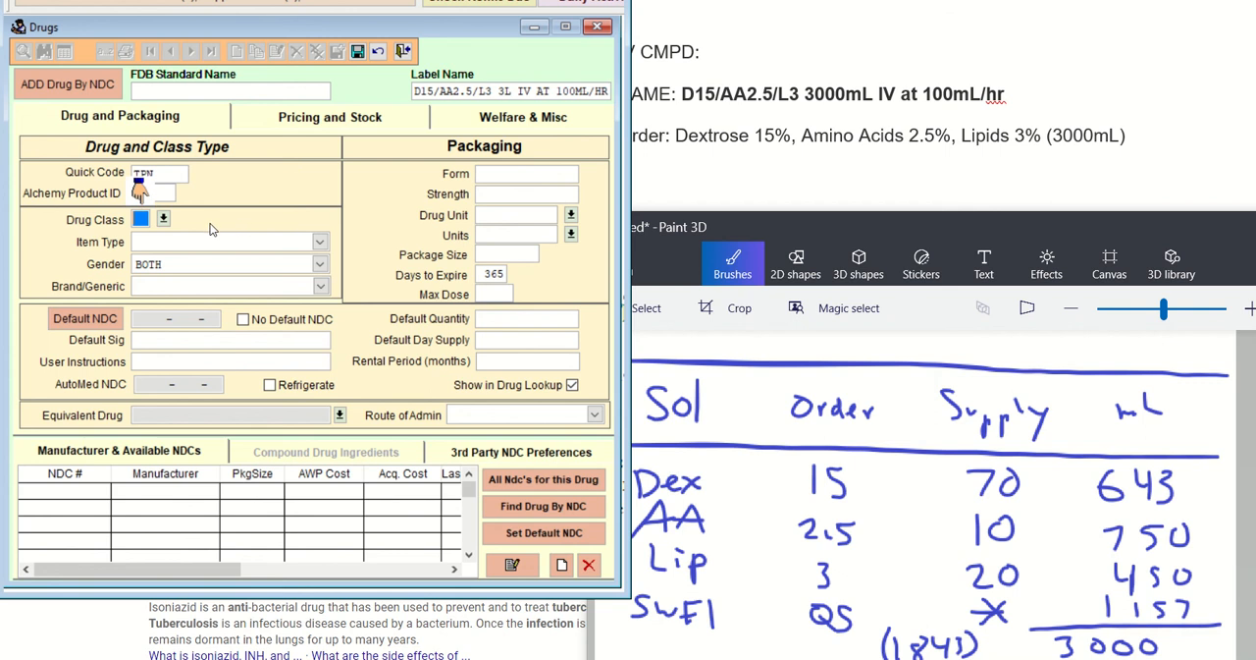
left_click(164, 219)
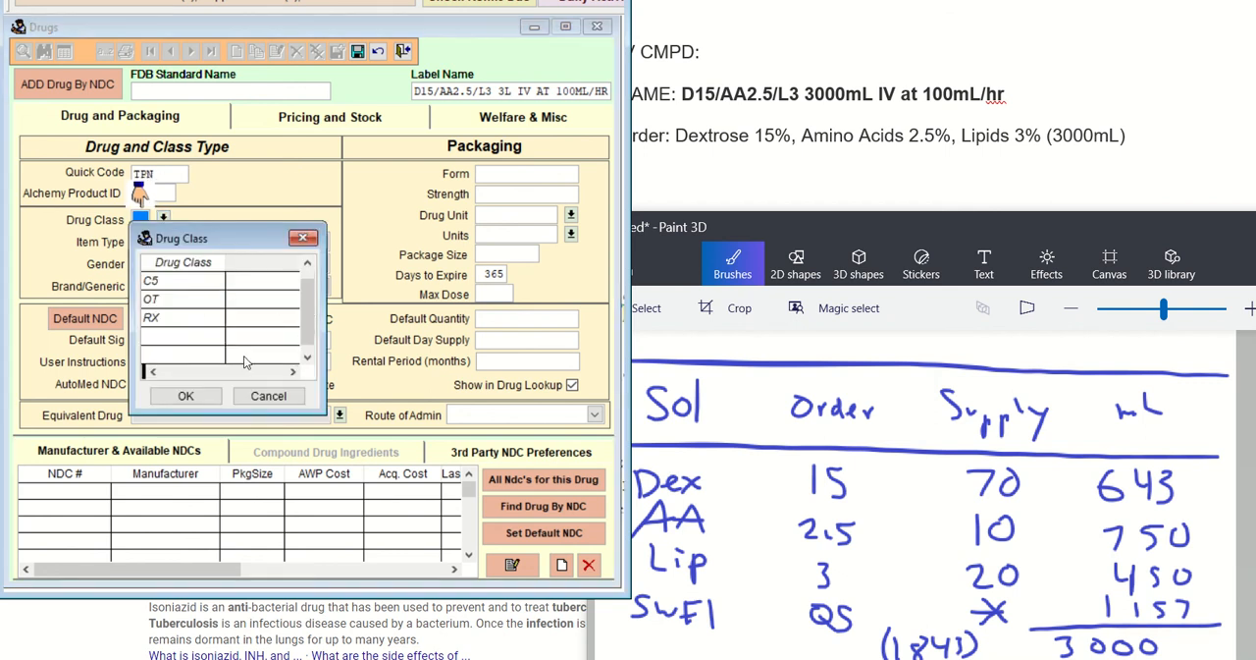
left_click(216, 317)
left_click(206, 389)
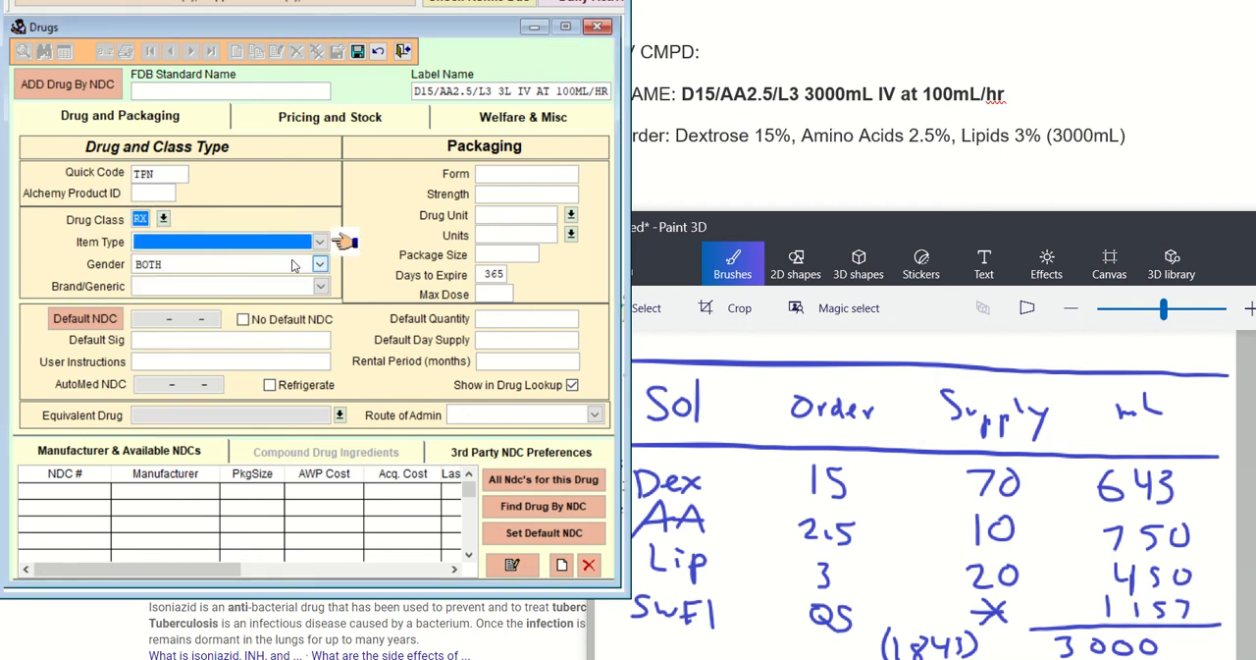
Set the item type to Compound and the brand/generic designation to Generic
left_click(320, 244)
left_click(278, 261)
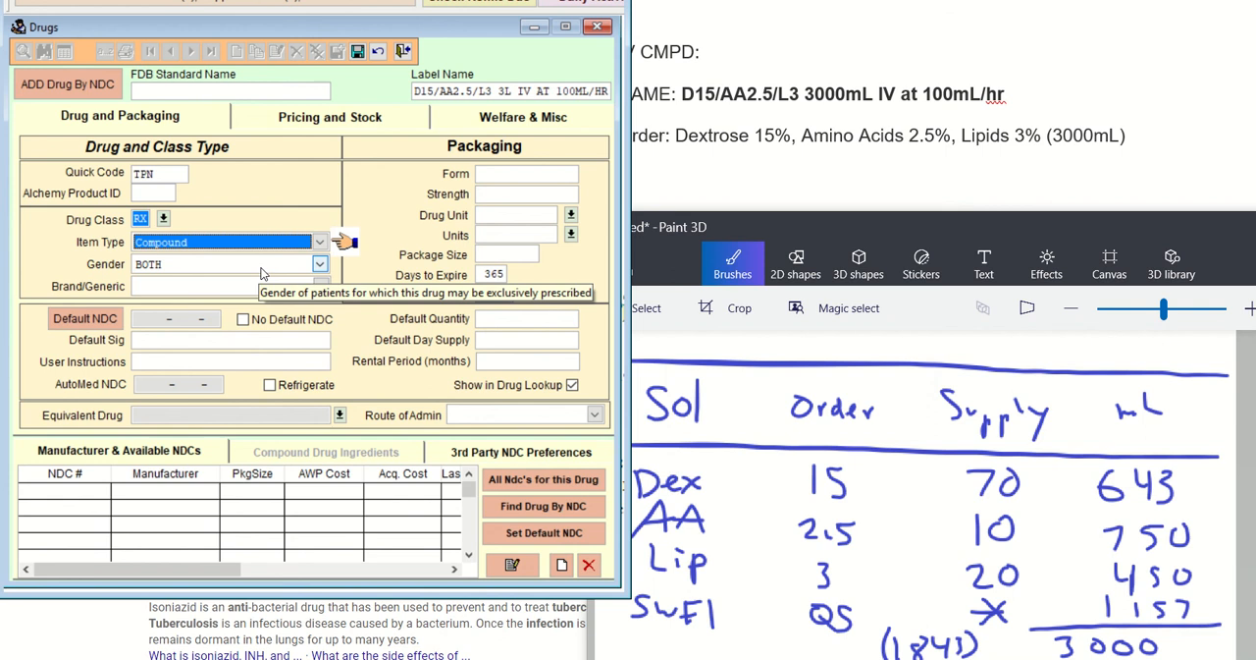
left_click(320, 286)
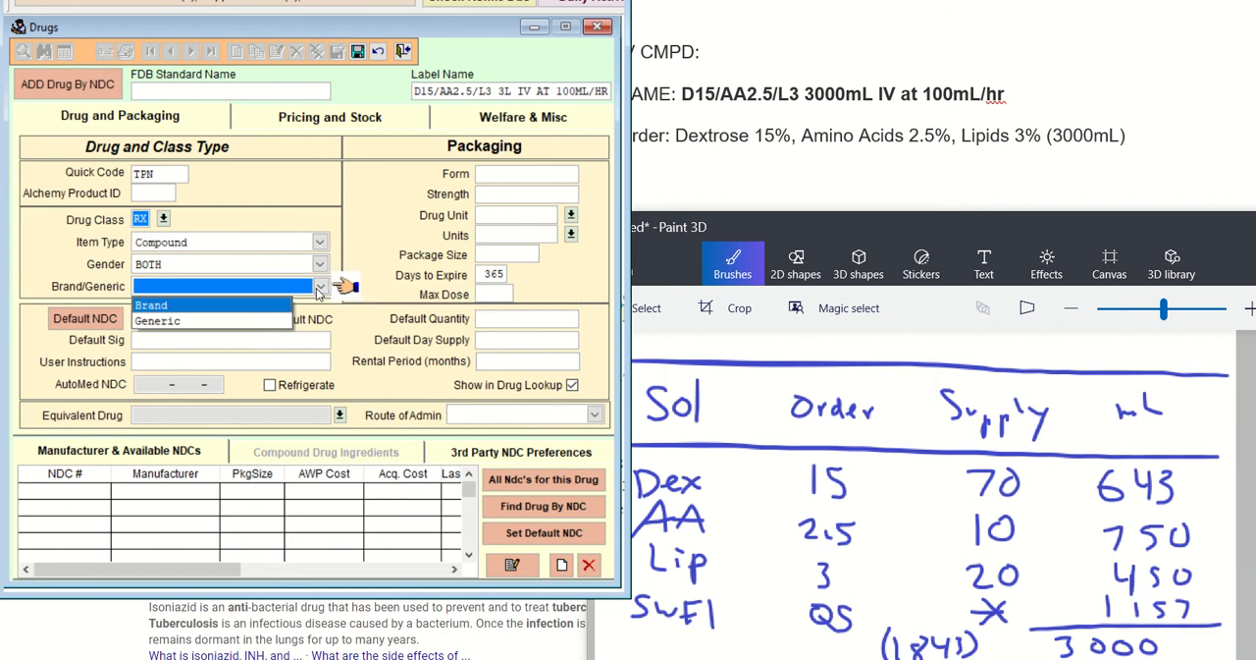
left_click(255, 329)
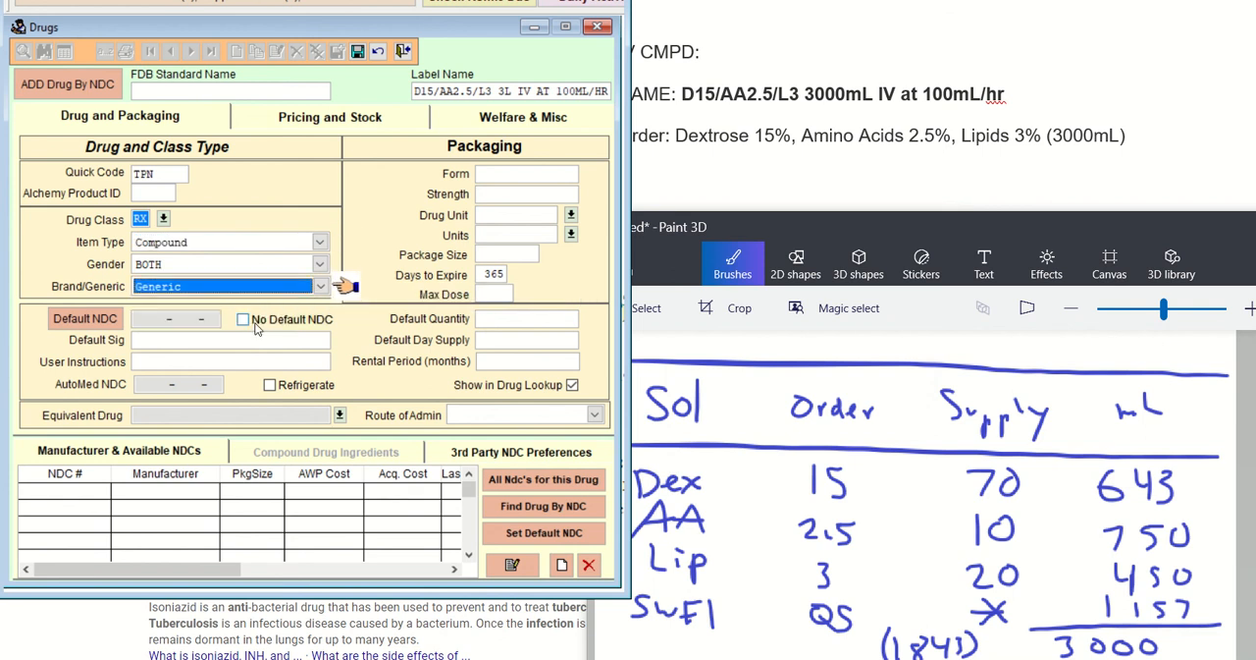
Enter INFUSE IV AT 100ML/HR as the default sig and IV as the packaging form
left_click(154, 344)
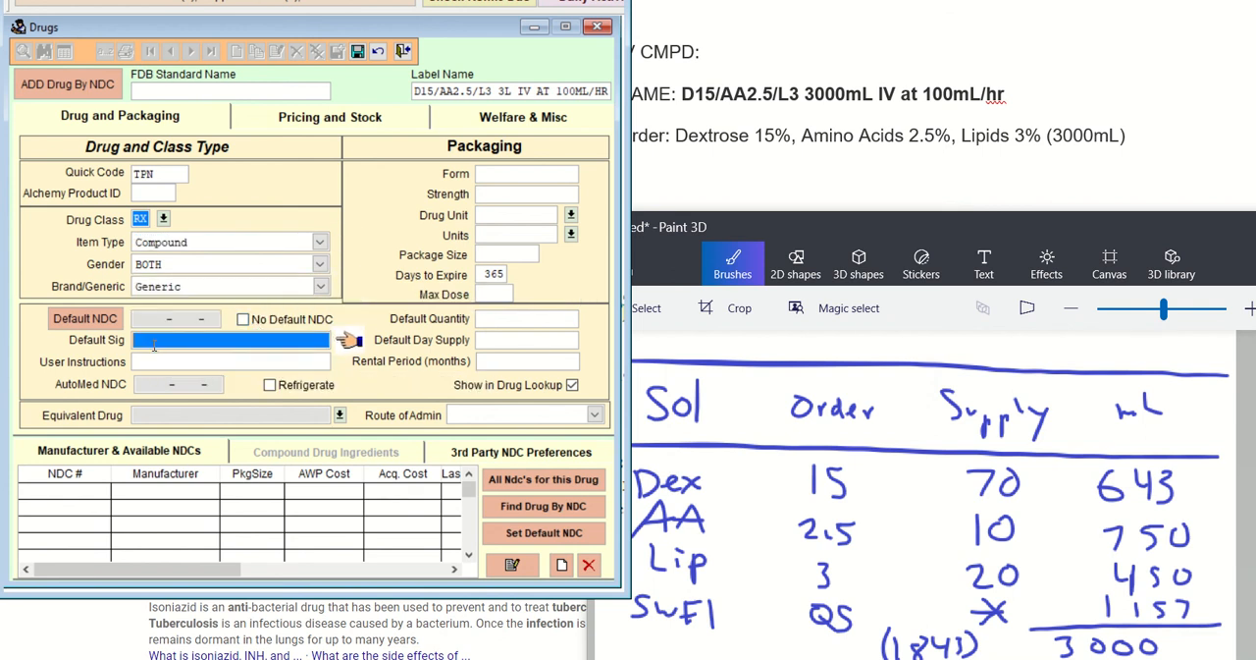
type("INFUSE IV AT")
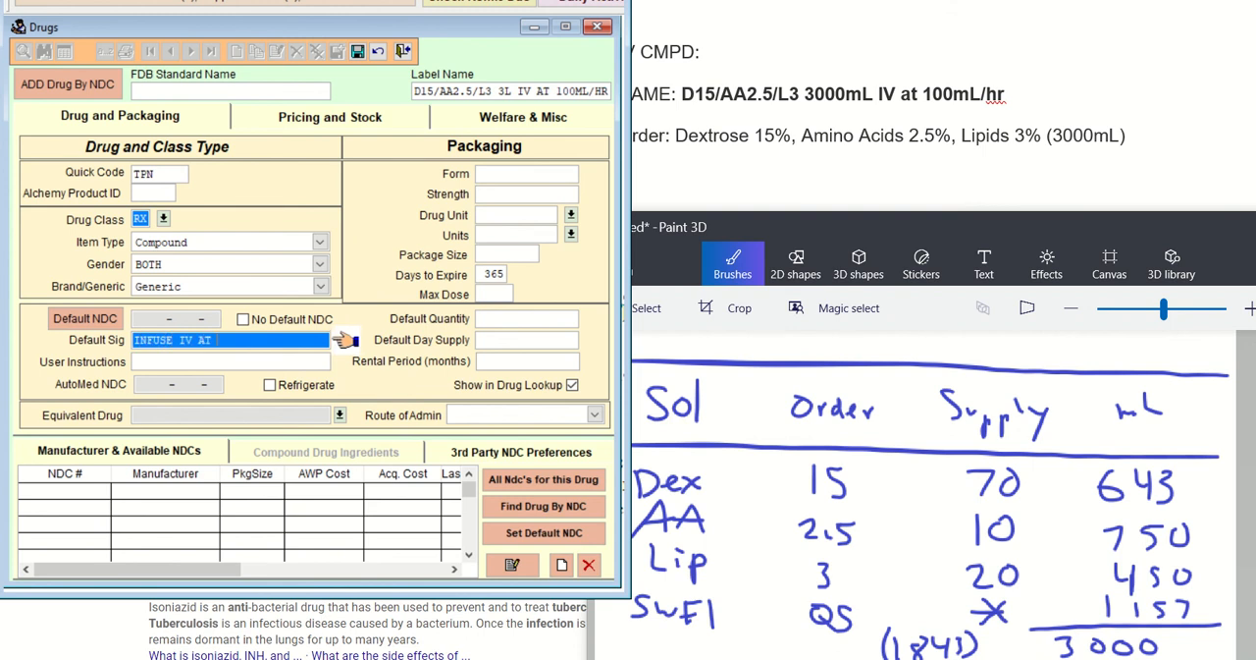
type(" 100ML/HR")
key("Tab")
key("Tab")
key("Tab")
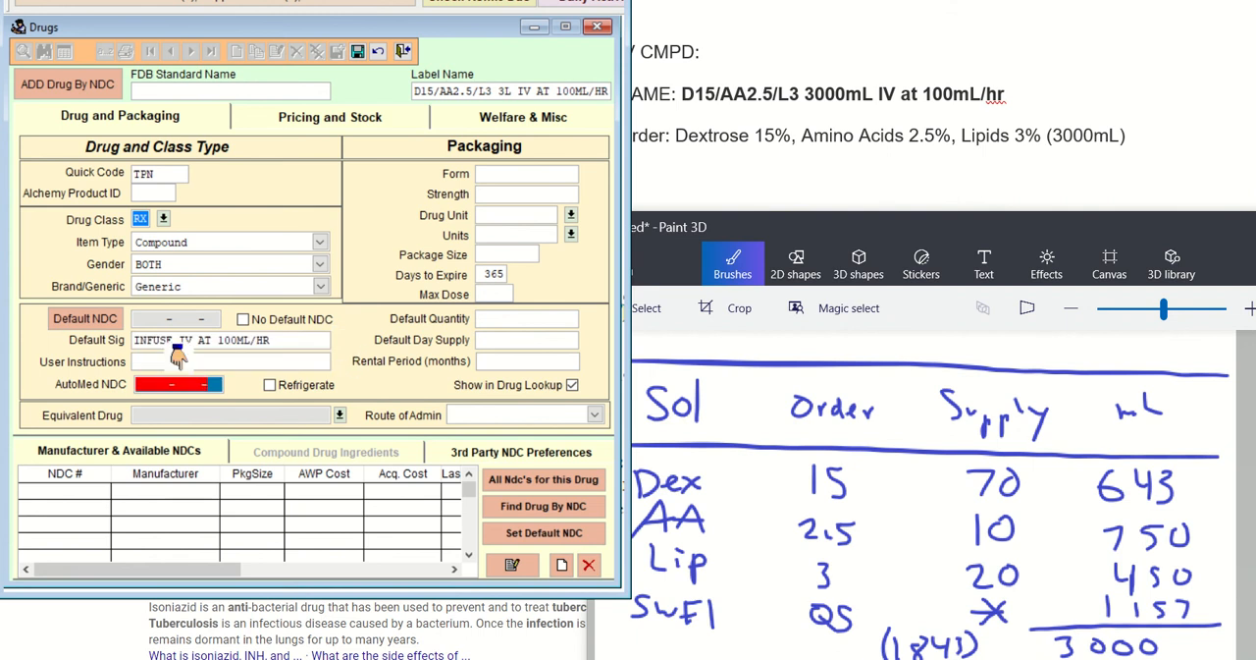
type("IV")
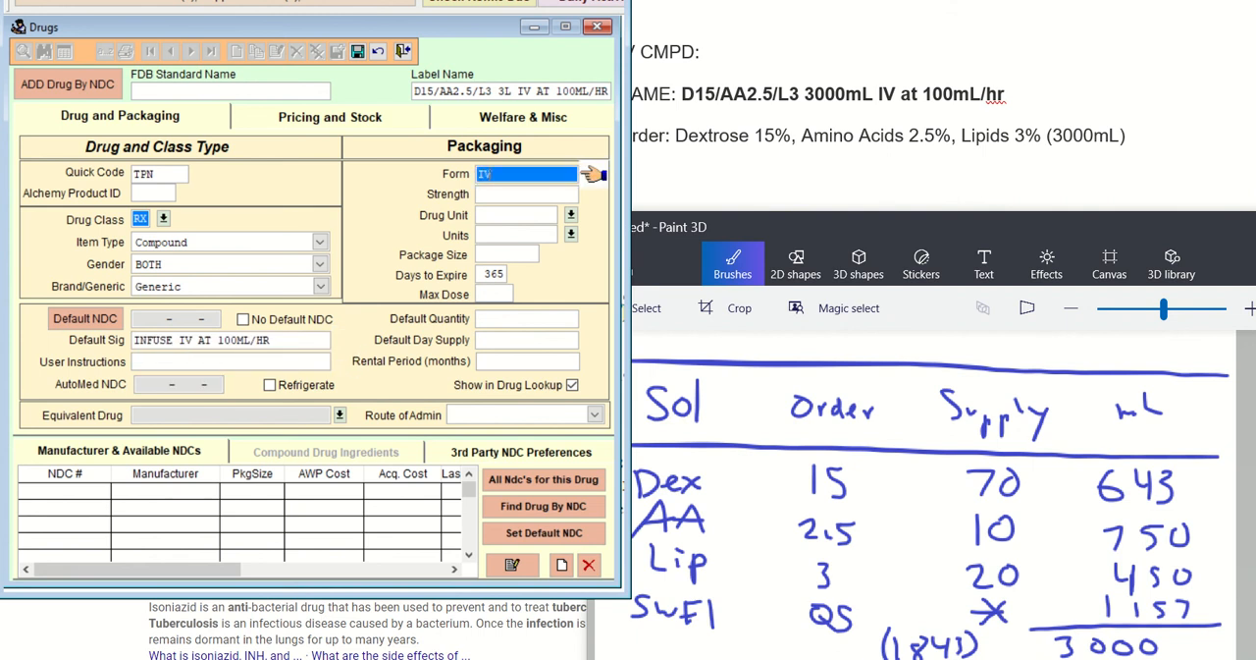
key("Tab")
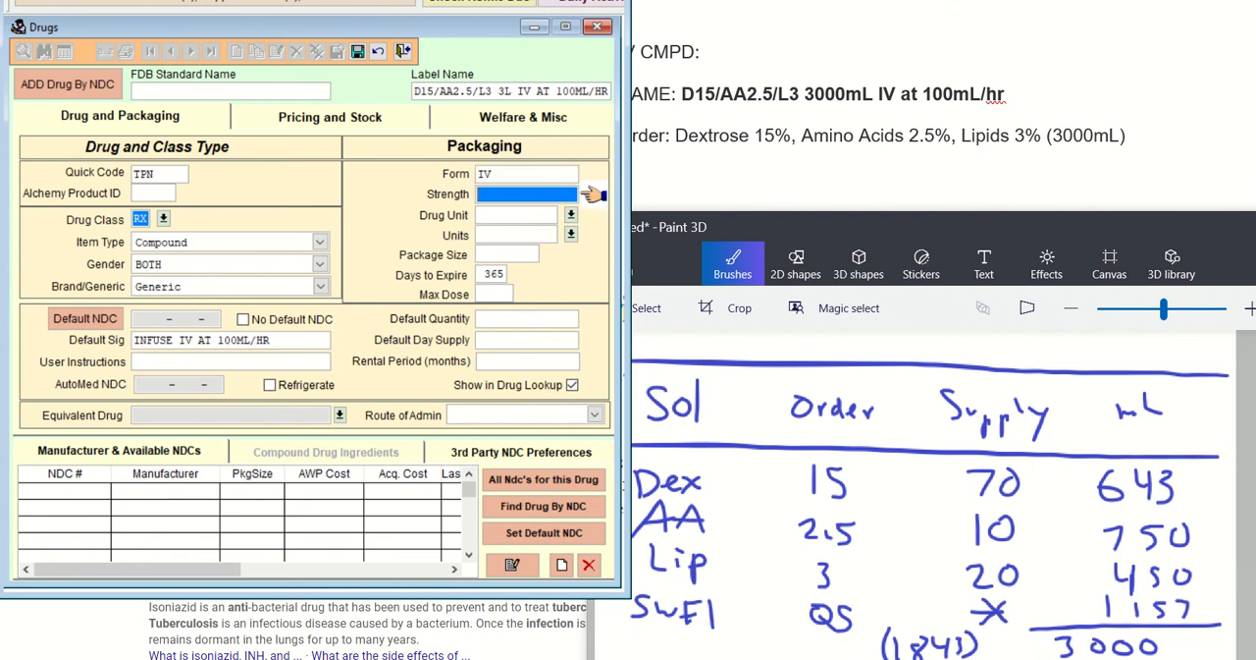
Set both the new drug's drug unit and its units to ML
key("Tab")
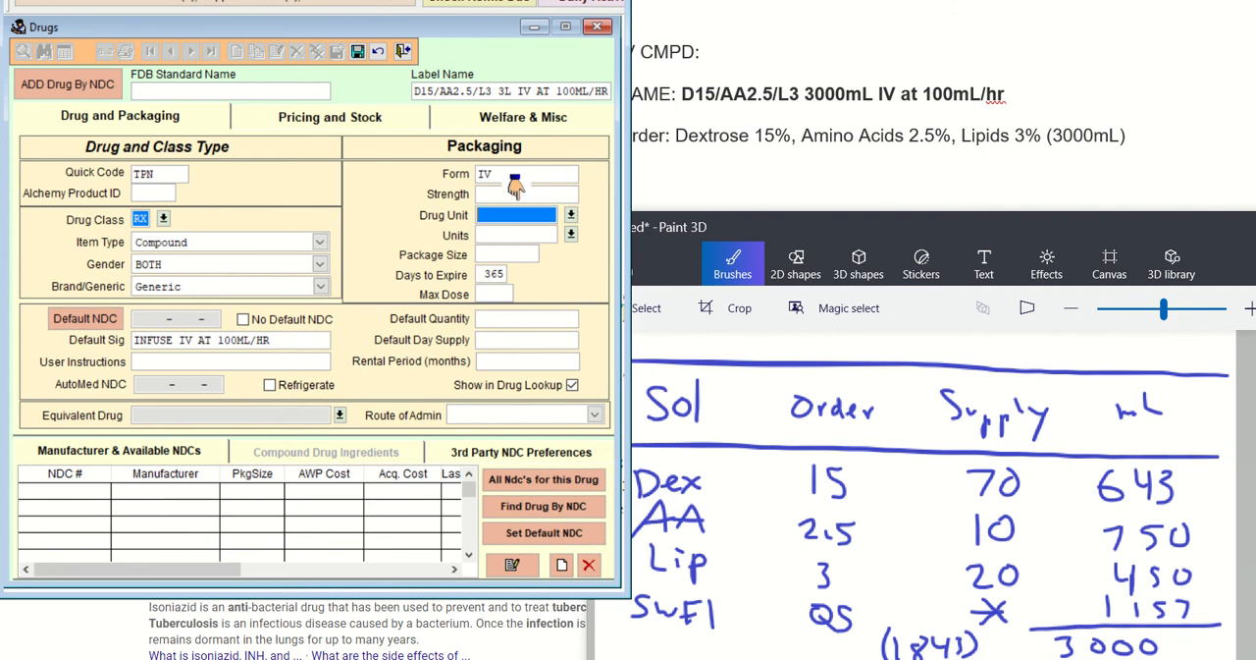
type("ML")
key("Tab")
key("Tab")
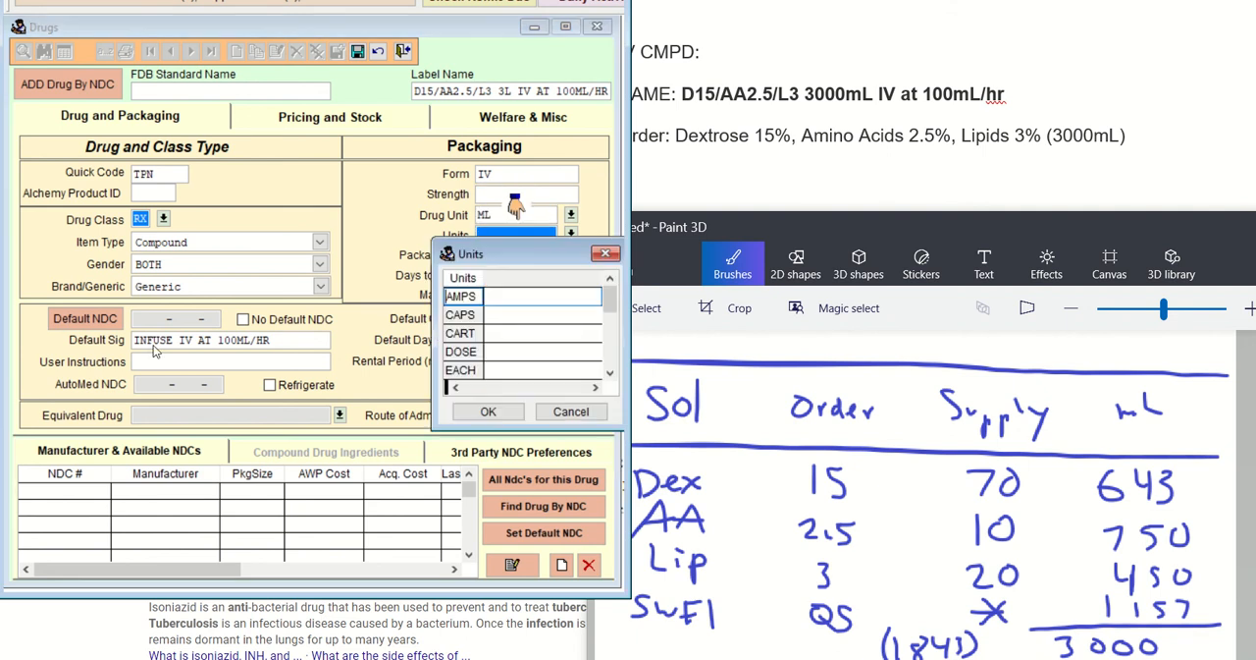
type("ml")
key("Return")
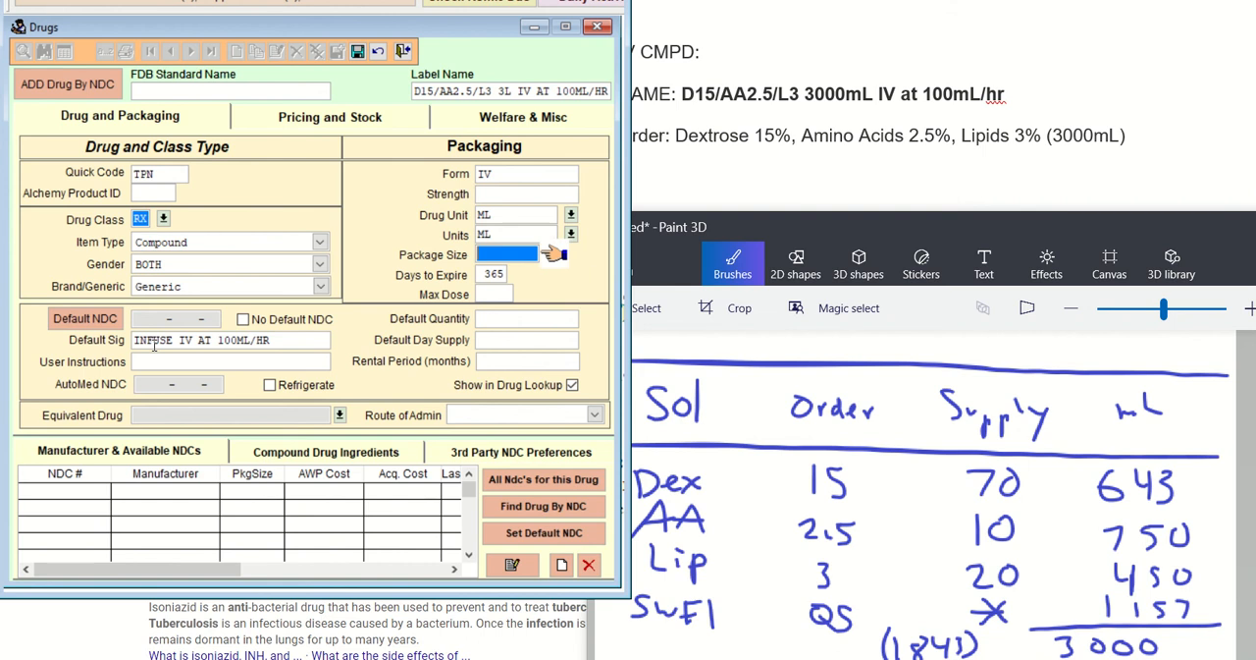
Mark the 3000 total with an asterisk in Paint 3D and set the drug's package size to 3000
left_click(1168, 636)
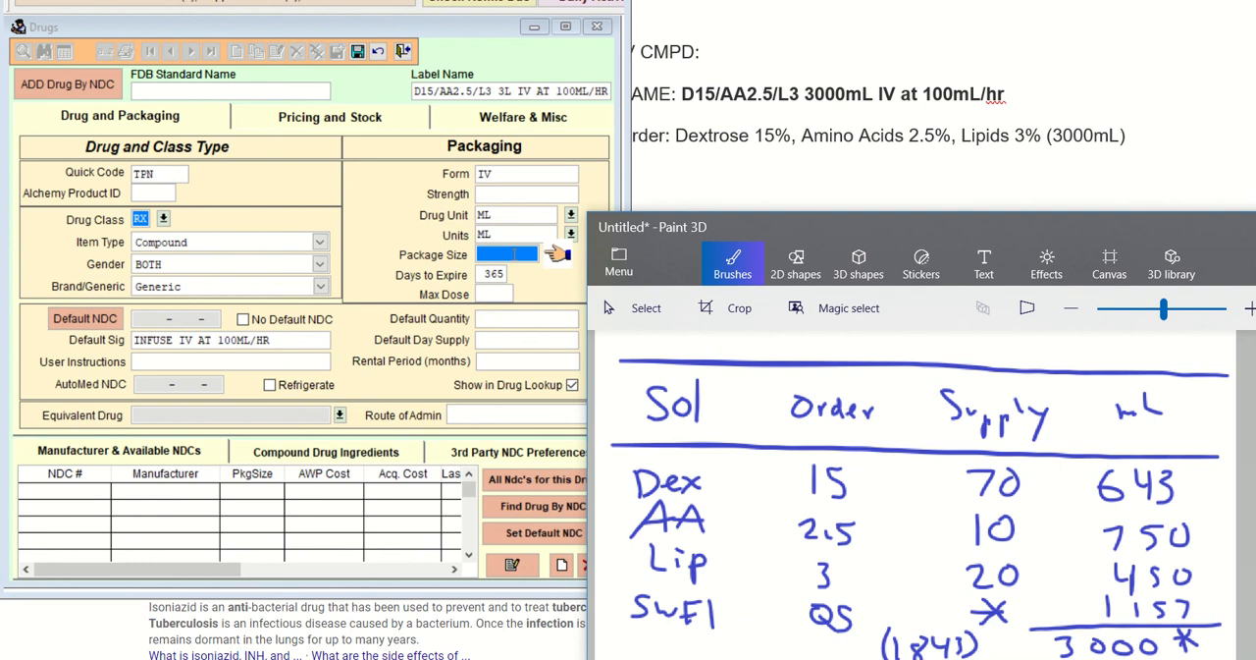
left_click(579, 284)
type("300")
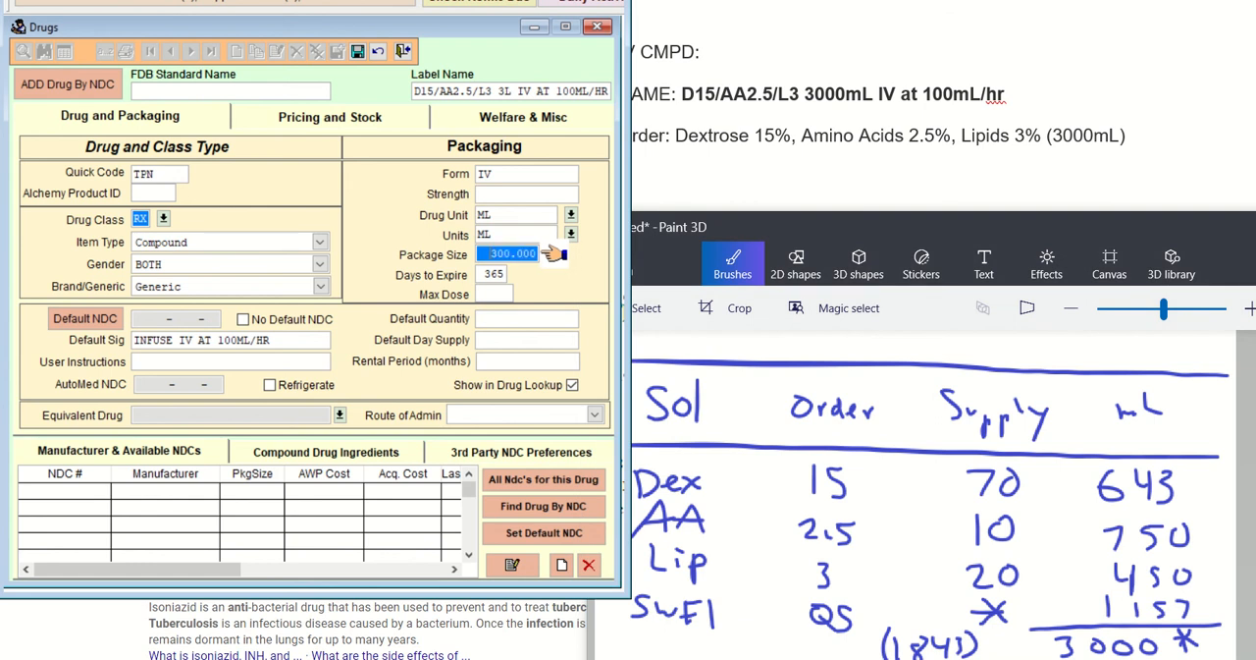
type("0")
Set the days to expire to 1 and save the new drug record
key("Tab")
type("1")
key("Tab")
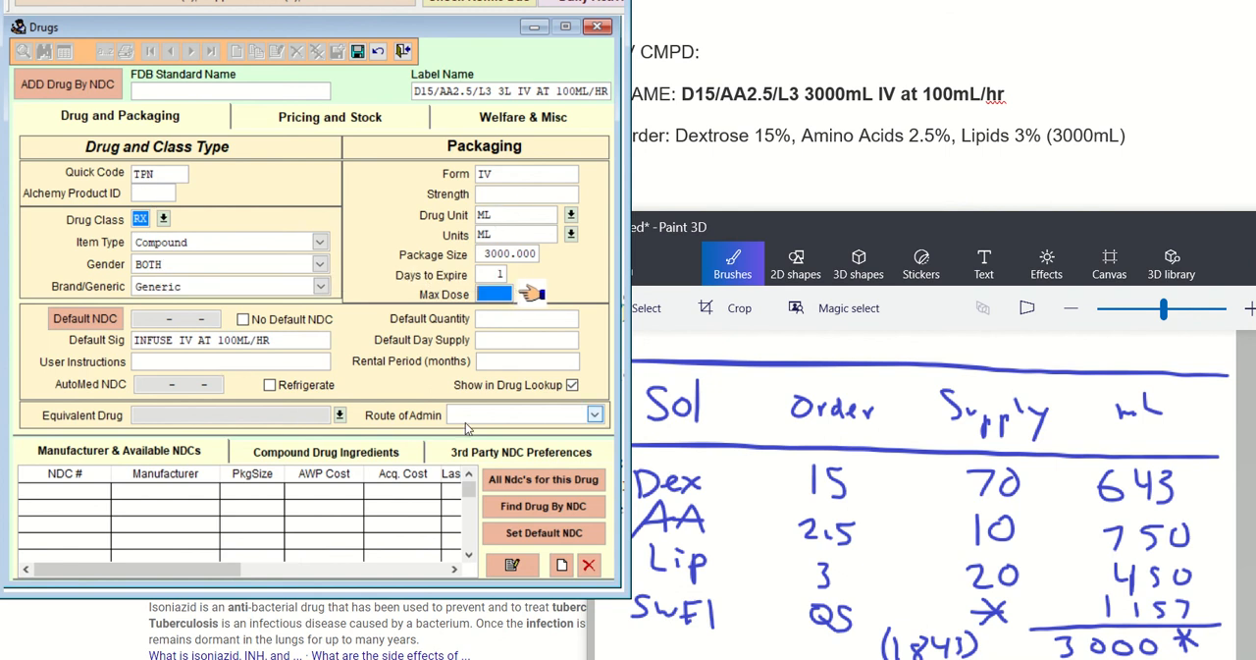
left_click(380, 53)
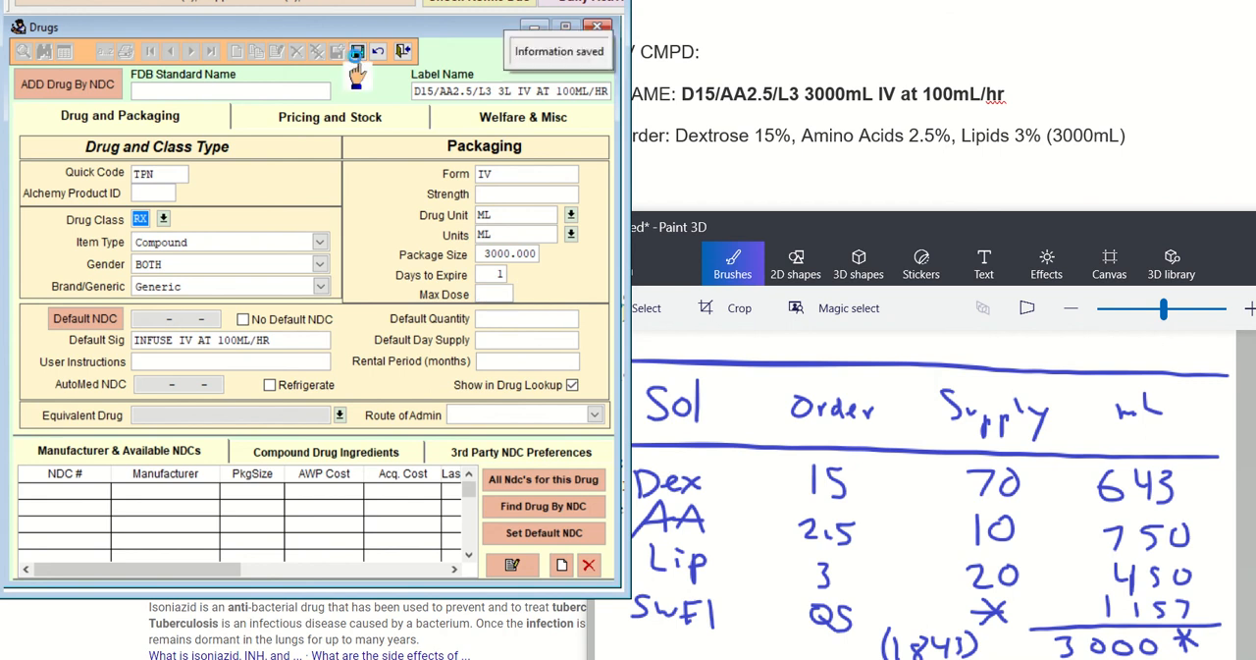
Start a new compound ingredient for the drug and mark the dextrose supply value 70 with an asterisk in Paint 3D
left_click(333, 463)
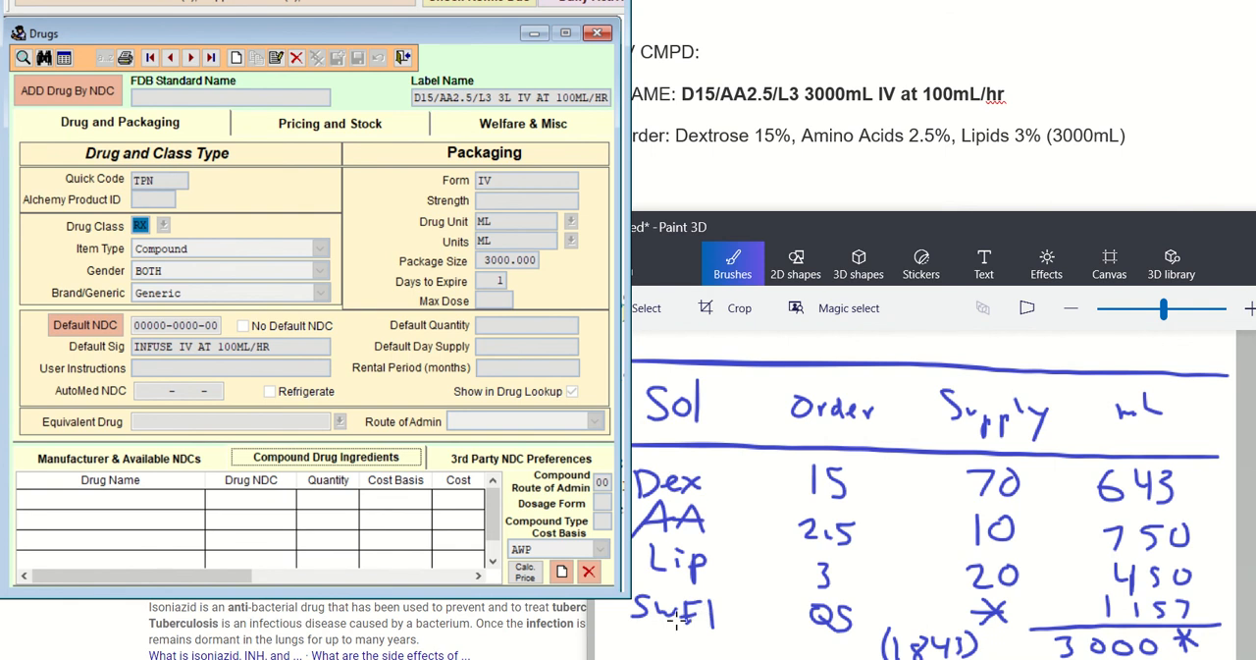
left_click(561, 571)
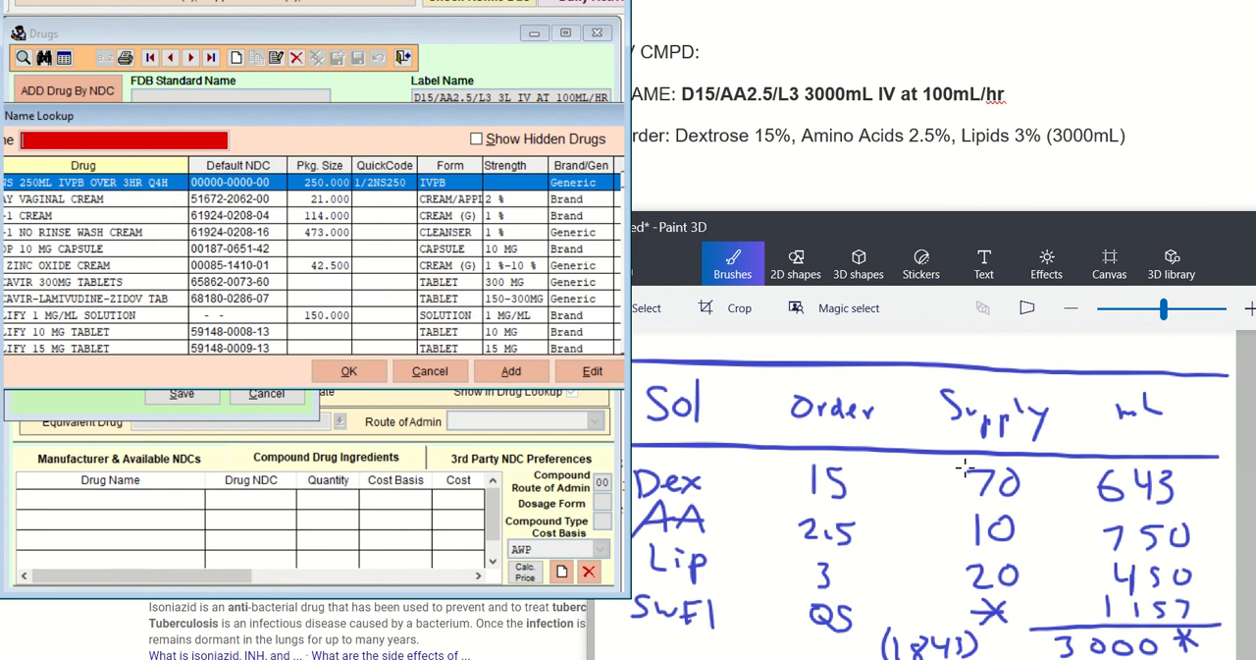
left_click_drag(963, 460, 946, 475)
left_click_drag(946, 462, 956, 481)
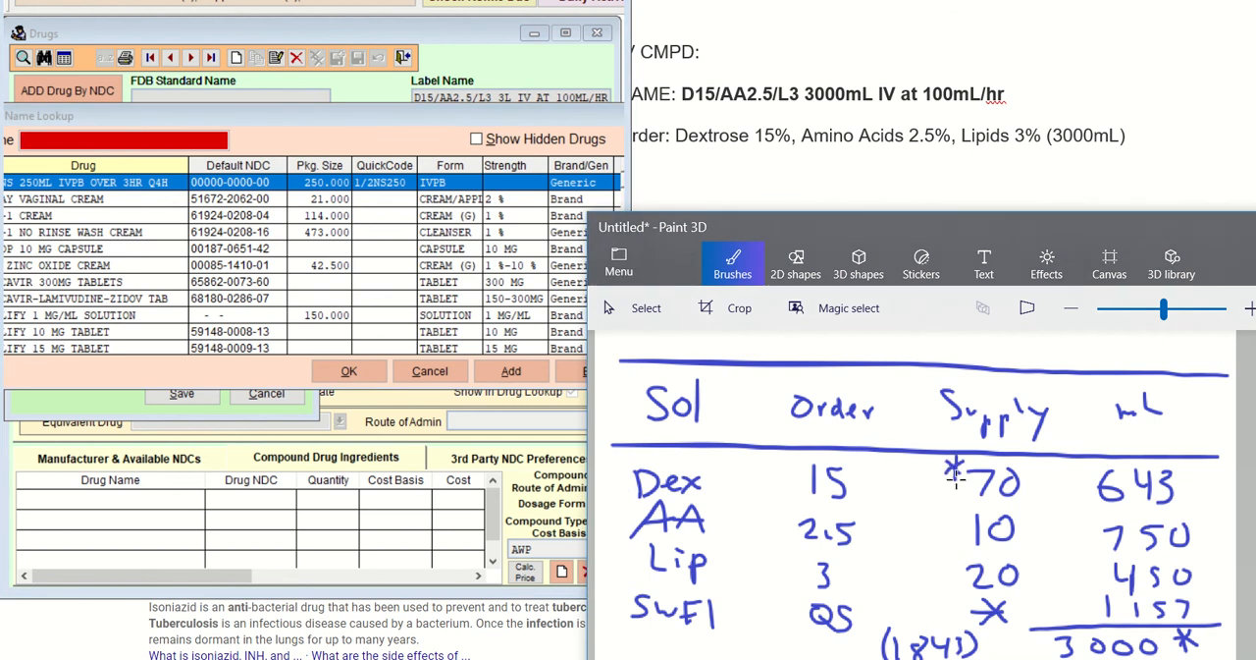
Look up DEXT in Visual SuperScript and choose the 1000 mL DEXTROSE 70%/WATER IV SOLN. as the ingredient
left_click(336, 255)
type("D")
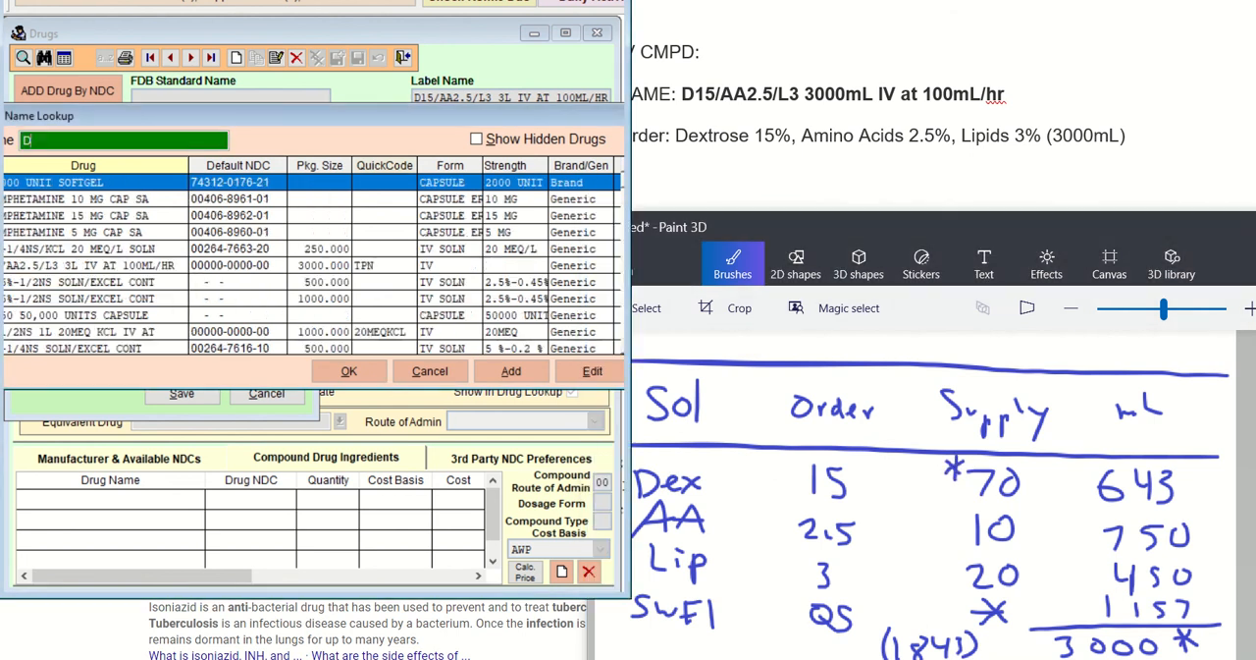
type("EXT")
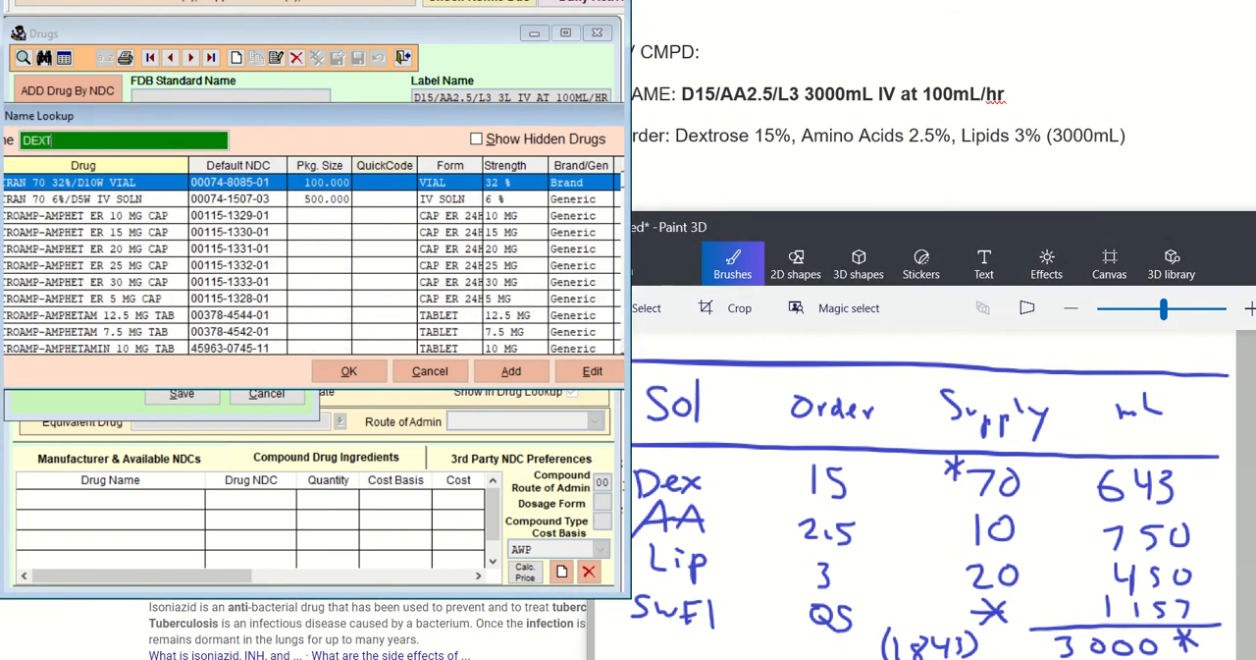
key("Down")
key("Down")
key("Down")
key("Down")
key("Down")
key("Down")
key("Down")
key("Down")
key("Down")
key("Down")
key("Down")
key("Down")
key("Down")
key("Down")
key("Down")
key("Down")
key("Down")
key("Down")
key("Down")
key("Down")
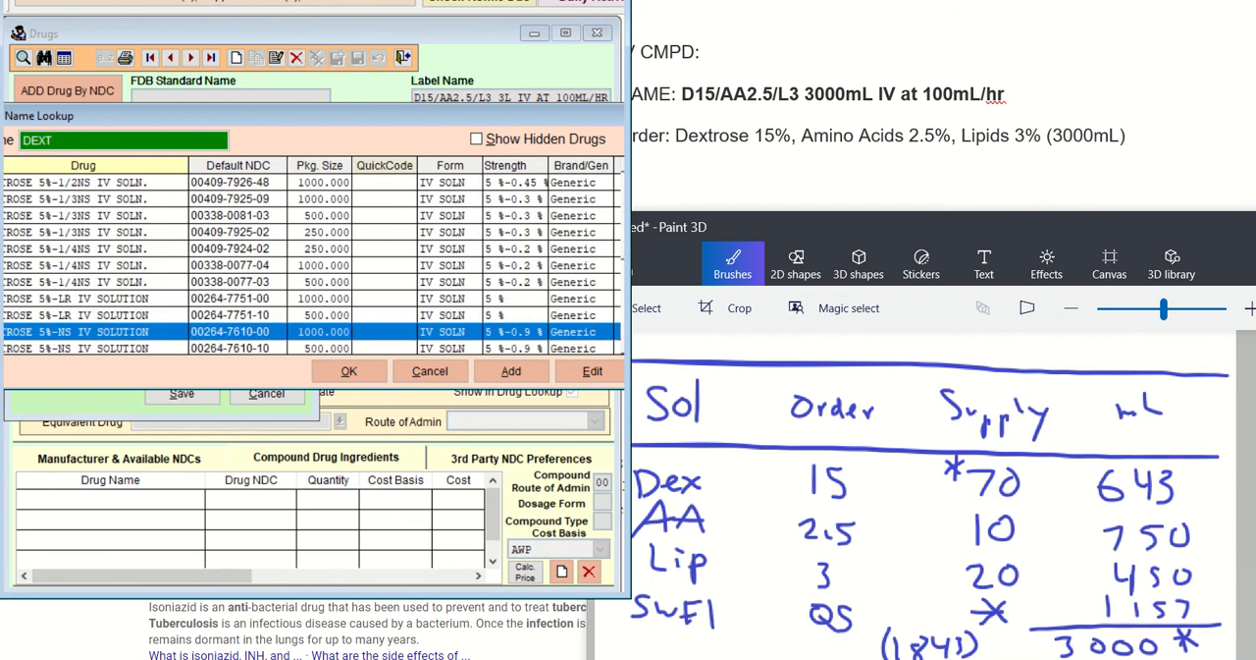
key("Down")
key("Down")
key("Down")
key("Down")
key("Down")
key("Down")
key("Down")
key("Down")
key("Down")
key("Down")
key("Down")
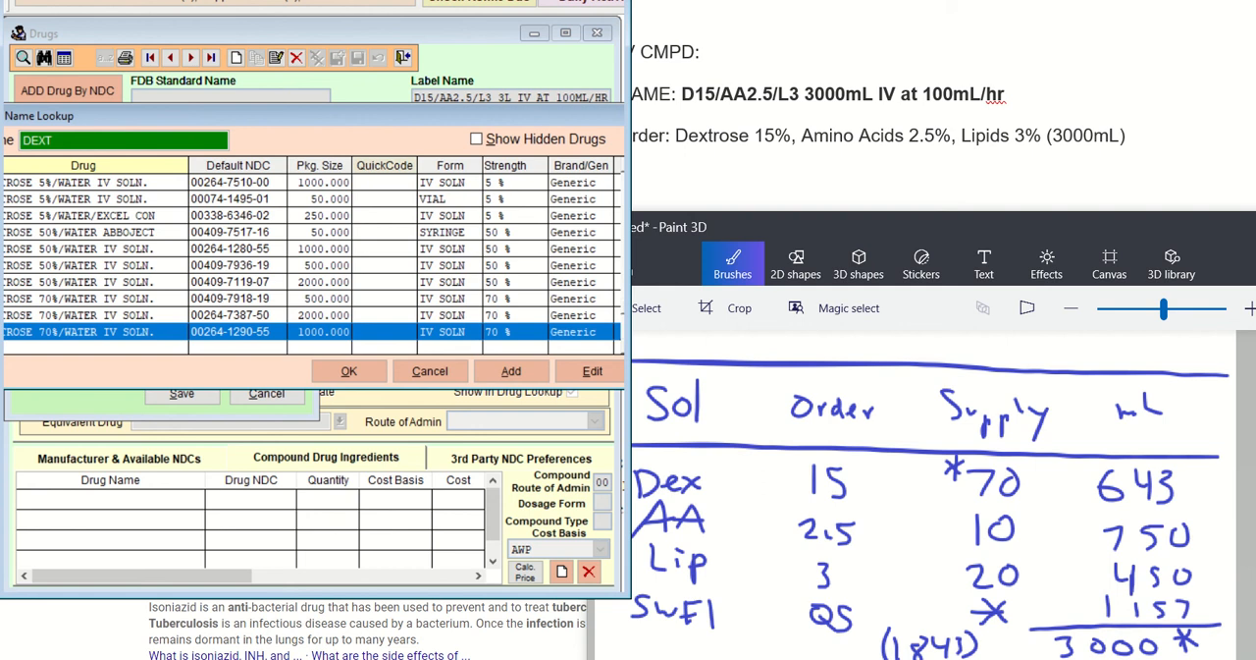
key("Return")
Set the dextrose quantity to 643, mark 643 with an asterisk in the Paint 3D table, and save the ingredient
key("Tab")
key("Tab")
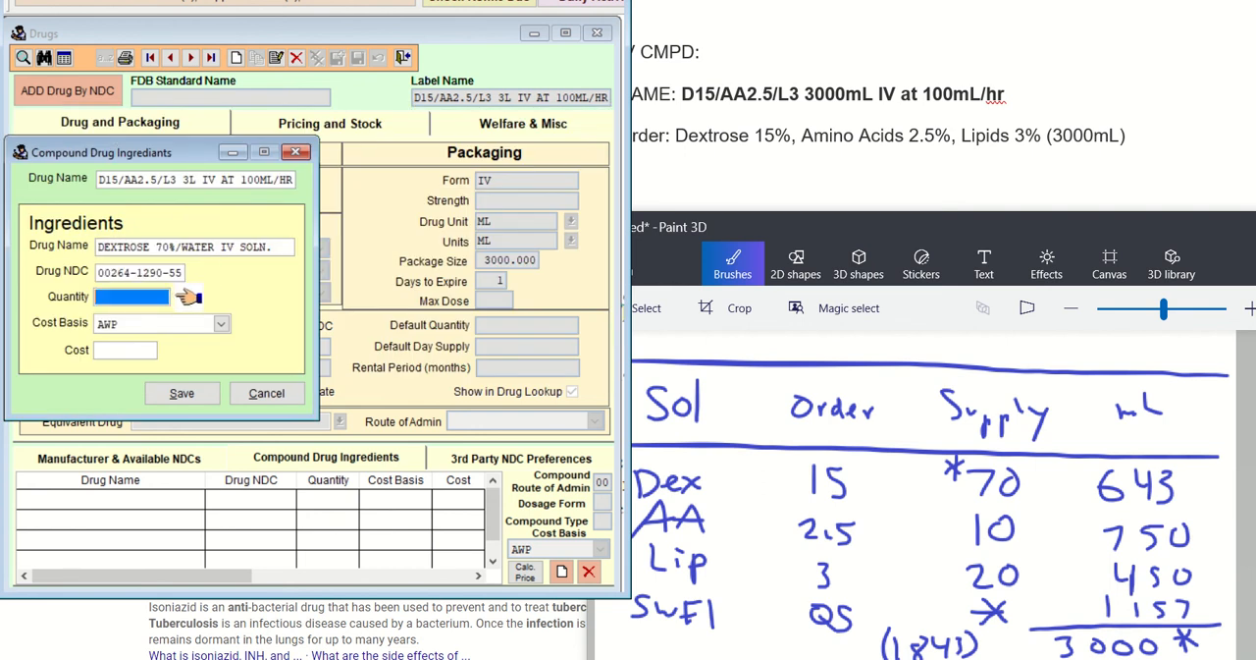
type("643 .000")
left_click(1085, 476)
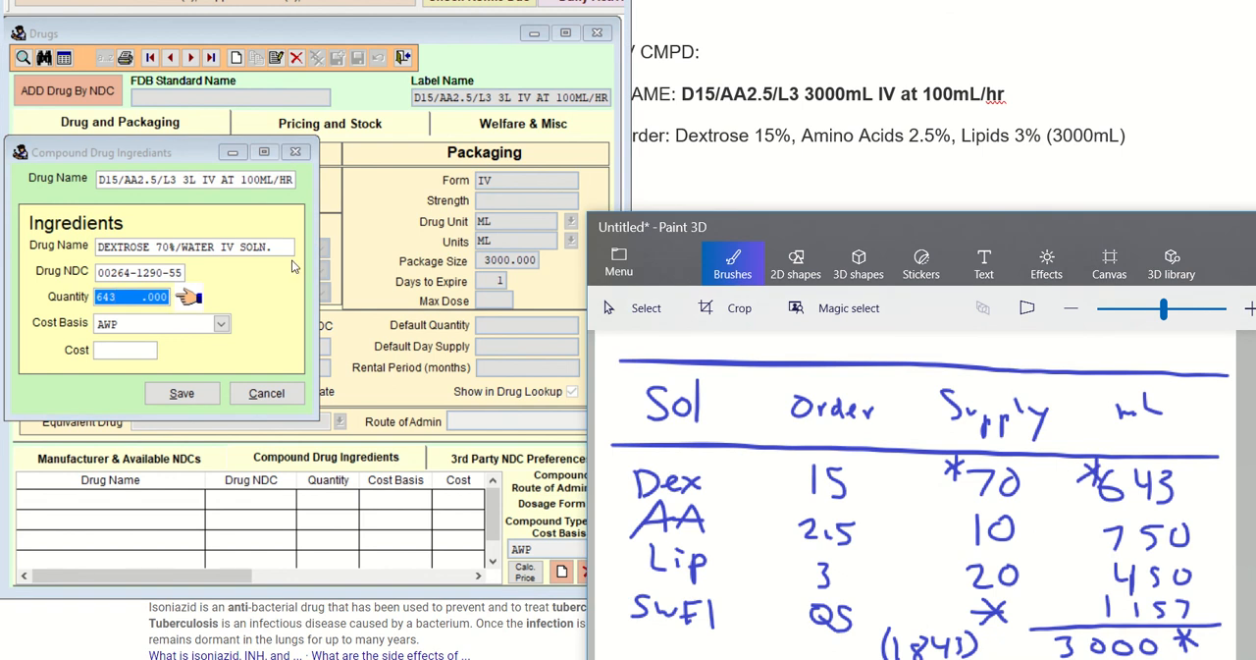
left_click(176, 302)
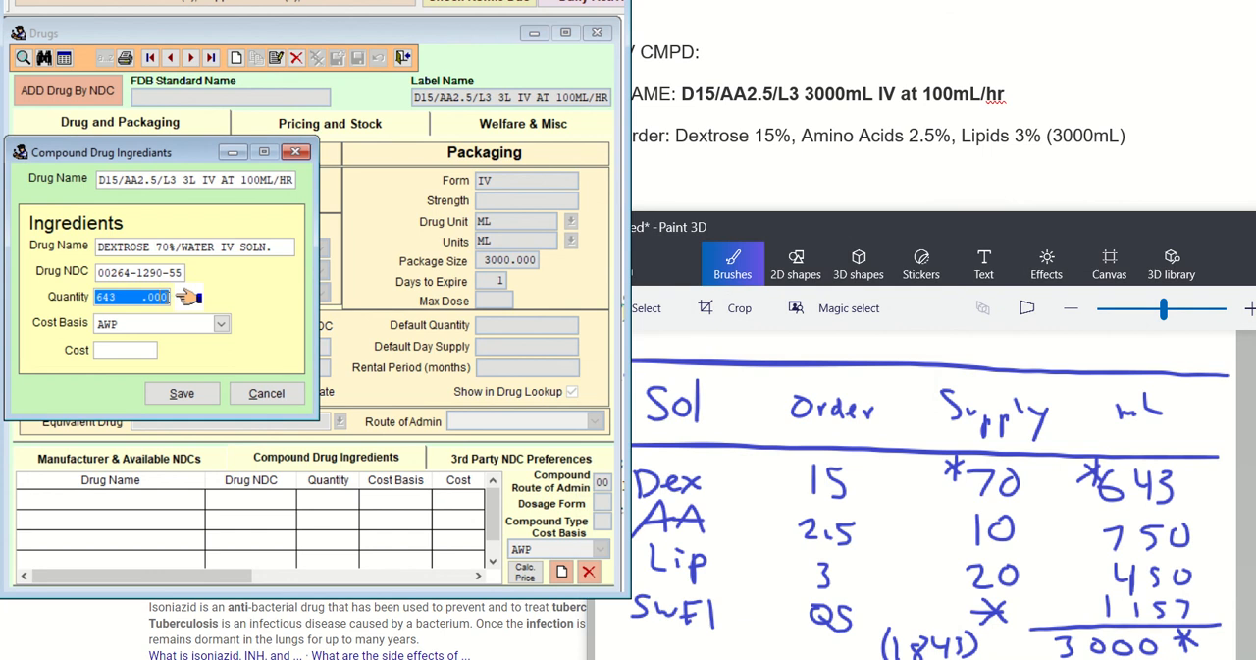
key("Tab")
key("Tab")
key("Tab")
key("Return")
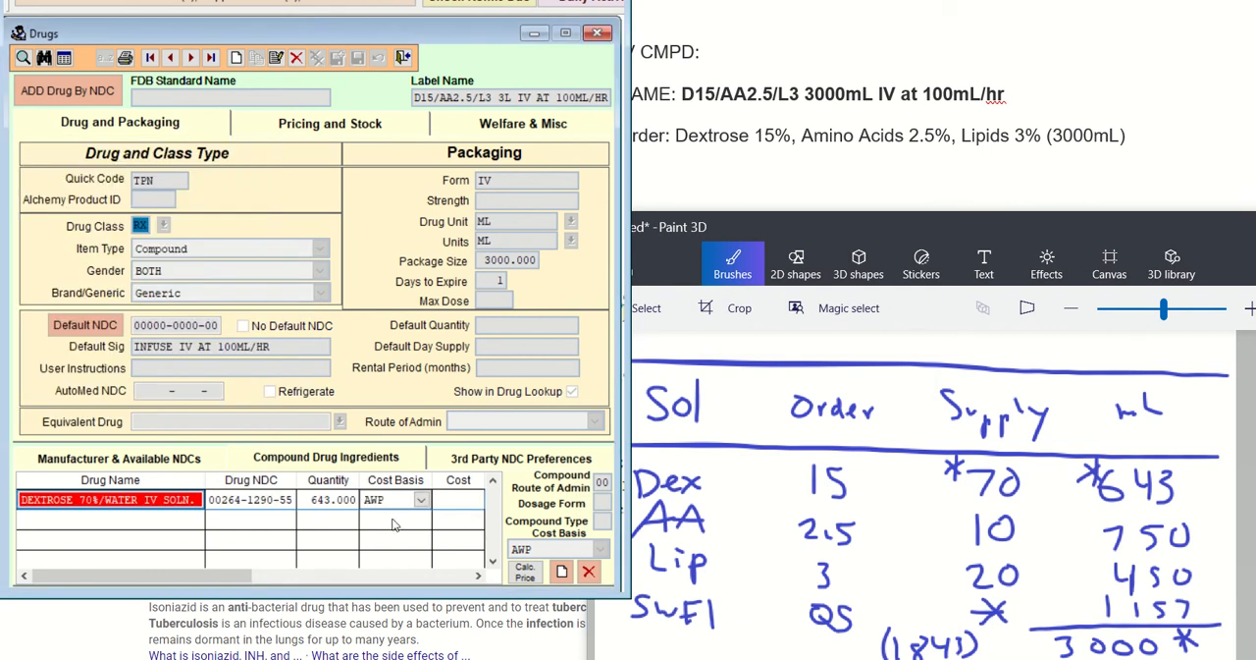
left_click(456, 499)
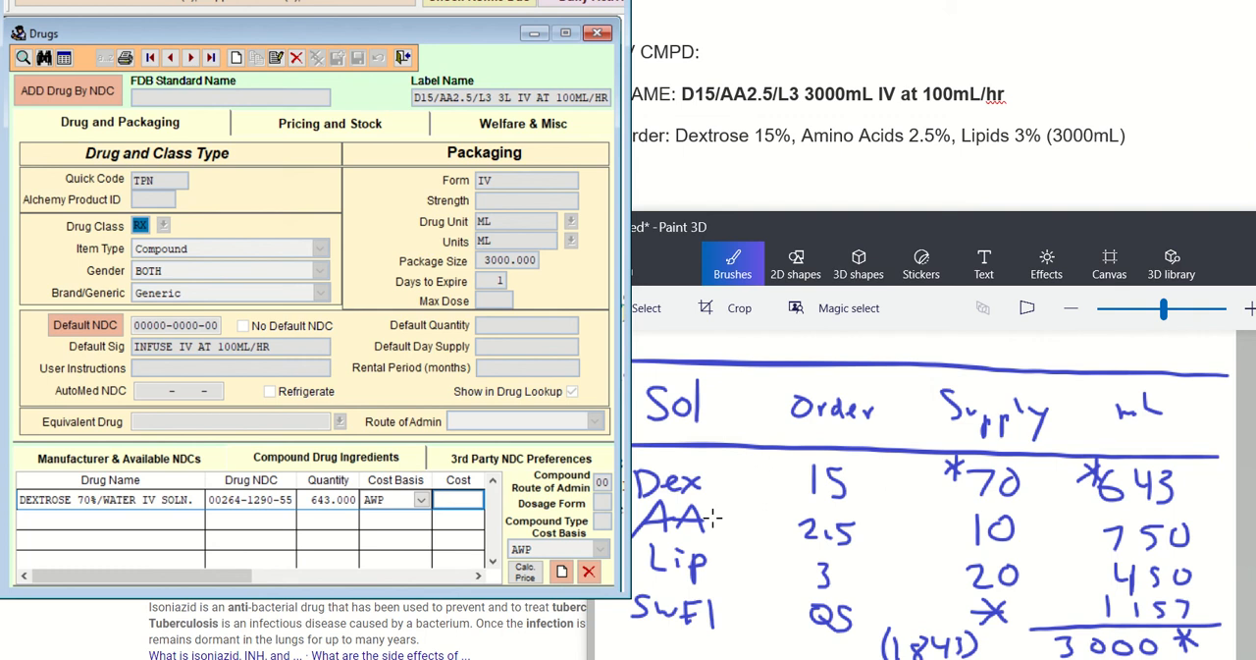
Add another compound ingredient, look up AMI, and choose AMINOSYN II 10% IV SOLUTION
left_click(562, 572)
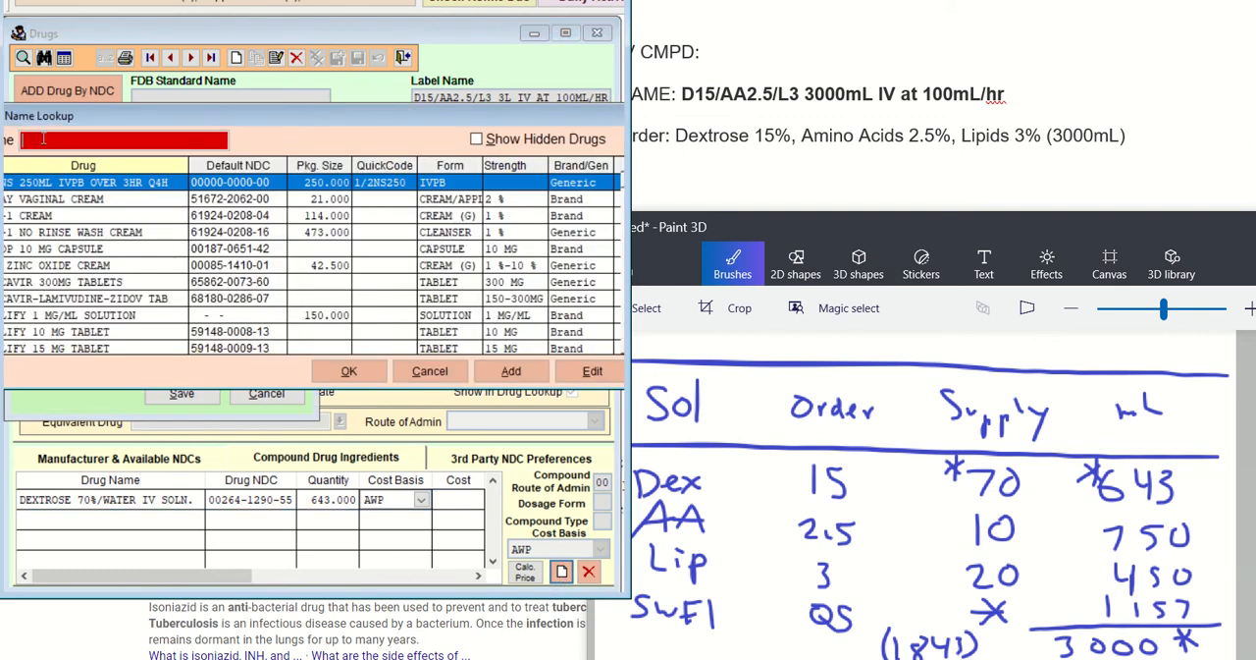
type("A")
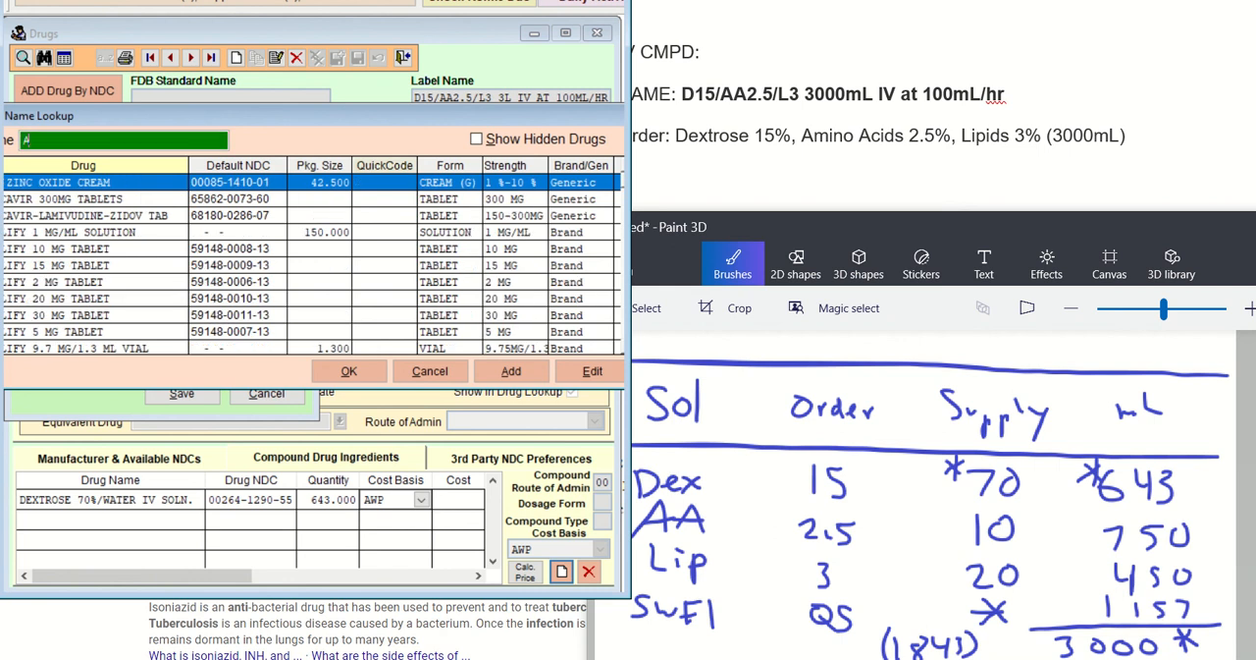
type("M")
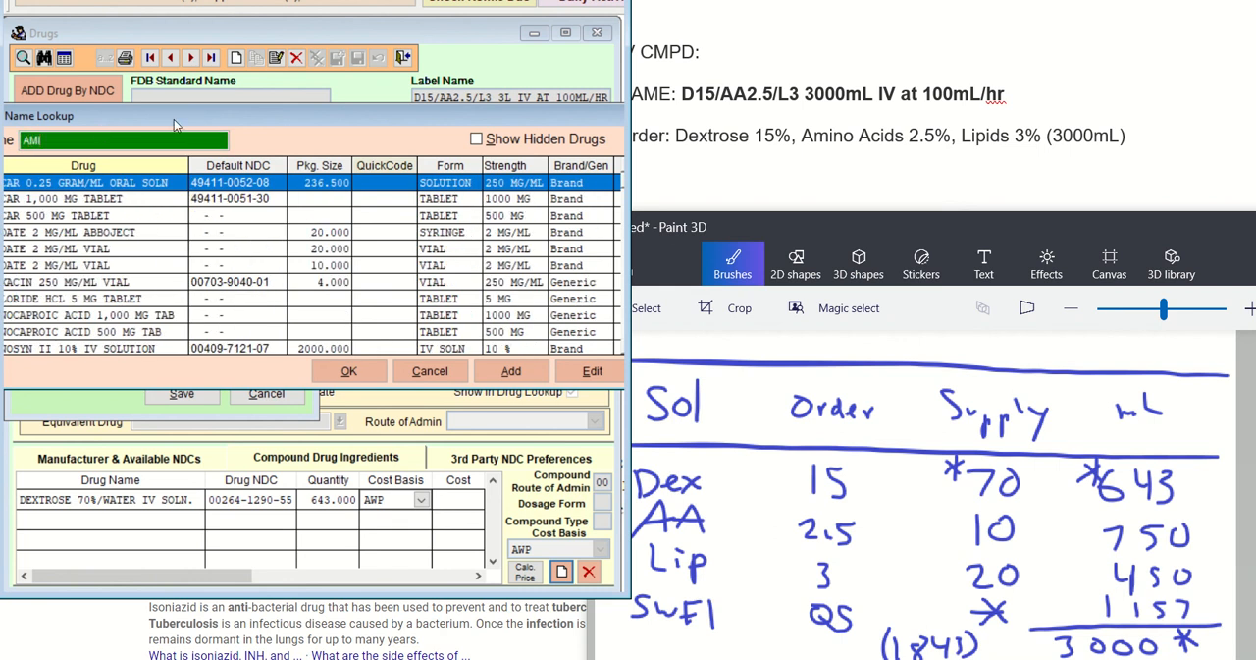
type("I")
left_click(124, 341)
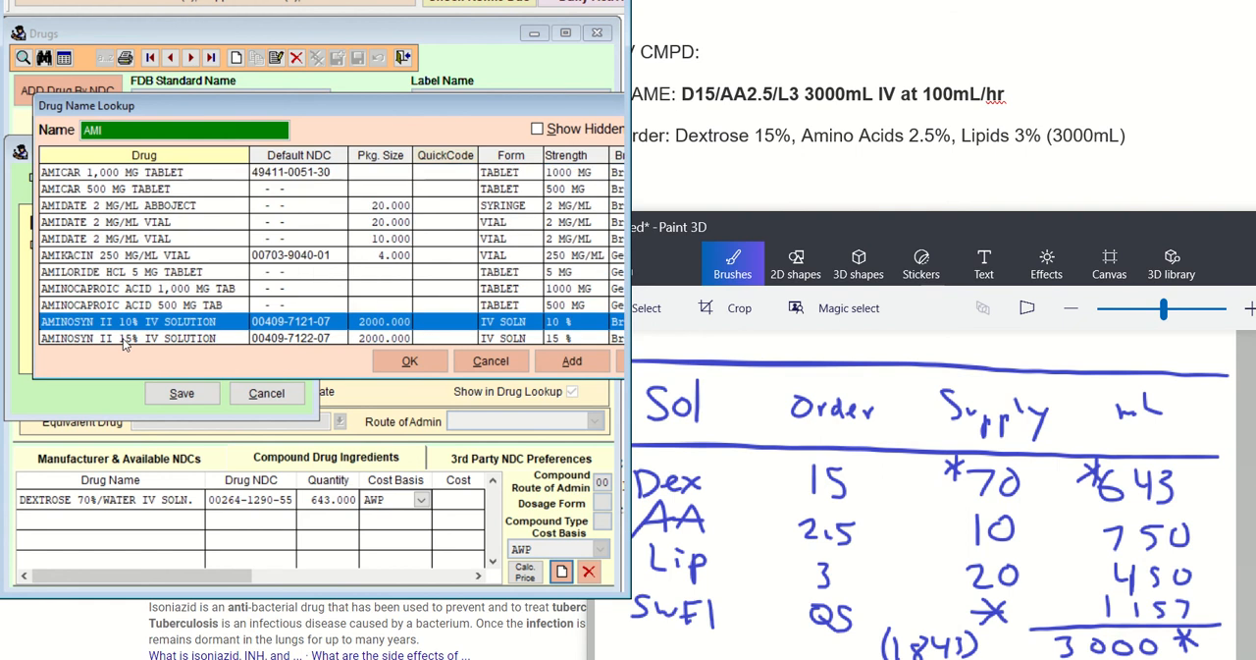
scroll(125, 340, "down", 3)
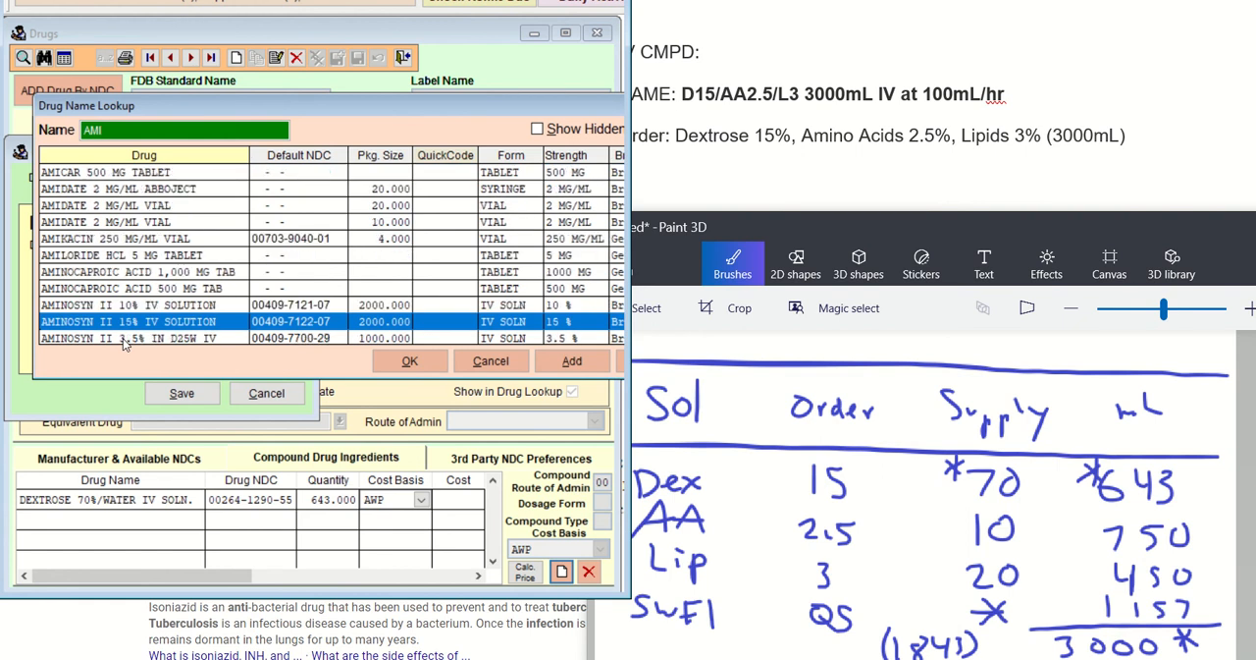
left_click(135, 274)
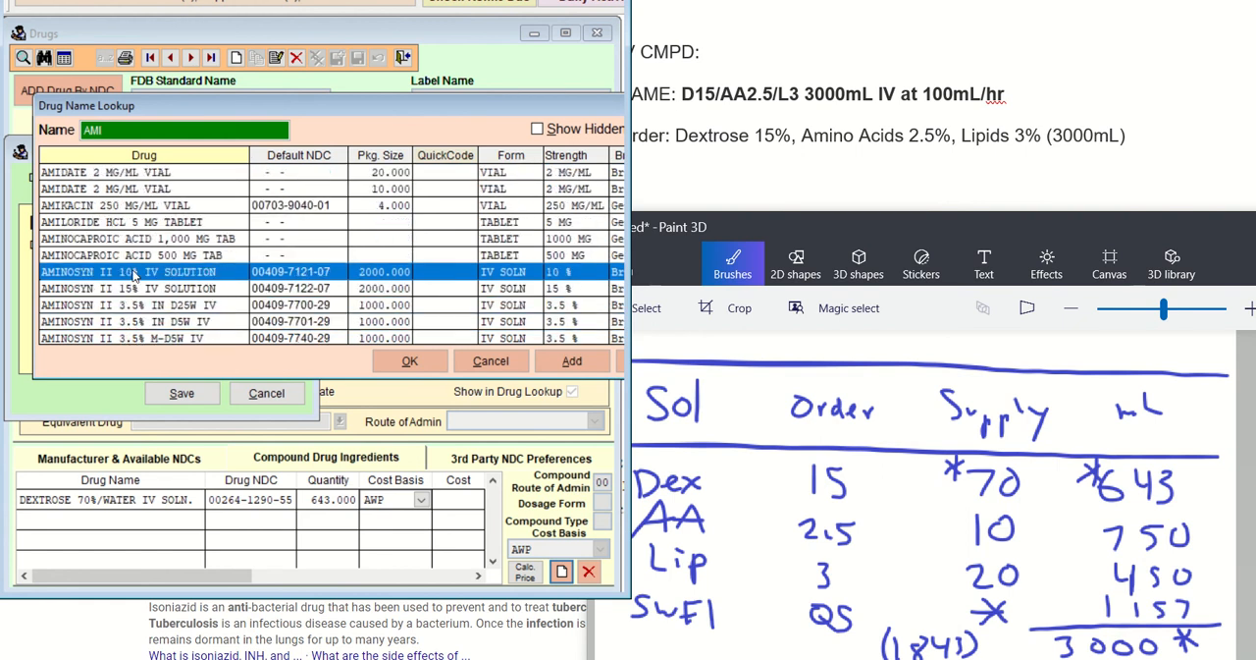
left_click(392, 360)
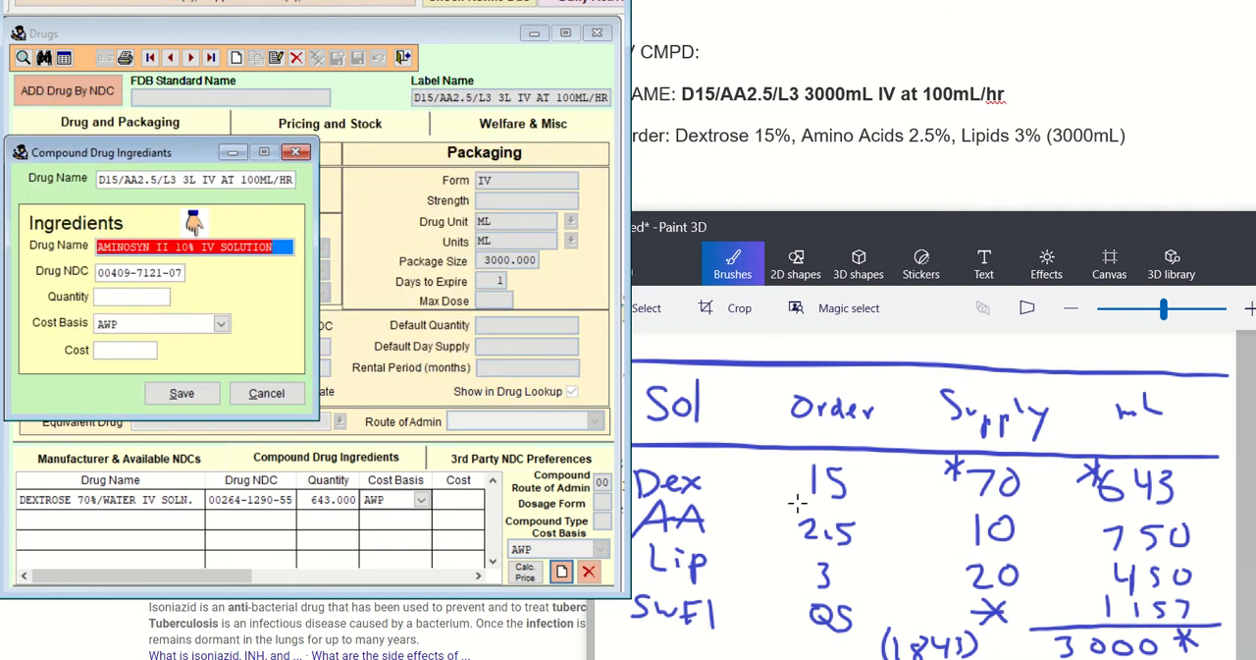
Mark the amino acid supply value 10 and volume 750 with asterisks in the Paint 3D table
mouse_move(958, 513)
left_mouse_down()
mouse_move(938, 524)
mouse_move(960, 526)
mouse_move(946, 540)
left_mouse_up()
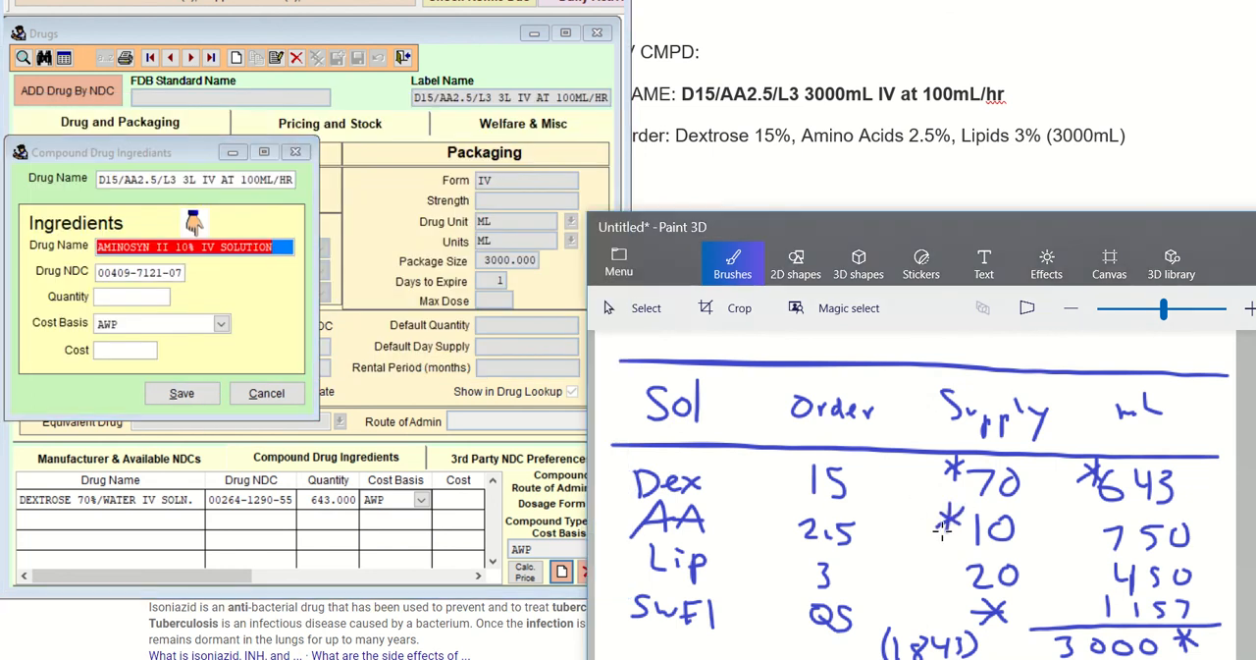
mouse_move(1097, 517)
left_mouse_down()
mouse_move(1086, 536)
mouse_move(1103, 535)
left_mouse_up()
left_click_drag(1097, 512, 1094, 546)
Set the AMINOSYN II 10% quantity to 750 in Visual SuperScript and save the ingredient
left_click(272, 279)
key("Tab")
key("Tab")
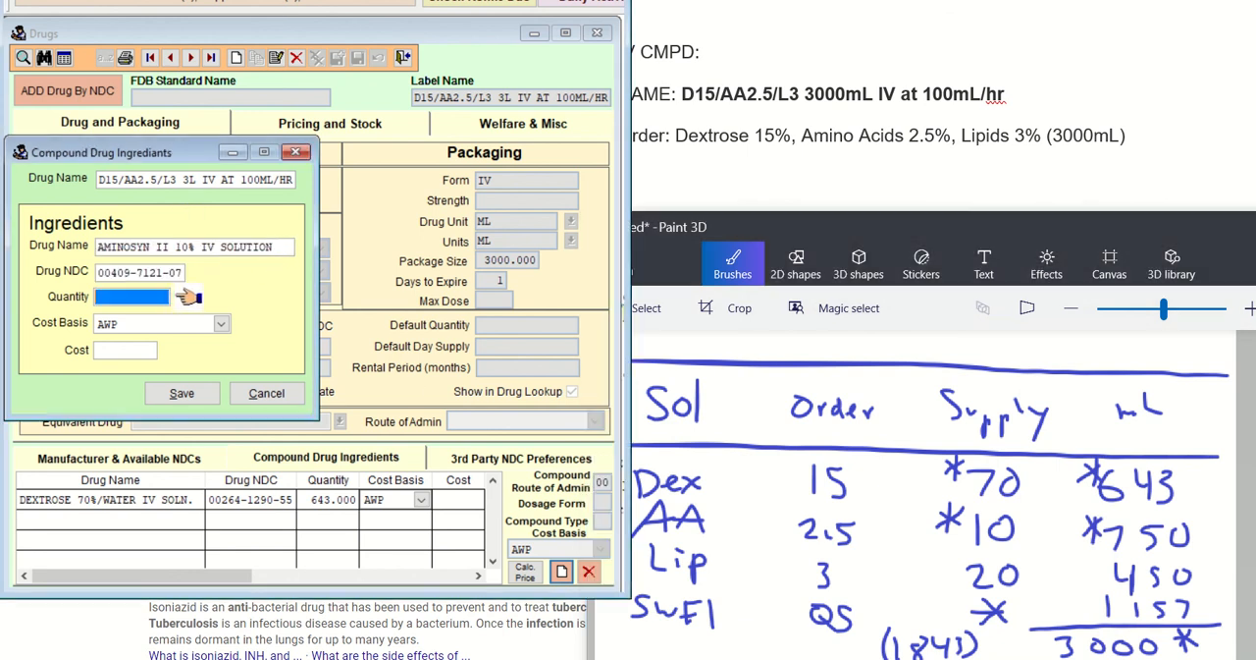
type("750")
key("Tab")
key("Tab")
key("Tab")
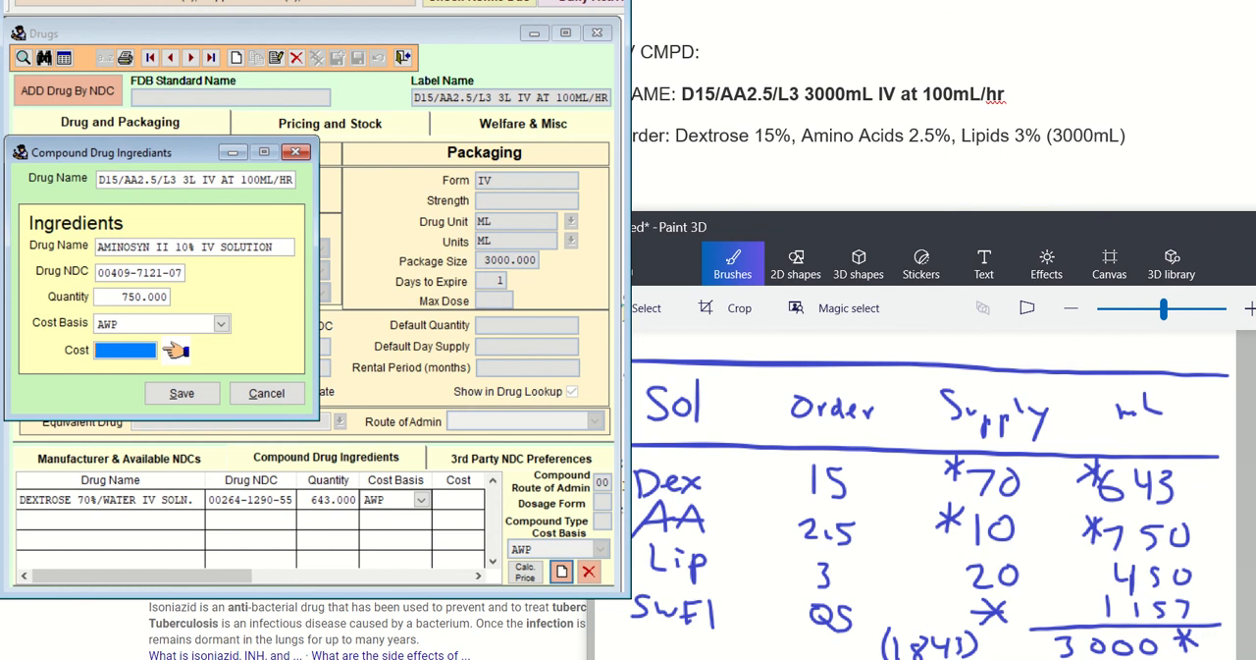
key("Return")
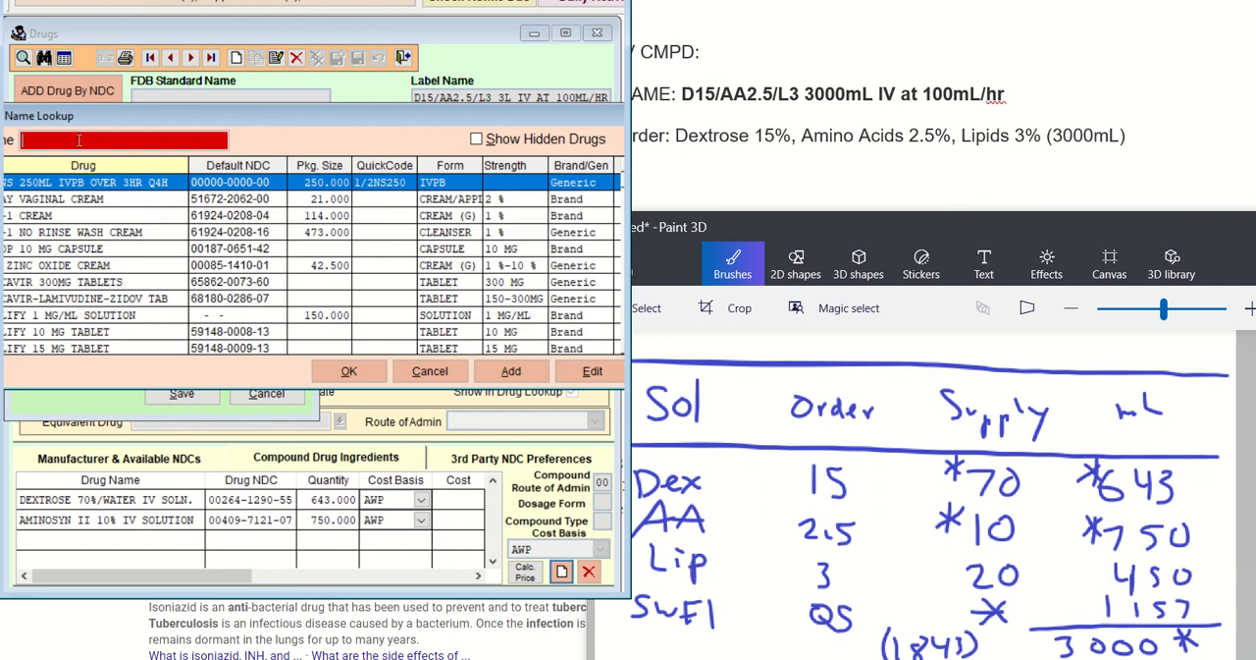
Look up LIPO and choose the 200 mL LIPOSYN II 20% IV FAT EMUL as the next compound ingredient
type("LIPO")
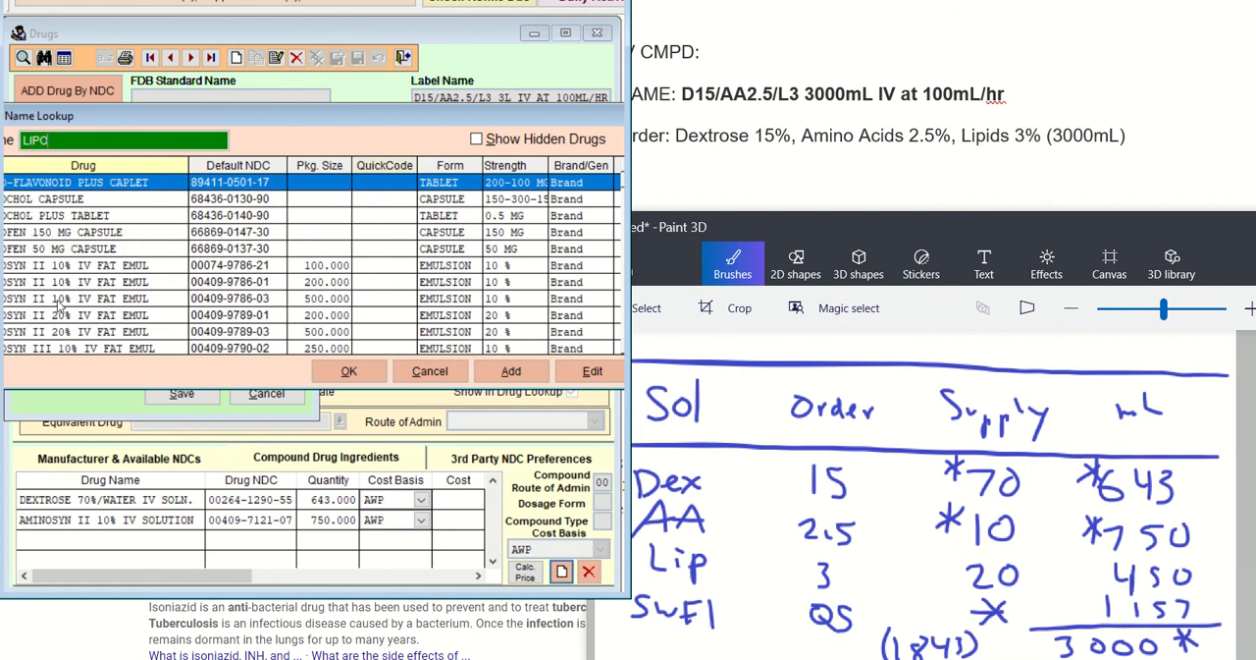
left_click(67, 319)
left_click_drag(128, 119, 179, 117)
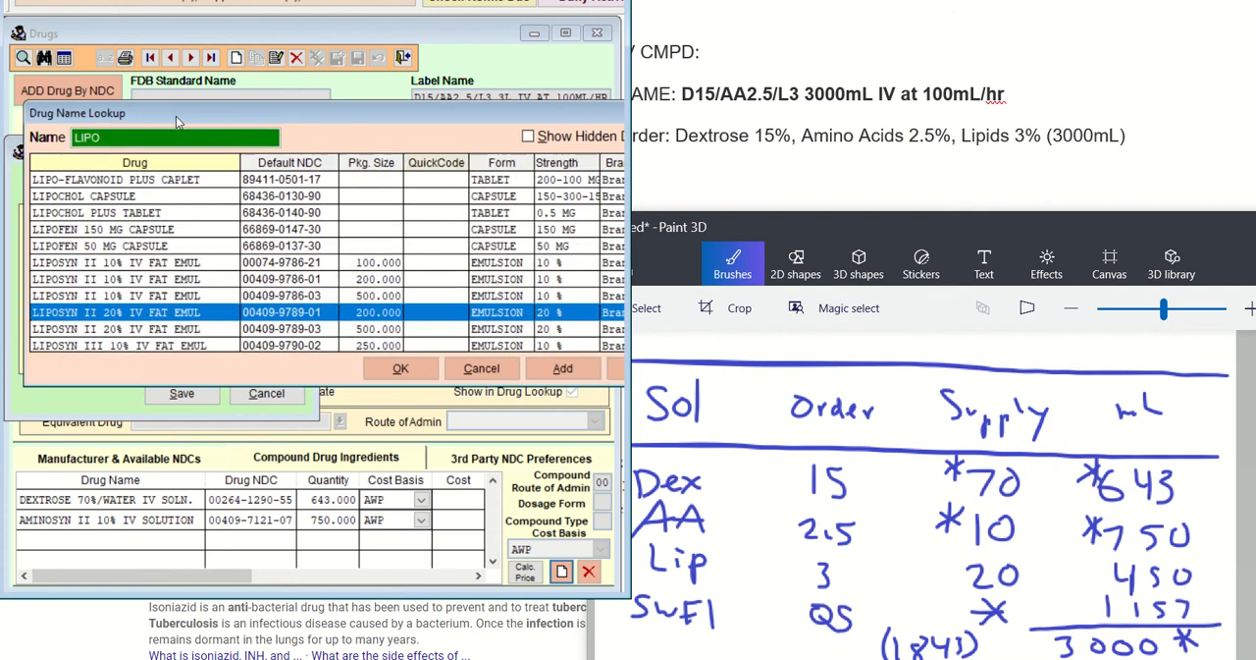
left_click(402, 370)
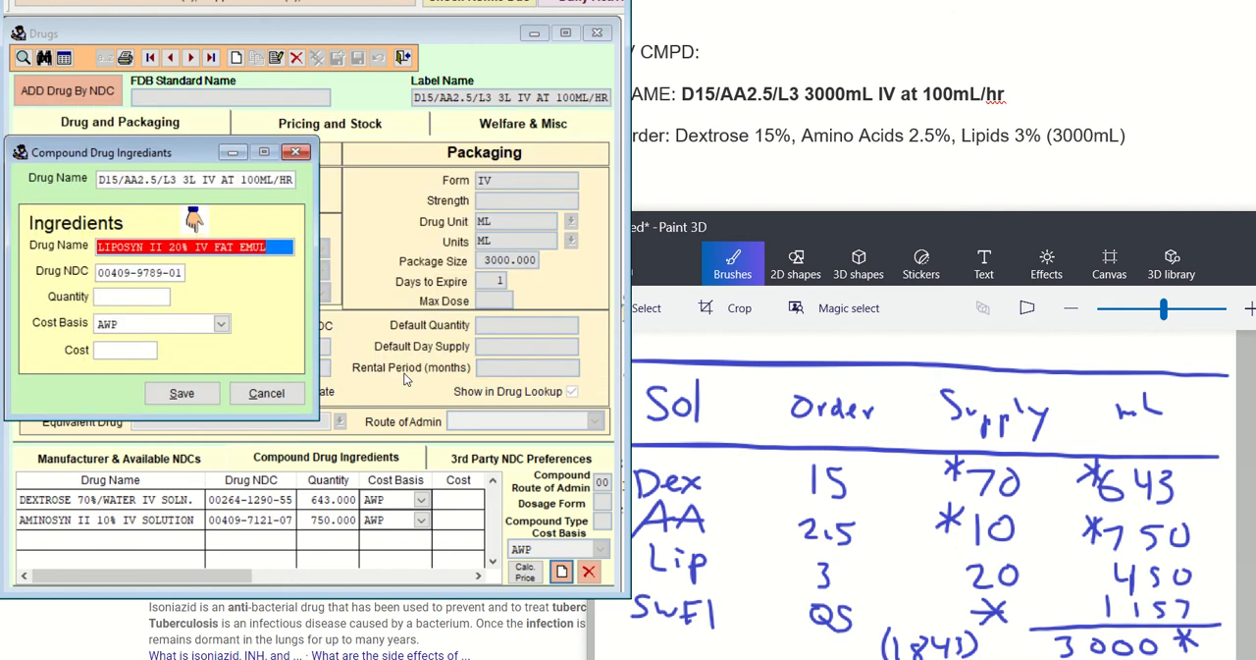
Set the LIPOSYN II 20% quantity to 450 and save the ingredient
key("Tab")
key("Tab")
type("450")
key("Tab")
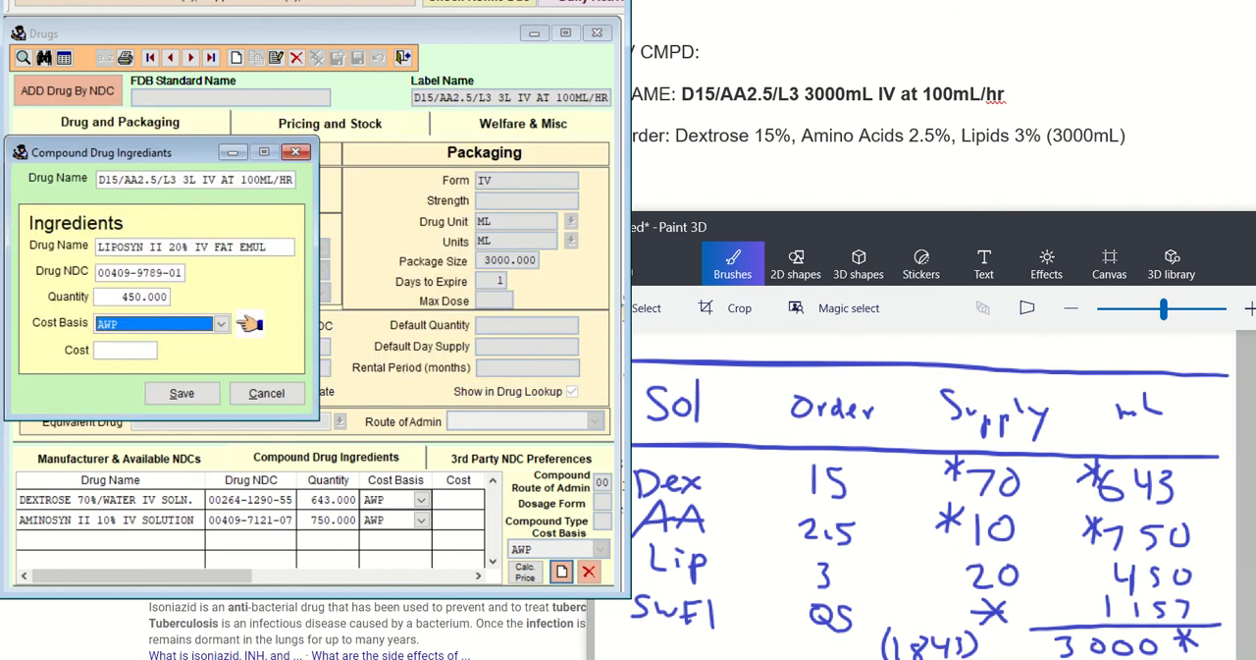
key("Tab")
key("Tab")
key("Return")
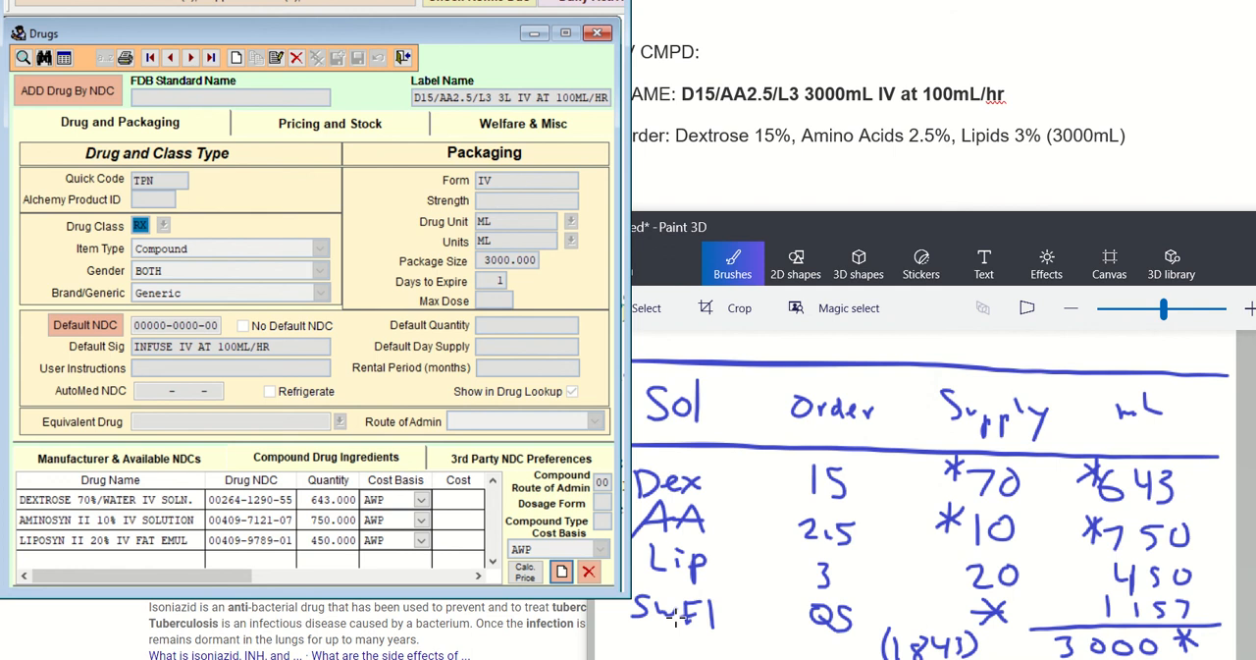
Look up STER and choose the 1000 mL STERILE WATER FOR INJECTION as the next compound ingredient
left_click(562, 571)
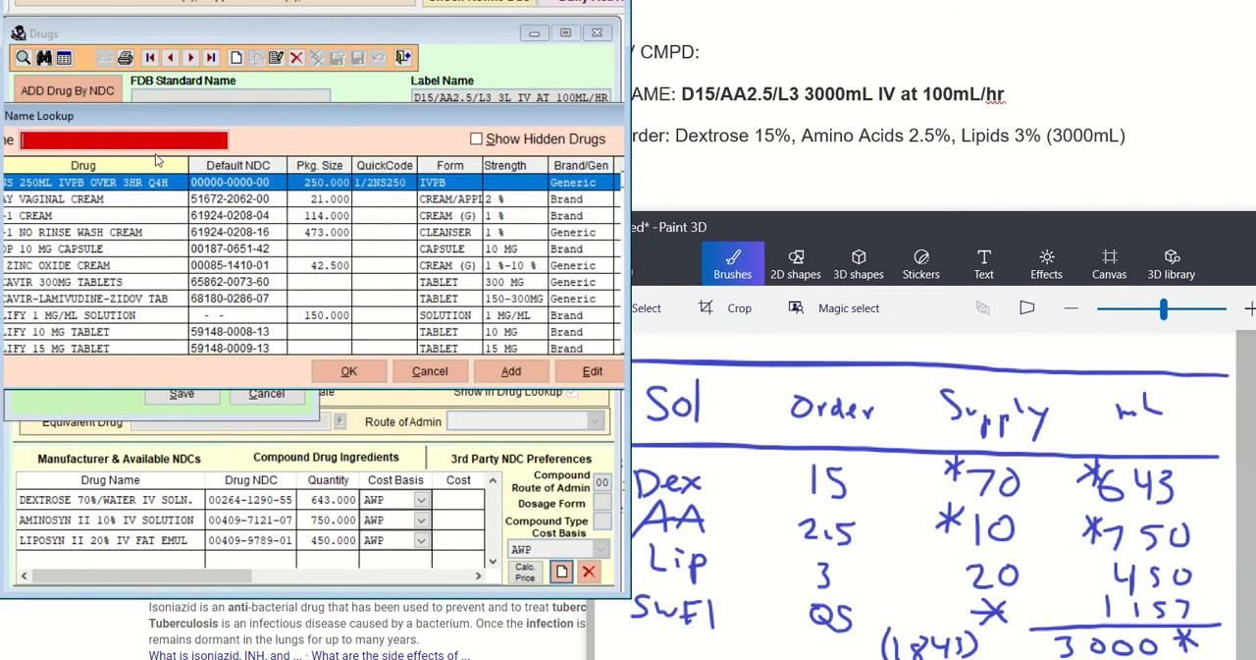
type("STER")
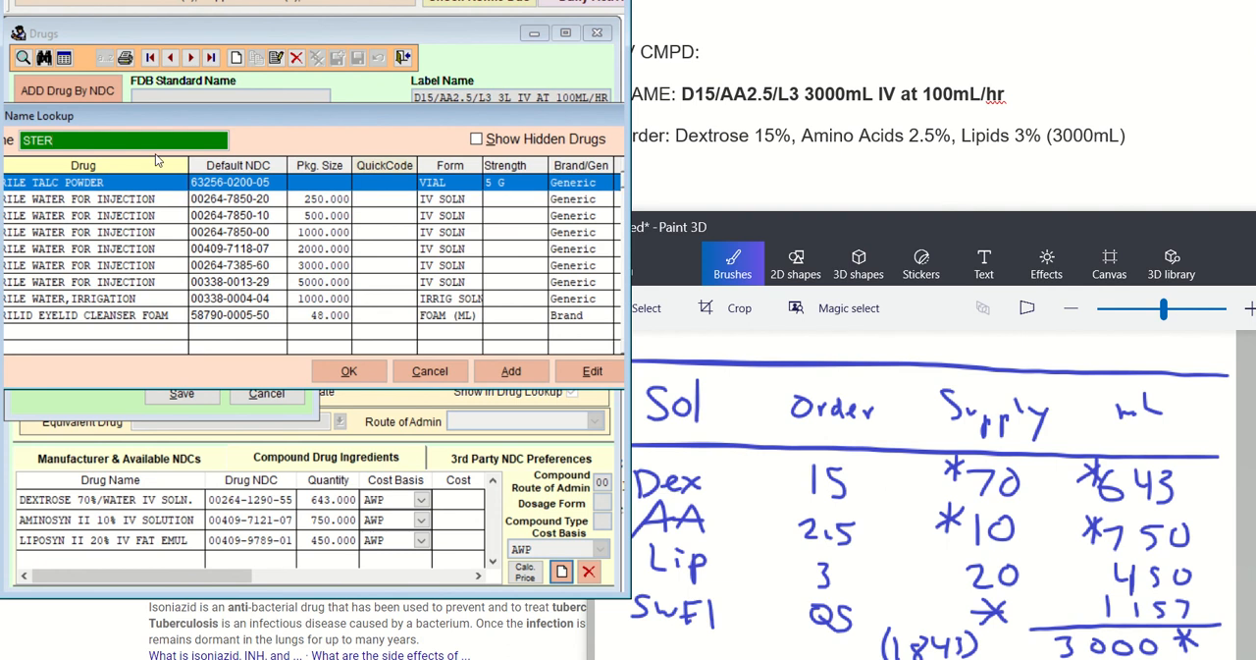
key("Down")
key("Down")
key("Down")
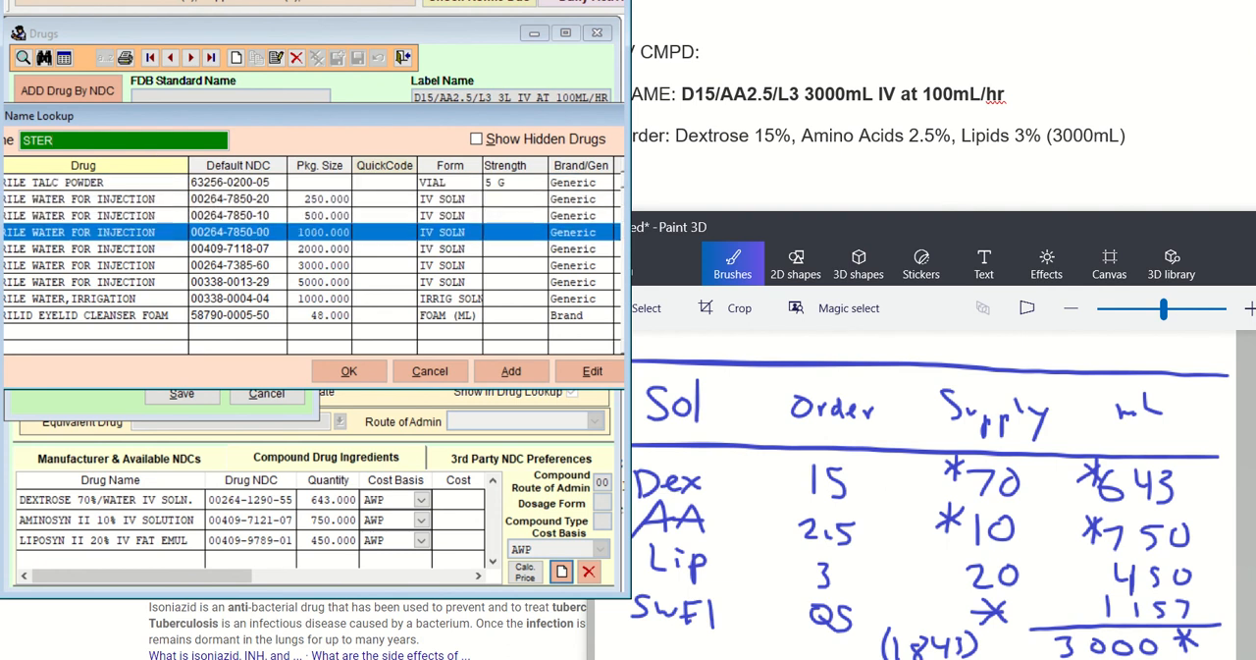
key("Return")
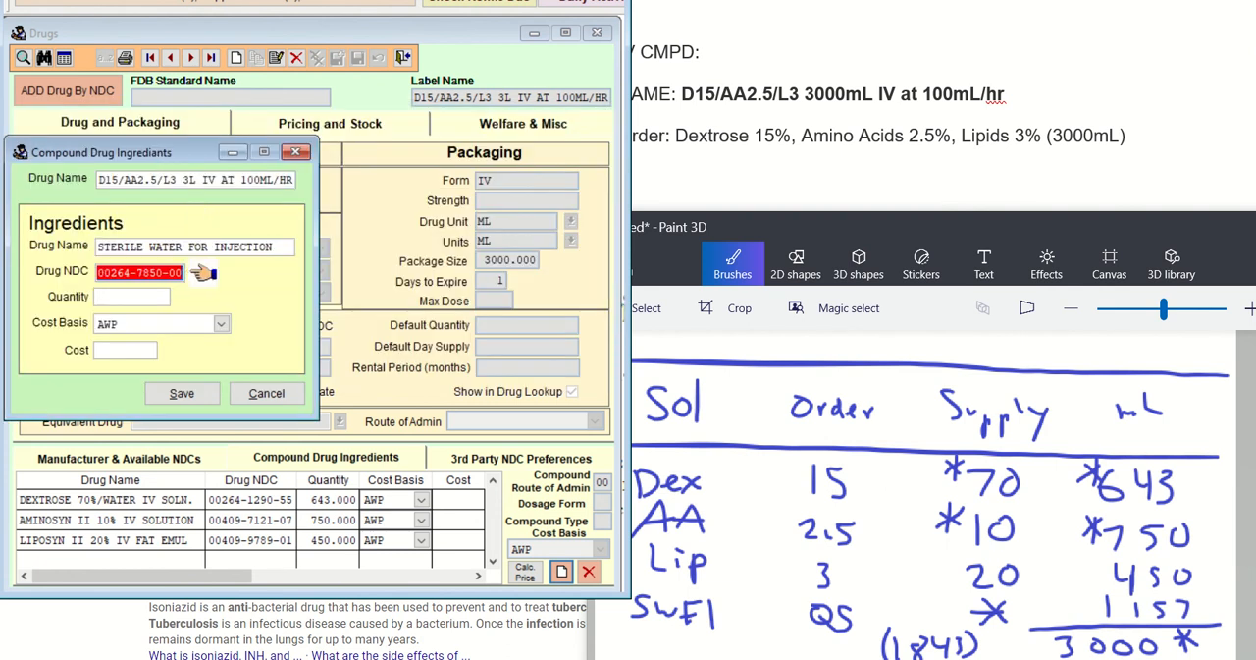
Set the sterile water quantity to 1157, save the ingredient, and close ingredient entry without adding another
type("1157")
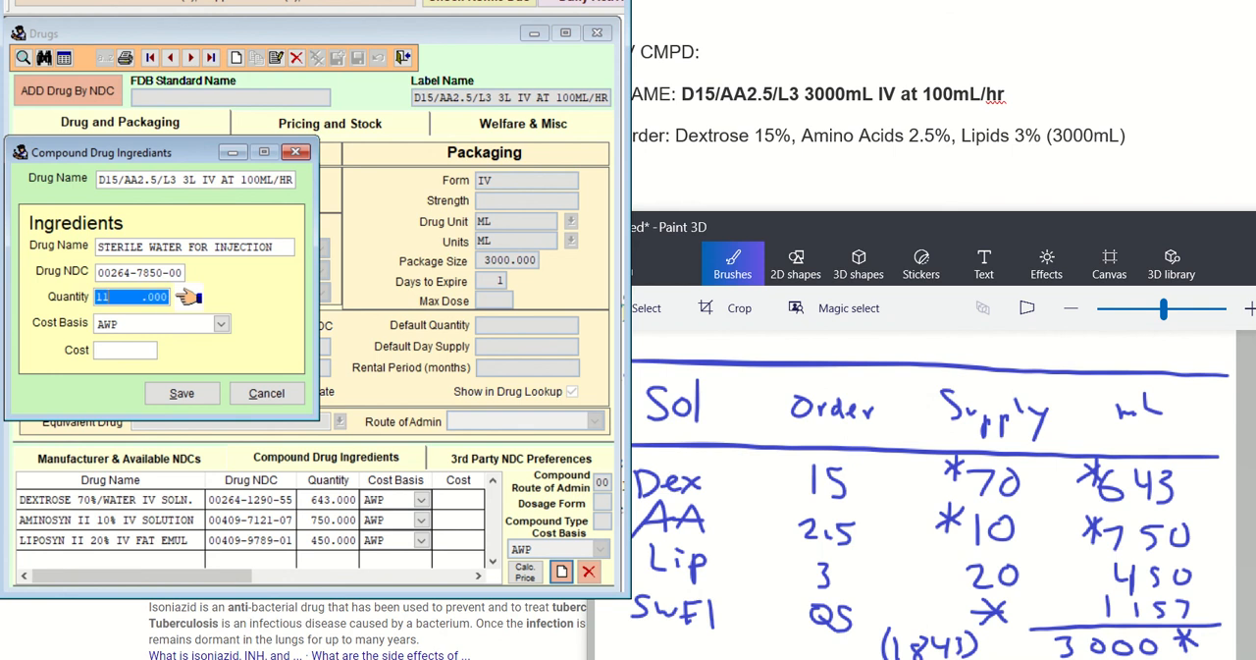
key("Tab")
key("Tab")
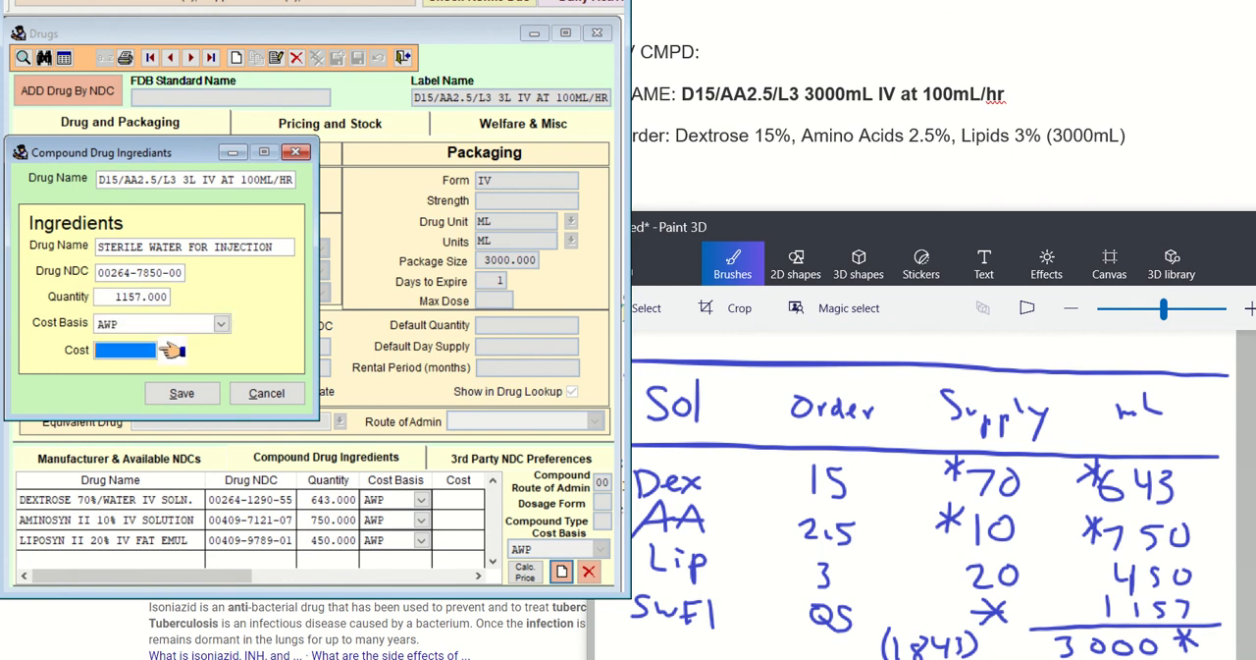
key("Tab")
key("Return")
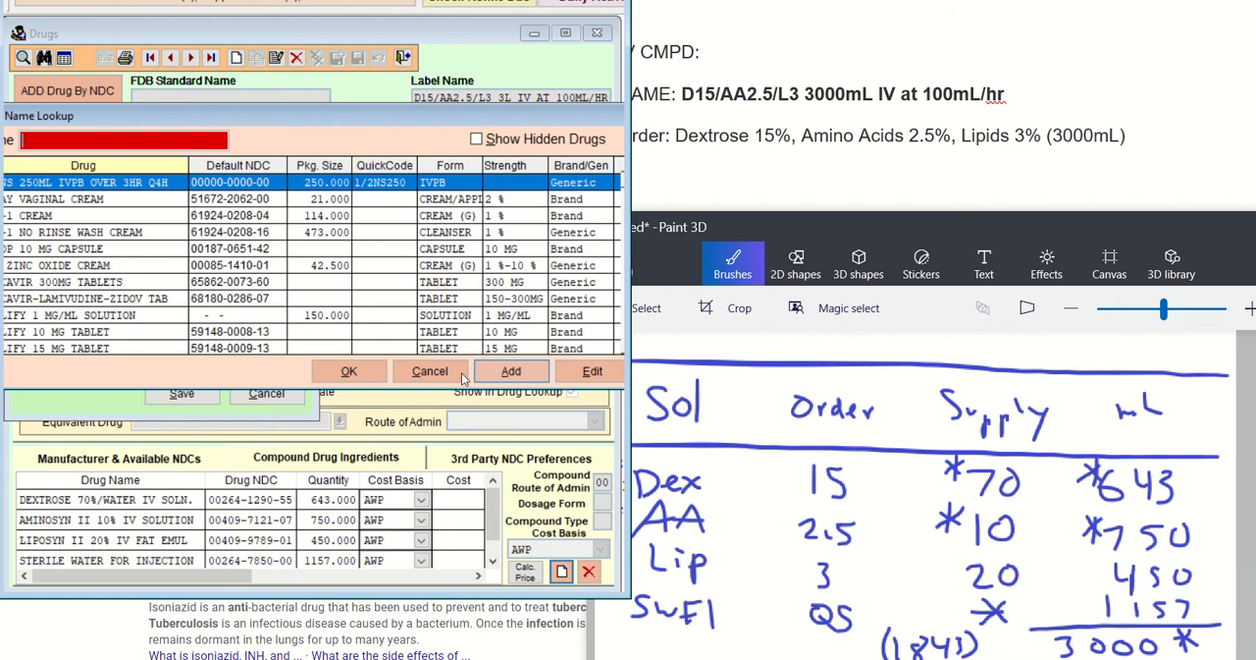
left_click(428, 371)
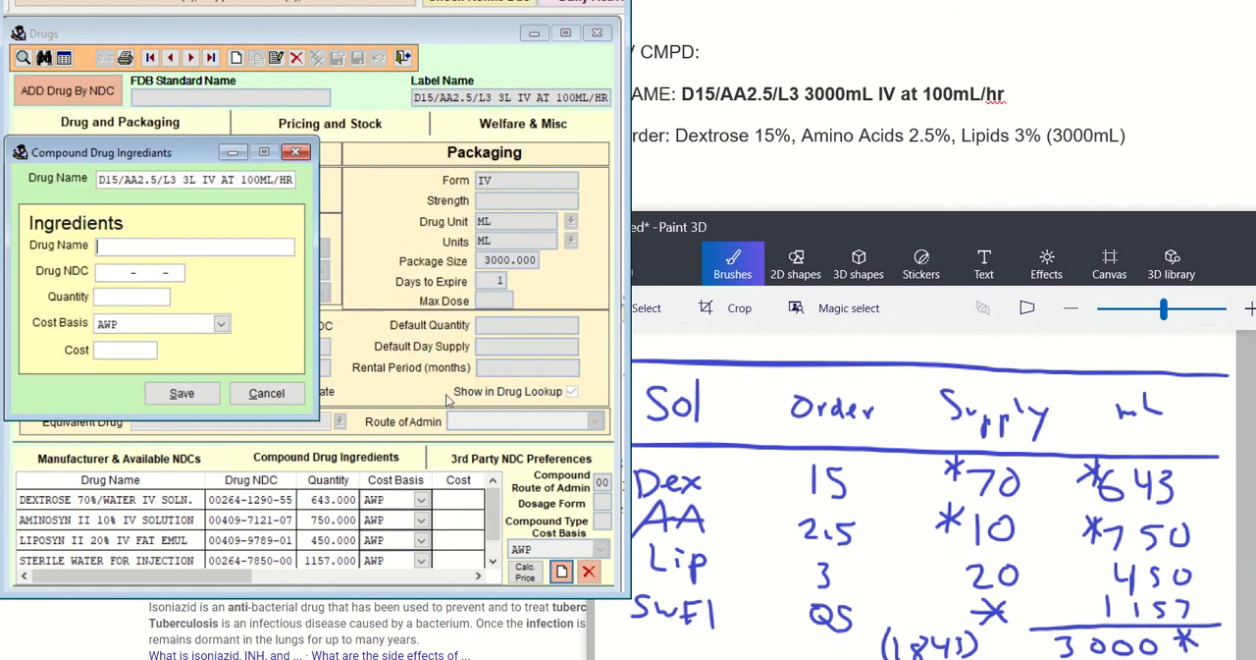
left_click(282, 392)
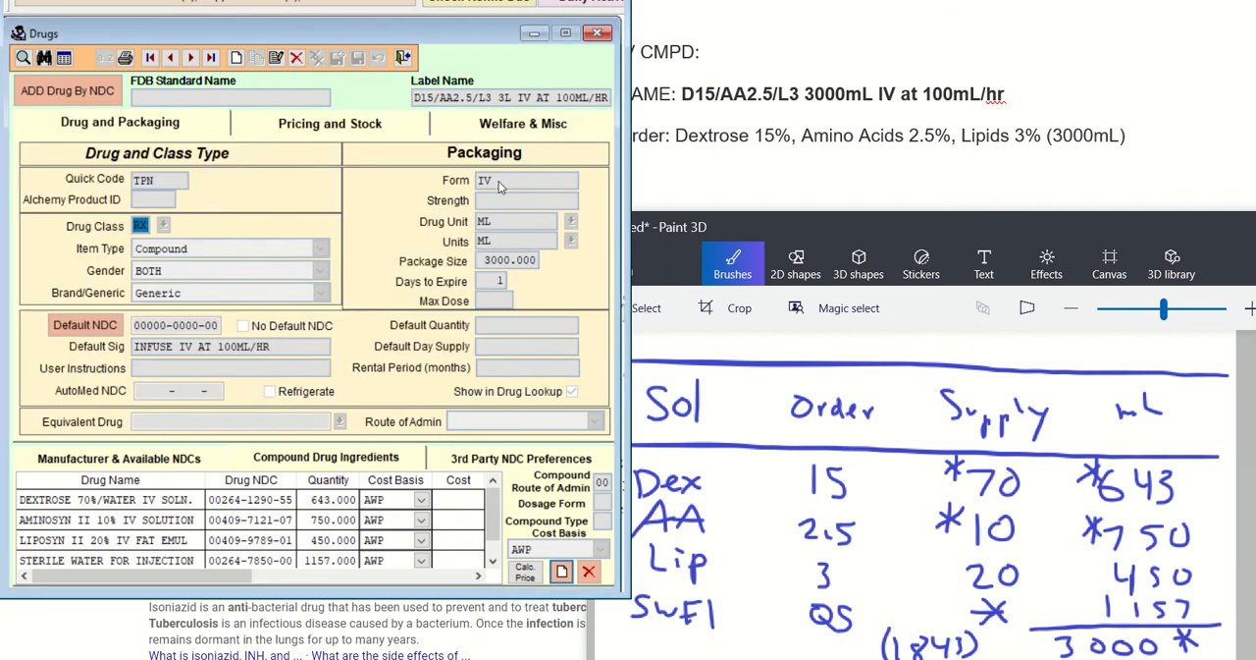